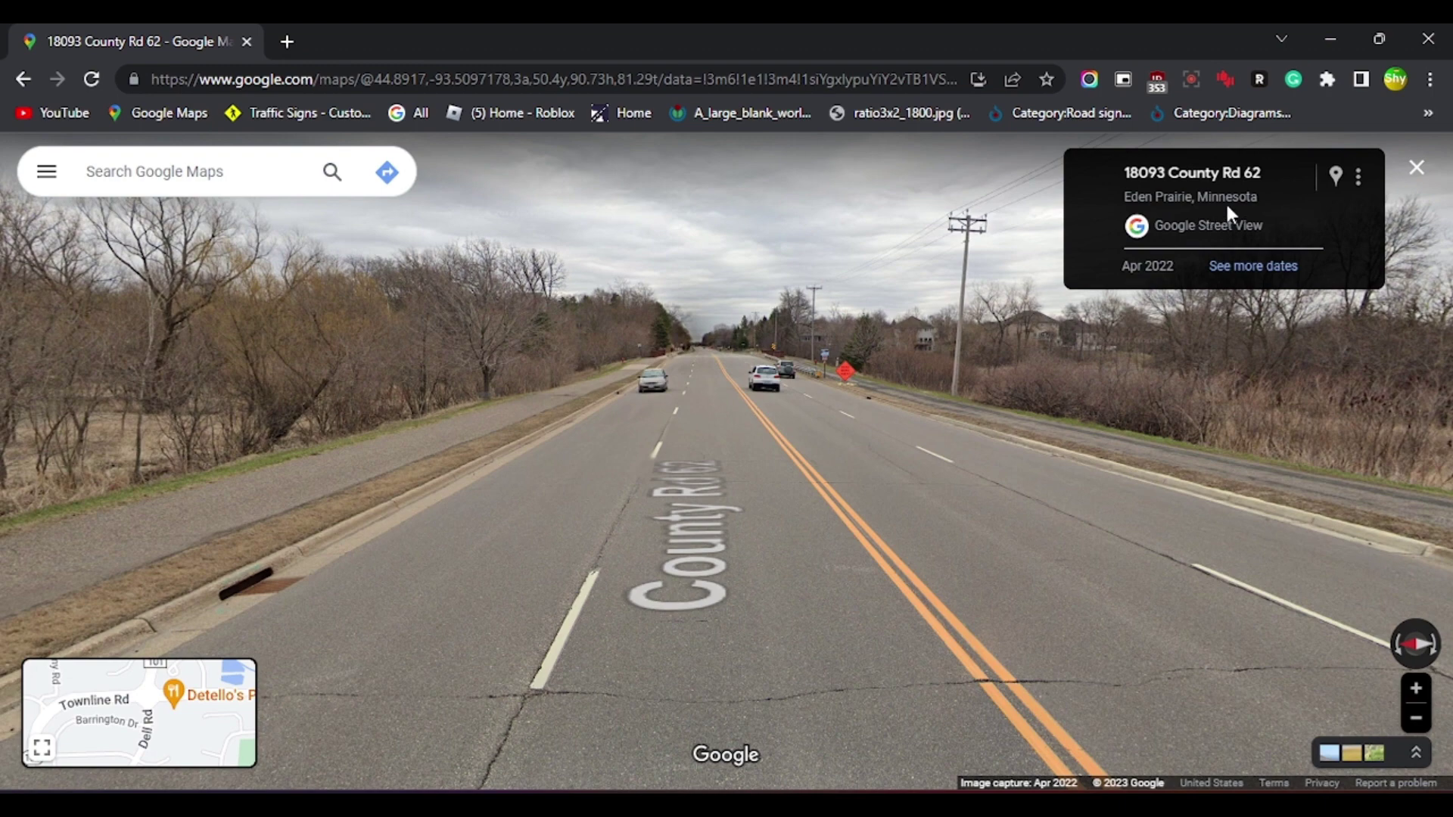
- Step forward along County Rd 62 in Street View, then return to Roblox Studio
left_click(759, 437)
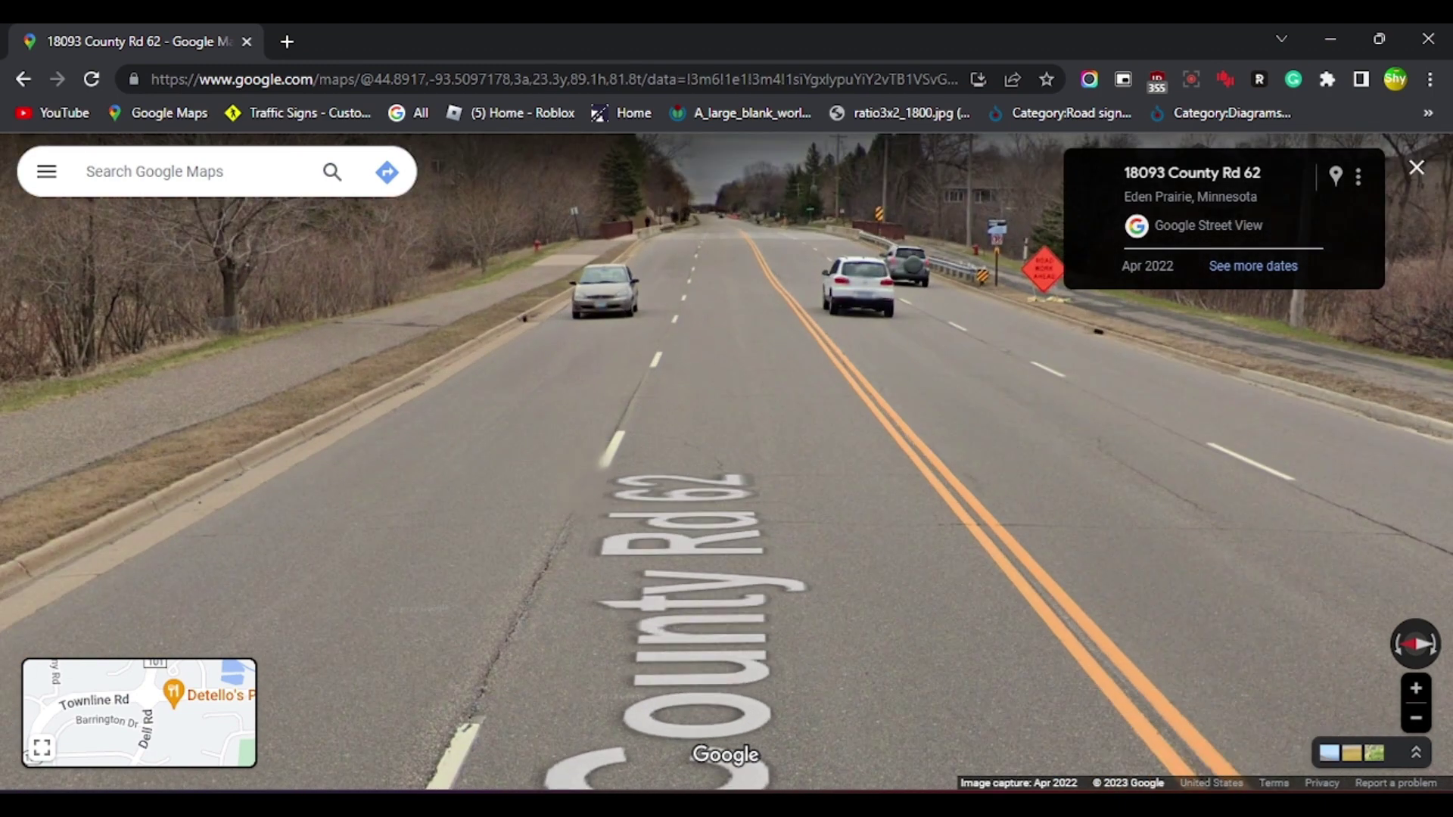
key("alt+Tab")
scroll(794, 344, "up", 4)
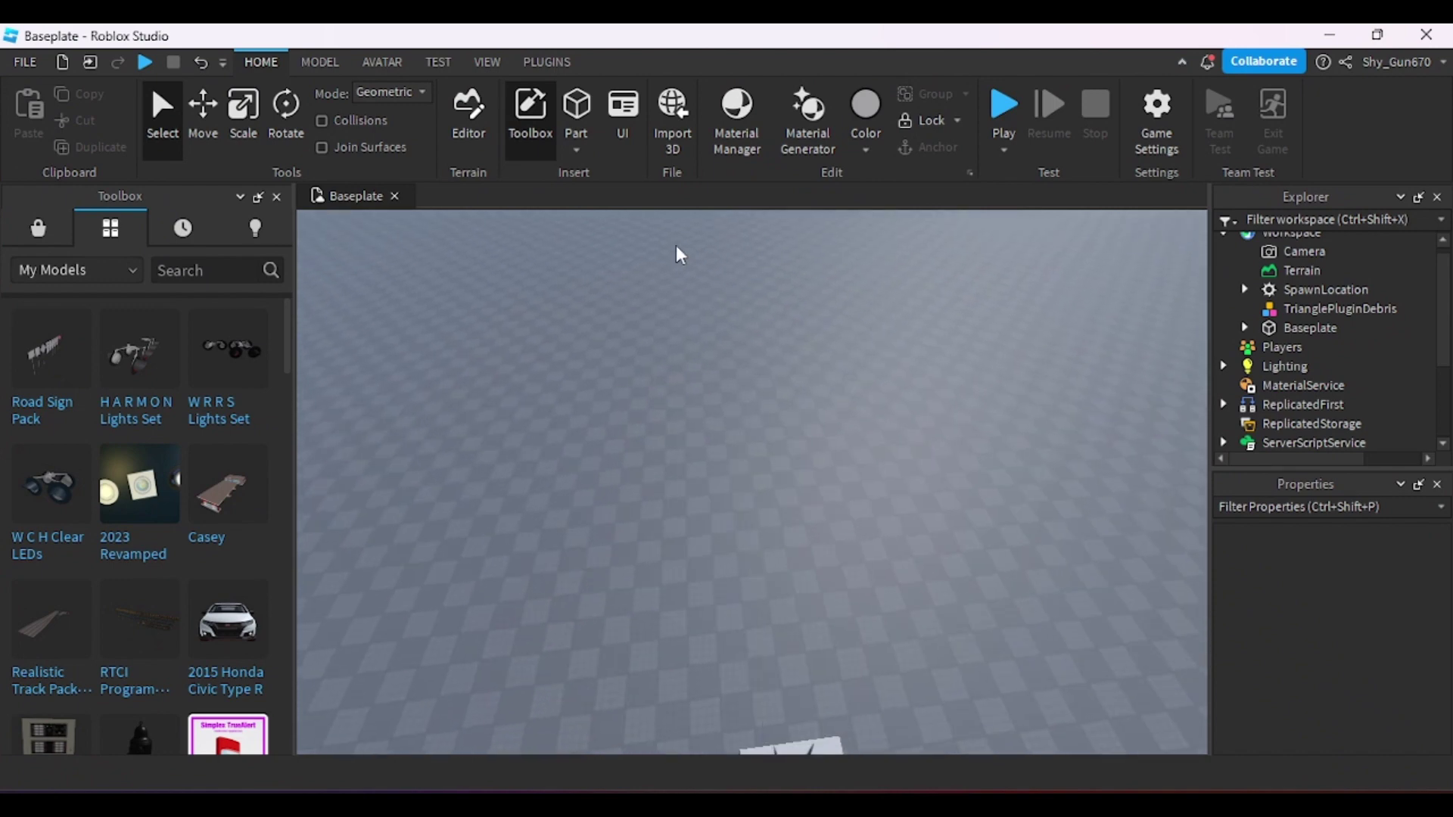
- Insert a Wedge part and scale it into a long, broad, flat plate
left_click(574, 142)
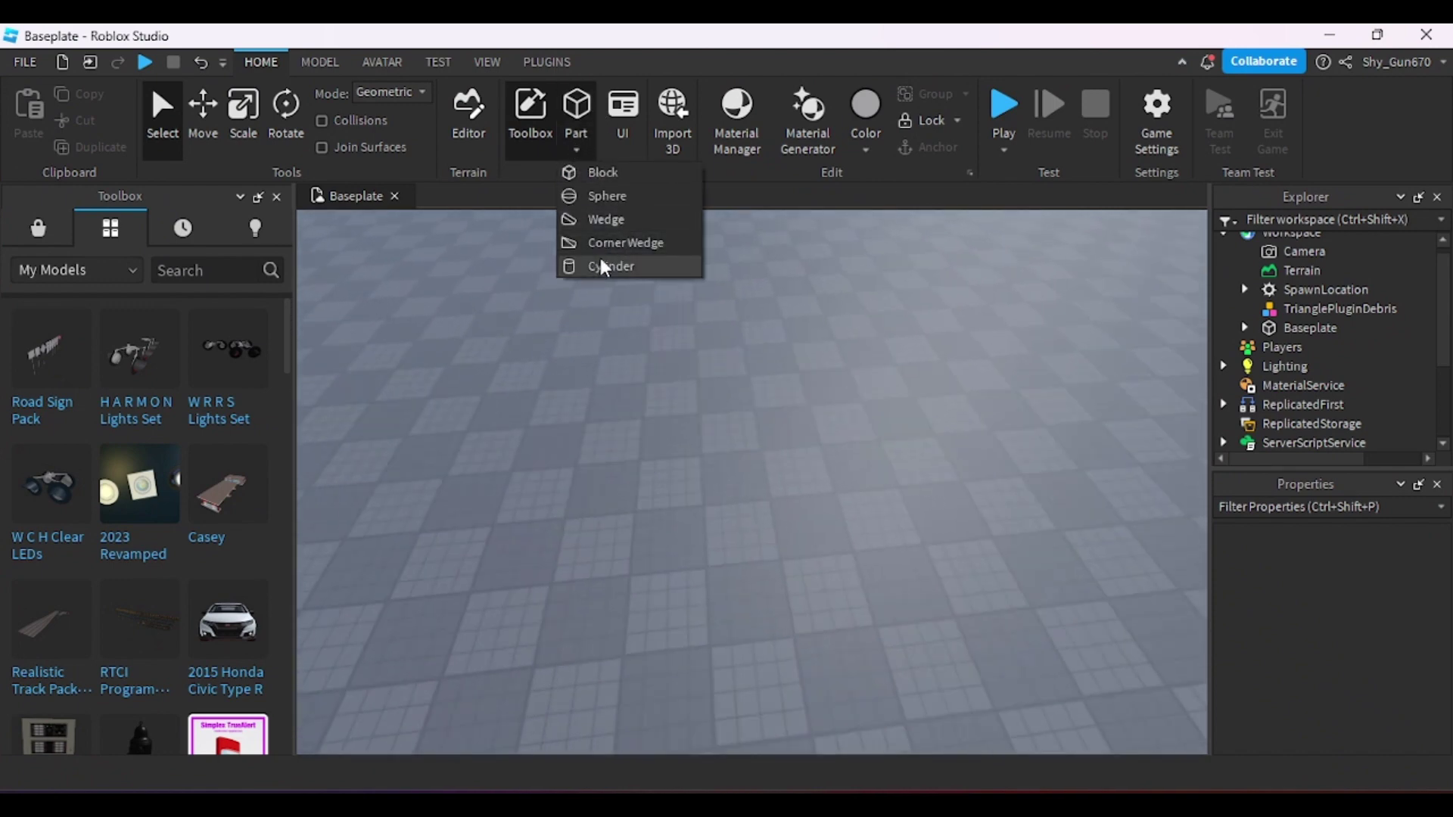
left_click(611, 220)
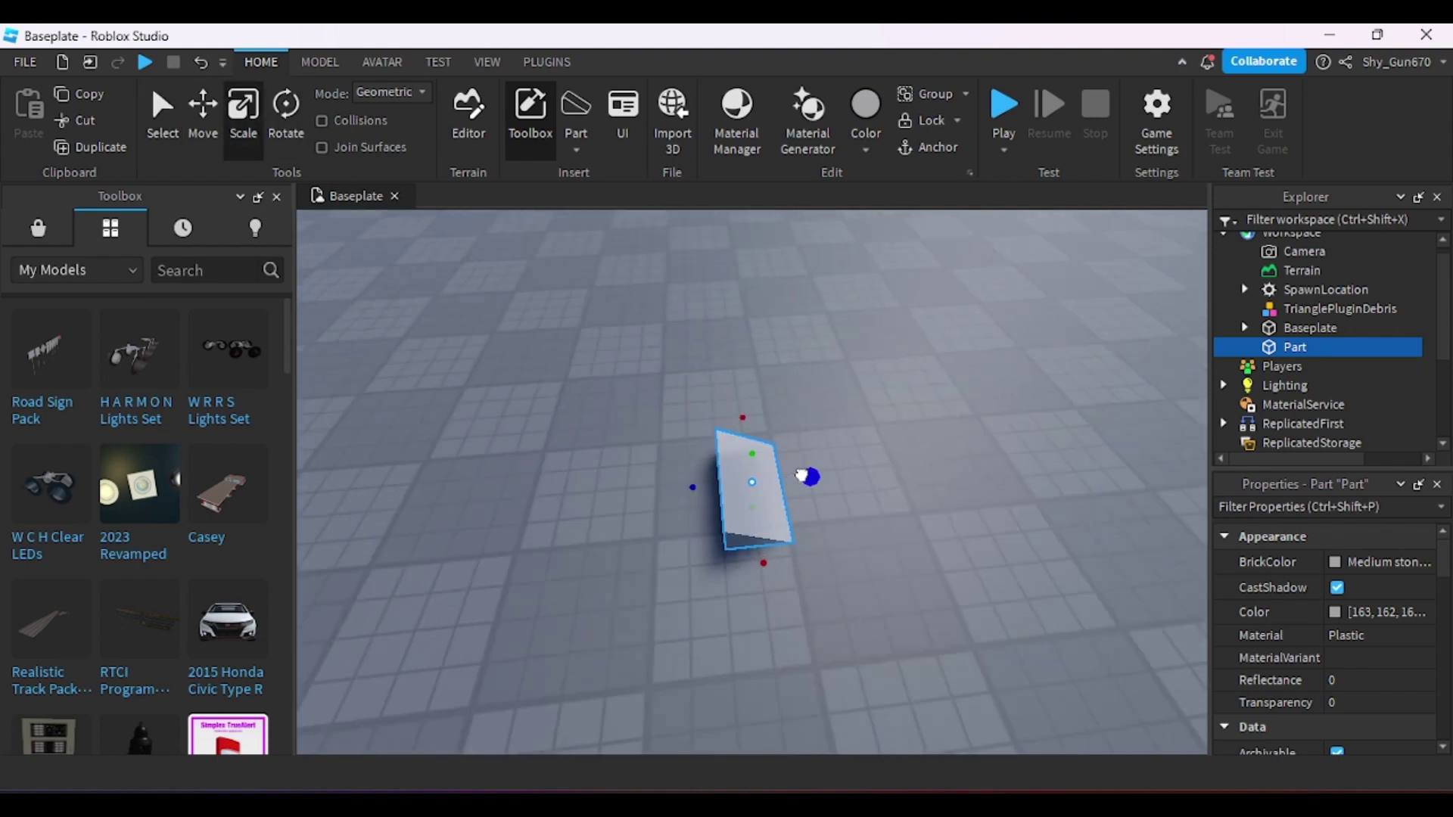
left_click_drag(802, 475, 1007, 458)
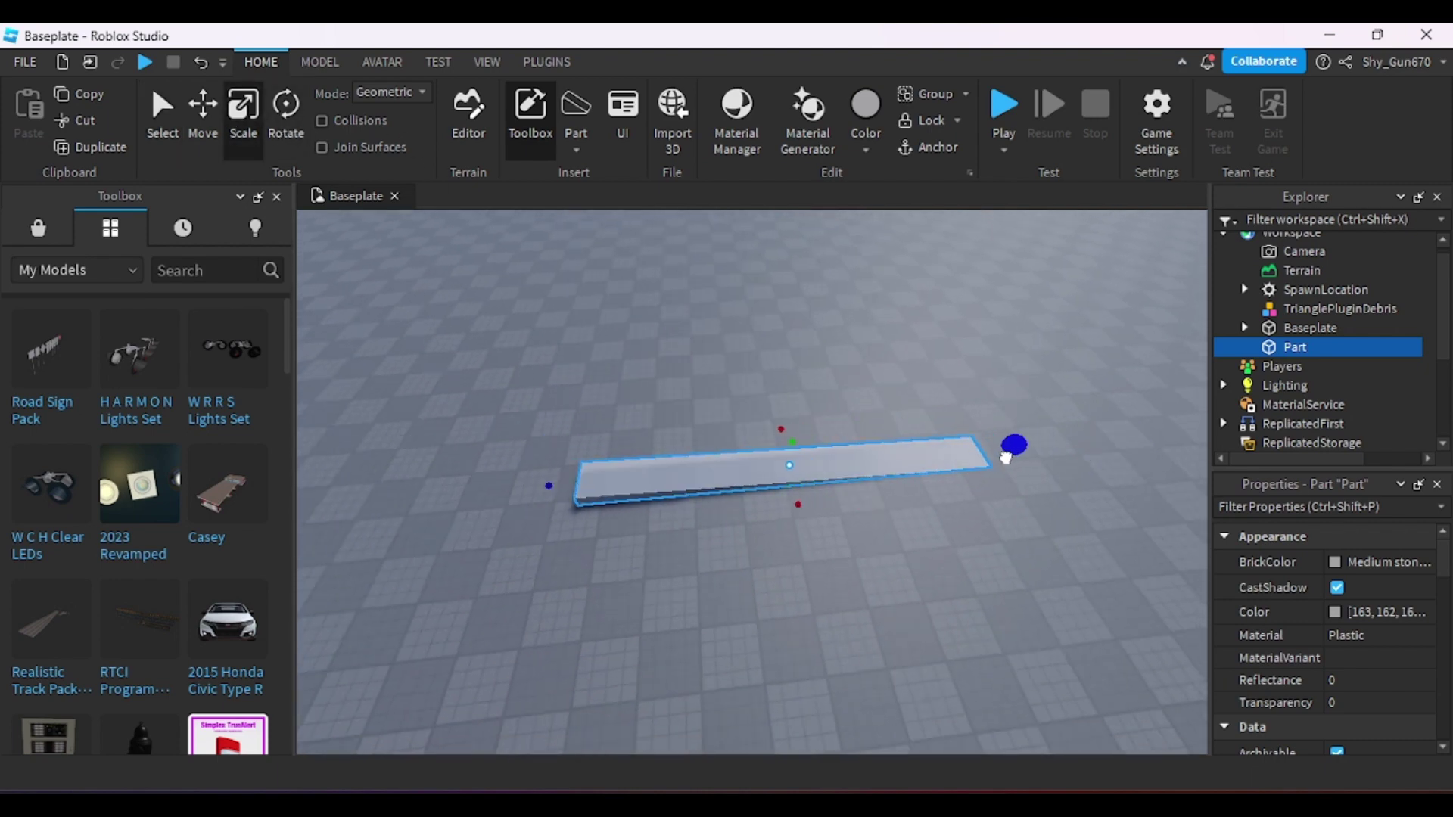
left_click_drag(762, 420, 757, 250)
key("w")
key("a")
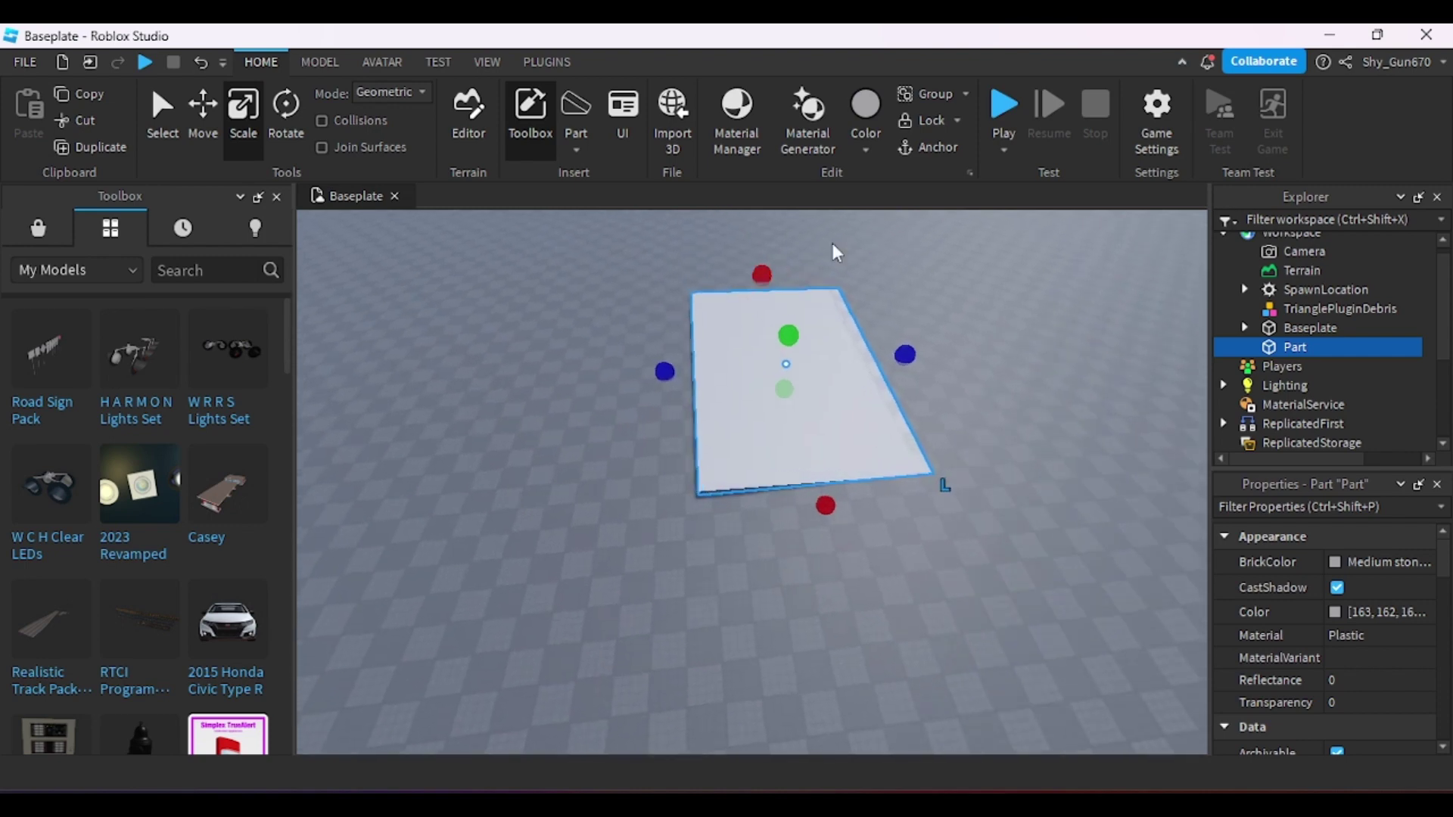
- Anchor the flat plate in place
left_click(905, 133)
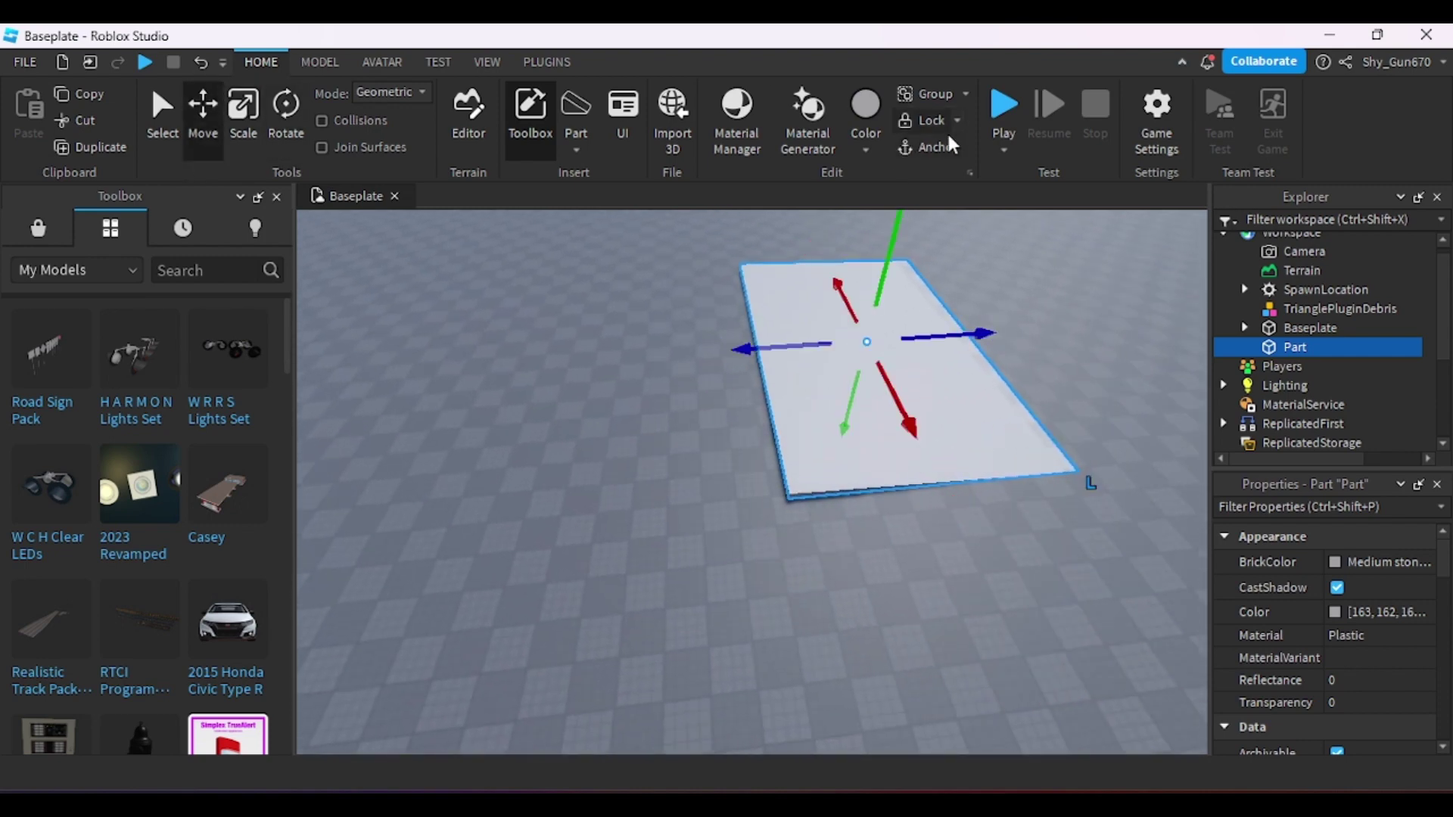
left_click(938, 141)
right_click_drag(889, 272, 720, 242)
left_click(721, 244)
left_click(868, 382)
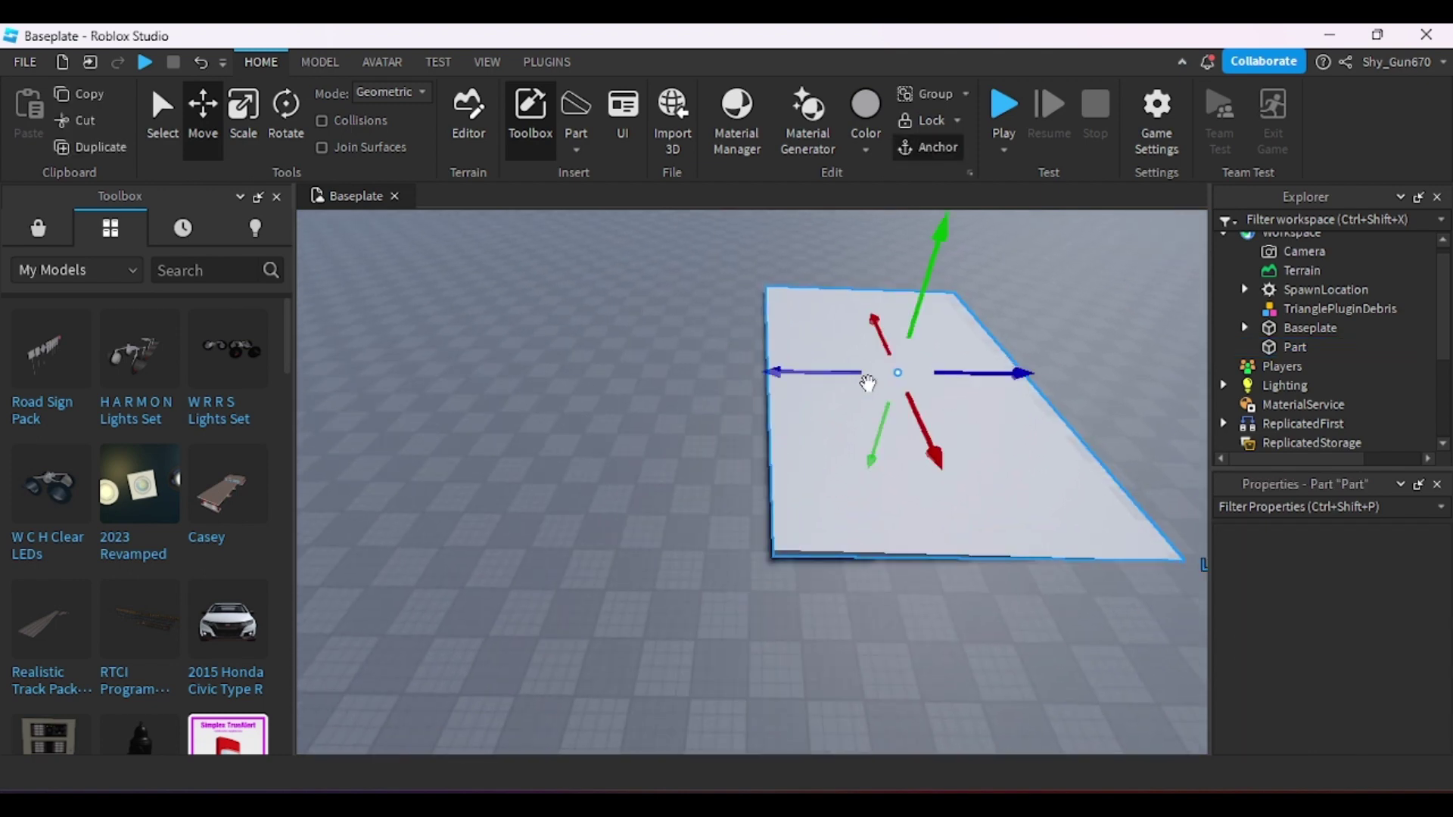
key("w")
key("s")
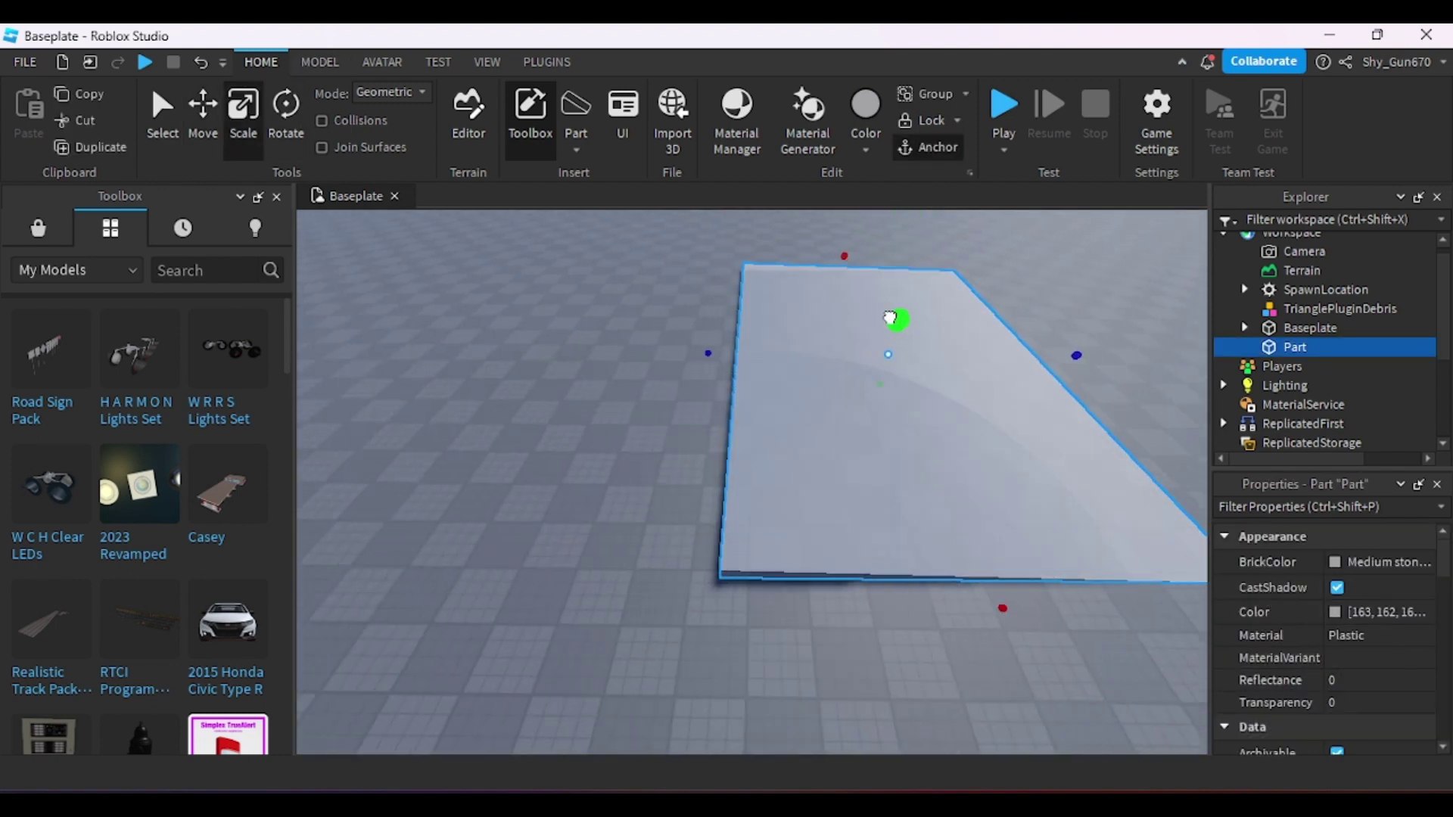
- Colour the plate Grime green and give it Grass material
left_click(867, 152)
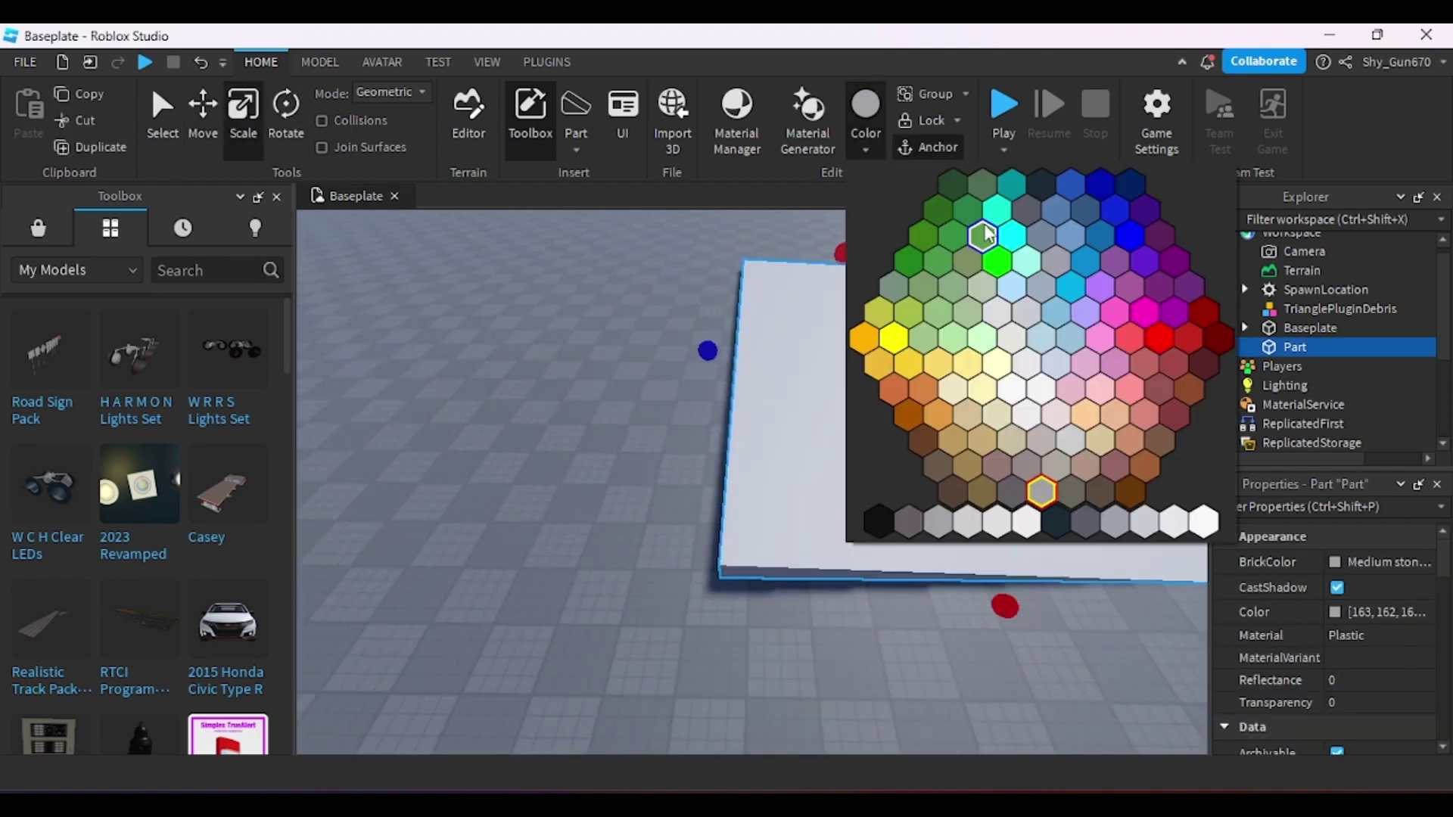
left_click(974, 257)
left_click(1357, 628)
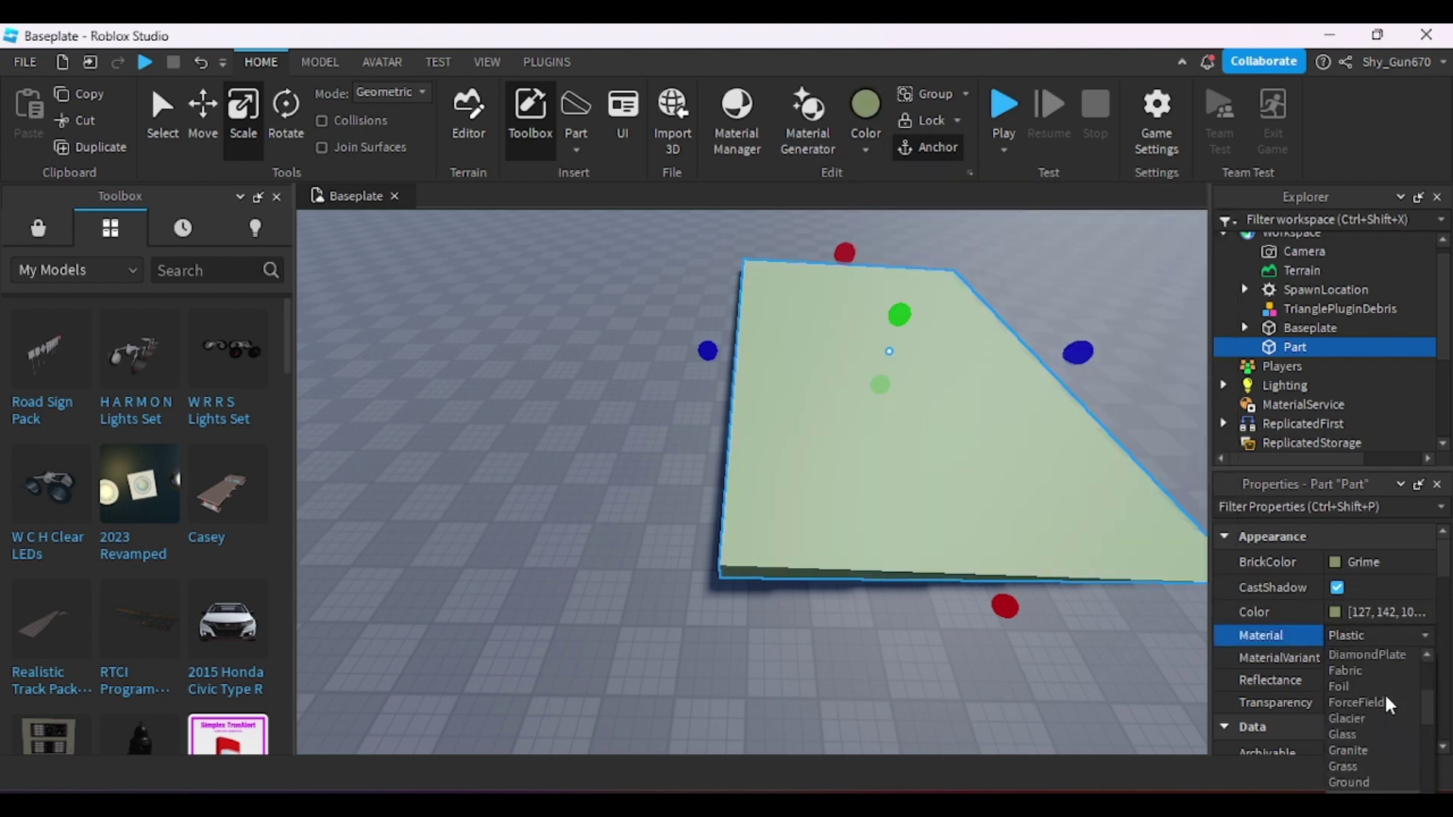
scroll(1368, 691, "down", 3)
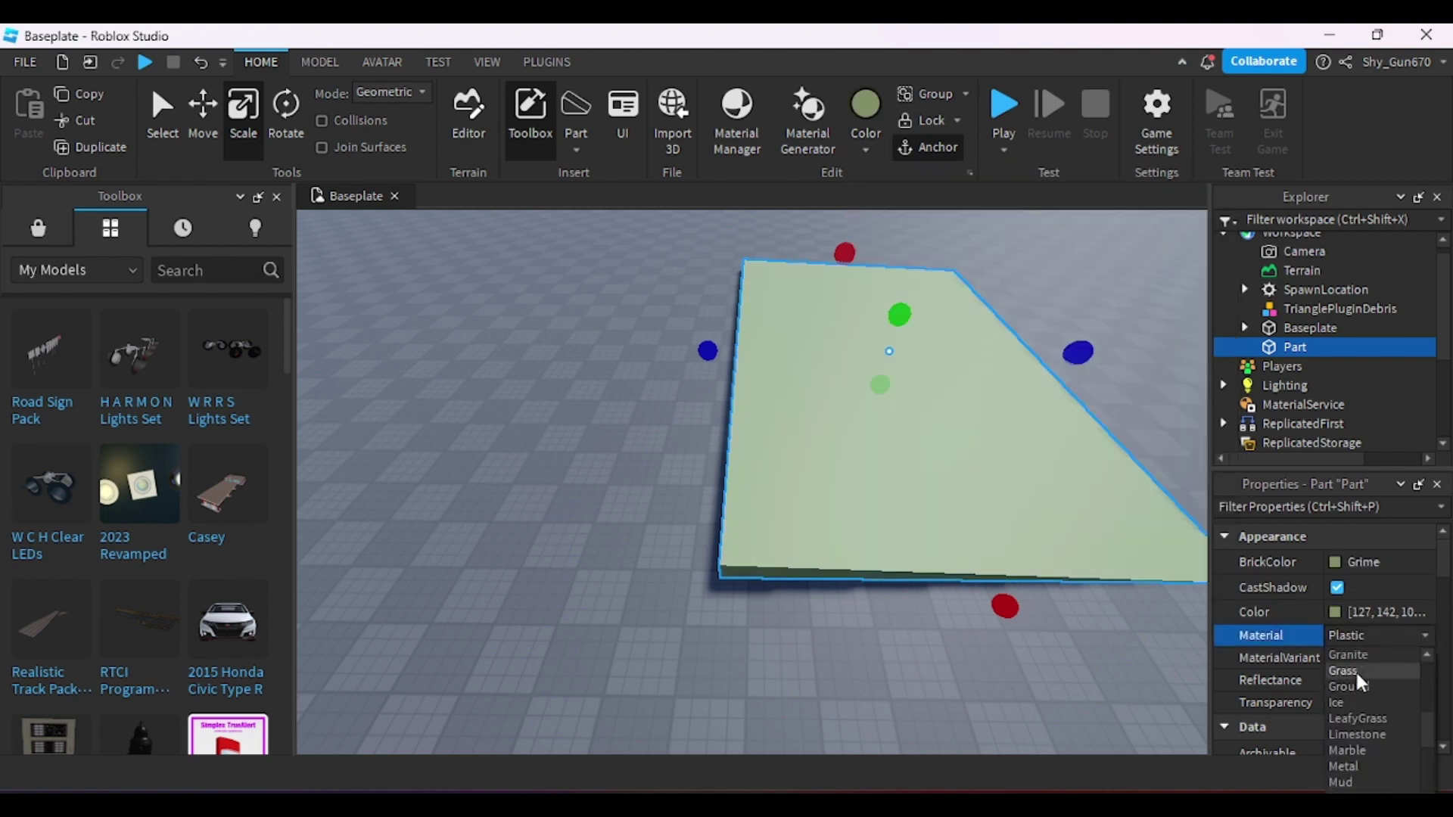
left_click(1355, 669)
left_click(558, 410)
scroll(772, 581, "up", 3)
scroll(773, 581, "down", 3)
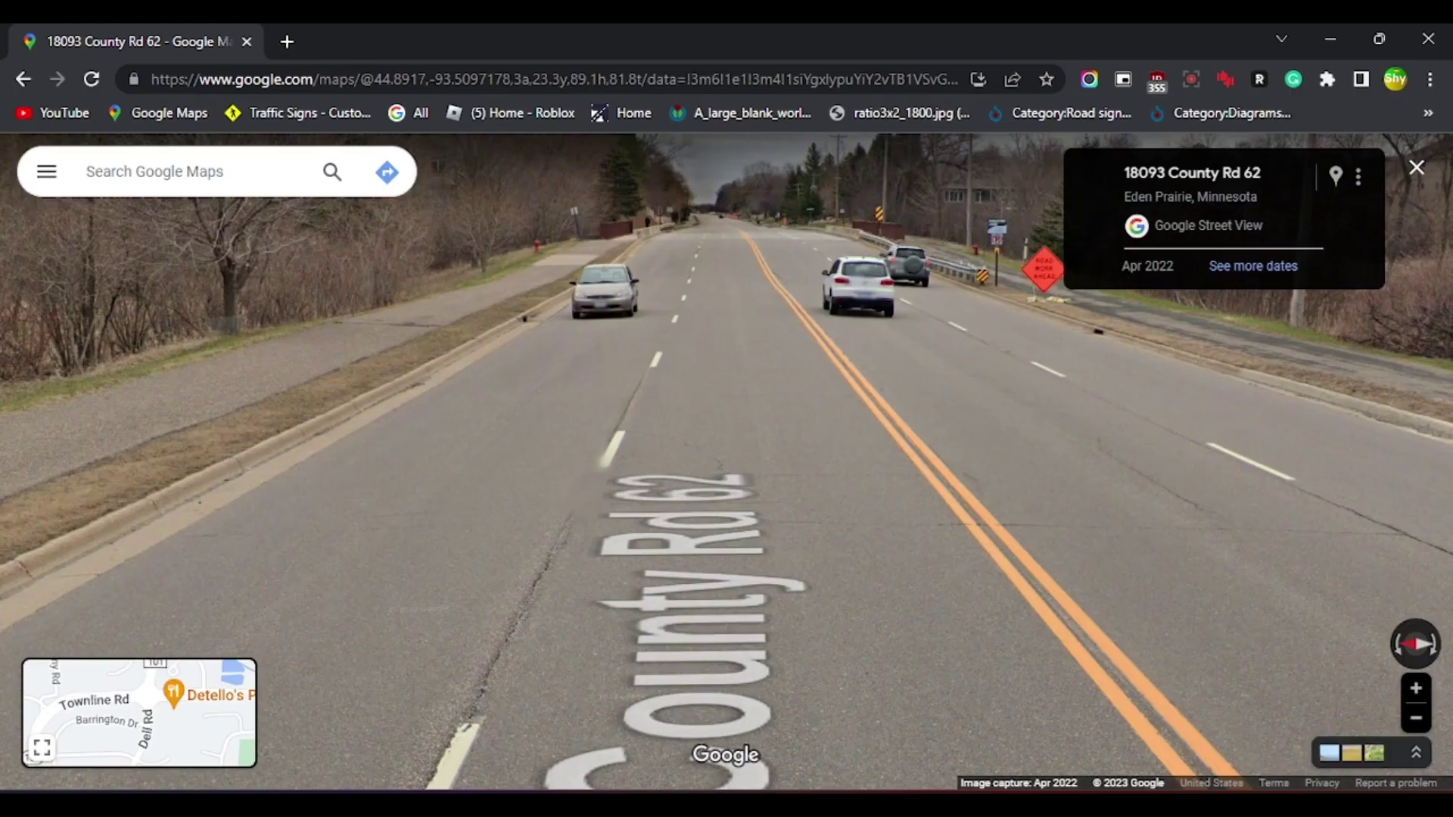
- Pan the County Rd 62 Street View across the verge, marsh and lanes, then return to Roblox Studio
left_click_drag(779, 593, 1388, 470)
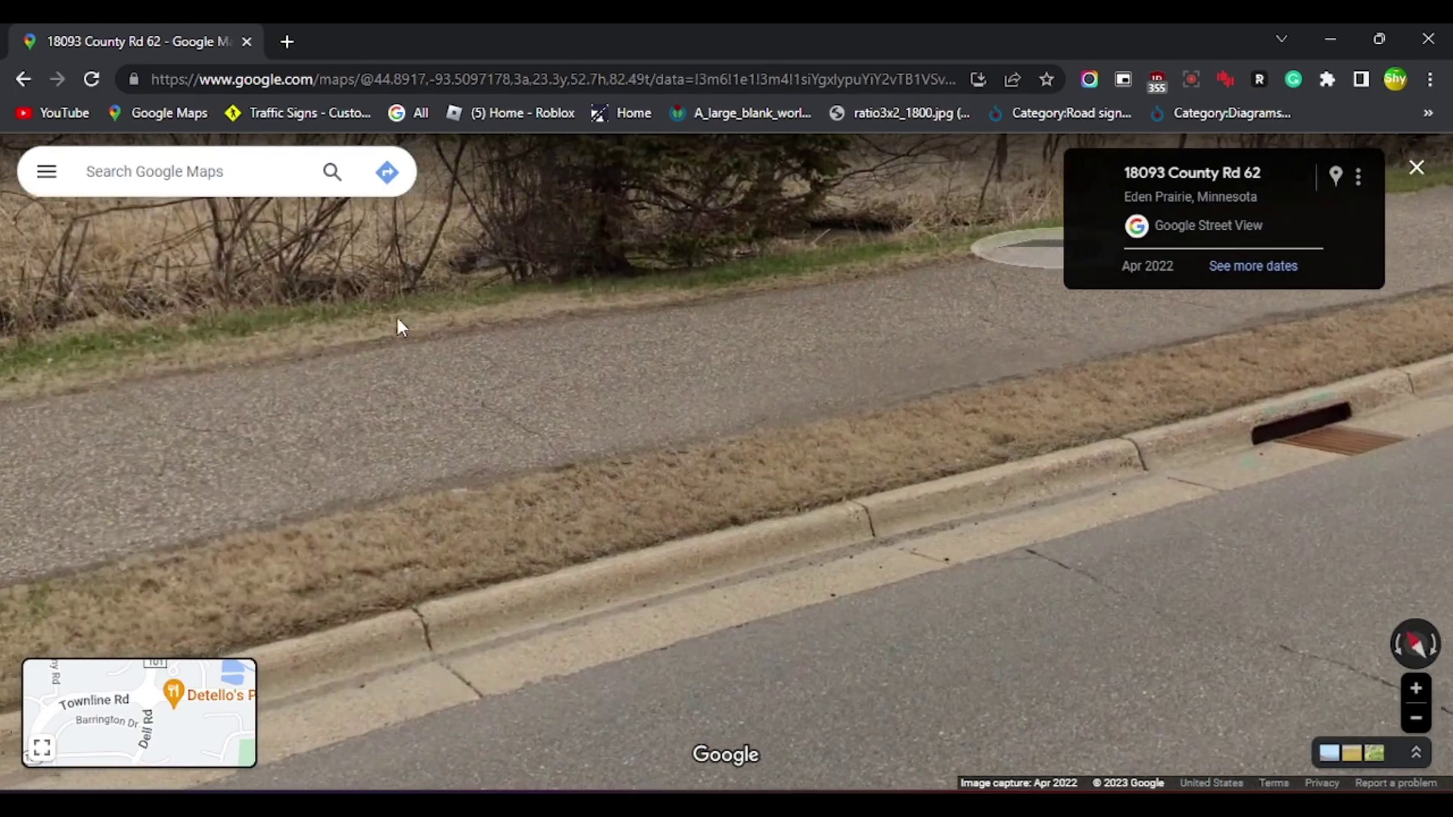
scroll(1041, 351, "down", 5)
left_click_drag(1104, 356, 634, 464)
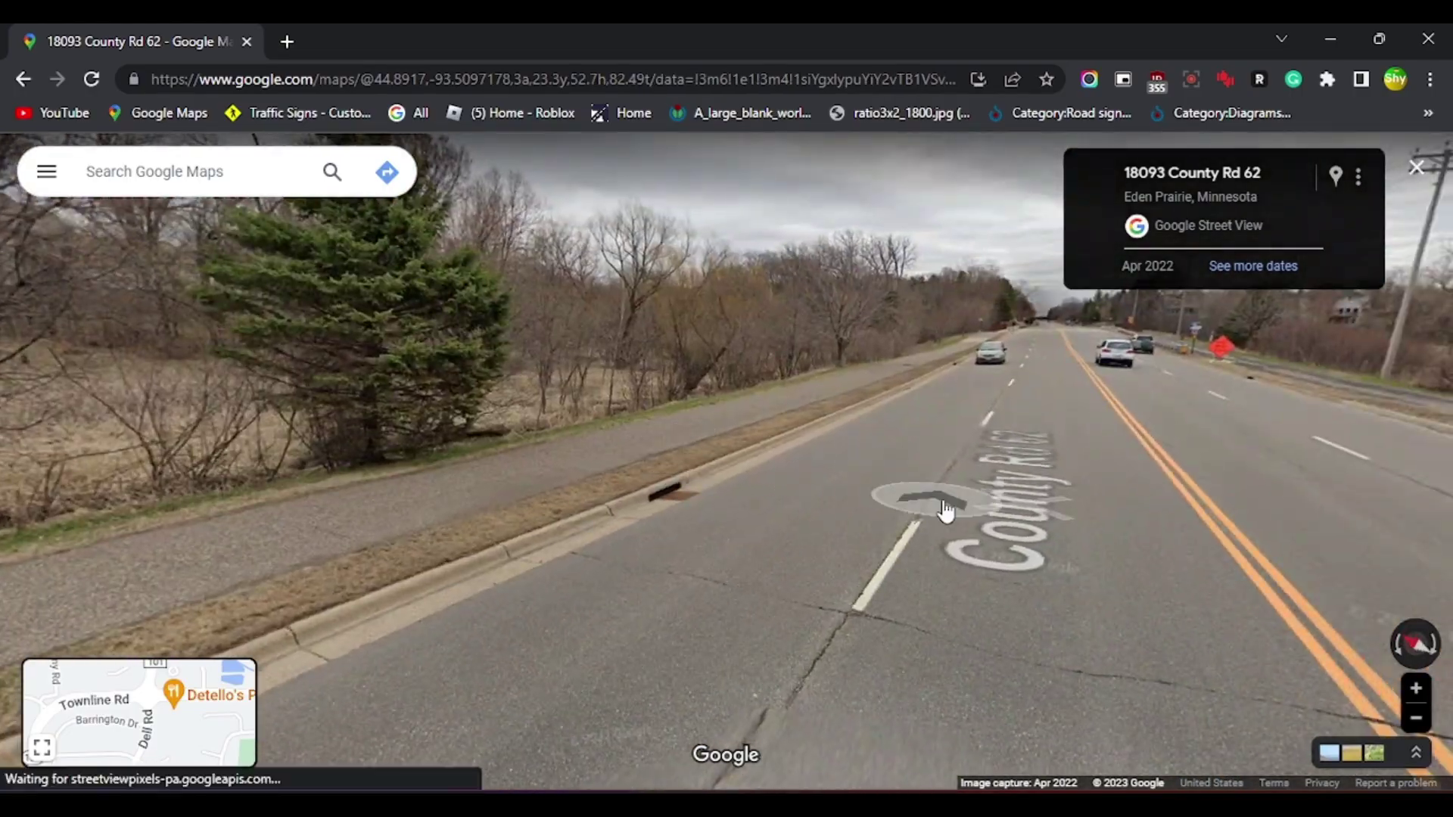
left_click_drag(1166, 465, 205, 482)
left_click_drag(1165, 440, 1308, 473)
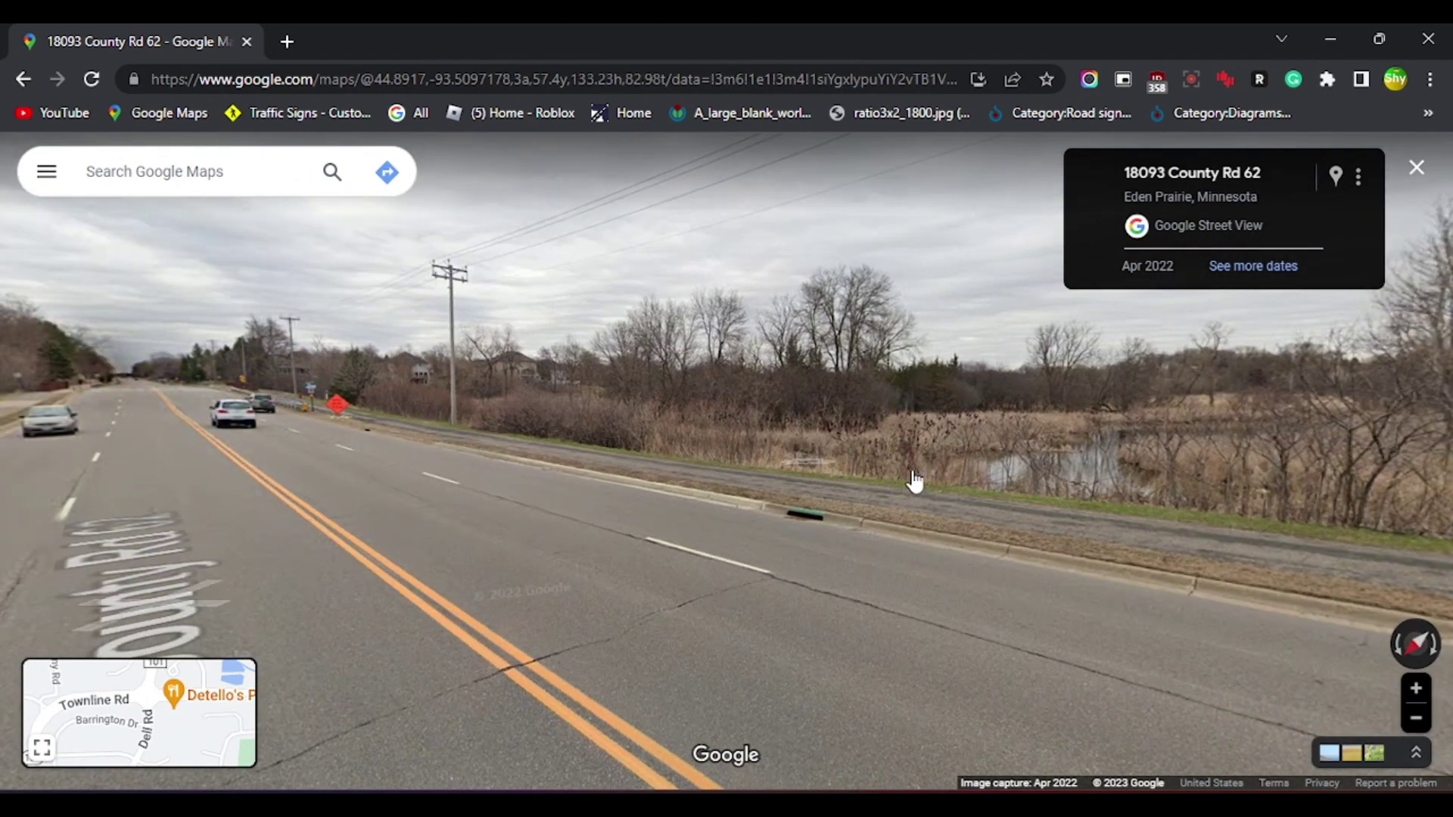
left_click_drag(707, 567, 992, 558)
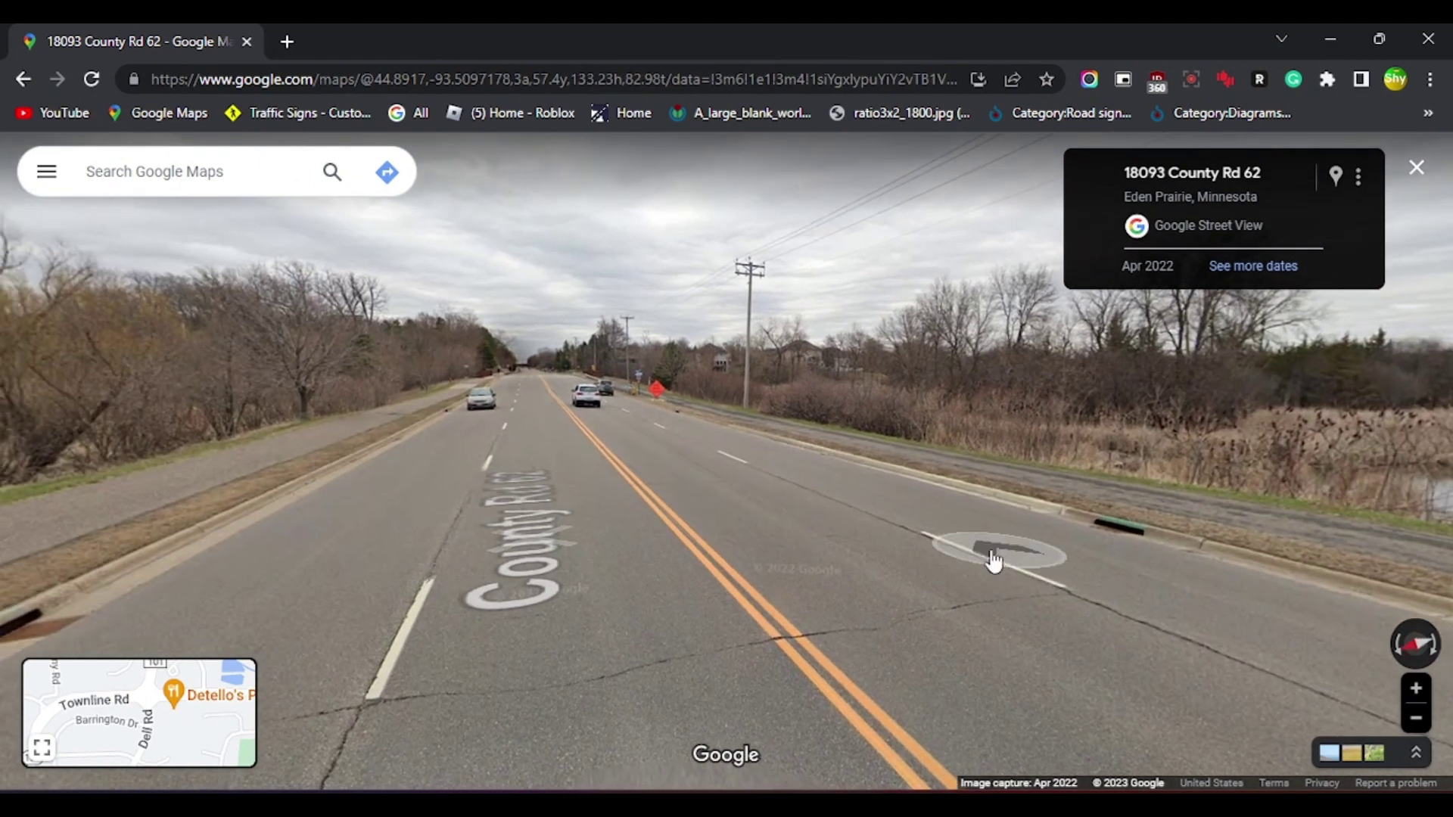
scroll(682, 458, "up", 3)
left_click_drag(684, 470, 855, 368)
mouse_move(1032, 805)
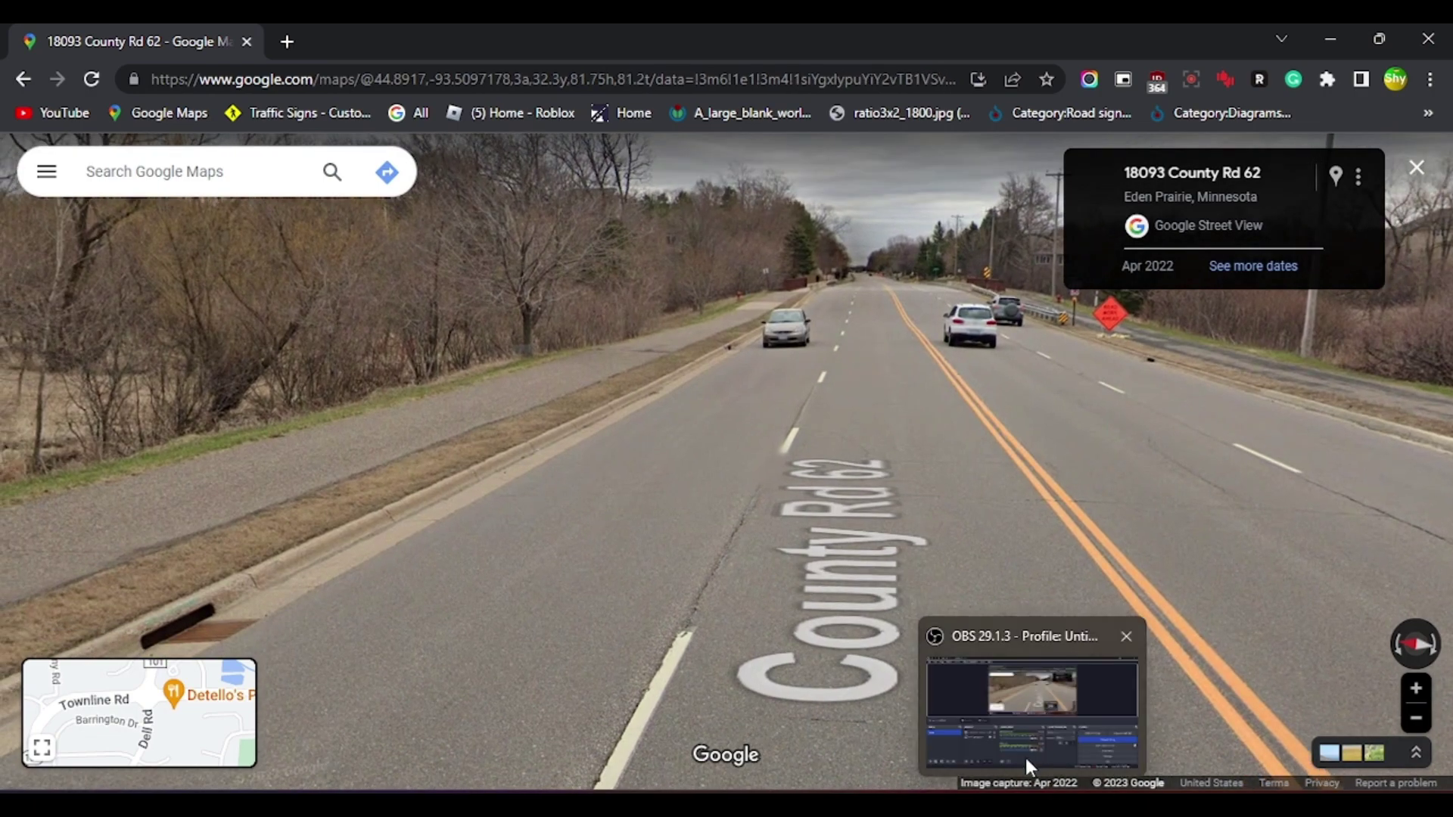
left_click(984, 704)
- Thicken the grass slab upward
left_click(798, 351)
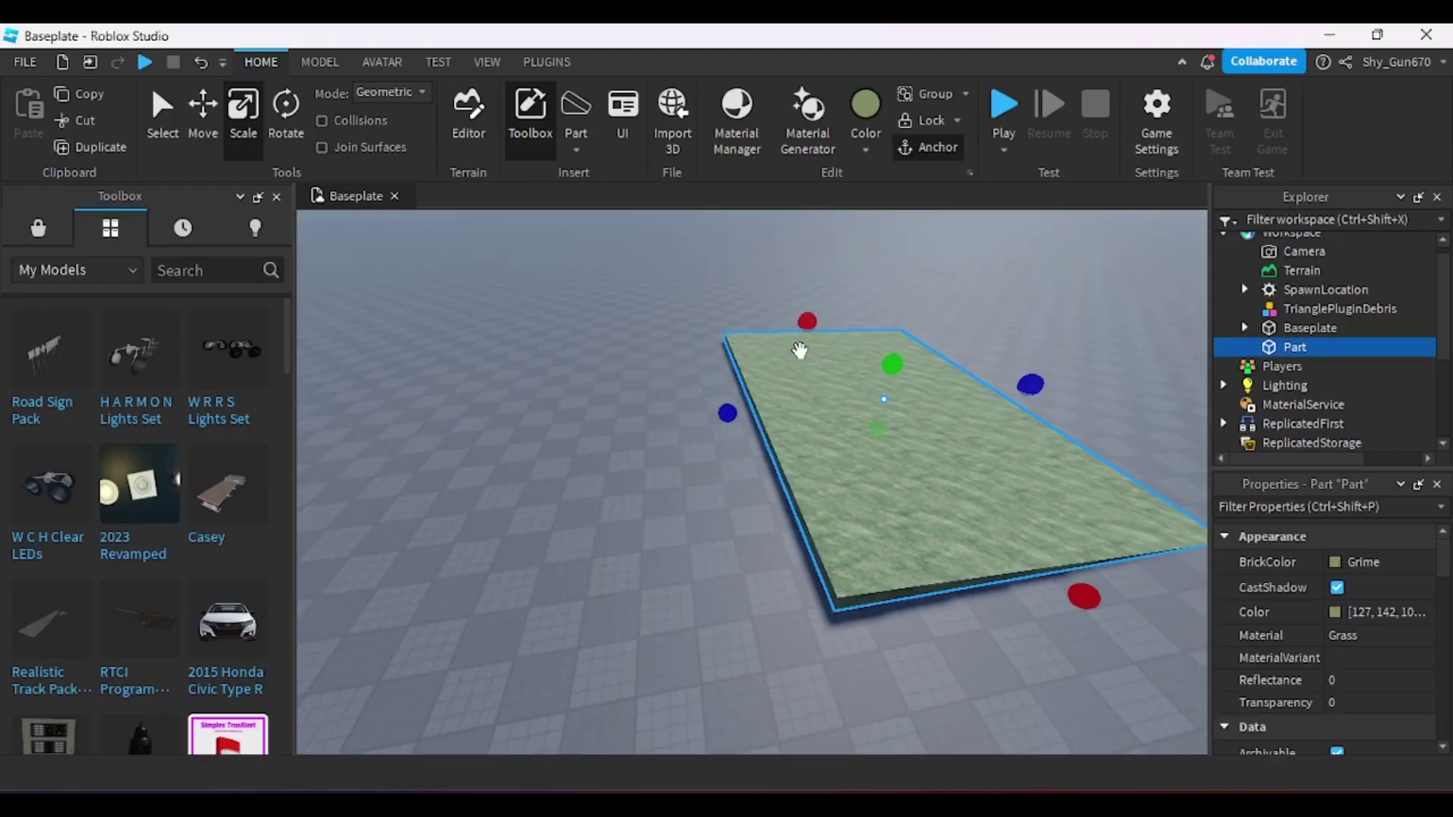
key("d")
key("a")
left_click(852, 307)
left_click(828, 372)
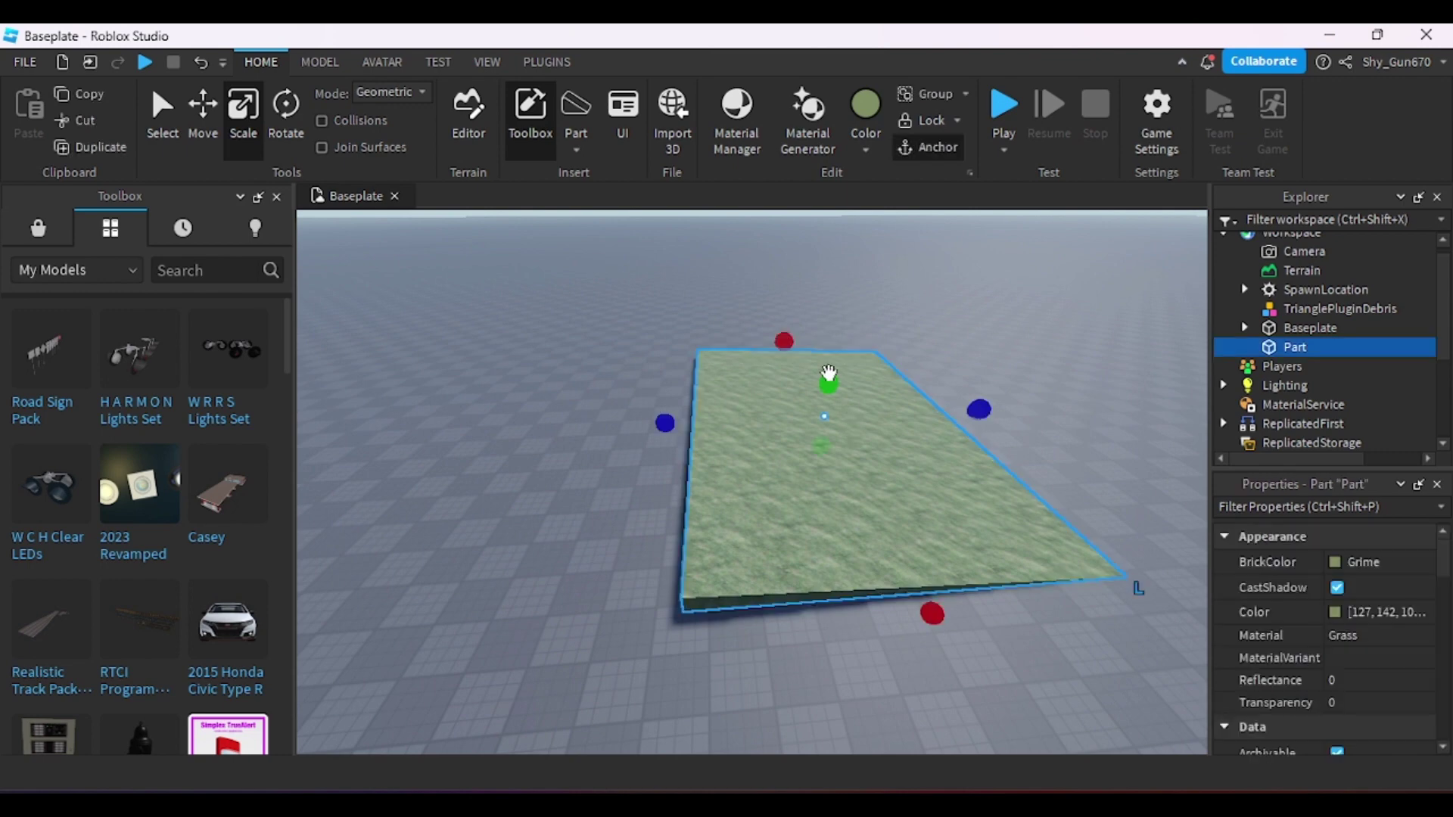
left_click_drag(828, 373, 832, 360)
left_click(743, 288)
key("a")
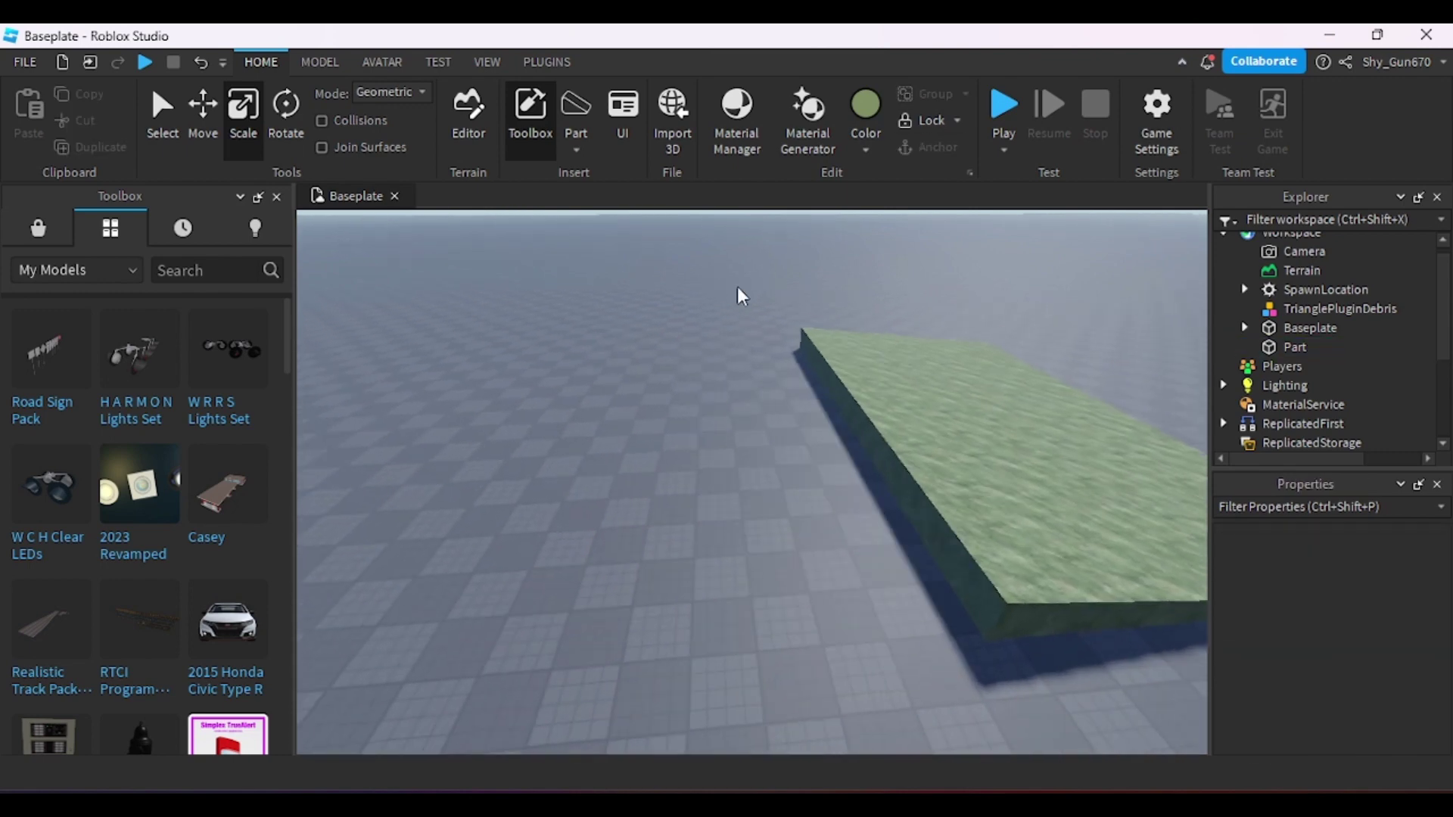
key("w")
key("d")
key("s")
key("w")
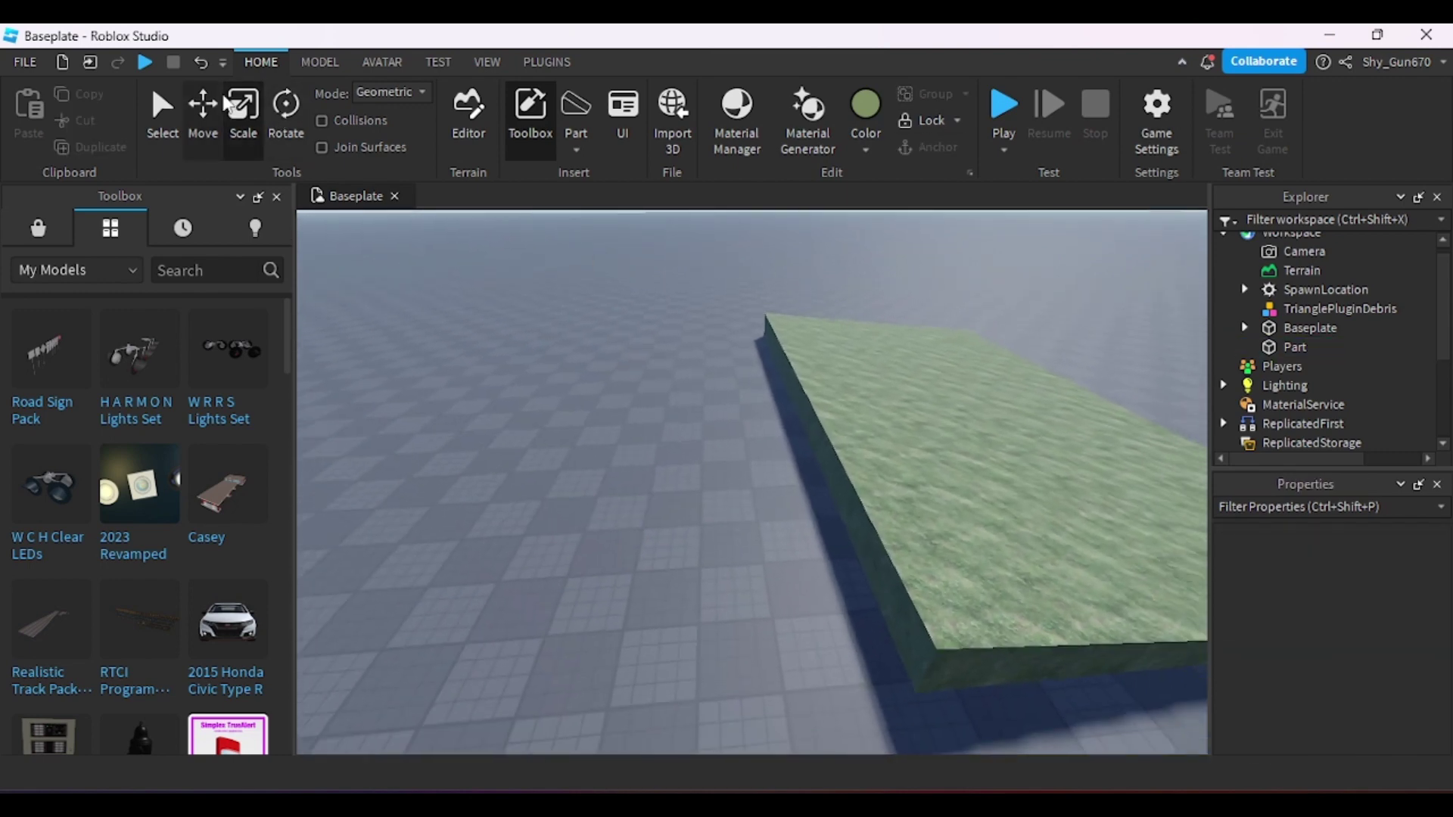
- Insert a Block part and move it to the grass slab's edge
left_click(572, 142)
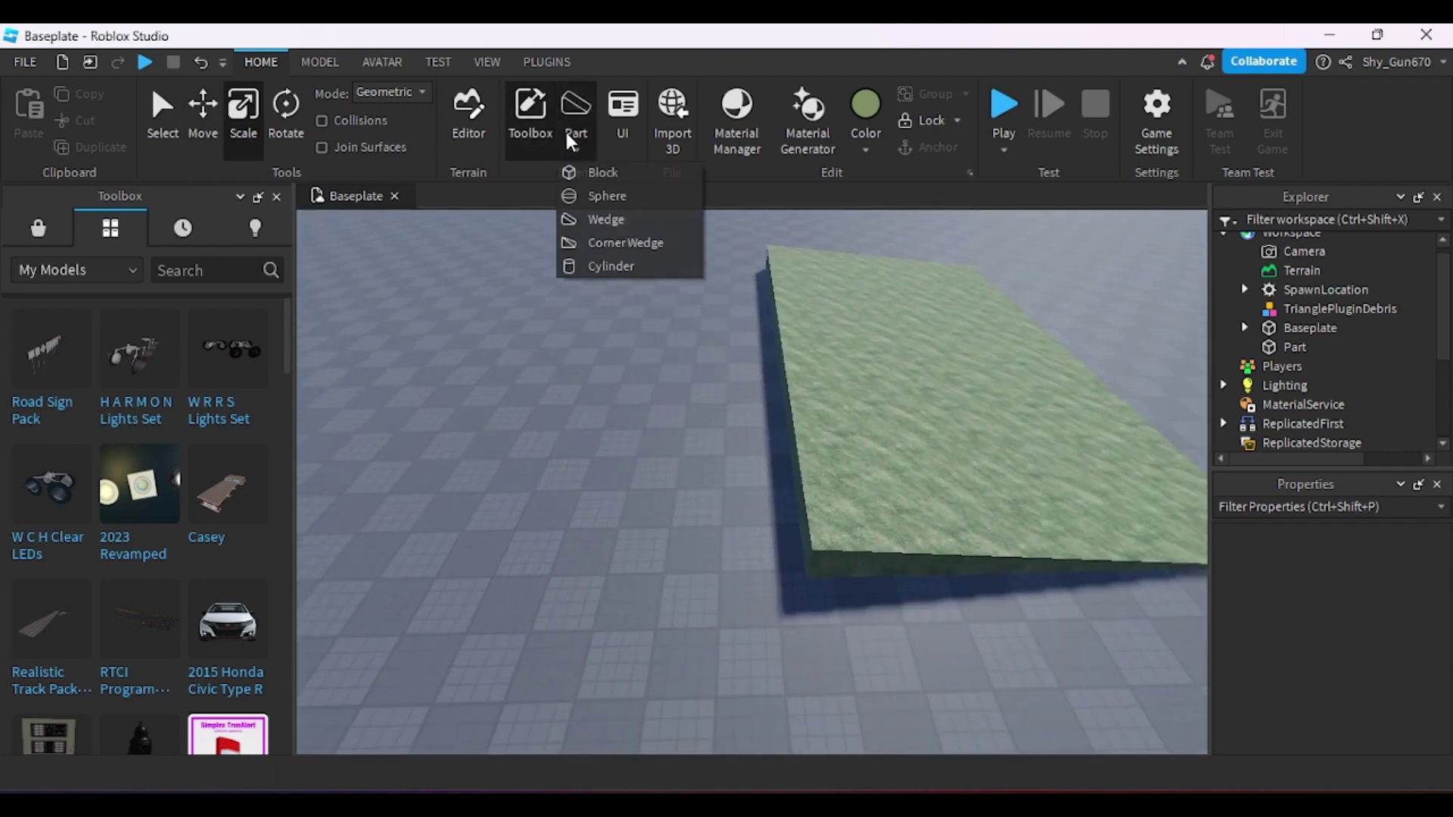
left_click(589, 172)
key("s")
left_click_drag(833, 568, 924, 460)
right_click_drag(924, 463, 756, 470)
key("a")
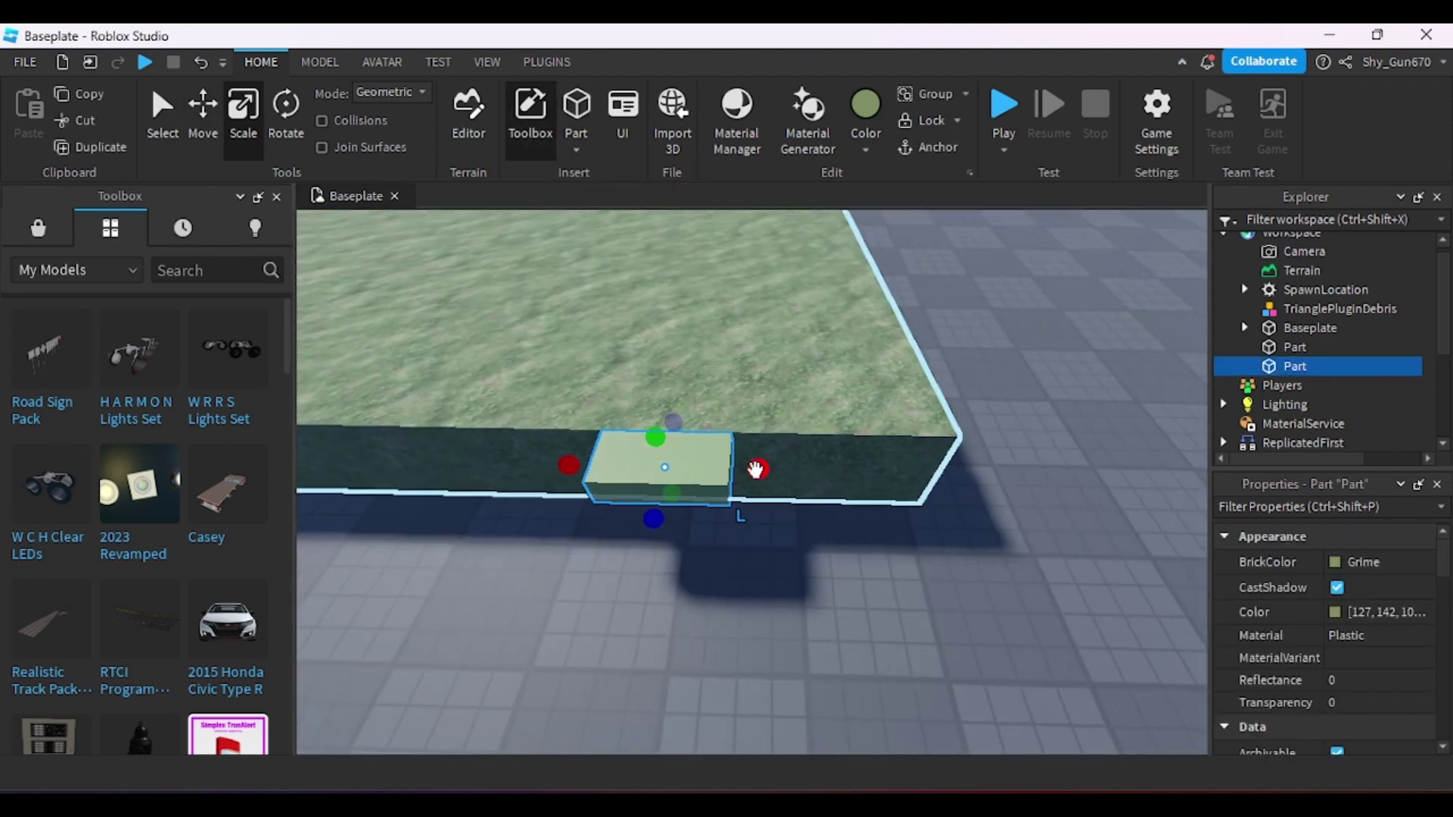
key("d")
- Stretch the block along the slab's side until it reaches the corner
left_click_drag(756, 470, 804, 464)
right_click_drag(836, 469, 804, 464)
left_click_drag(804, 464, 879, 445)
key("d")
right_click_drag(880, 445, 866, 451)
key("a")
left_click_drag(891, 473, 749, 444)
right_click_drag(891, 473, 750, 445)
key("a")
left_click_drag(749, 445, 699, 429)
left_click(586, 353)
right_click_drag(581, 347, 579, 342)
key("w")
key("s")
left_click(556, 65)
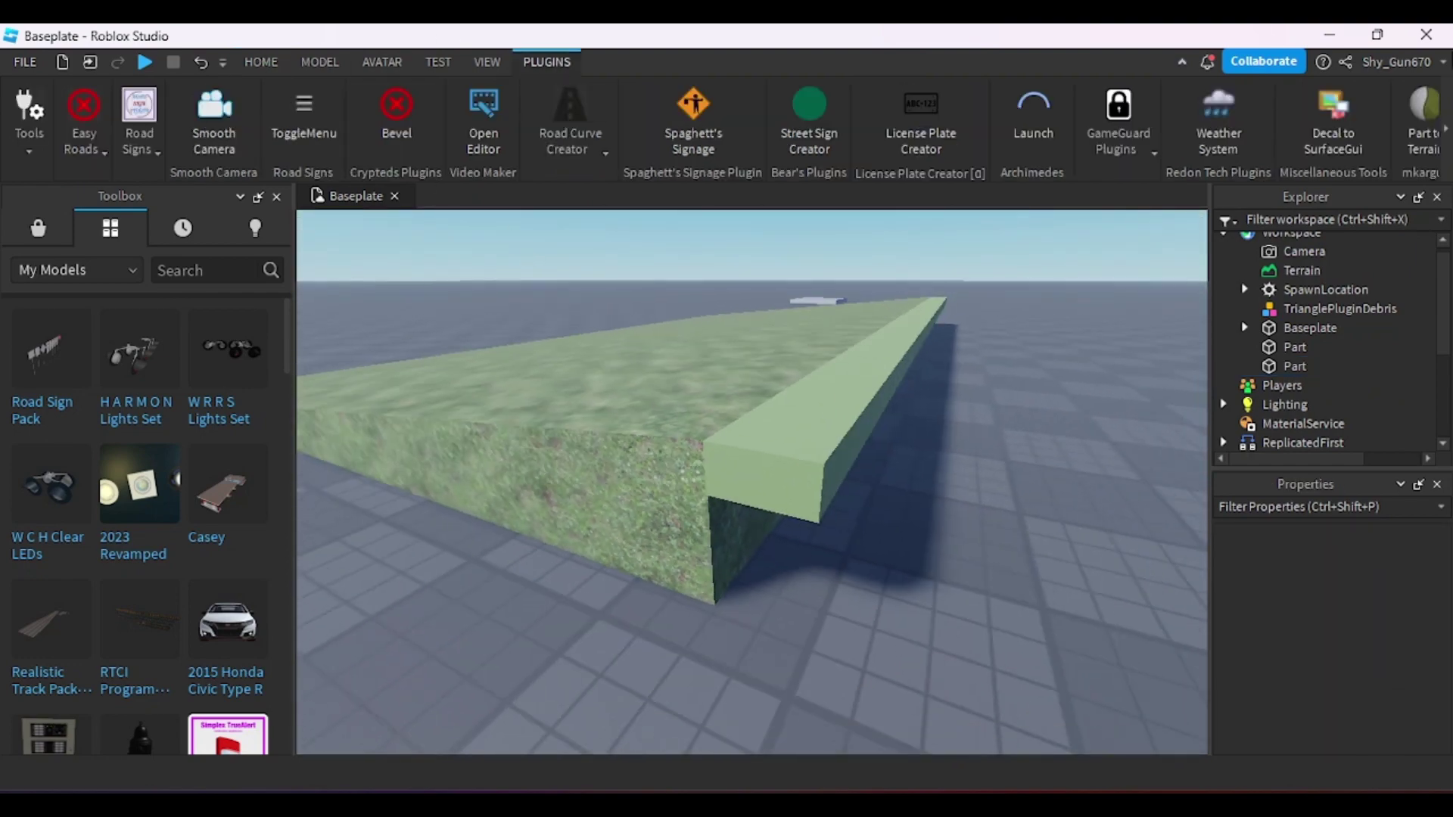
- Use the Resize Align plugin to join the strip flush with the slab's edge
left_click(1446, 121)
left_click(1446, 121)
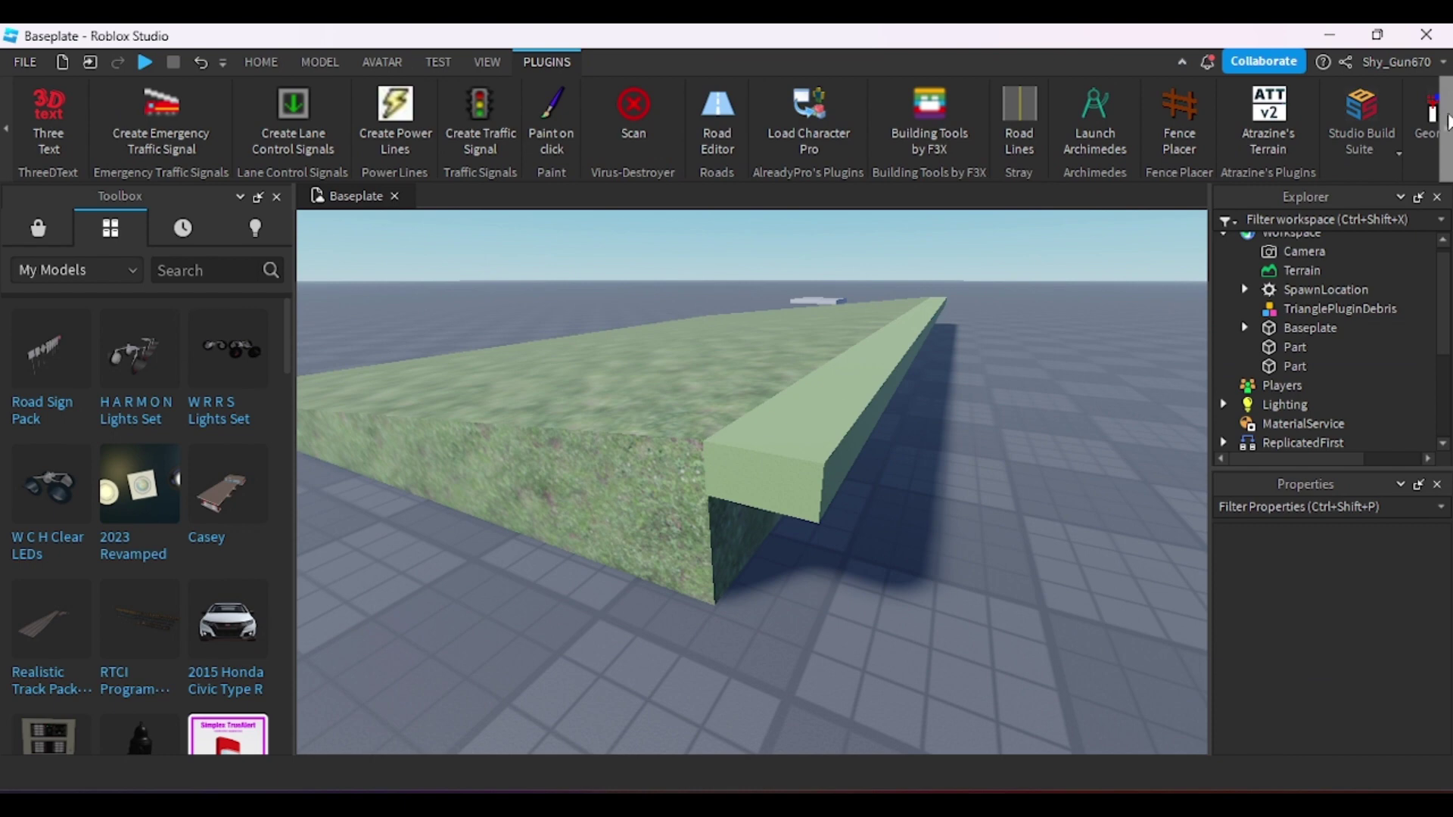
left_click(1385, 212)
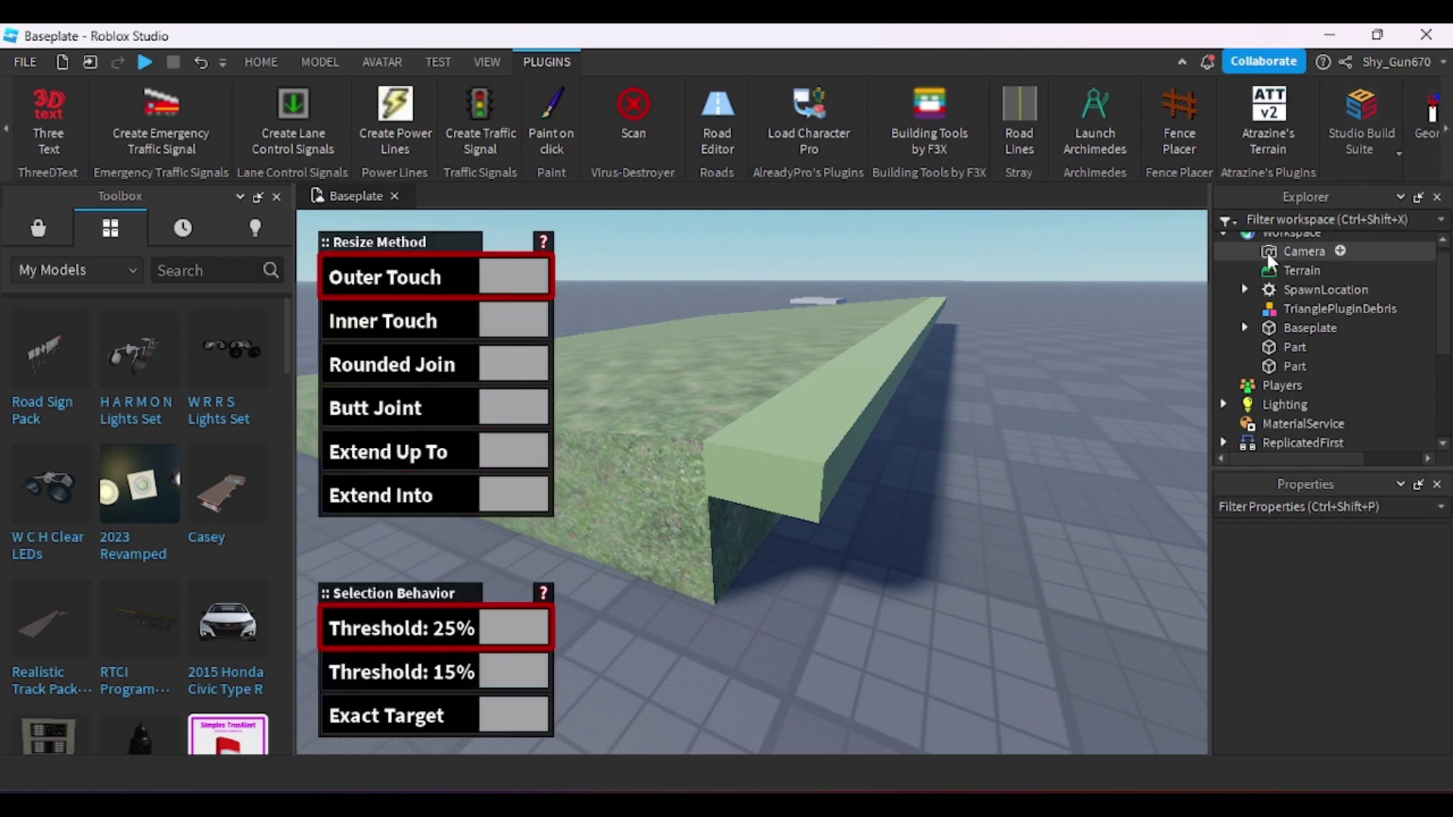
key("w")
right_click_drag(1021, 483, 1019, 482)
key("w")
key("w")
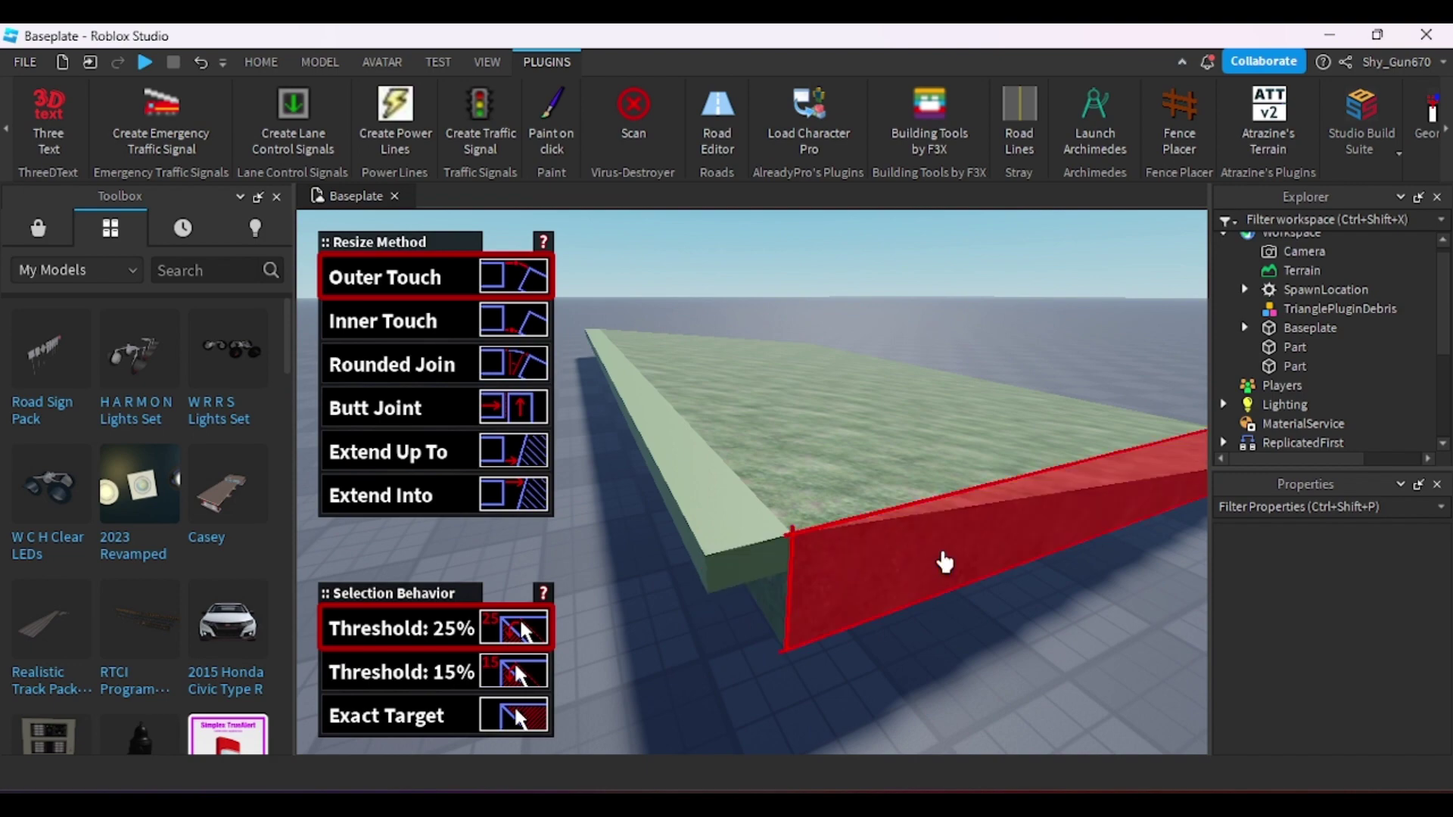
- Close the resize plugin panels and fly the camera out over the baseplate
scroll(979, 315, "up", 5)
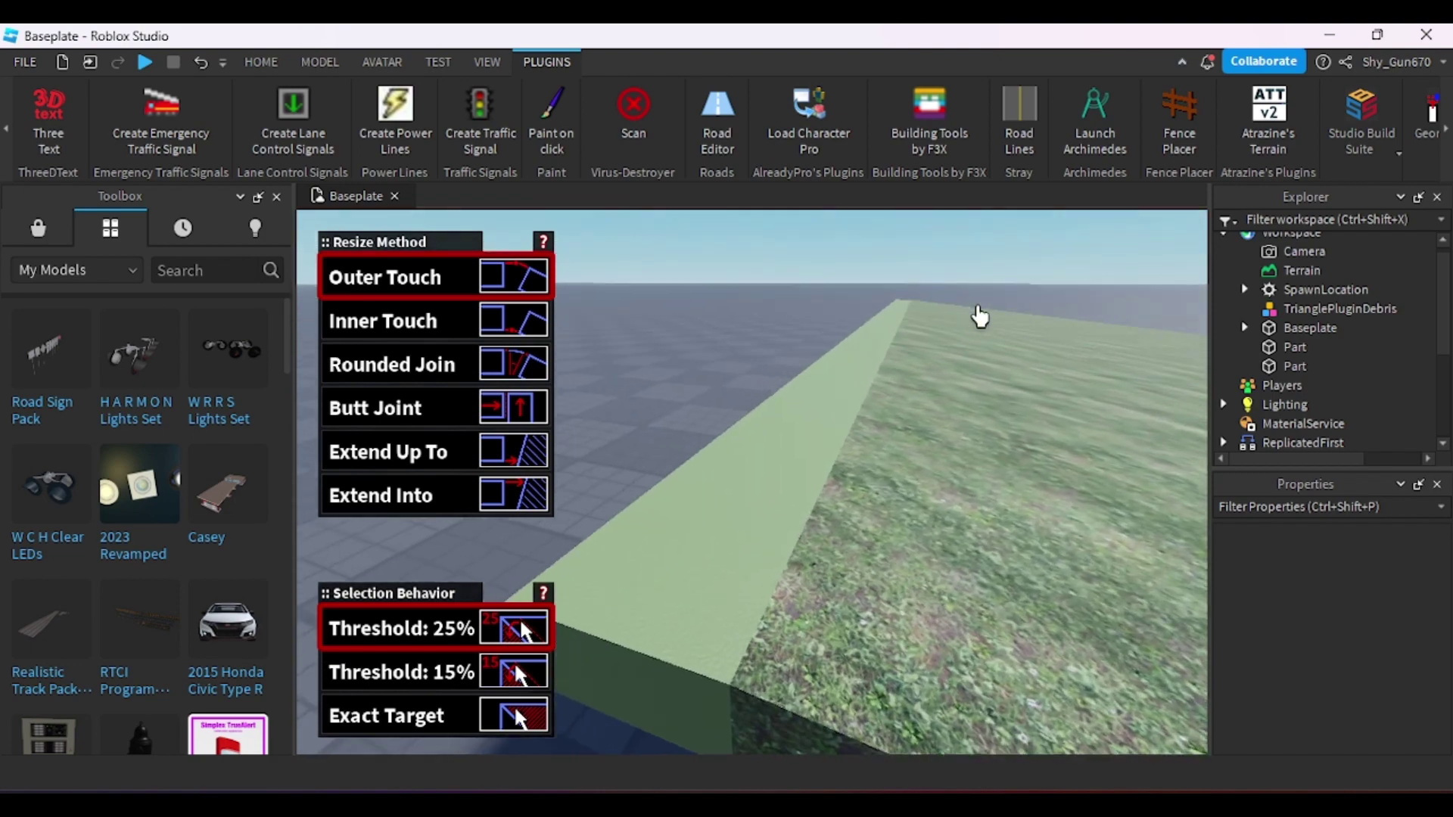
scroll(979, 316, "down", 3)
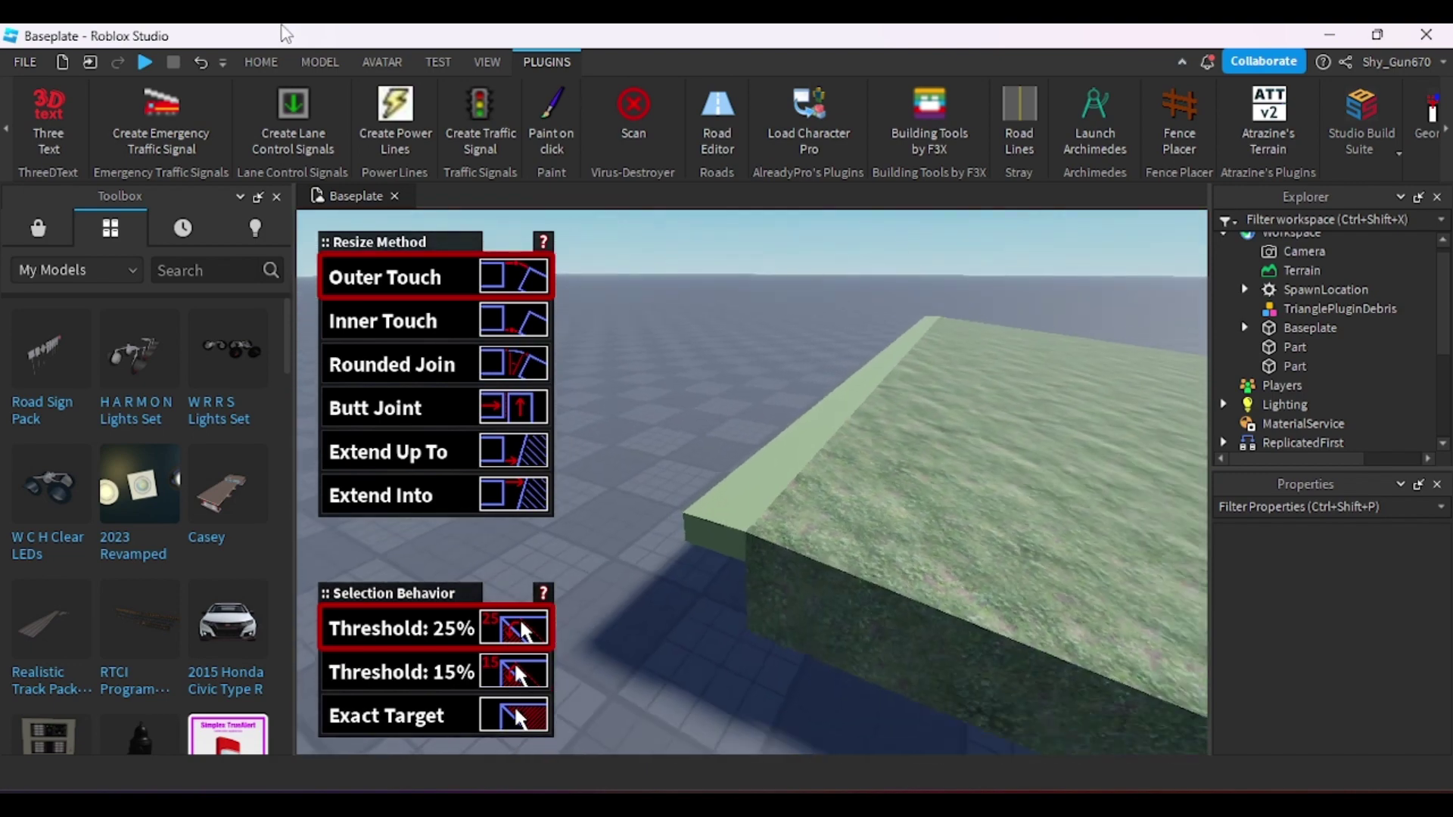
left_click(261, 61)
key("w")
right_click_drag(687, 429, 649, 402)
key("e")
- Change the narrow edge strip's material to Grass
left_click(645, 413)
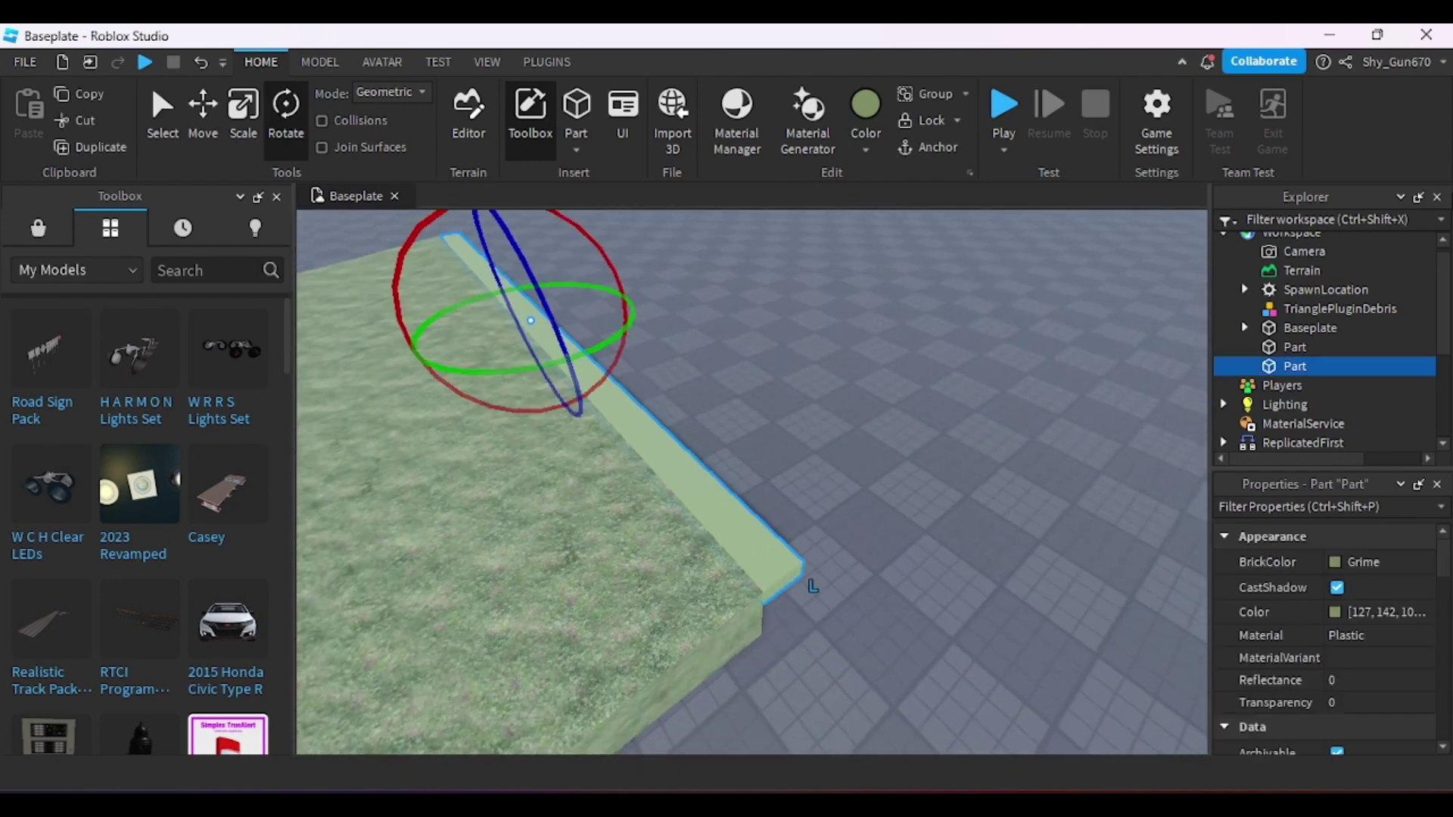
left_click(1383, 642)
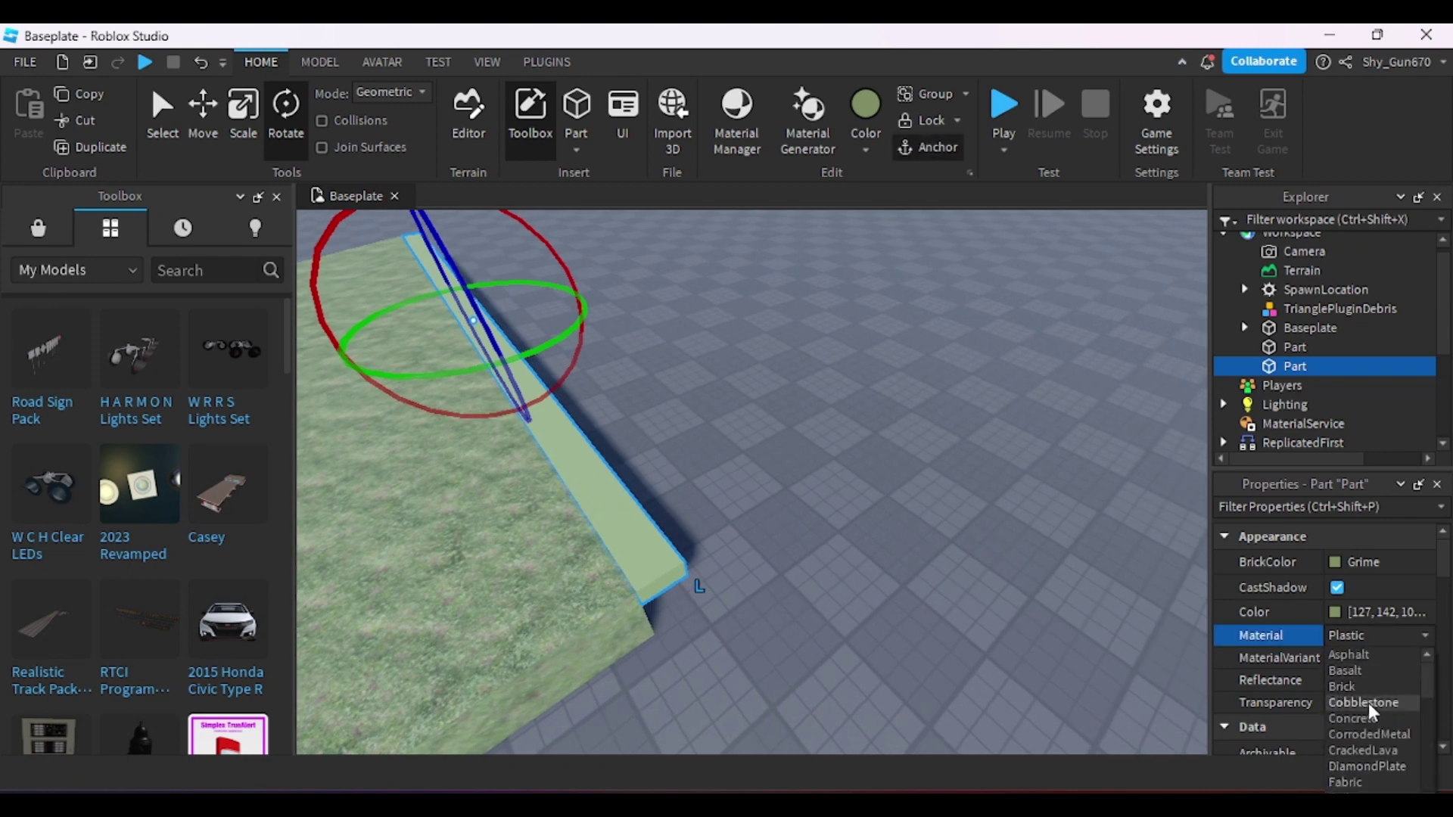
scroll(1368, 704, "down", 2)
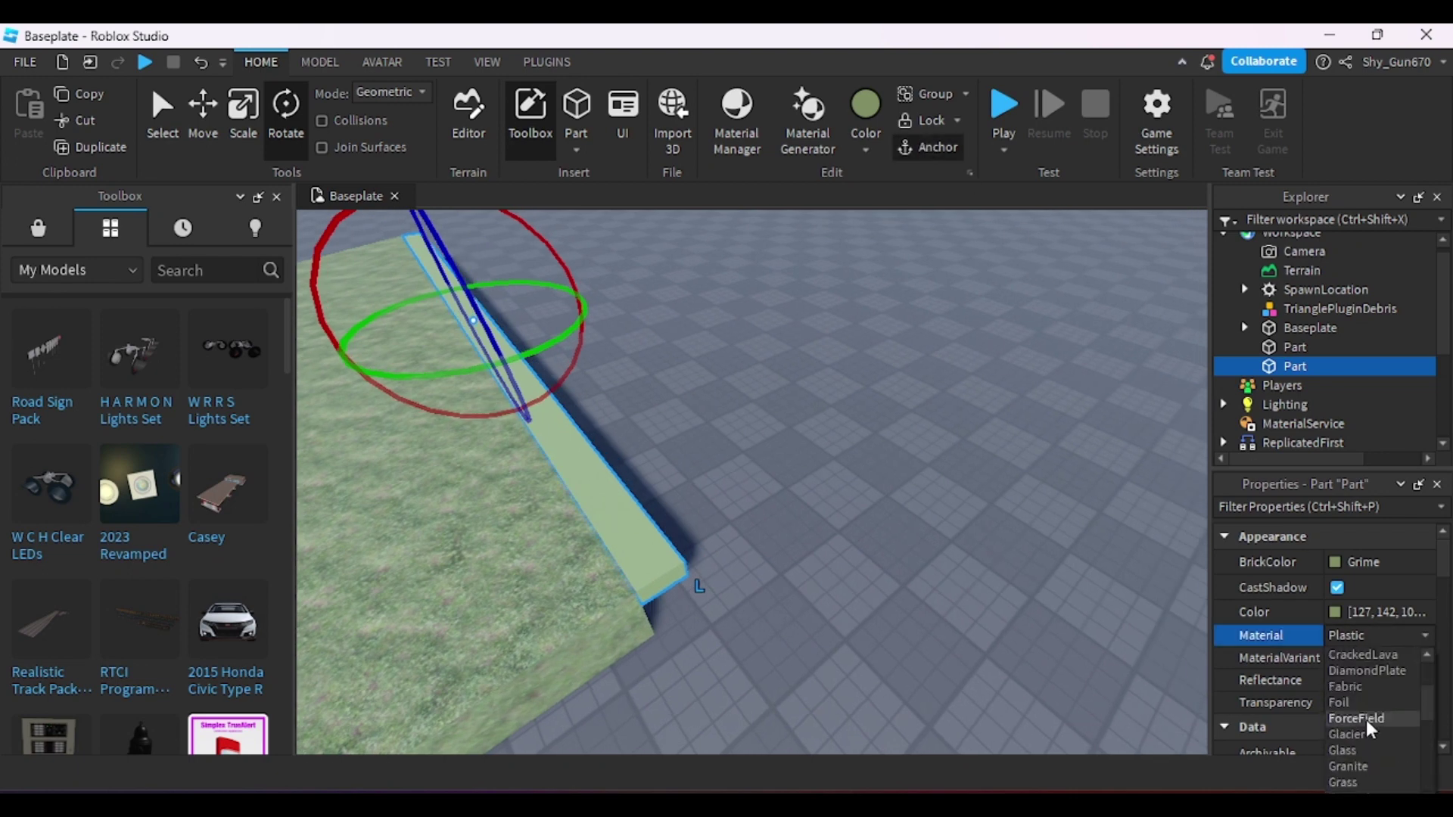
left_click(1355, 783)
left_click(853, 412)
key("d")
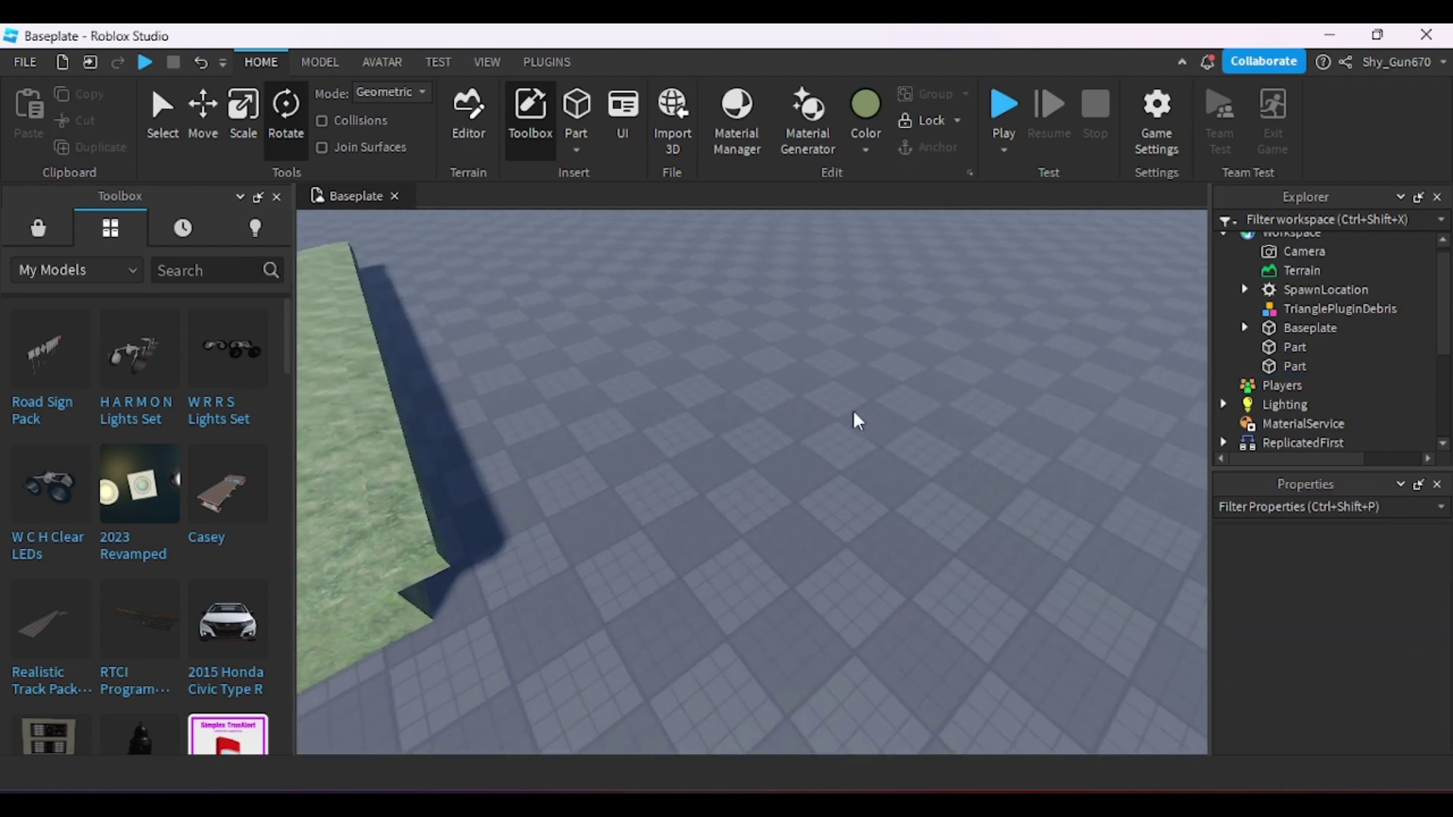
right_click_drag(496, 492, 439, 493)
- Duplicate the grass strip and stretch the copy out along the slab's edge
left_click(559, 444)
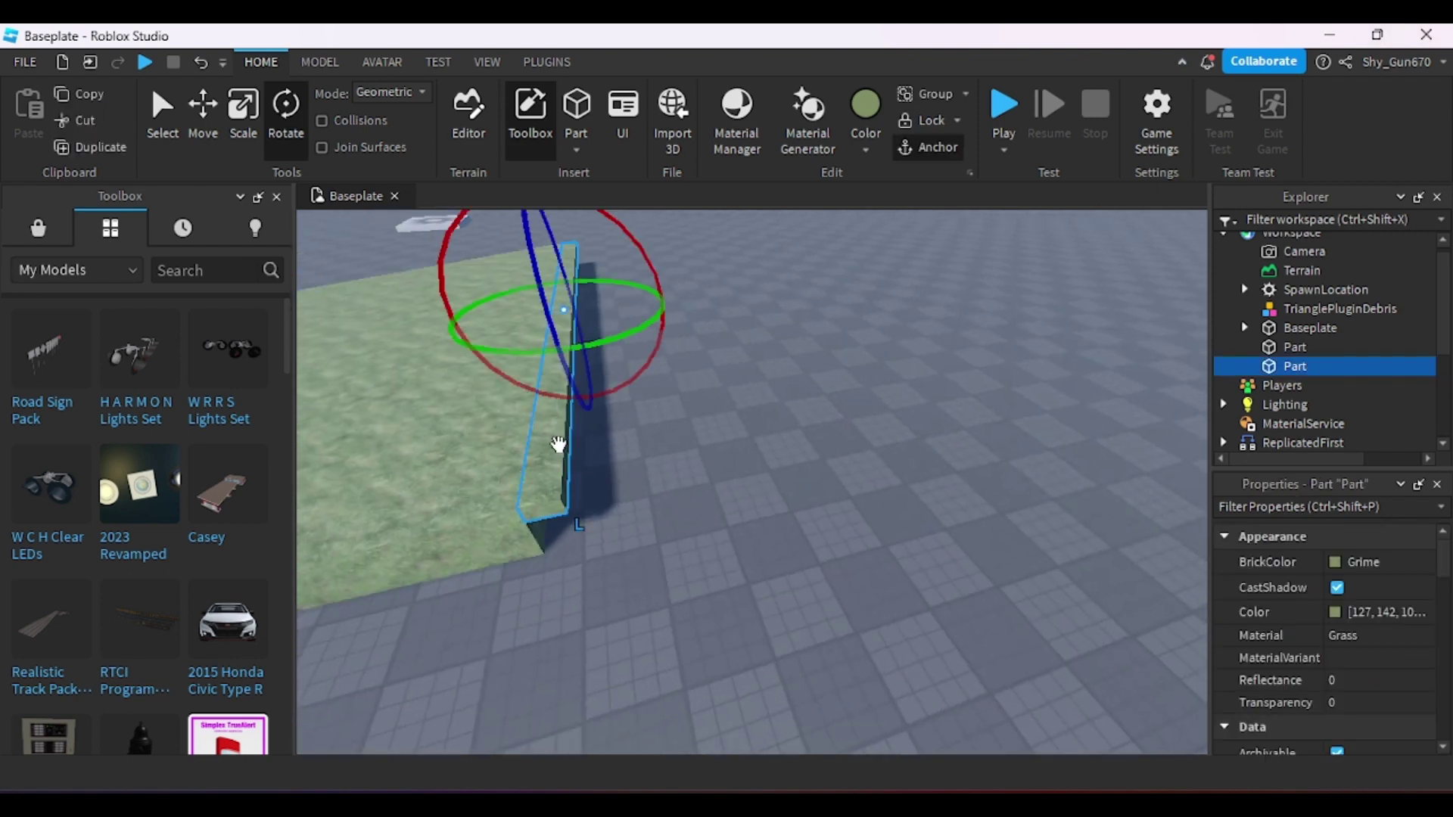
key("ctrl+2")
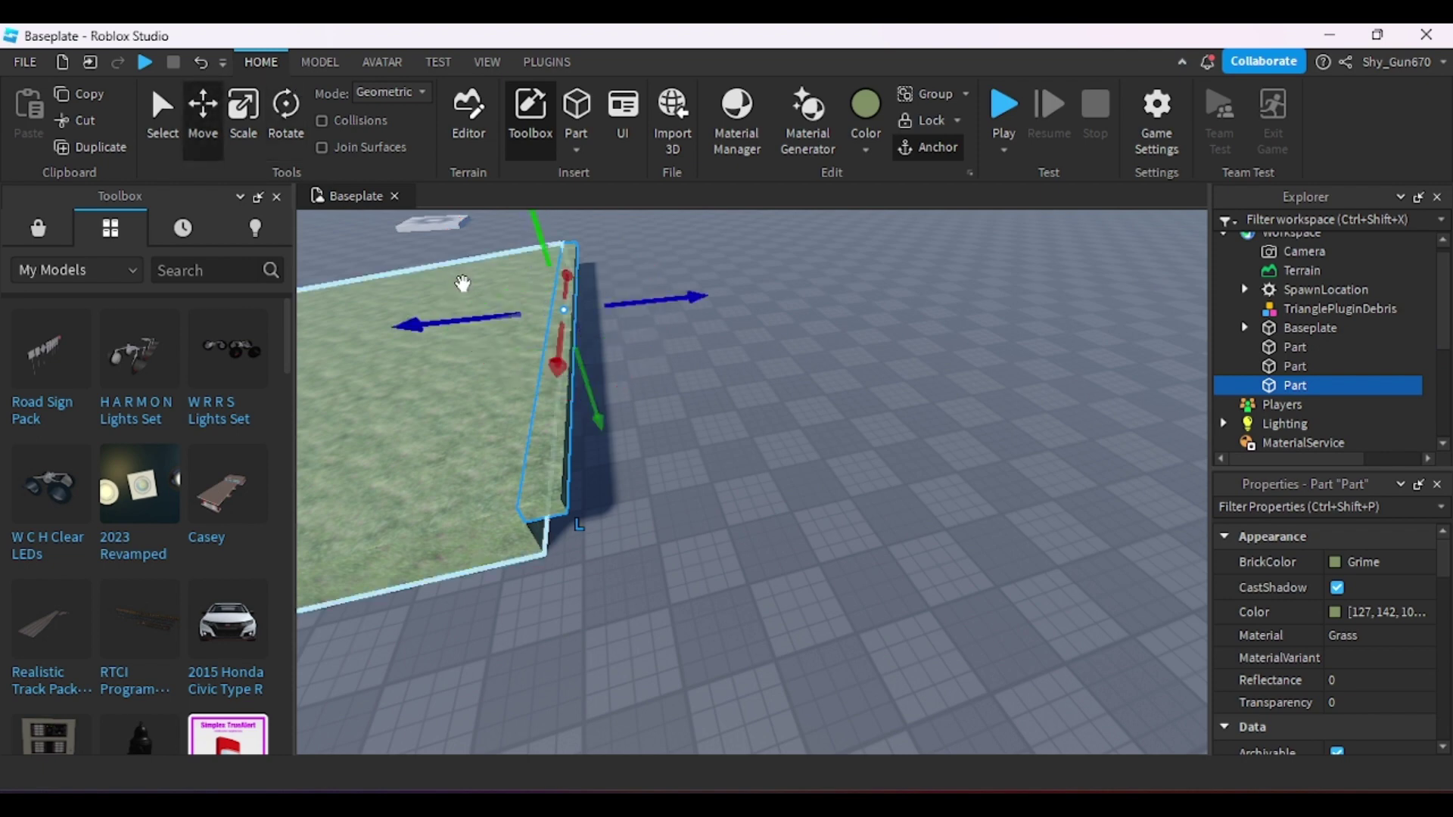
left_click(238, 96)
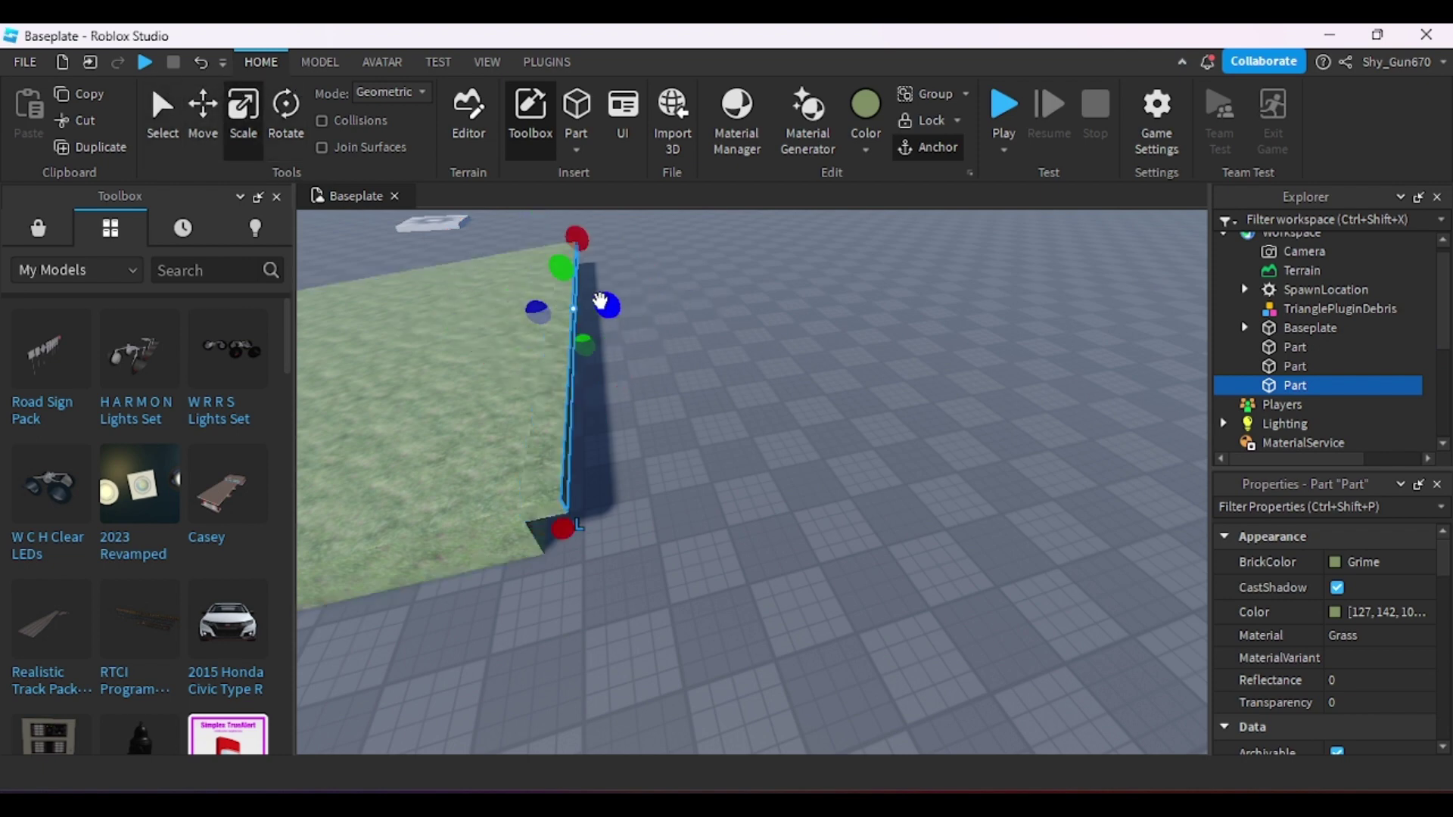
left_click_drag(600, 303, 681, 272)
right_click_drag(680, 271, 681, 271)
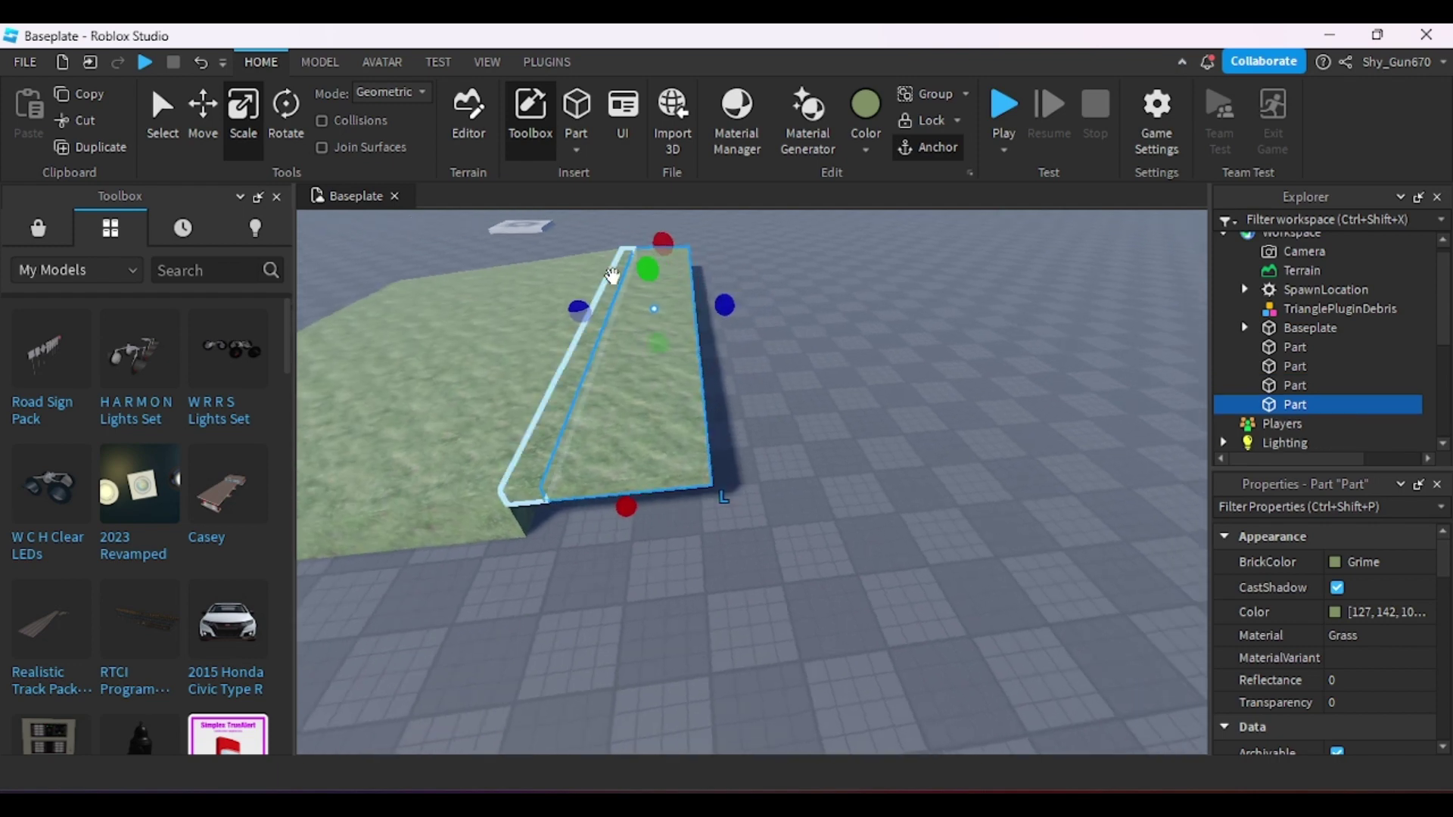
left_click_drag(730, 303, 760, 294)
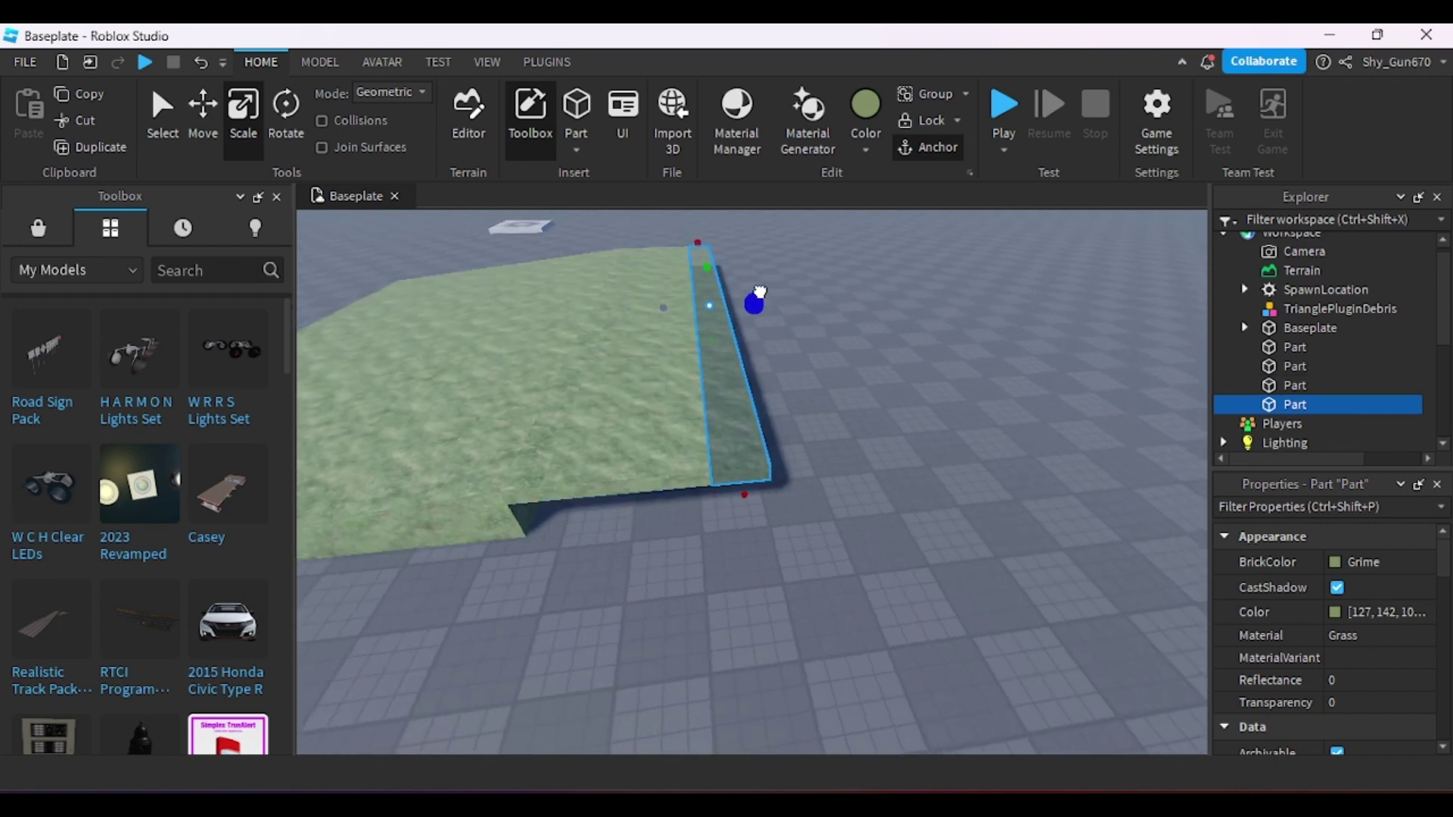
- Turn the middle strip into a grey lane with Asphalt material
left_click(659, 438)
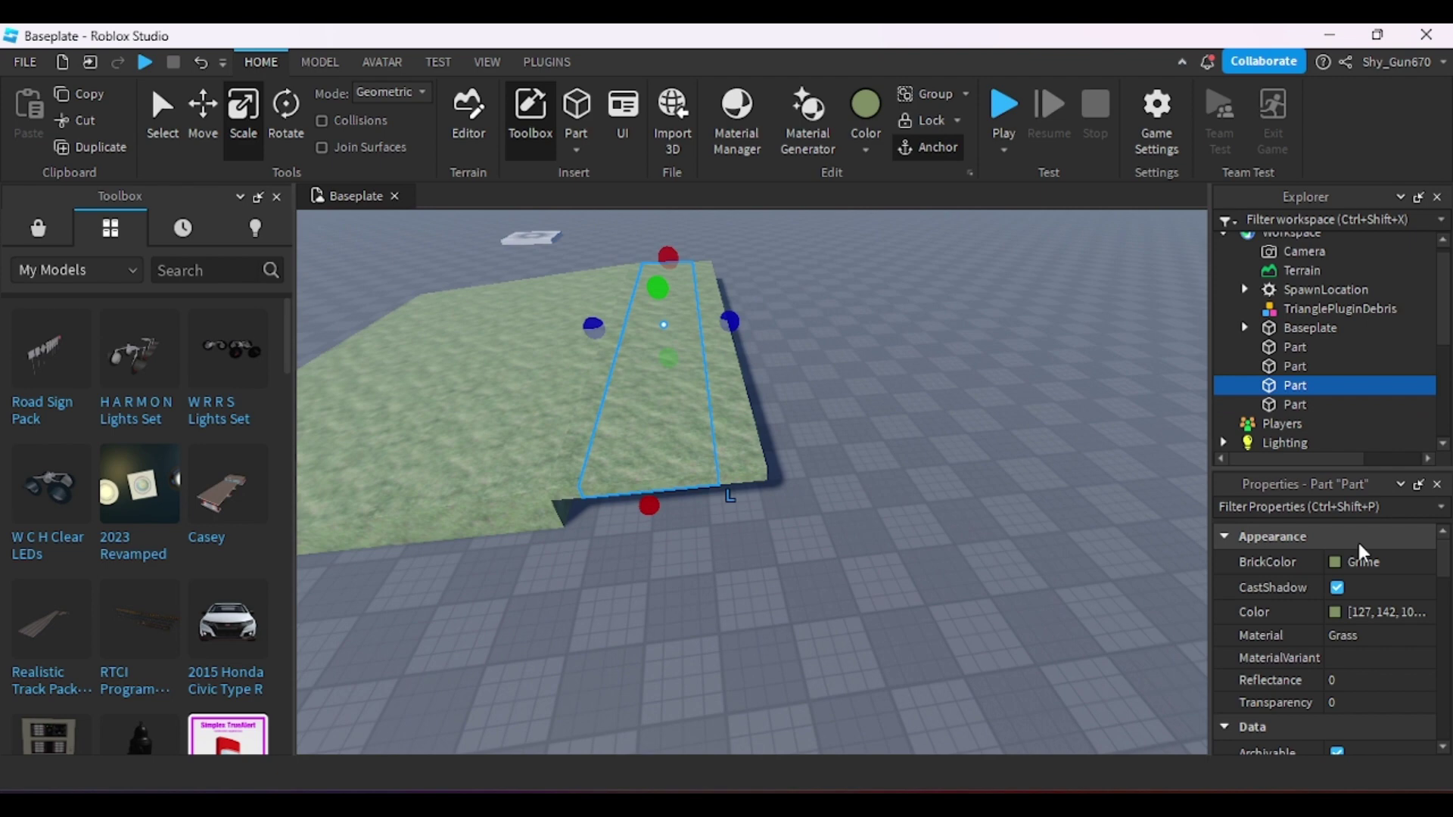
left_click(1345, 641)
left_click(1354, 657)
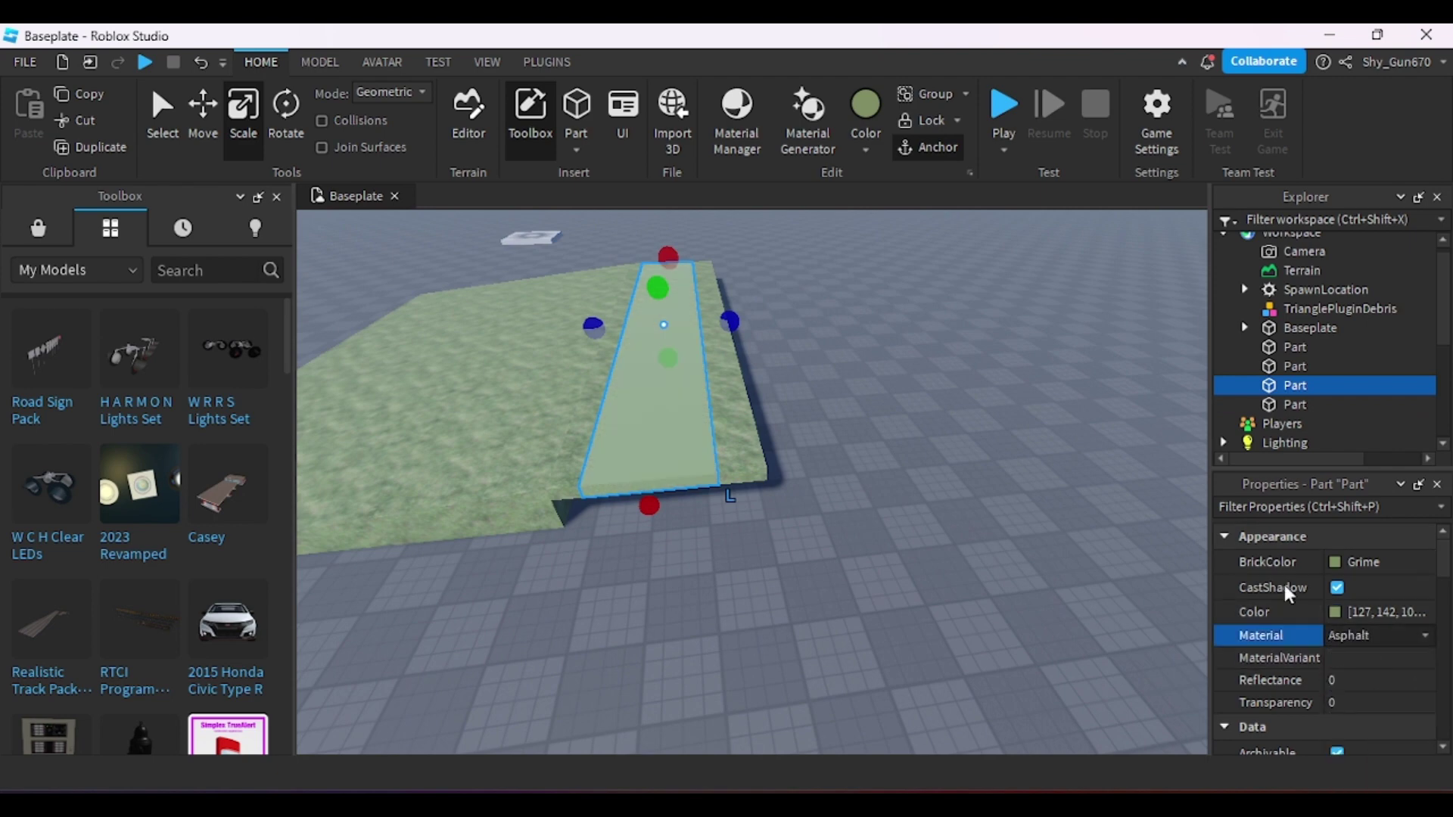
left_click(866, 113)
left_click(1073, 490)
left_click(1041, 358)
key("d")
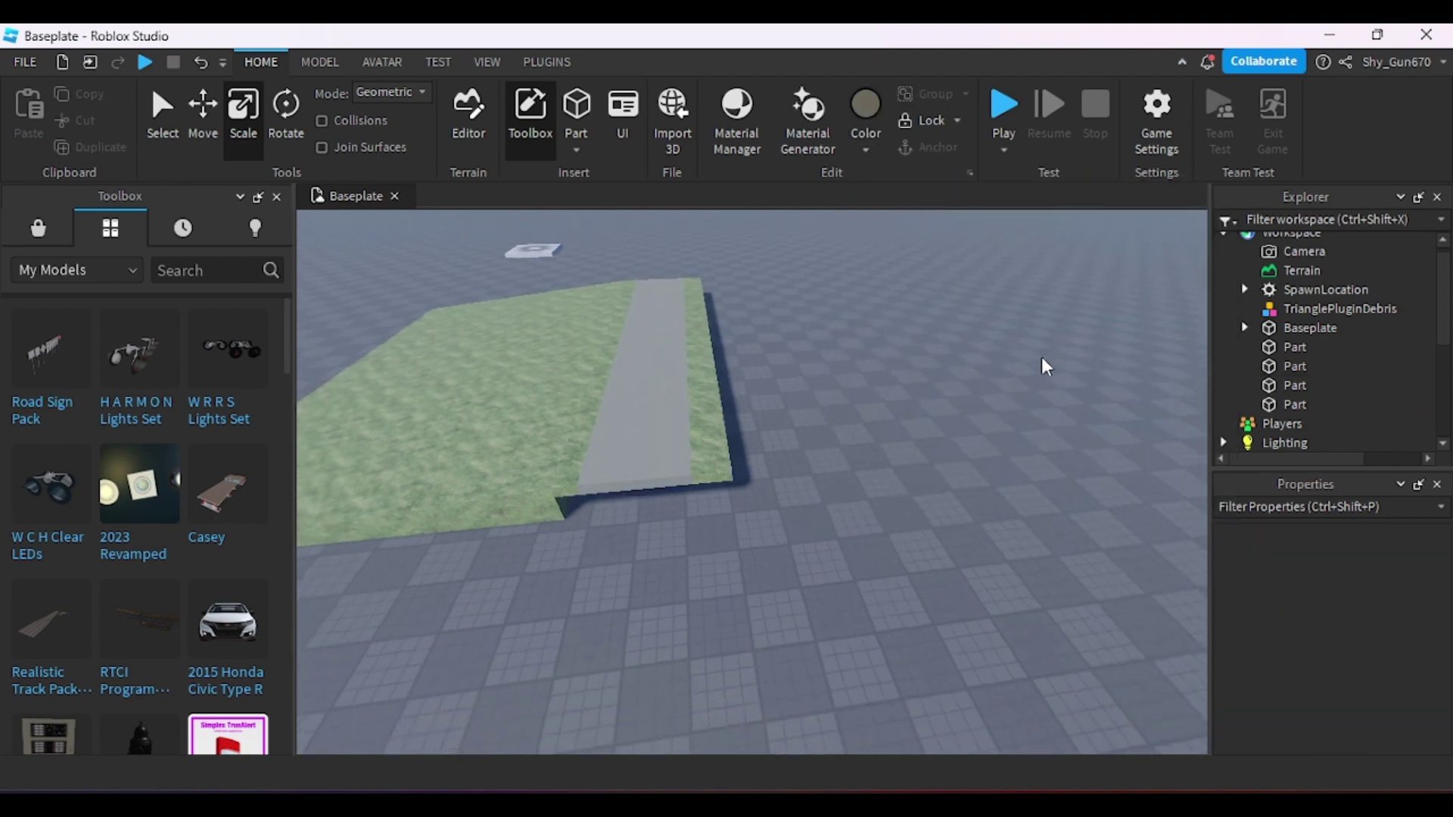
key("a")
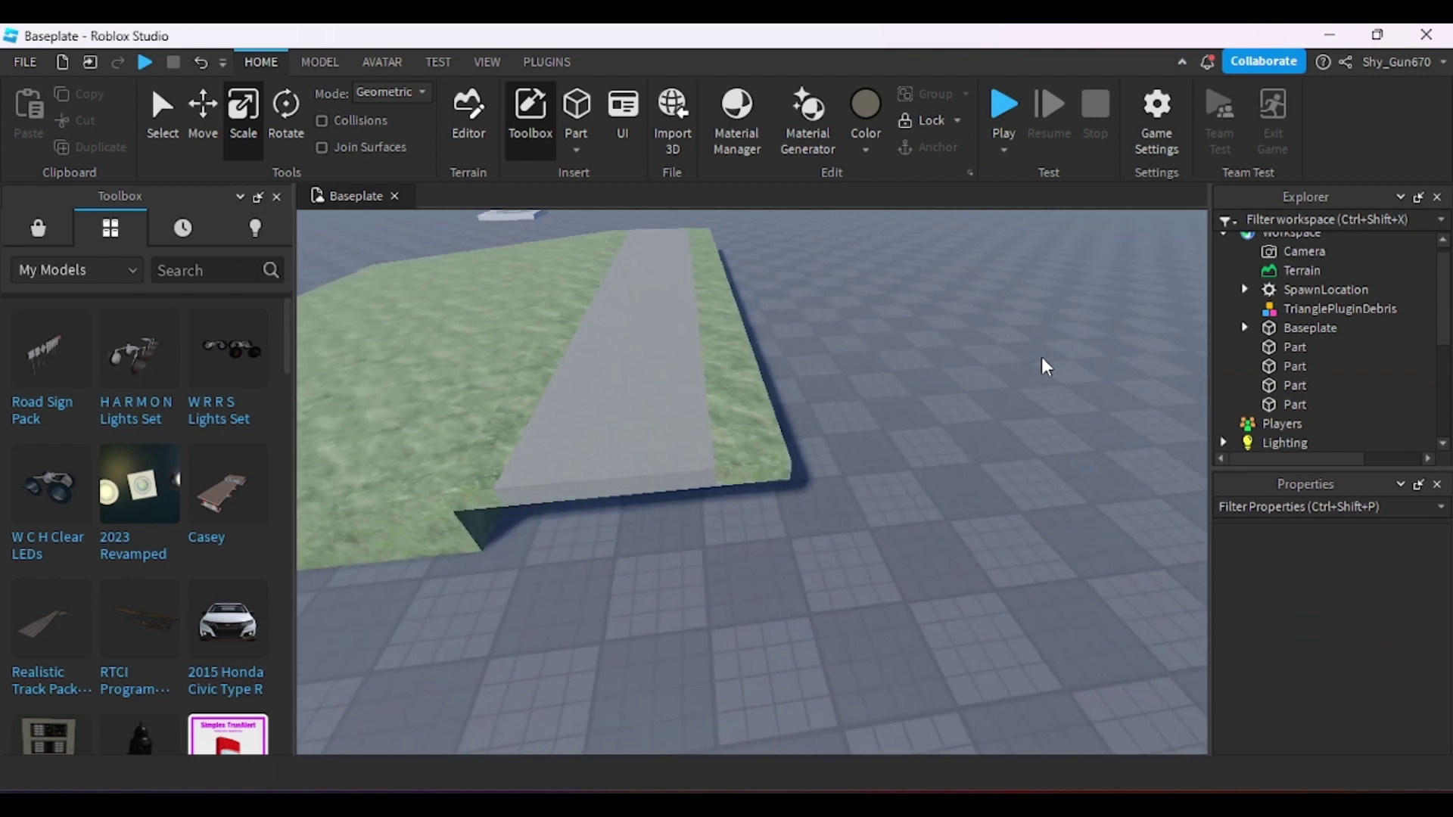
key("w")
key("s")
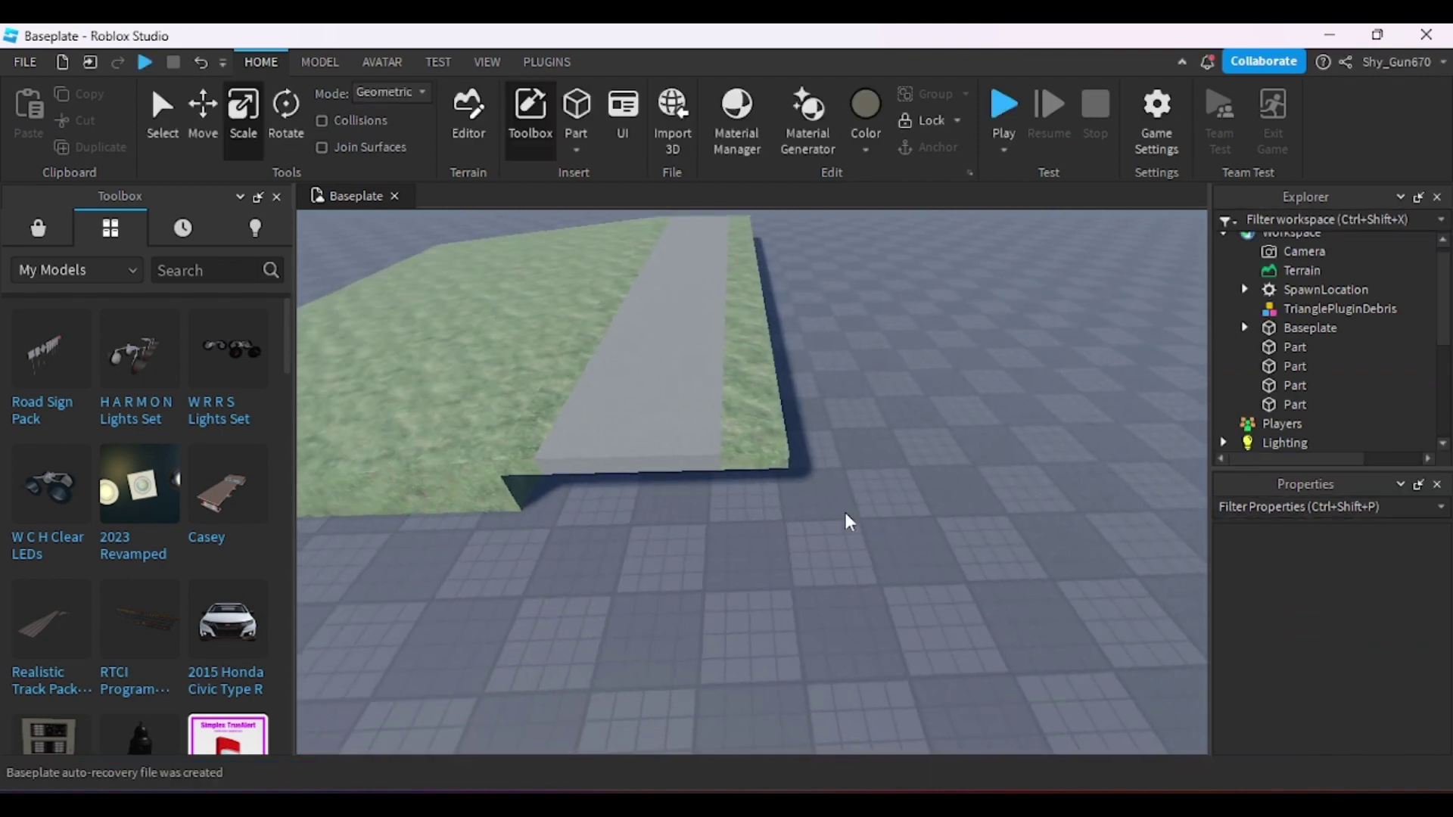
- Compare against the Street View reference and come back to Roblox Studio
left_click(908, 804)
mouse_move(985, 803)
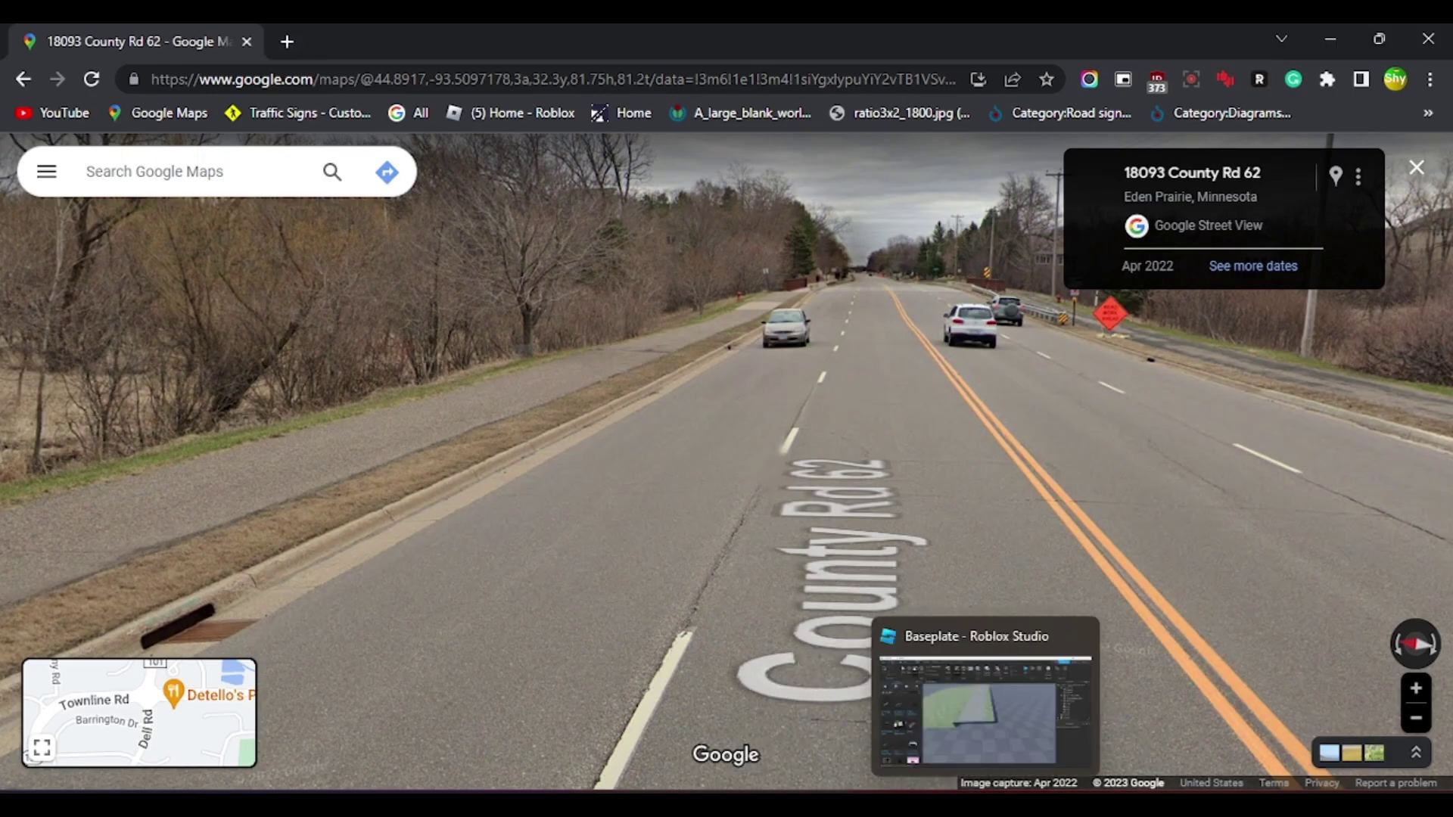
left_click(981, 705)
scroll(972, 469, "down", 3)
scroll(955, 393, "up", 3)
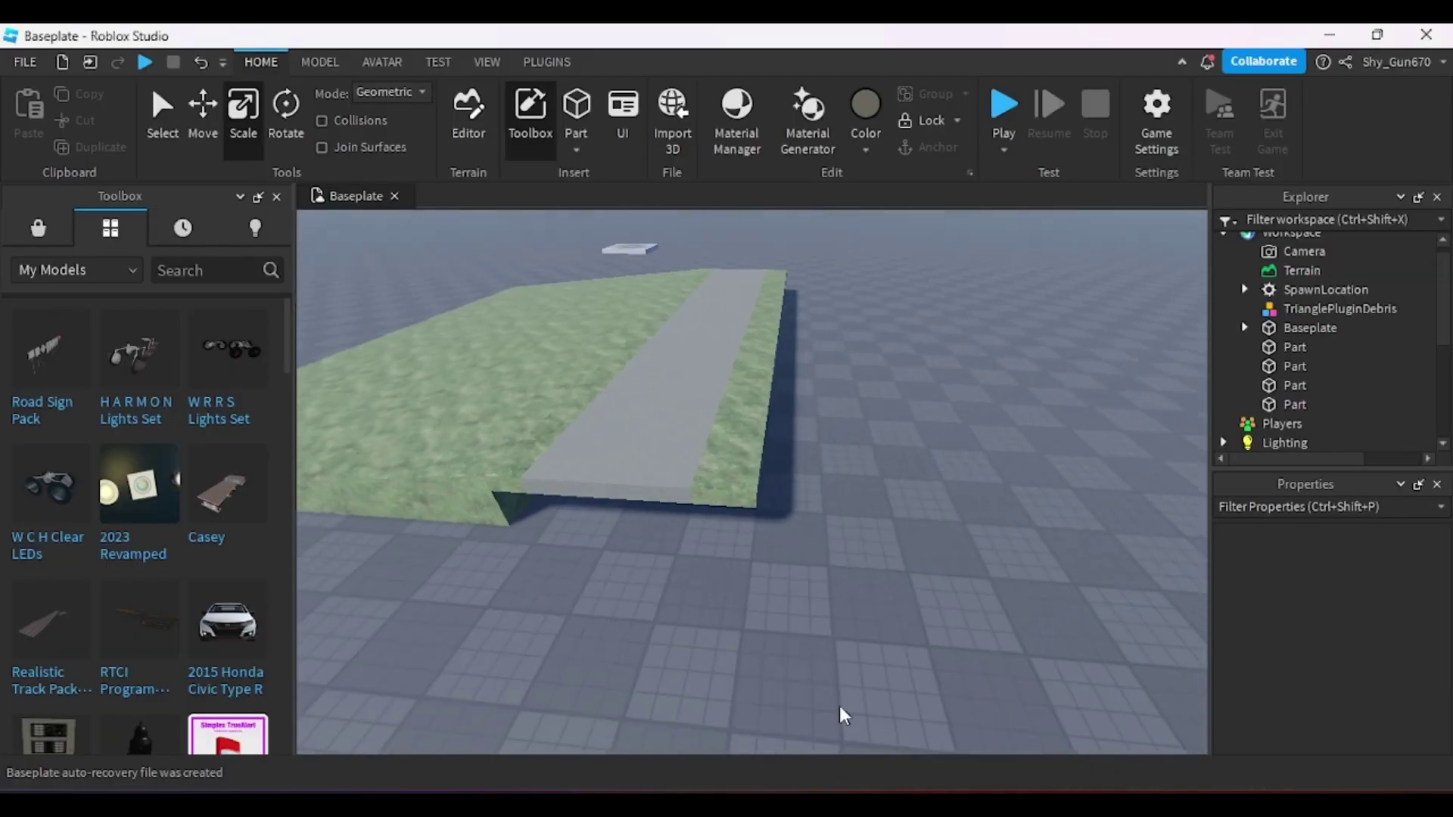
left_click(893, 804)
key("alt+Tab")
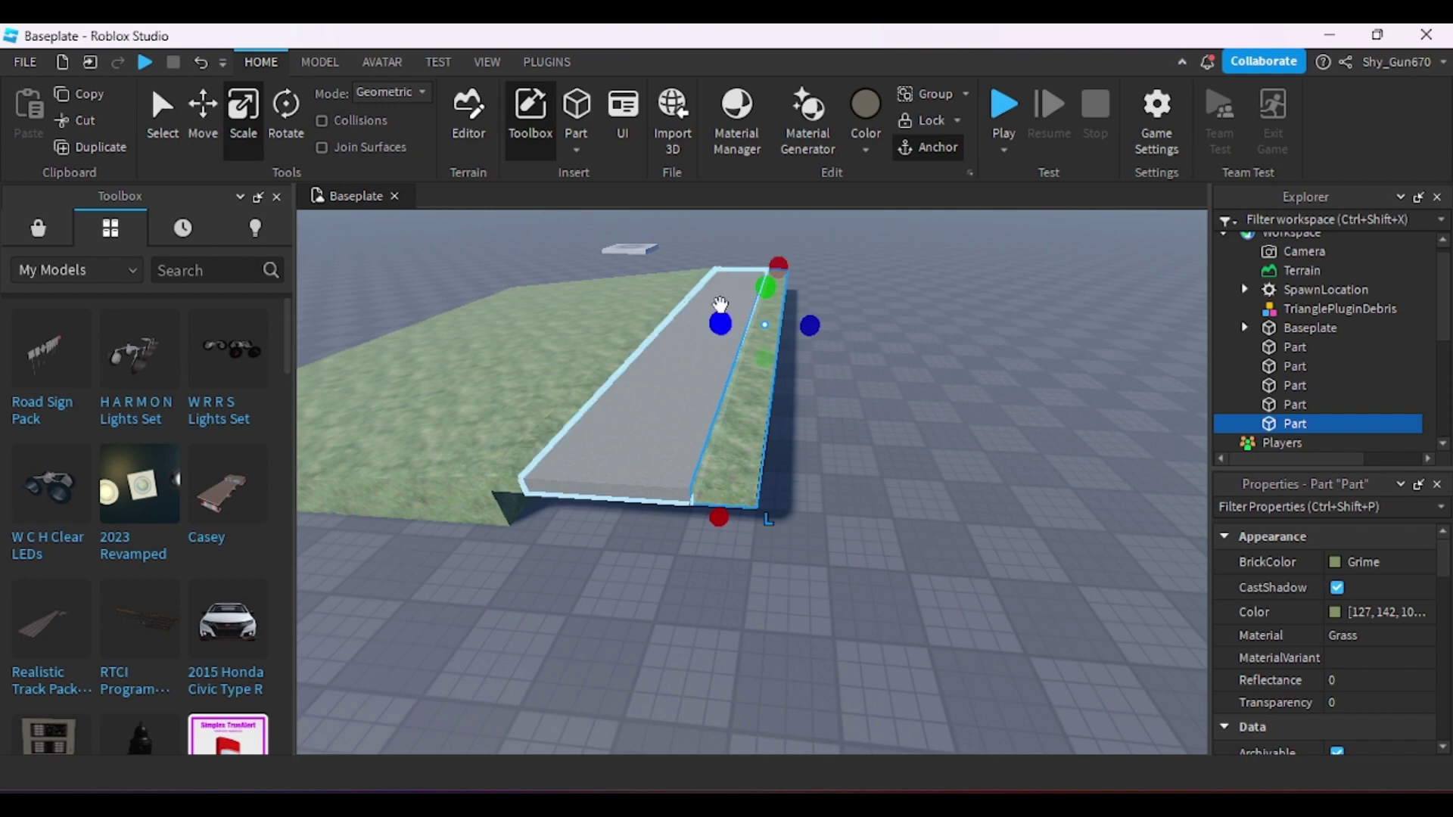
- Colour the edge part Brick yellow and set its material to Concrete
key("f")
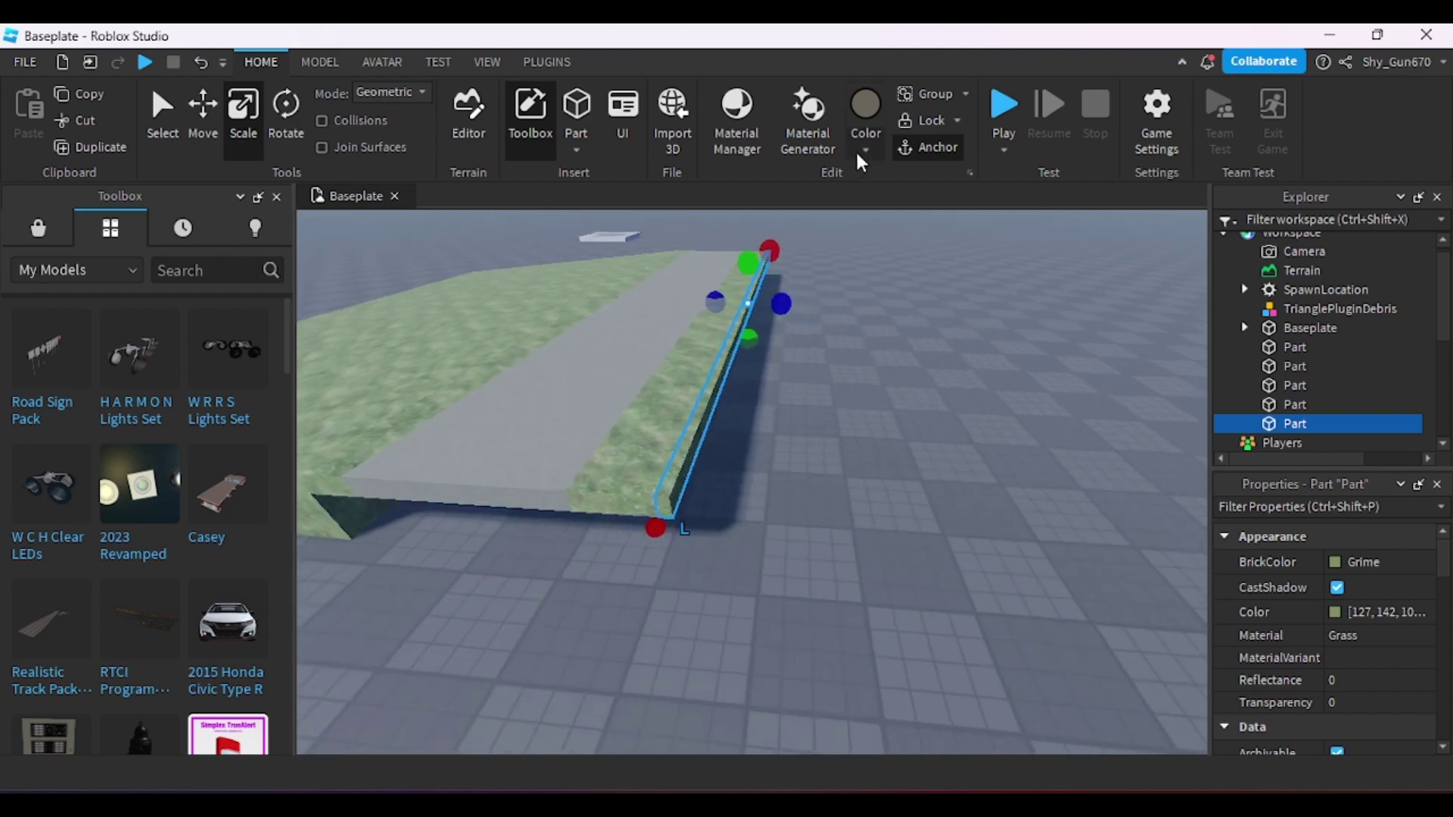
left_click(856, 149)
left_click(1087, 428)
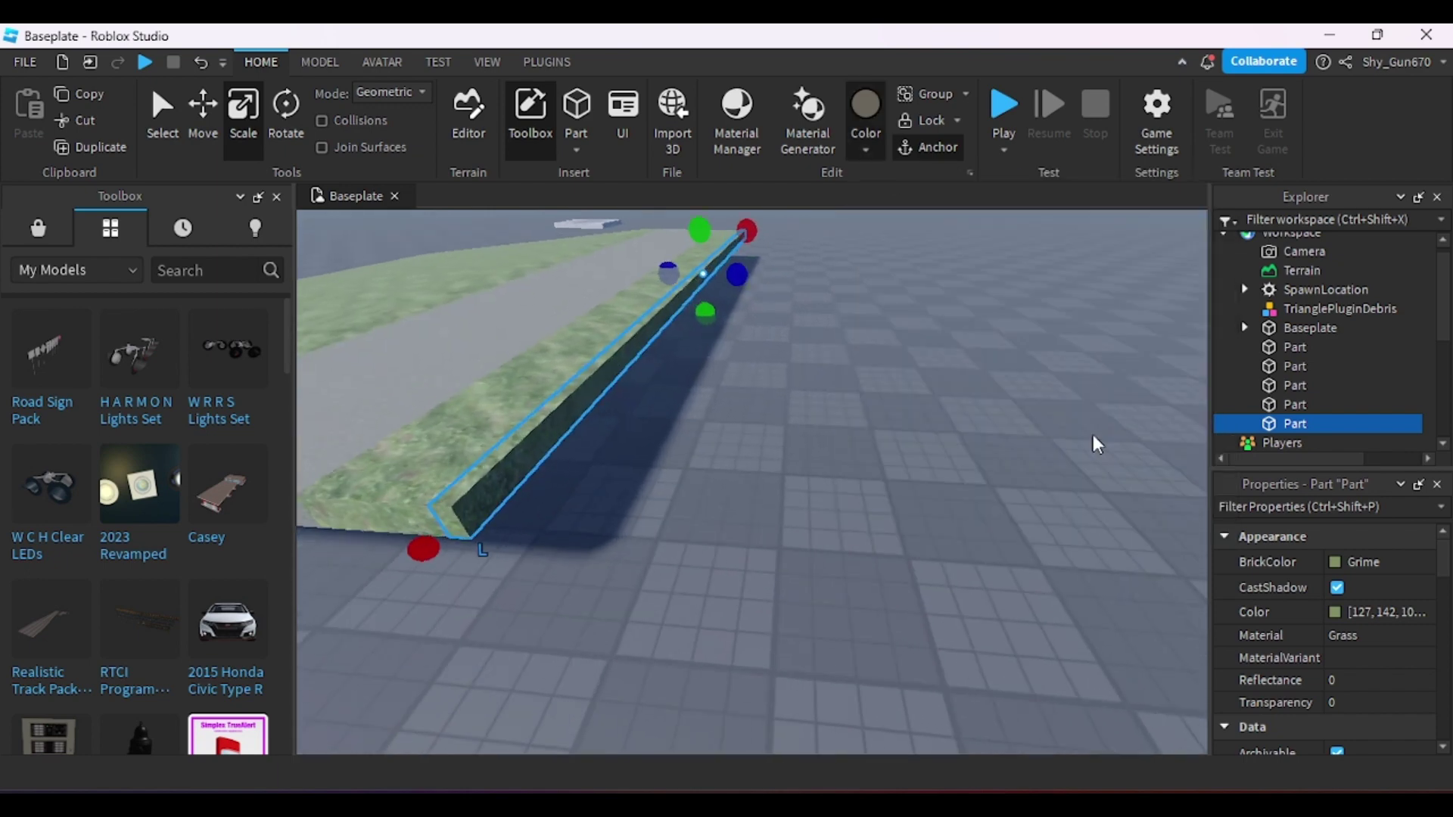
left_click(1347, 633)
scroll(1369, 685, "down", 3)
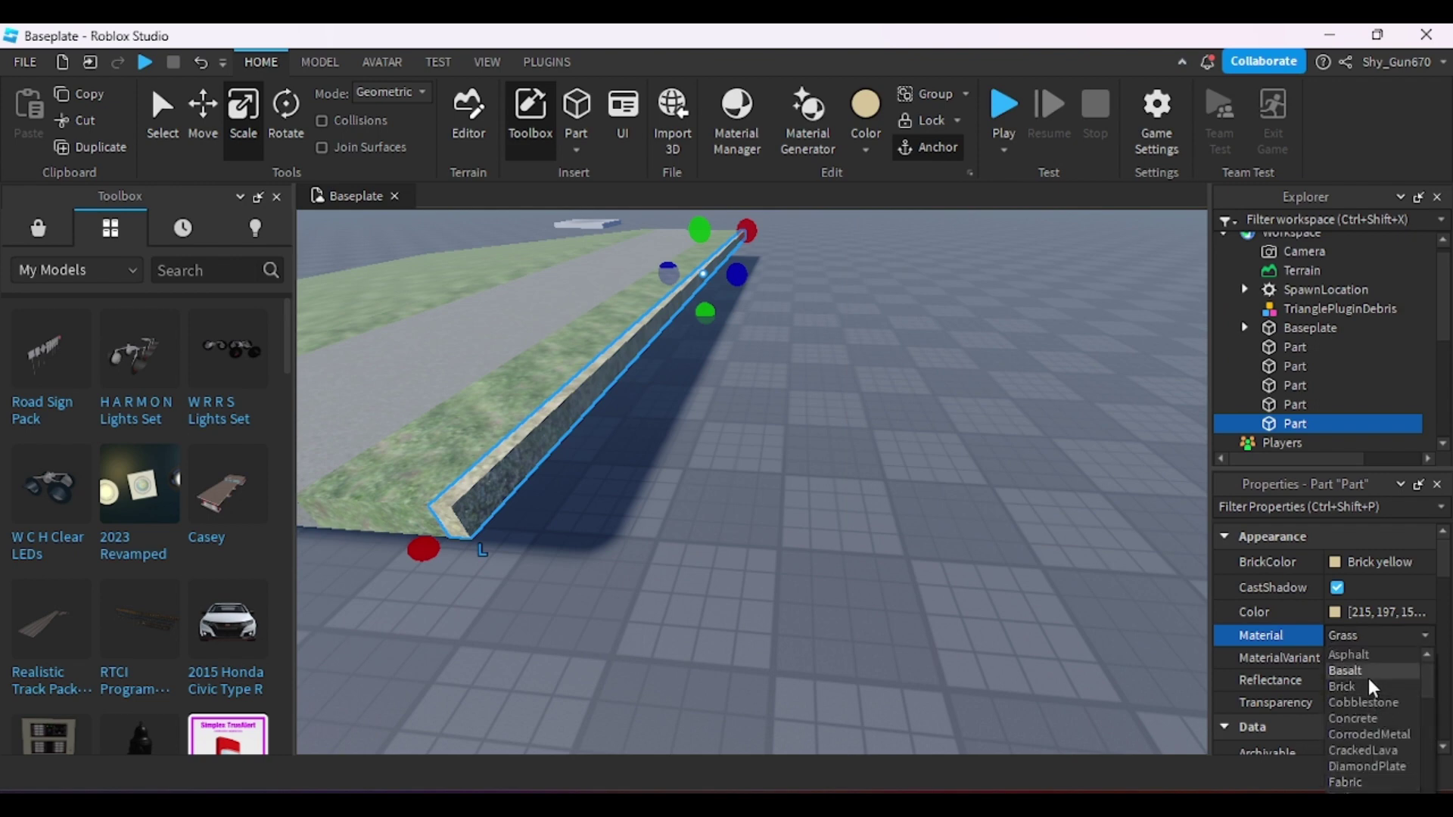
left_click(1351, 715)
left_click(554, 473)
- Lower the concrete edge piece into a thin curb strip along the verge
left_click(500, 453)
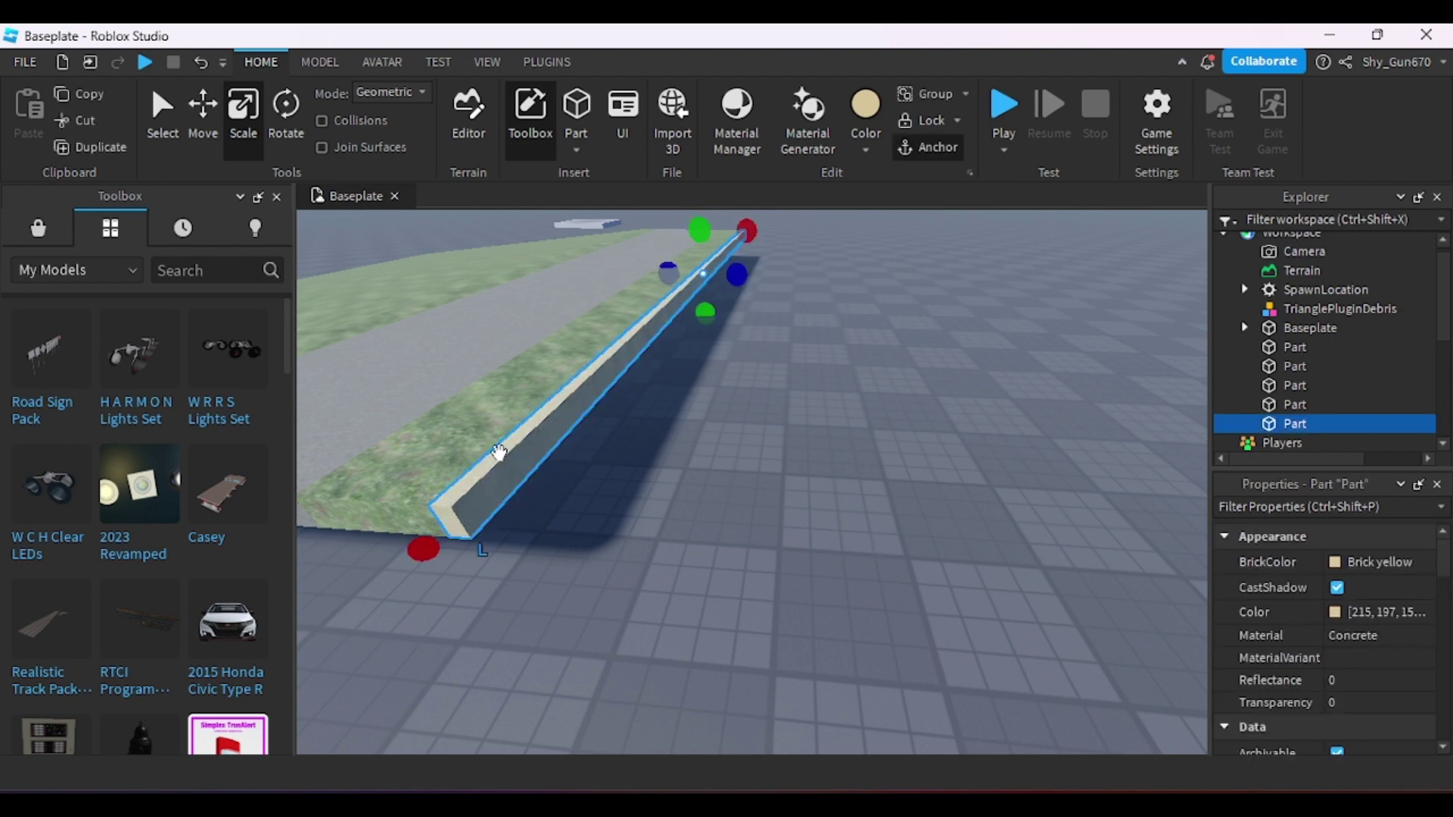
right_click_drag(499, 453, 550, 422)
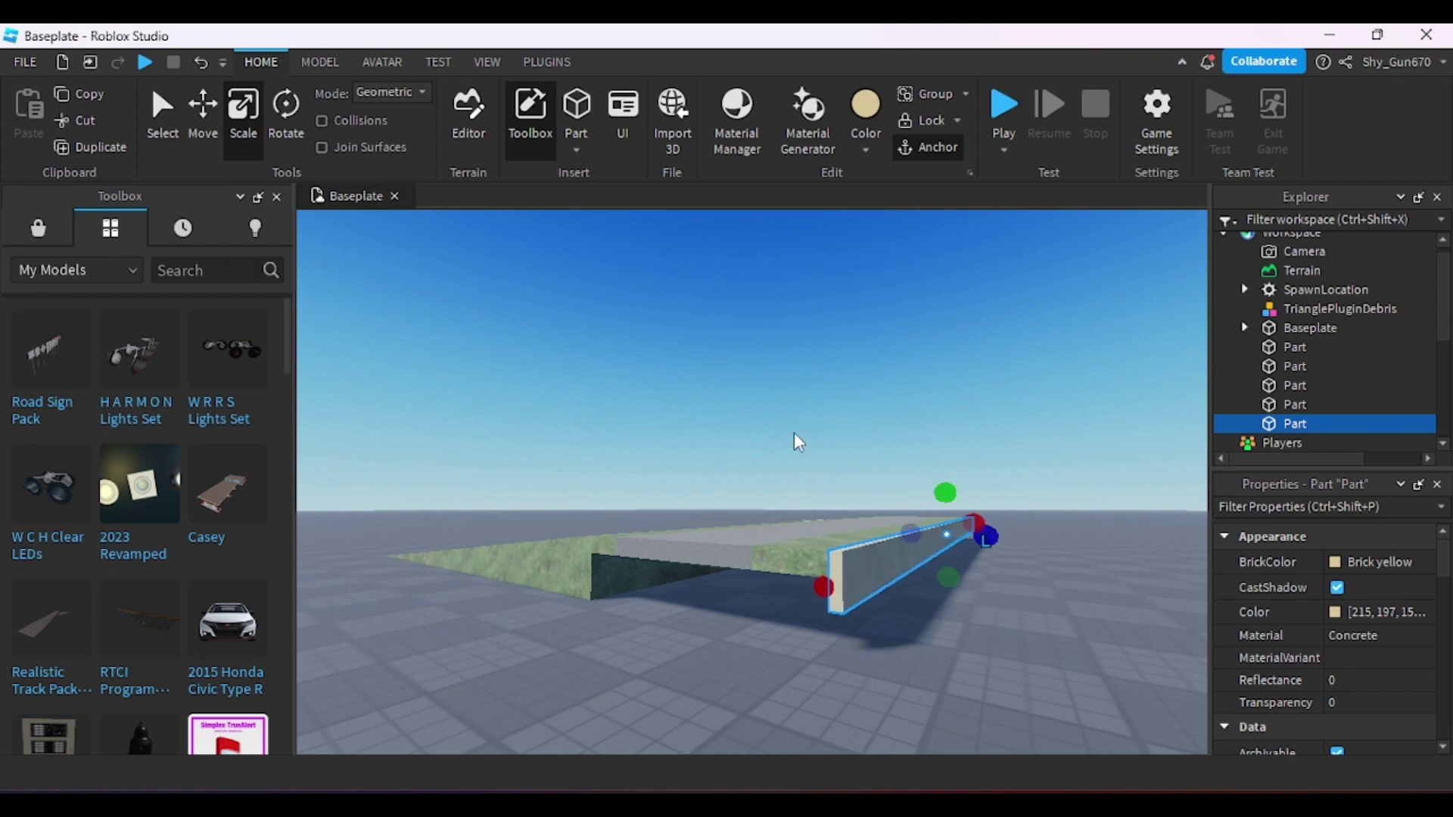
right_click_drag(793, 433, 793, 432)
key("w")
key("d")
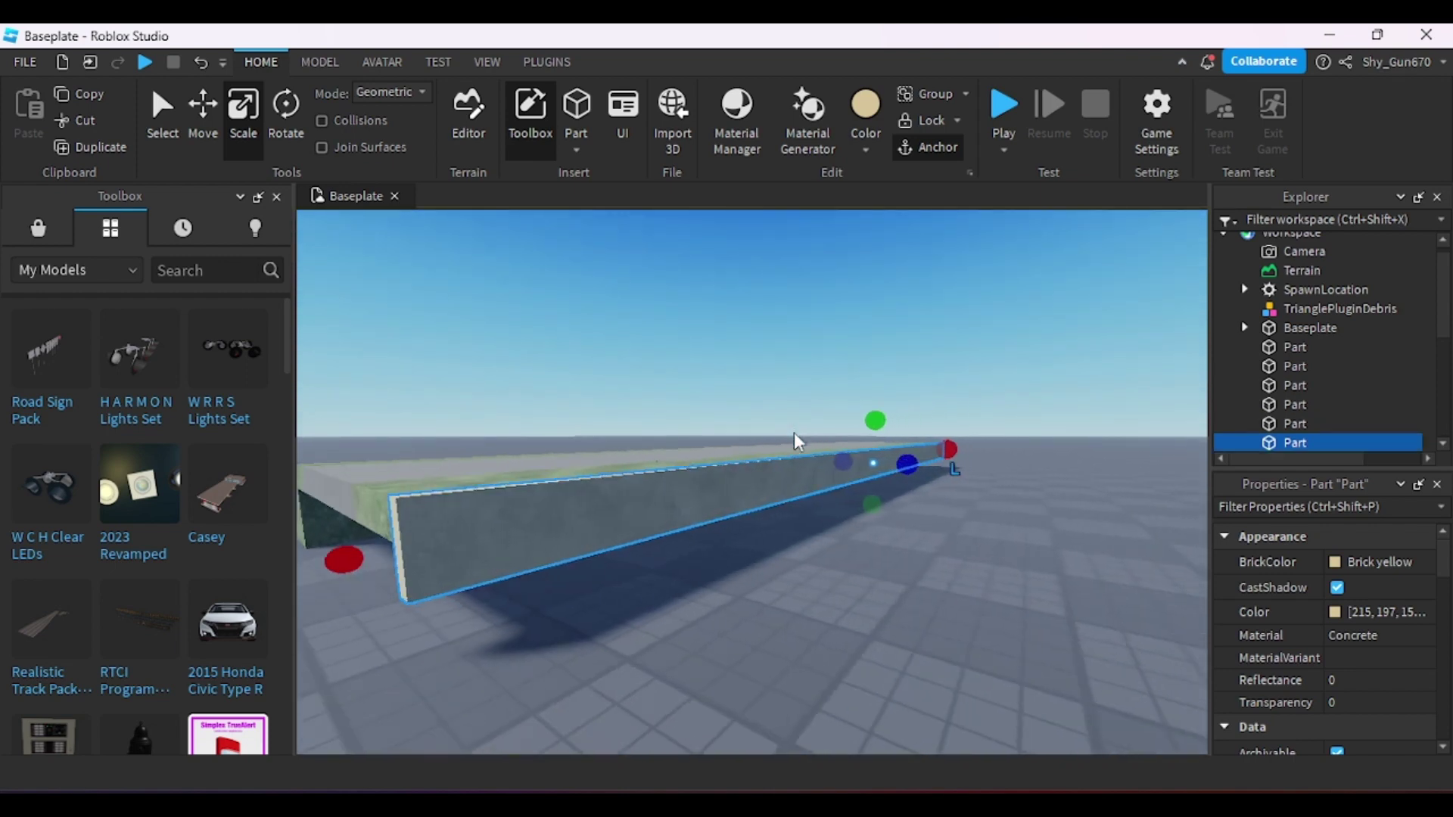
left_click_drag(879, 419, 879, 445)
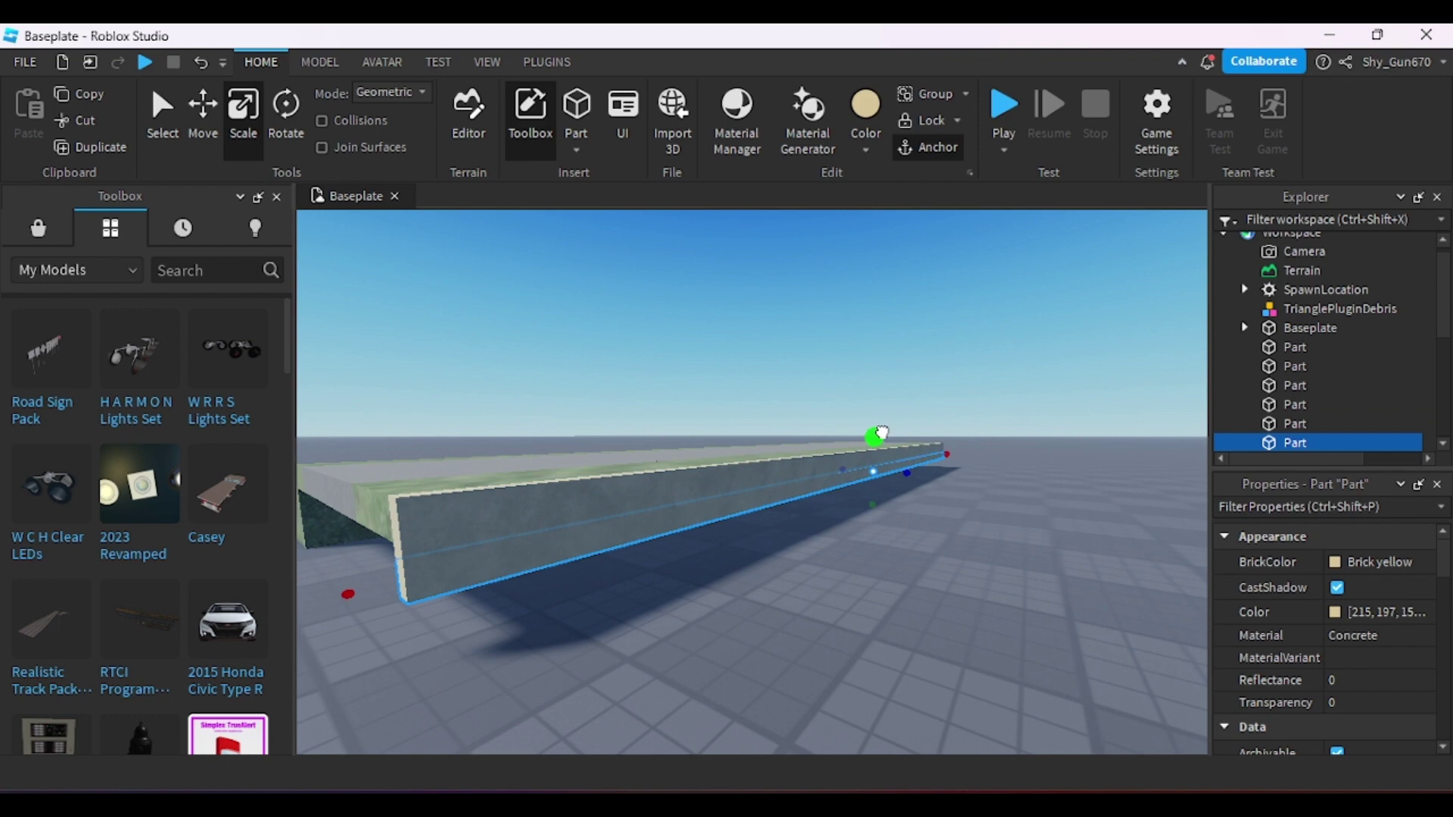
right_click_drag(882, 433, 867, 435)
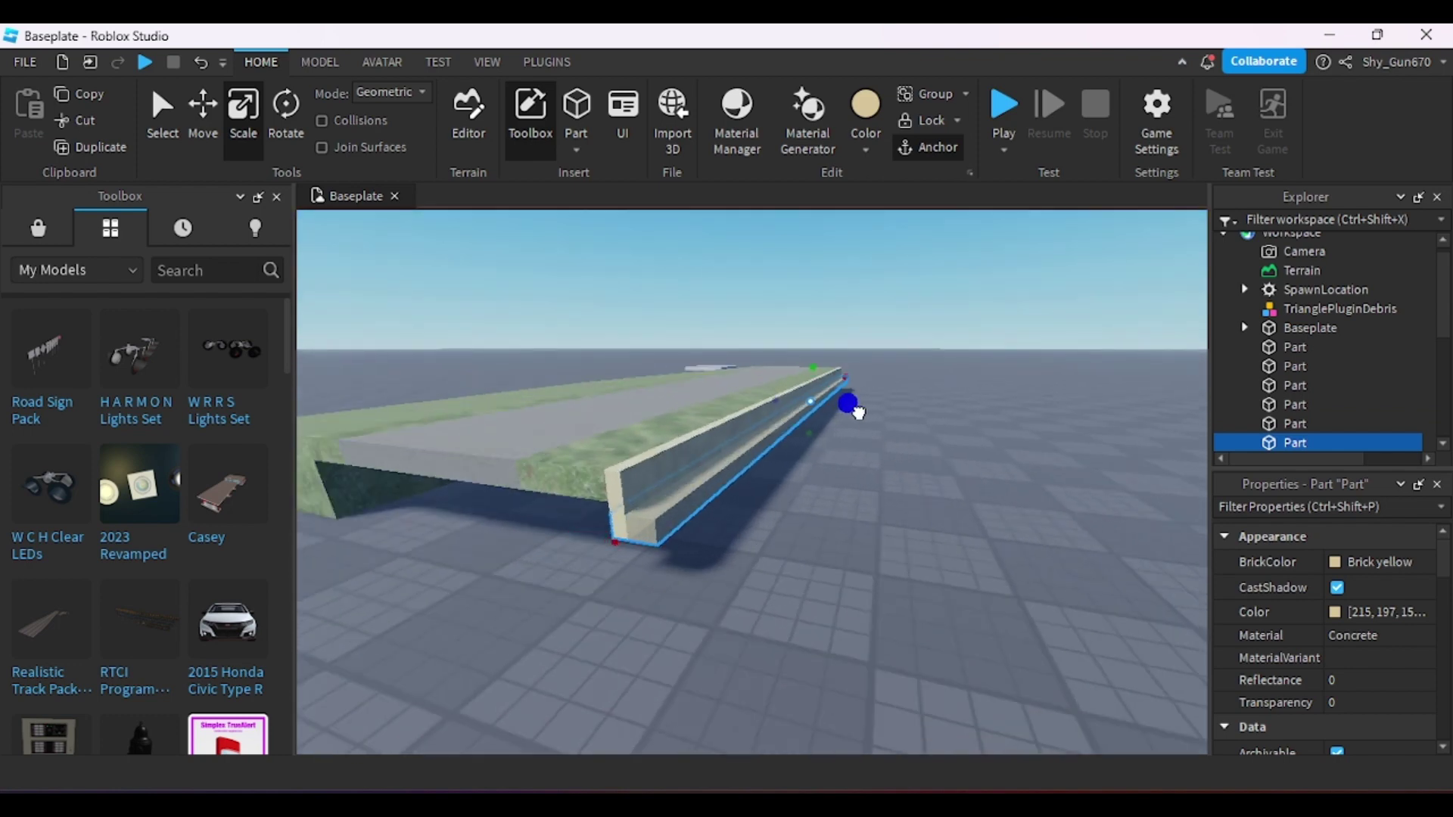
left_click(1051, 337)
right_click_drag(1052, 338, 1052, 339)
- Select the concrete edge part and stretch it into a wide slab
key("s")
key("a")
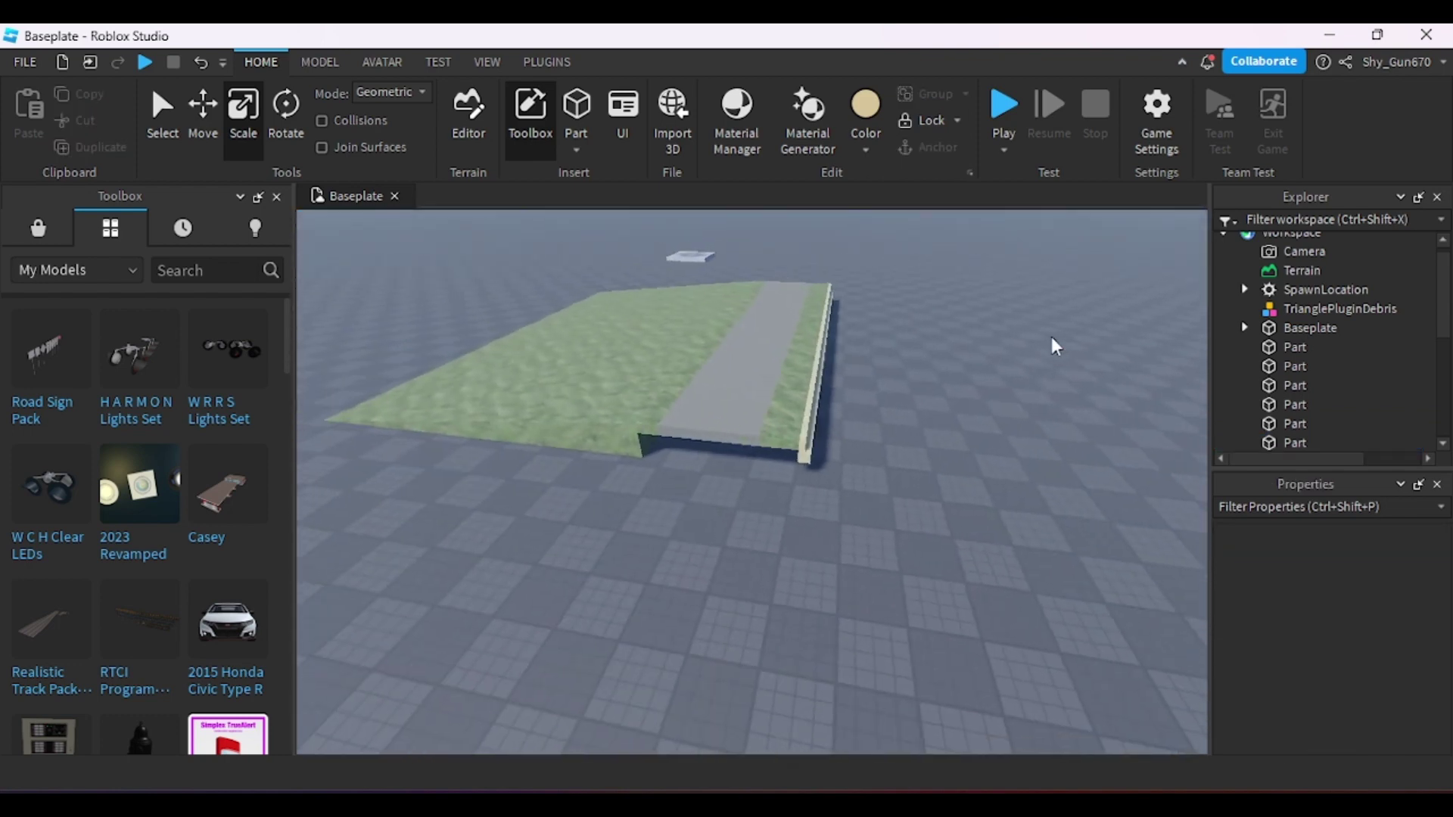
key("w")
key("d")
scroll(1052, 338, "up", 3)
left_click(722, 384)
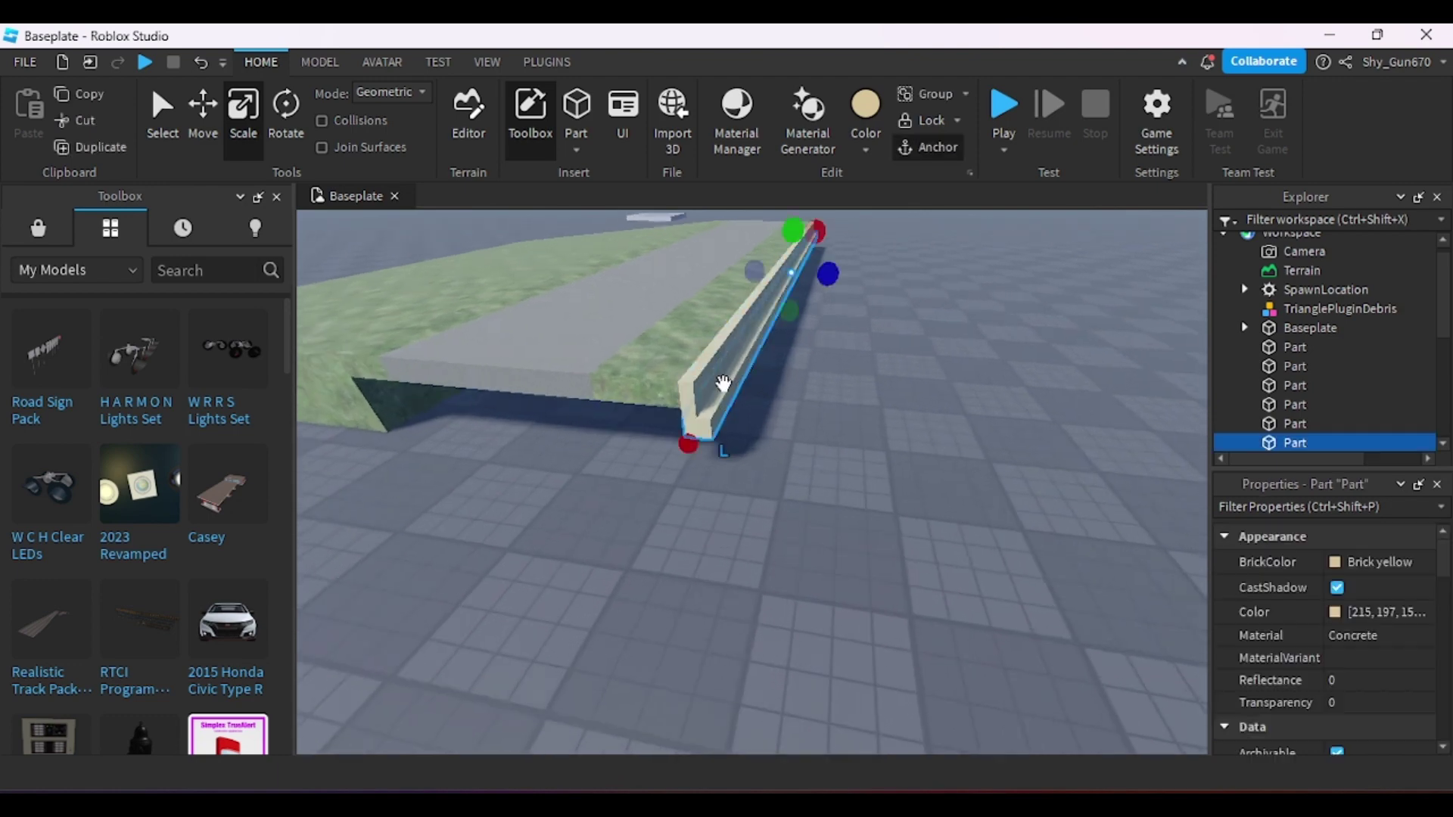
key("s")
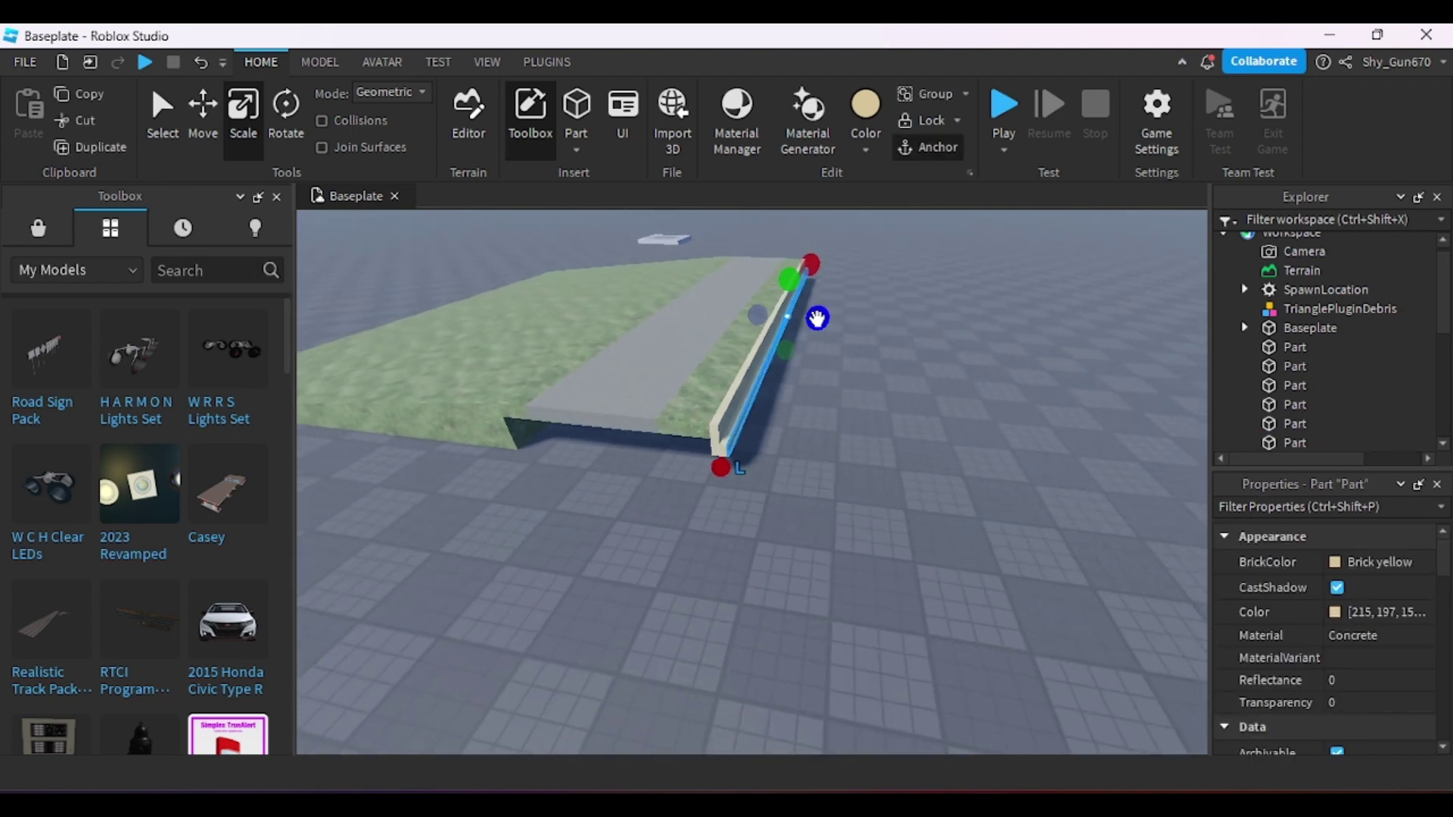
key("s")
key("d")
left_click_drag(817, 317, 777, 315)
- Colour the slab dark grey Flint, set its material to Asphalt, and deselect it
key("d")
key("w")
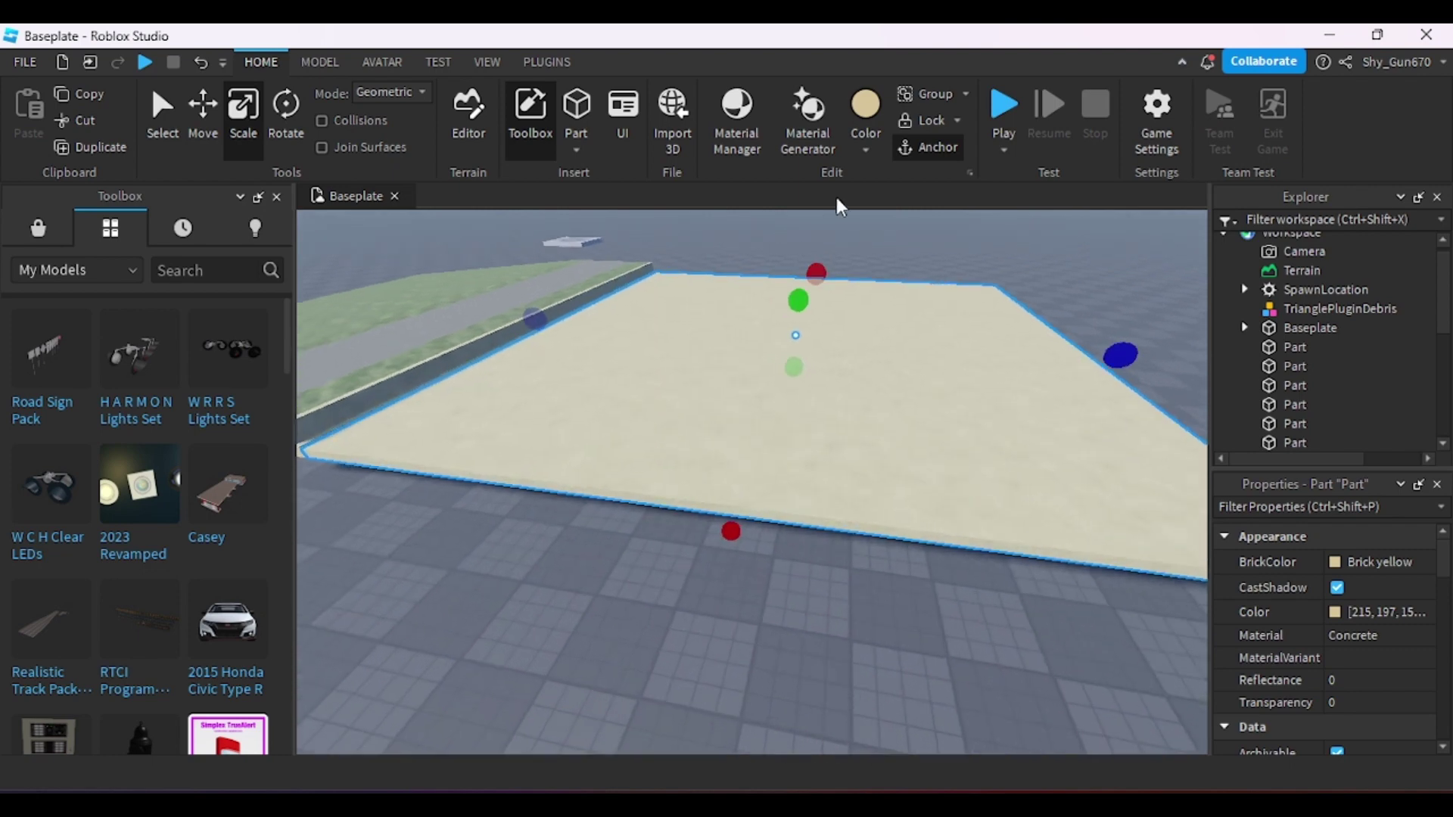
key("a")
key("s")
key("d")
left_click(865, 145)
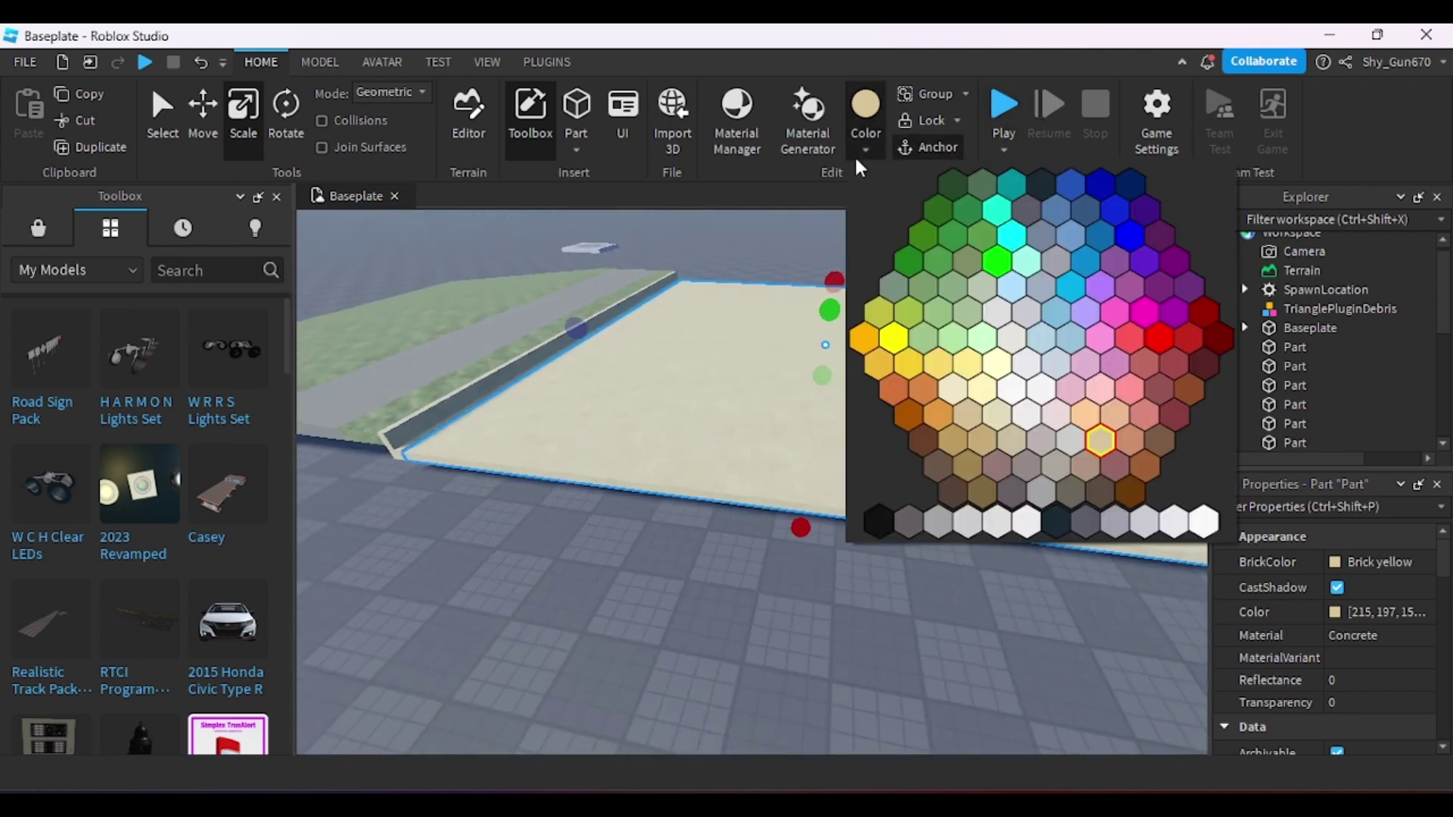
left_click(1079, 495)
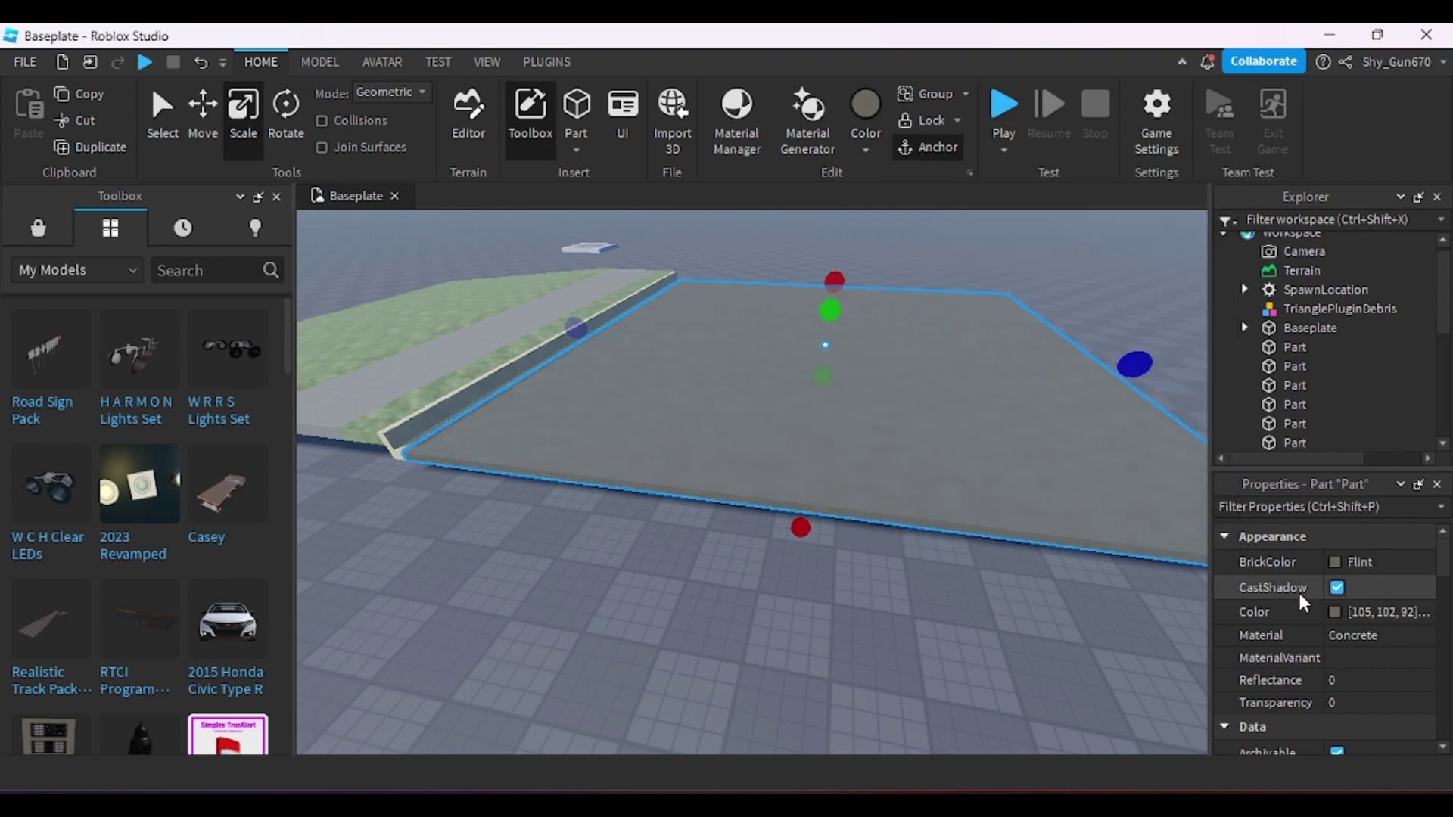
left_click(1338, 633)
left_click(1350, 655)
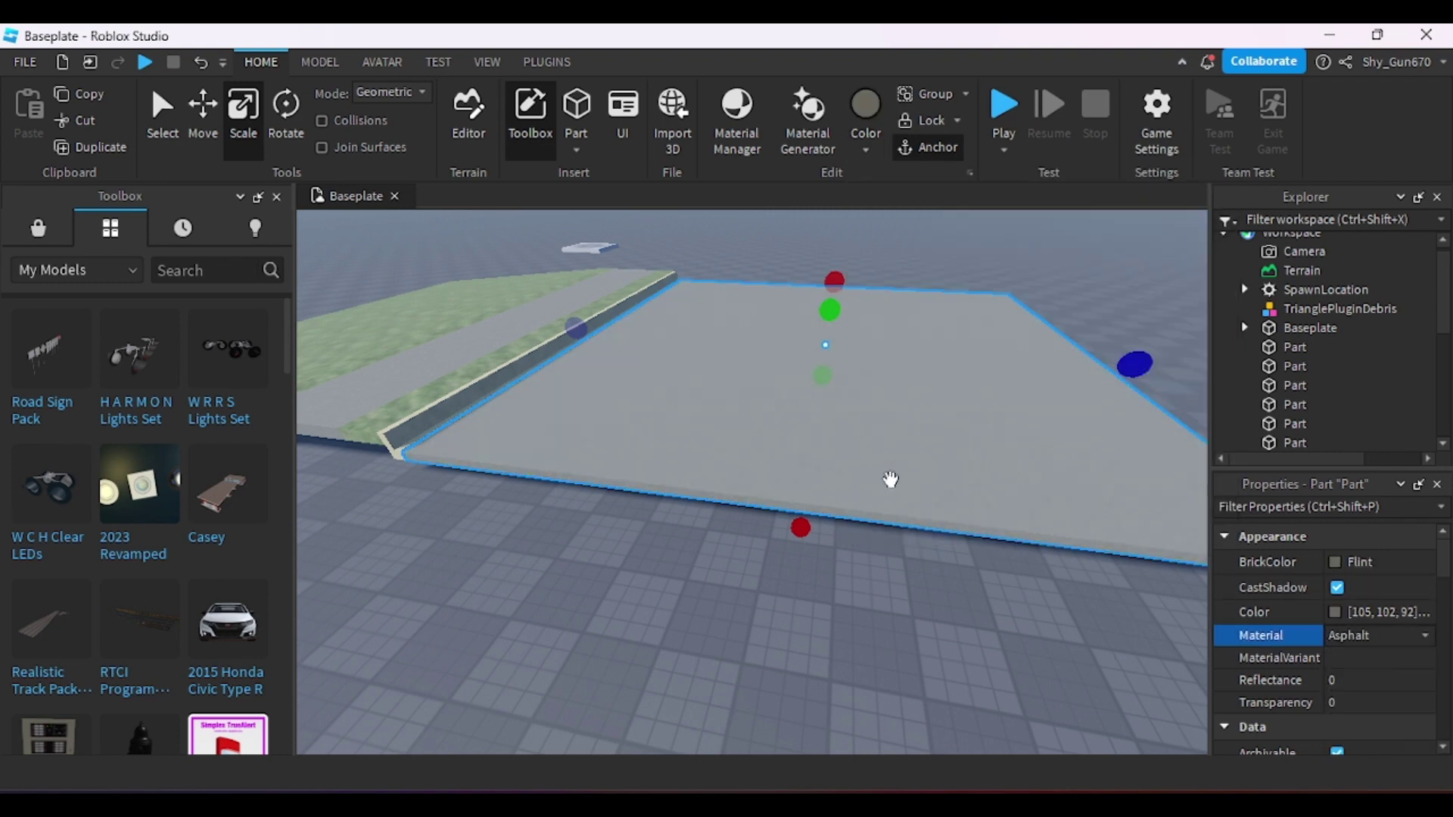
left_click(852, 241)
scroll(840, 243, "down", 5)
scroll(811, 247, "up", 4)
- Widen the asphalt slab by stretching its far edge outward
key("d")
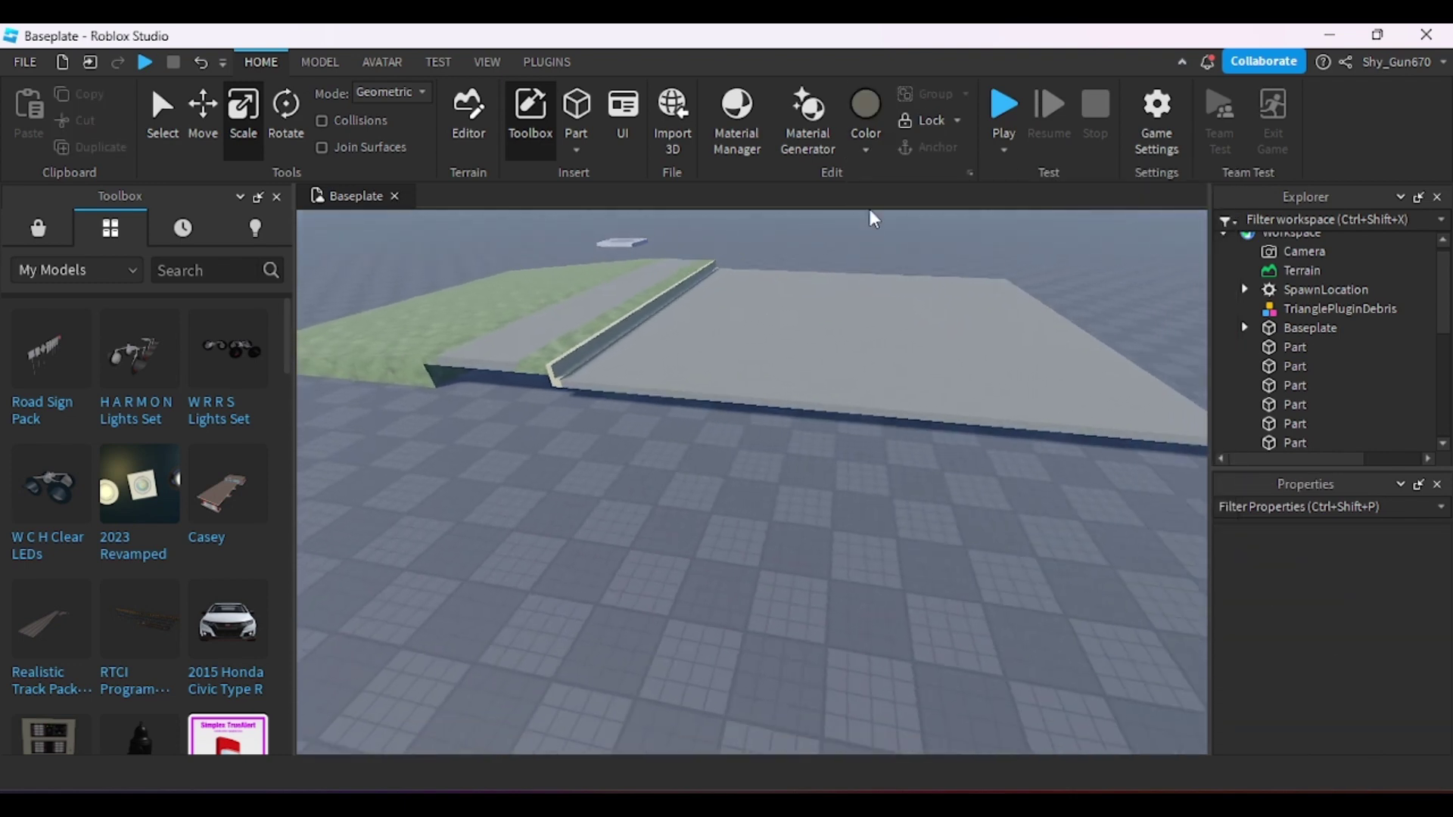
key("s")
left_click(828, 418)
key("s")
left_click_drag(918, 363, 981, 354)
left_click(1006, 292)
- Box-select the six grass verge and curb parts
key("d")
key("w")
key("a")
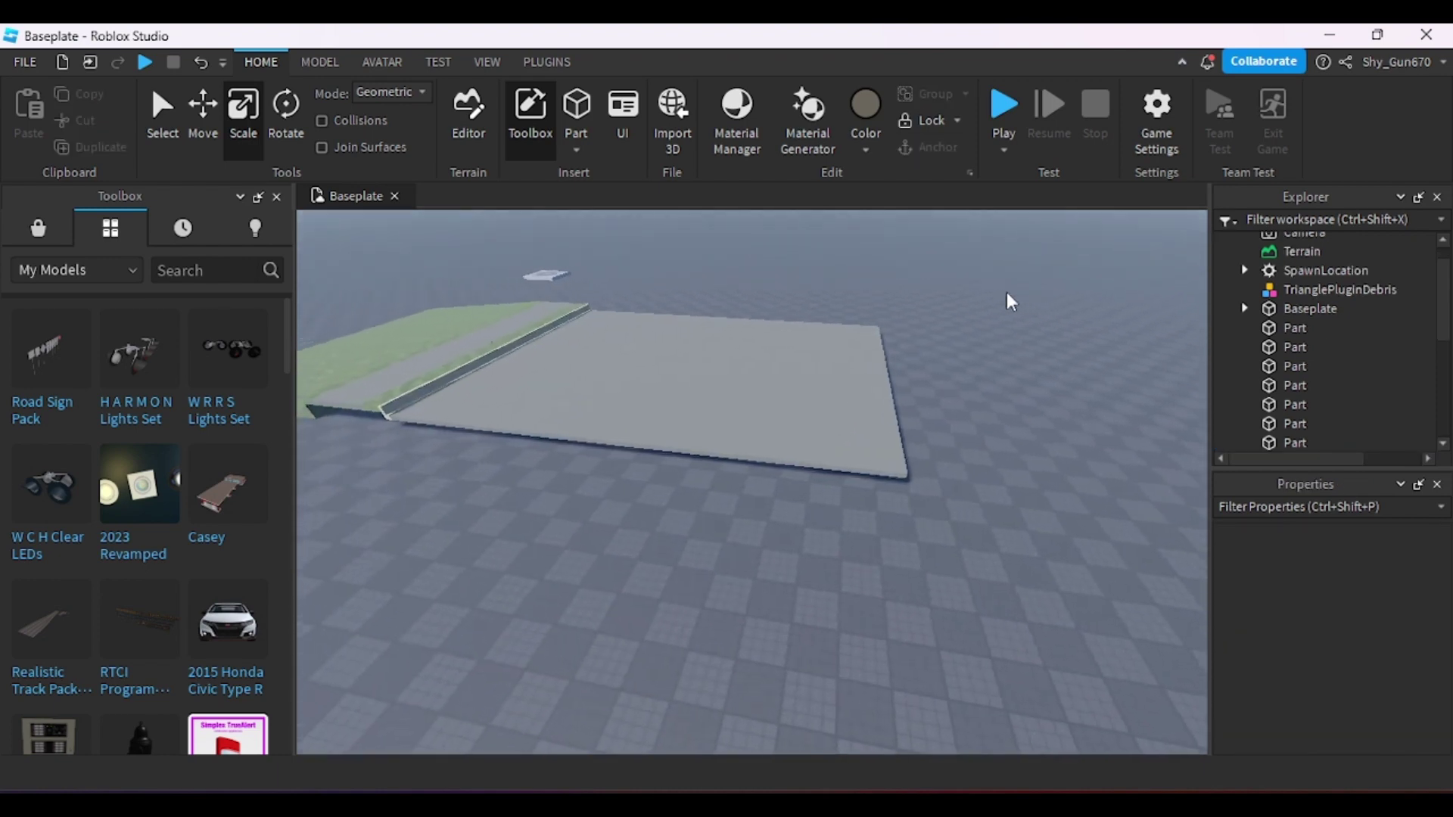
right_click_drag(681, 296, 681, 305)
key("s")
key("a")
left_click_drag(495, 333, 732, 447)
- Rotate the six verge parts 180° so they face the other way
left_click(303, 115)
key("f")
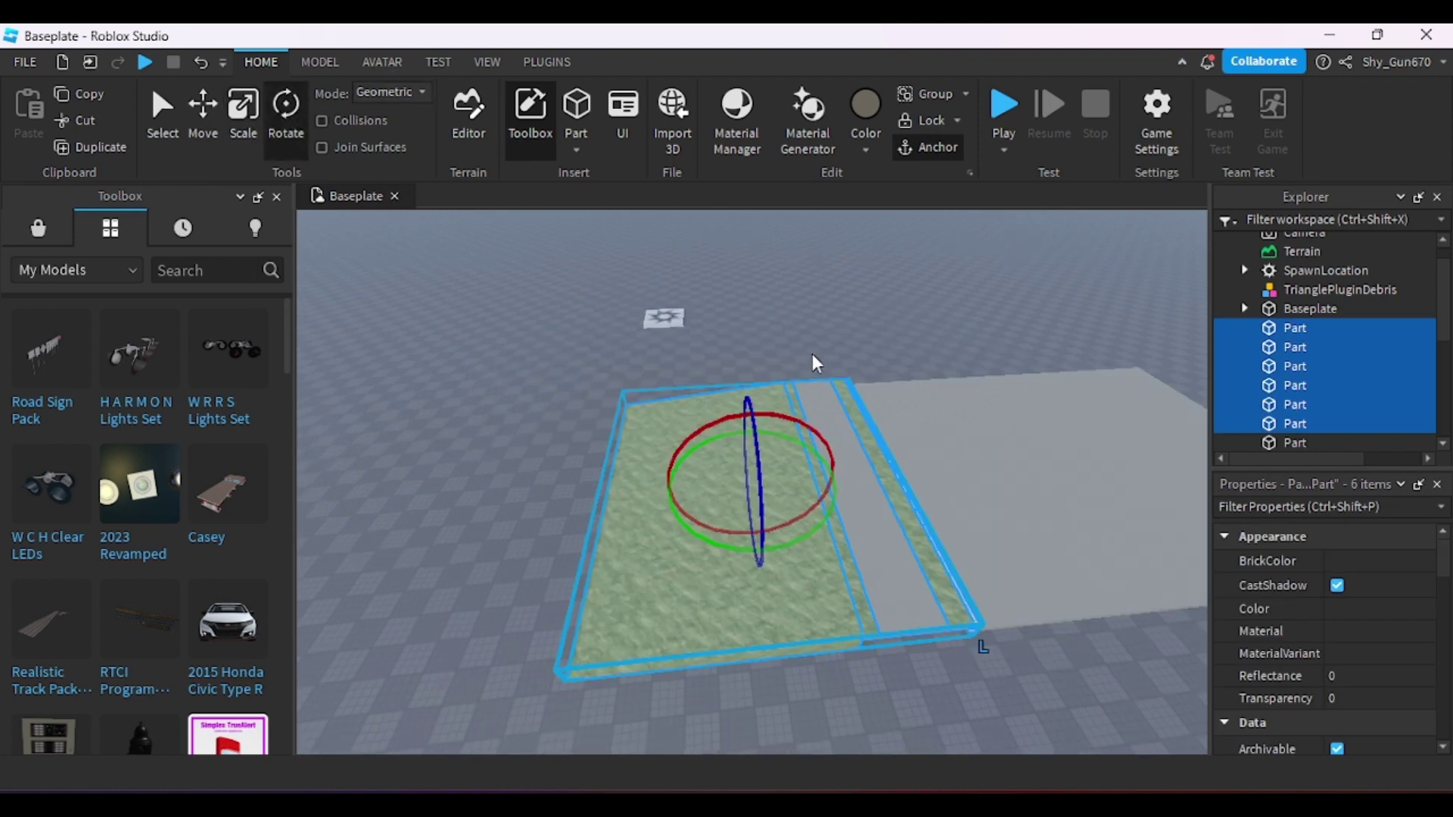
left_click_drag(830, 526, 760, 377)
left_click(201, 63)
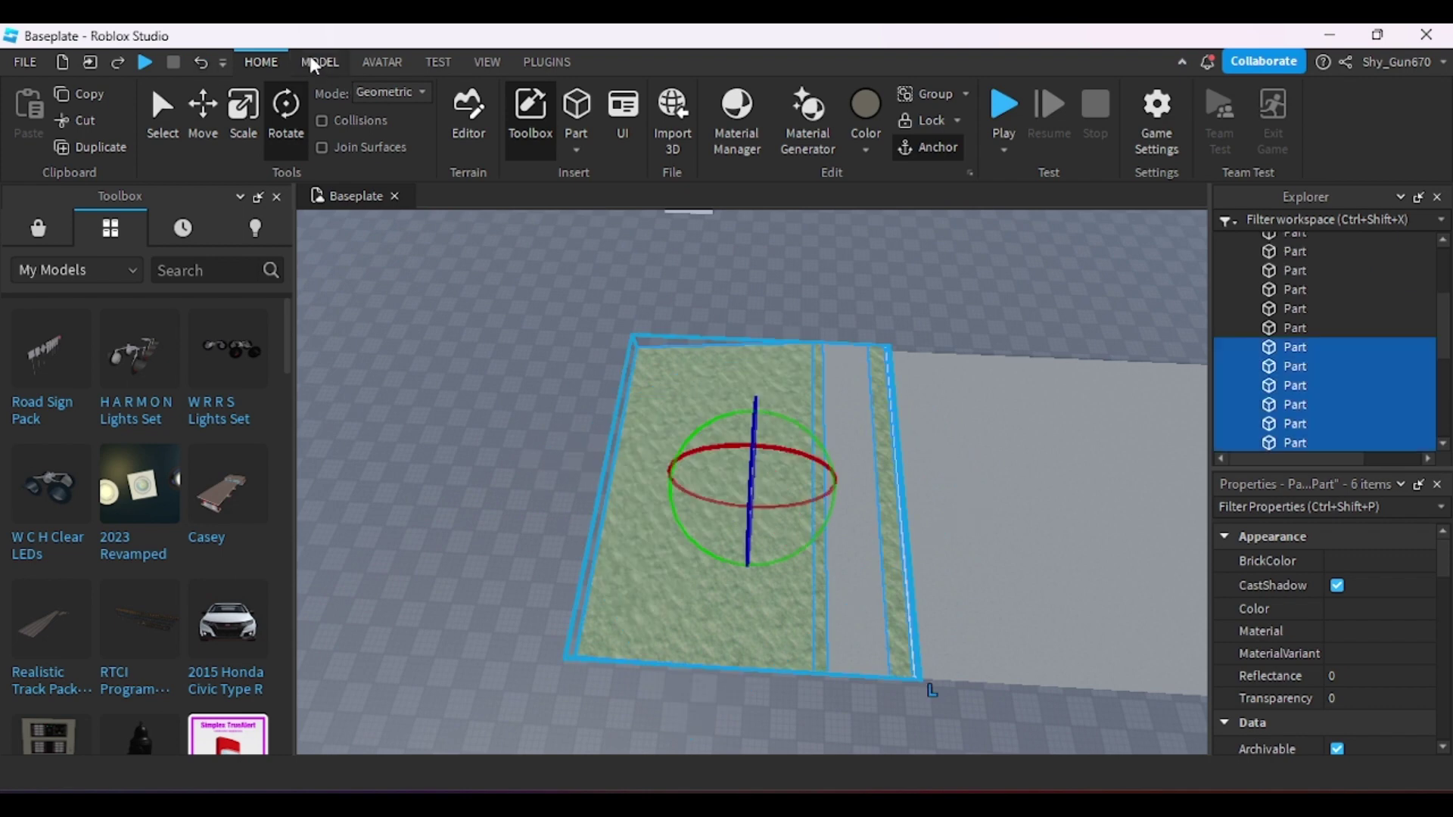
left_click(318, 61)
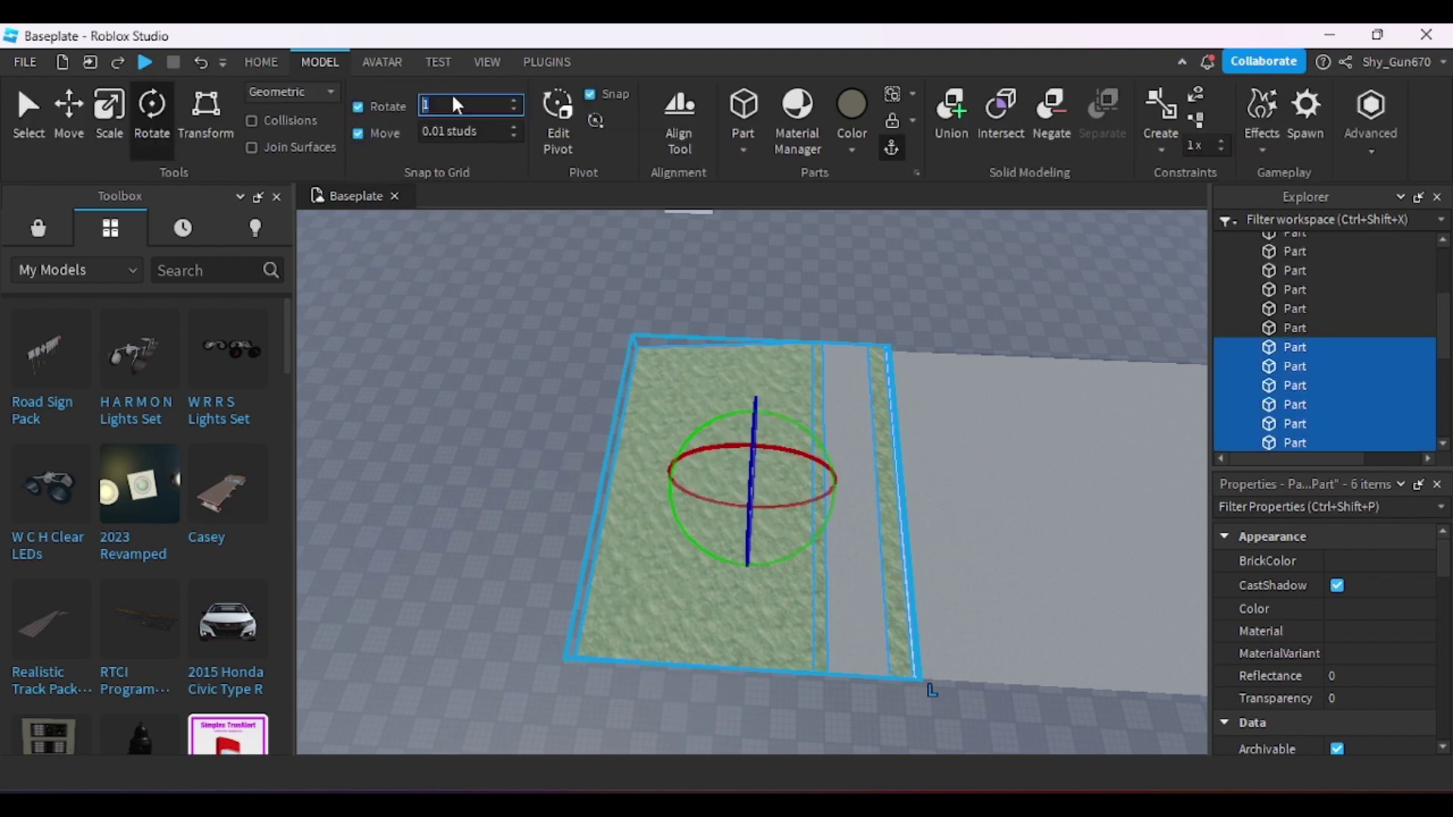
left_click_drag(812, 545, 408, 151)
left_click(262, 61)
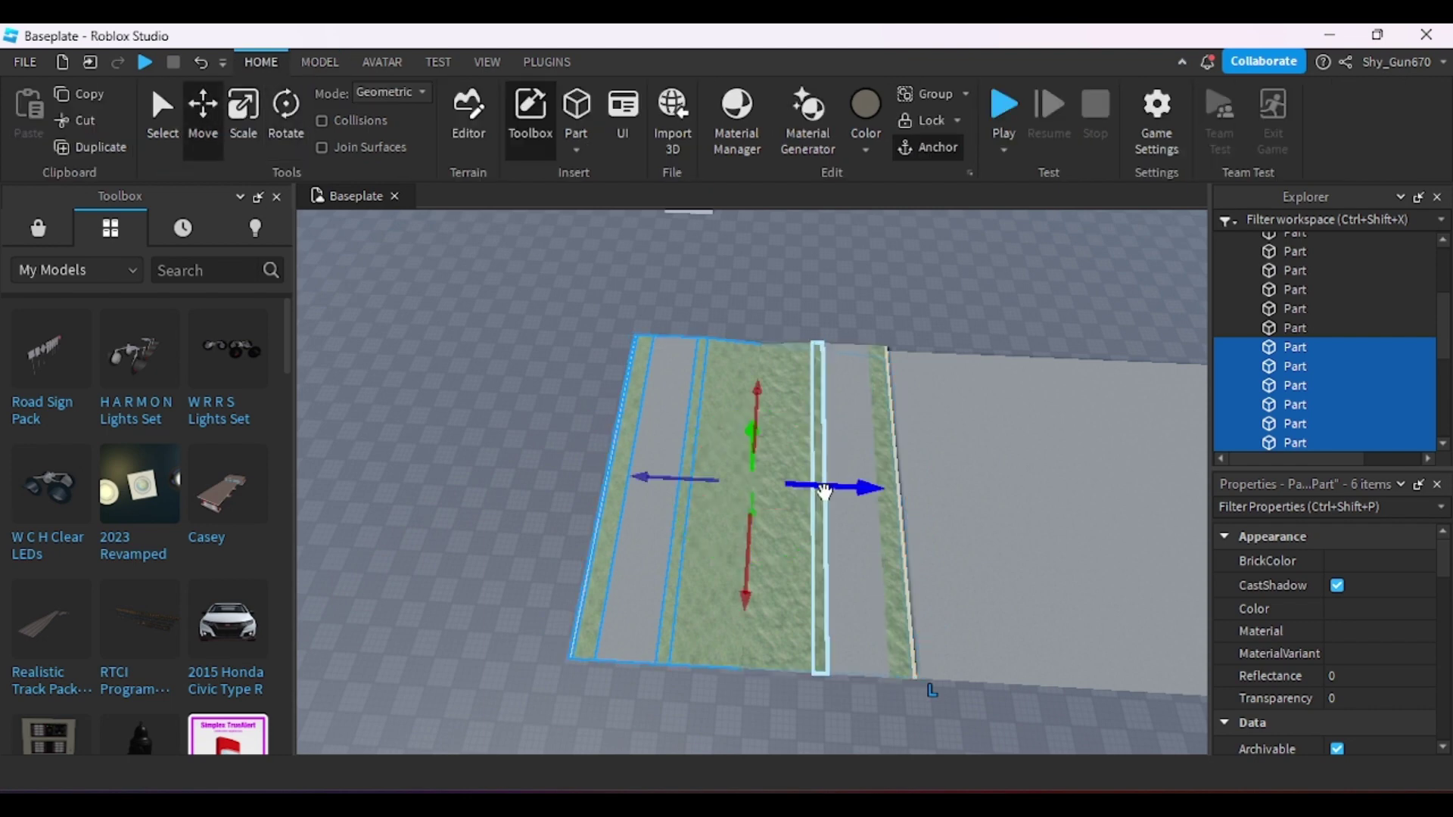
- Move the rotated verge parts to the asphalt road's far edge and clear the selection
right_click_drag(825, 492, 1008, 415)
key("w")
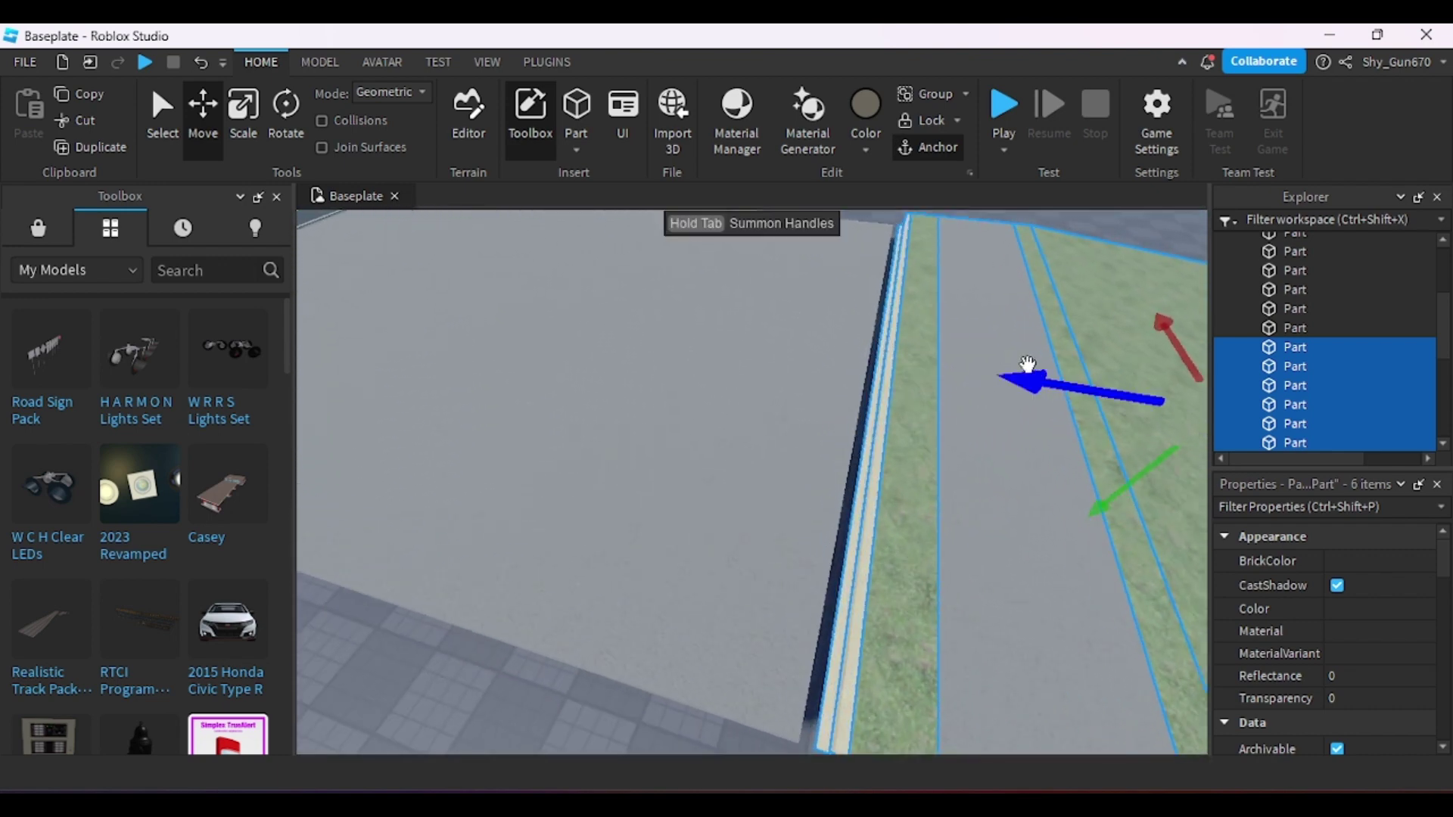
left_click_drag(1027, 363, 1024, 374)
key("s")
key("a")
left_click(684, 607)
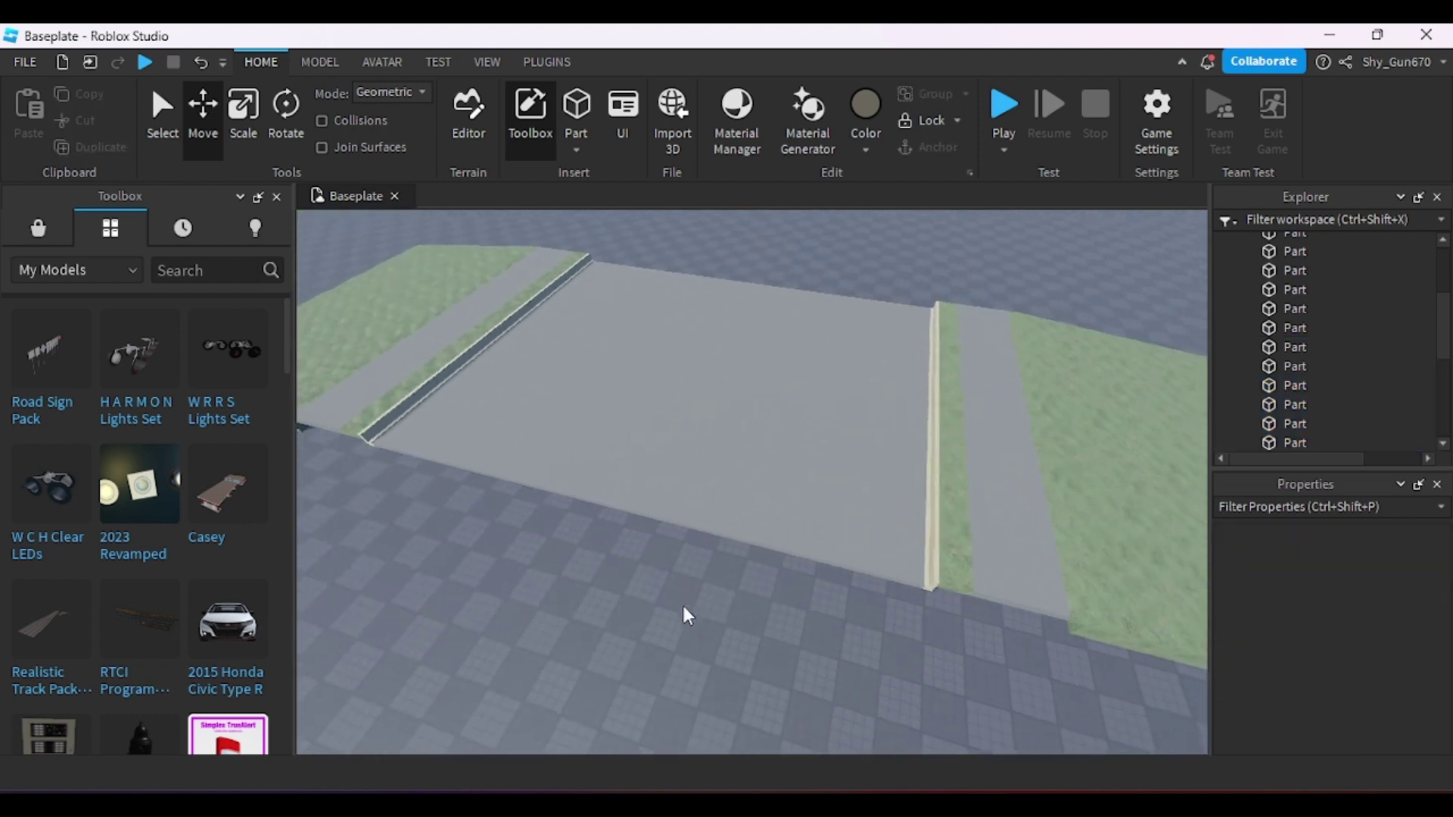
- Nudge the six far-side verge parts left toward the road
scroll(682, 605, "down", 5)
key("a")
right_click_drag(673, 670, 552, 379)
key("w")
scroll(645, 330, "down", 5)
left_click_drag(502, 334, 772, 510)
left_click_drag(776, 429, 742, 425)
key("w")
left_click(761, 412)
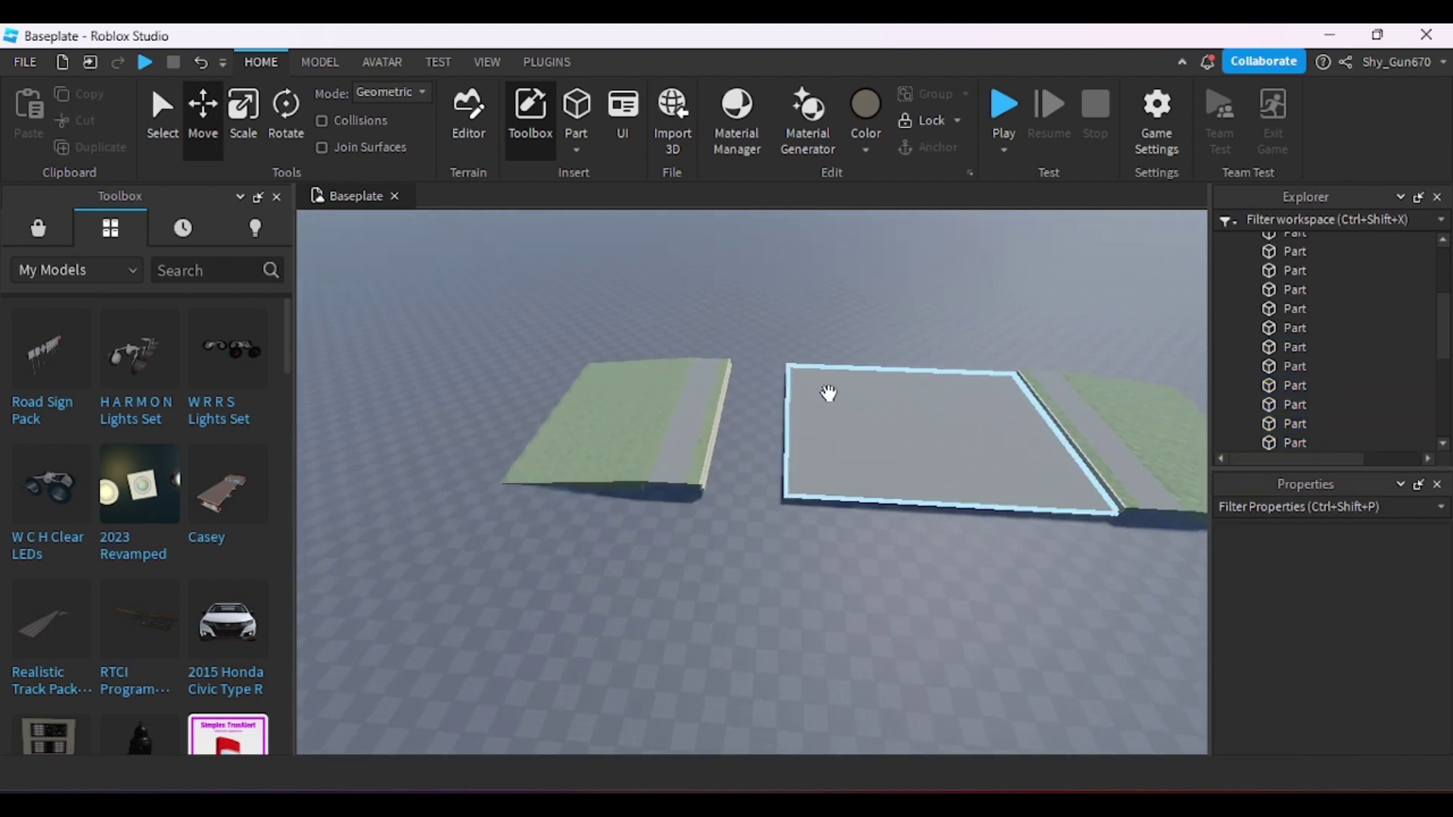
- Thicken the asphalt slab slightly and narrow it to lane width with Scale
left_click(244, 114)
scroll(729, 379, "up", 5)
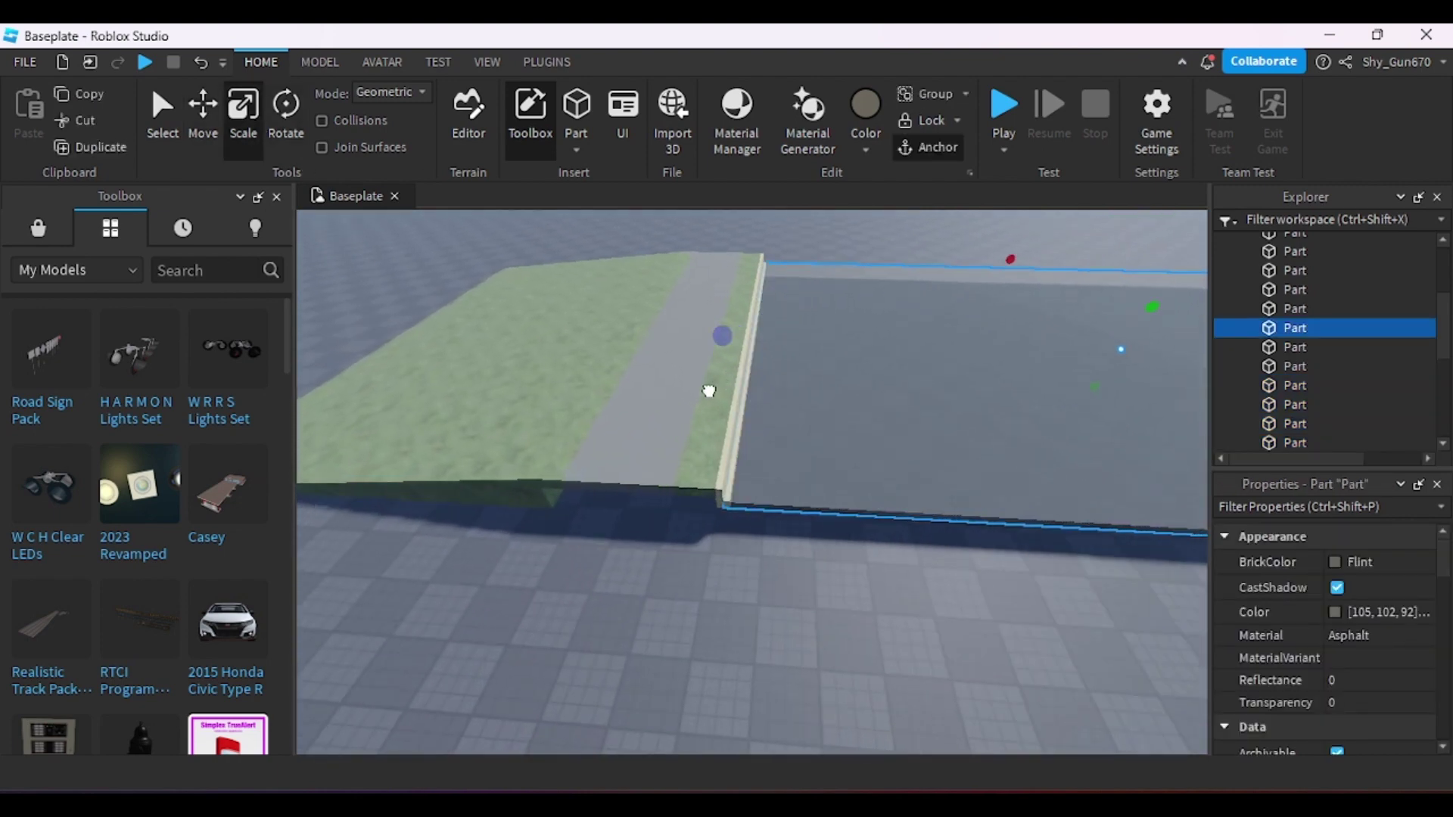
left_click(838, 265)
key("s")
key("d")
scroll(840, 266, "up", 3)
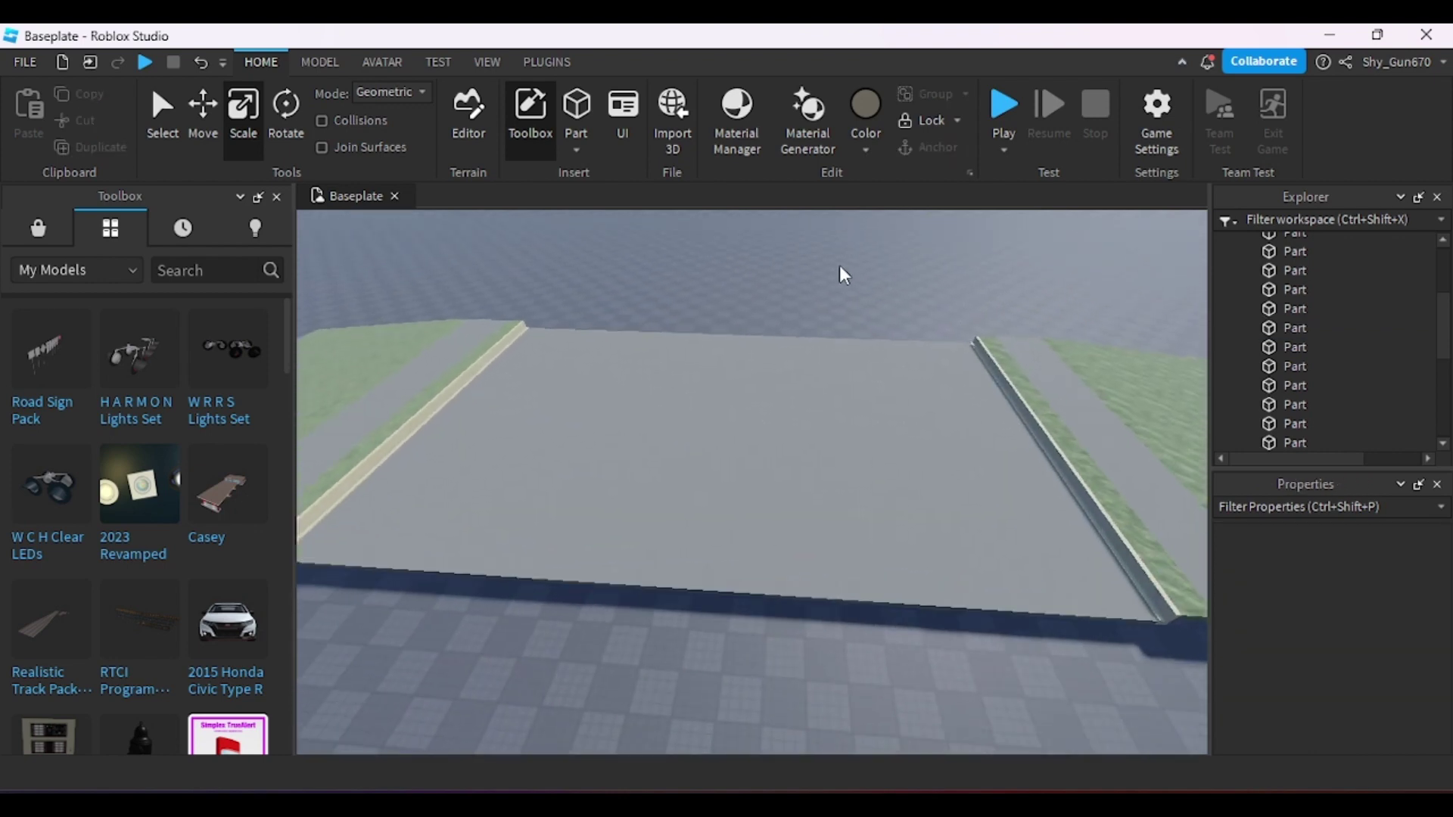
scroll(838, 265, "up", 6)
left_click(838, 265)
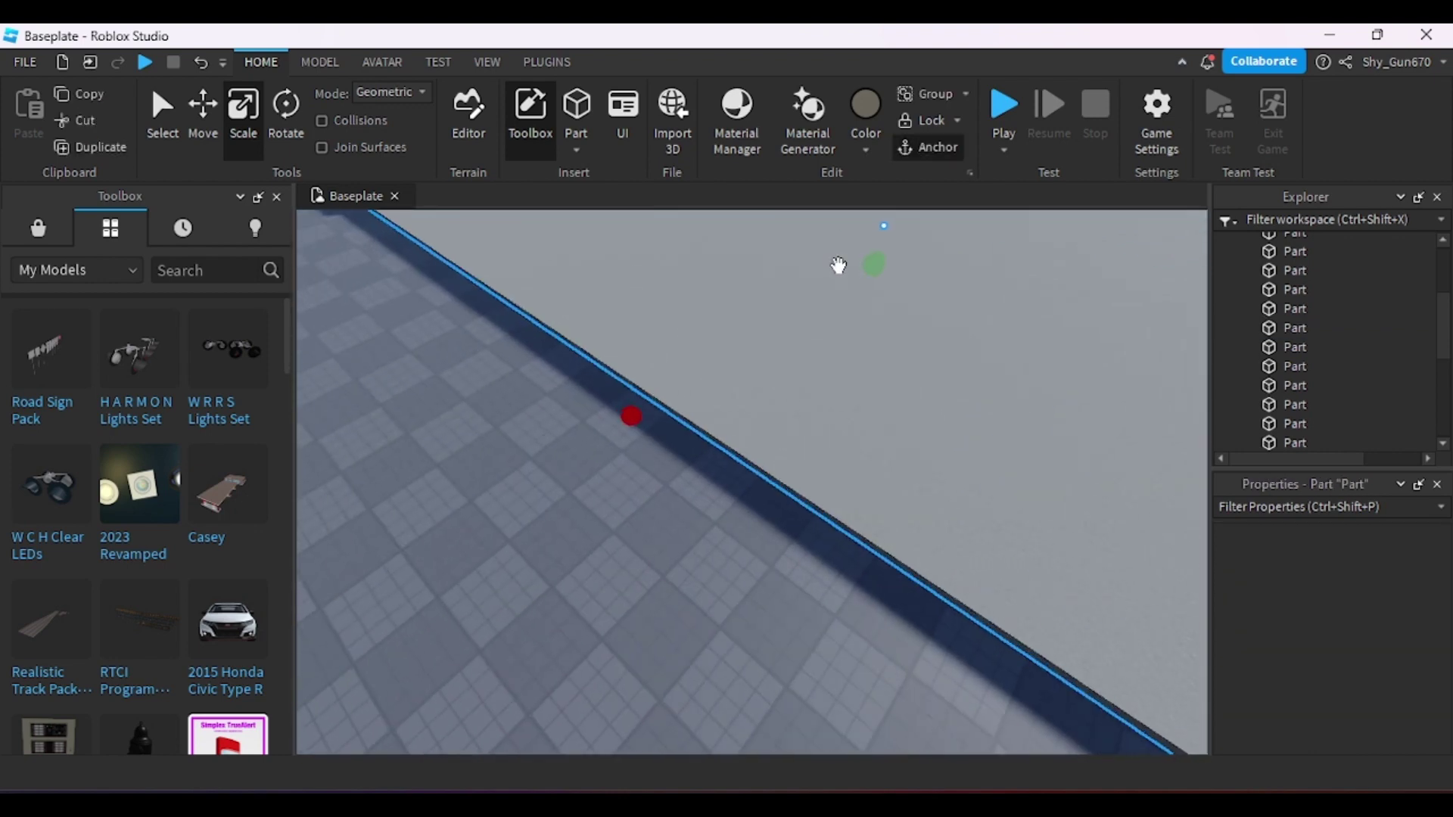
scroll(838, 265, "down", 6)
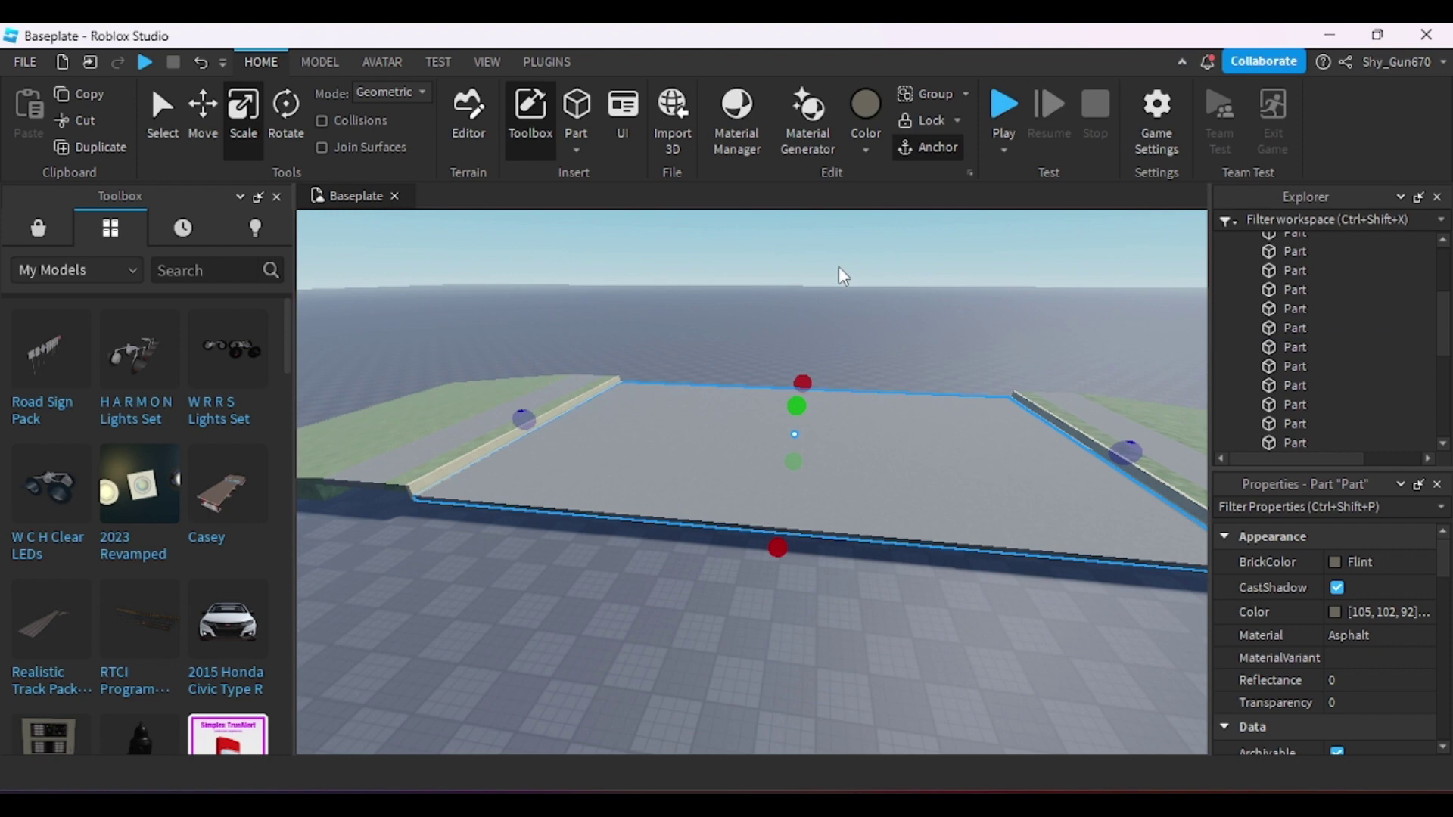
left_click_drag(792, 407, 794, 405)
left_click_drag(1162, 470, 883, 437)
- Trim the lane strip from its opposite side to finish its width
key("w")
key("a")
left_click_drag(734, 348, 732, 346)
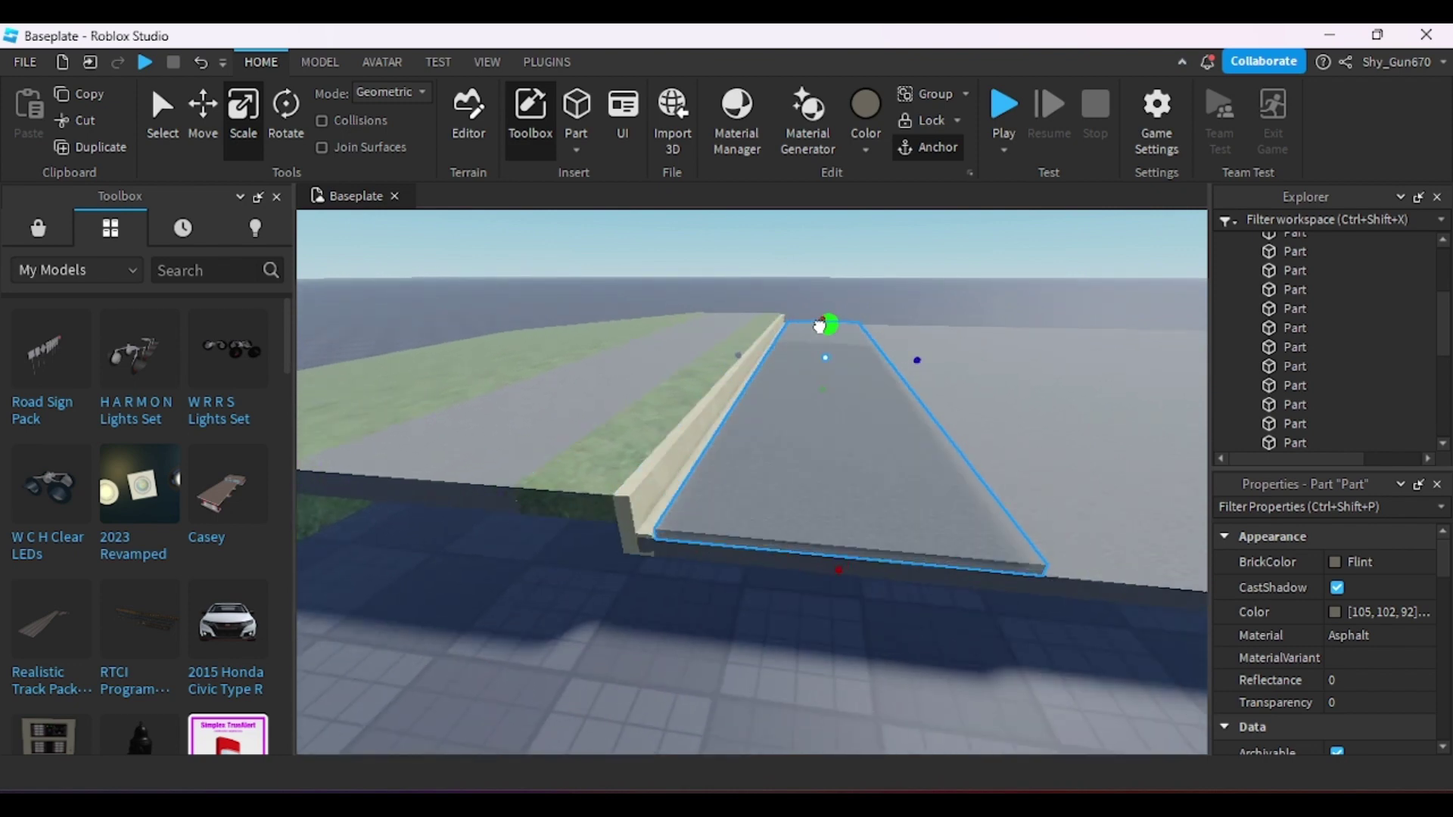
mouse_move(820, 327)
right_mouse_down()
mouse_move(847, 311)
mouse_move(846, 219)
mouse_move(840, 338)
right_mouse_up()
key("d")
key("s")
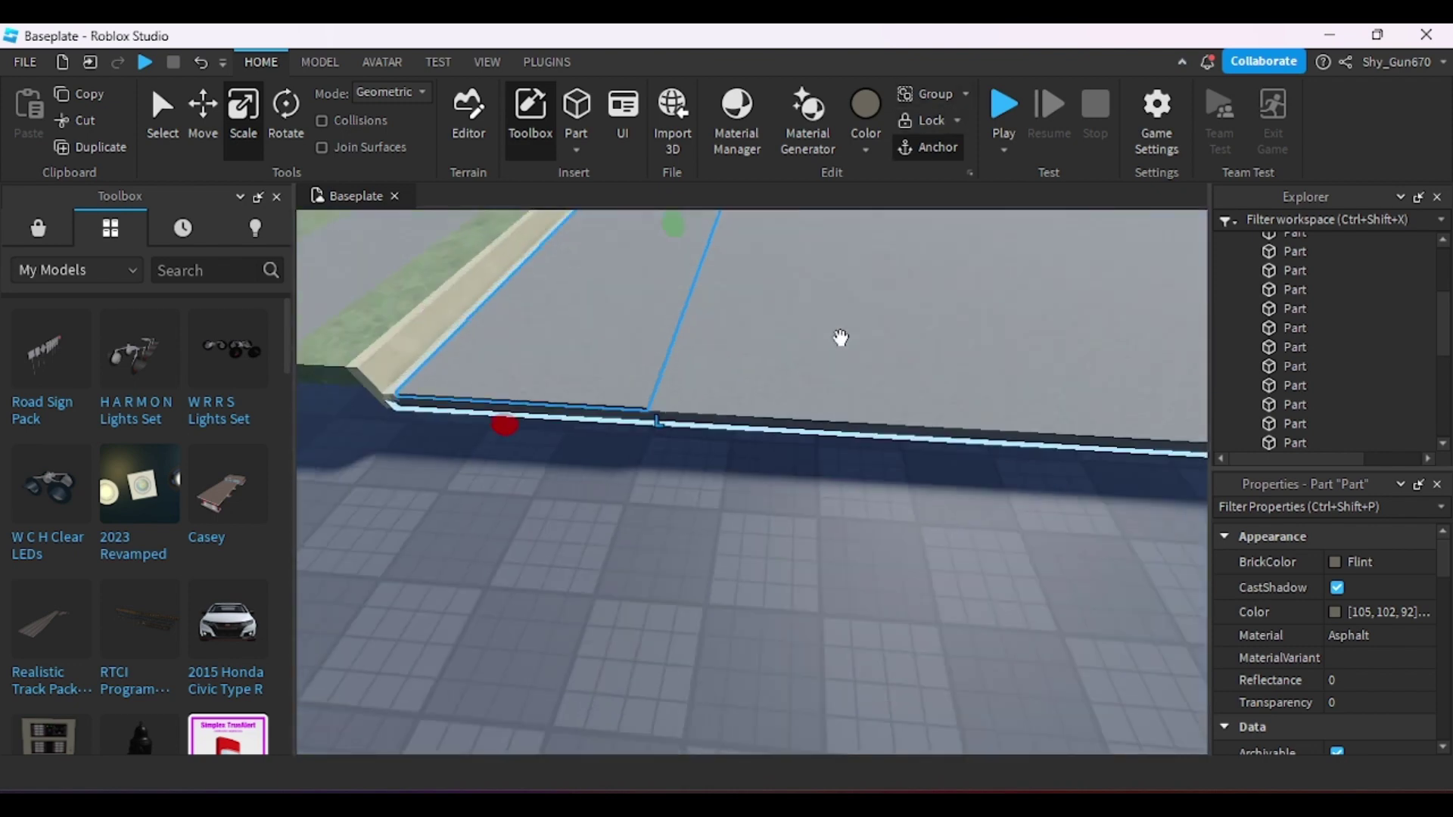
scroll(756, 324, "down", 2)
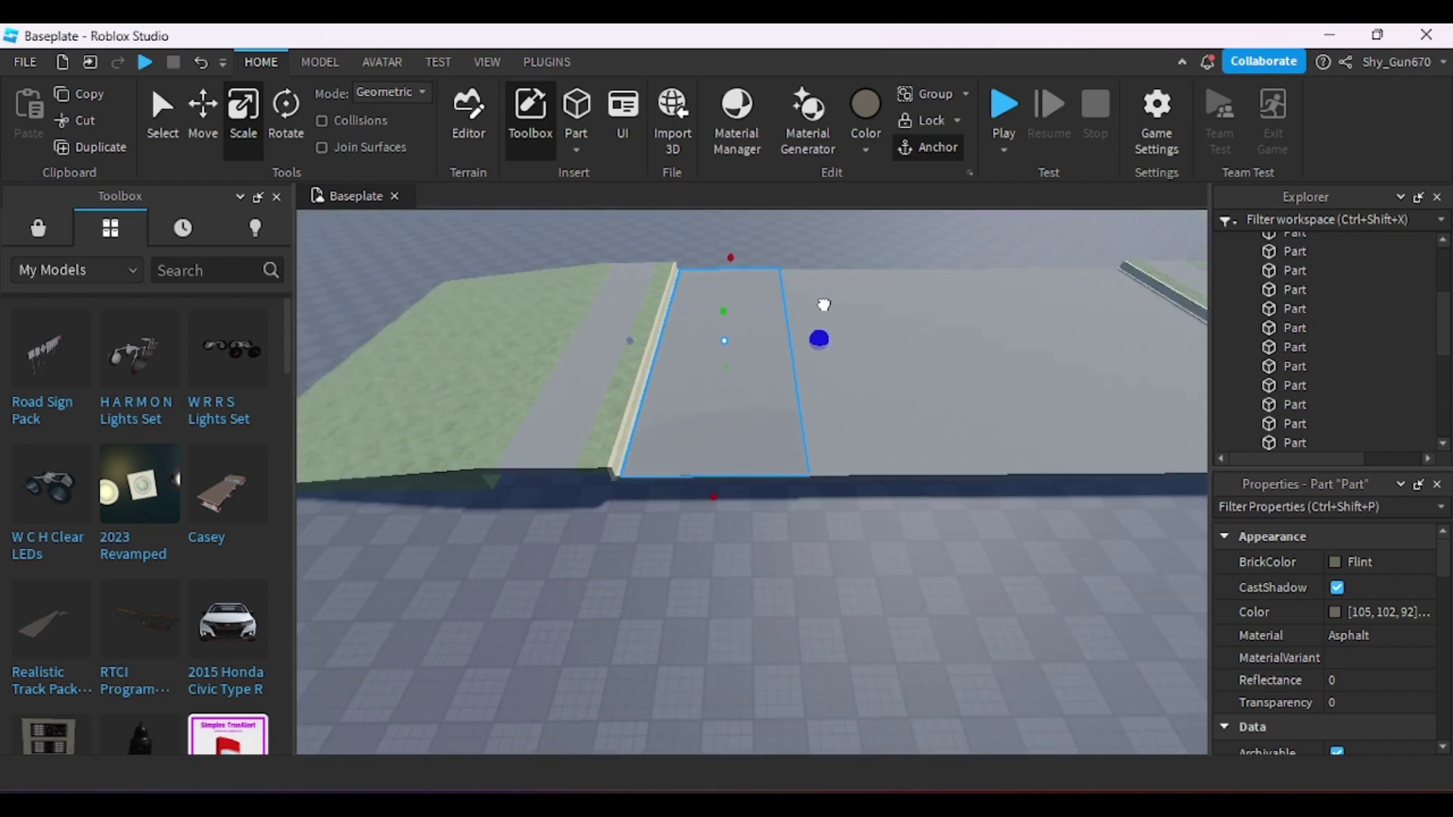
- Recolour the lane strip Dark grey (105, 105, 105) instead of Flint
left_click_drag(824, 305, 821, 304)
right_click_drag(820, 305, 814, 311)
key("d")
key("s")
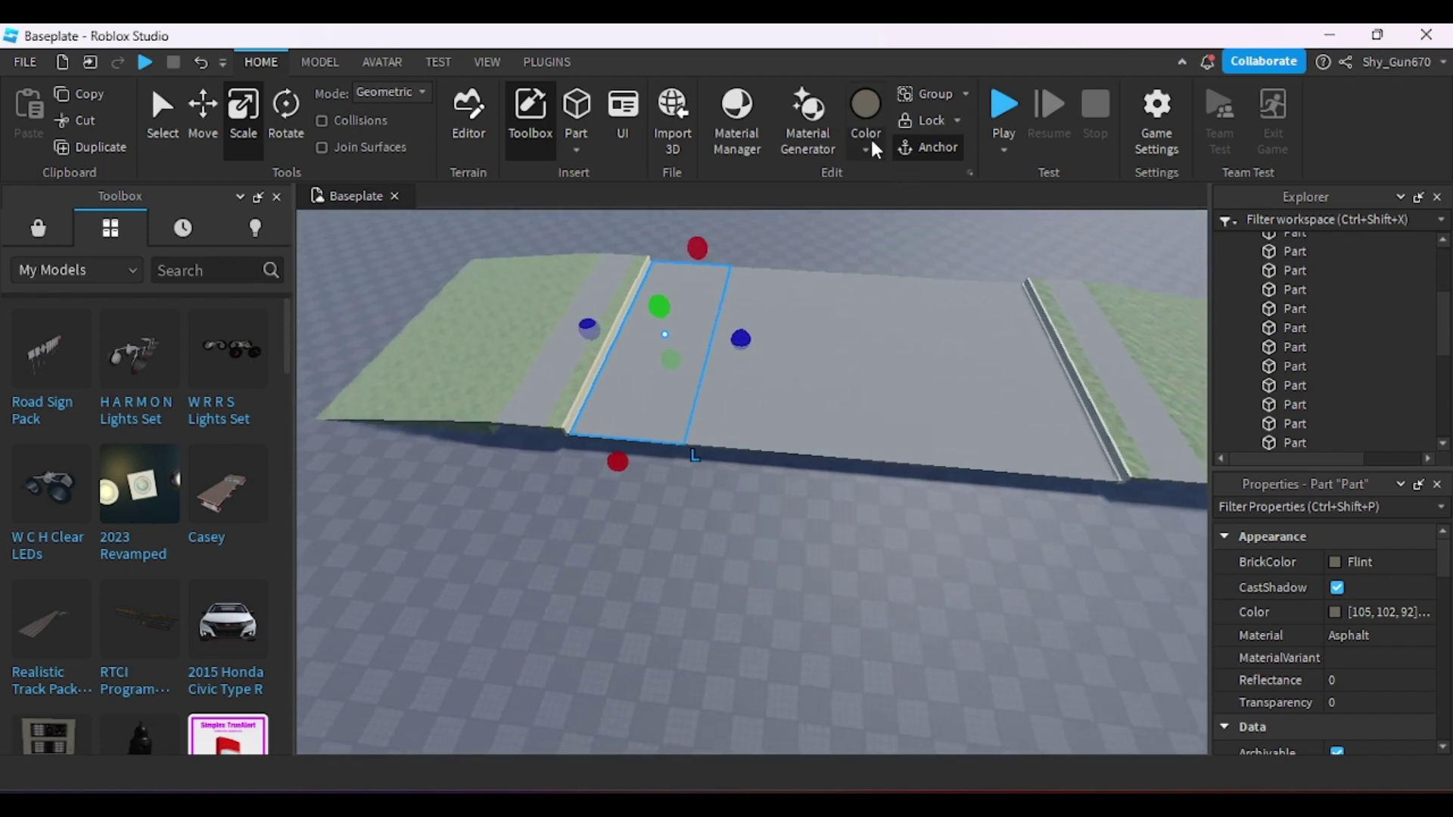
left_click(871, 144)
left_click(1075, 495)
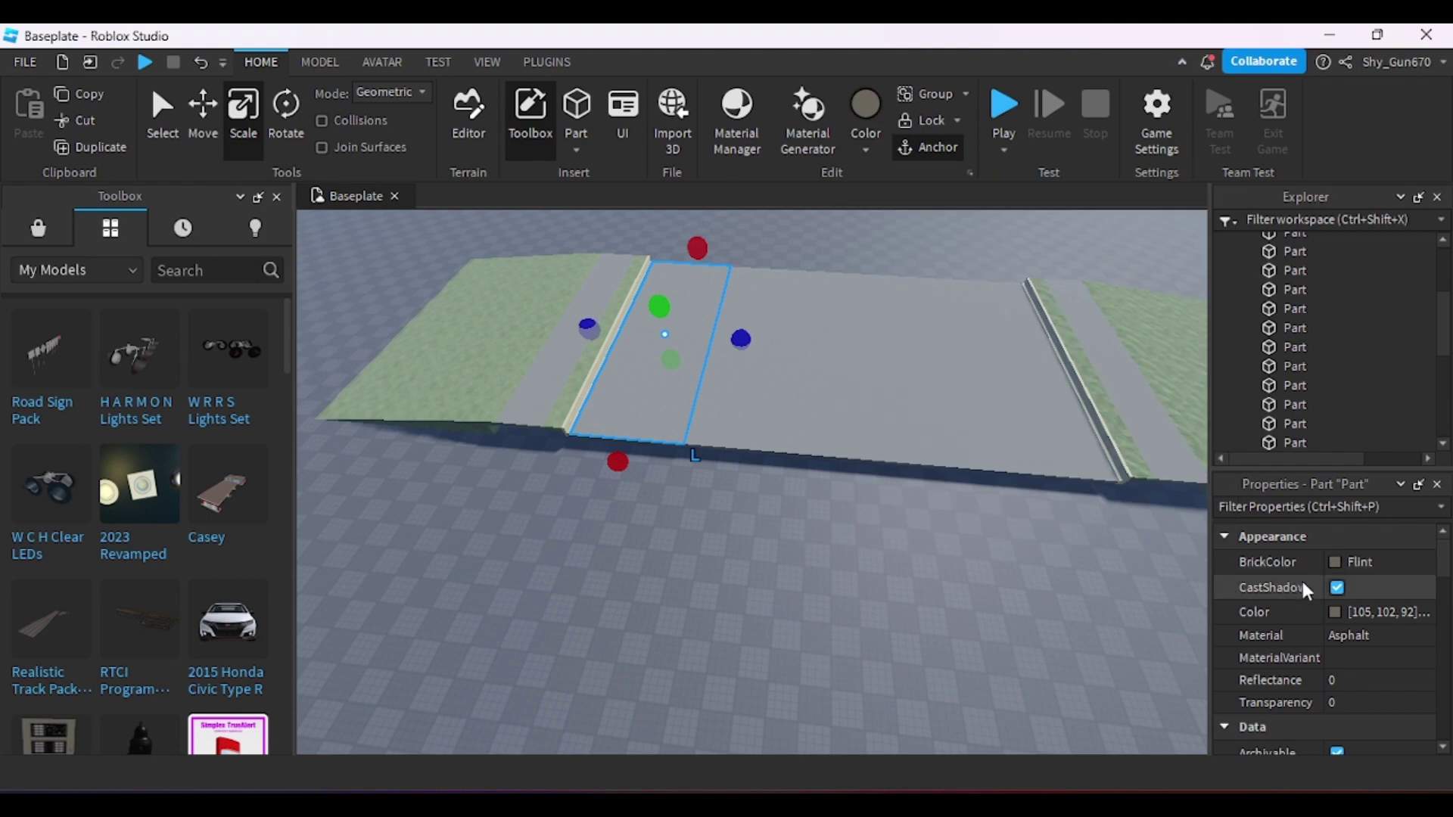
left_click(1332, 611)
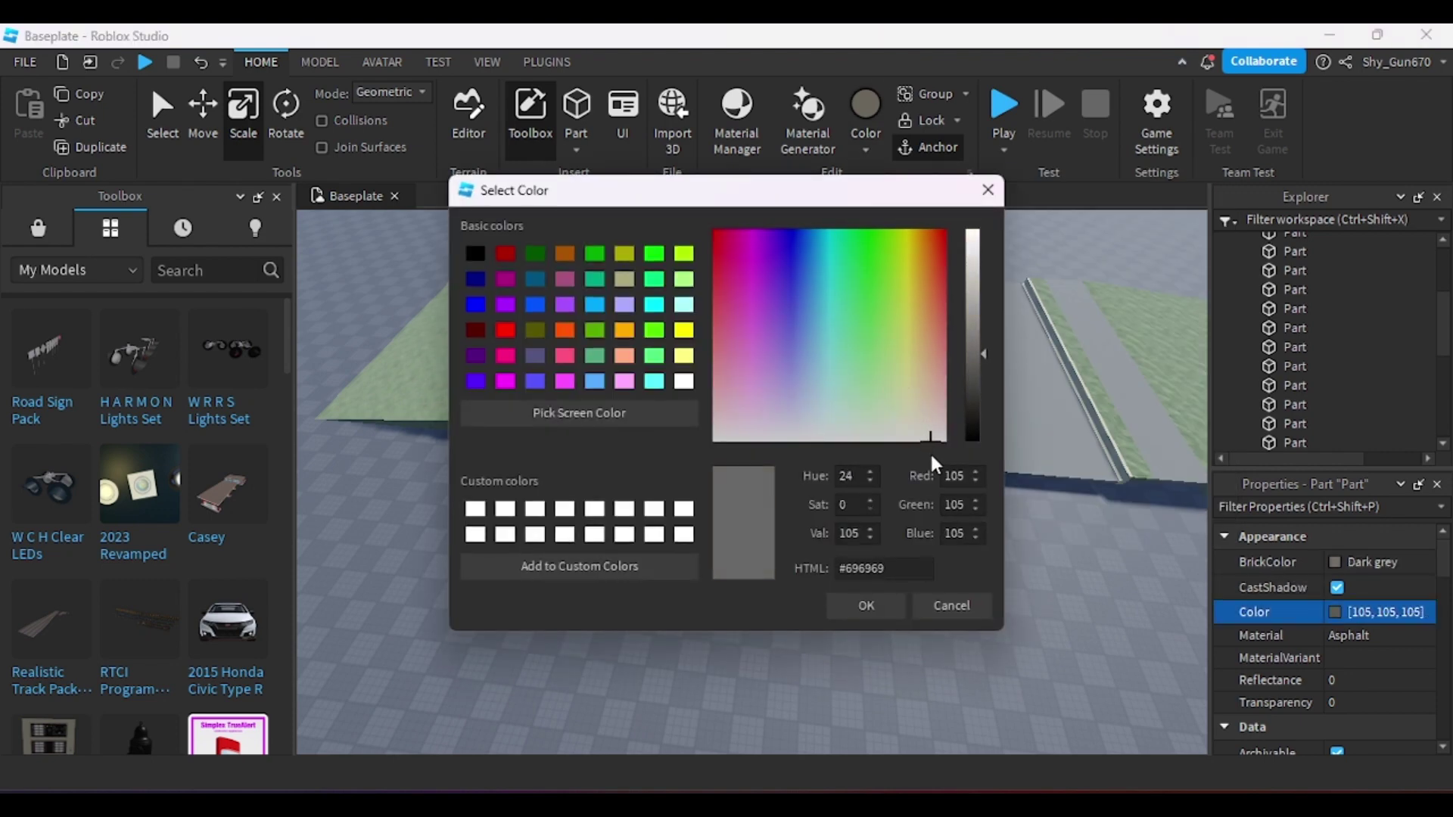
left_click(840, 606)
left_click(833, 614)
- Move the duplicated lane strip along X to sit right beside the first lane
scroll(688, 448, "up", 3)
left_click(648, 382)
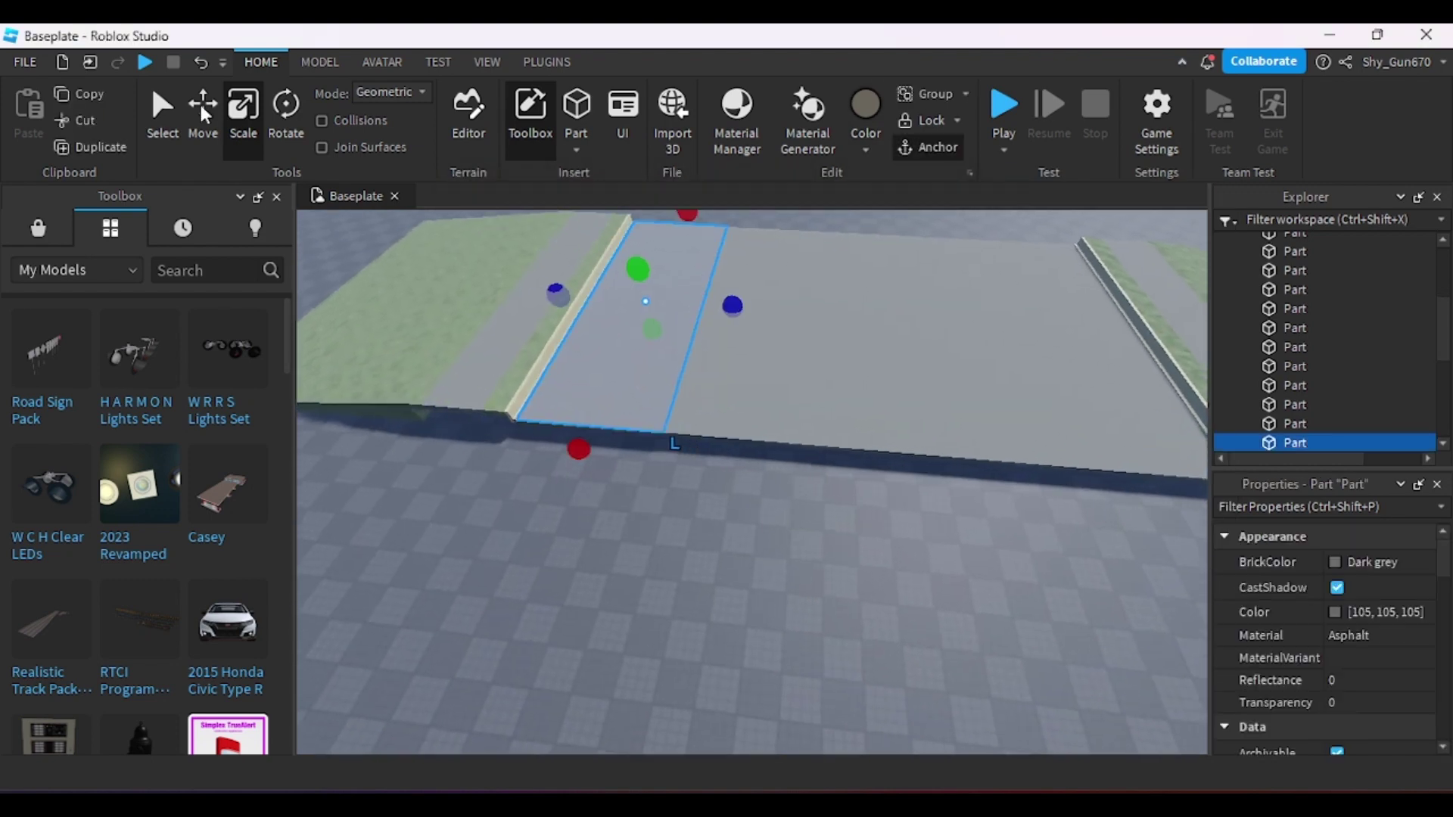
scroll(648, 383, "up", 1)
left_click(246, 130)
left_click(206, 128)
right_click_drag(675, 384, 675, 383)
scroll(675, 383, "up", 2)
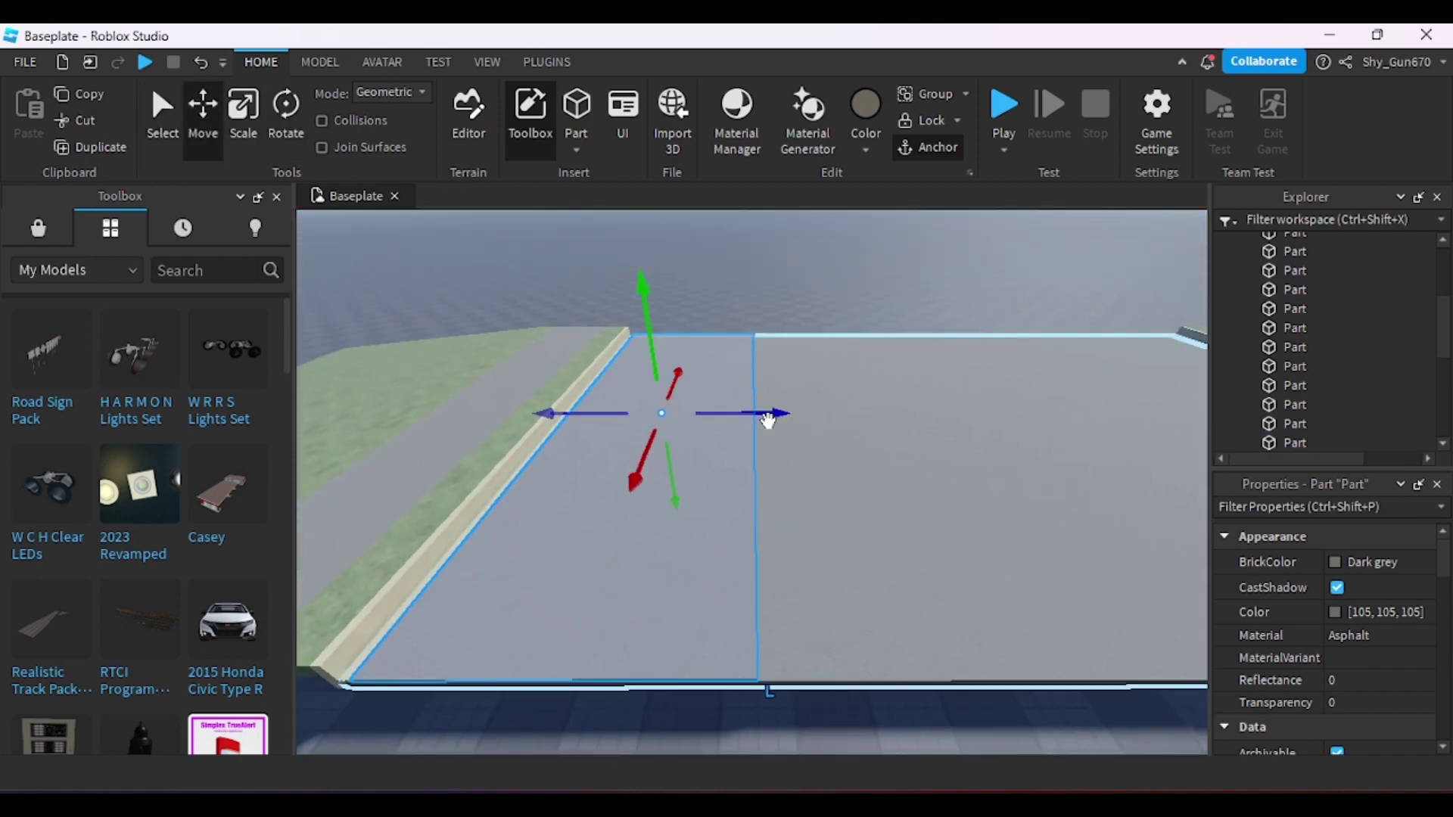
left_click_drag(771, 414, 945, 405)
- Slide another lane strip right into the next lane position
key("s")
left_click(673, 257)
key("d")
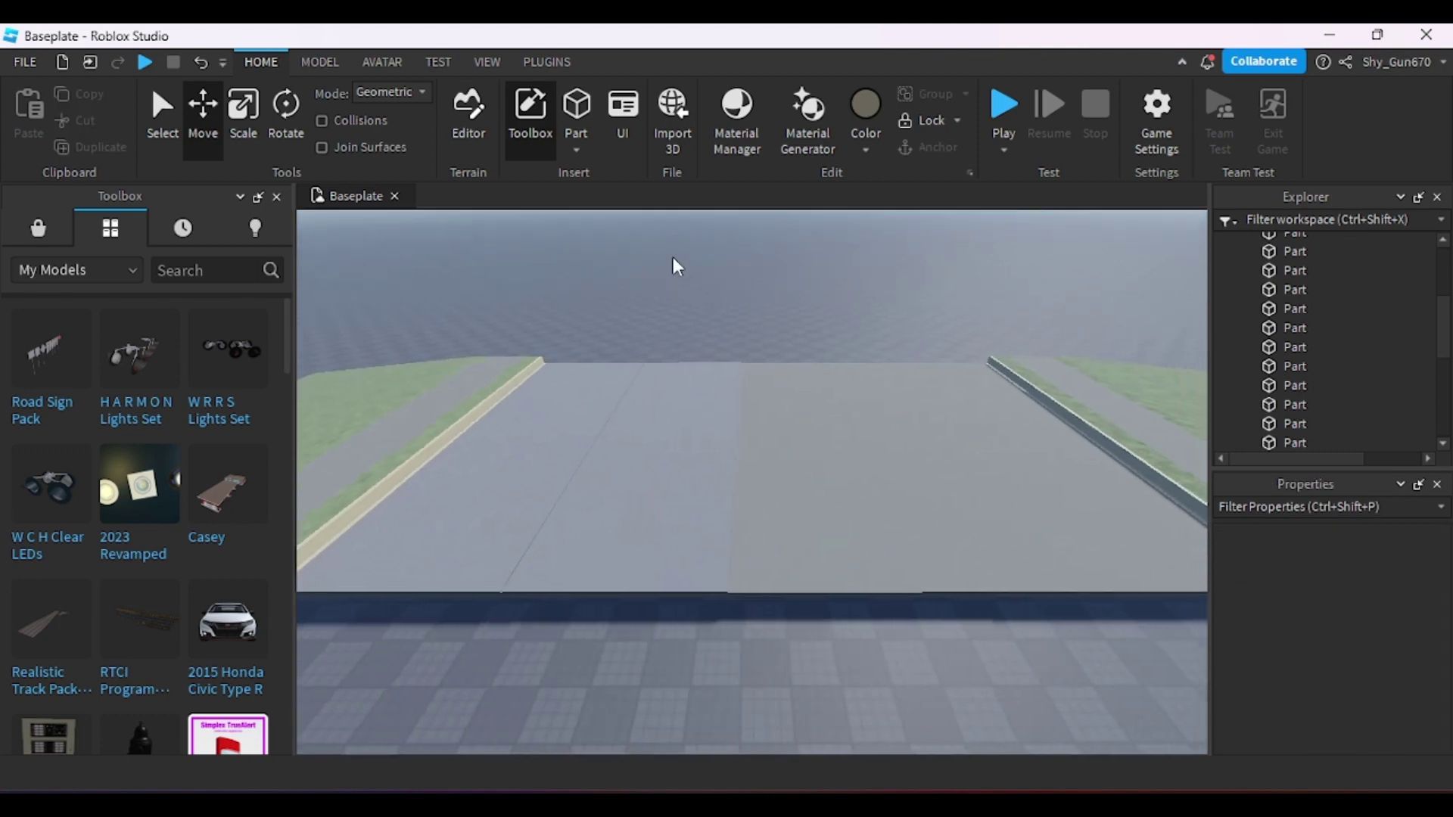
key("w")
left_click(613, 488)
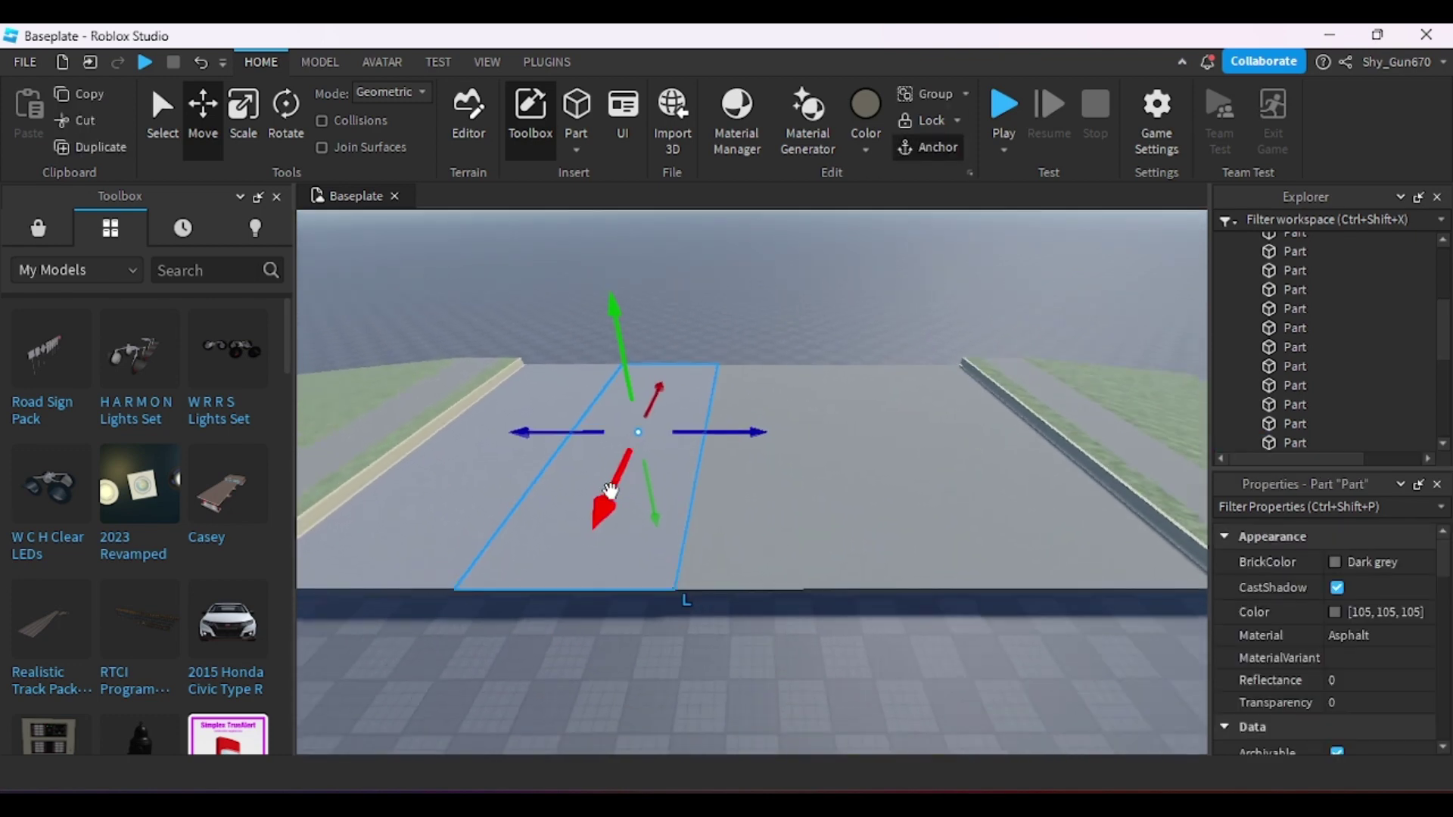
left_click_drag(735, 431, 956, 386)
key("w")
key("d")
right_click_drag(957, 386, 956, 379)
- Scale the Flint road base narrower to fit the lanes
key("s")
left_click(933, 255)
key("w")
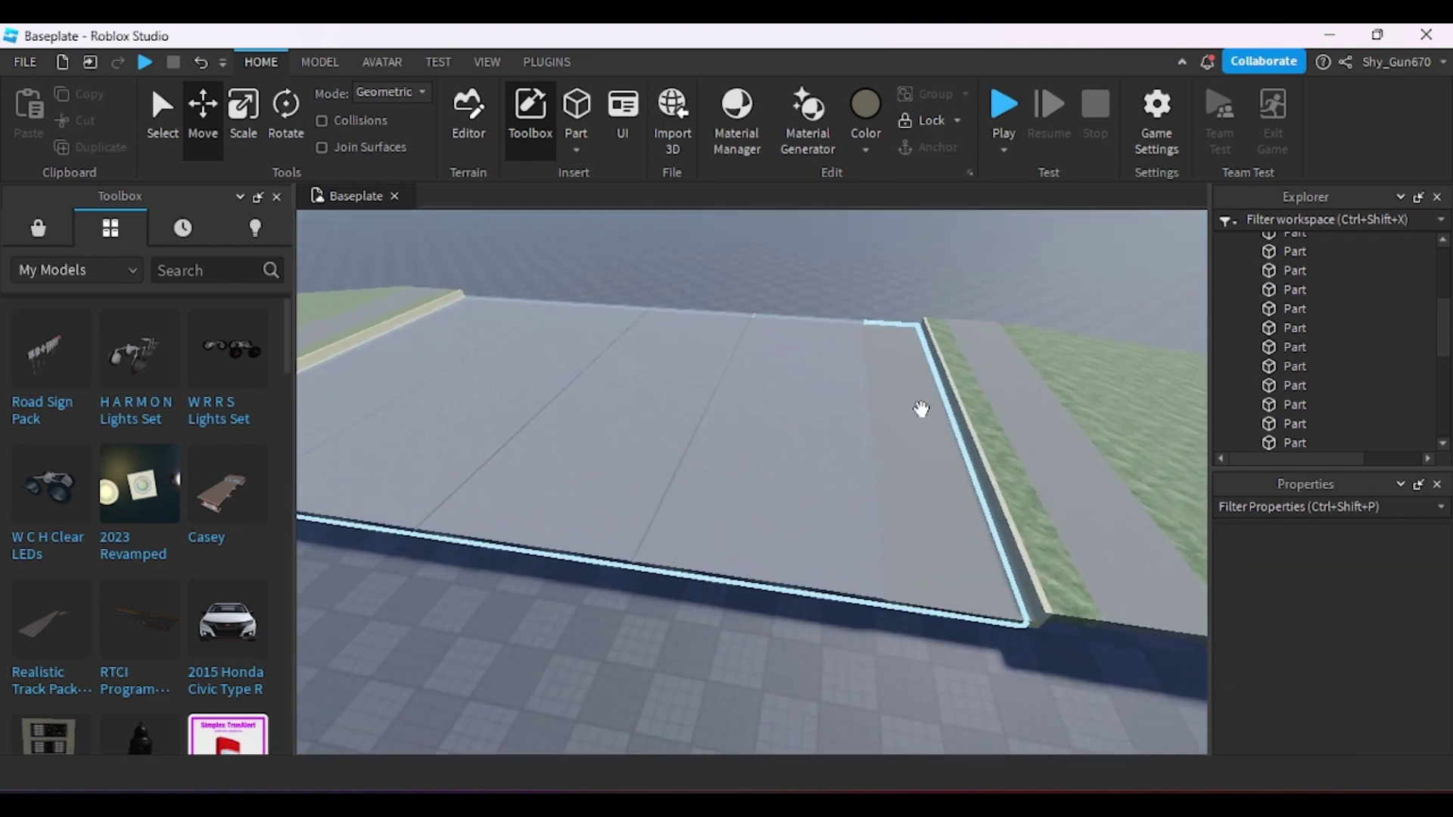
left_click(921, 411)
left_click(243, 110)
left_click_drag(1067, 327, 926, 407)
key("s")
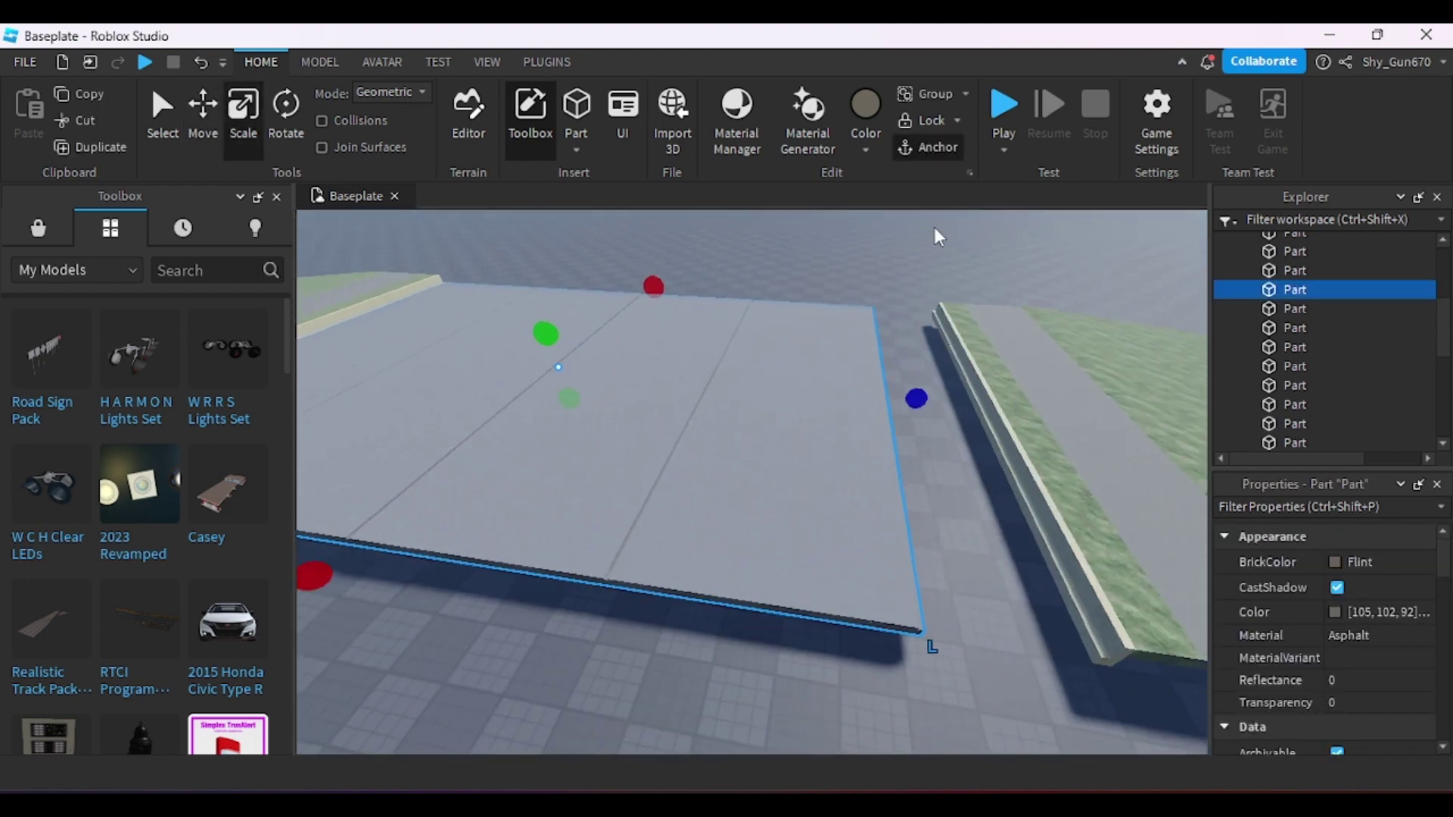
- Box-select the six right-hand verge parts and move them left flush against the road
right_click_drag(934, 227, 879, 297)
left_click(879, 297)
left_click_drag(762, 284, 1152, 511)
key("w")
key("a")
left_click(207, 107)
key("w")
left_click_drag(899, 347, 862, 332)
- Select one of the lane parts and duplicate it
key("s")
key("a")
left_click(777, 231)
scroll(761, 240, "down", 5)
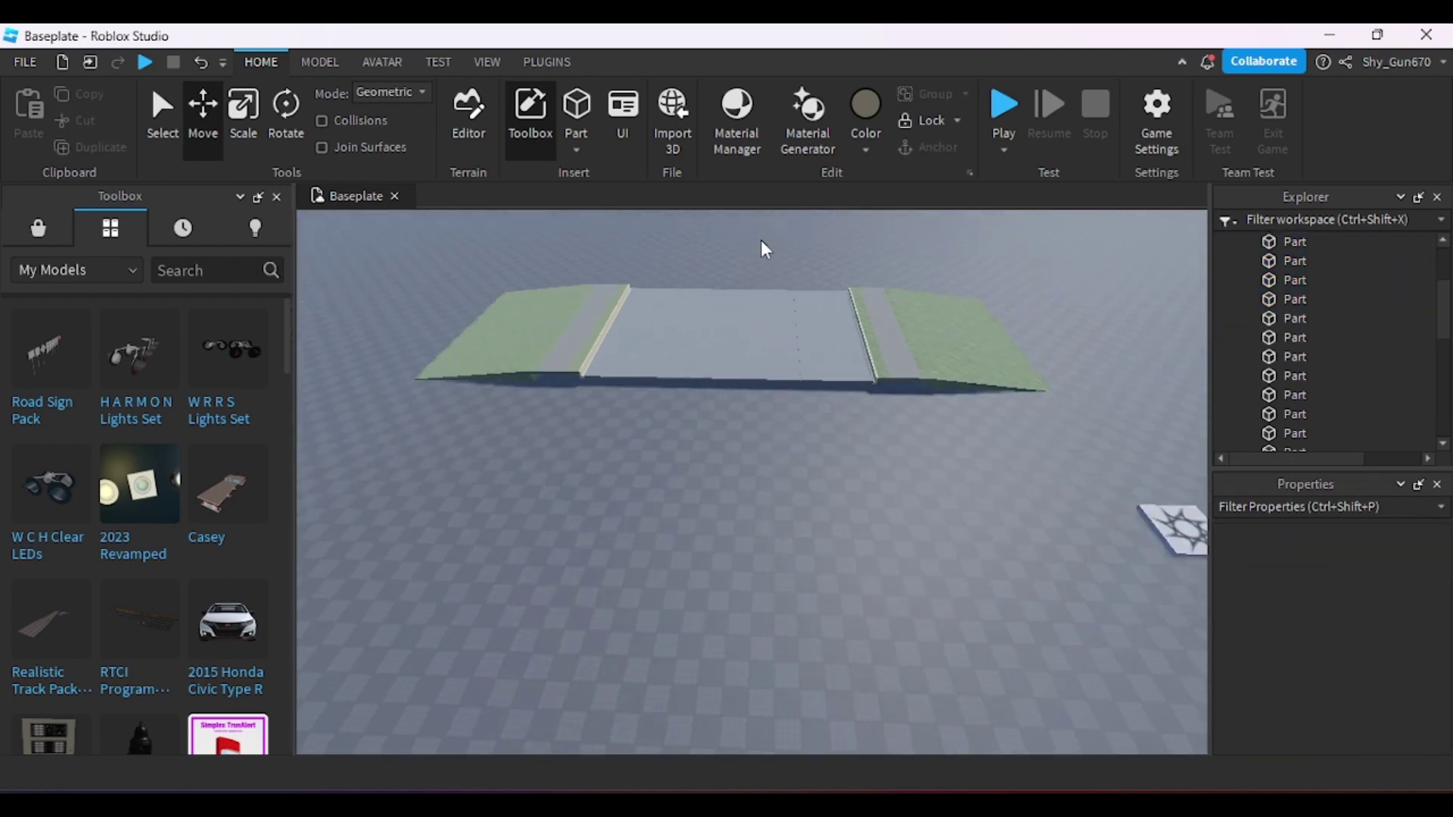
scroll(764, 241, "up", 2)
scroll(765, 241, "up", 3)
scroll(765, 240, "down", 3)
right_click_drag(765, 241, 715, 242)
scroll(765, 240, "up", 3)
scroll(715, 240, "up", 5)
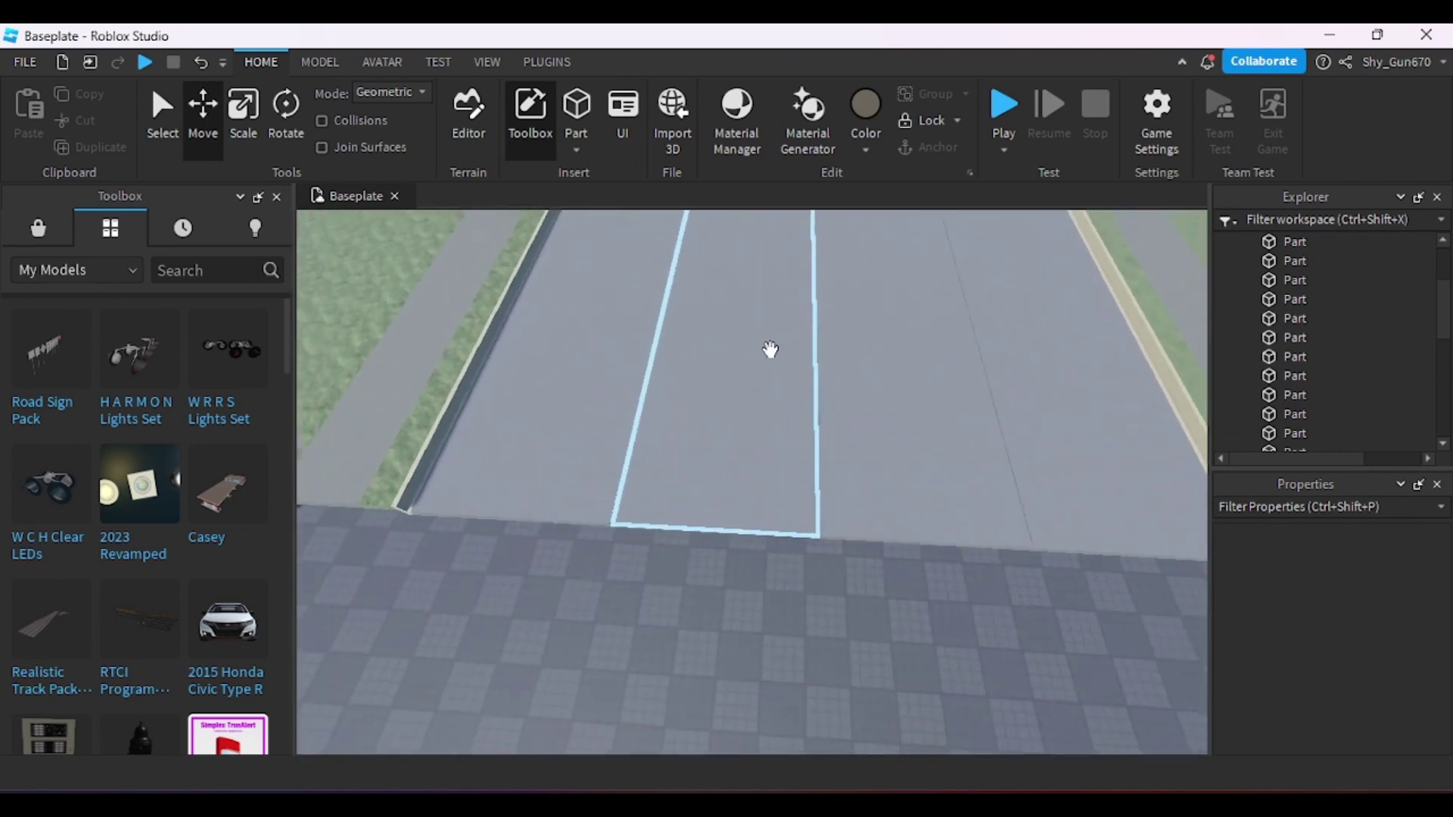
left_click(770, 349)
key("d")
key("w")
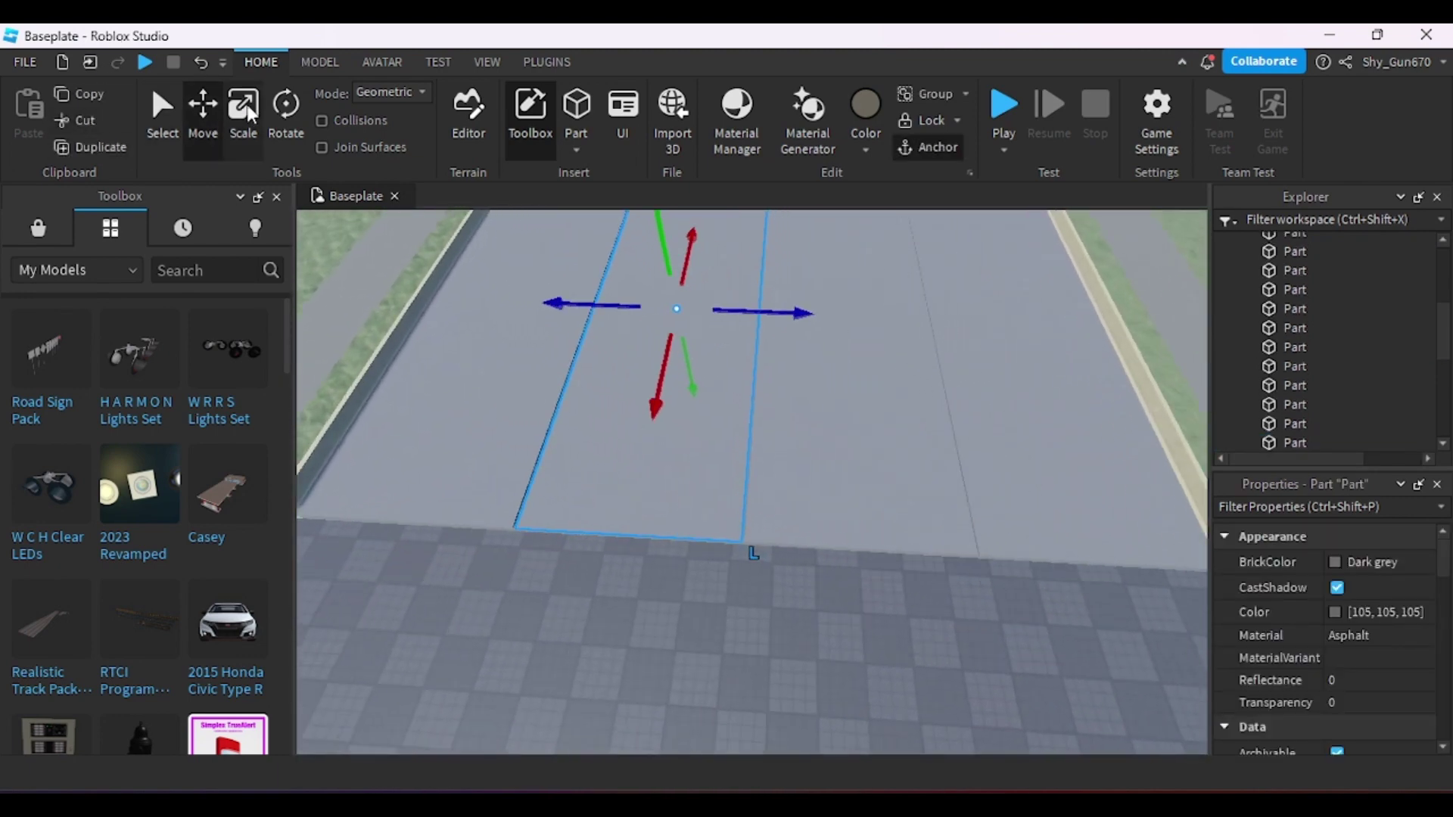
- Scale the copied lane part down into a thin strip along the road
left_click(246, 107)
left_click_drag(589, 307, 669, 308)
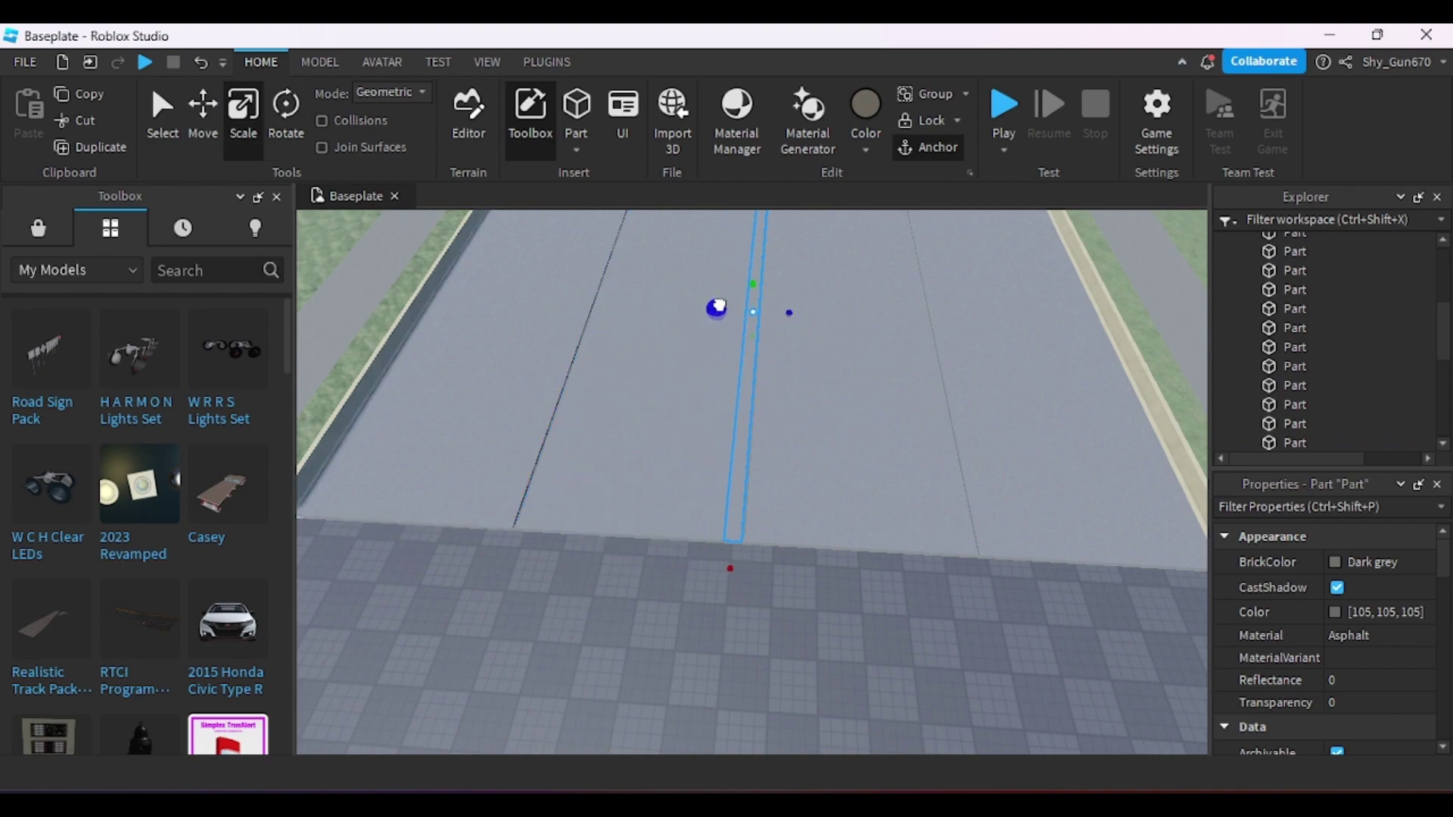
right_click_drag(721, 306, 706, 331)
scroll(713, 469, "up", 4)
scroll(712, 484, "down", 1)
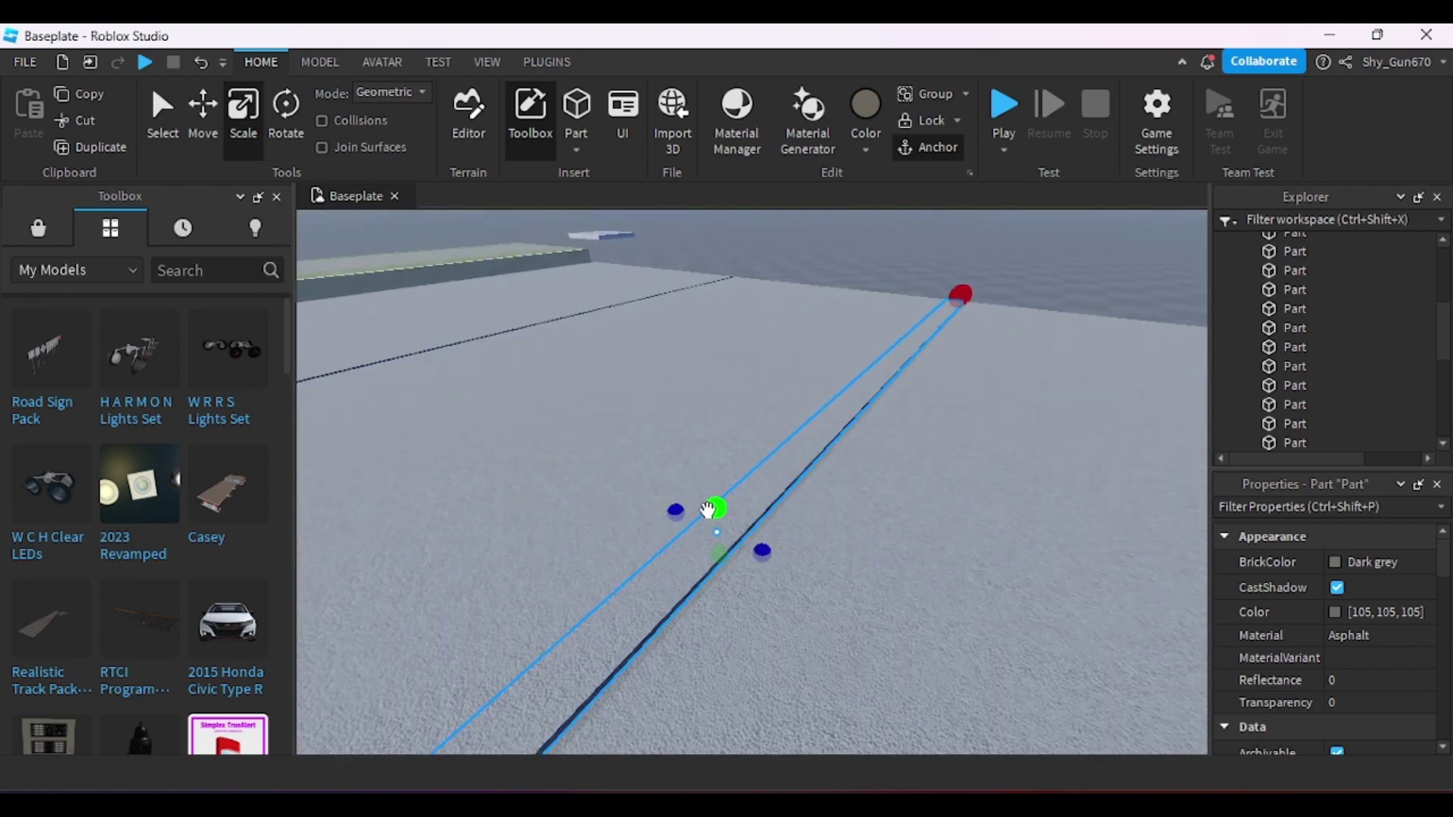
left_click_drag(711, 509, 710, 505)
left_click_drag(756, 553, 750, 550)
- Colour the strip Deep orange (255, 176, 0)
key("s")
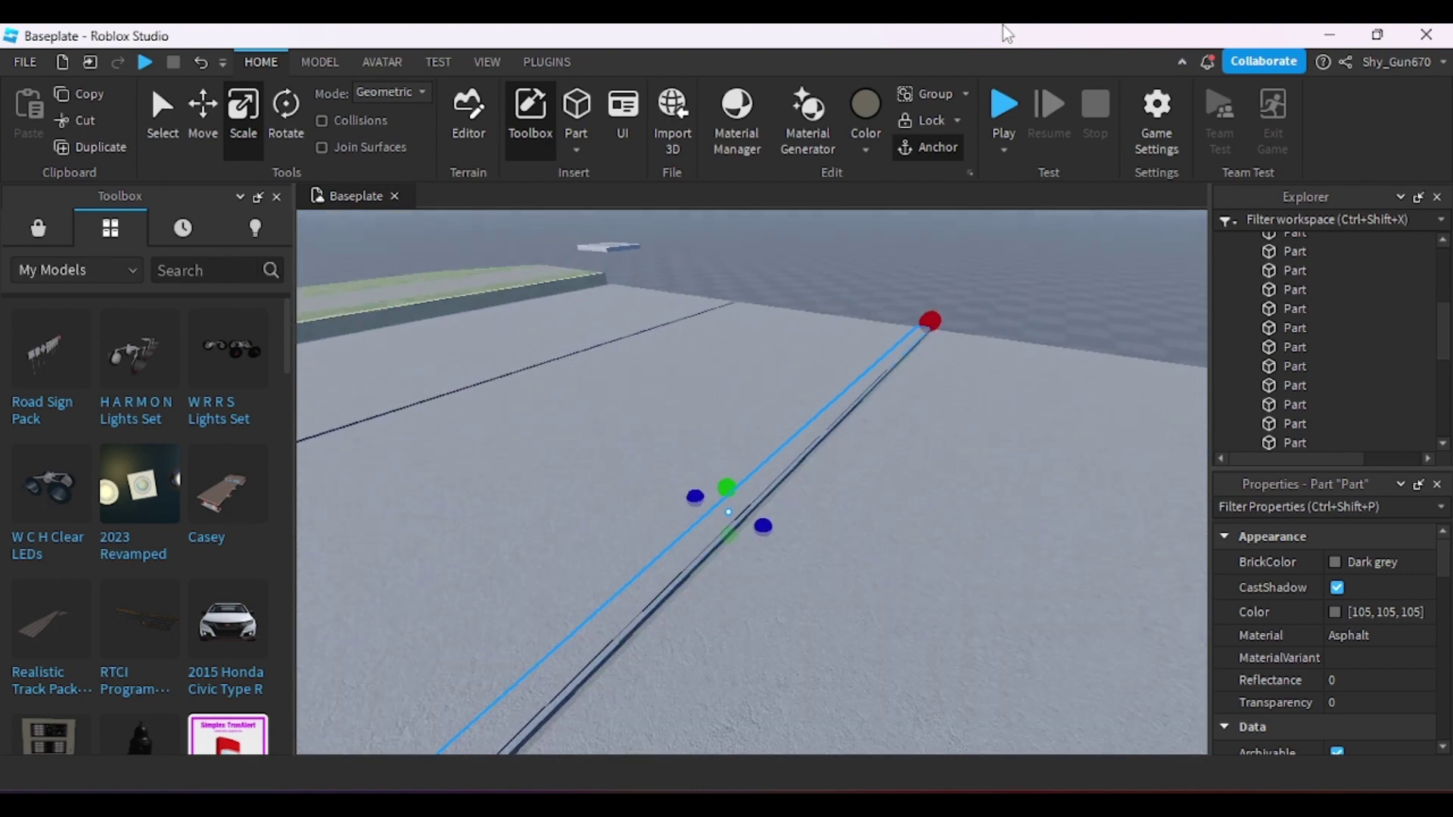
key("a")
left_click(868, 137)
left_click(858, 347)
right_click_drag(864, 350, 915, 315)
- Set the yellow line's Material to Concrete
key("s")
key("w")
left_click(204, 112)
right_click_drag(669, 367, 1035, 395)
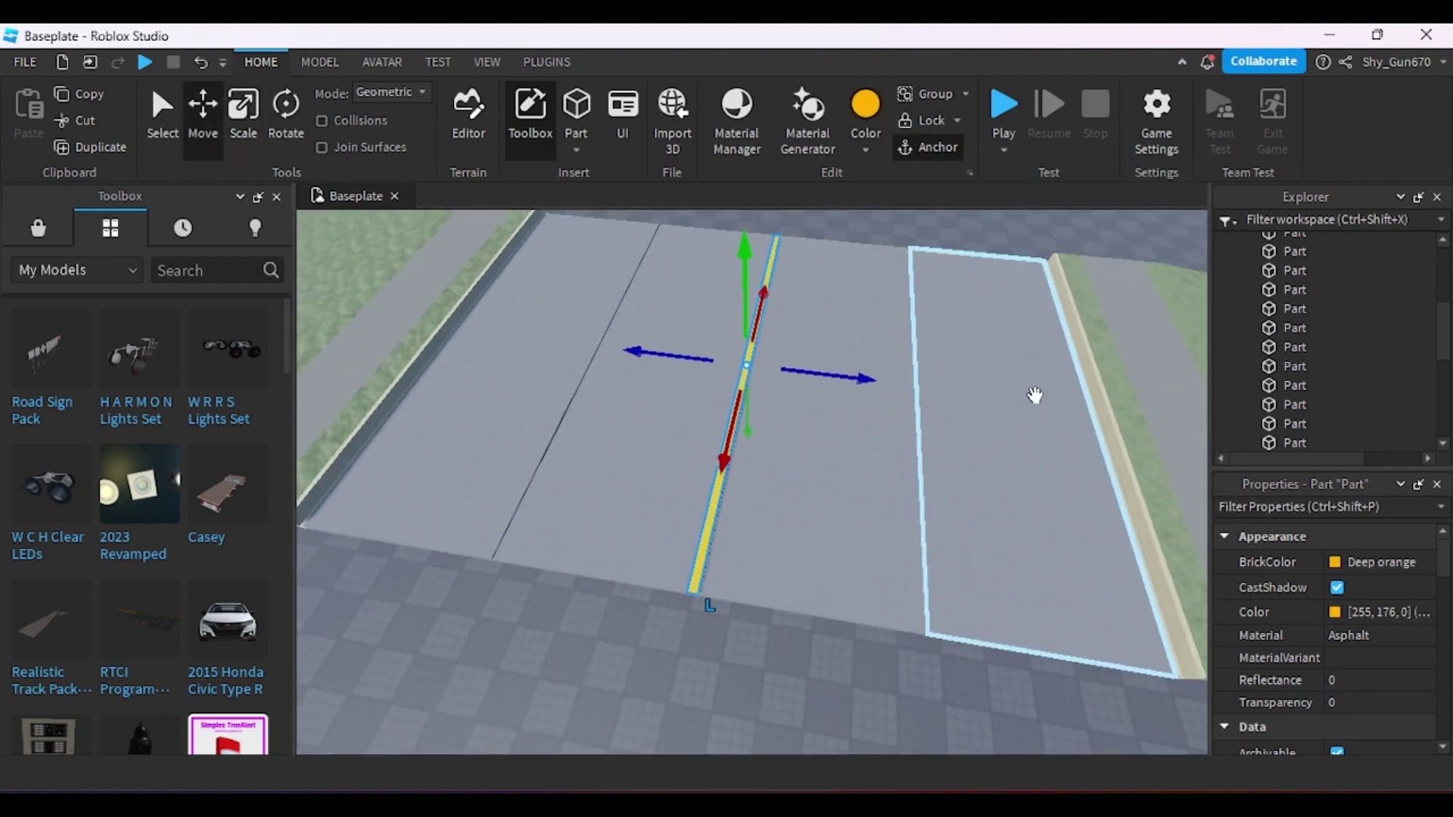
left_click(1354, 635)
left_click(1360, 717)
left_click(938, 712)
- Place a second yellow line just right of the first to form a double centre line
key("w")
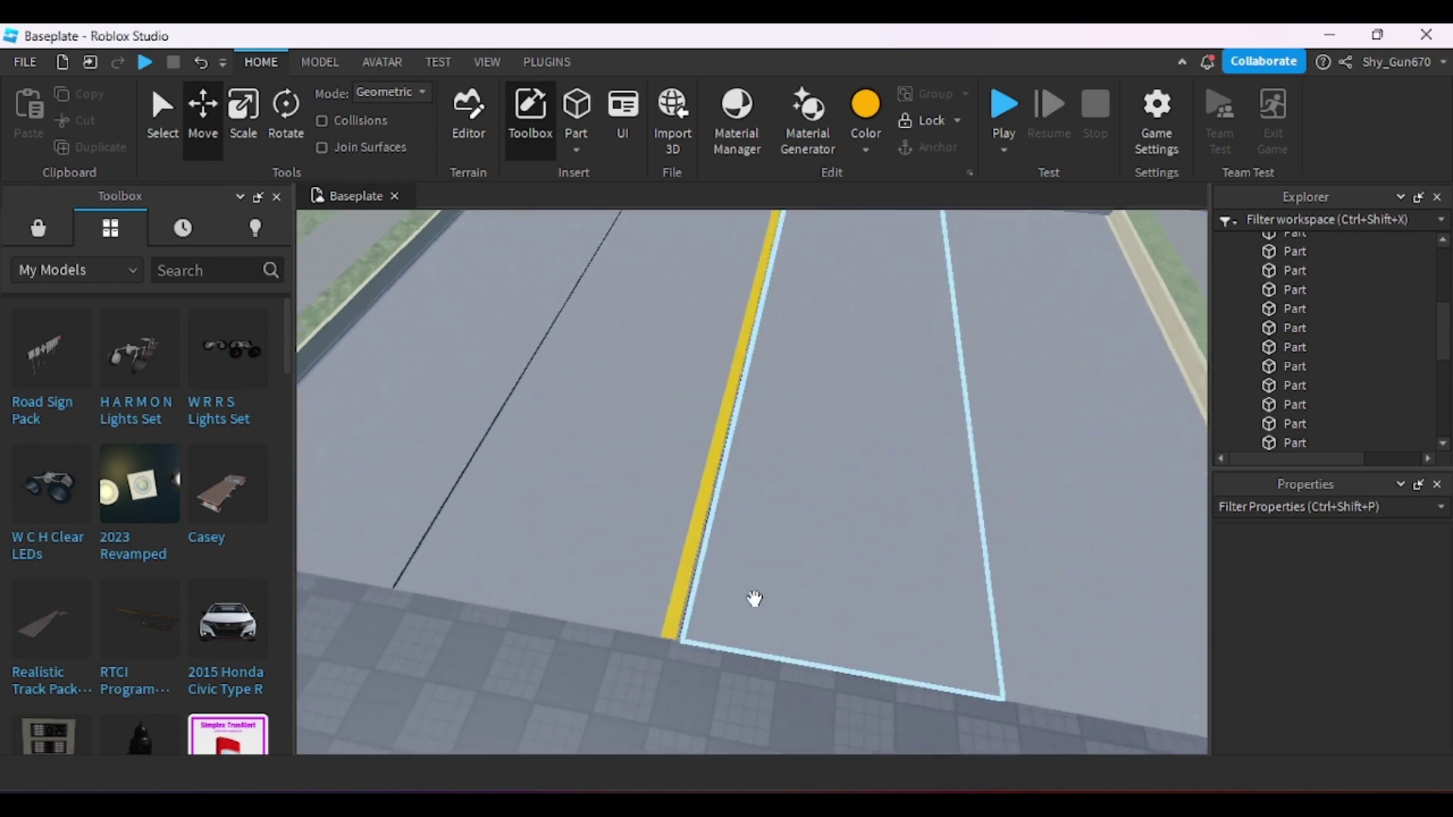
scroll(753, 584, "up", 2)
left_click(745, 572)
scroll(745, 571, "down", 4)
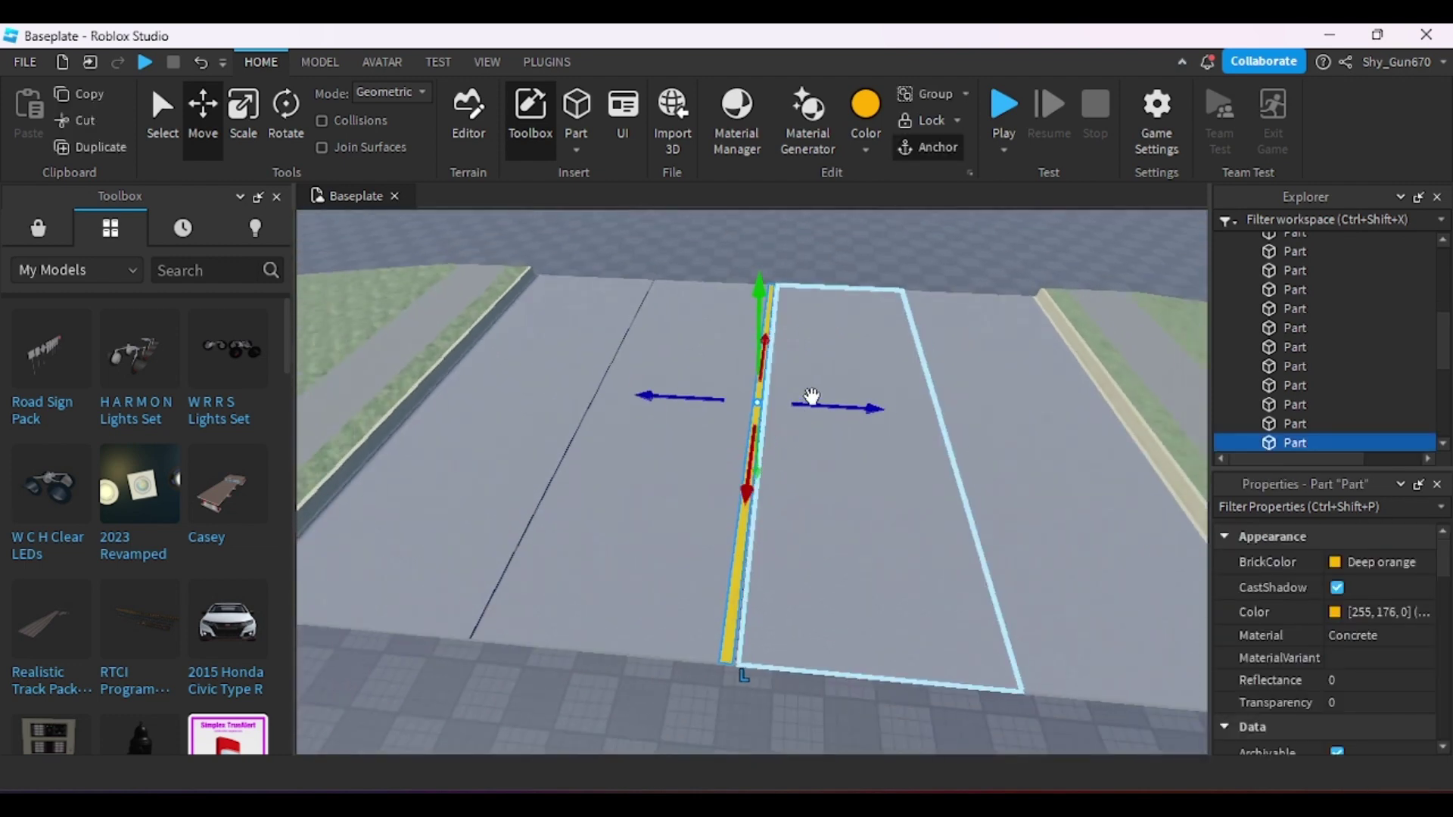
left_click(814, 396)
scroll(817, 396, "up", 4)
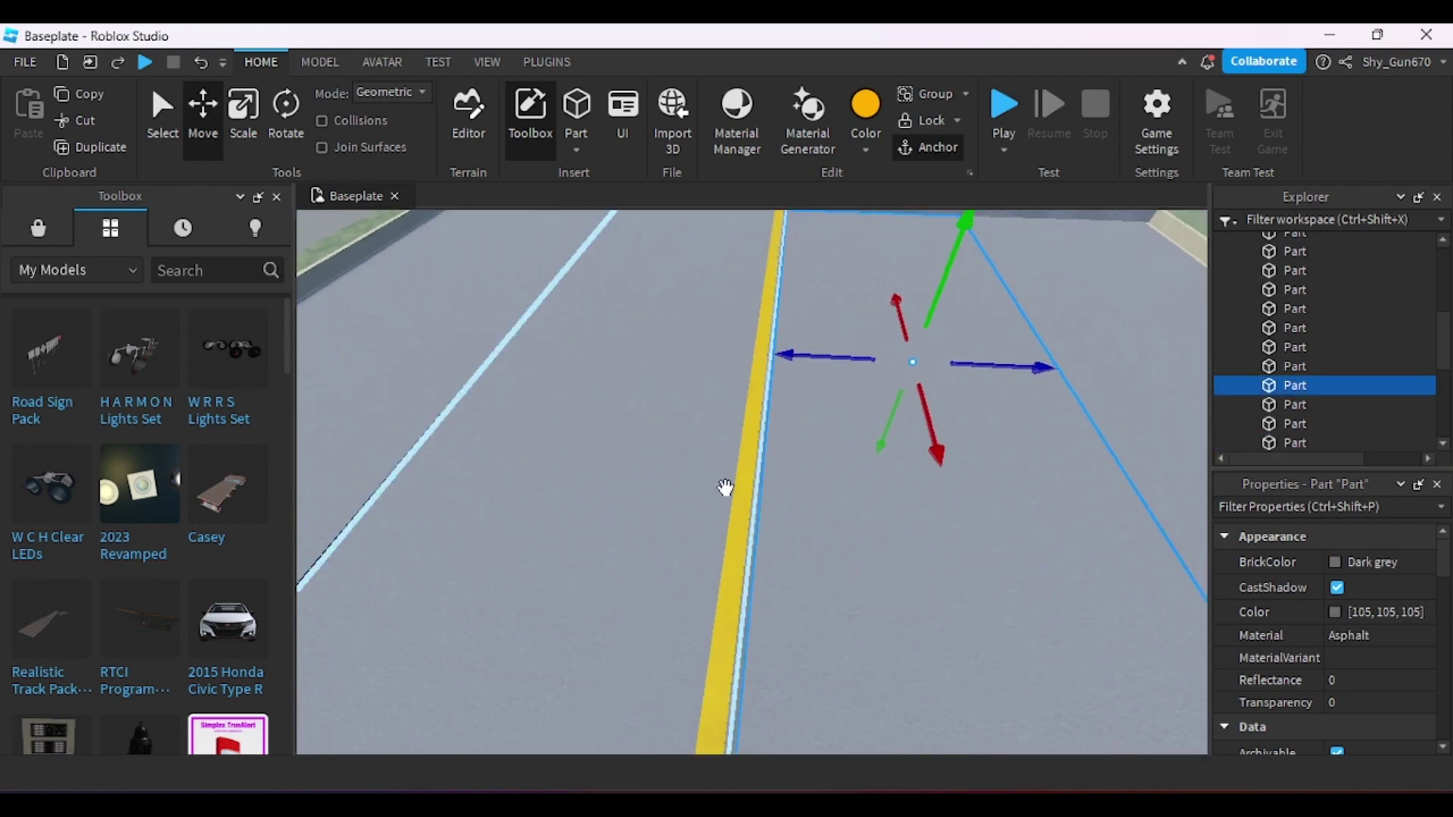
left_click(732, 487)
left_click(735, 483)
left_click_drag(833, 352, 859, 355)
left_click(203, 62)
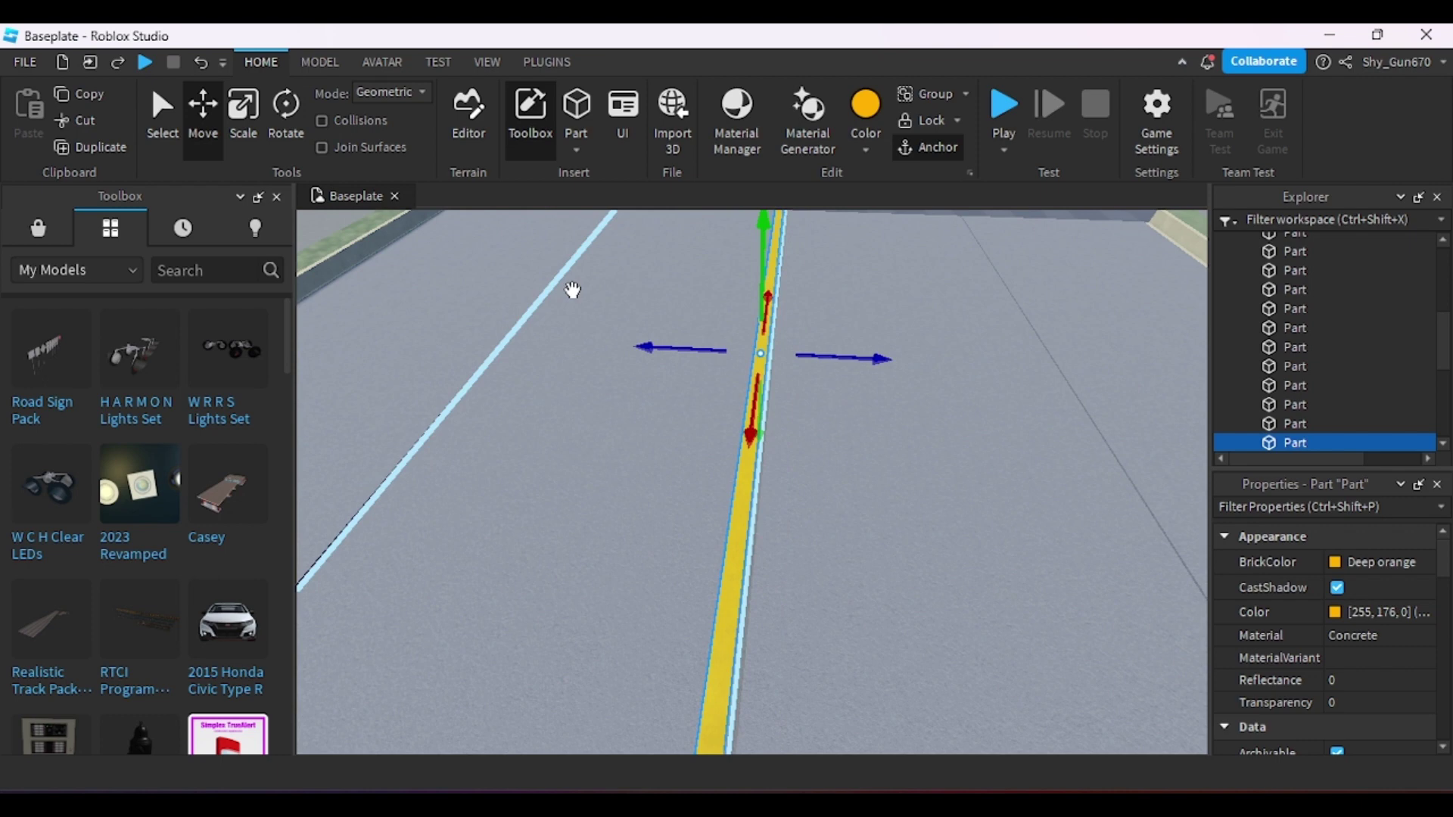
left_click_drag(821, 351, 841, 344)
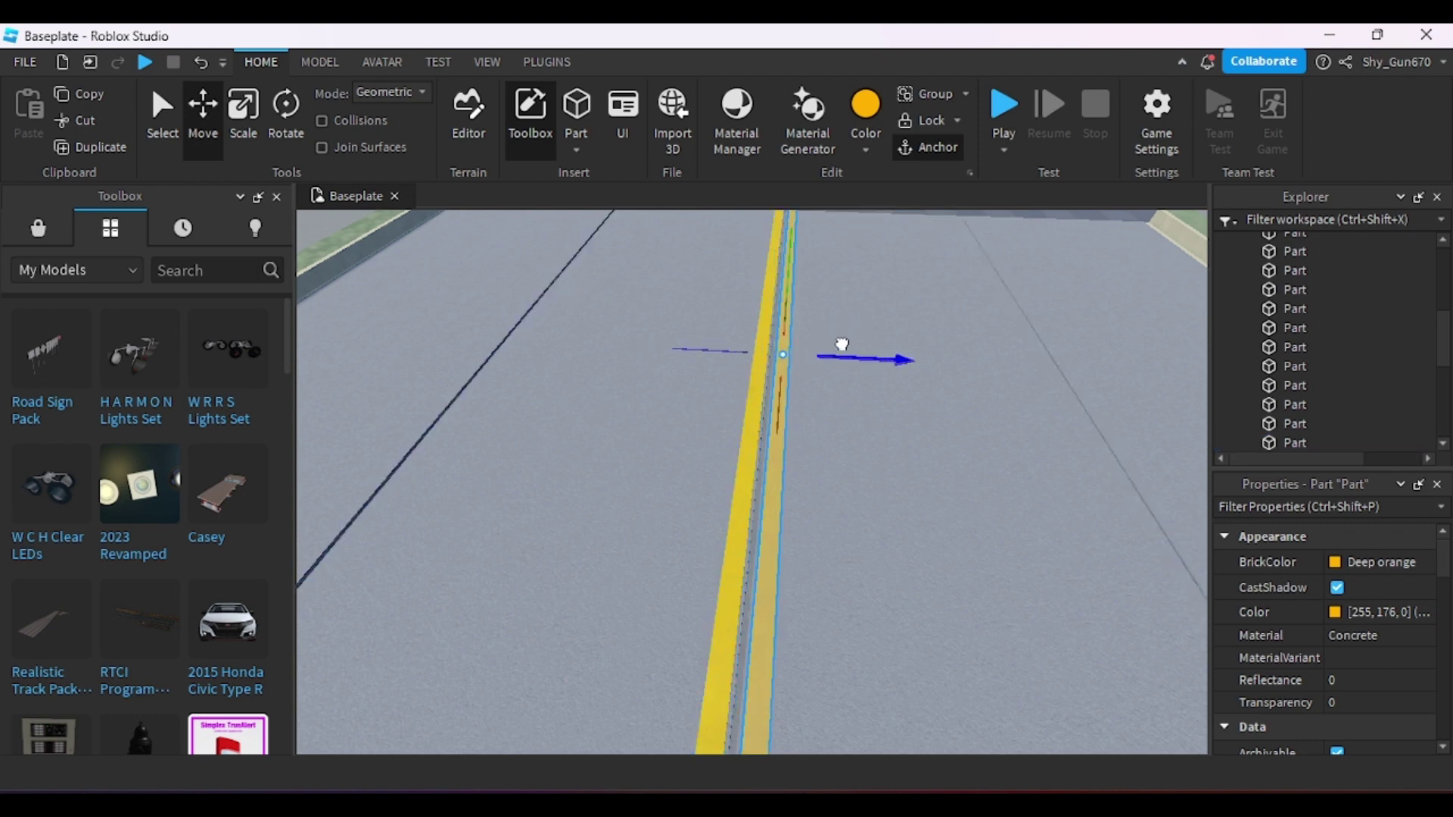
key("s")
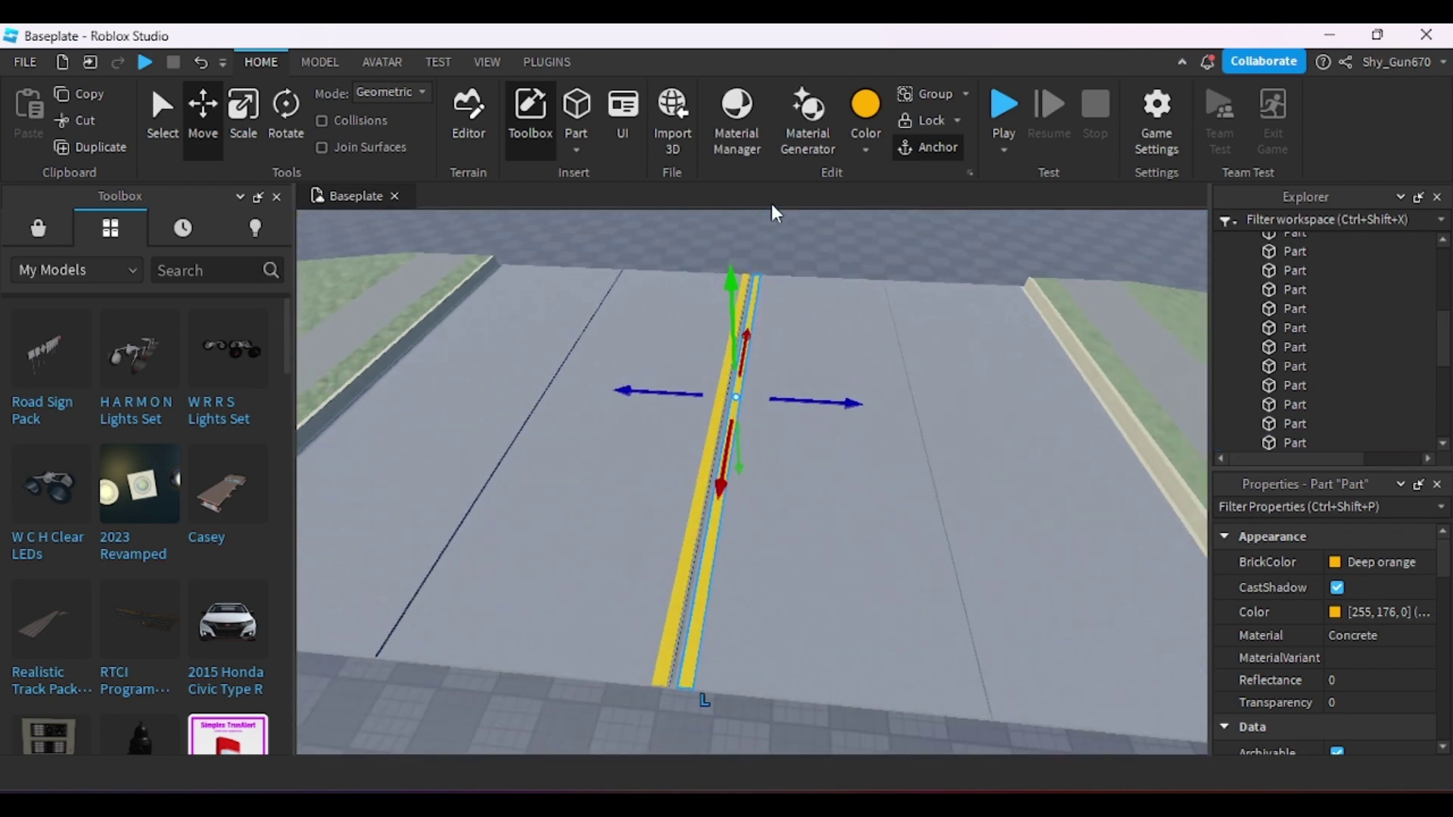
left_click(791, 231)
- Duplicate a yellow centre line and slide the copy left into the lane
key("s")
key("d")
key("w")
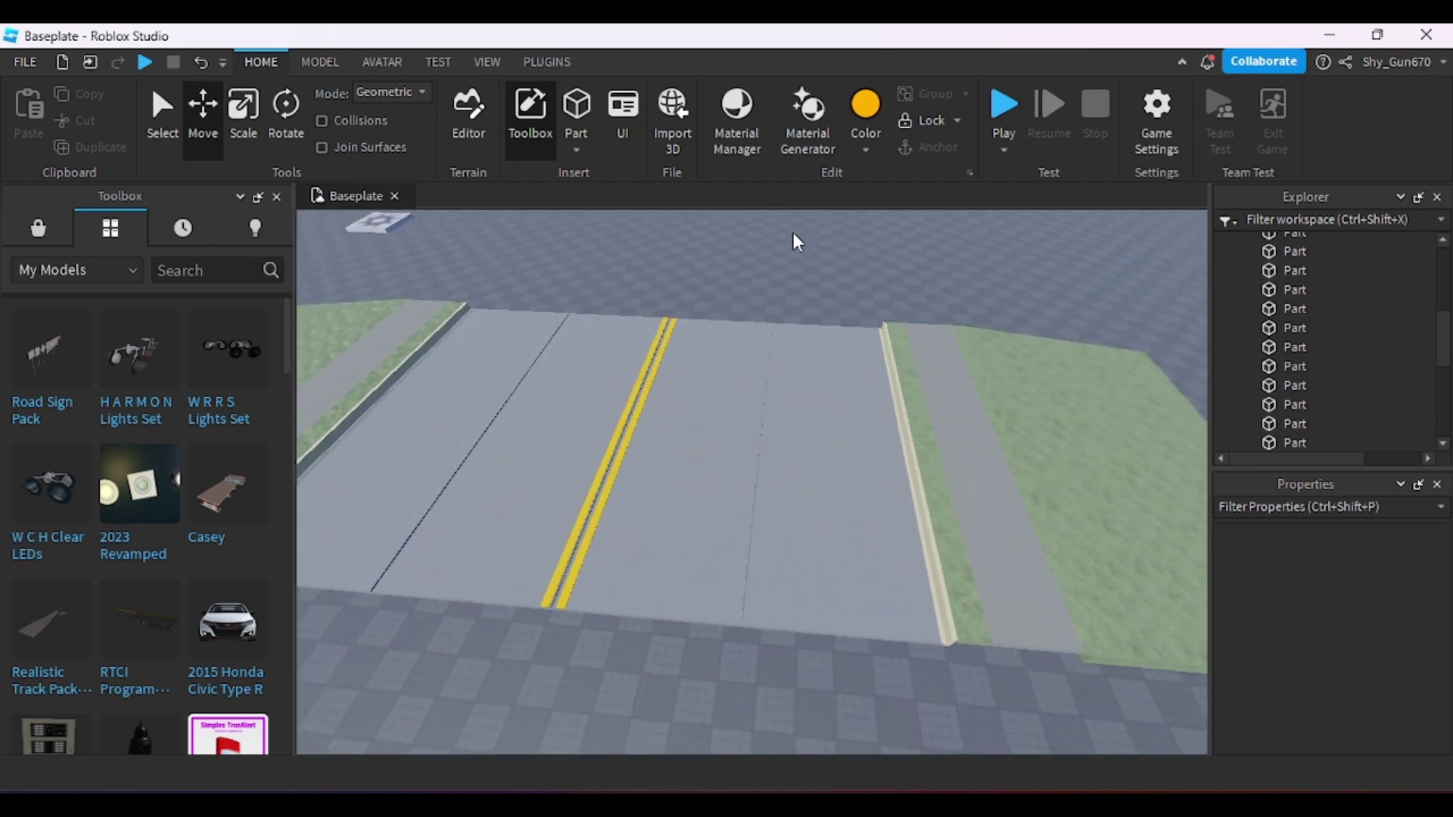
key("a")
left_click(802, 444)
key("s")
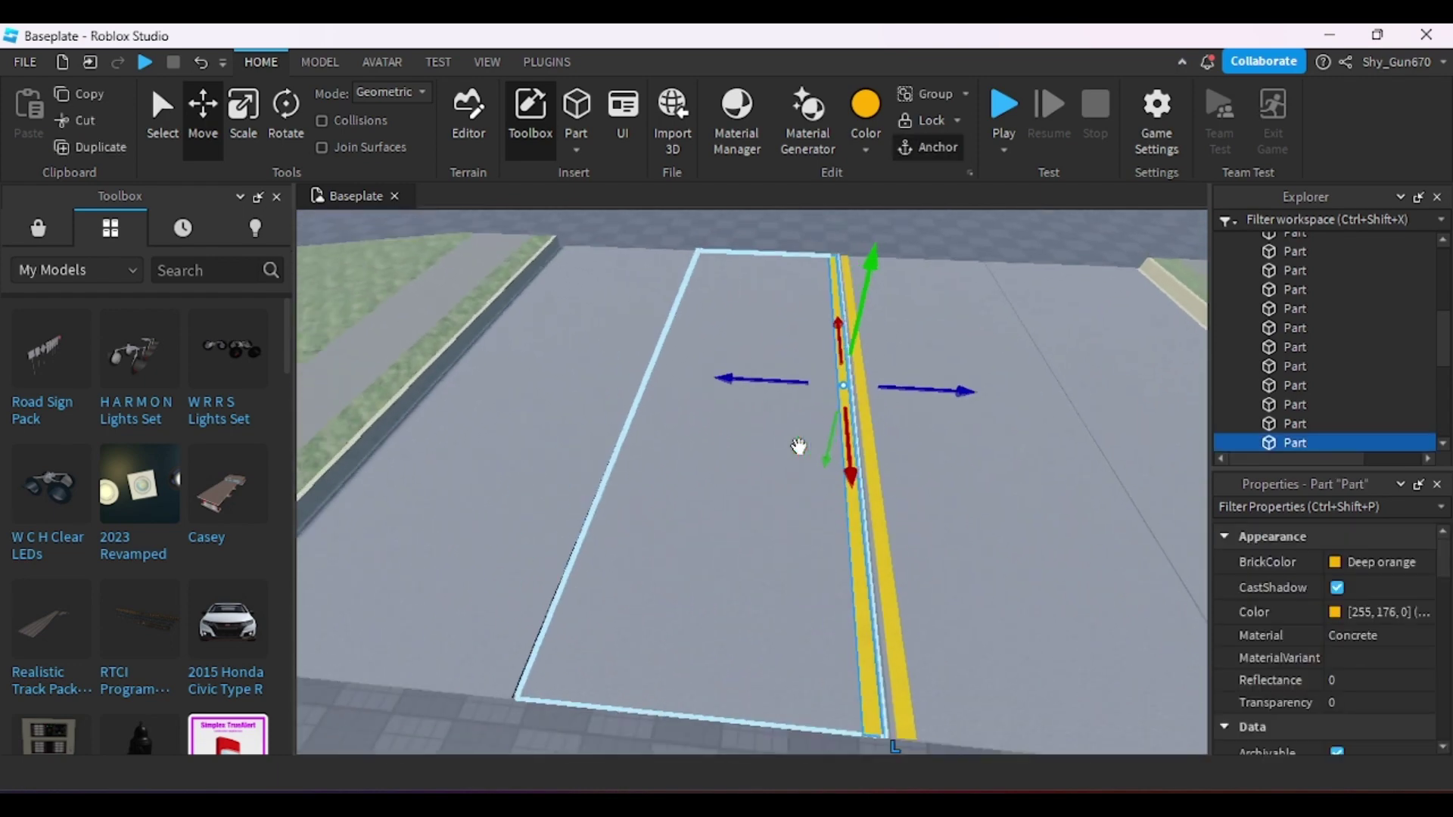
left_click_drag(779, 376, 699, 392)
- Make the copied line white
key("s")
key("d")
left_click(243, 114)
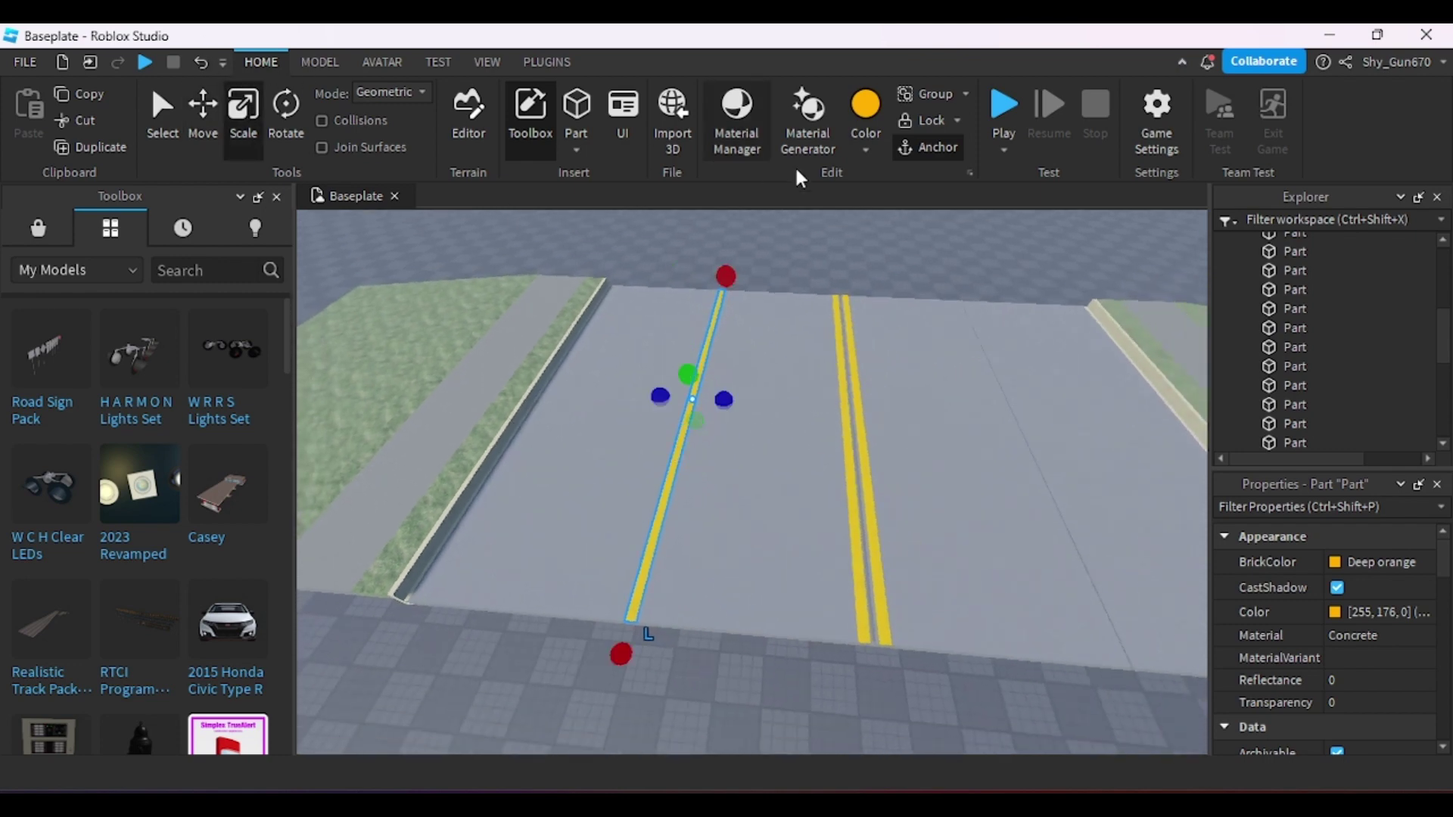
left_click(865, 150)
left_click(1211, 516)
- Shorten the white line into a short lane dash
key("d")
right_click_drag(941, 270, 849, 365)
left_click(942, 271)
key("d")
key("s")
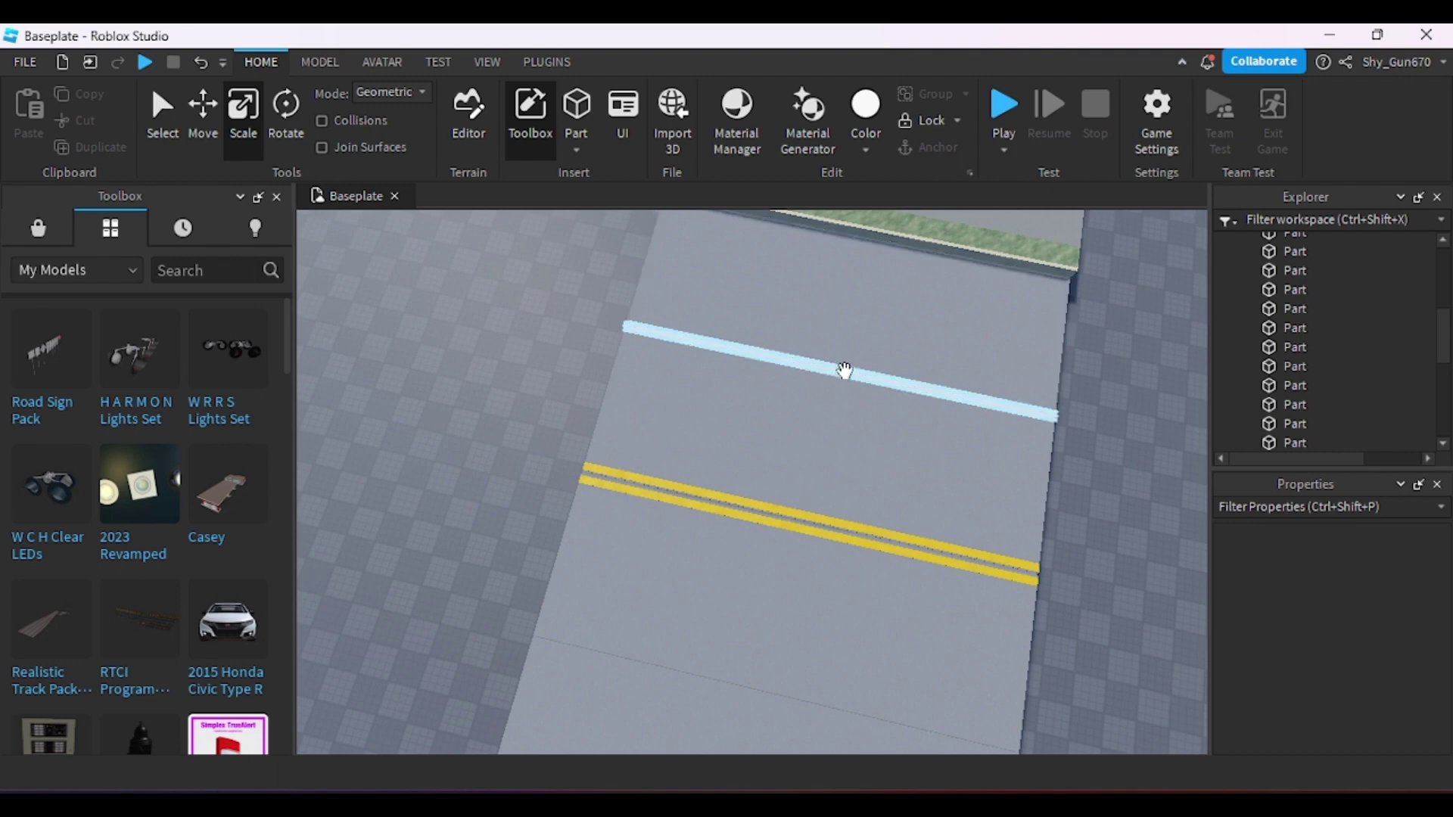
left_click(845, 371)
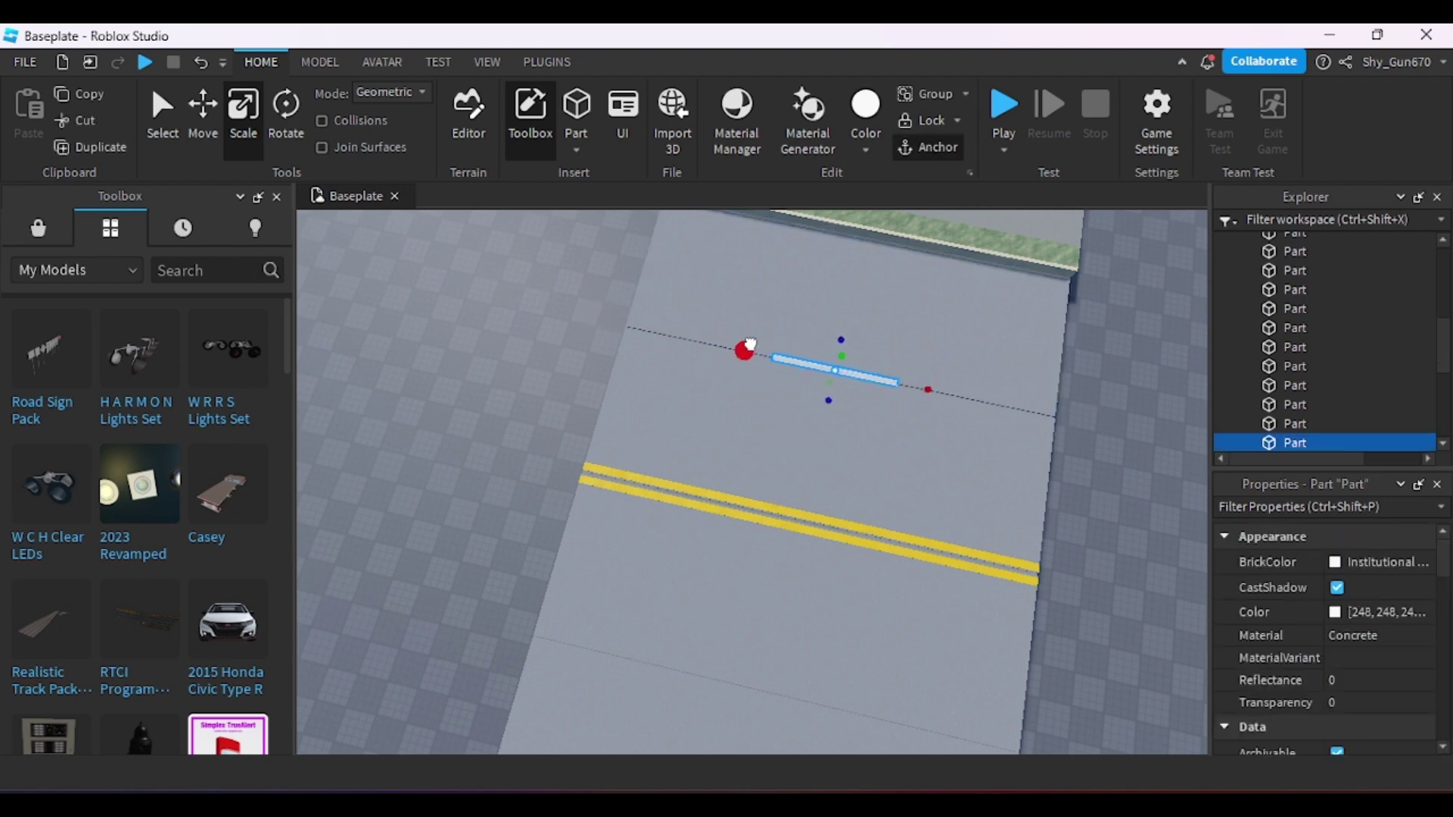
left_click_drag(749, 345, 749, 344)
right_click_drag(749, 343, 710, 374)
- Duplicate the white dash with Ctrl+D and move the copy into the other lane
left_click(205, 120)
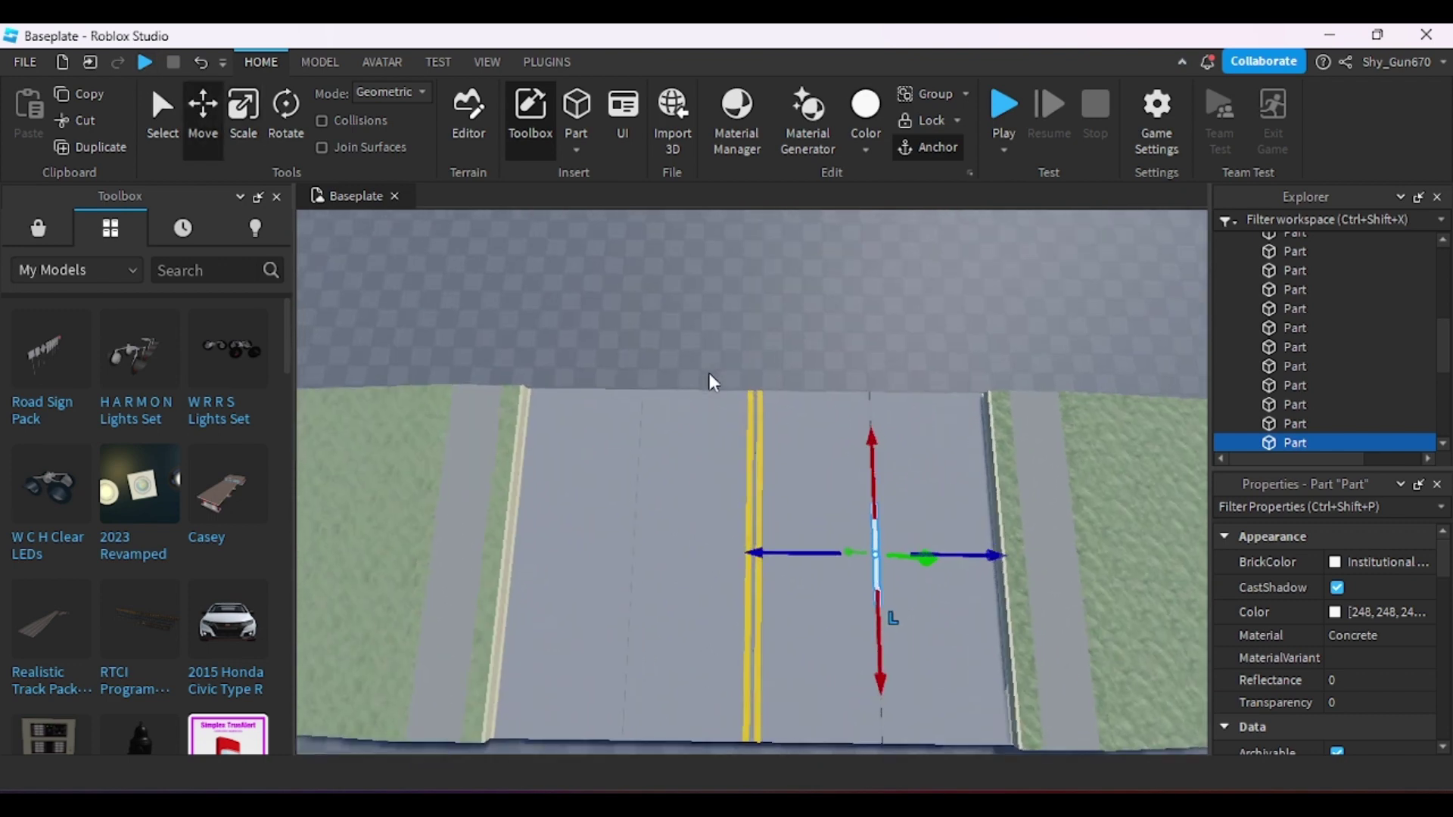
key("ctrl+d")
key("w")
left_click_drag(814, 559, 649, 542)
key("a")
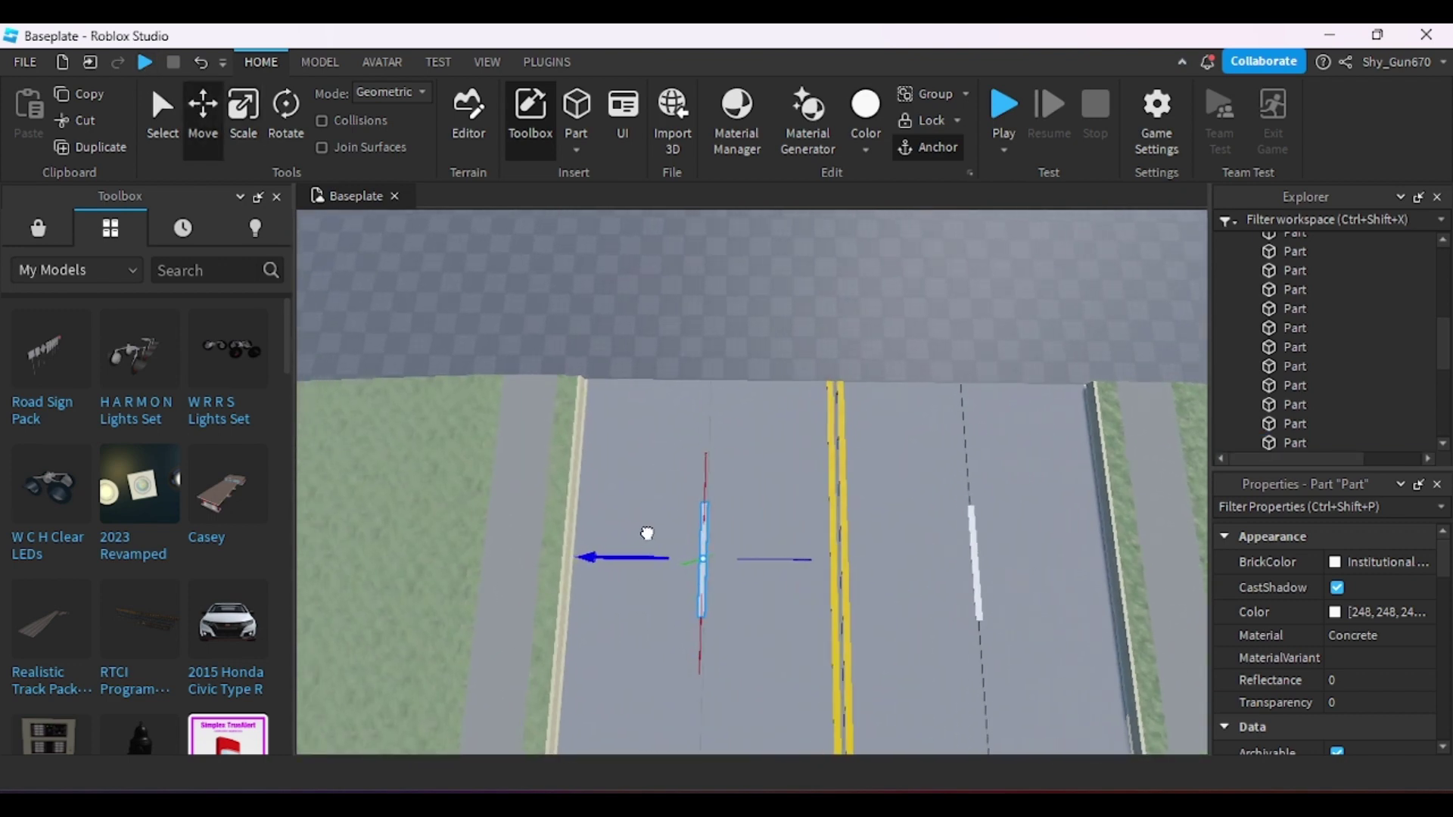
key("s")
left_click(643, 309)
- Turn the view to look along the road toward the far curb
scroll(641, 318, "down", 3)
key("d")
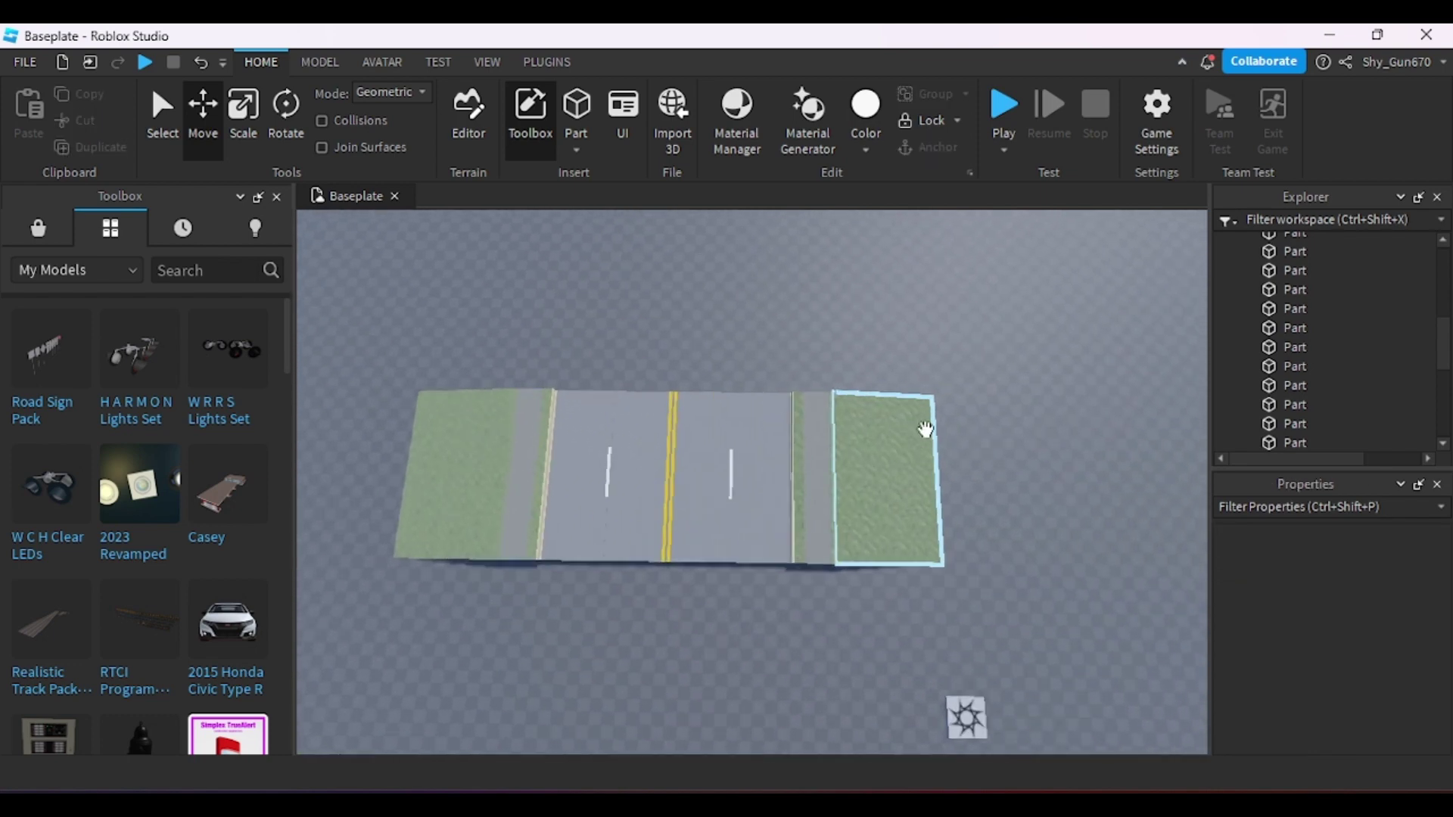
scroll(853, 369, "up", 2)
right_click_drag(851, 368, 870, 305)
key("w")
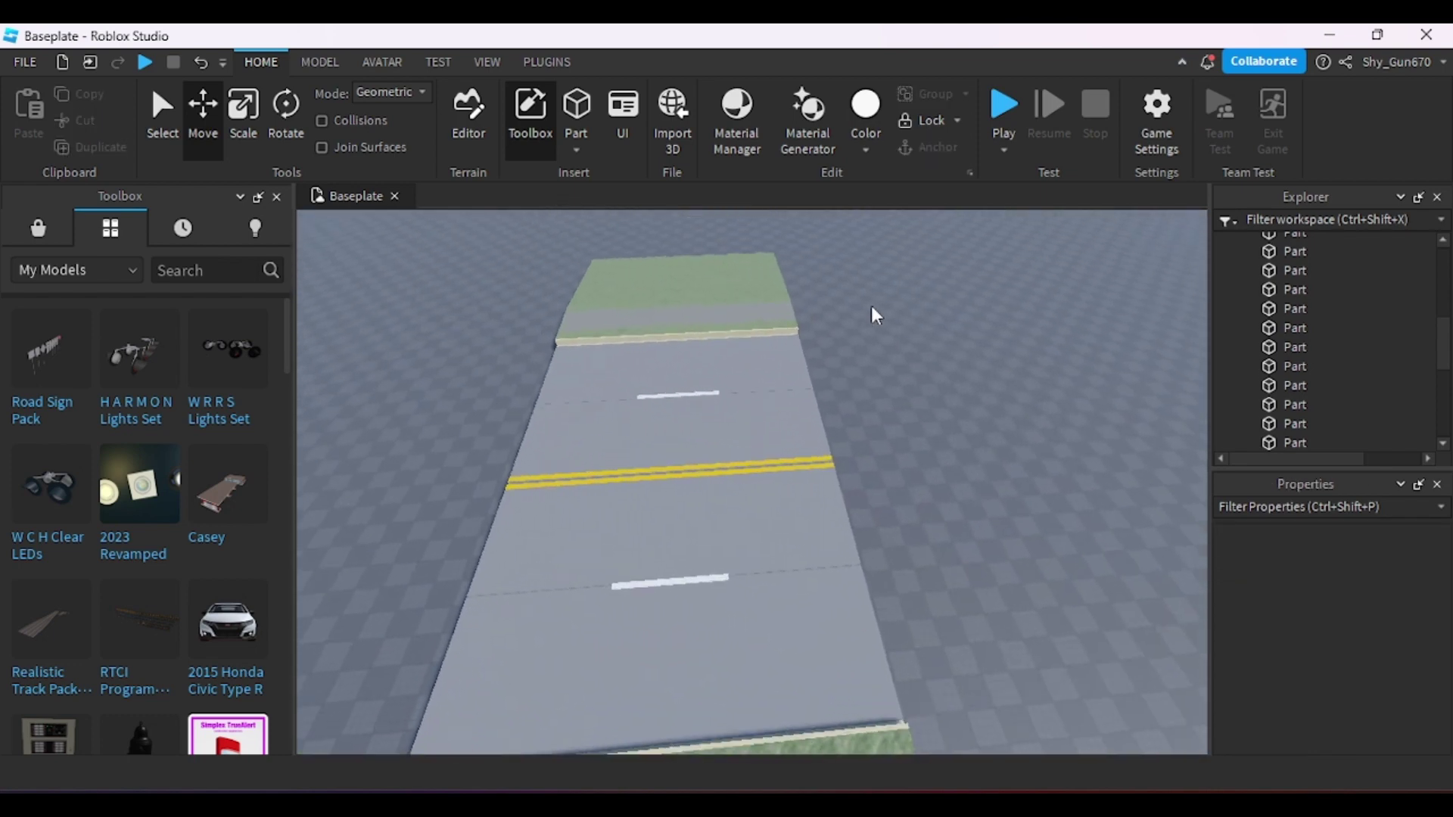
scroll(636, 256, "up", 4)
scroll(729, 376, "down", 5)
- Shorten the curb strip and adjust its thickness with the Scale tool
left_click(730, 376)
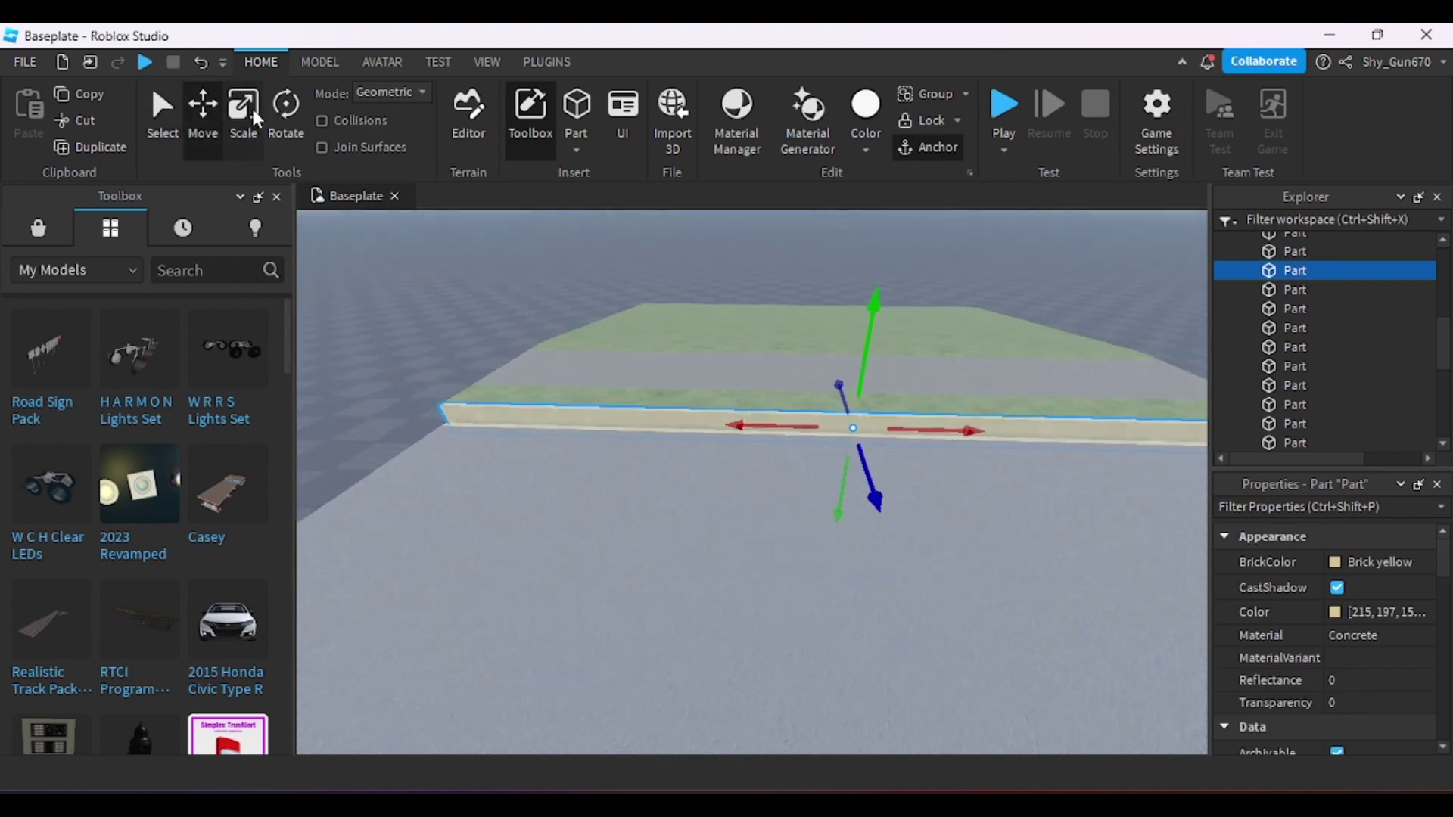
left_click(244, 114)
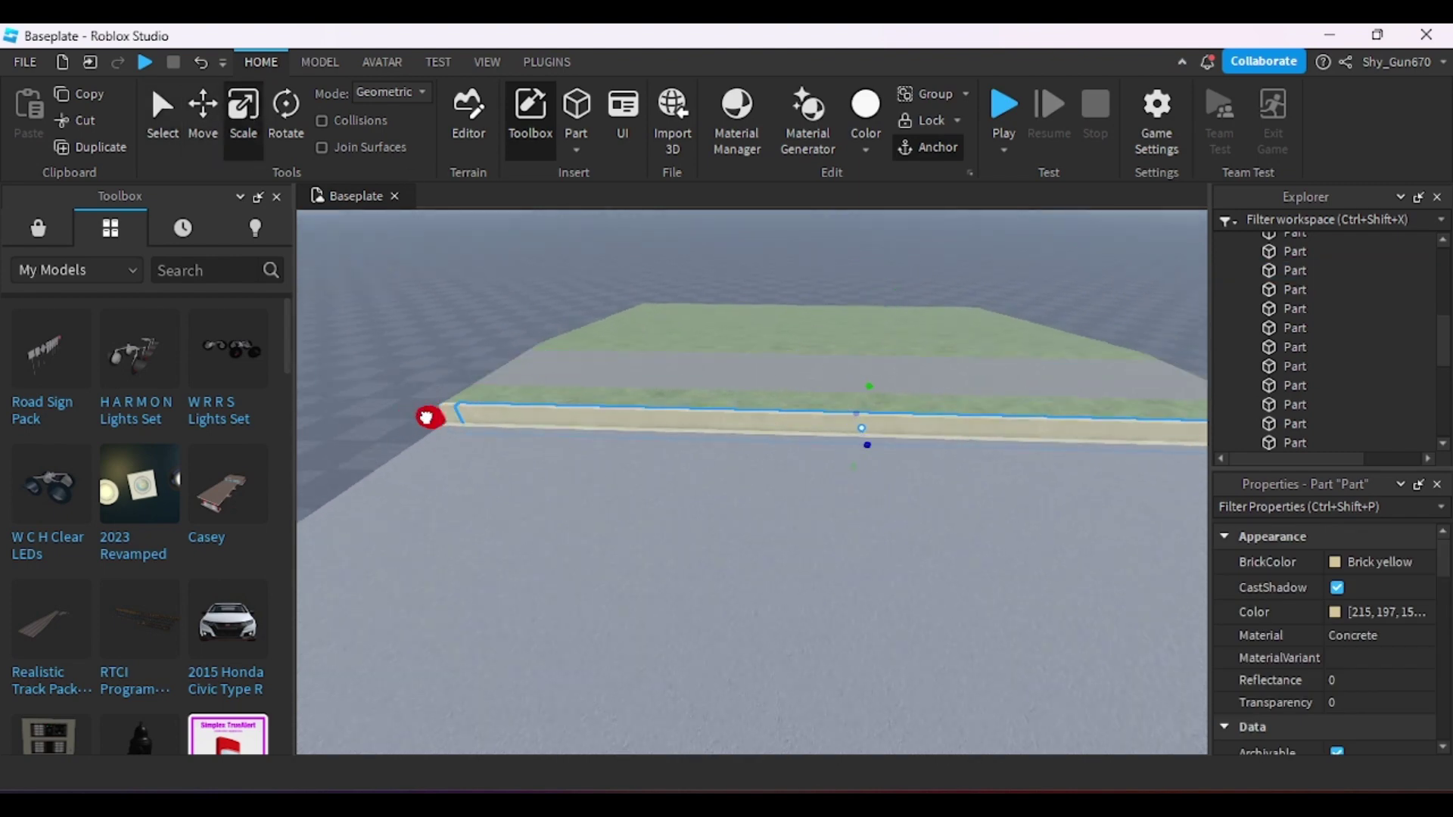
right_click_drag(751, 369, 924, 399)
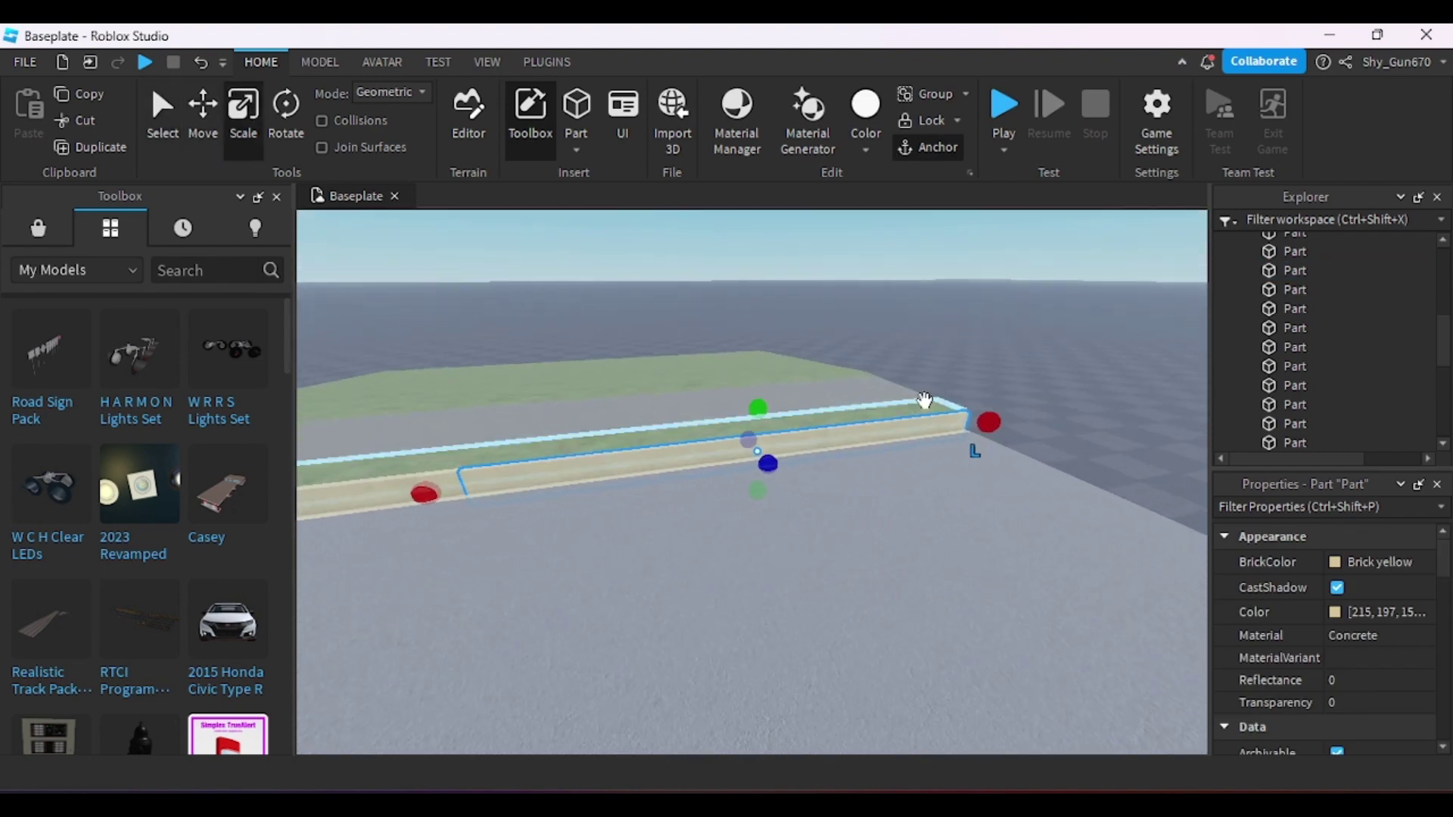
left_click_drag(991, 425, 876, 425)
scroll(742, 435, "up", 3)
right_click_drag(741, 431, 813, 448)
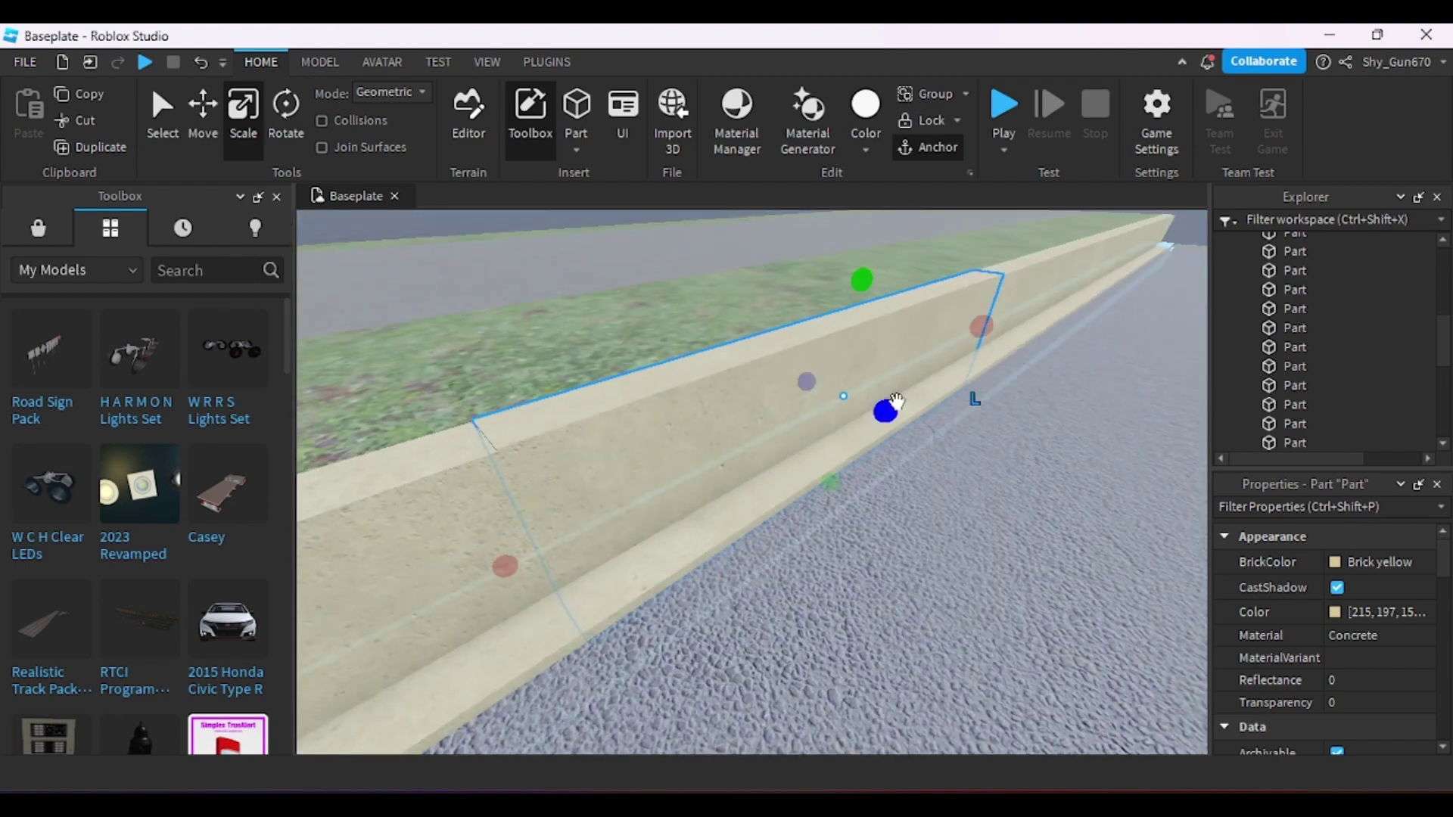
left_click_drag(896, 401, 891, 408)
right_click_drag(894, 407, 850, 241)
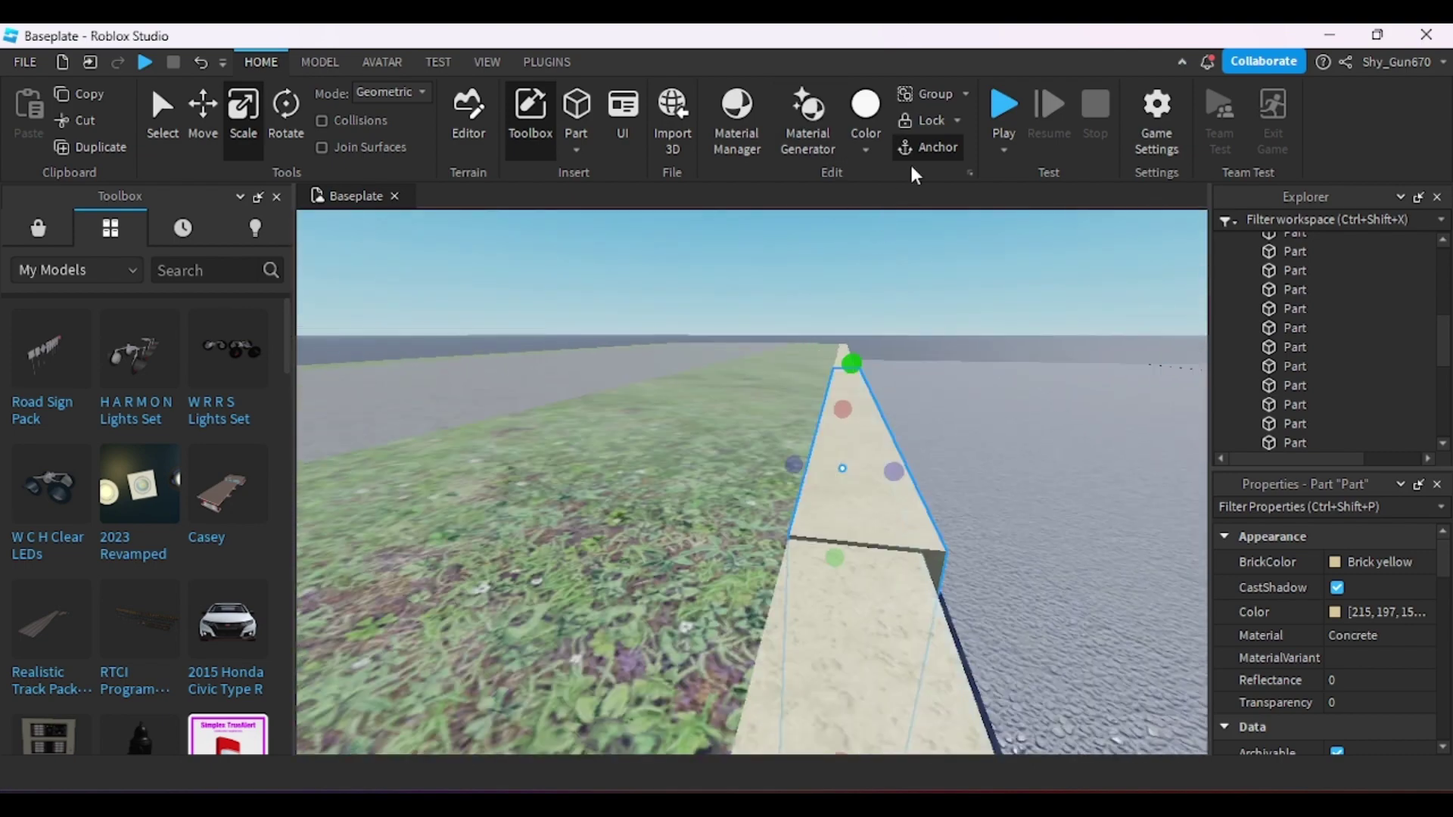
- Colour the part Dusty Rose and give it CorrodedMetal material
left_click(866, 149)
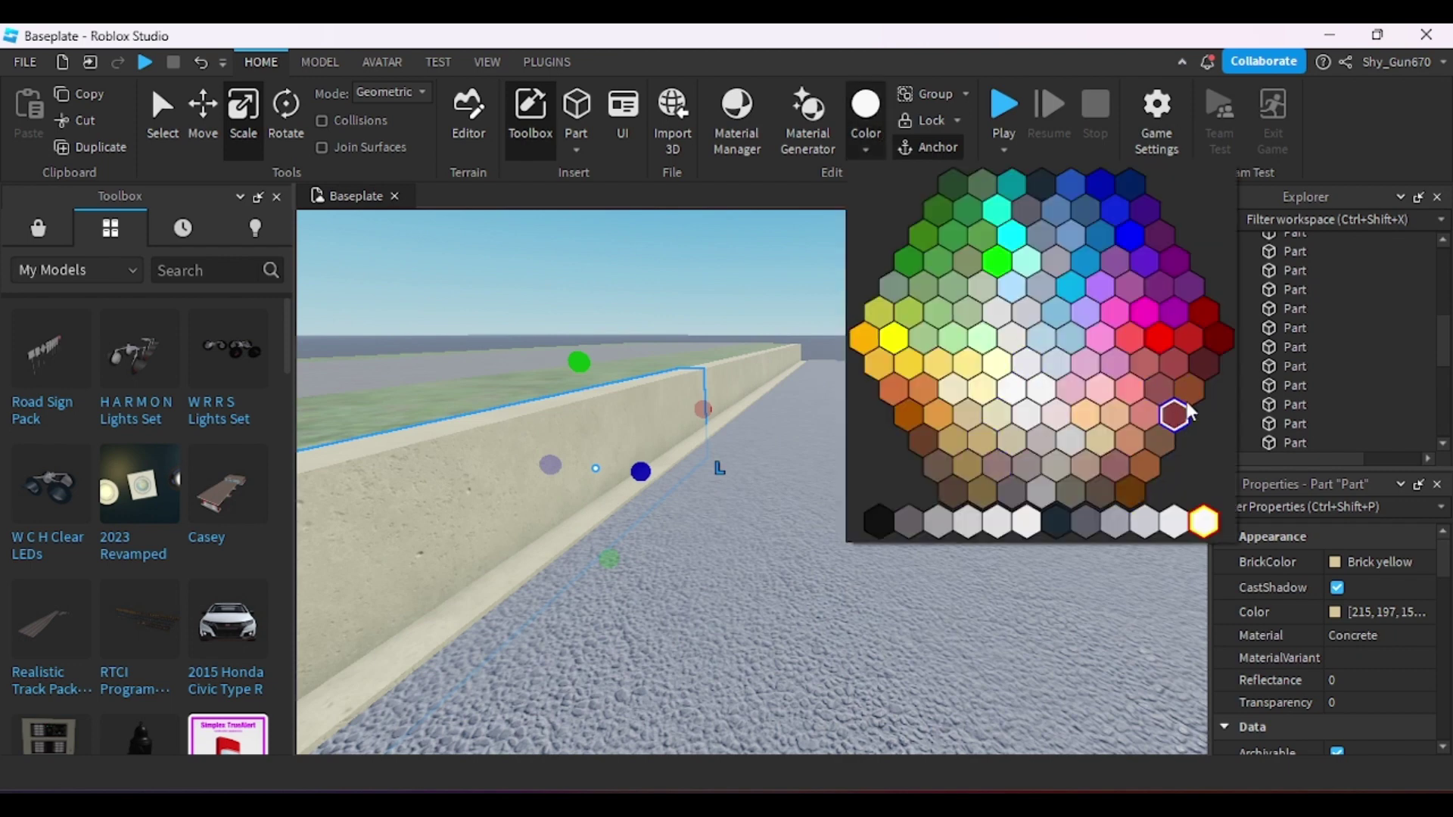
left_click(1175, 364)
left_click(1370, 637)
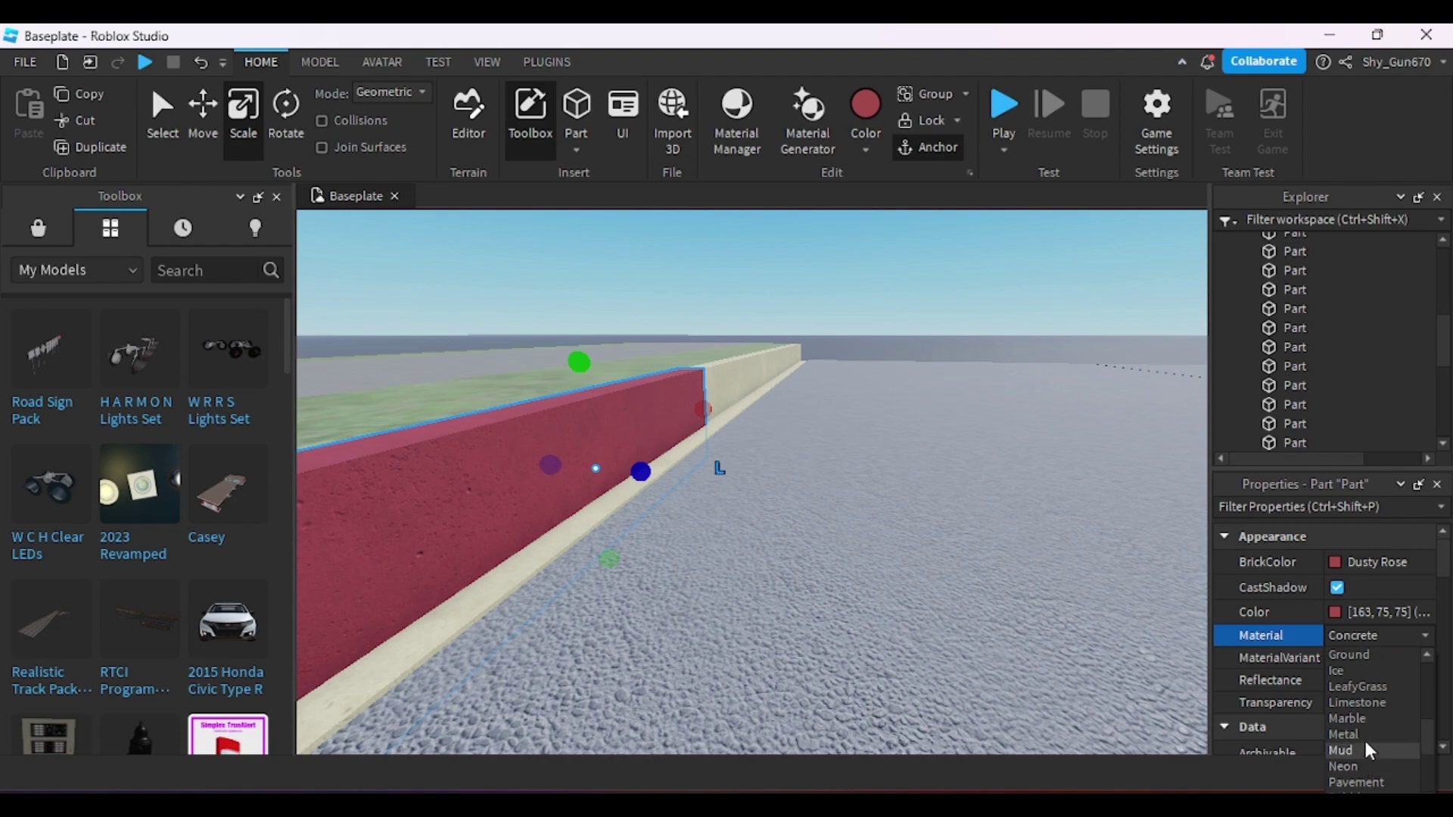
scroll(1365, 726, "up", 5)
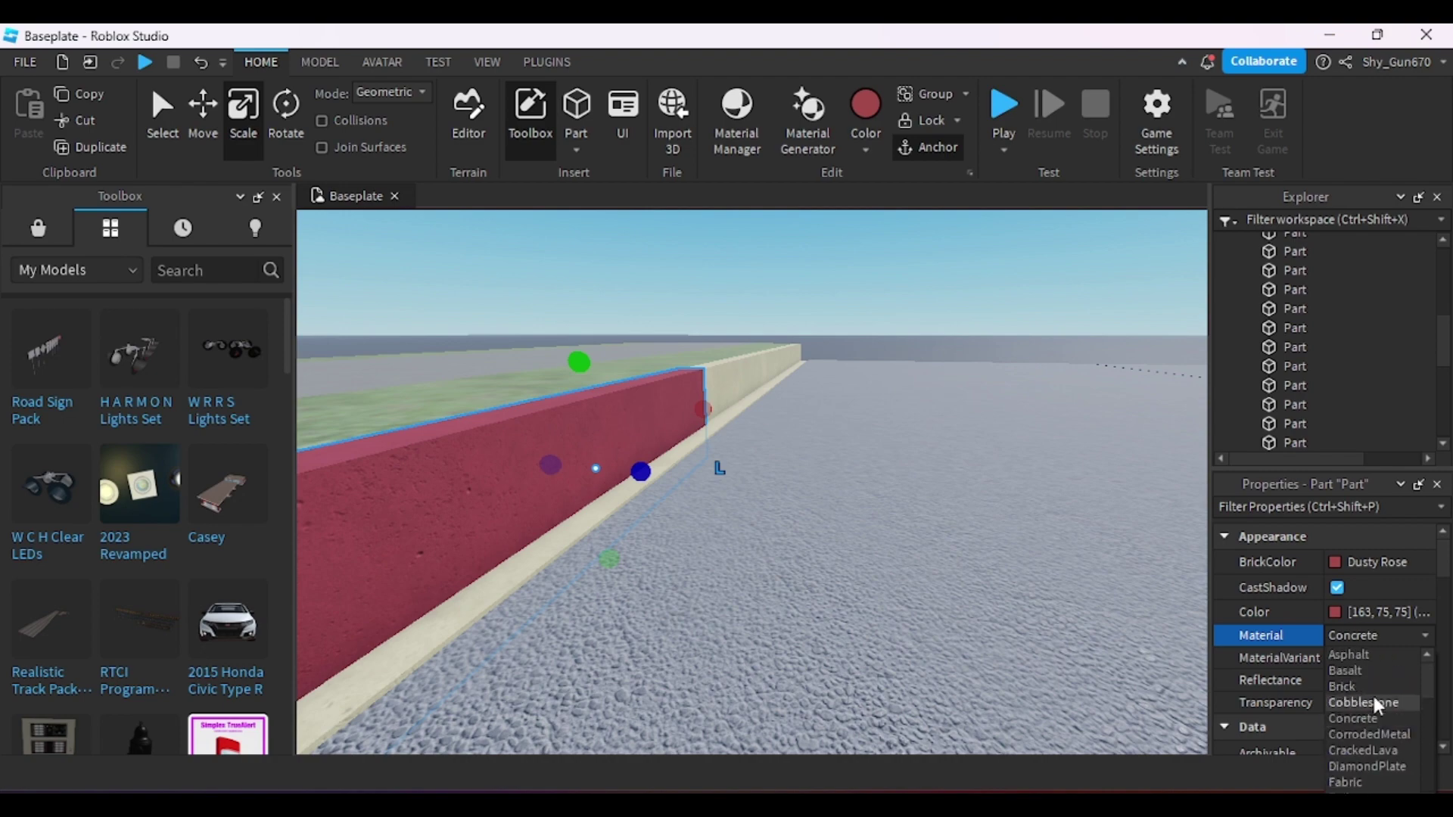
left_click(1382, 736)
- Stretch the rusty part longer along the curb and lower its height
scroll(1009, 497, "down", 3)
right_click_drag(1009, 497, 878, 295)
left_click(878, 295)
key("a")
left_click(818, 457)
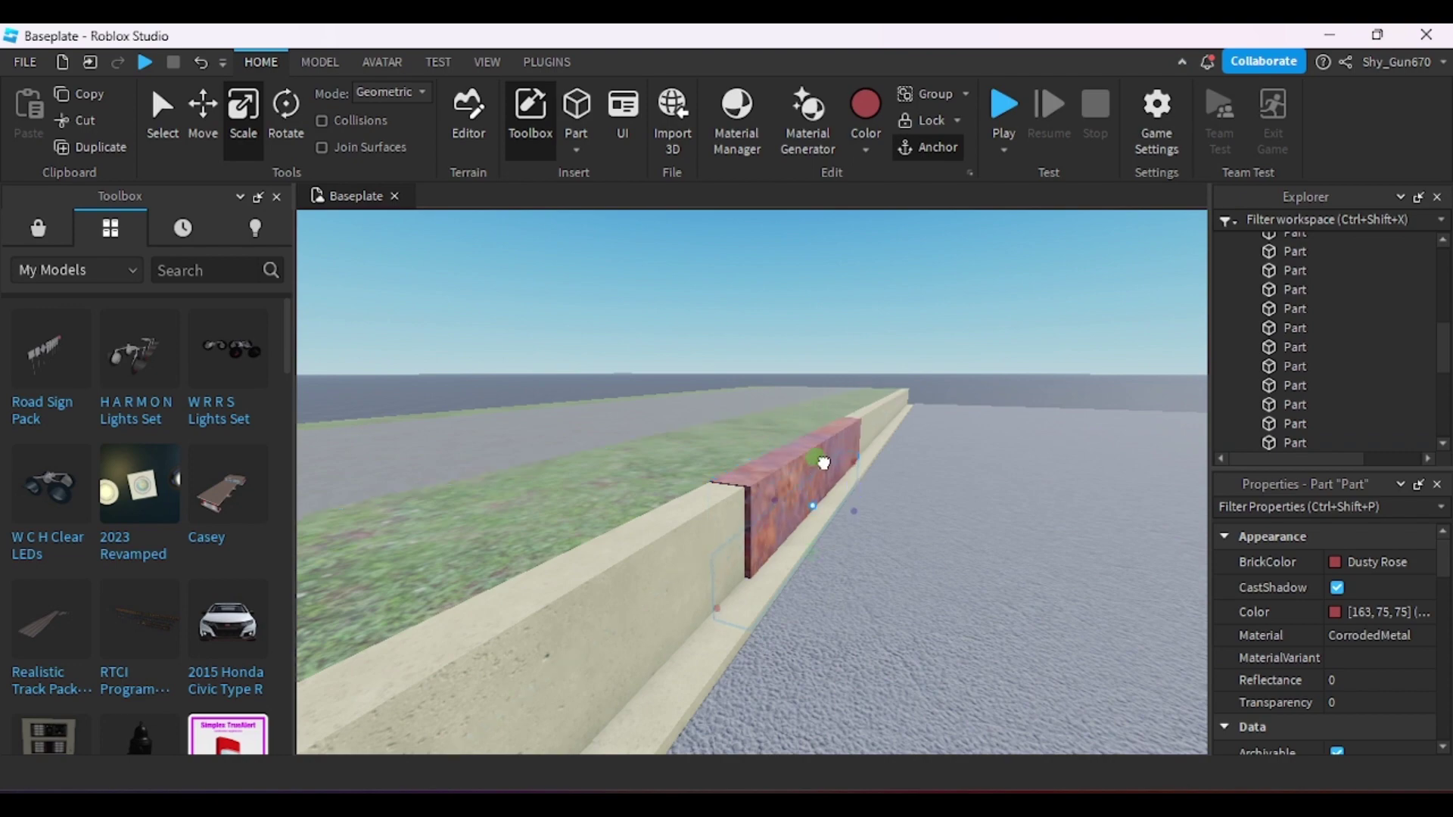
left_click_drag(853, 514, 877, 522)
right_click_drag(877, 522, 870, 528)
key("d")
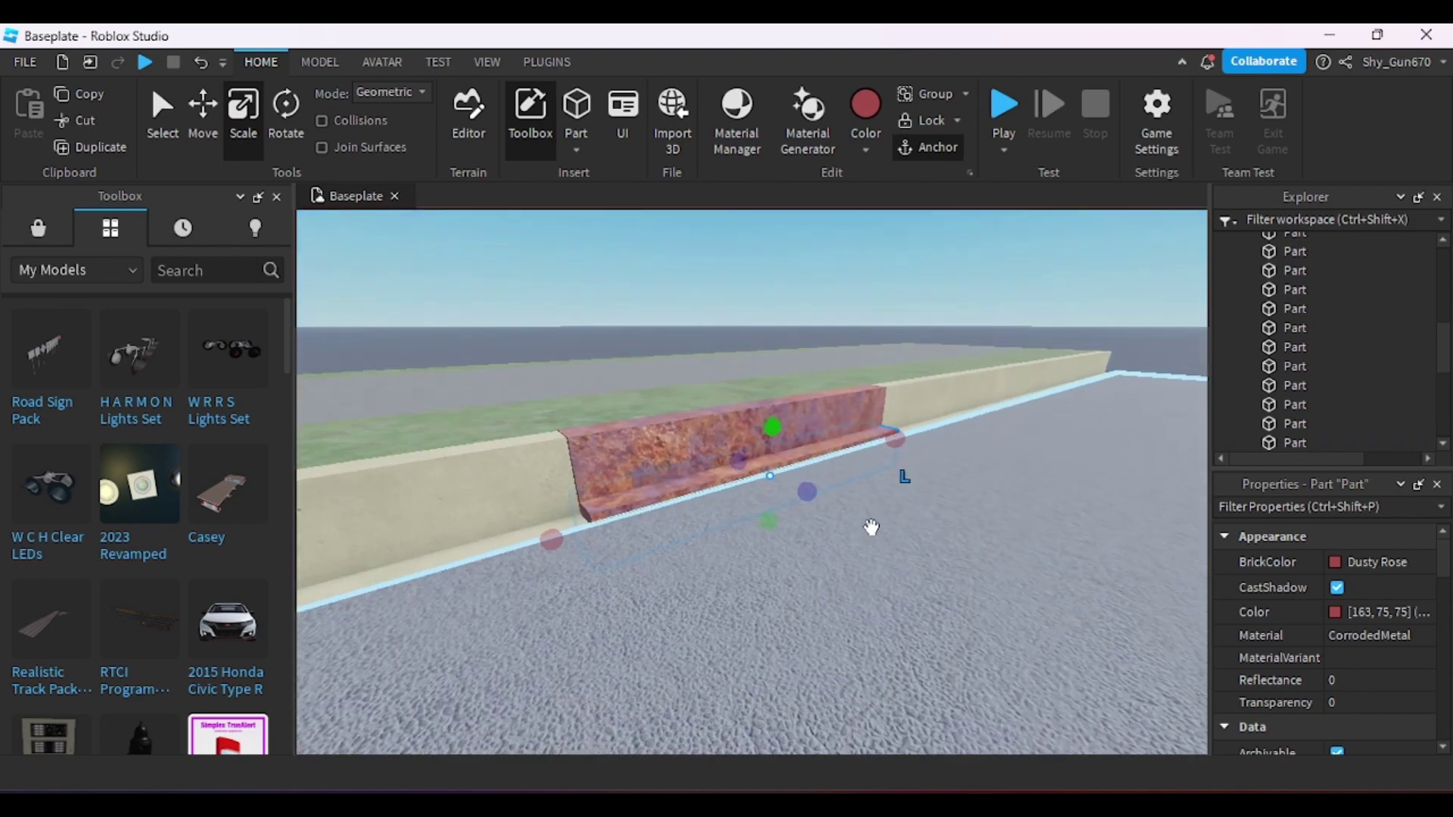
scroll(870, 528, "up", 3)
left_click_drag(779, 406, 765, 416)
- Box-select the two curb wall parts and focus the camera on them
key("w")
right_click_drag(765, 416, 765, 416)
key("s")
left_click_drag(722, 394, 823, 533)
key("f")
right_click_drag(822, 534, 822, 534)
- Turn the curb pieces 180° and move them to the road's right edge beside the grass
key("d")
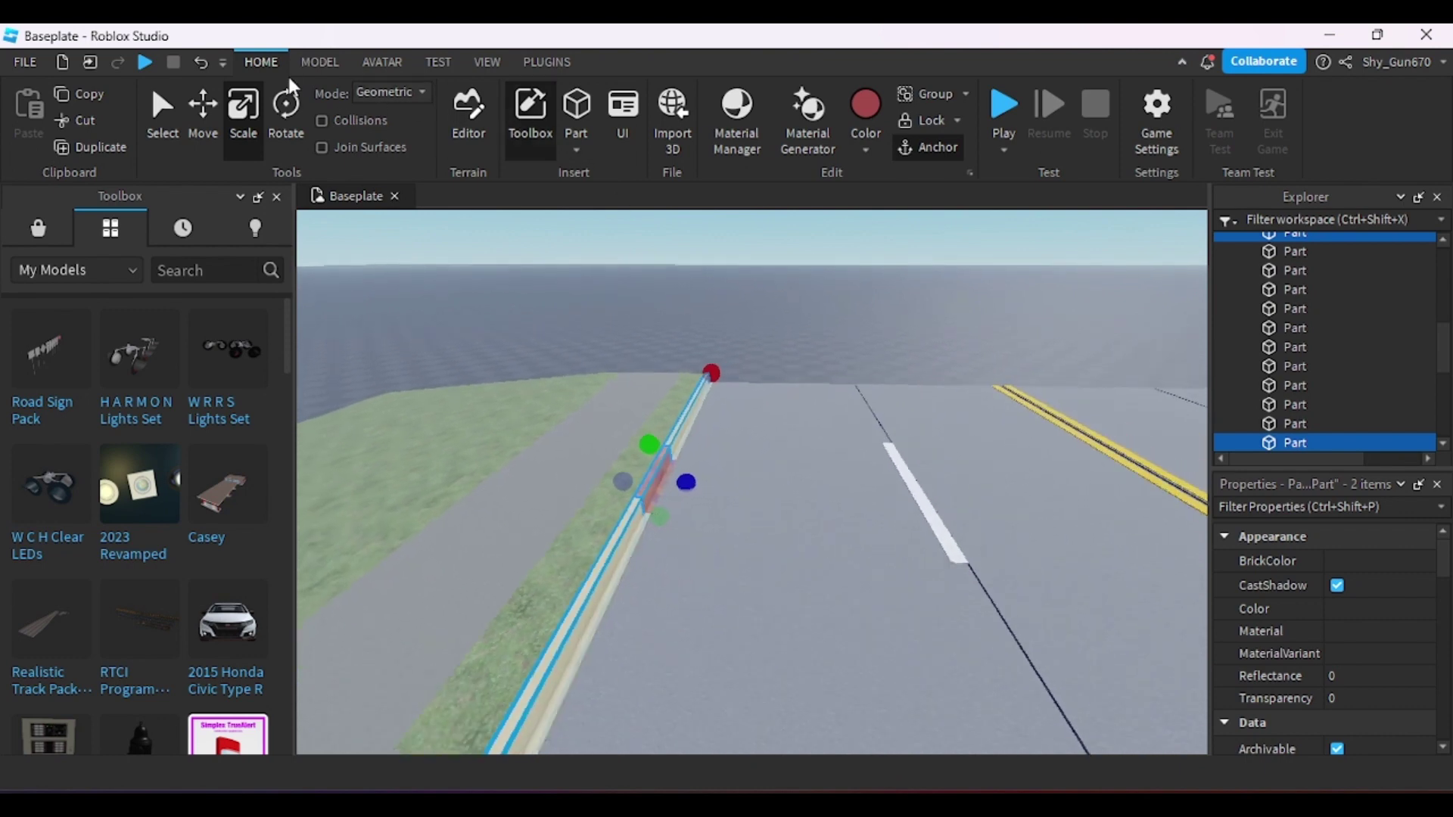
left_click(286, 110)
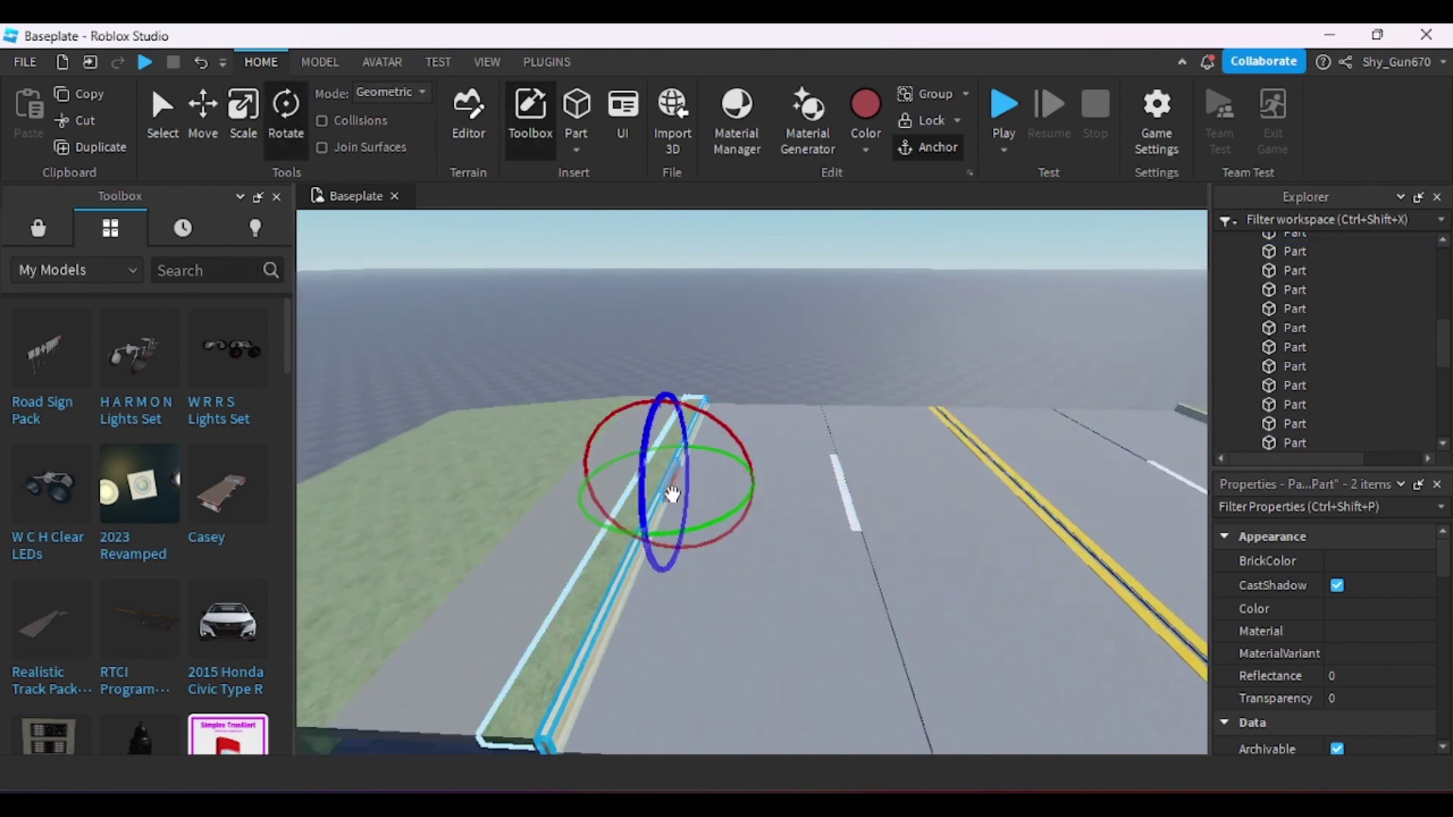
left_click_drag(729, 516, 457, 437)
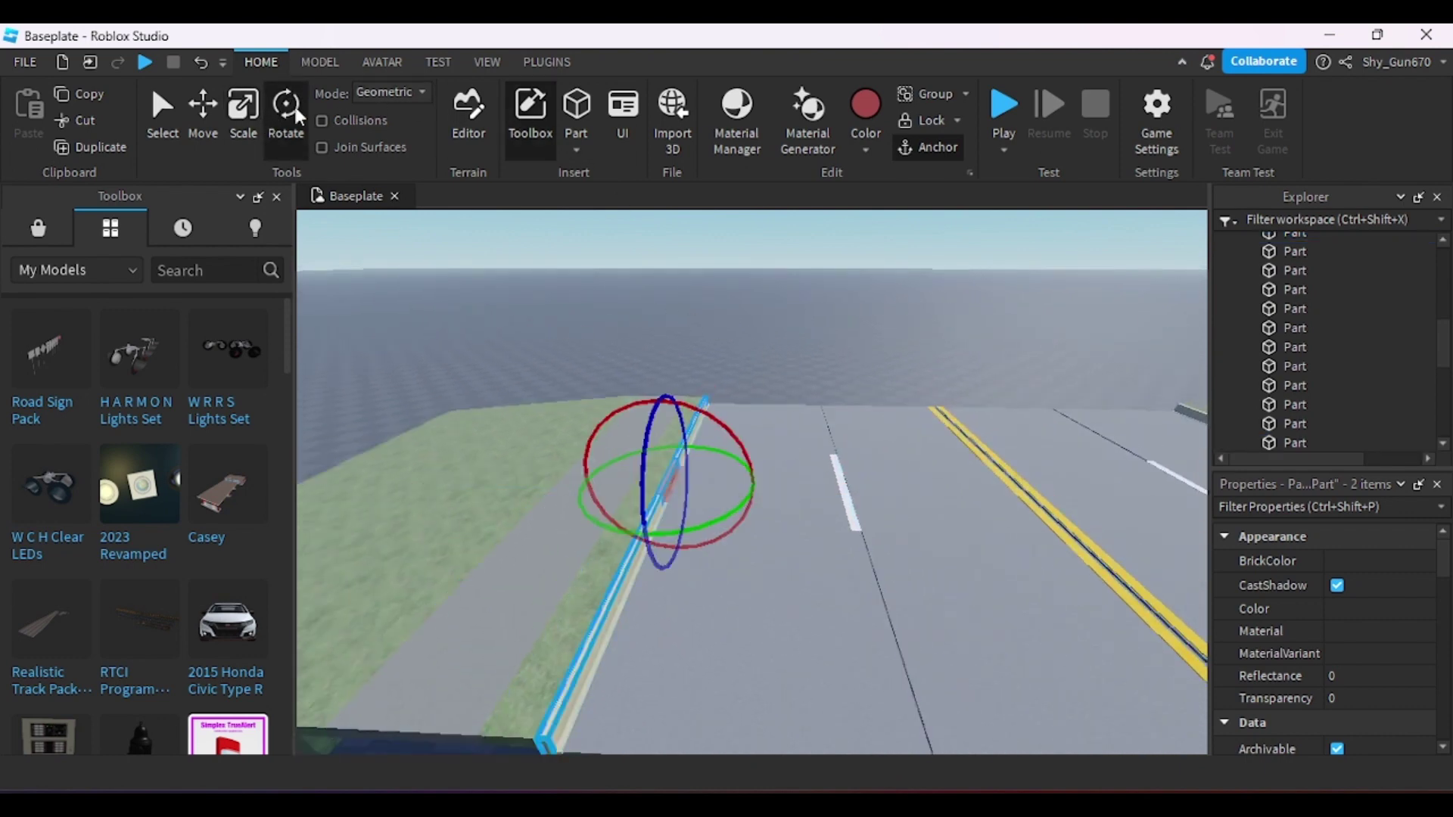
left_click(205, 107)
left_click_drag(760, 488, 874, 498)
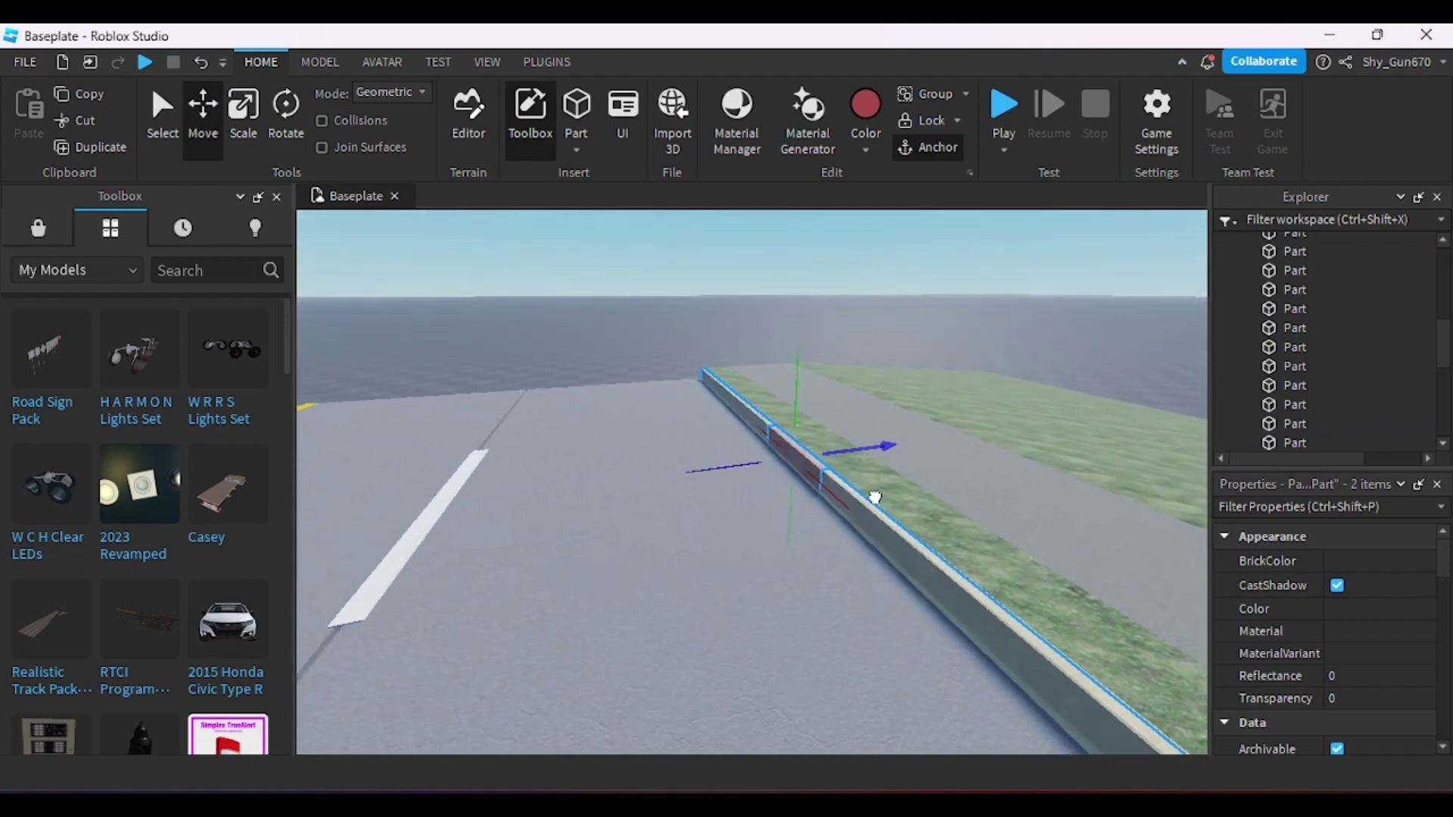
left_click(923, 353)
- Delete the extra concrete curb part
scroll(948, 498, "up", 2)
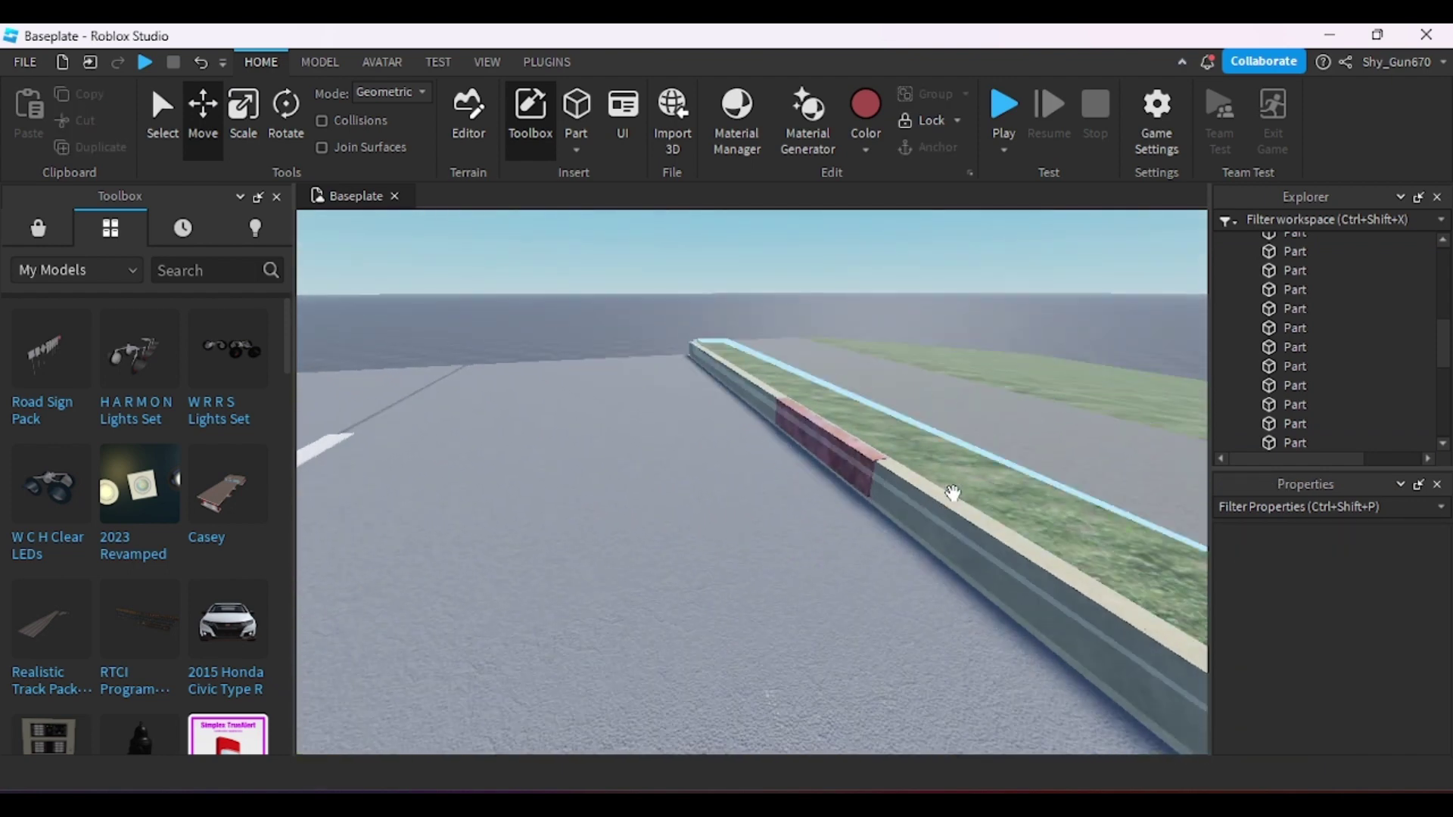
left_click(942, 497)
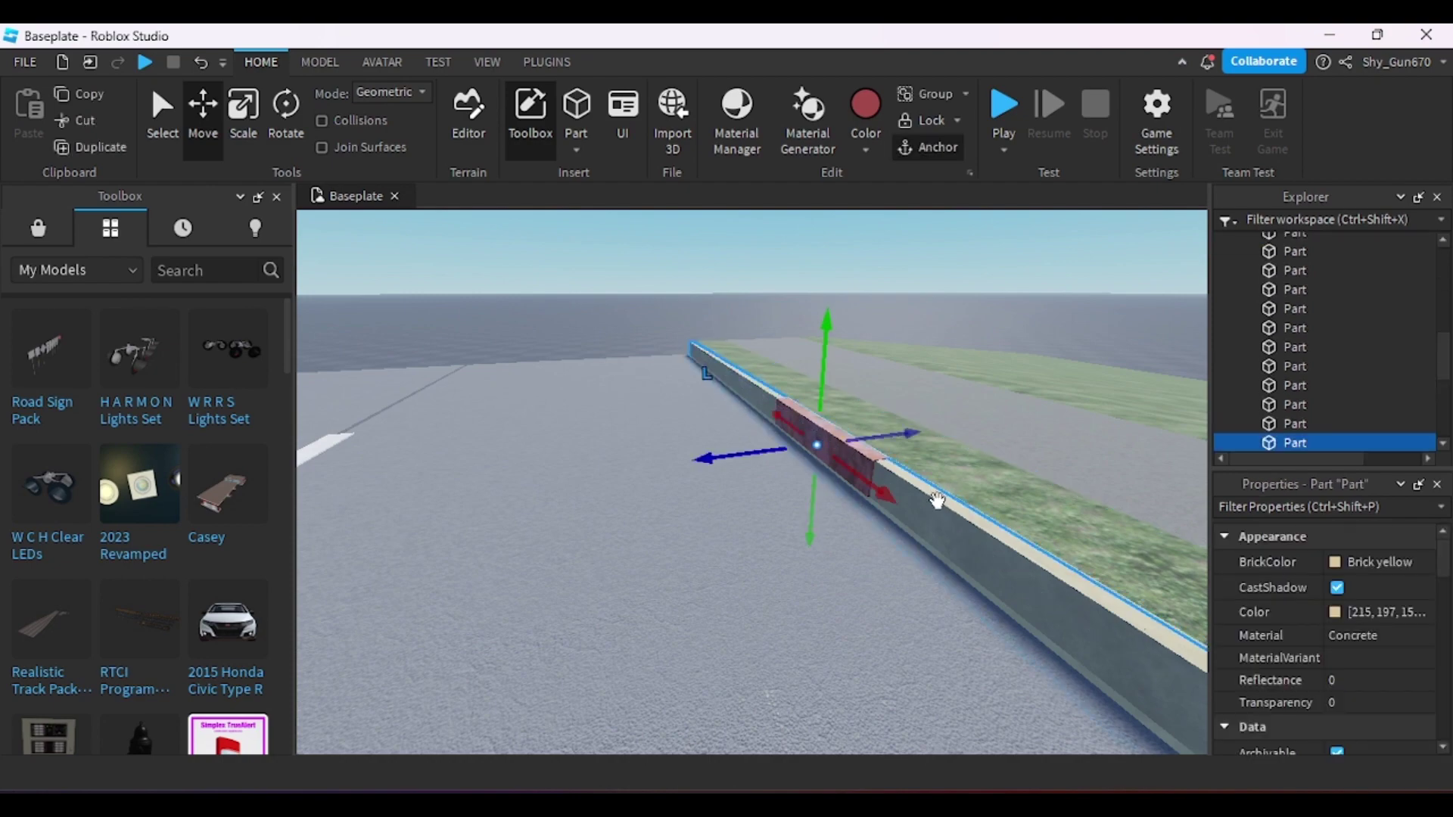
key("Delete")
scroll(938, 500, "up", 4)
- Nudge the Dusty Rose rusty part slightly to the right
left_click(789, 410)
right_click_drag(788, 410, 791, 405)
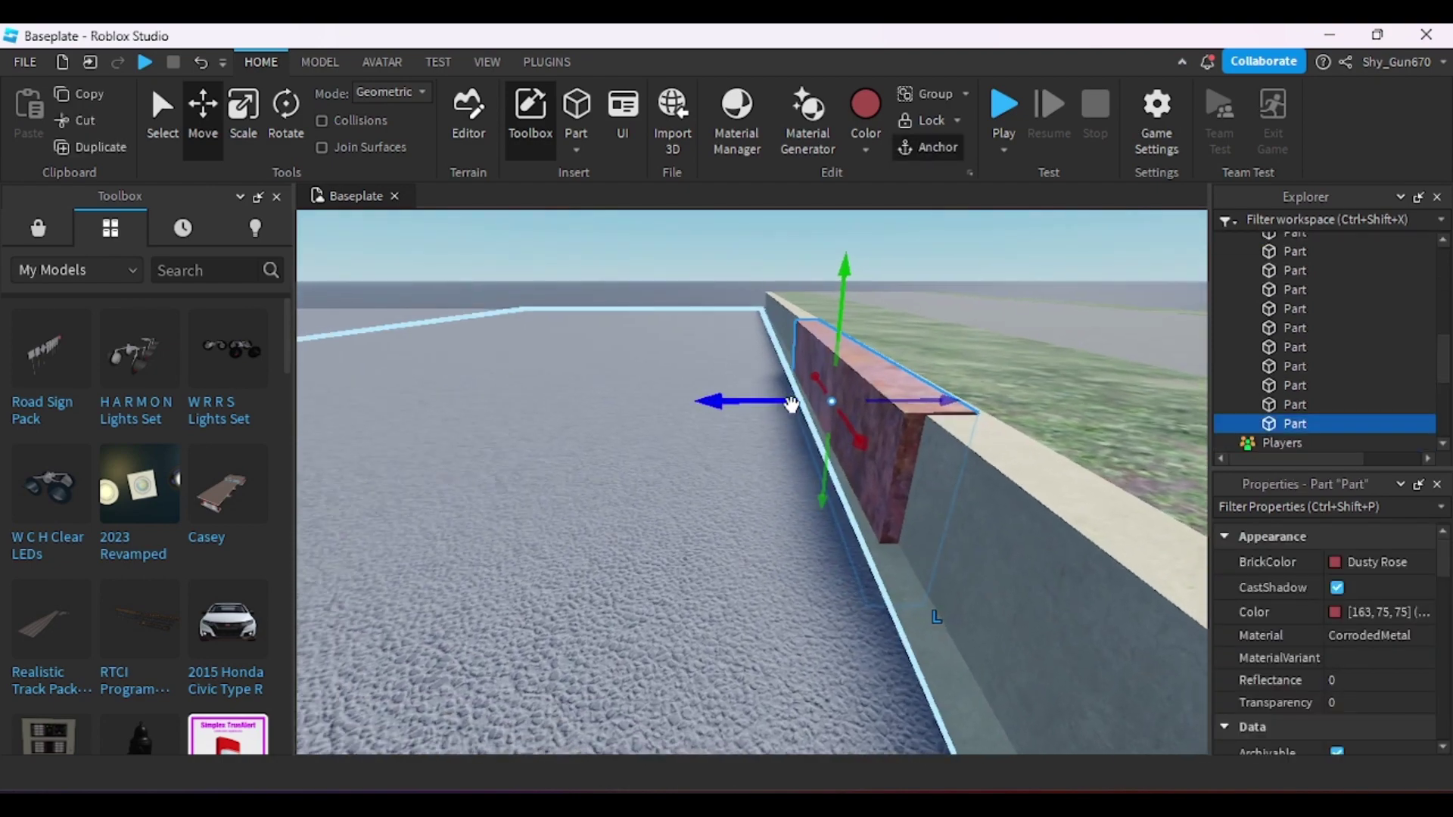
left_click_drag(791, 405, 800, 398)
right_click_drag(800, 398, 799, 396)
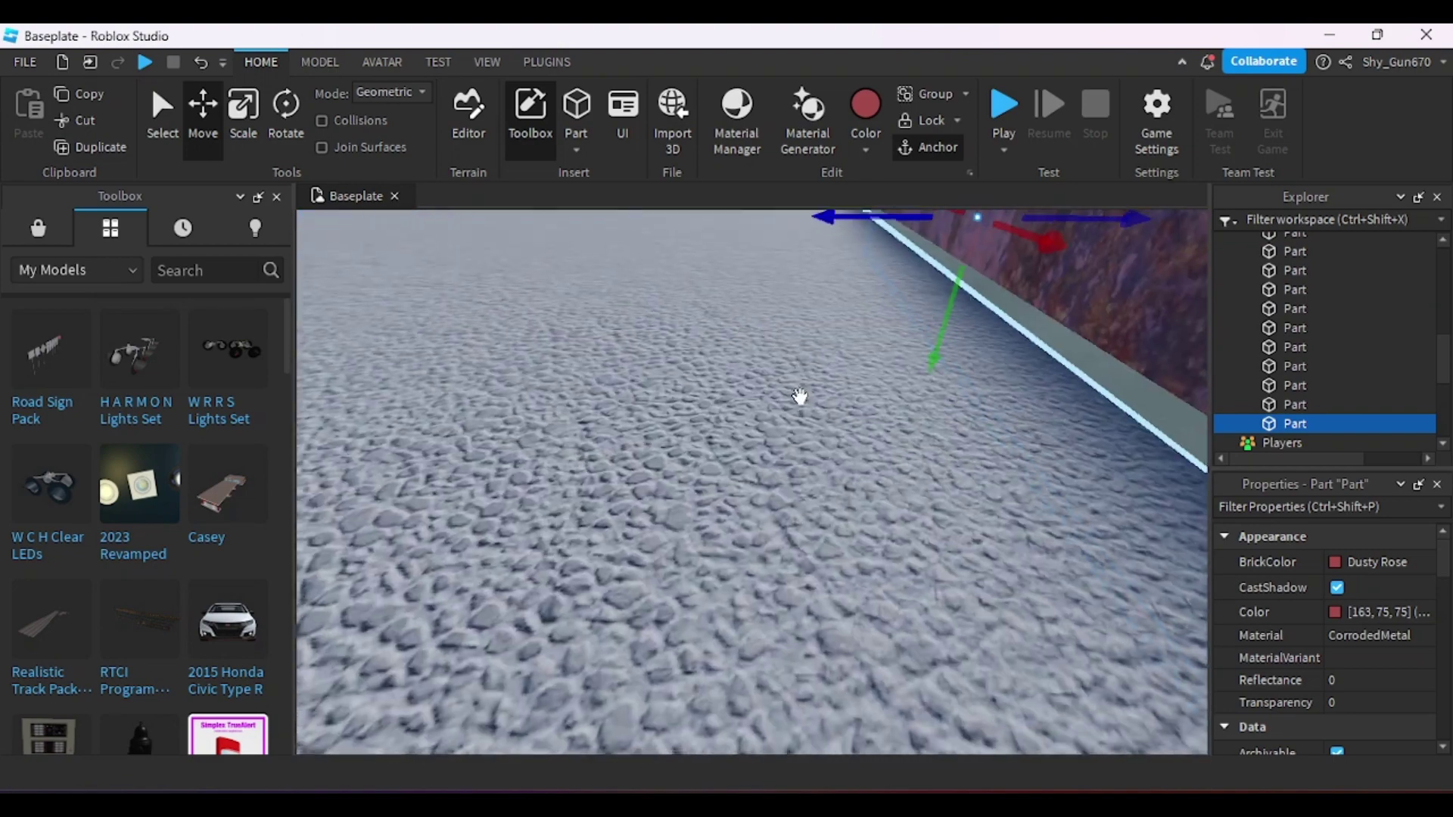
scroll(800, 398, "down", 10)
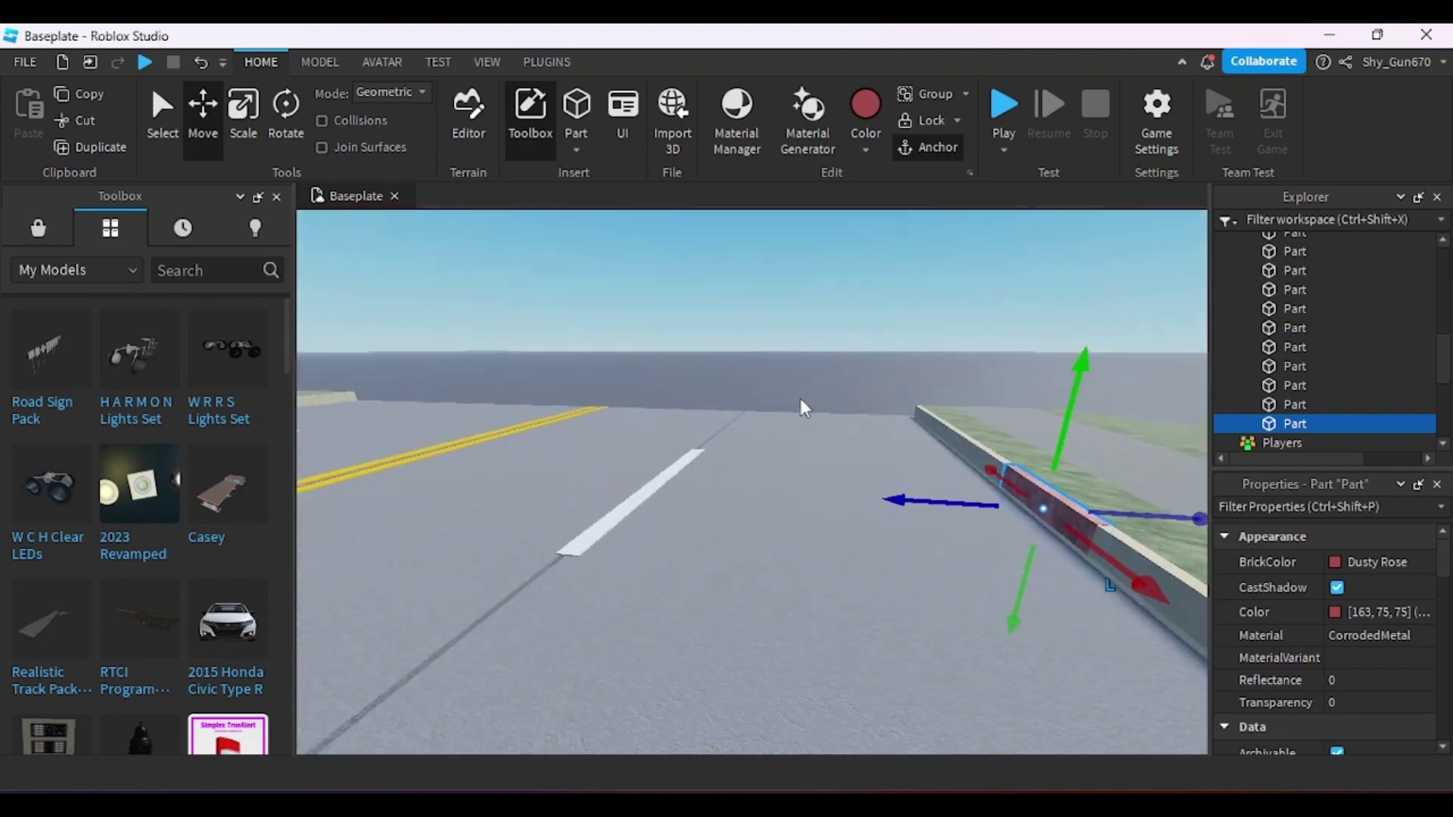
left_click(594, 334)
- Carry the rusty part across the road and set it onto the far curb
key("a")
right_click_drag(579, 364, 578, 365)
left_click(730, 486)
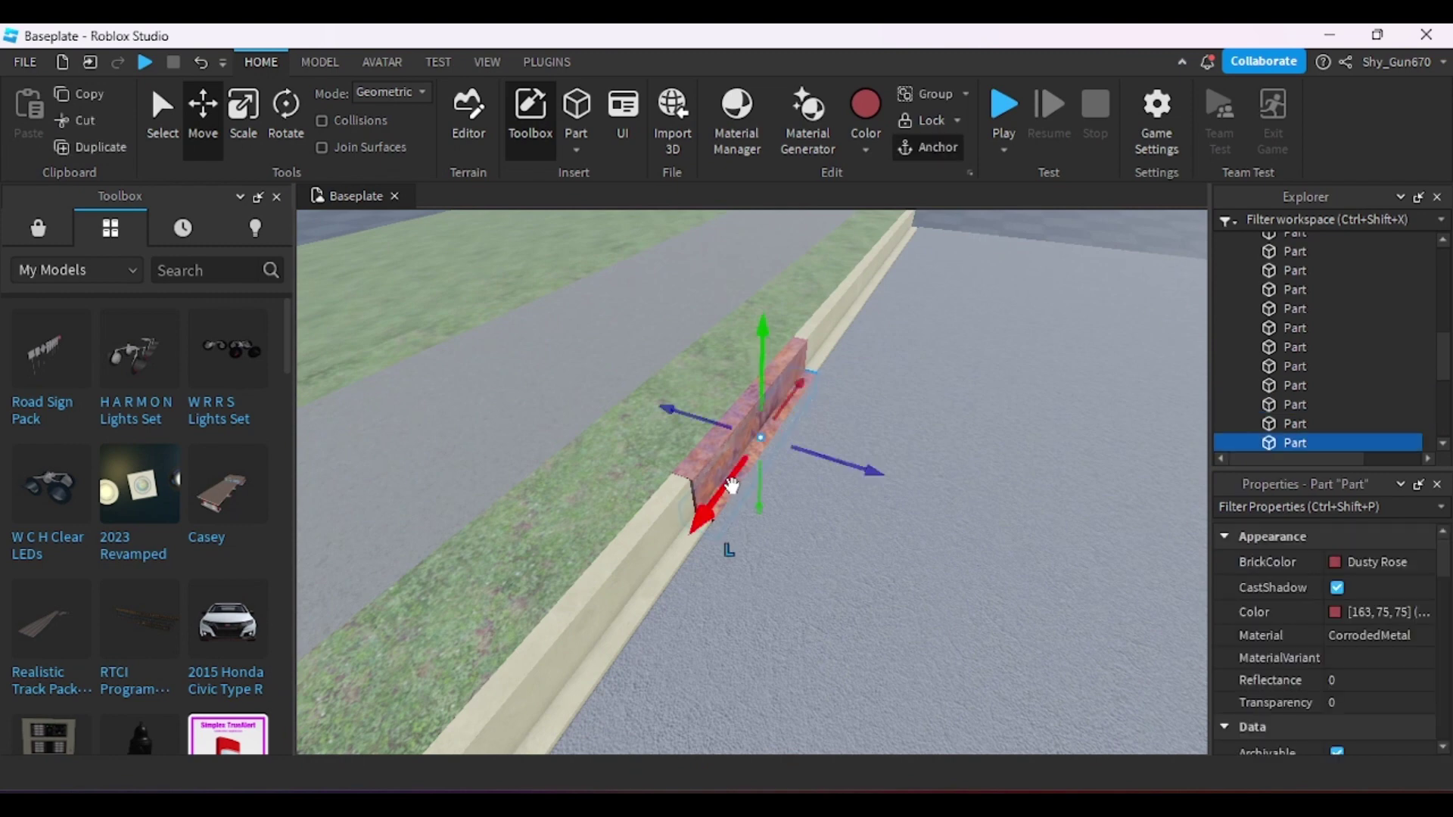
left_click_drag(810, 452, 1067, 490)
key("d")
right_click_drag(1067, 491, 1067, 491)
left_click_drag(1067, 490, 1066, 491)
right_click_drag(1067, 490, 1066, 491)
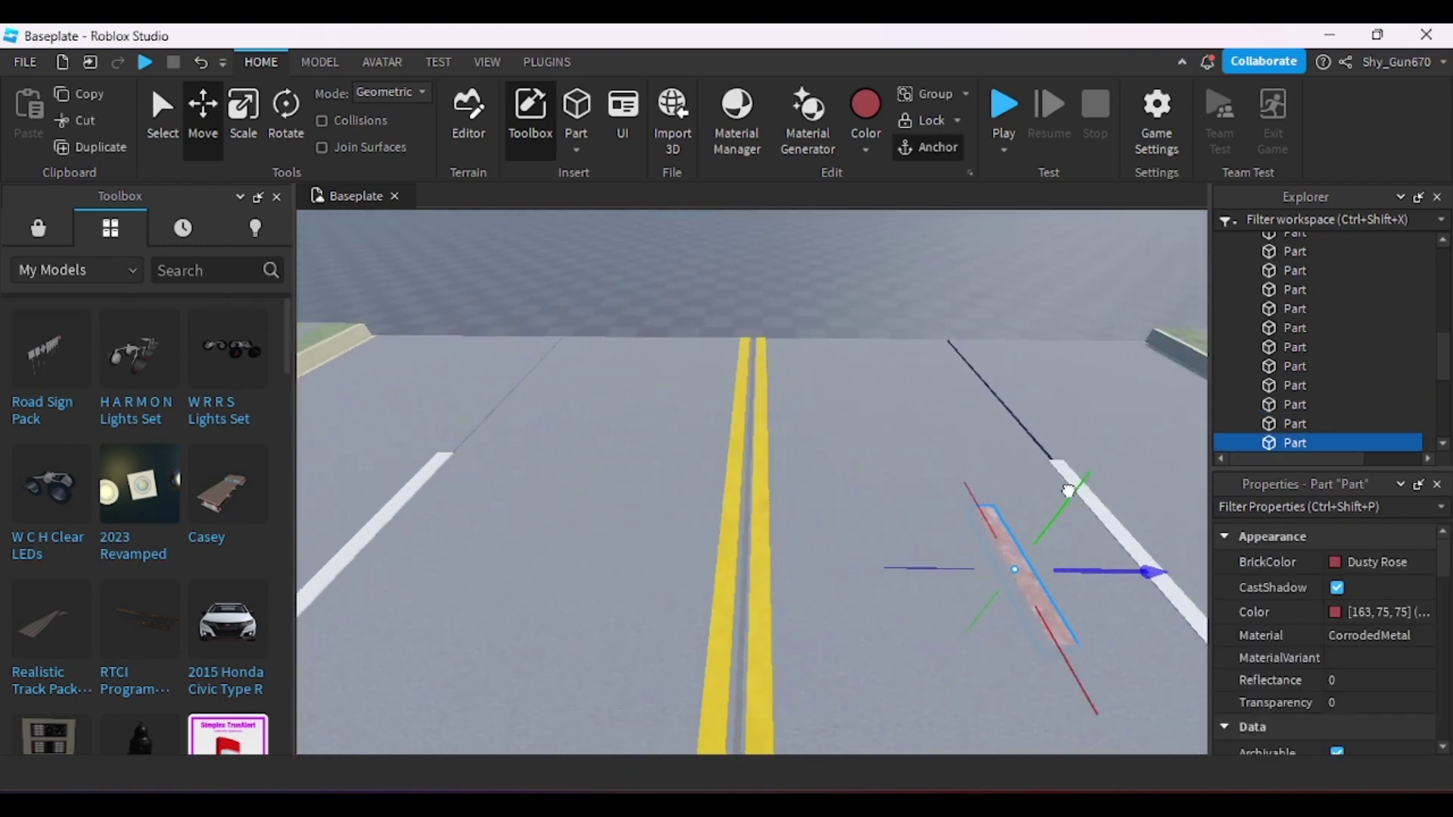
left_click_drag(1067, 491, 1066, 491)
right_click_drag(1067, 491, 1067, 491)
key("d")
left_click_drag(1067, 491, 1063, 494)
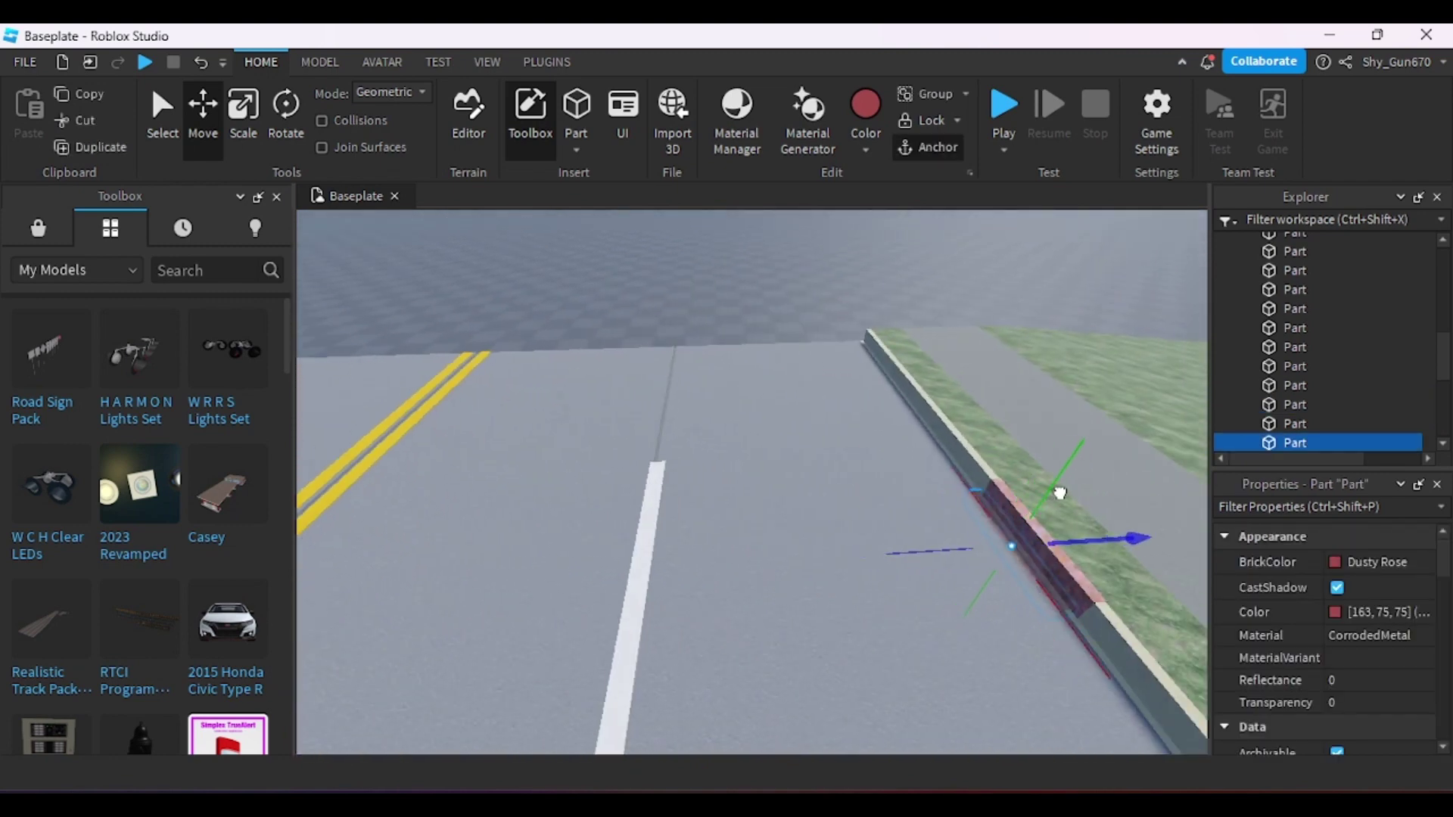
key("f")
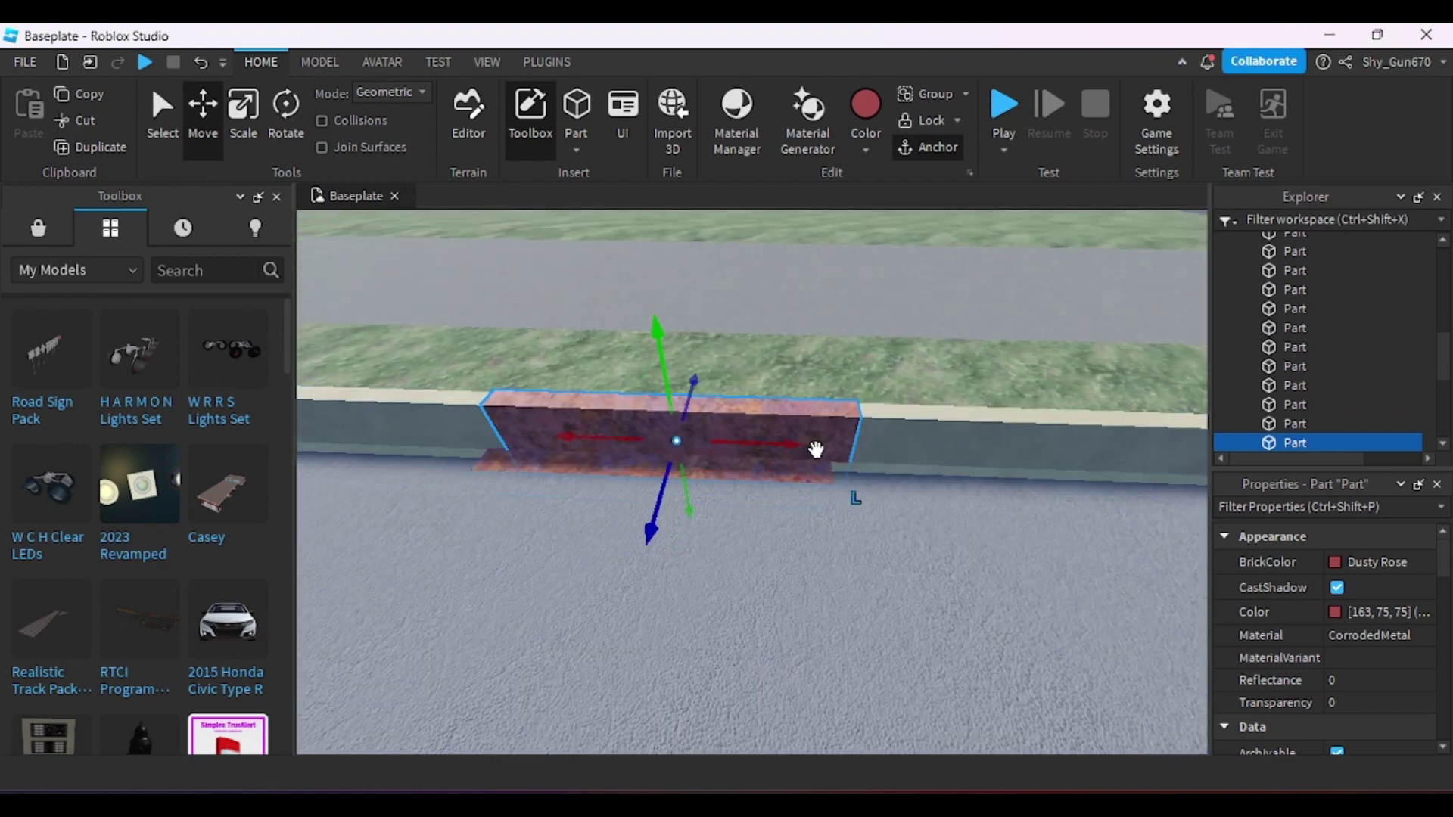
- Fine-tune the rusty part's position along the curb
left_click_drag(795, 438, 785, 439)
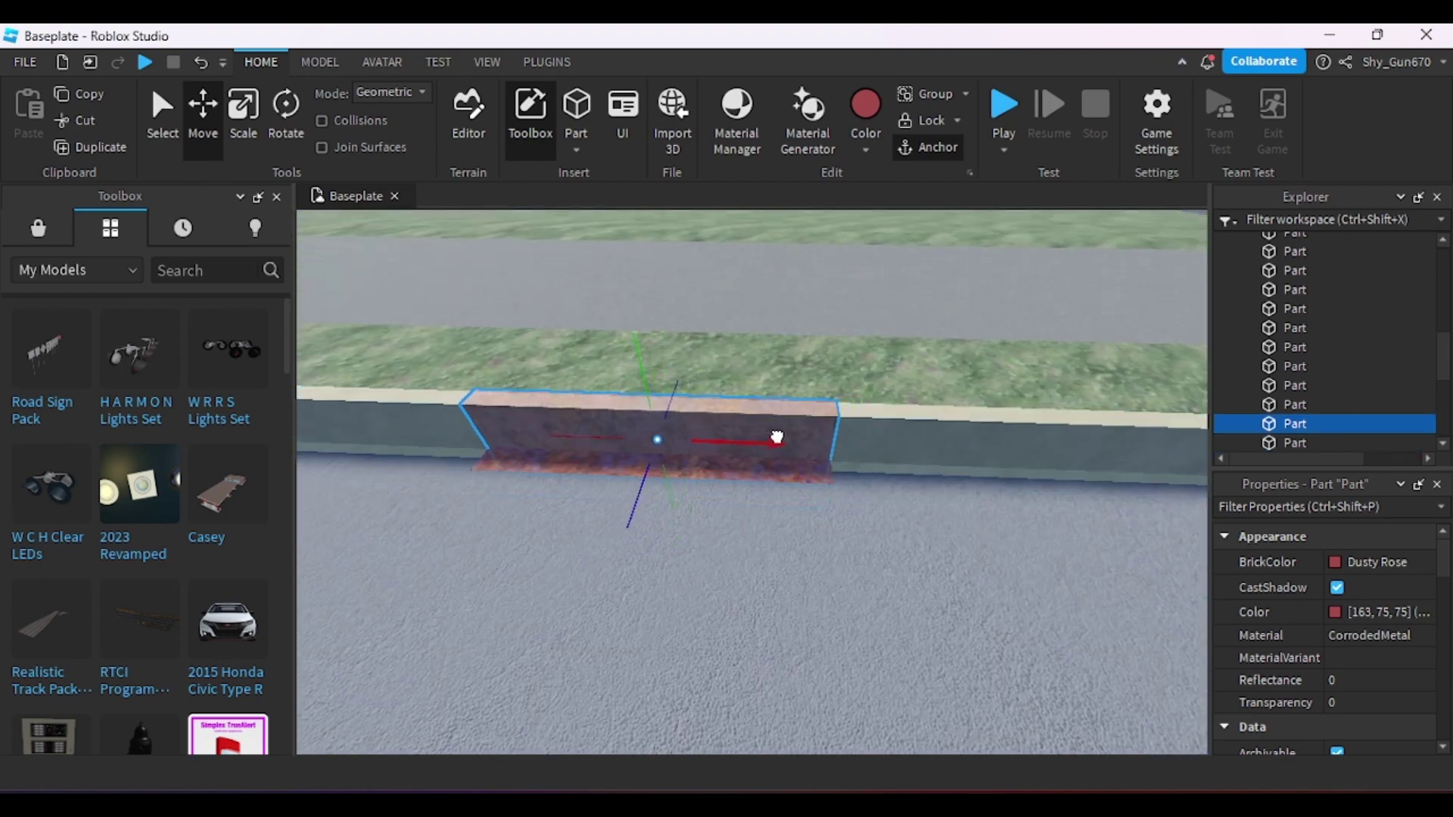
left_click_drag(772, 438, 773, 439)
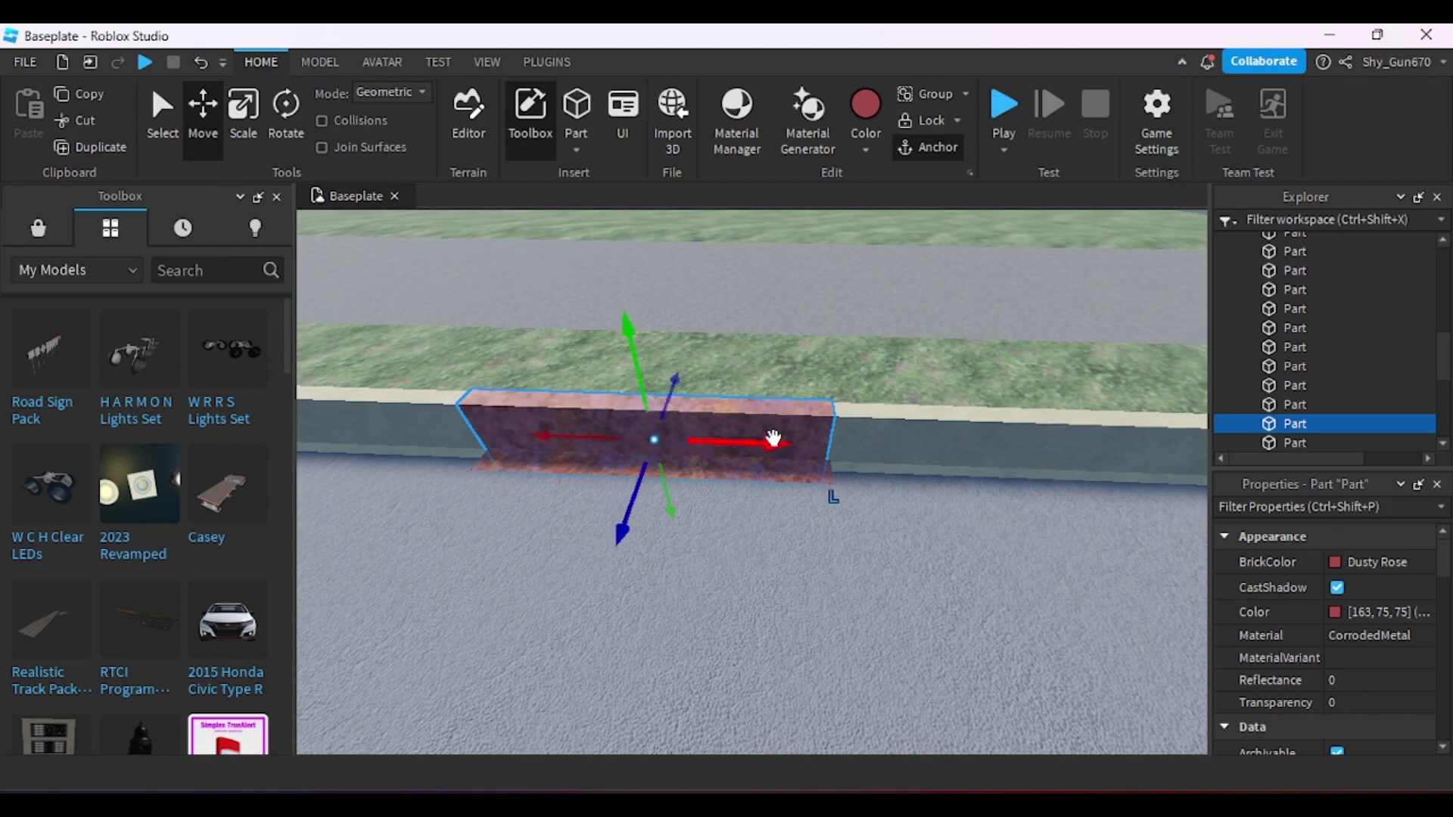
right_click_drag(773, 438, 827, 436)
left_click_drag(862, 504, 858, 500)
scroll(856, 488, "down", 5)
left_click(802, 259)
- Box-select all 25 road parts and group them into one model
right_click_drag(802, 259, 781, 285)
scroll(757, 303, "down", 6)
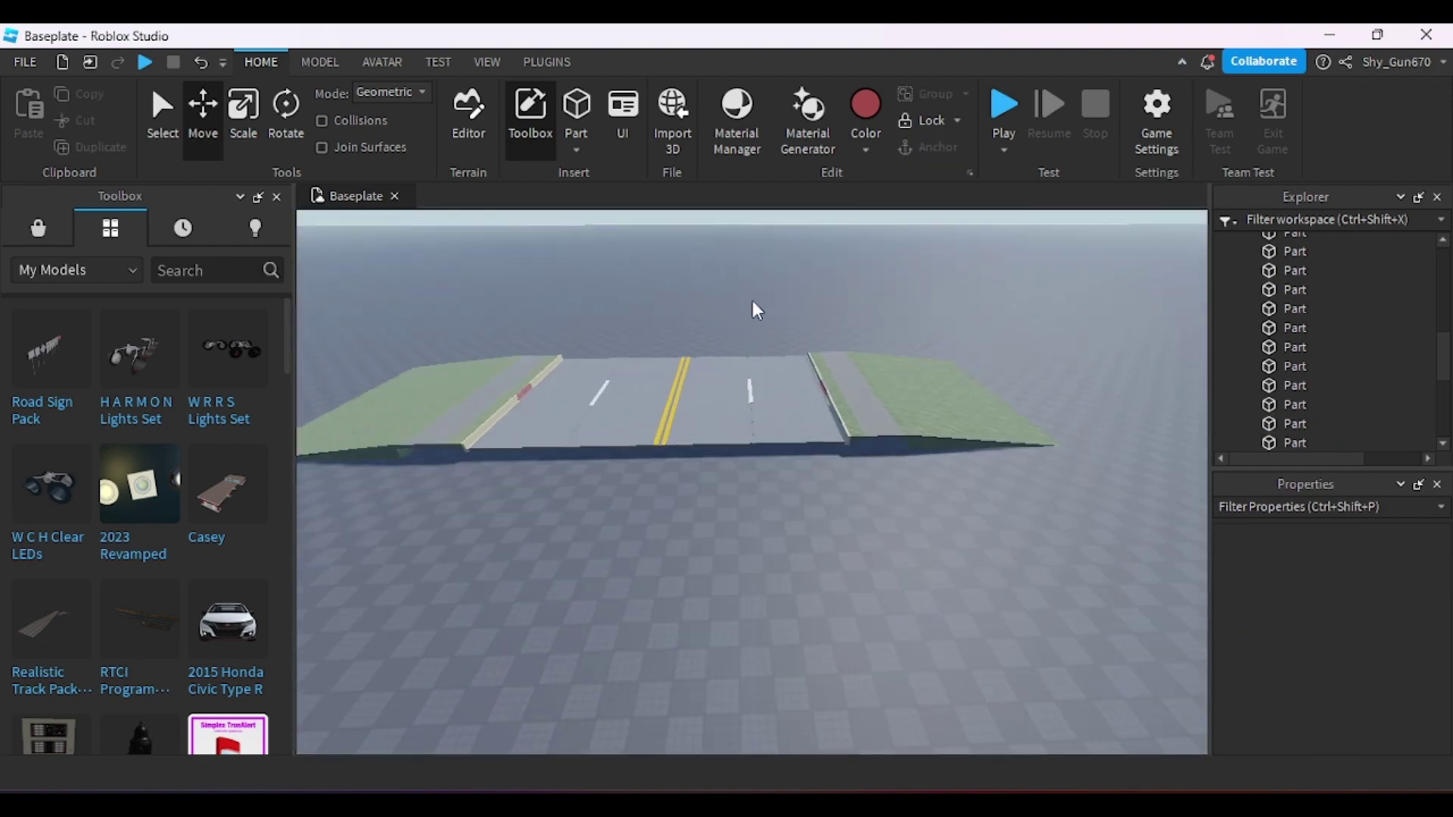
left_click_drag(429, 347, 1038, 410)
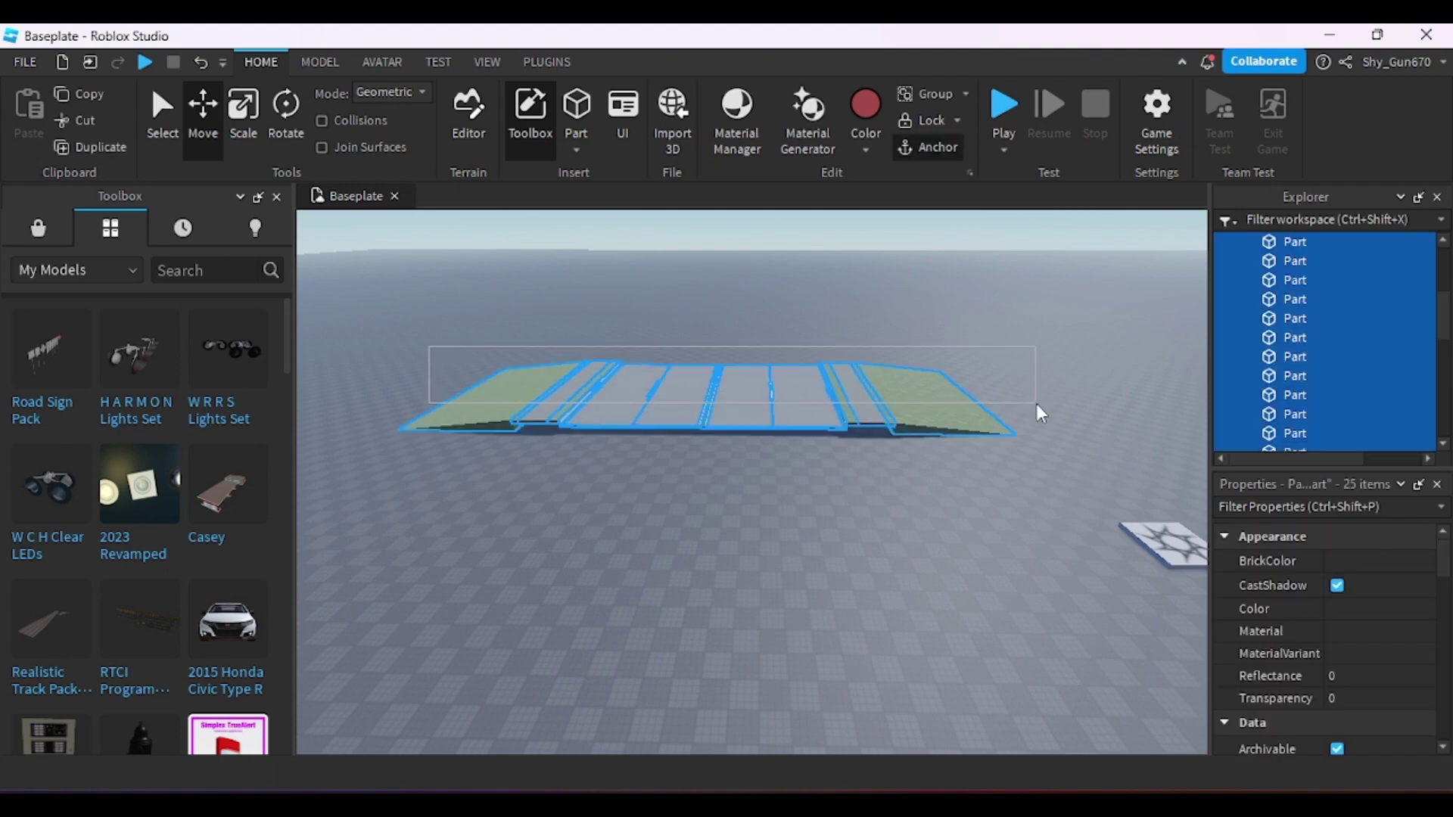
right_click(1037, 413)
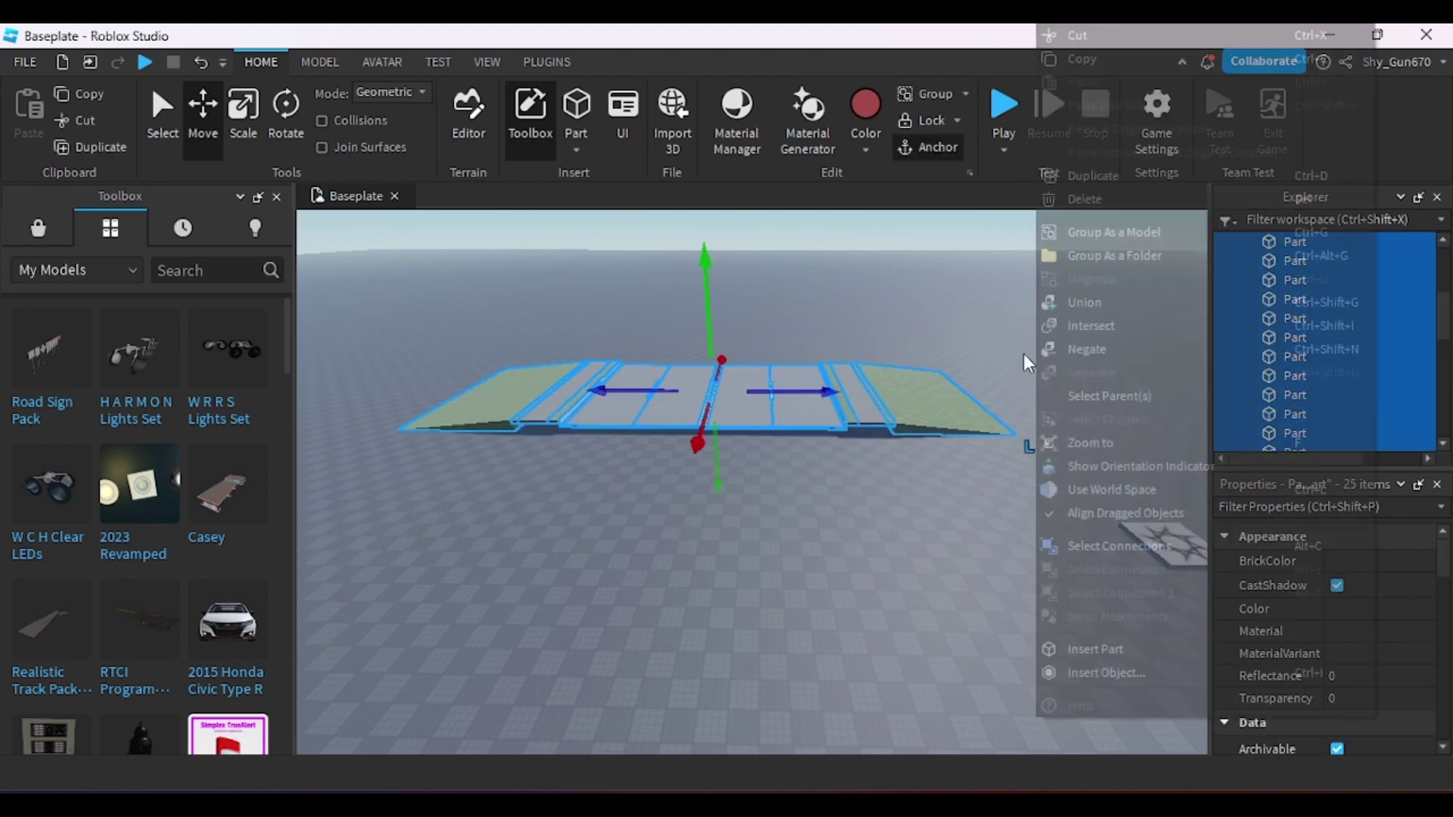
left_click(1115, 227)
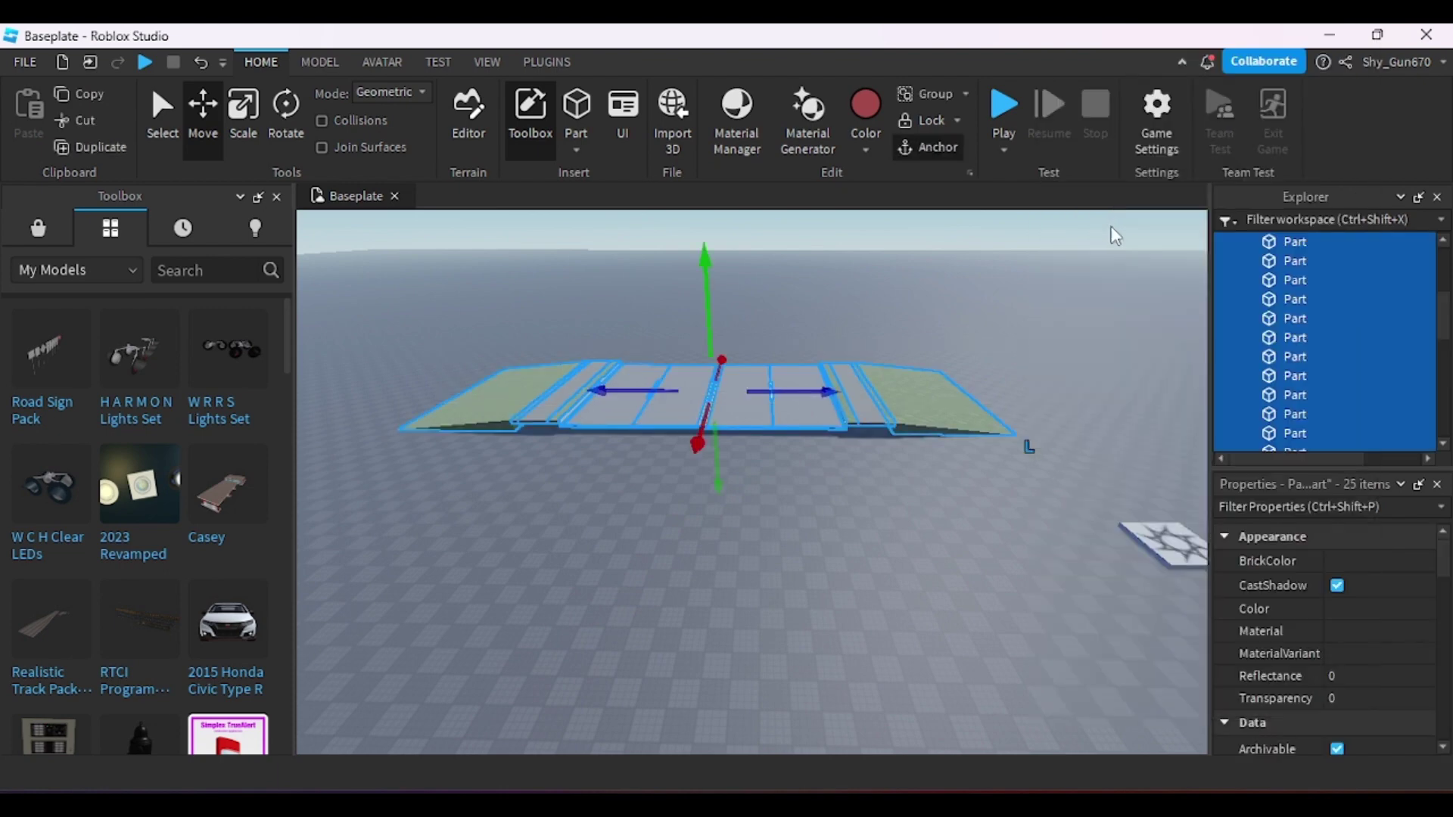
- Name the road model HighWAY and bring up the I-94 Street View in Chrome
left_click(934, 388)
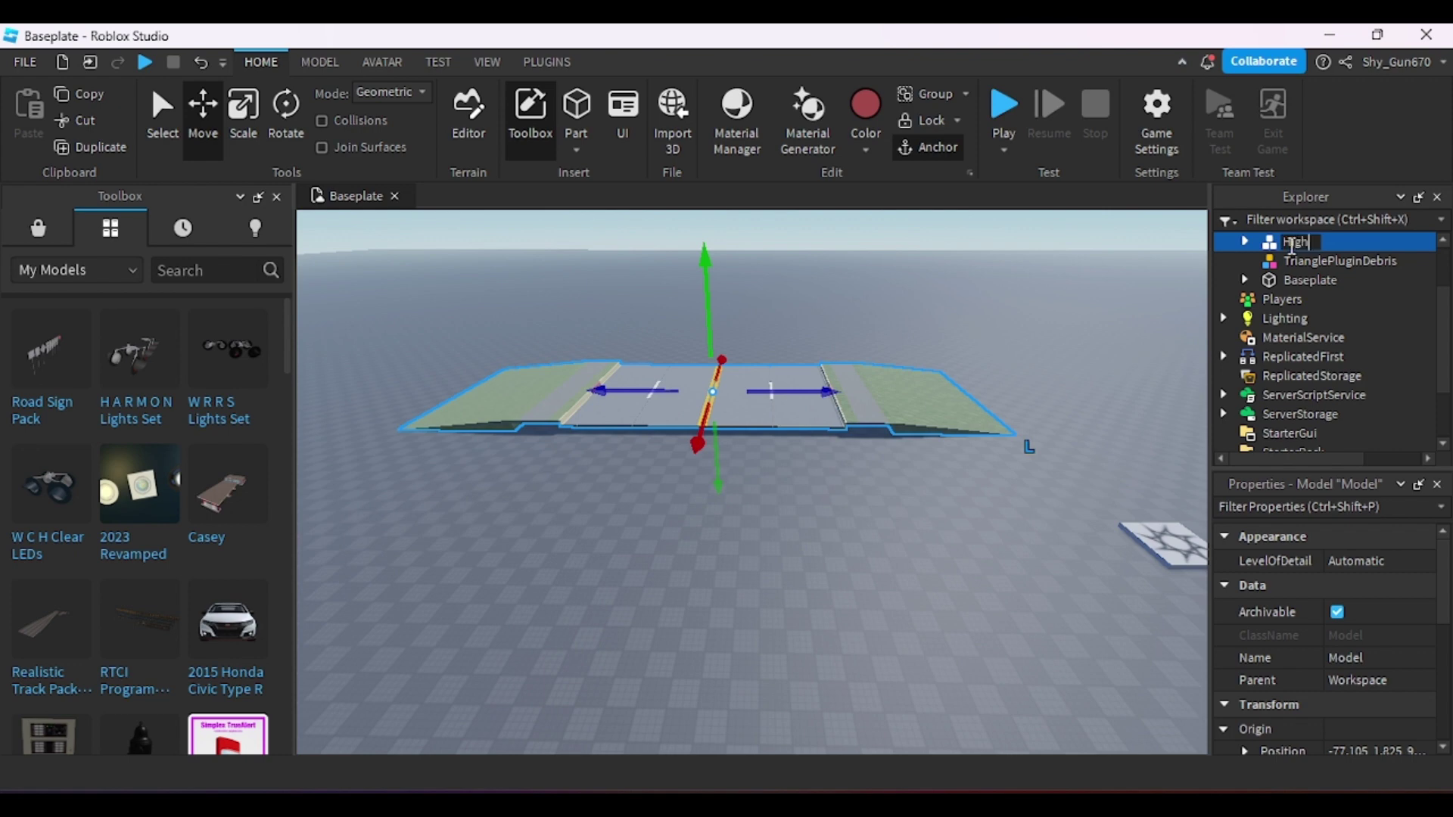
left_click(1097, 341)
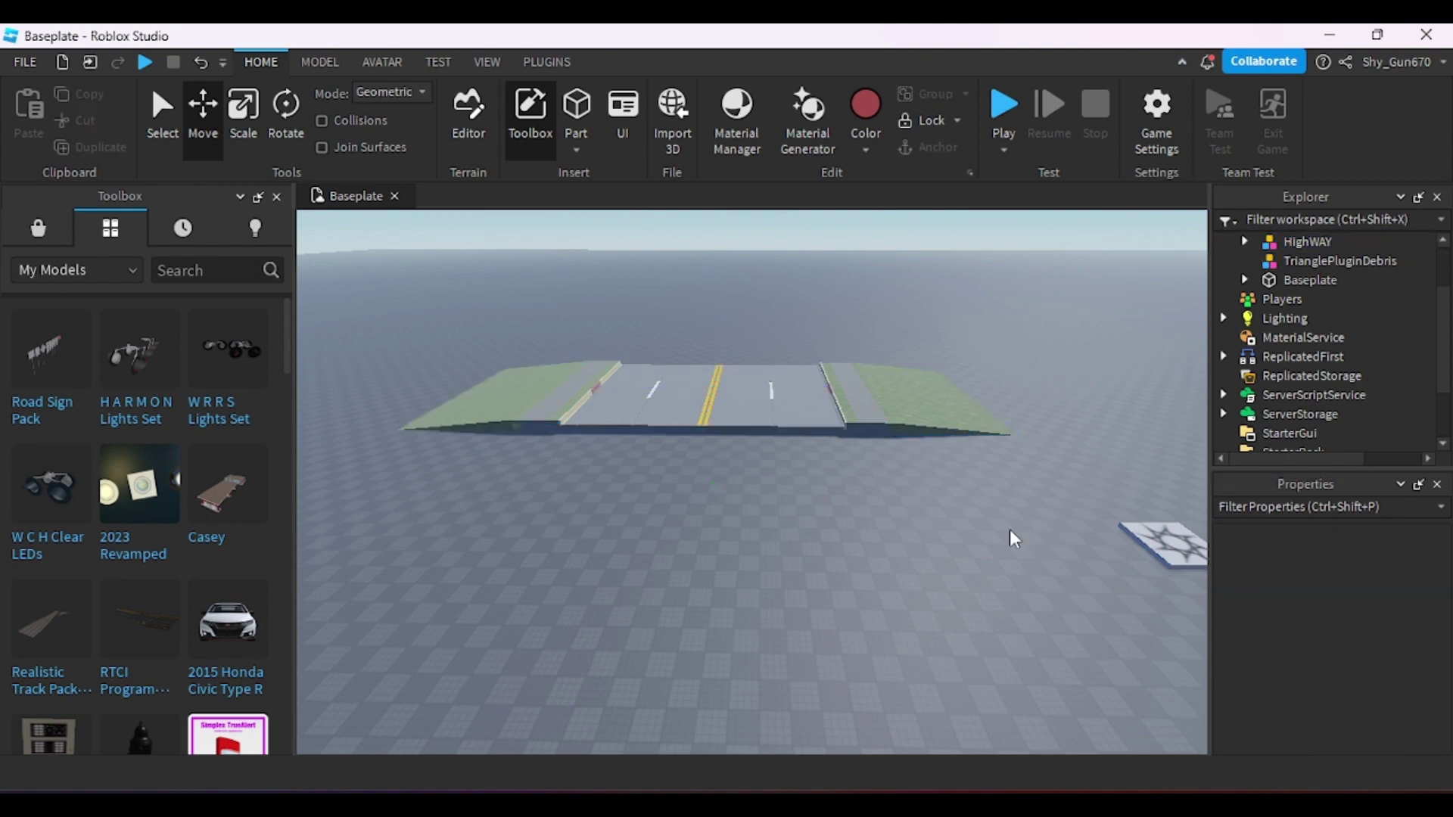
left_click(906, 779)
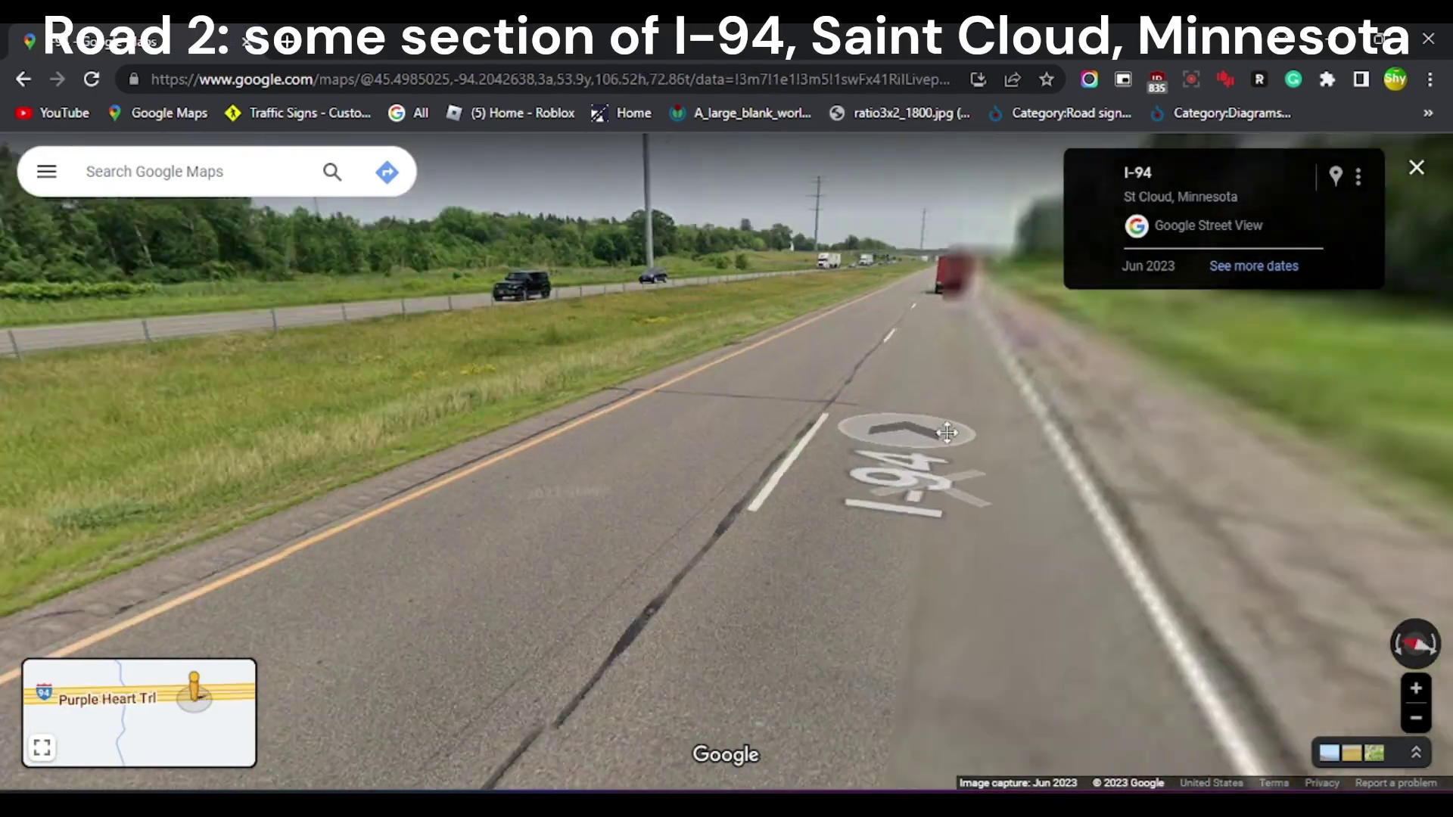
- Advance two panoramas along I-94, looking toward the right-hand shoulder and edge lines
left_click_drag(948, 433, 733, 459)
scroll(812, 444, "up", 3)
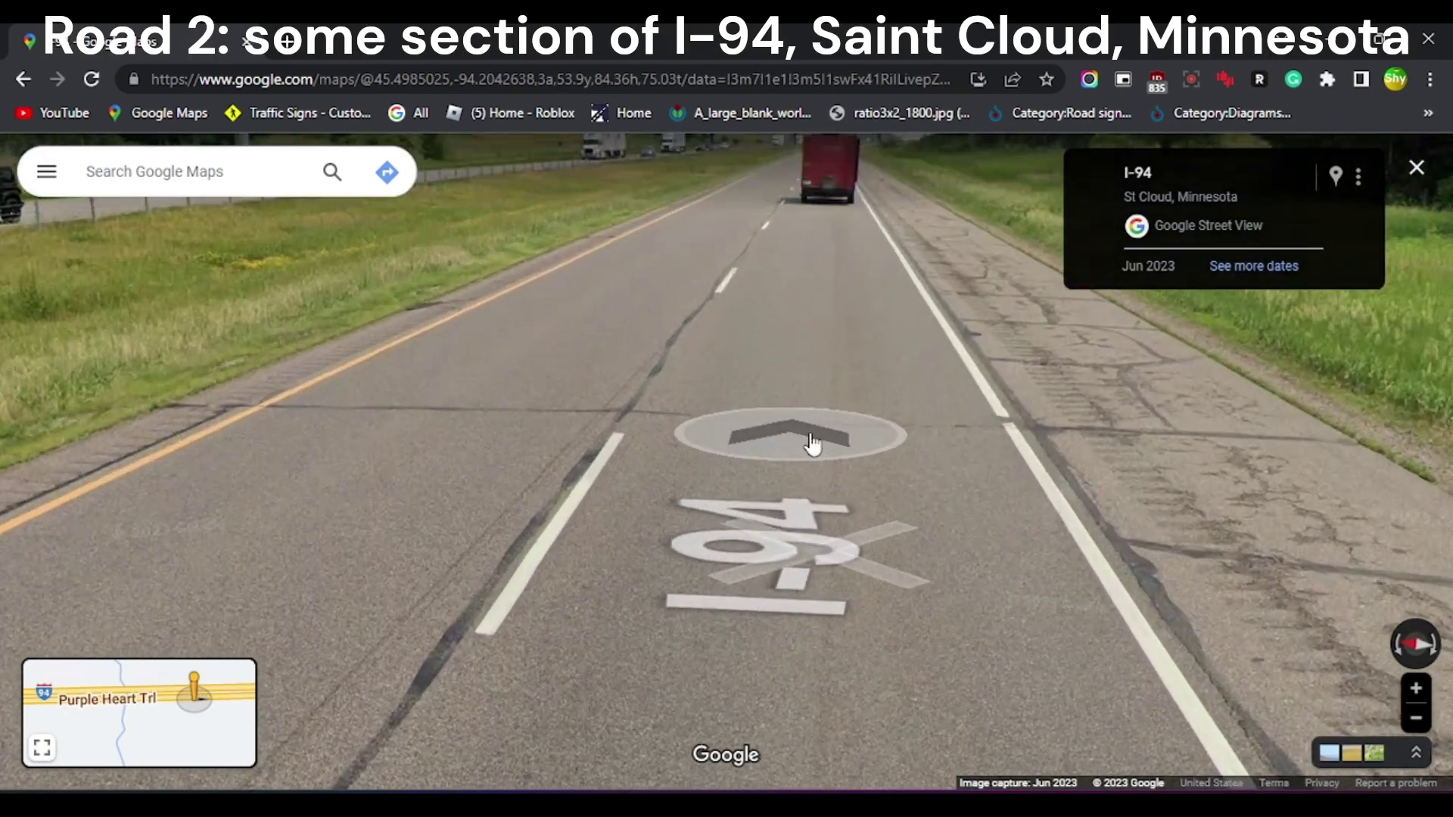
left_click(812, 444)
scroll(864, 401, "down", 4)
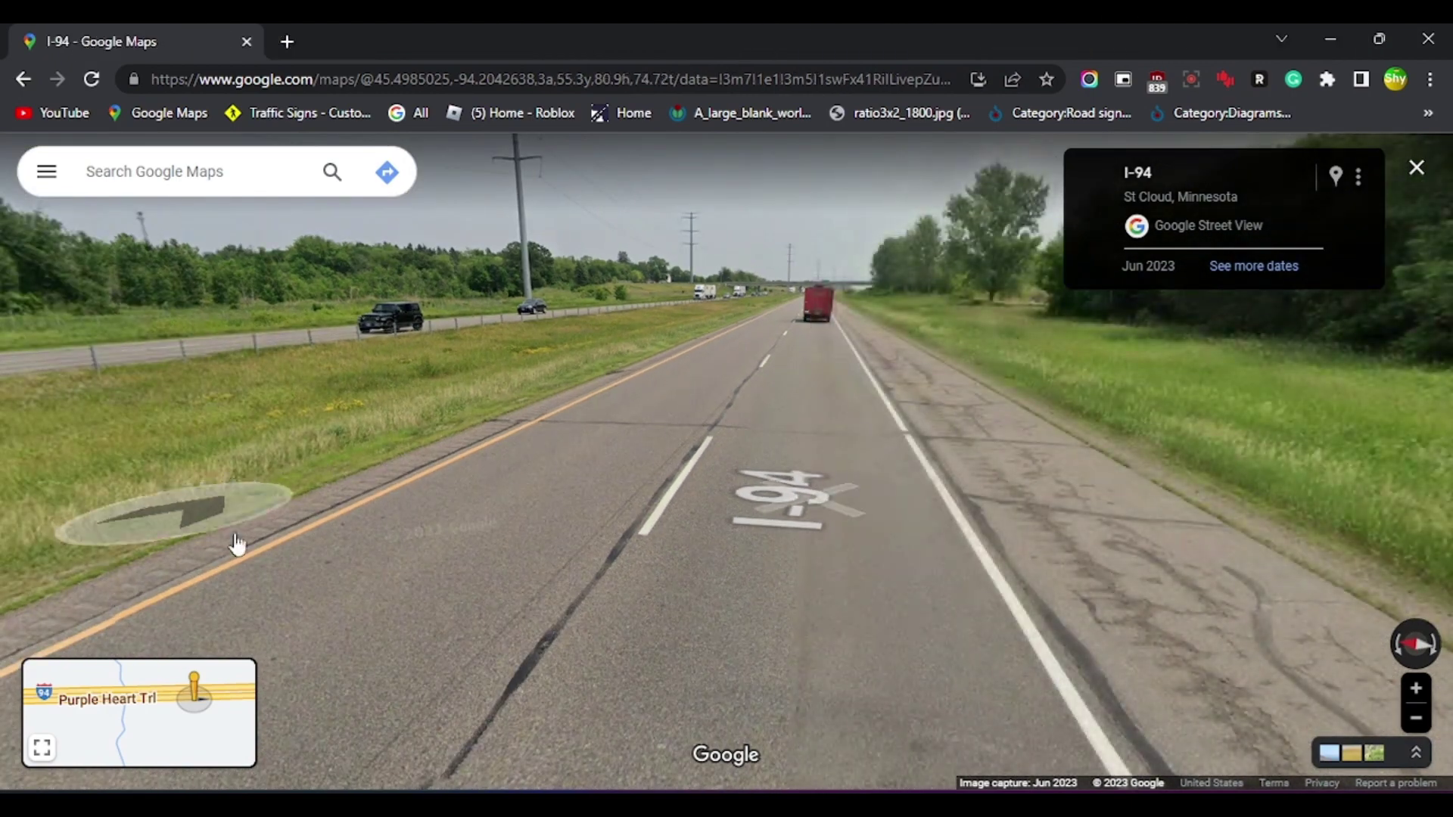
scroll(1237, 404, "up", 5)
left_click_drag(741, 295, 1379, 395)
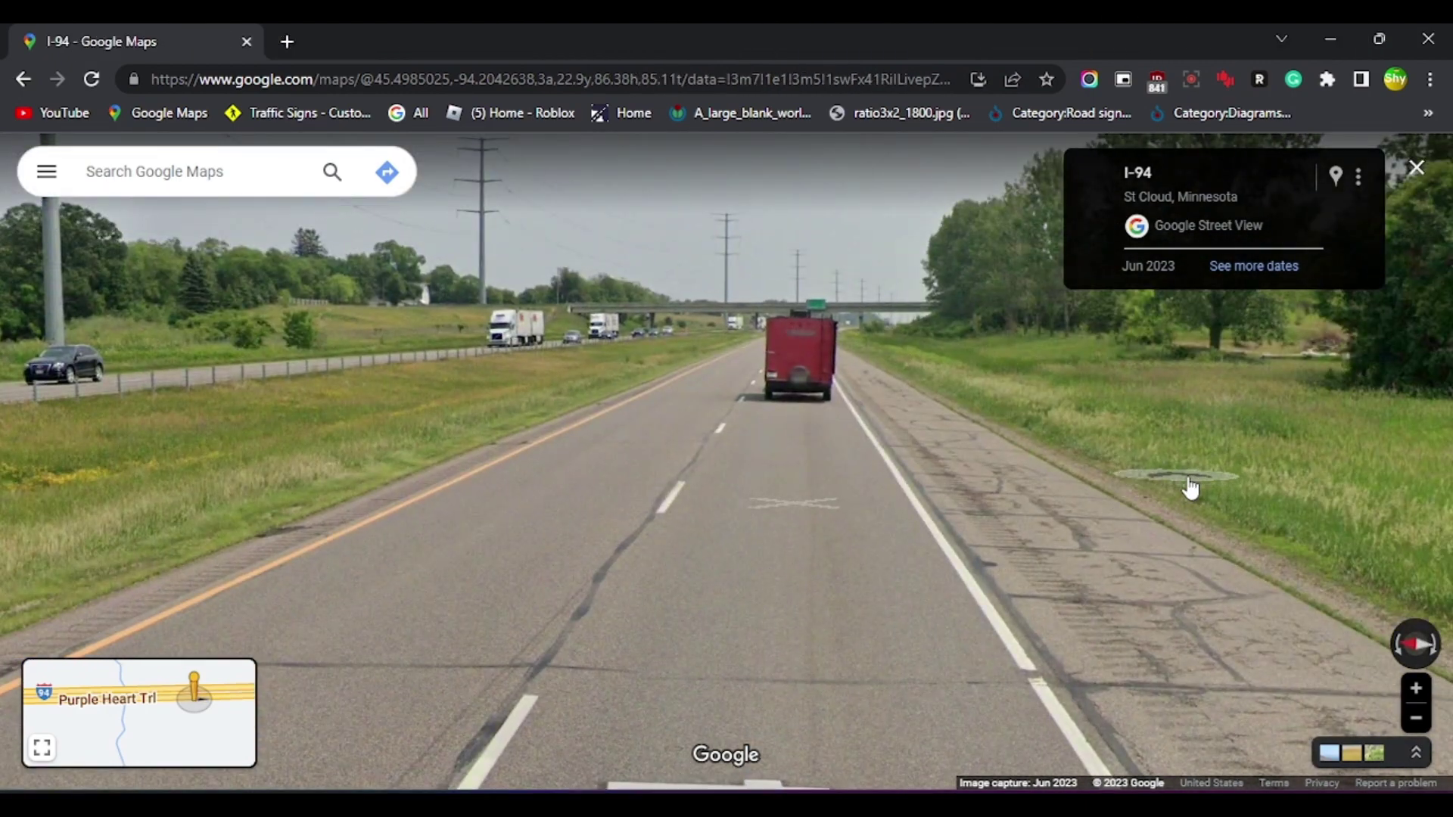
left_click(1190, 488)
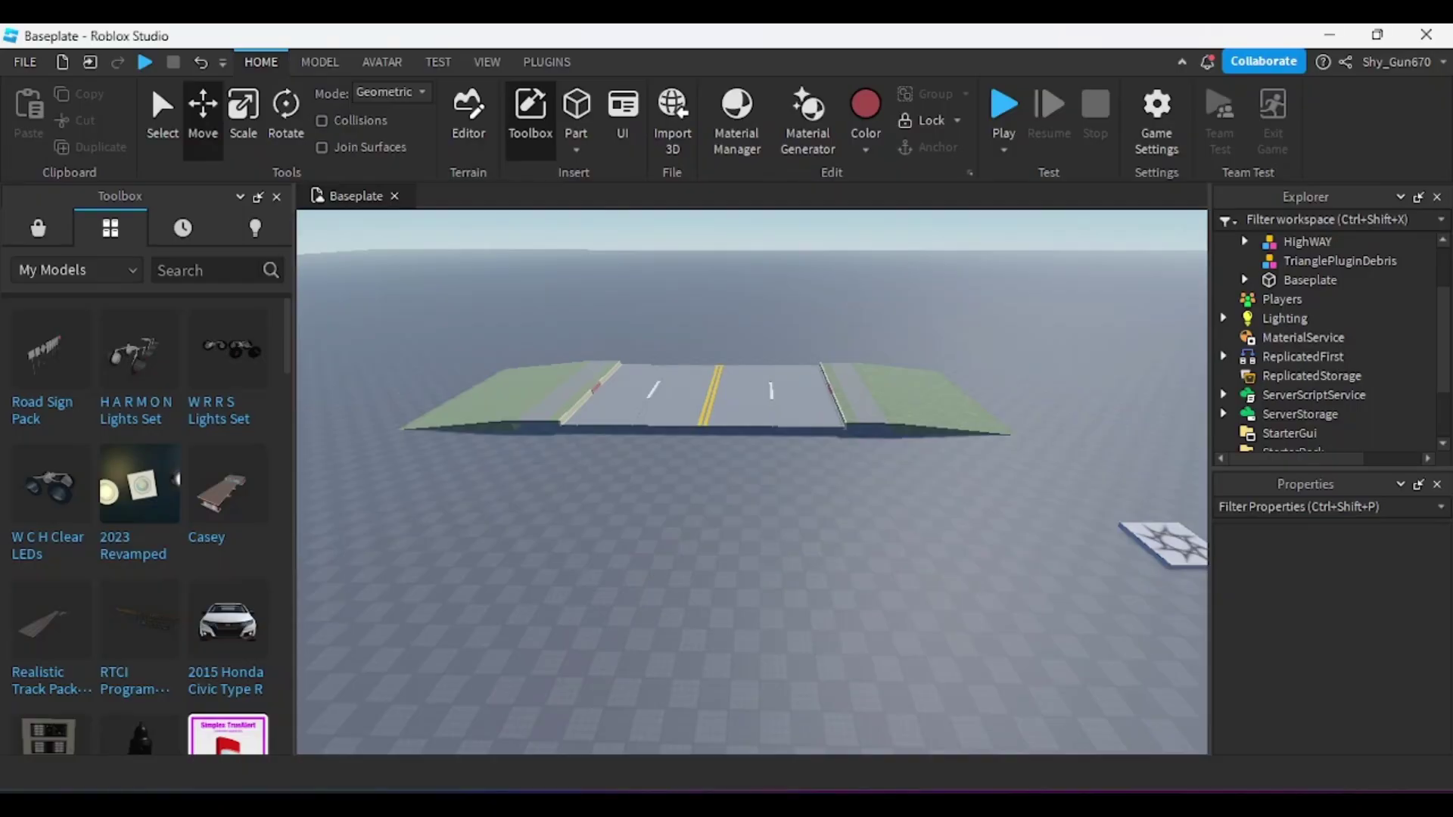
- Find a grass verge part inside the HighWAY model and copy it
right_click_drag(842, 494, 785, 444)
key("d")
left_click(835, 298)
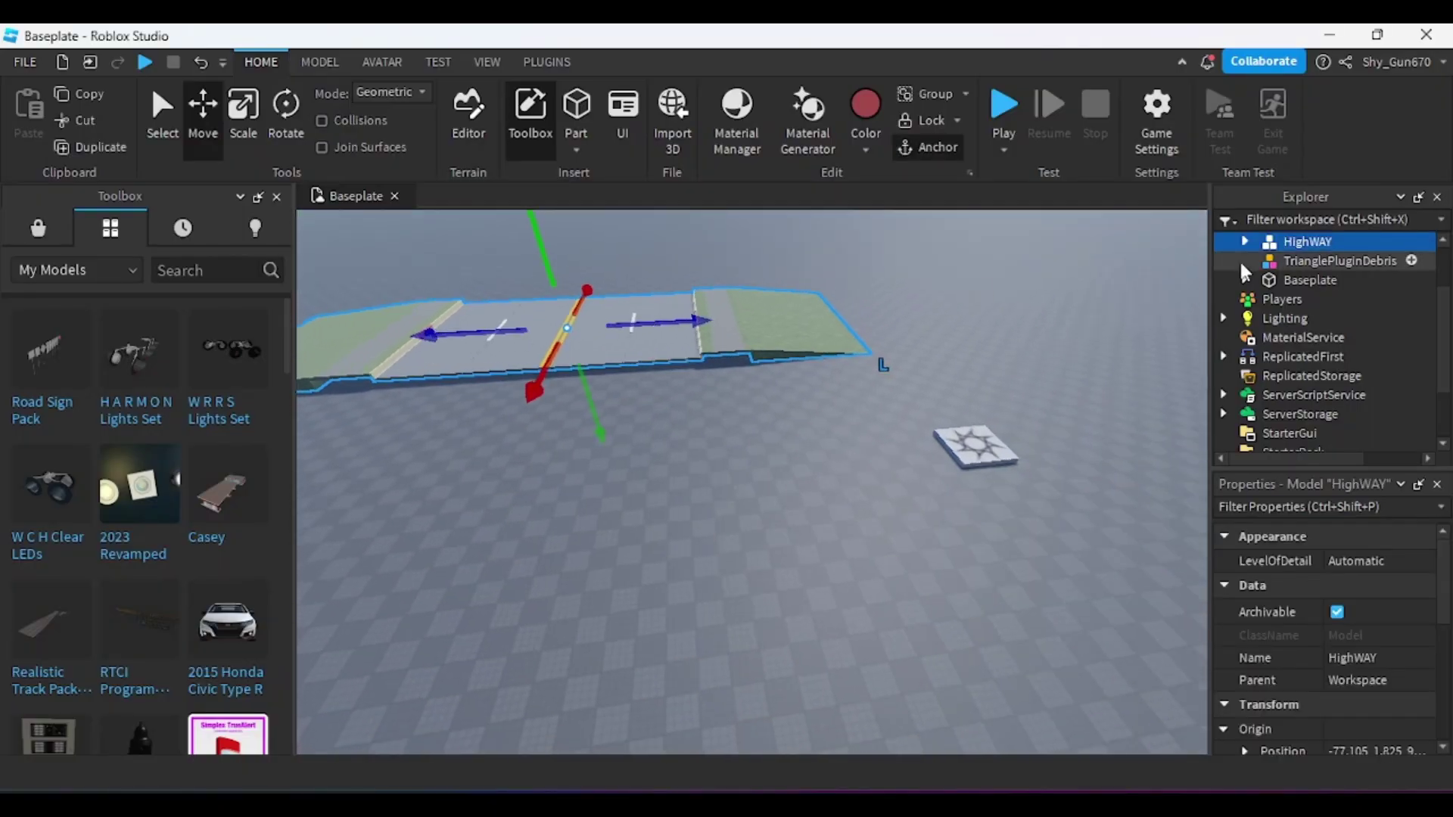
left_click(1244, 241)
scroll(1318, 344, "down", 3)
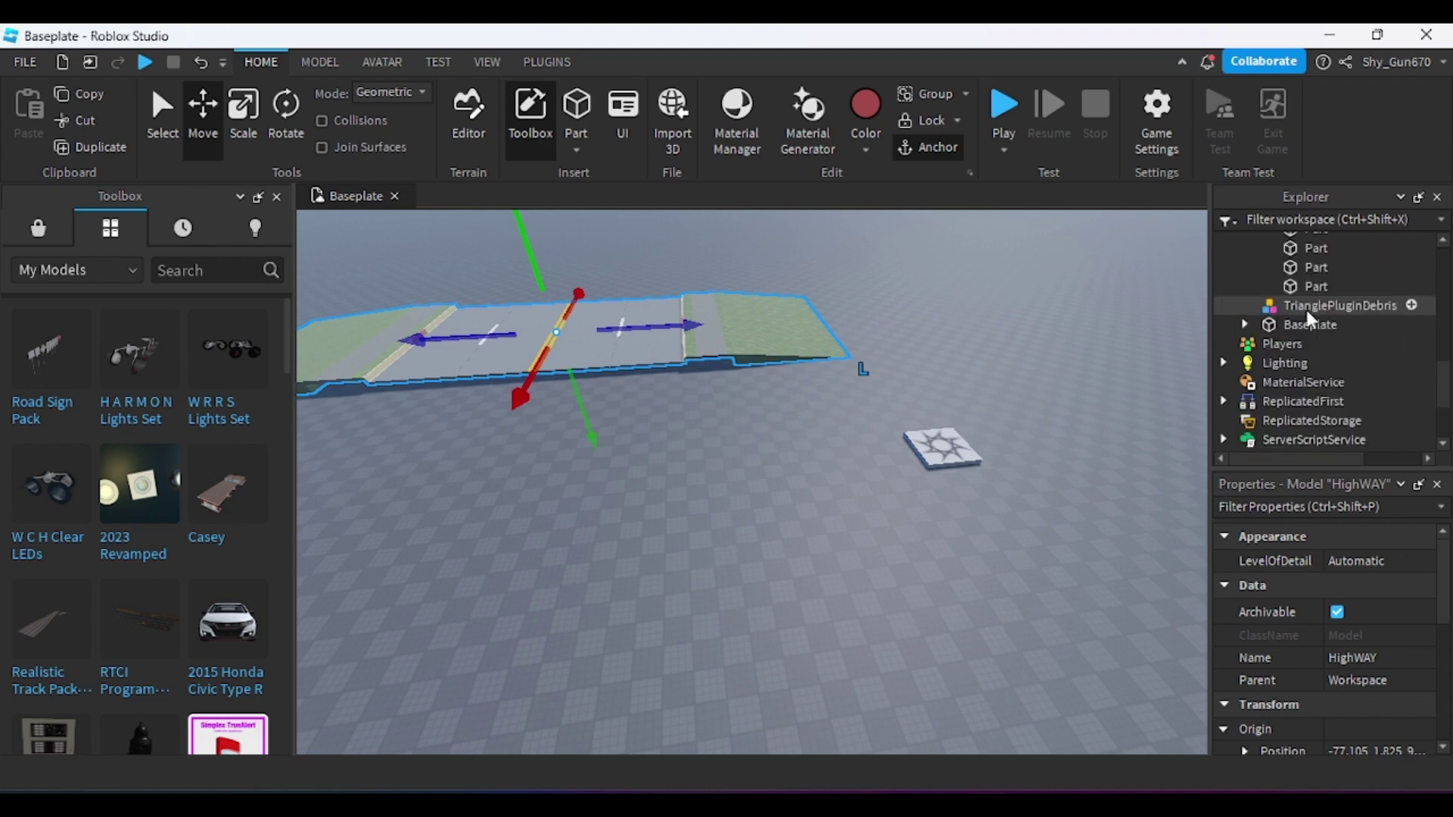
scroll(1307, 310, "up", 10)
scroll(1311, 293, "down", 1)
left_click(1310, 299)
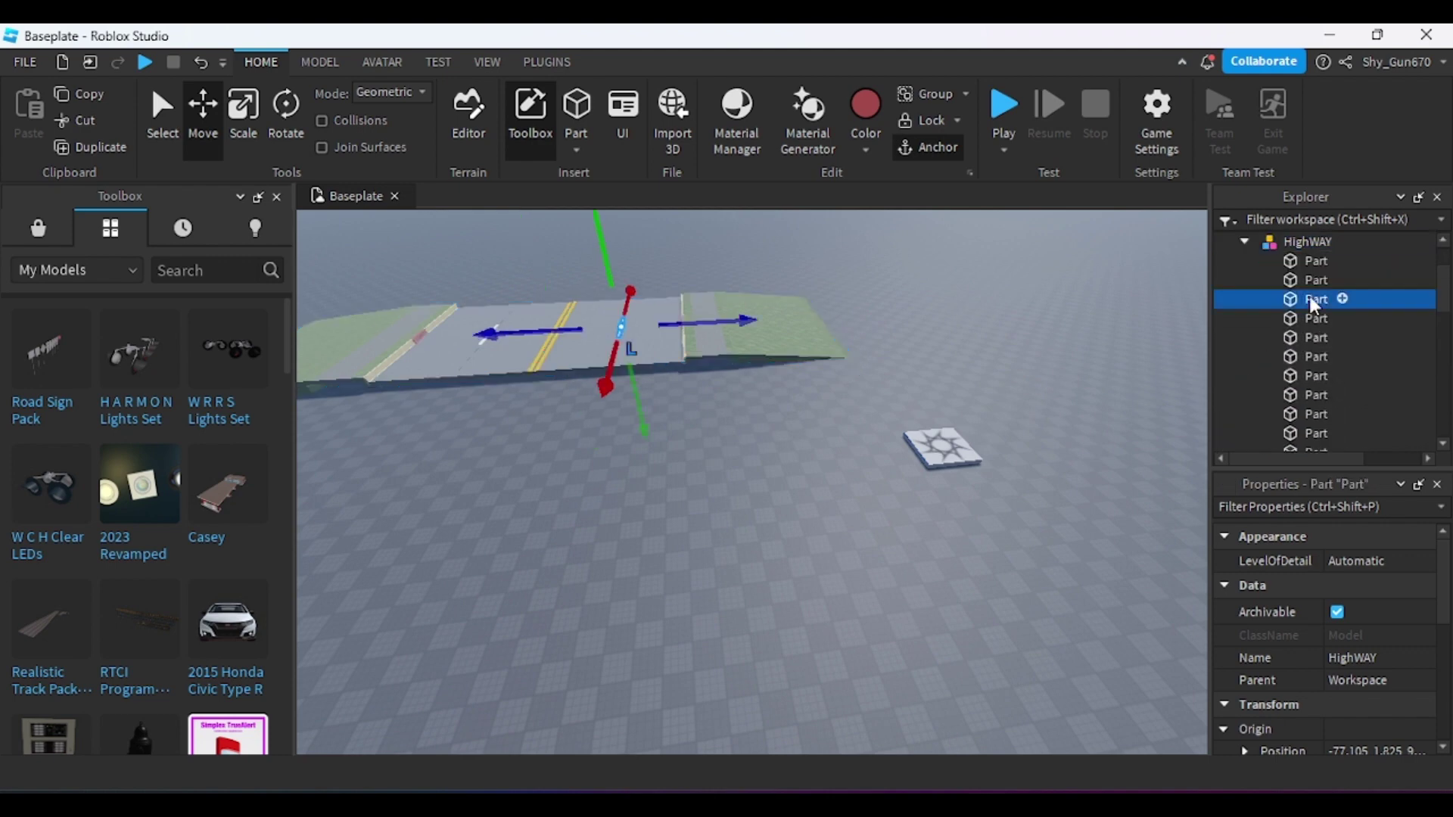
left_click(1303, 358)
scroll(1302, 350, "down", 2)
left_click(1302, 347)
left_click(1308, 384)
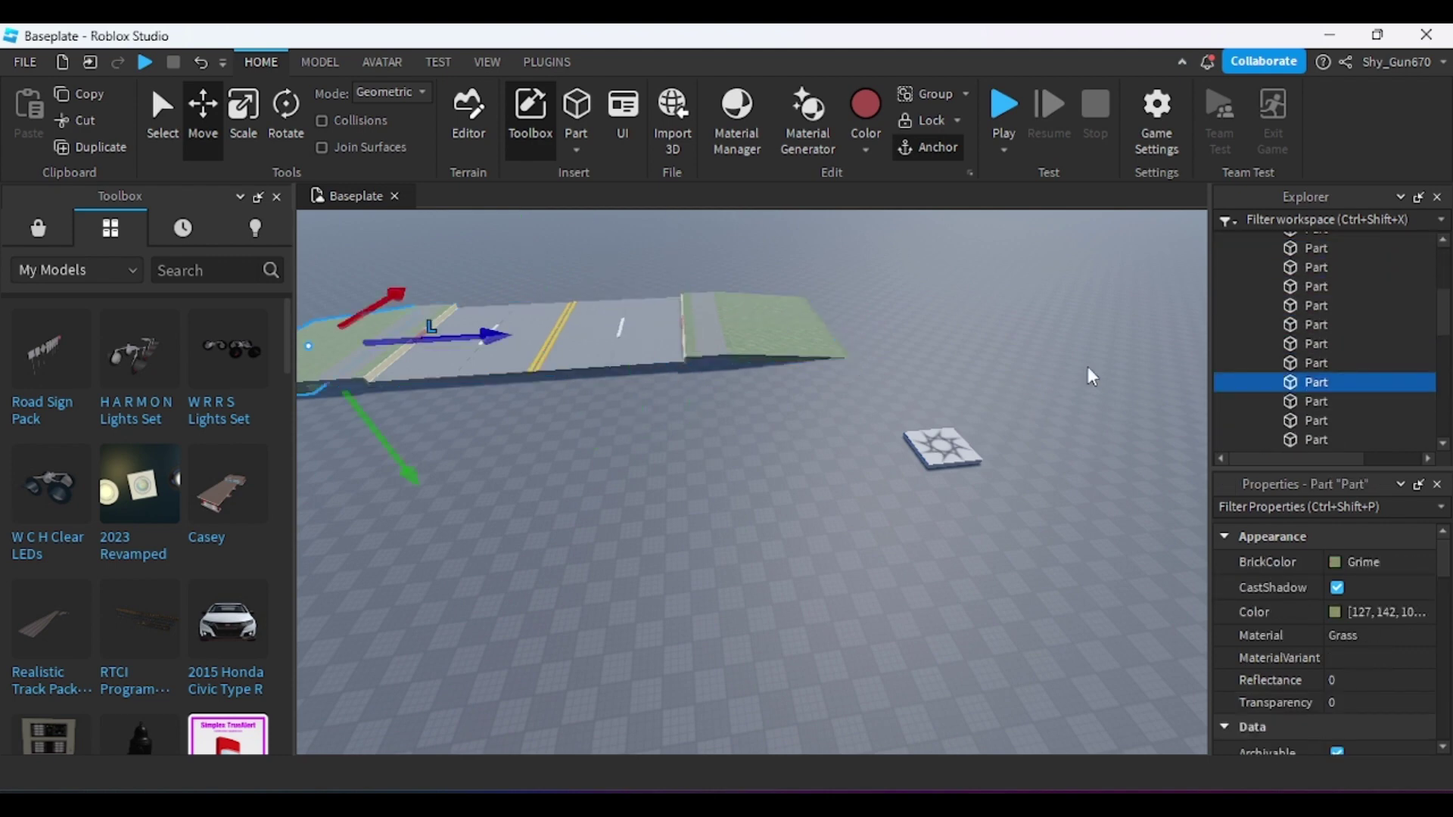
right_click(1034, 347)
left_click(1088, 67)
- Paste the grass verge copy and move it clear of the road onto open baseplate
left_click(1039, 233)
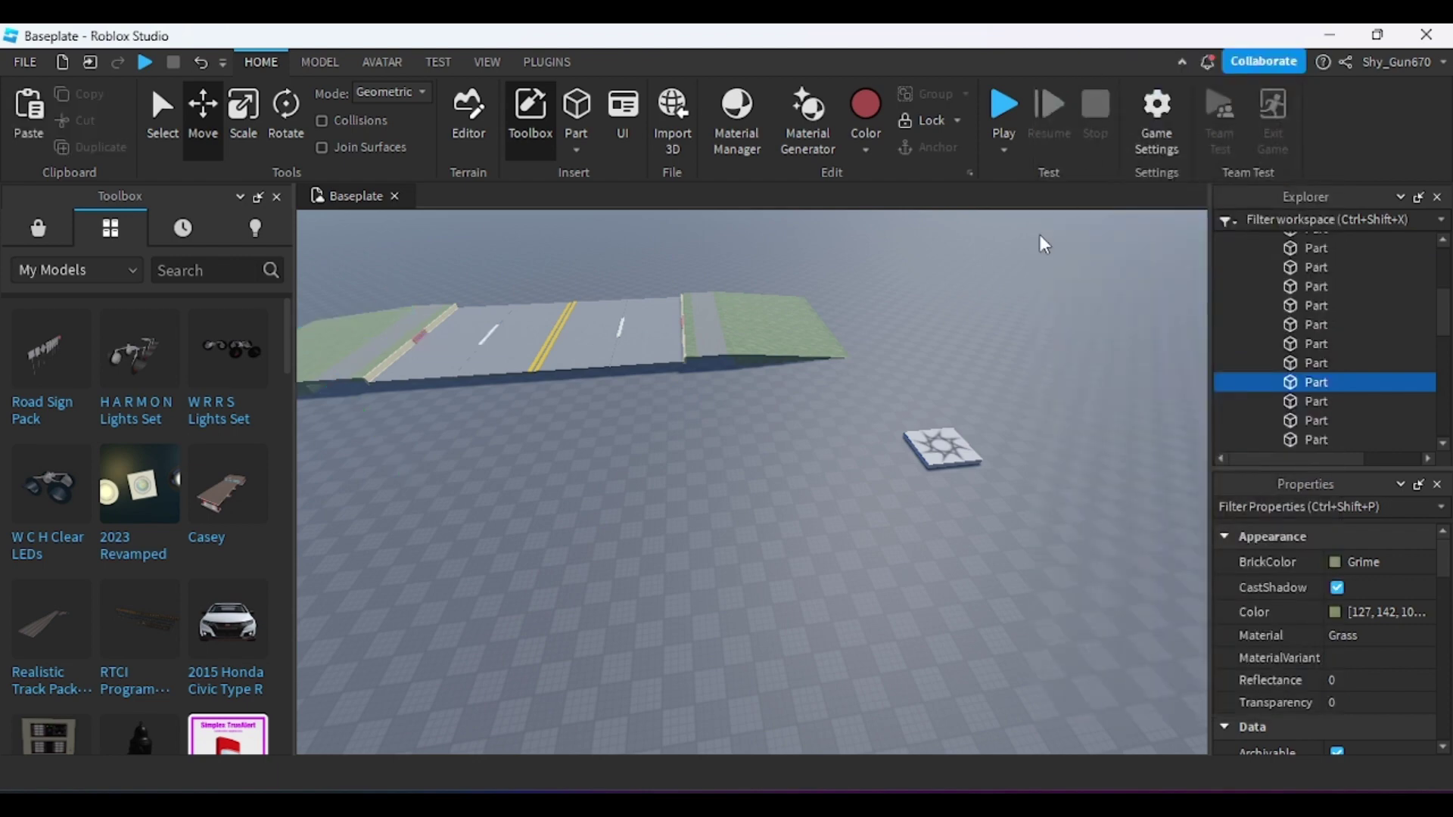
right_click_drag(1065, 267, 1066, 267)
left_click(27, 113)
scroll(838, 413, "up", 2)
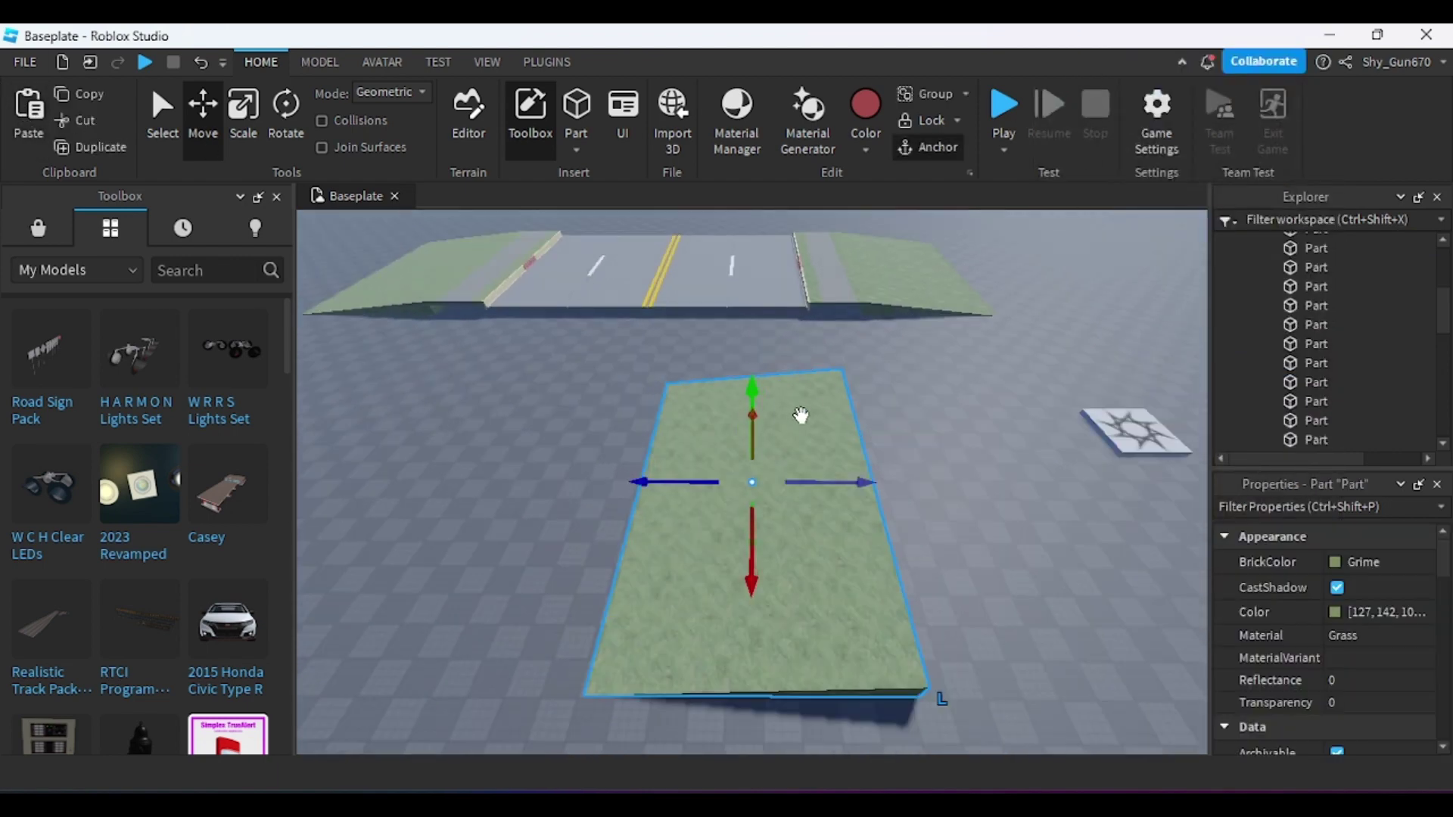
left_click_drag(802, 416, 861, 361)
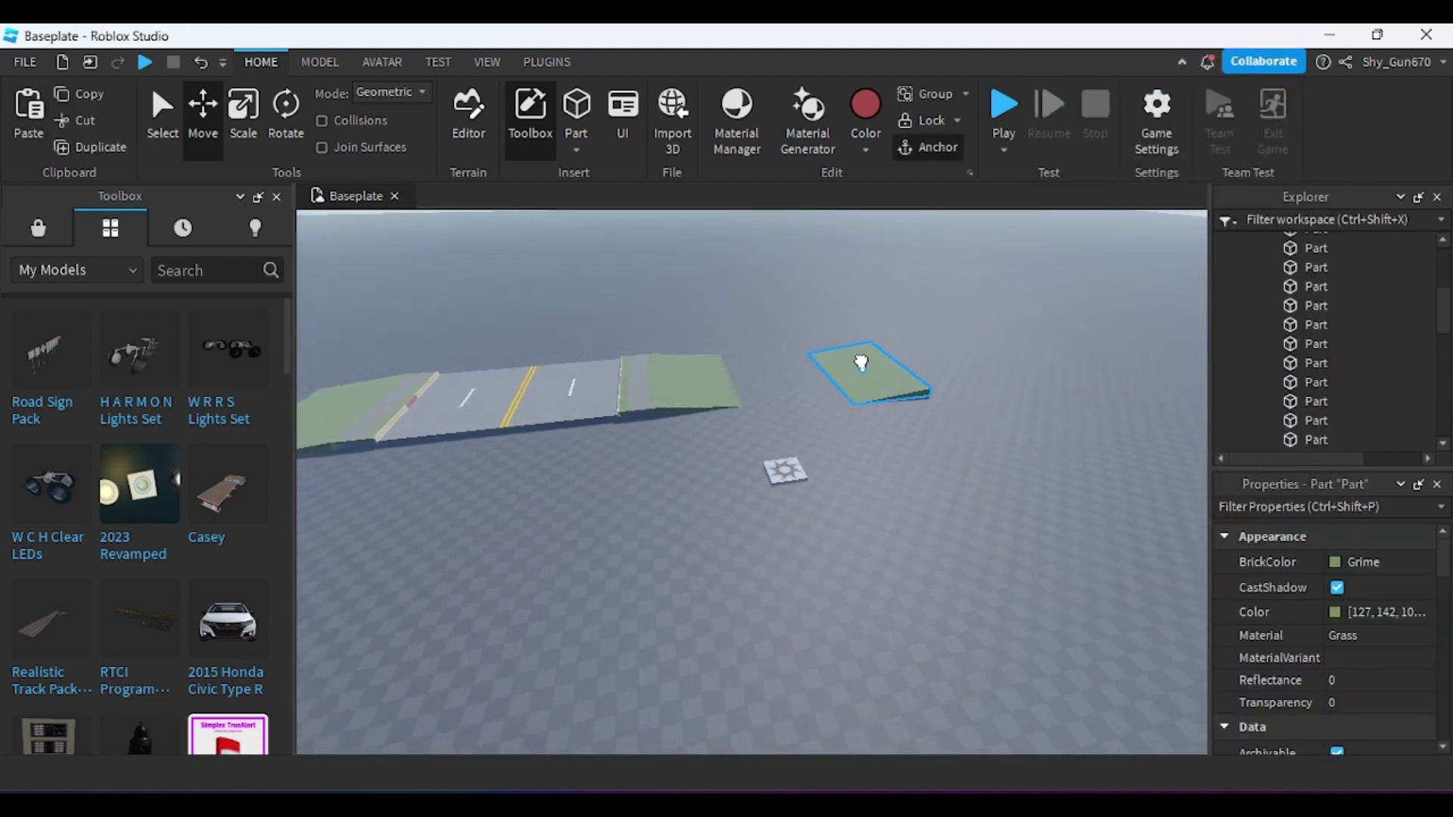
key("f")
left_click(929, 360)
right_click_drag(930, 360, 929, 360)
- Insert a new plain part beside the grass copy
key("w")
key("d")
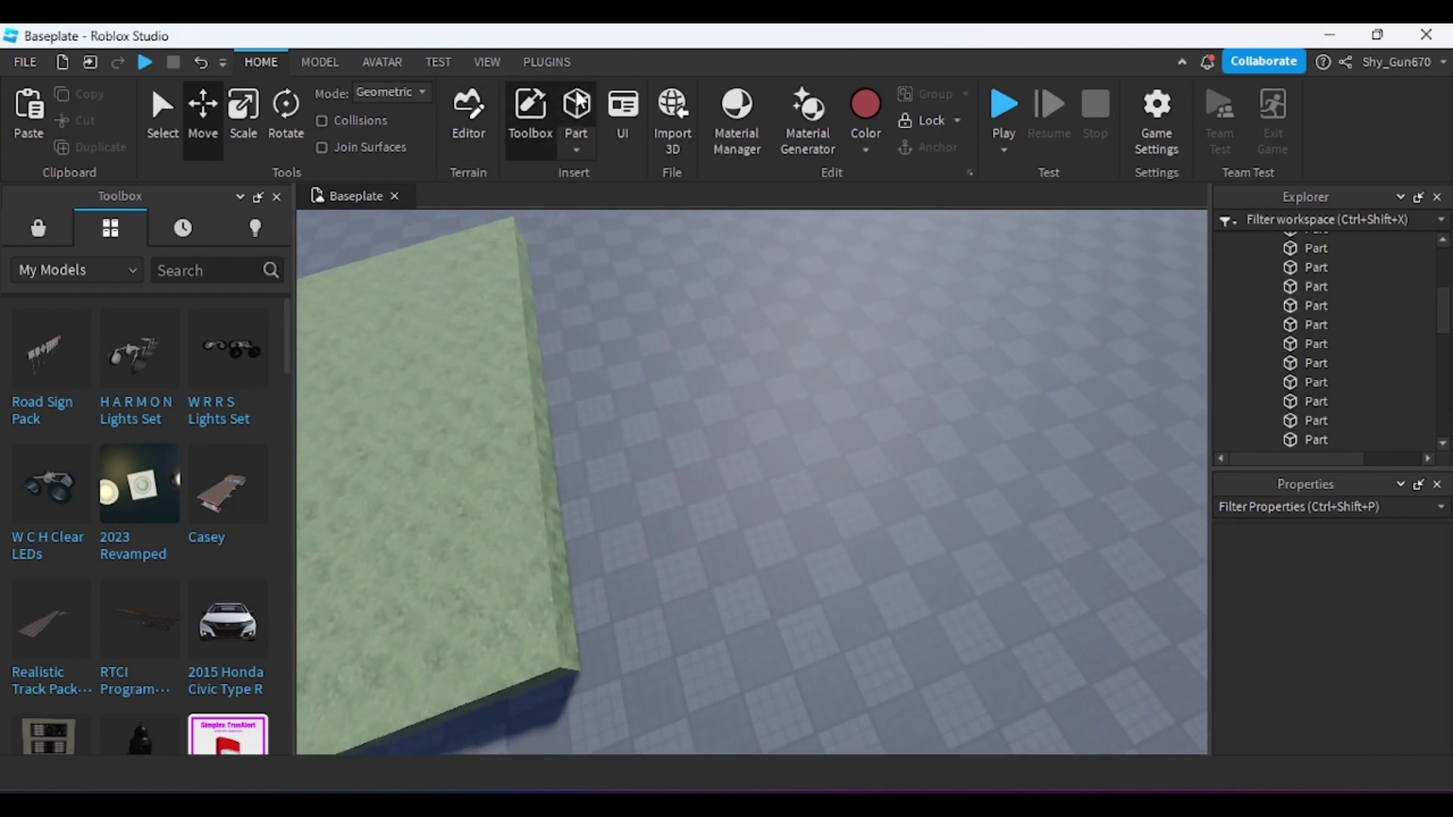
left_click(577, 113)
scroll(779, 403, "down", 3)
mouse_move(778, 402)
left_mouse_down()
mouse_move(739, 389)
mouse_move(764, 422)
left_mouse_up()
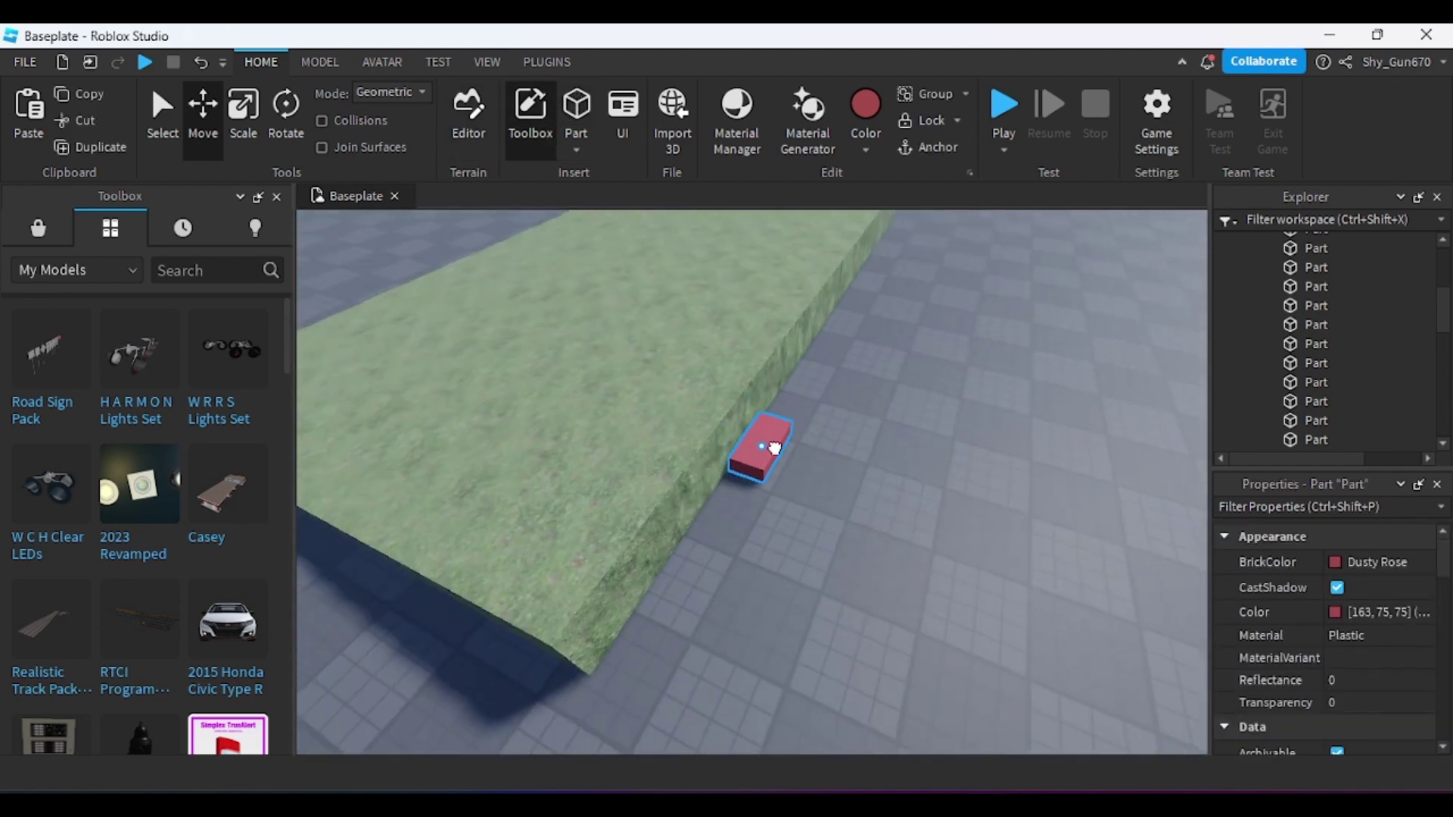
- Scale the red part taller, longer and wider until it meets the grass edge
scroll(769, 449, "up", 5)
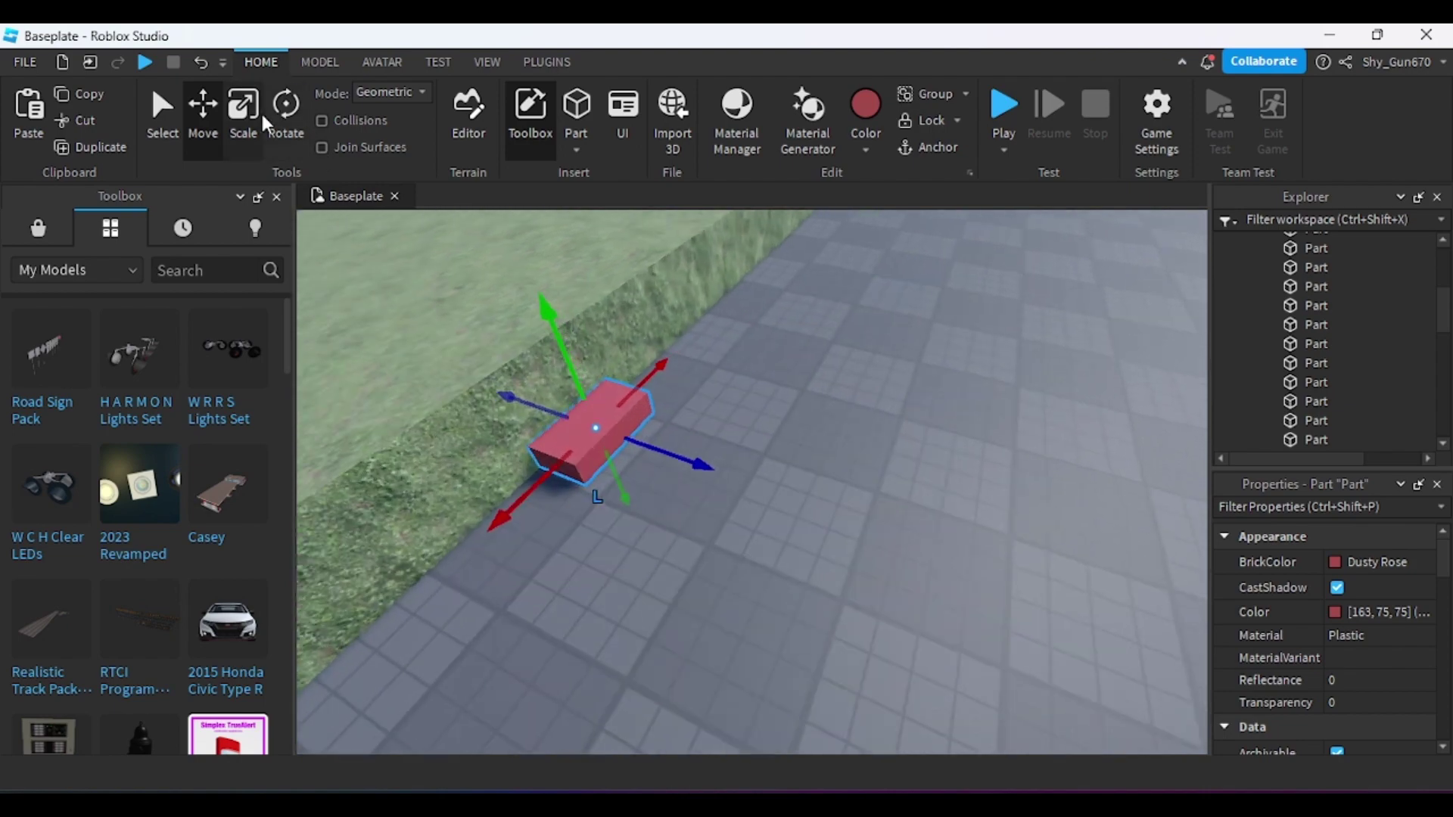
left_click(243, 114)
left_click_drag(555, 350, 540, 303)
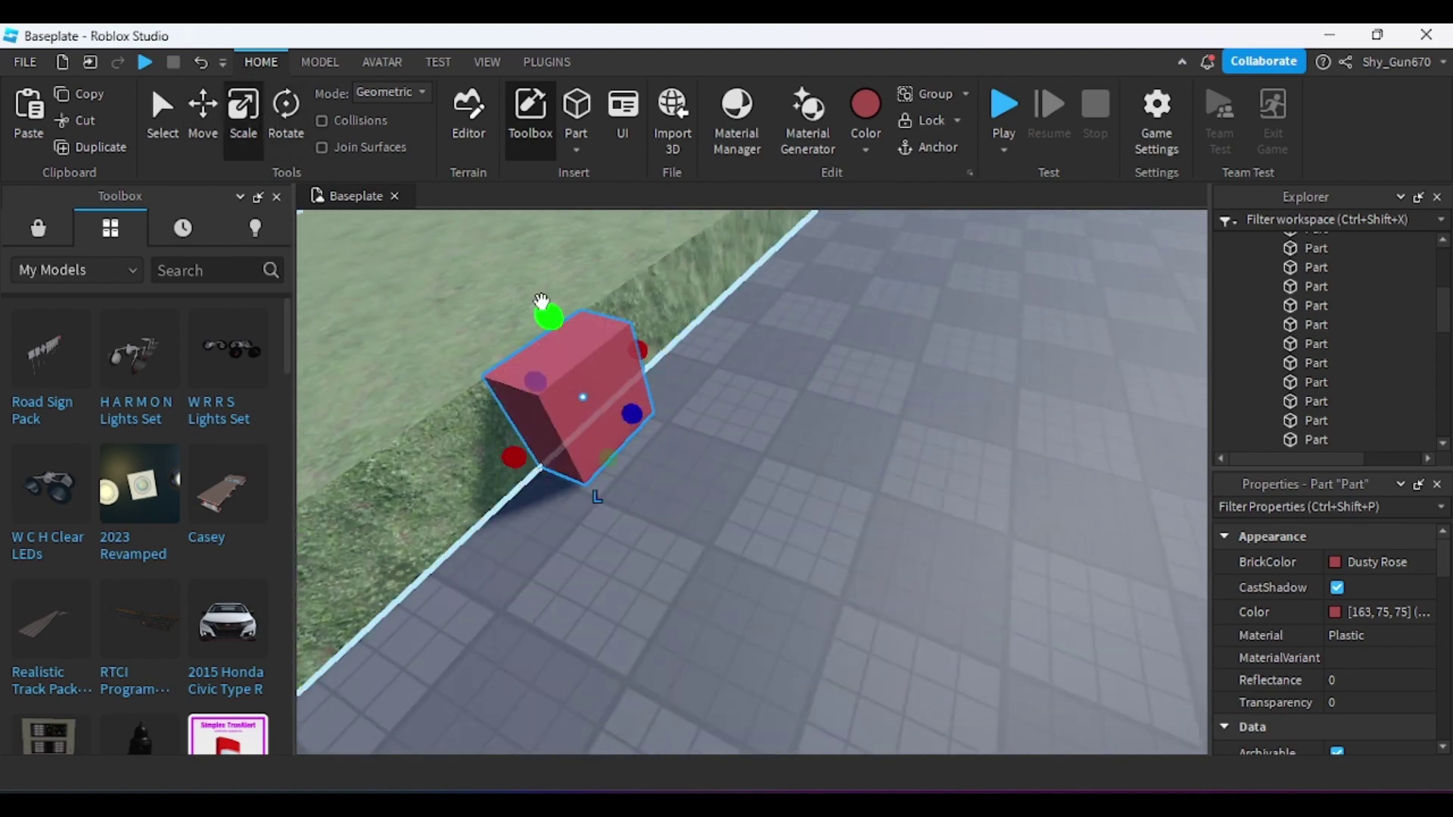
scroll(830, 452, "down", 5)
left_click_drag(821, 445, 866, 451)
right_click_drag(858, 451, 851, 450)
left_click_drag(759, 507, 709, 478)
scroll(707, 490, "up", 3)
scroll(811, 421, "down", 4)
key("d")
left_click_drag(803, 480, 849, 403)
key("w")
key("d")
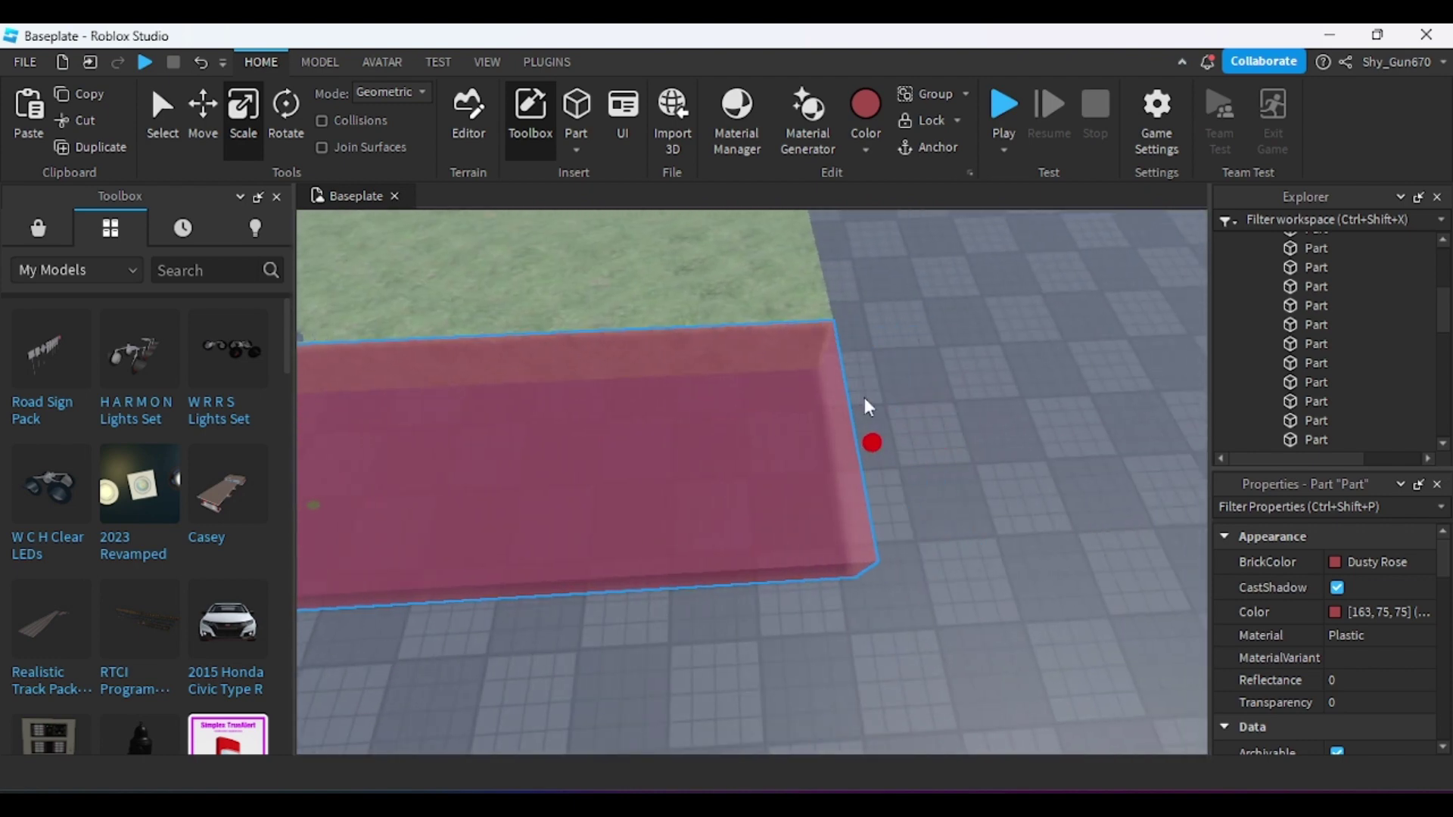
left_click(929, 316)
right_click_drag(929, 316, 672, 33)
- Open the ResizeAlign plugin and look over the red and grass parts from above
left_click(546, 61)
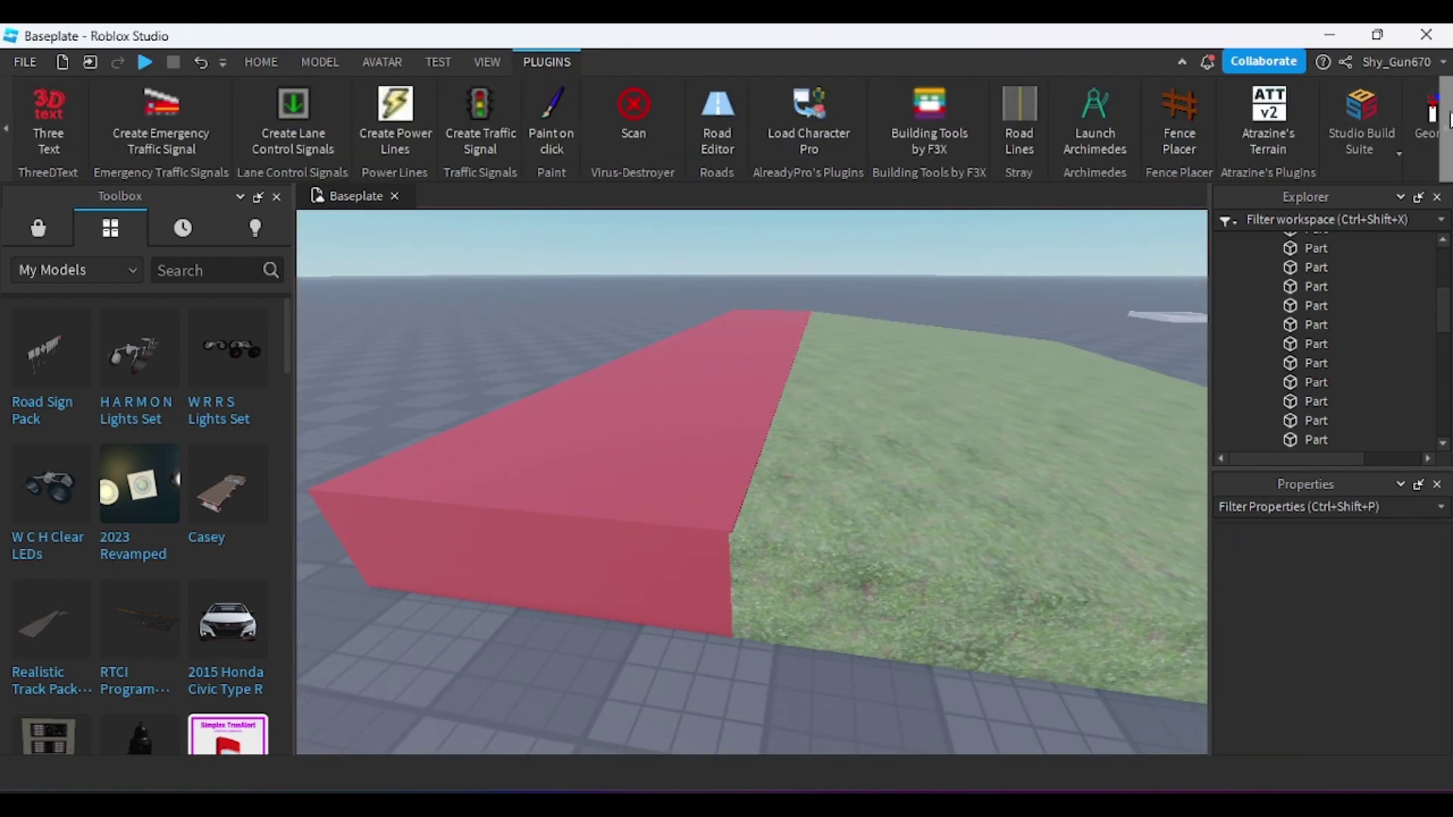
left_click(1396, 219)
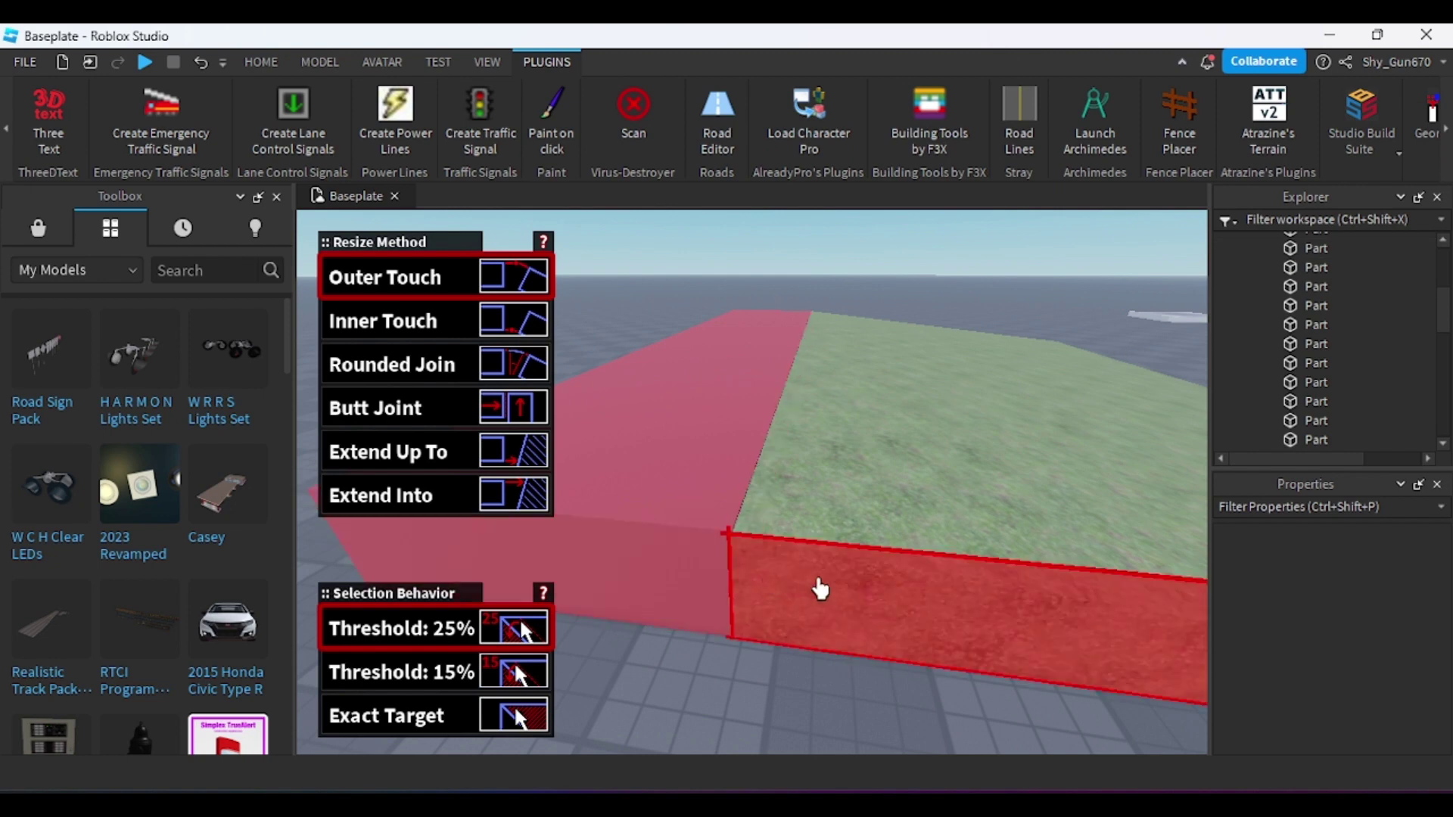
key("a")
right_click_drag(826, 244, 839, 308)
key("w")
right_click_drag(957, 358, 957, 358)
key("w")
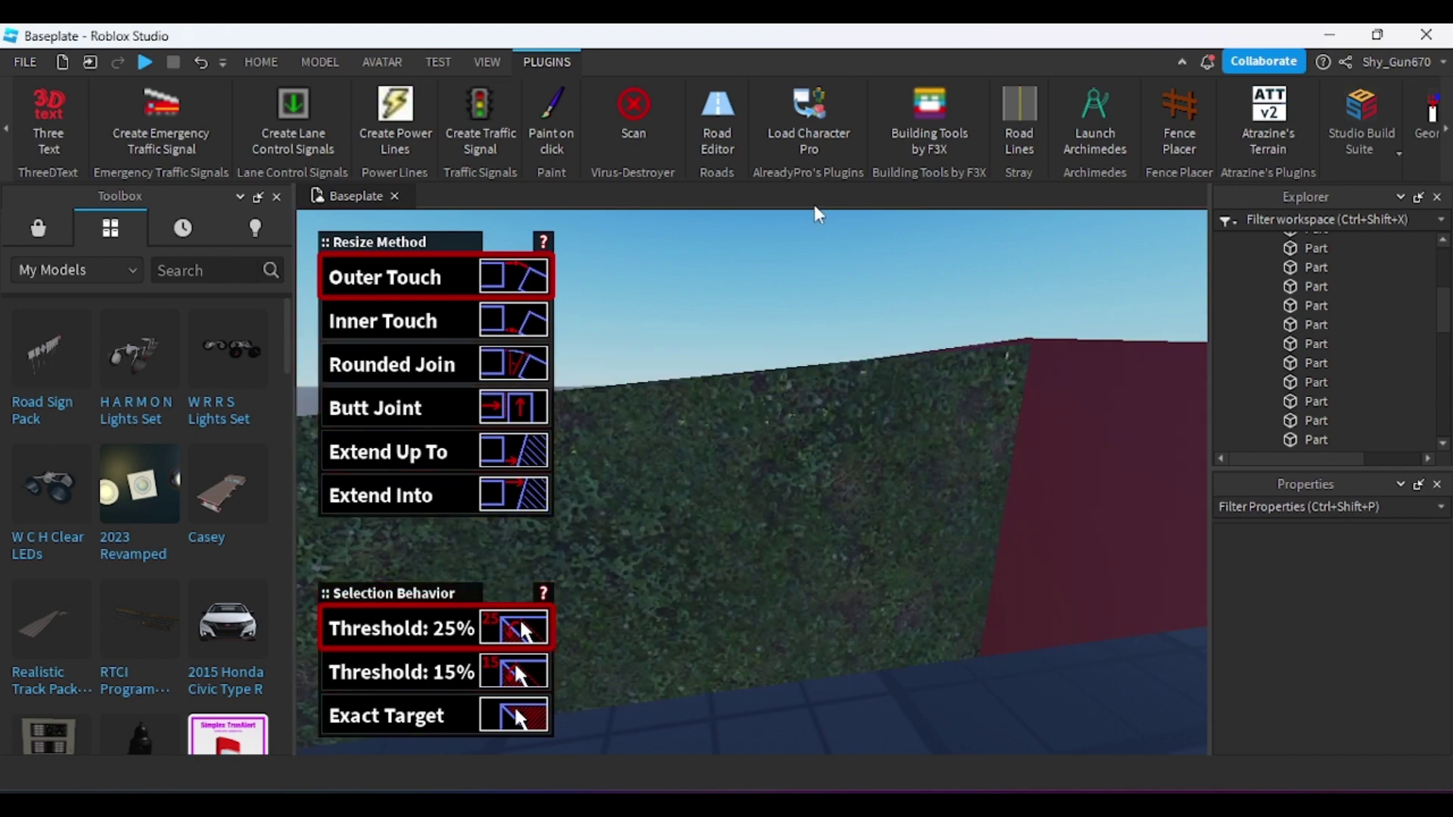
right_click_drag(830, 355, 750, 326)
key("w")
key("w")
scroll(751, 331, "down", 5)
left_click(261, 62)
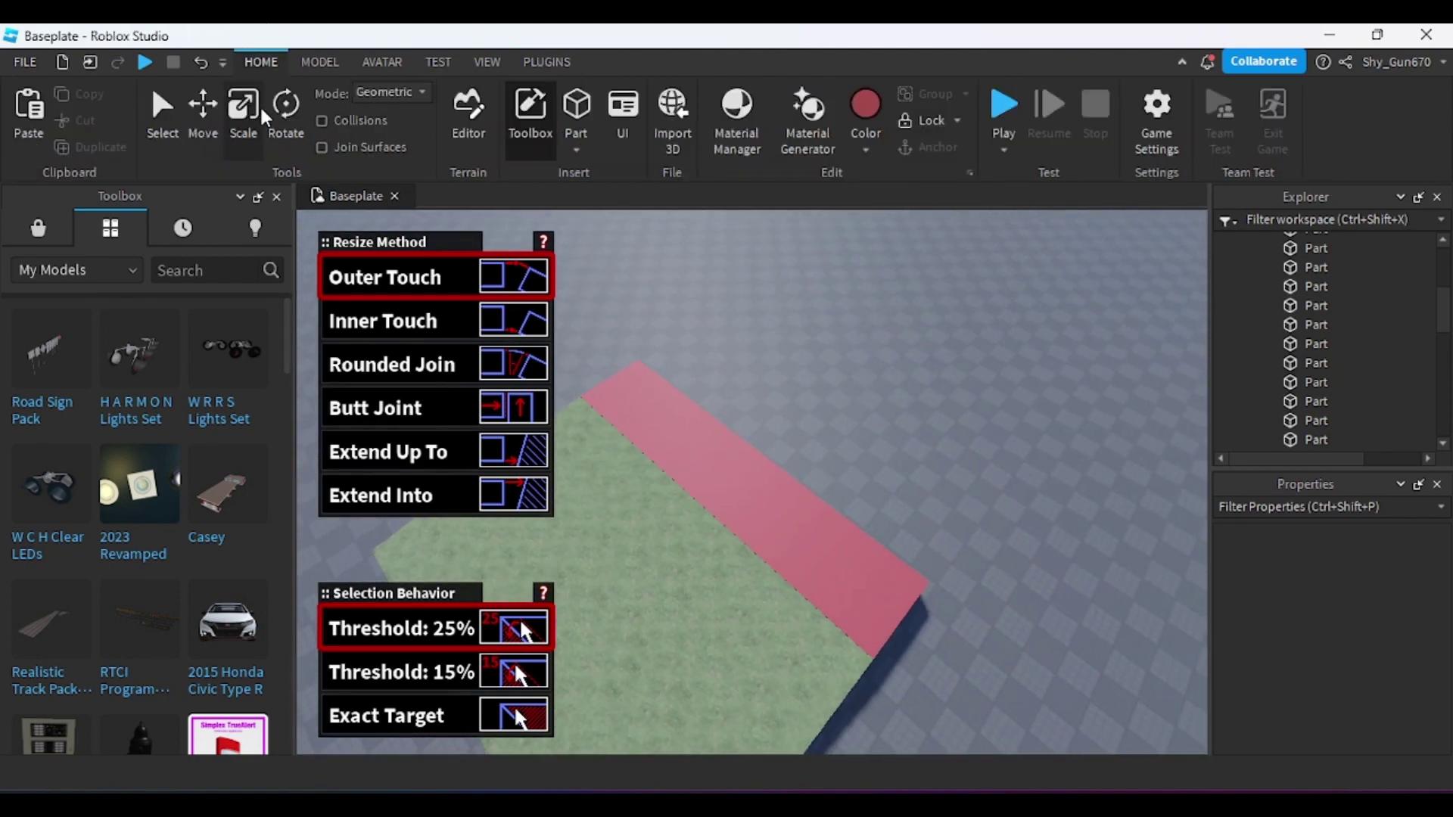
- Scale the red part down into a narrow strip
left_click(243, 113)
left_click(716, 448)
right_click_drag(943, 407, 757, 433)
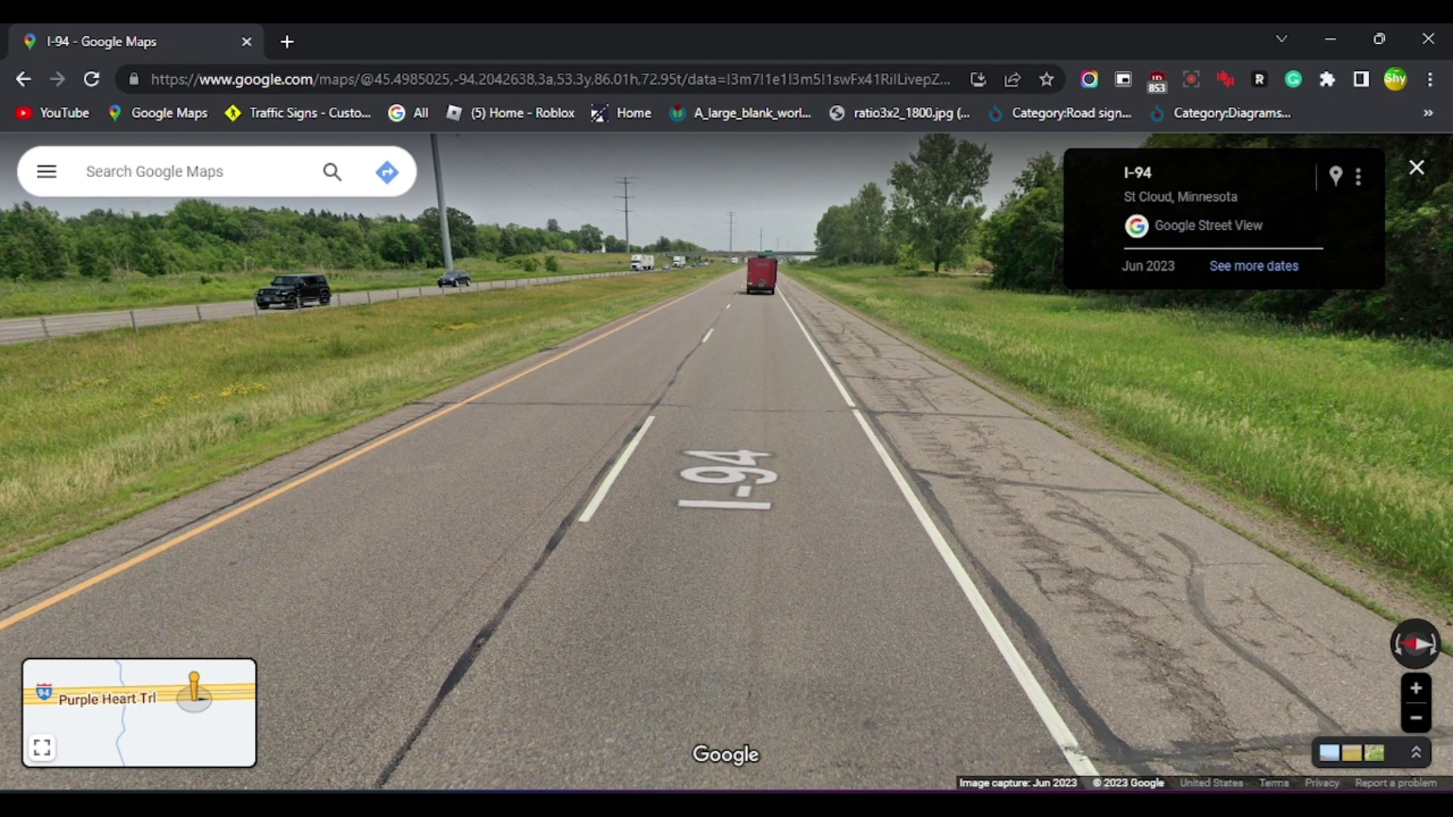
mouse_move(987, 801)
left_click(986, 697)
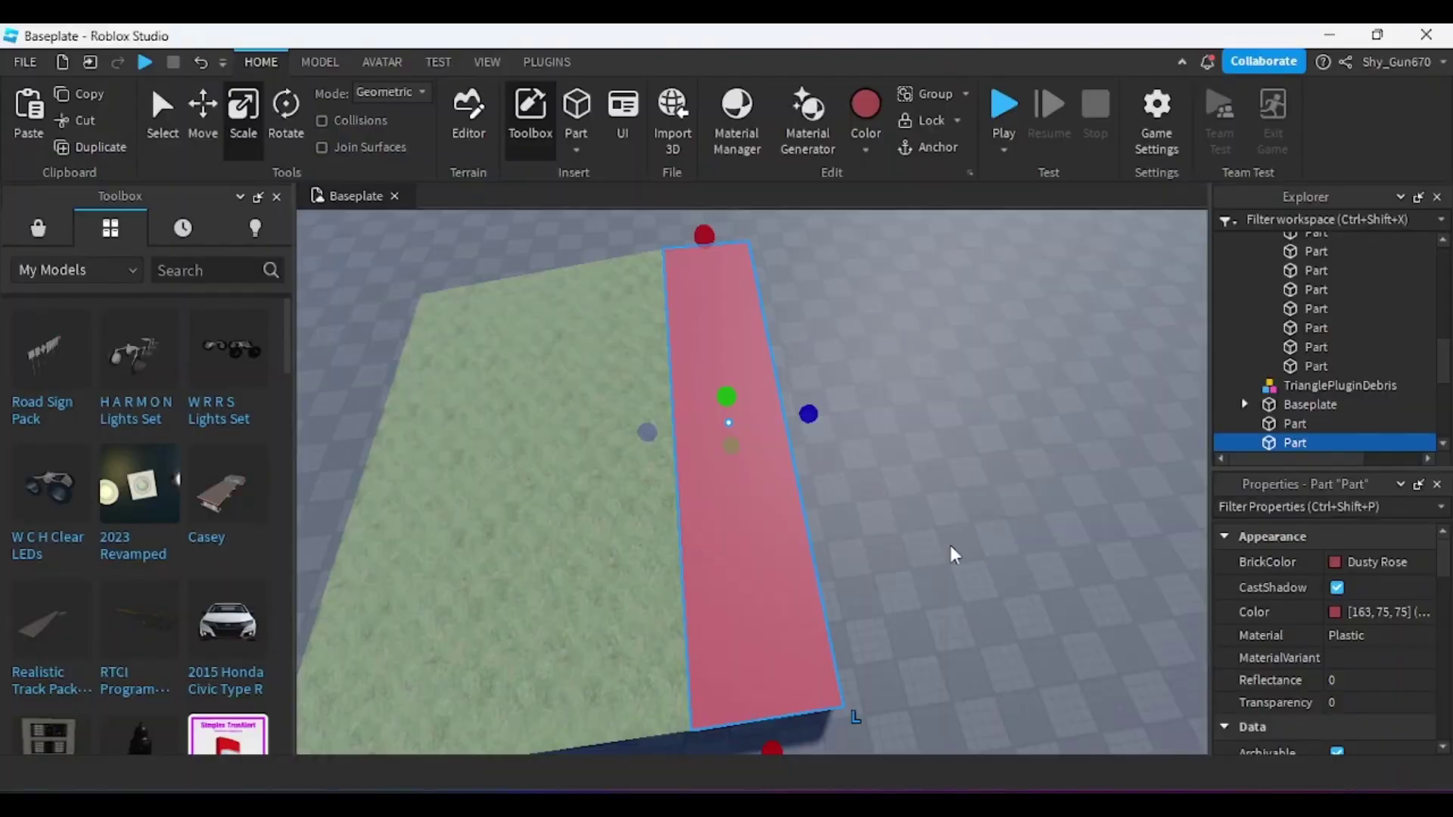
left_click_drag(804, 402, 746, 419)
scroll(736, 422, "up", 3)
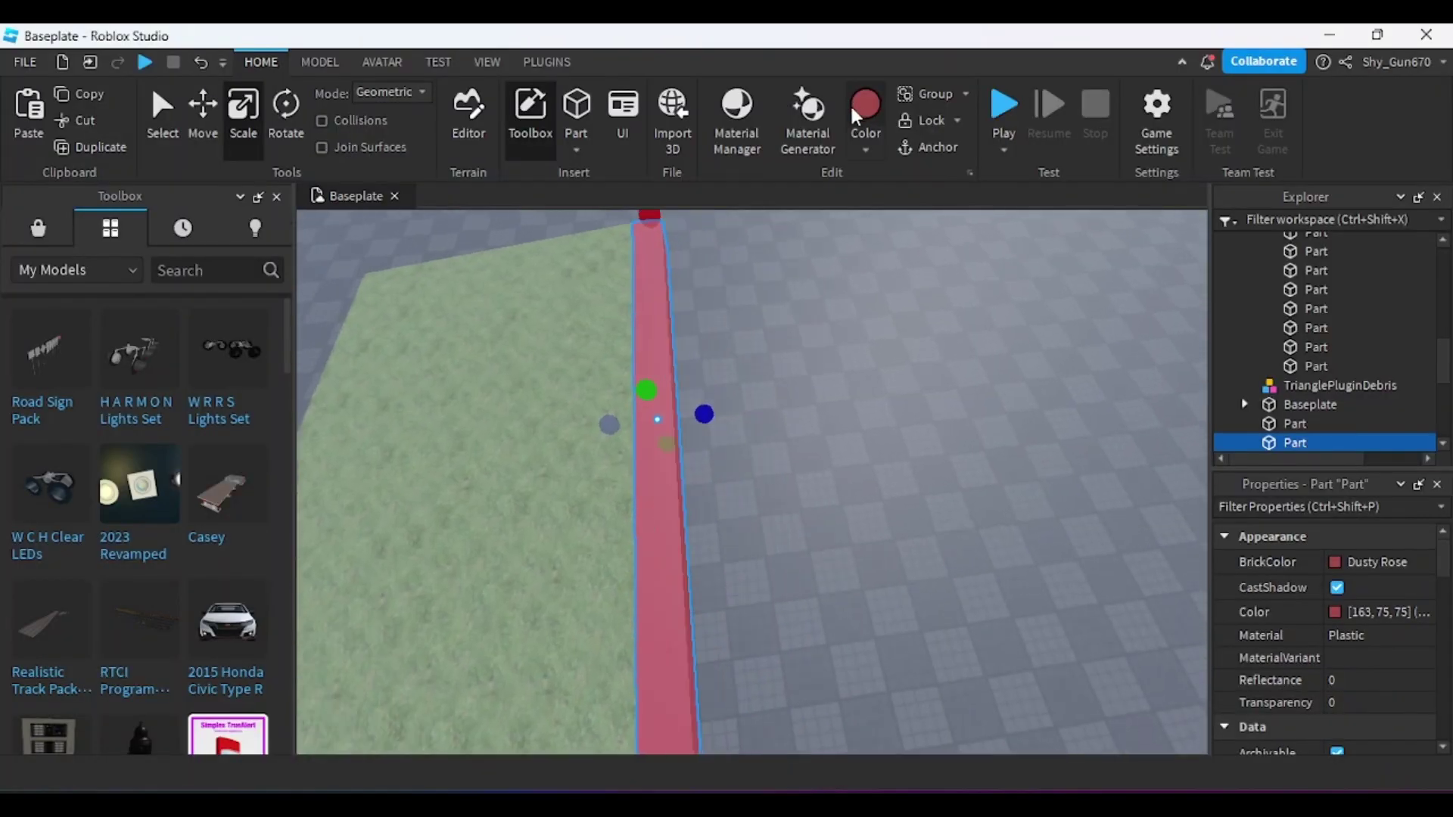
- Set the strip's colour to Hurricane grey and its material to Asphalt
left_click(865, 149)
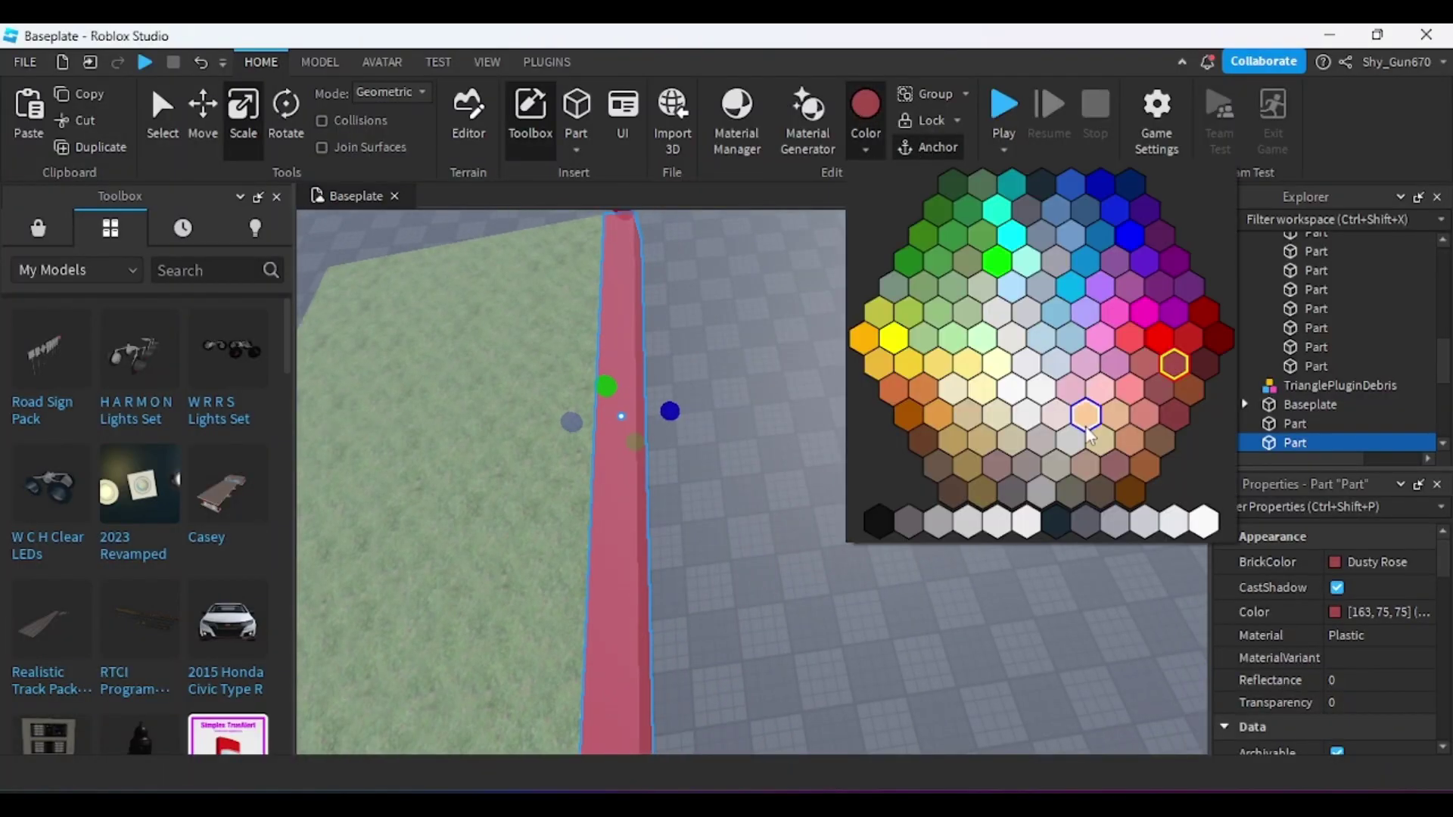
left_click(1042, 493)
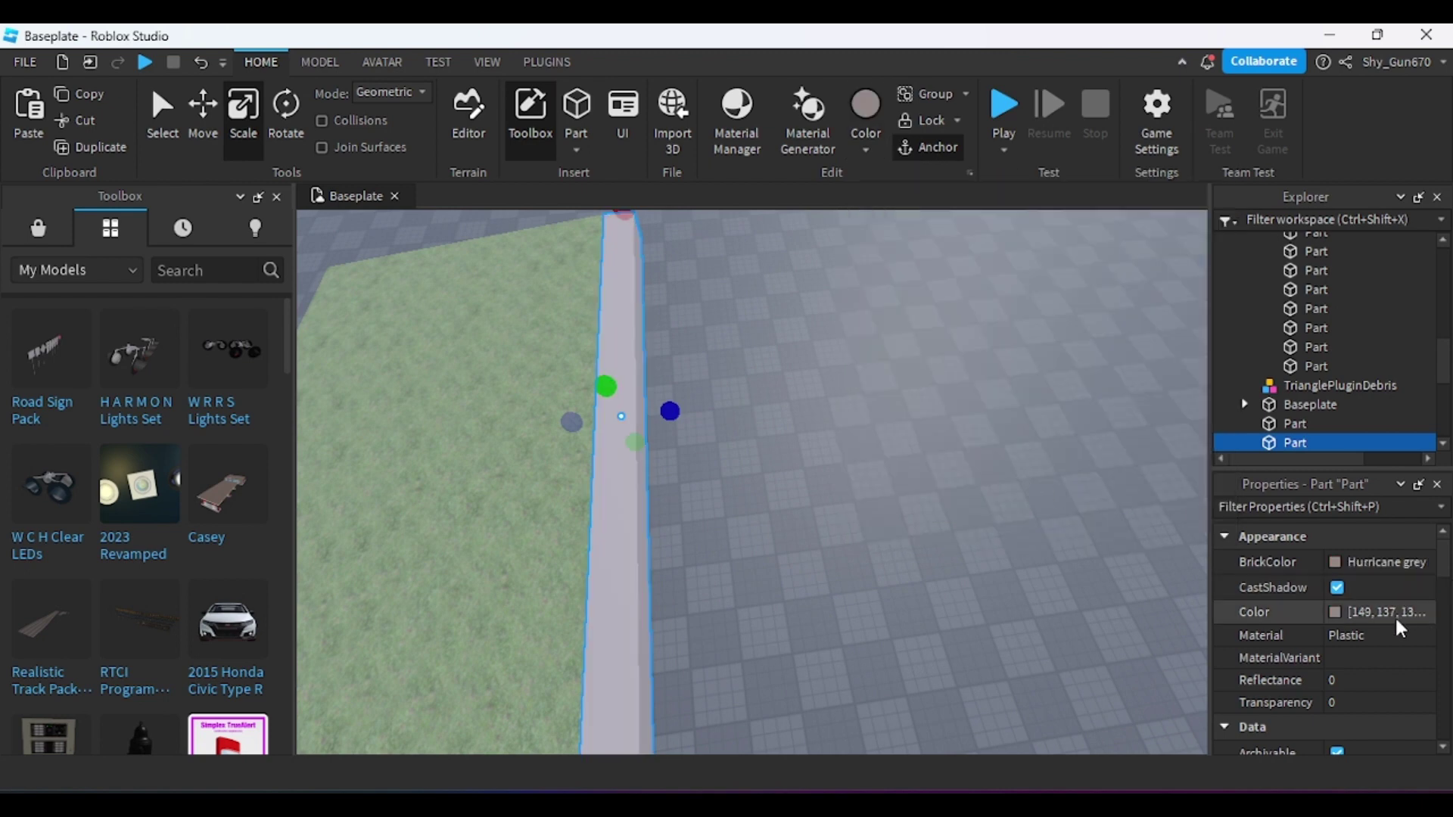
left_click(1351, 642)
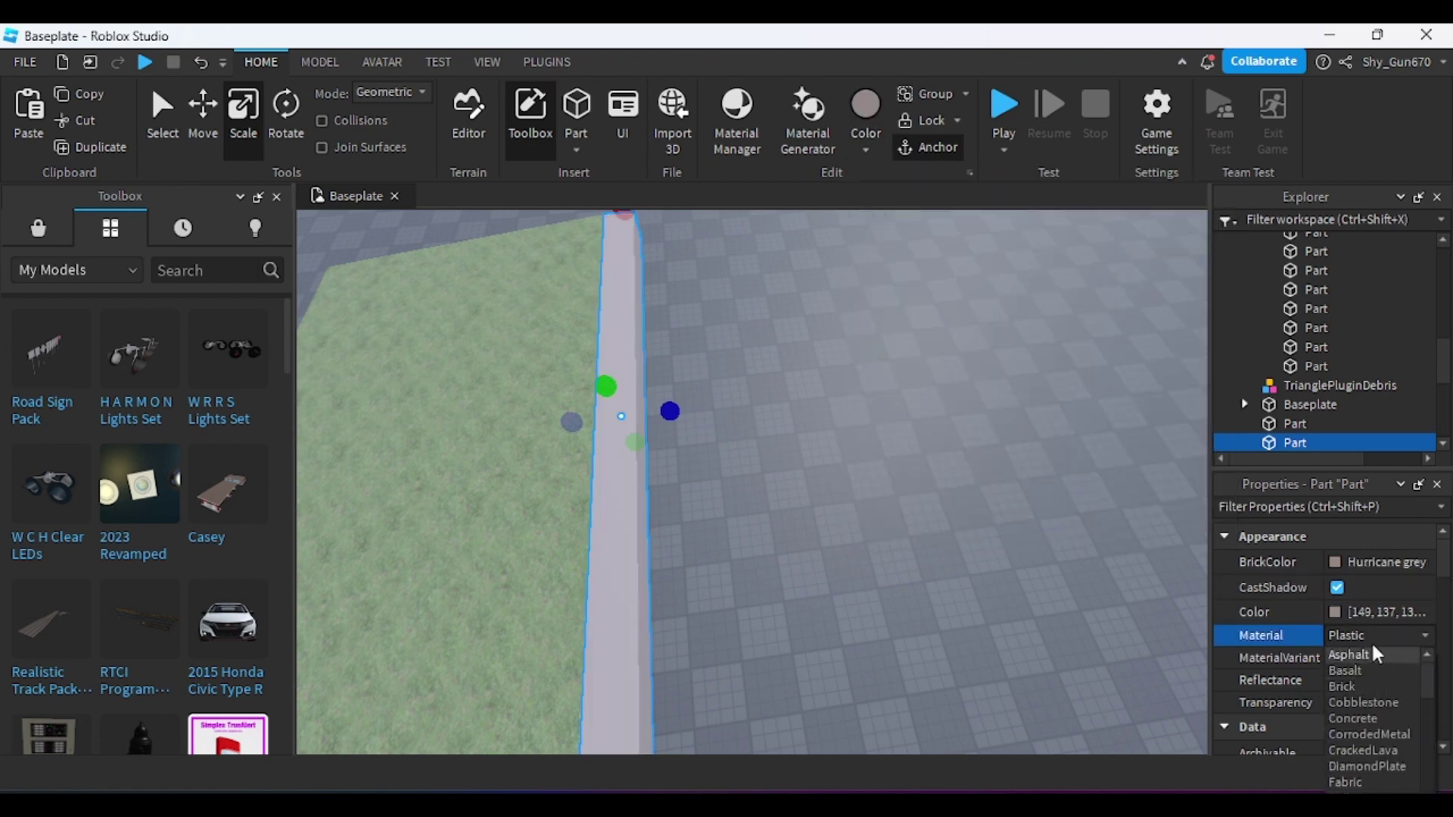
left_click(1368, 619)
left_click(1364, 636)
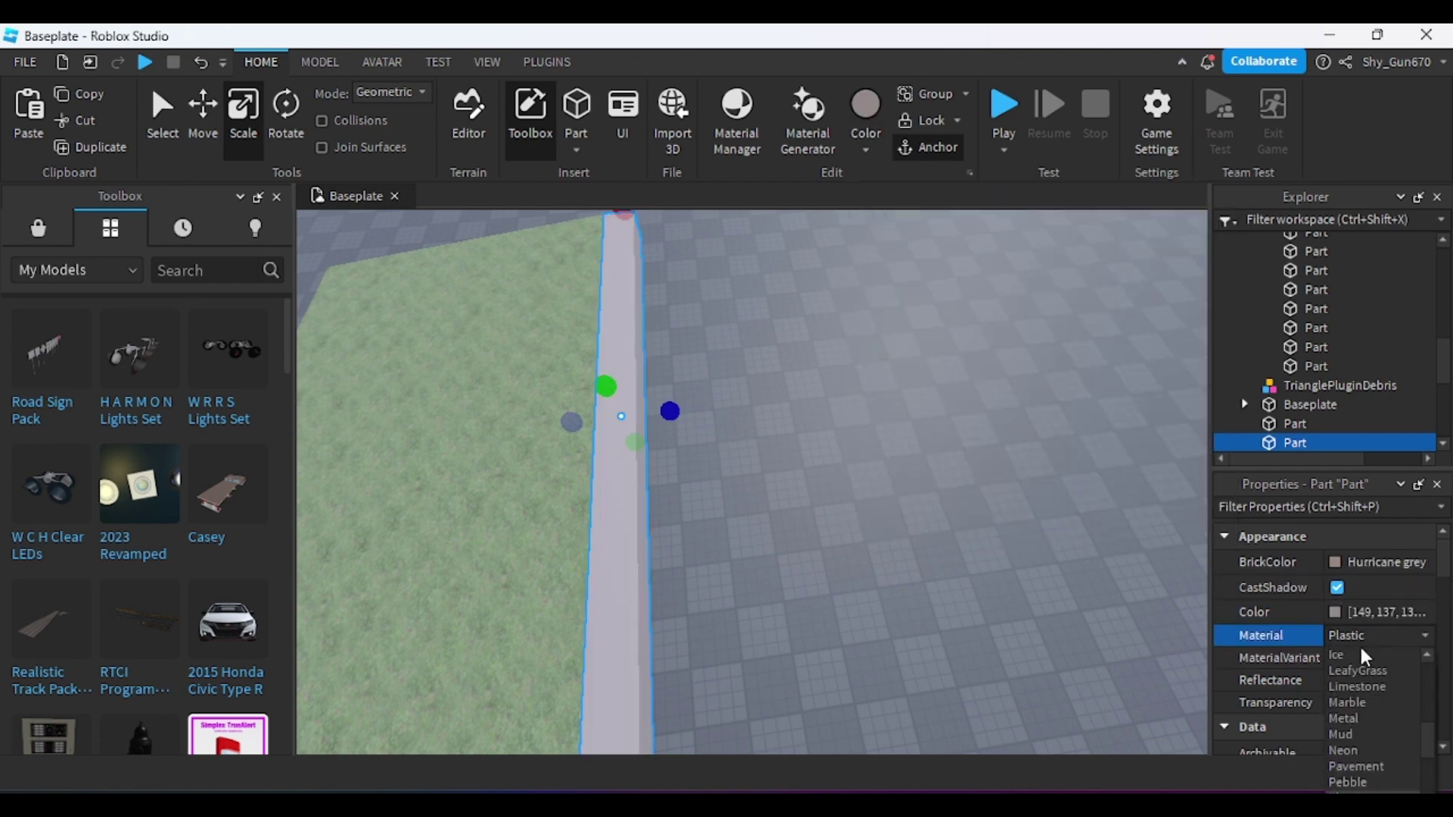
left_click(1356, 656)
left_click(1068, 546)
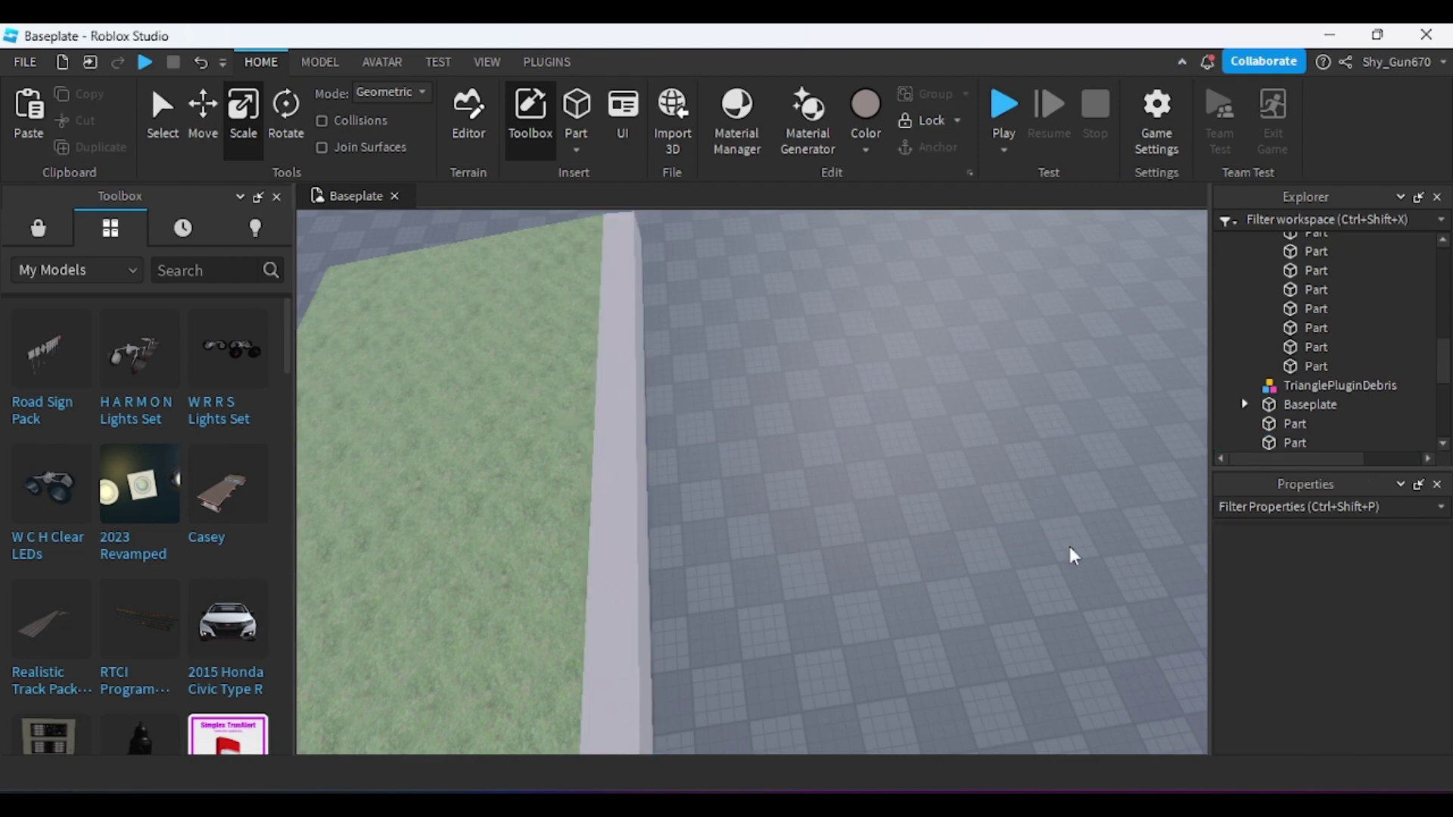
right_click_drag(1163, 580, 794, 492)
scroll(793, 491, "up", 3)
scroll(794, 492, "up", 3)
- Darken the strip's colour to 117,108,107 in the Select Color picker
left_click(667, 457)
scroll(667, 457, "down", 8)
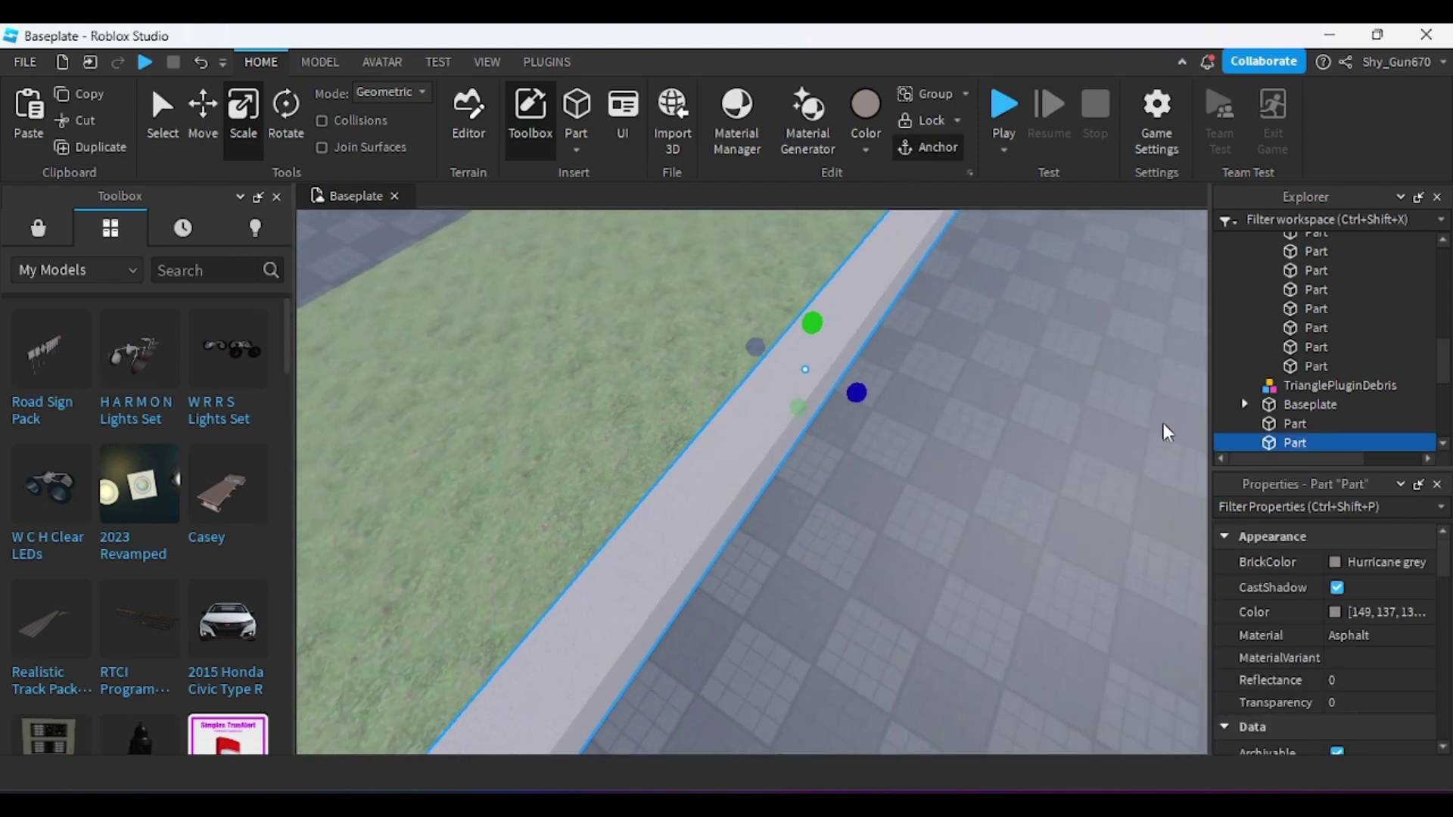
left_click(1335, 613)
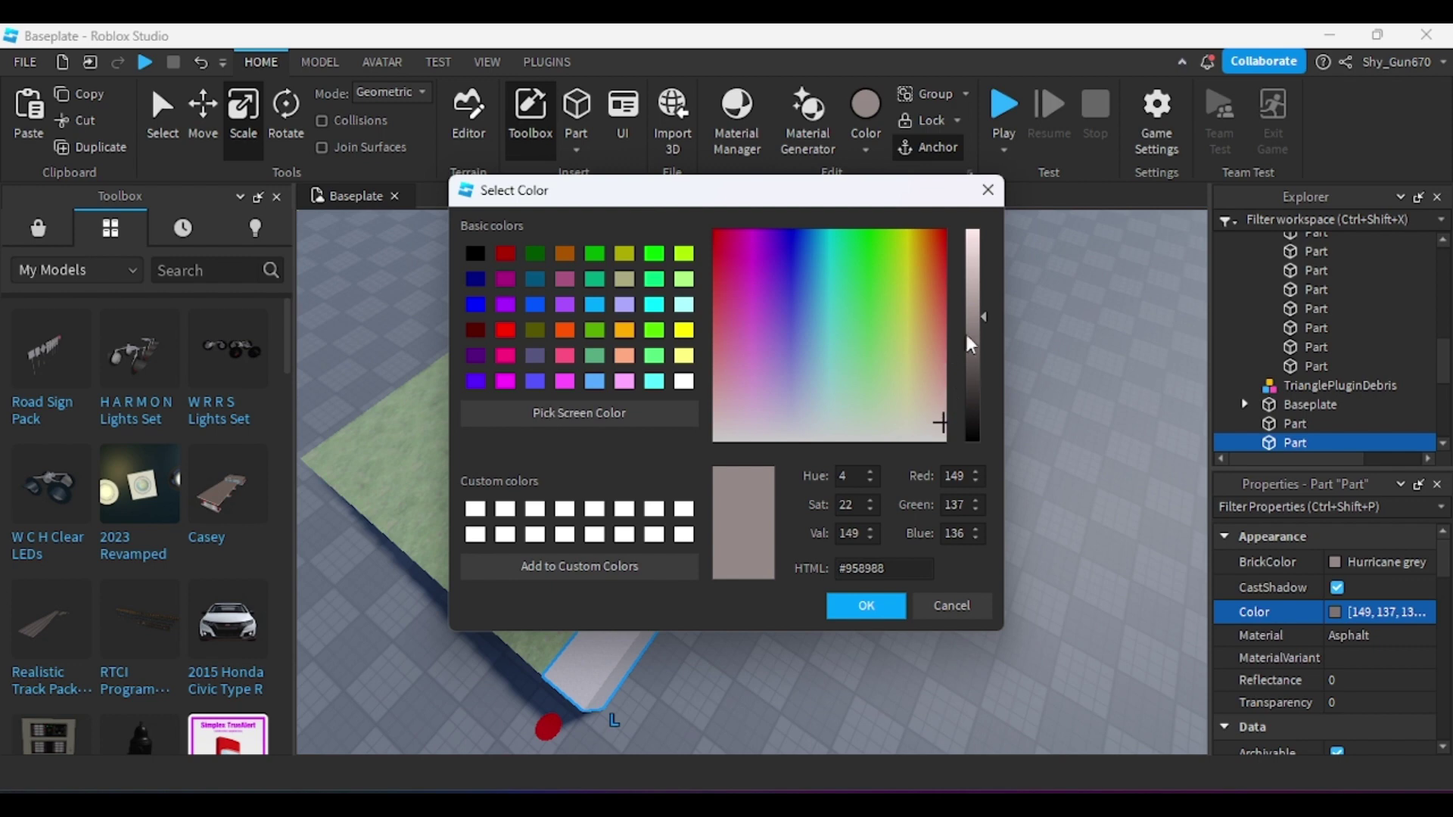
left_click_drag(971, 345, 974, 354)
left_click(857, 600)
left_click(927, 569)
right_click_drag(927, 569, 601, 573)
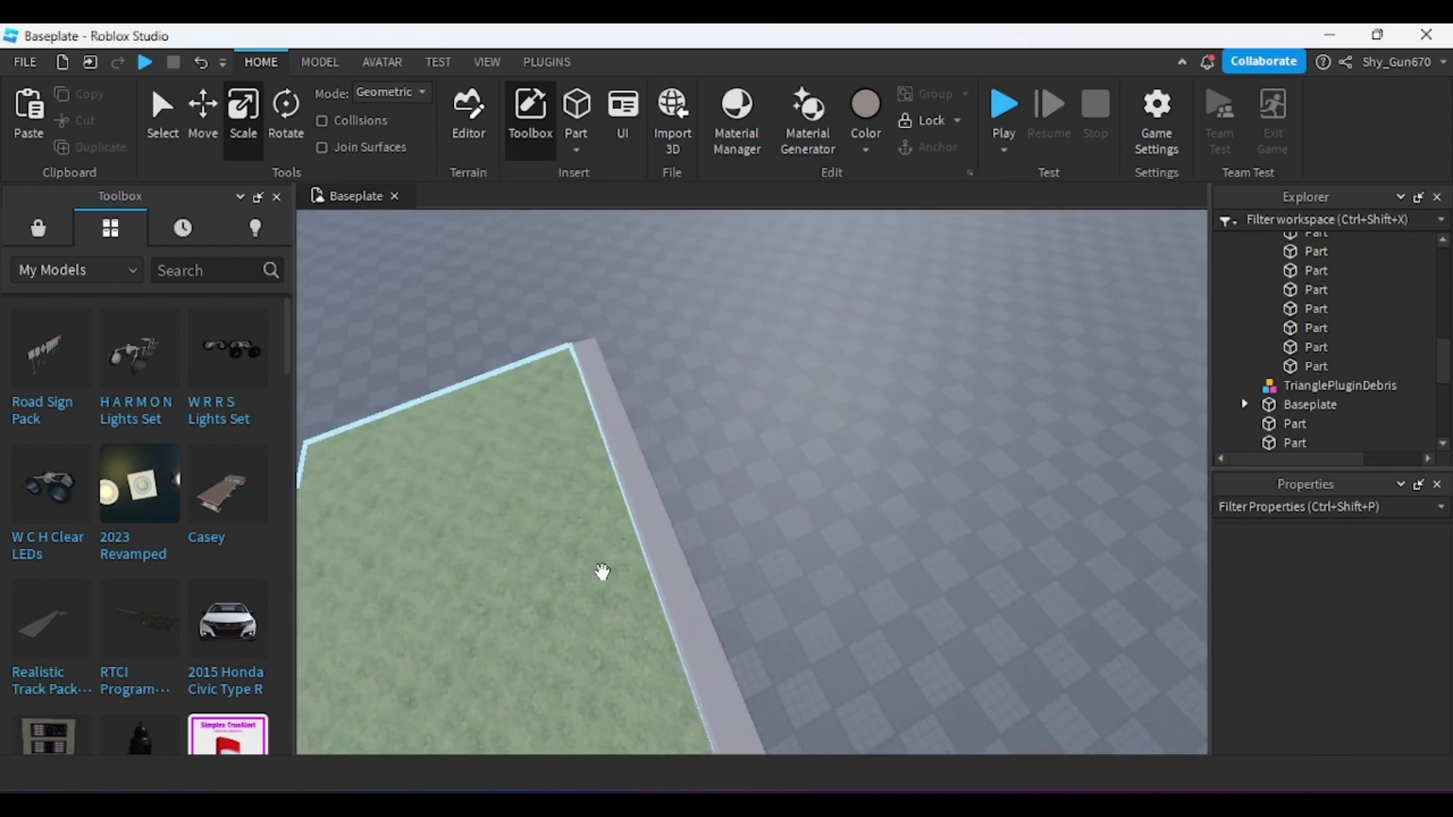
left_click(637, 542)
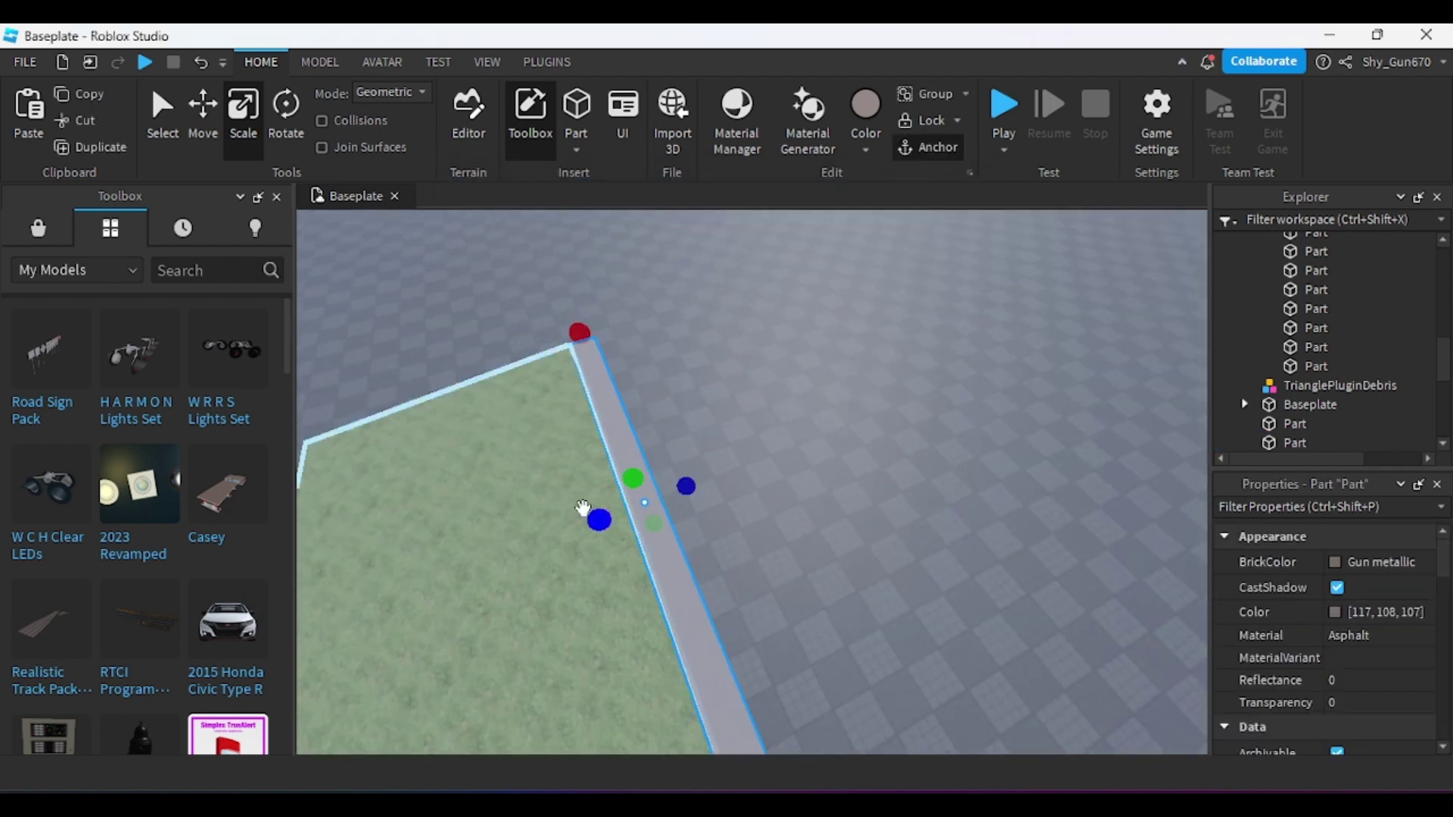
- Thin the strip, extend it sideways, and tint the slab a light mauve-grey
left_click_drag(596, 518, 845, 391)
key("d")
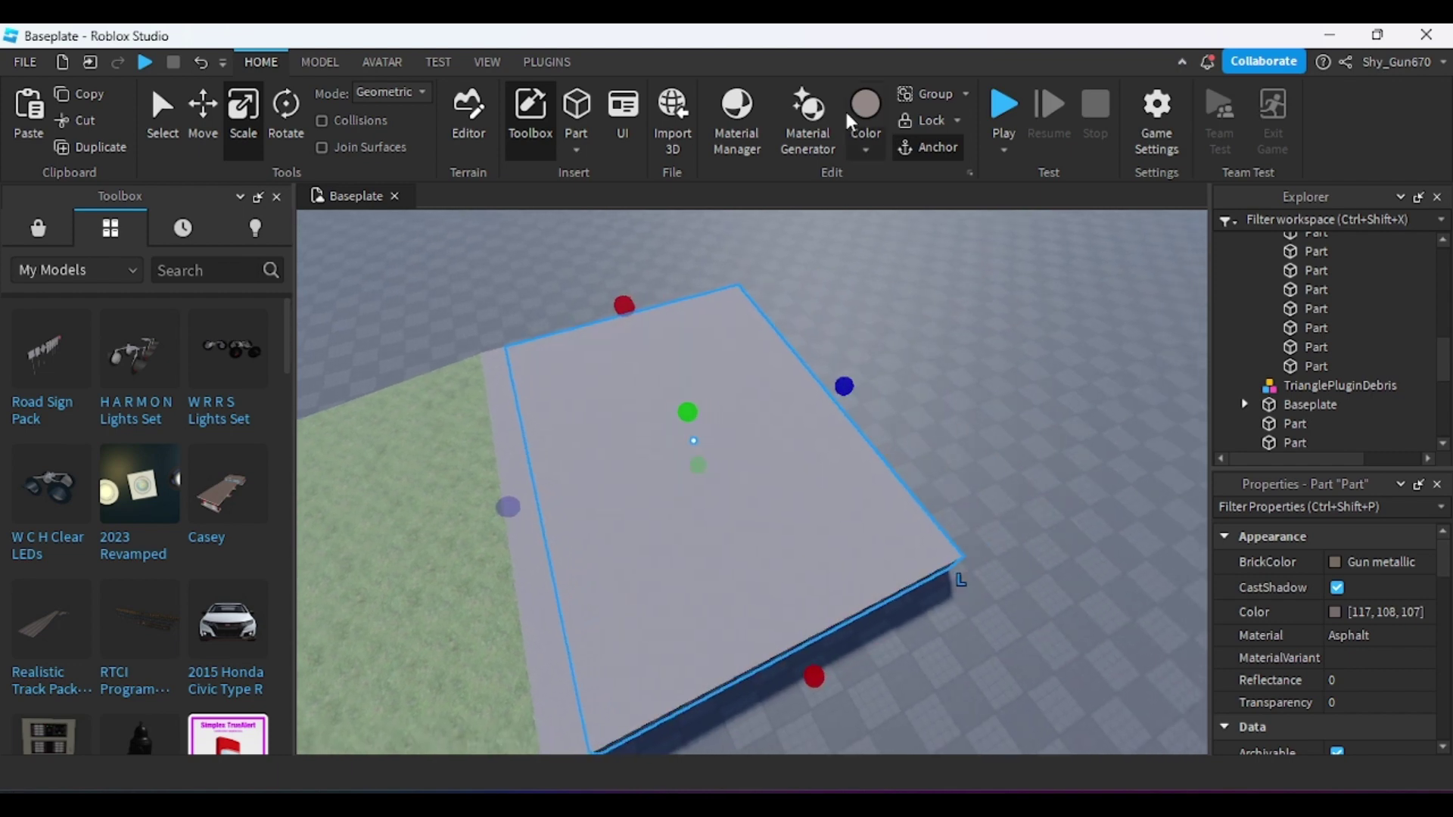
left_click(870, 150)
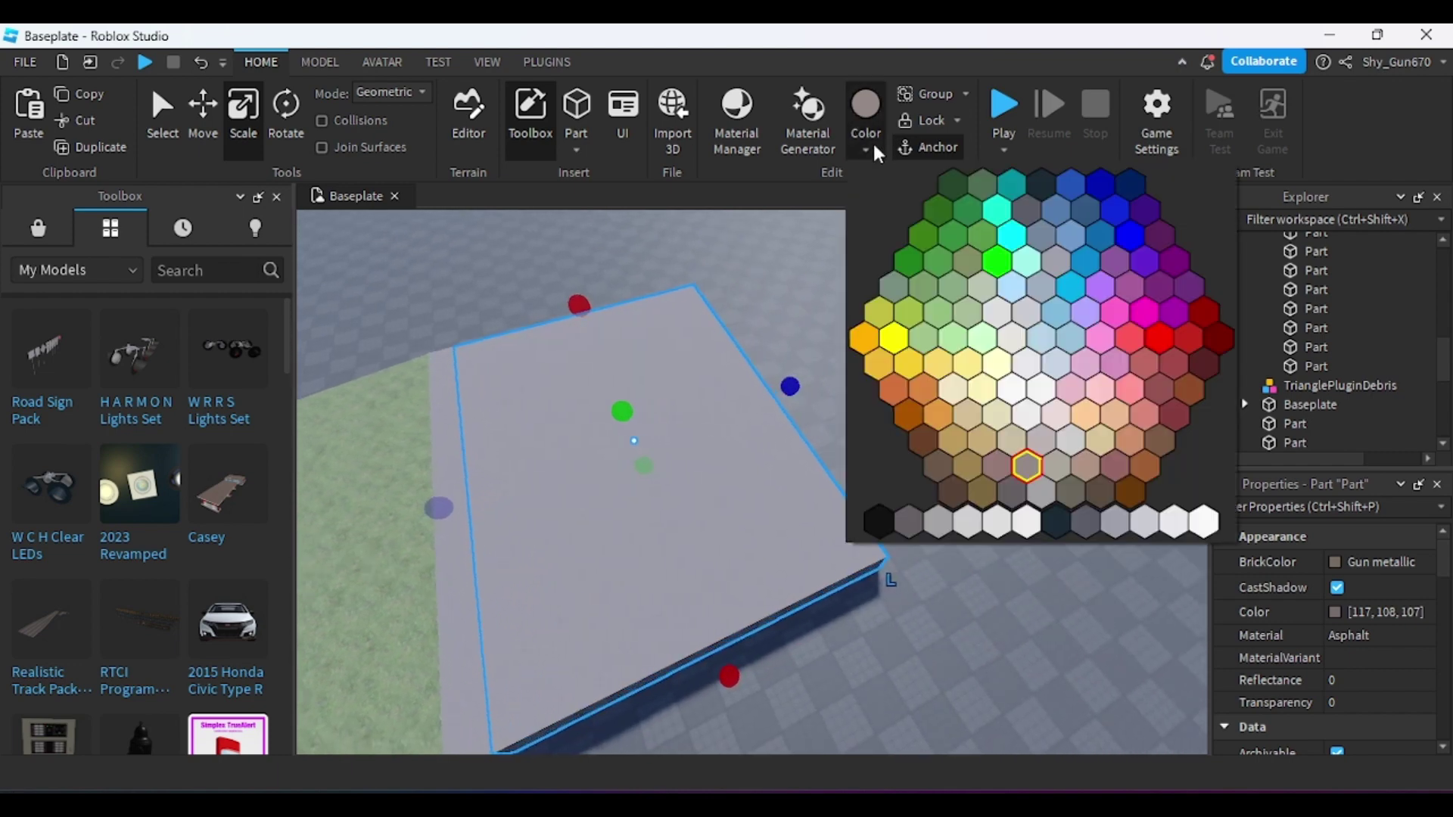
left_click(1028, 466)
left_click(985, 803)
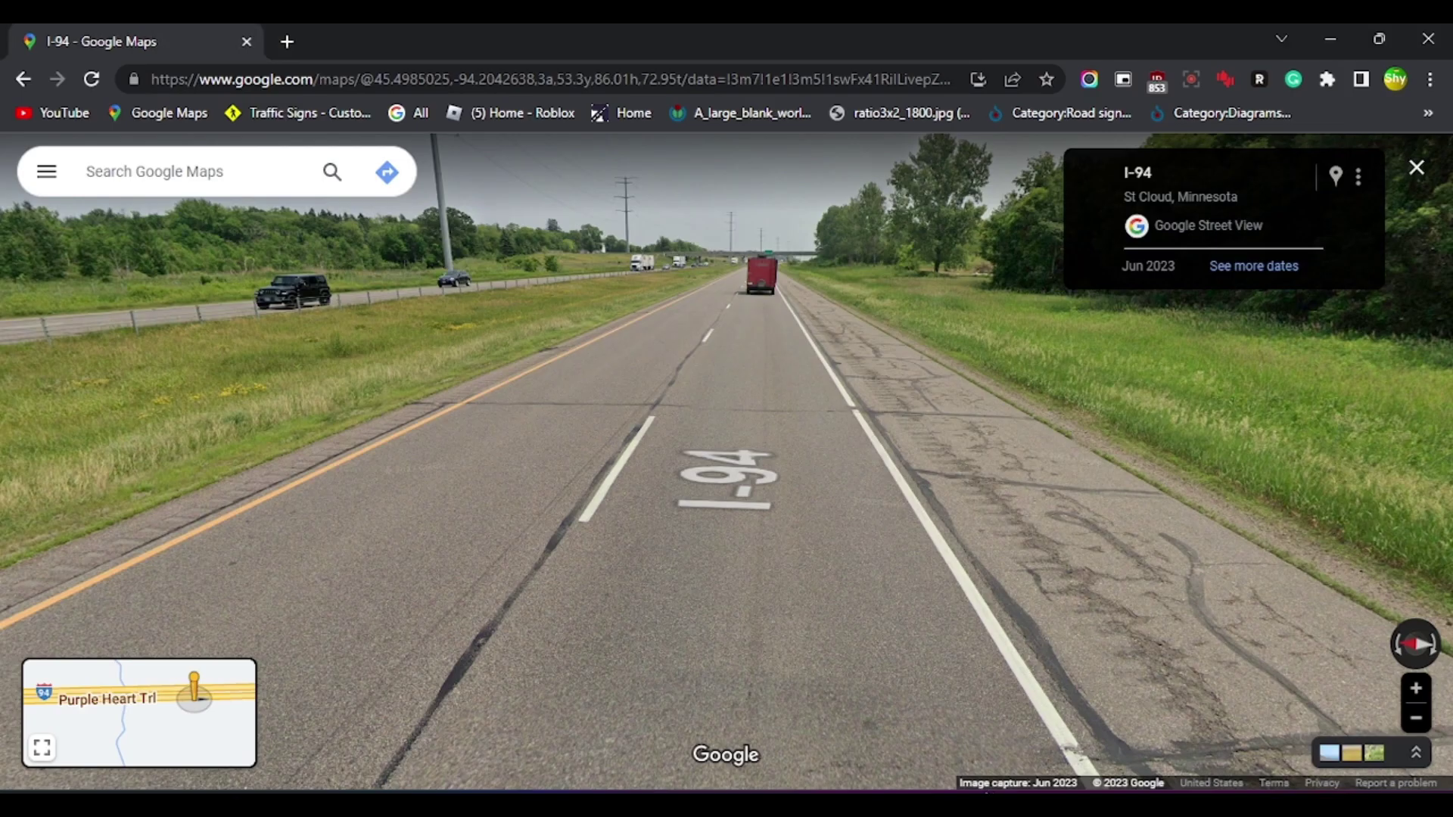
mouse_move(985, 804)
left_click(1004, 715)
- Make the road slab Flint grey
scroll(853, 288, "up", 6)
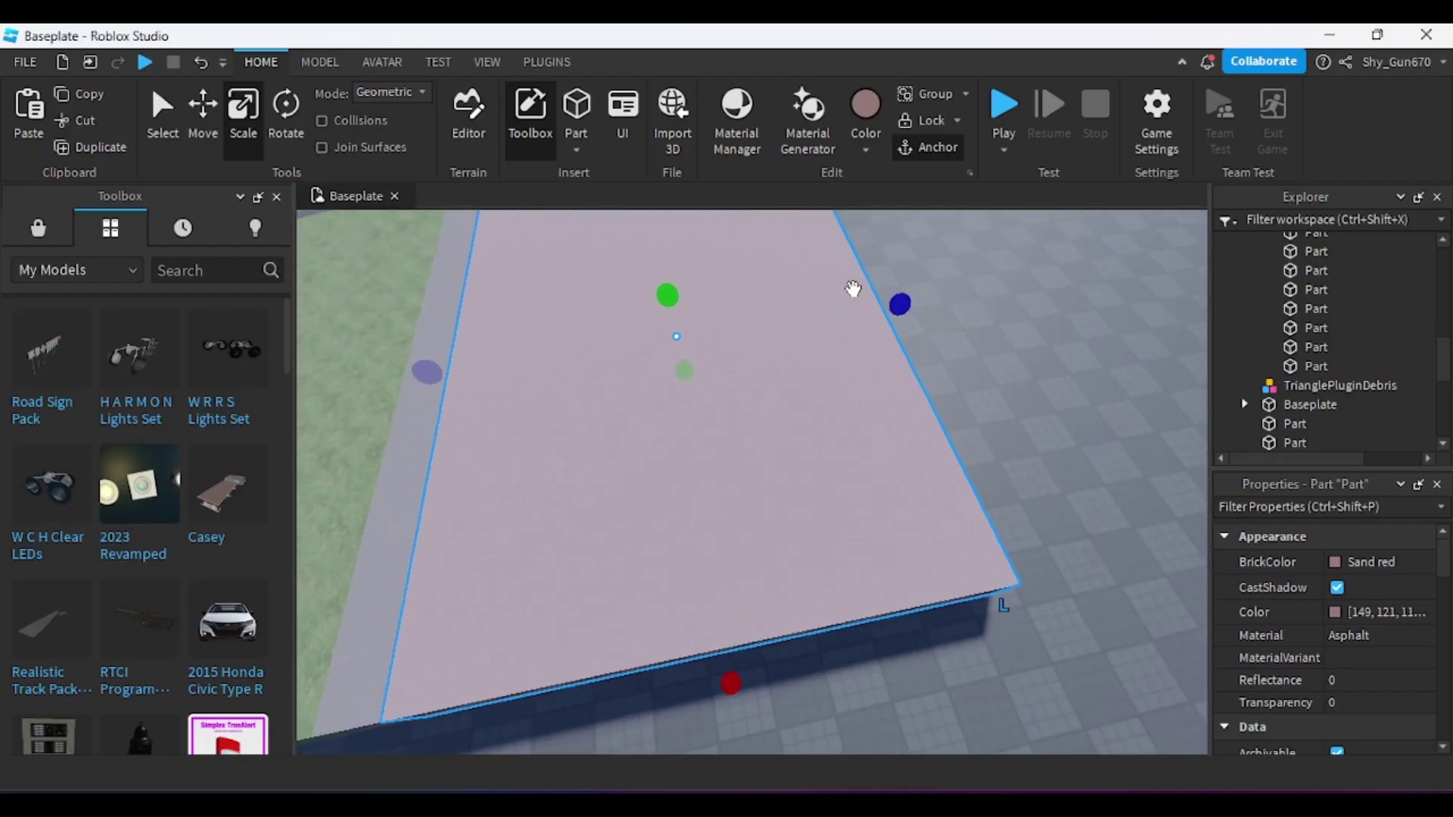
left_click(865, 151)
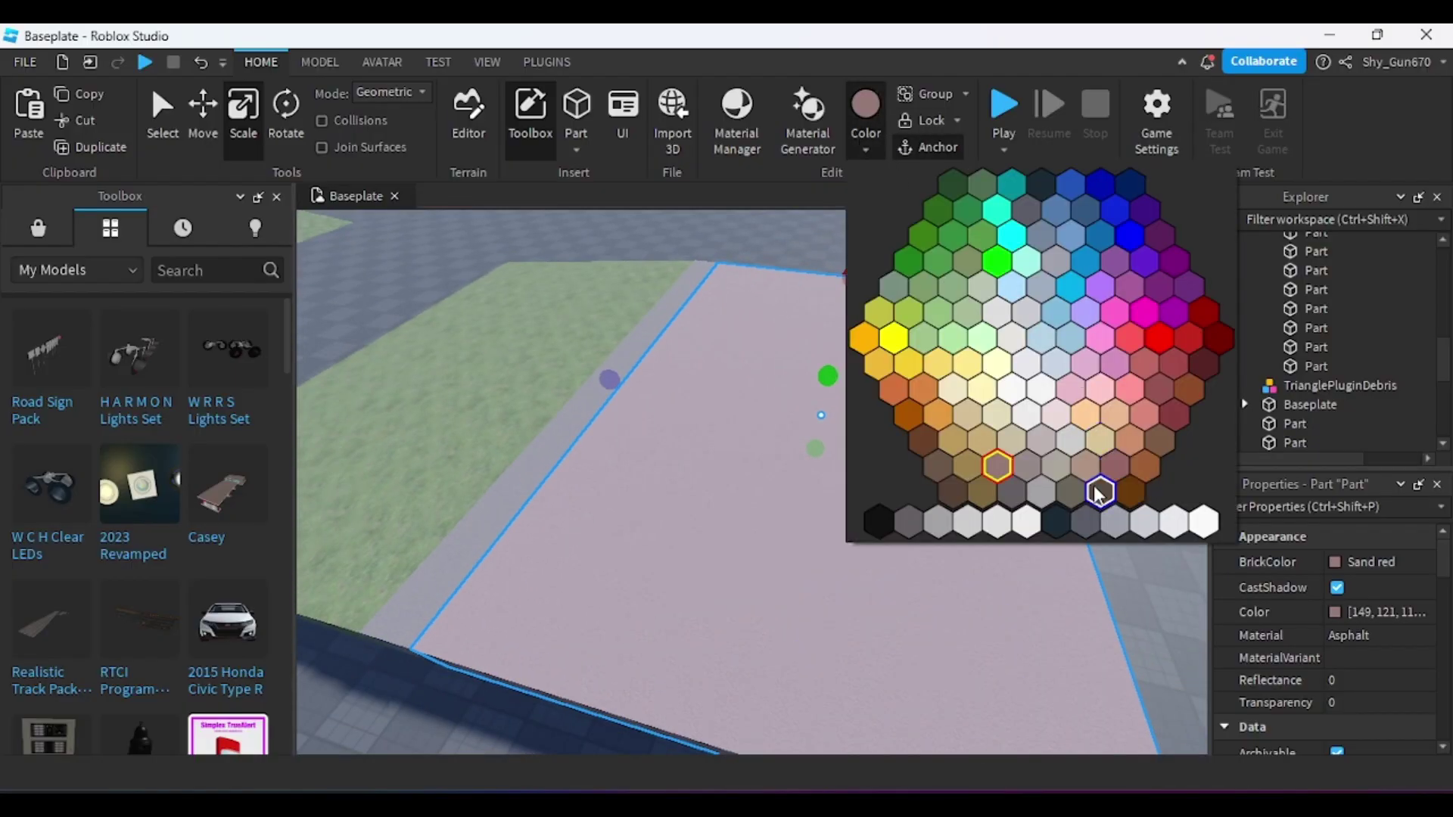
left_click(1071, 493)
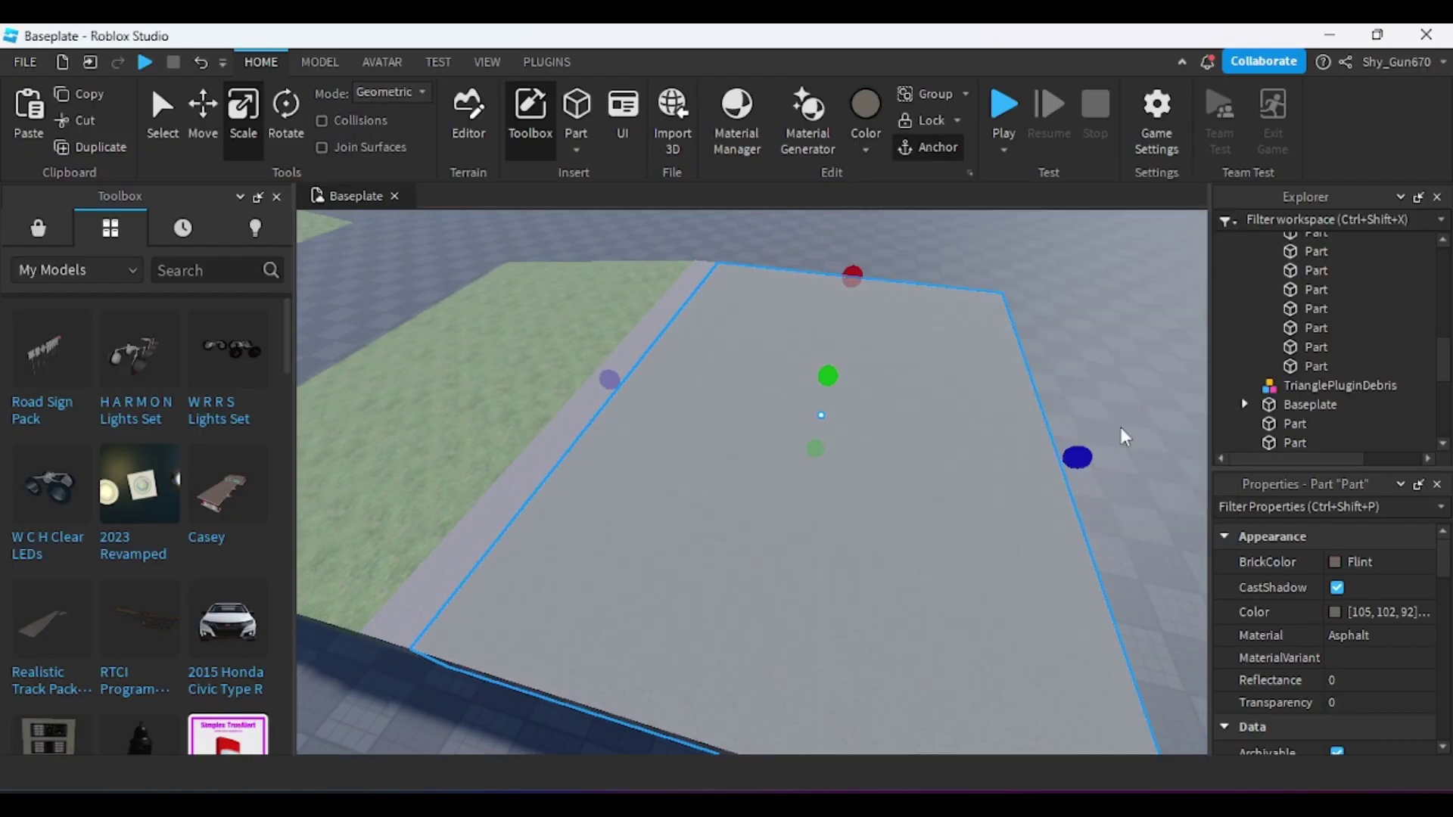
left_click(1180, 366)
scroll(1063, 276, "down", 4)
scroll(650, 452, "up", 3)
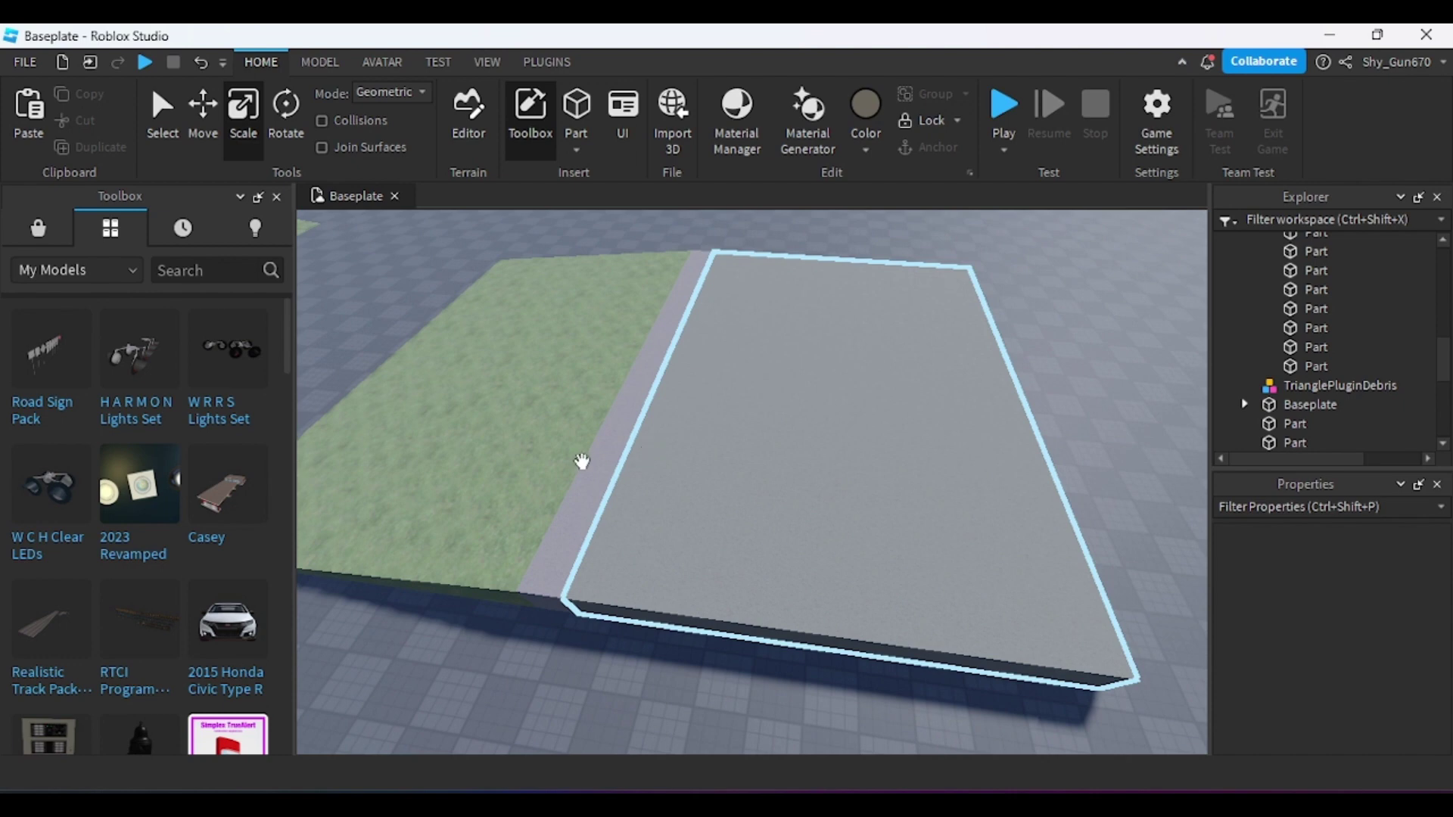
scroll(927, 367, "down", 2)
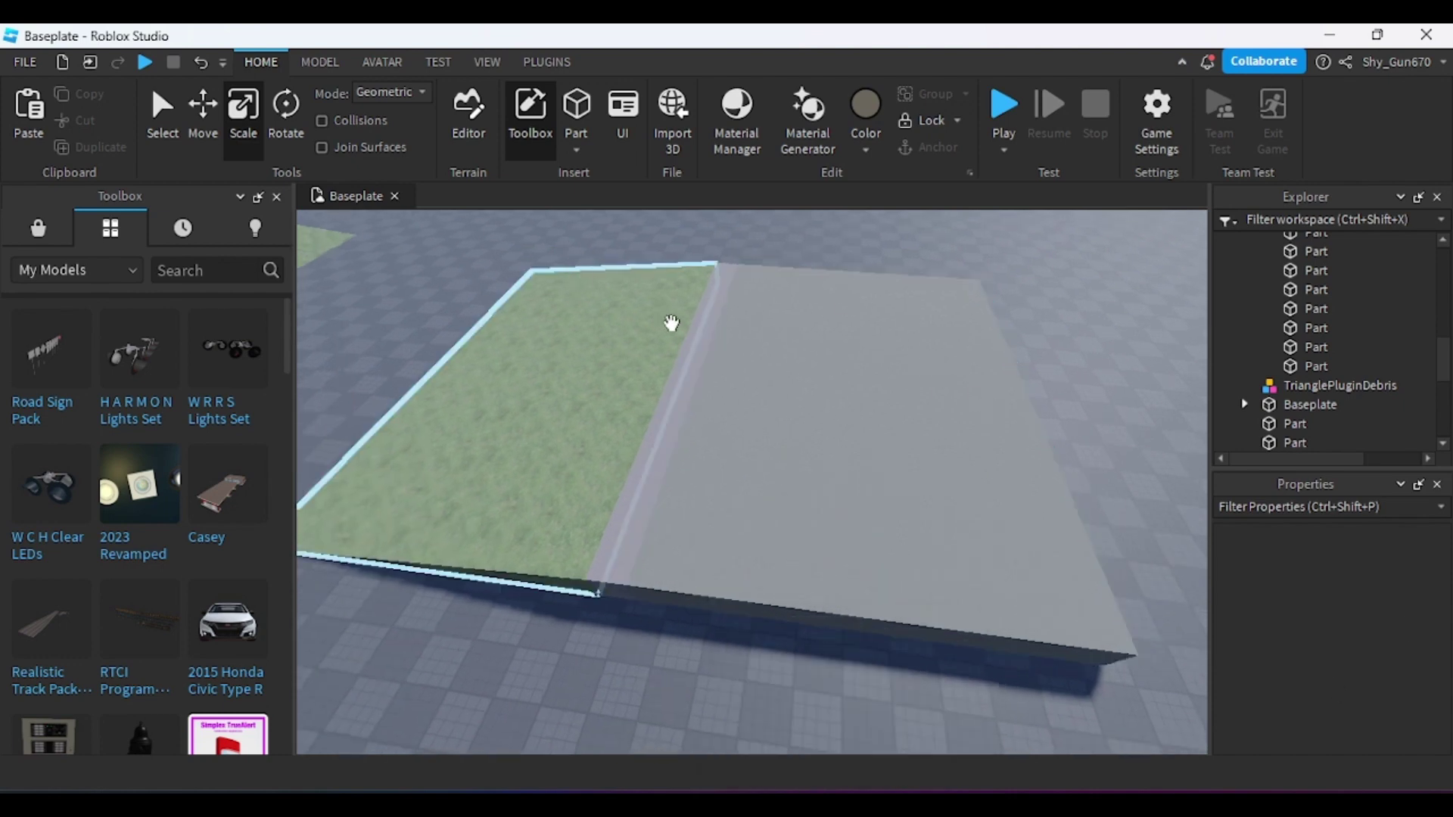
- Give the road slab the strip's 117, 108, 107 colour value
left_click(699, 343)
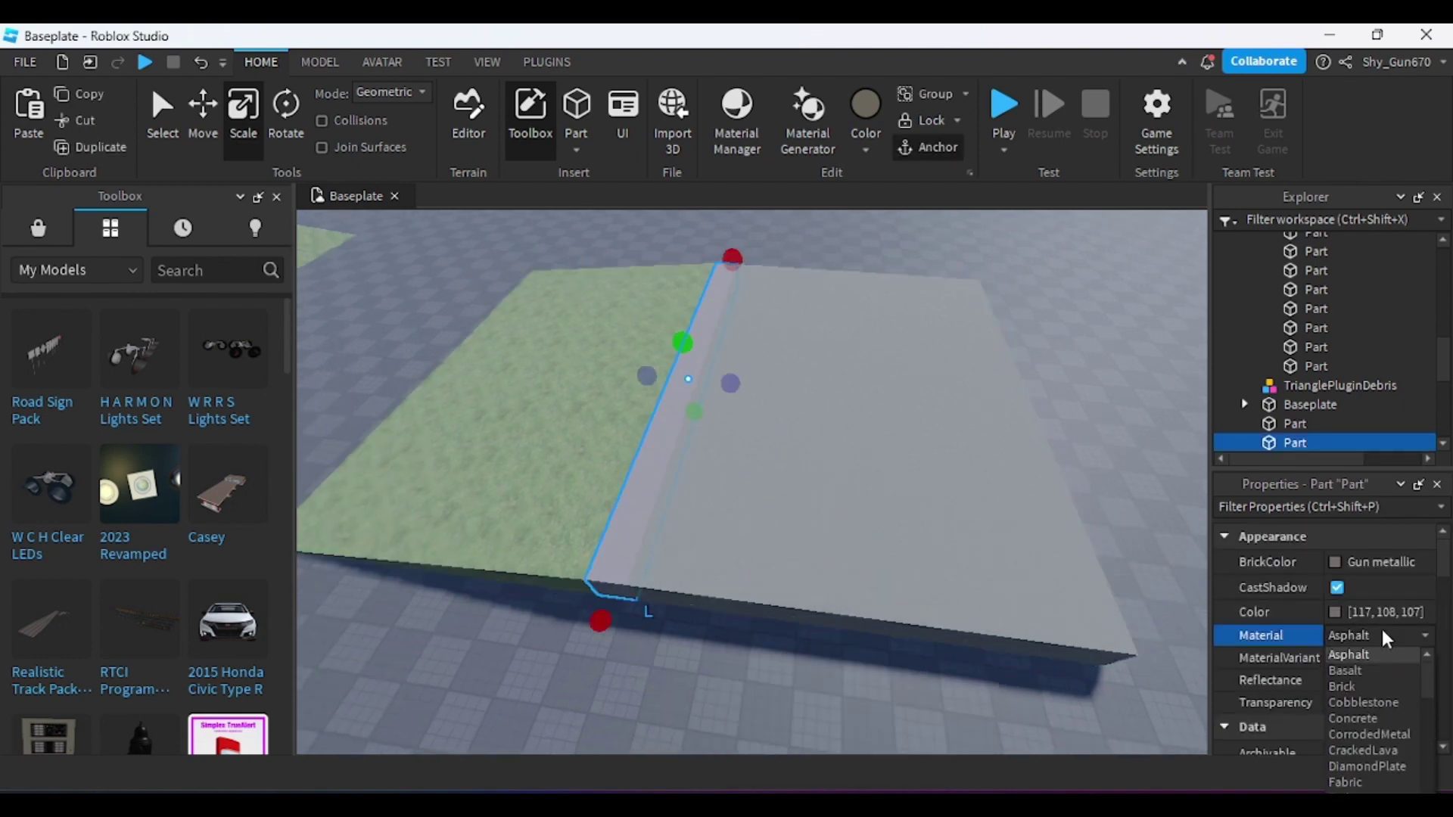
left_click(1400, 612)
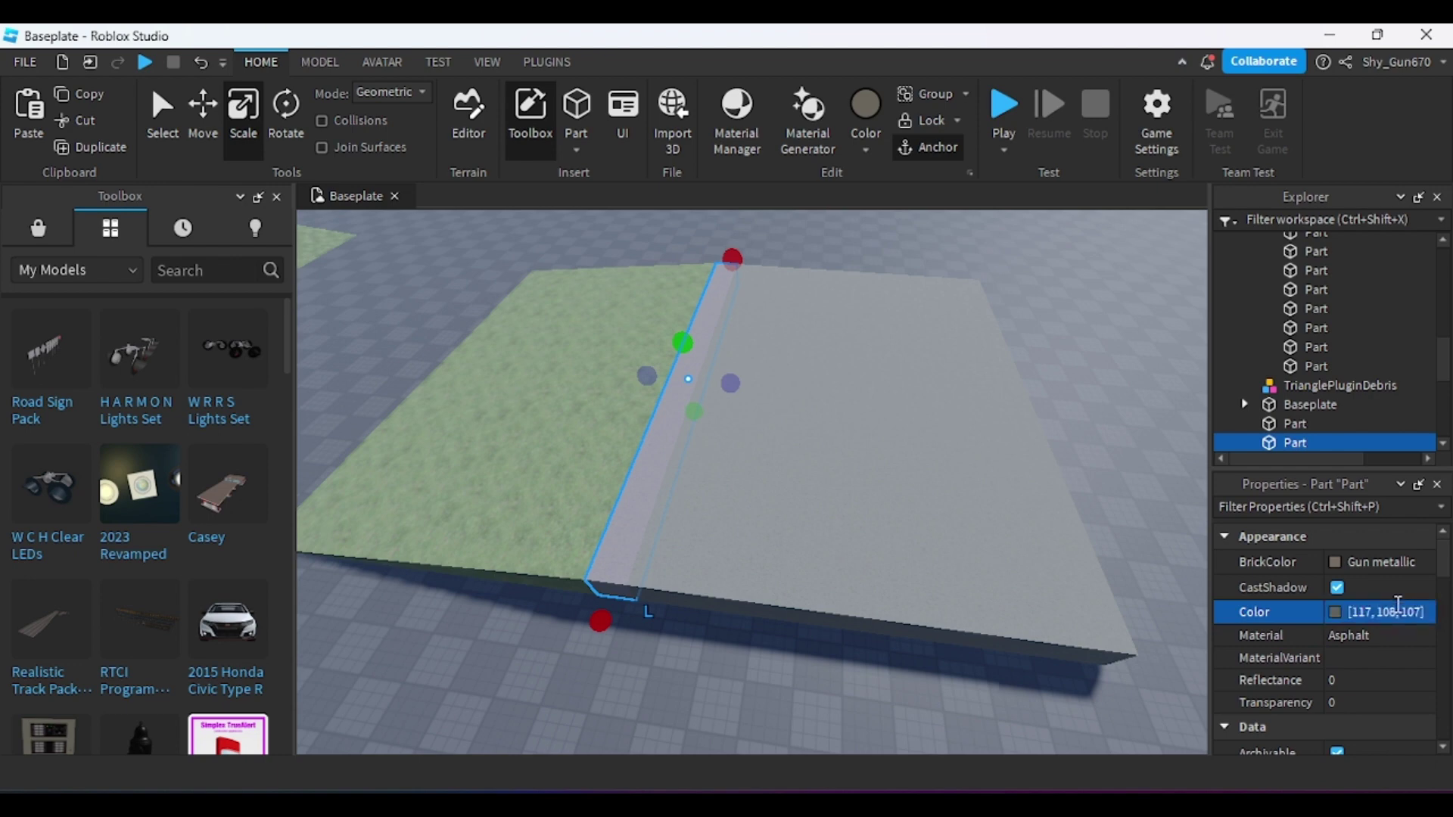
left_click(1055, 552)
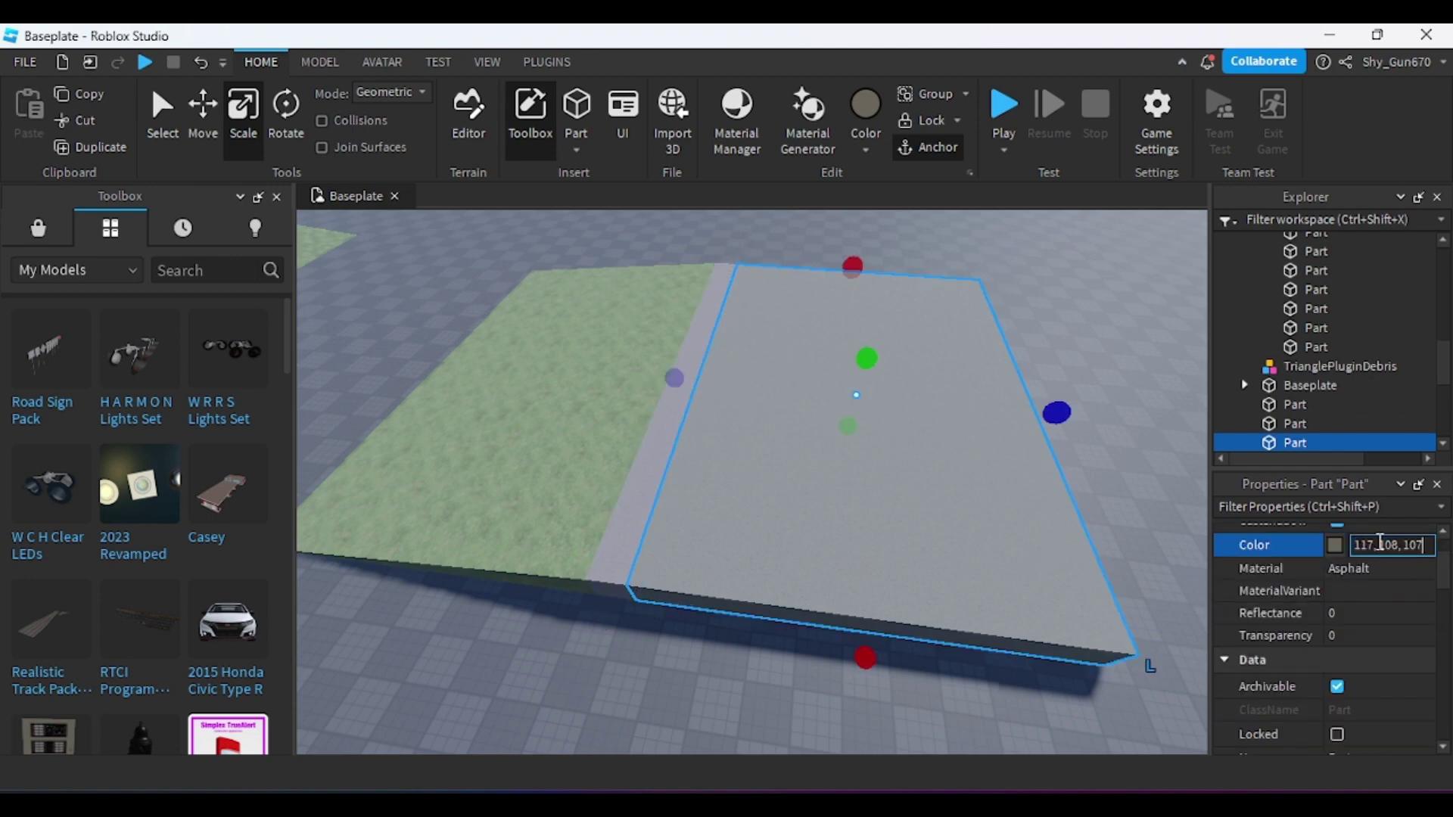
right_click_drag(899, 361, 875, 366)
key("d")
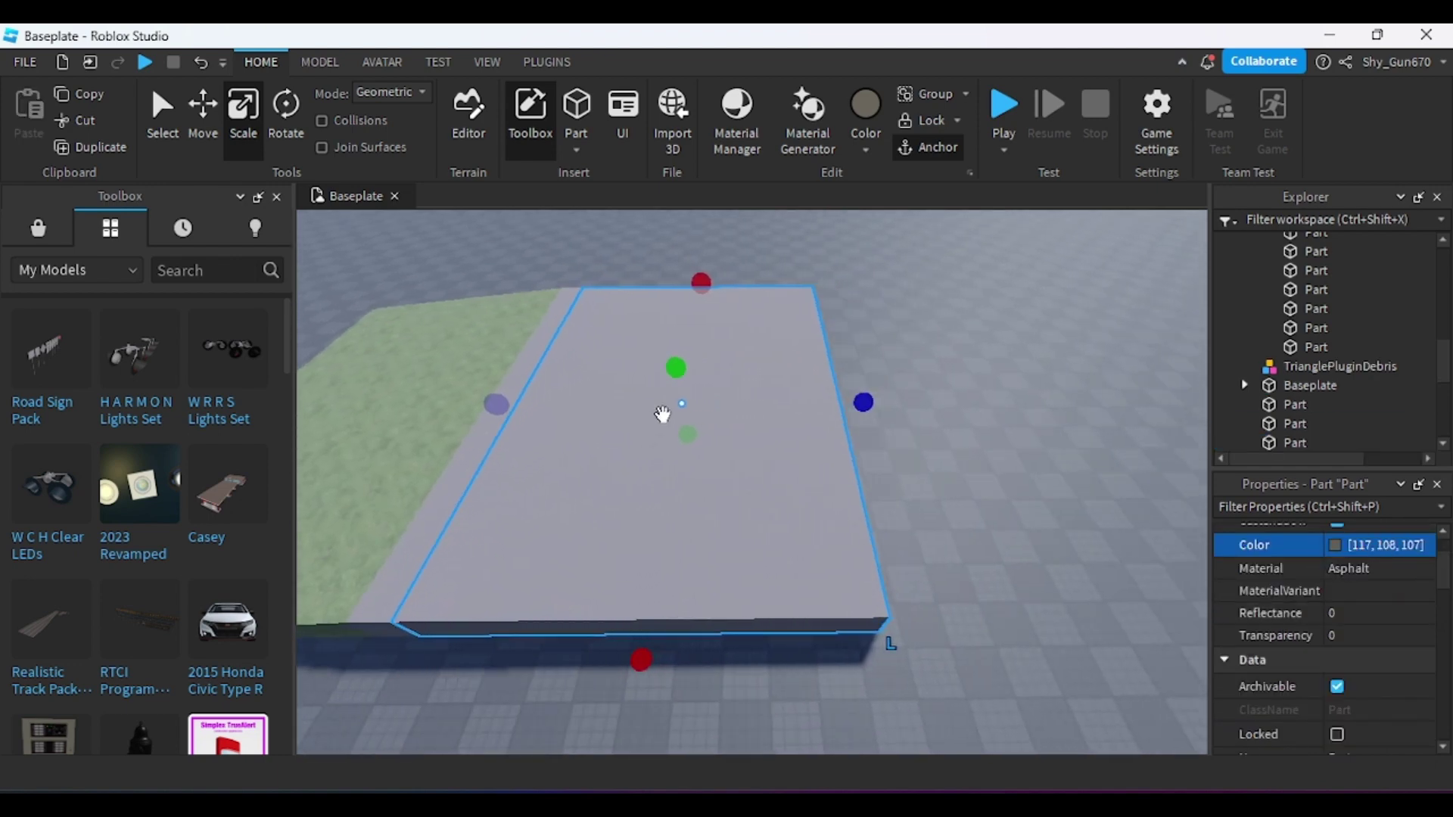
- Size a light grey shoulder strip along the slab's right edge and set its material
left_click_drag(864, 402, 921, 398)
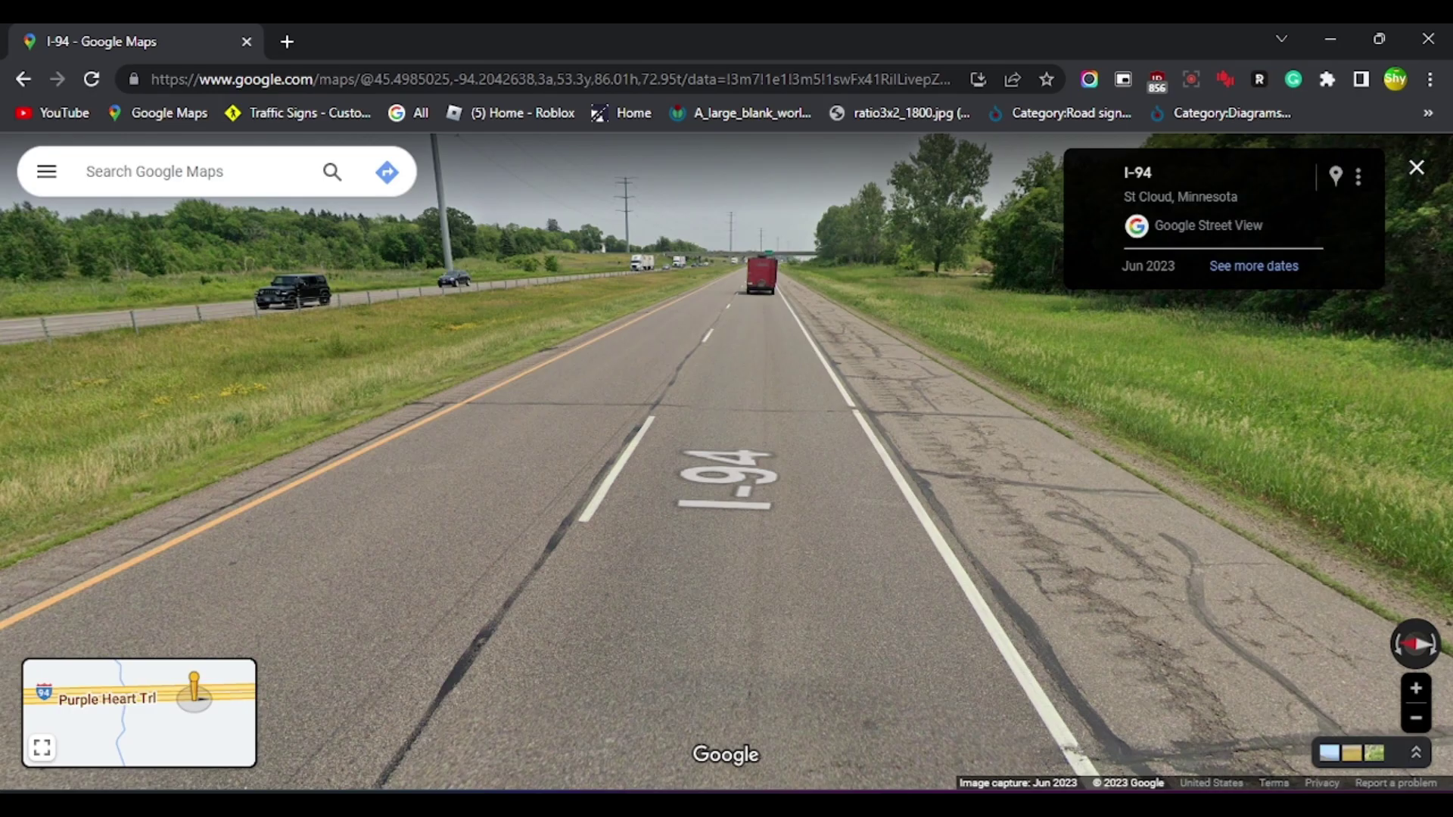
left_click(996, 741)
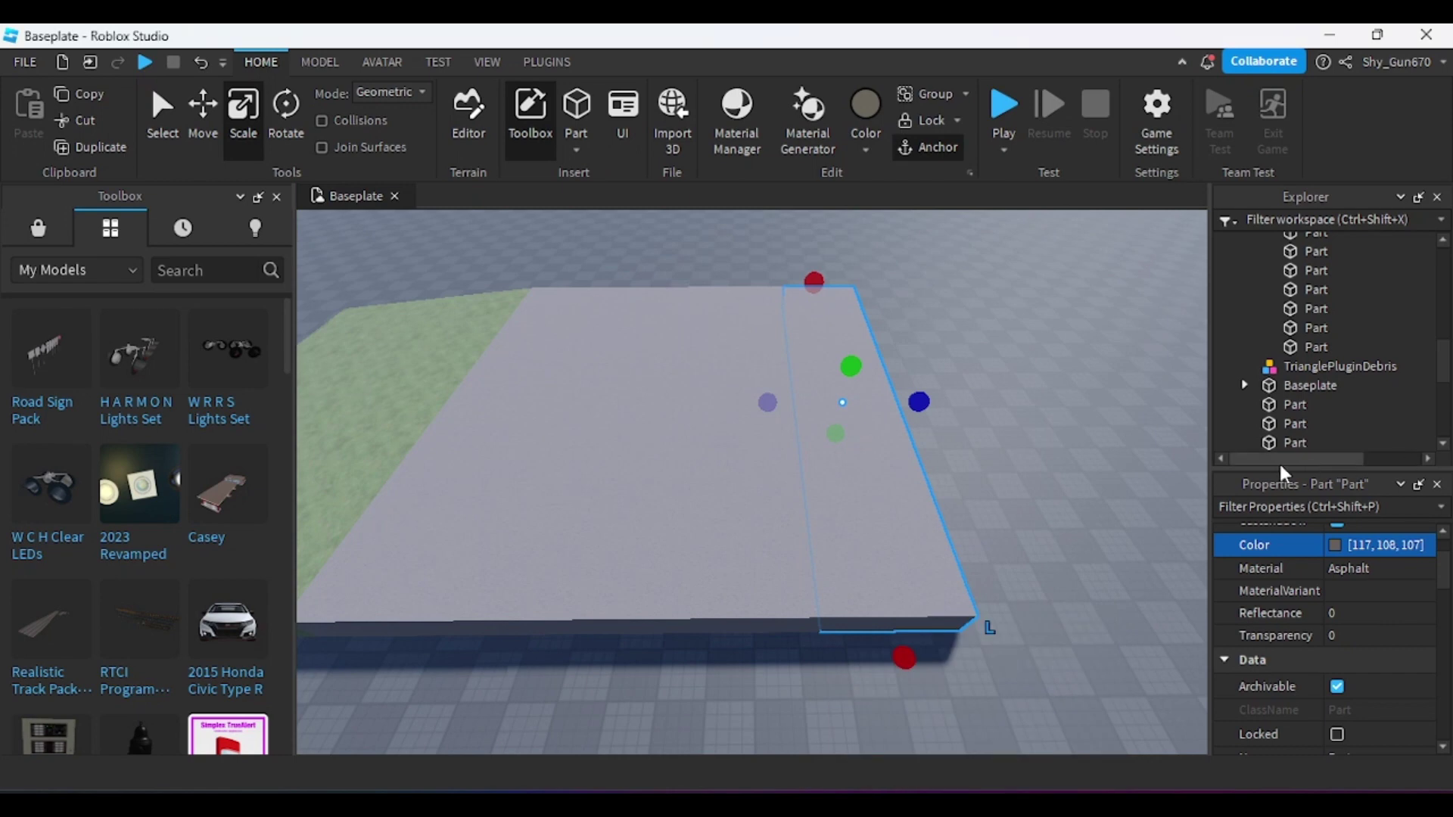
left_click(1350, 571)
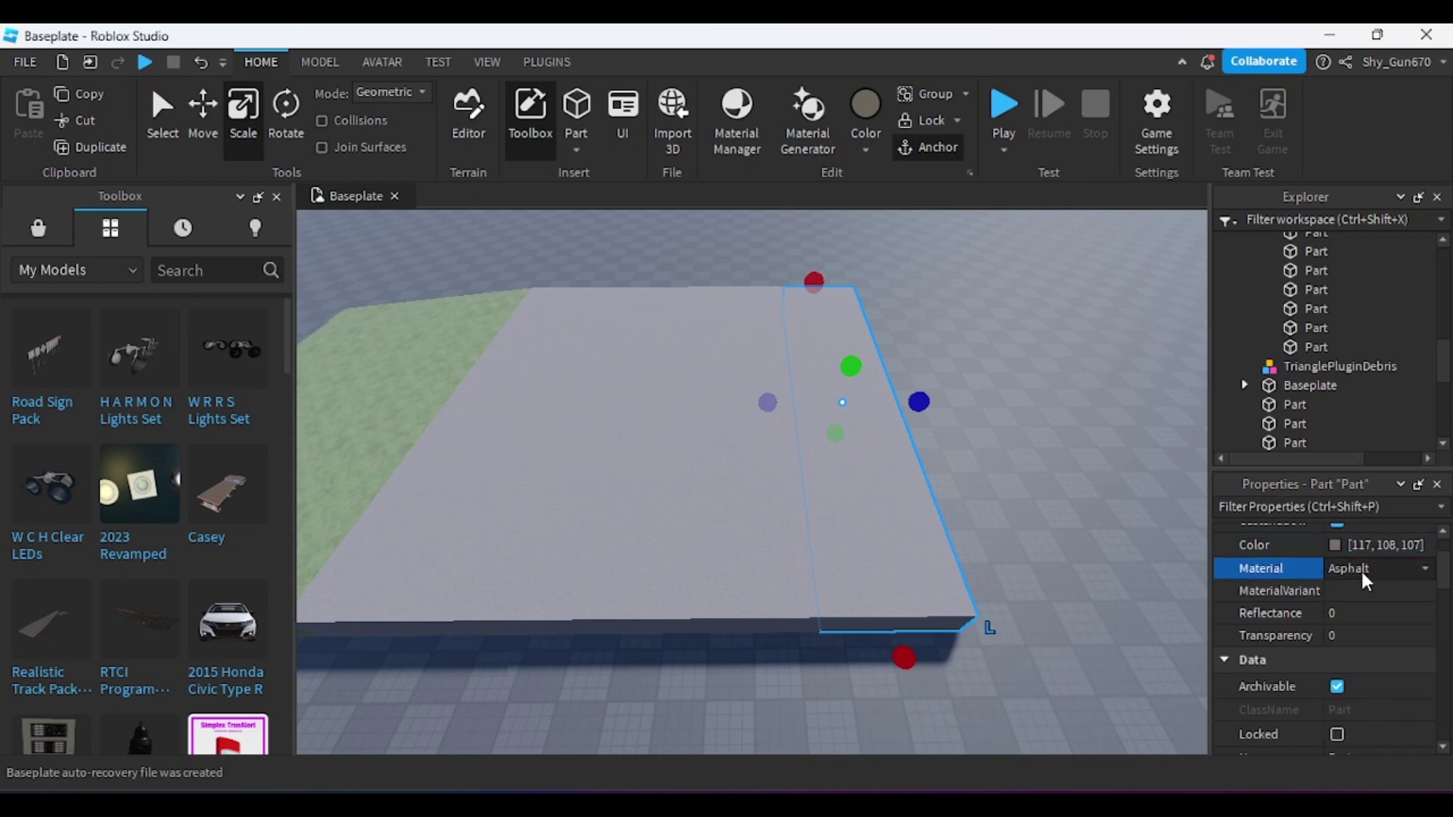
left_click(1365, 576)
left_click(882, 154)
left_click(1113, 522)
left_click(945, 655)
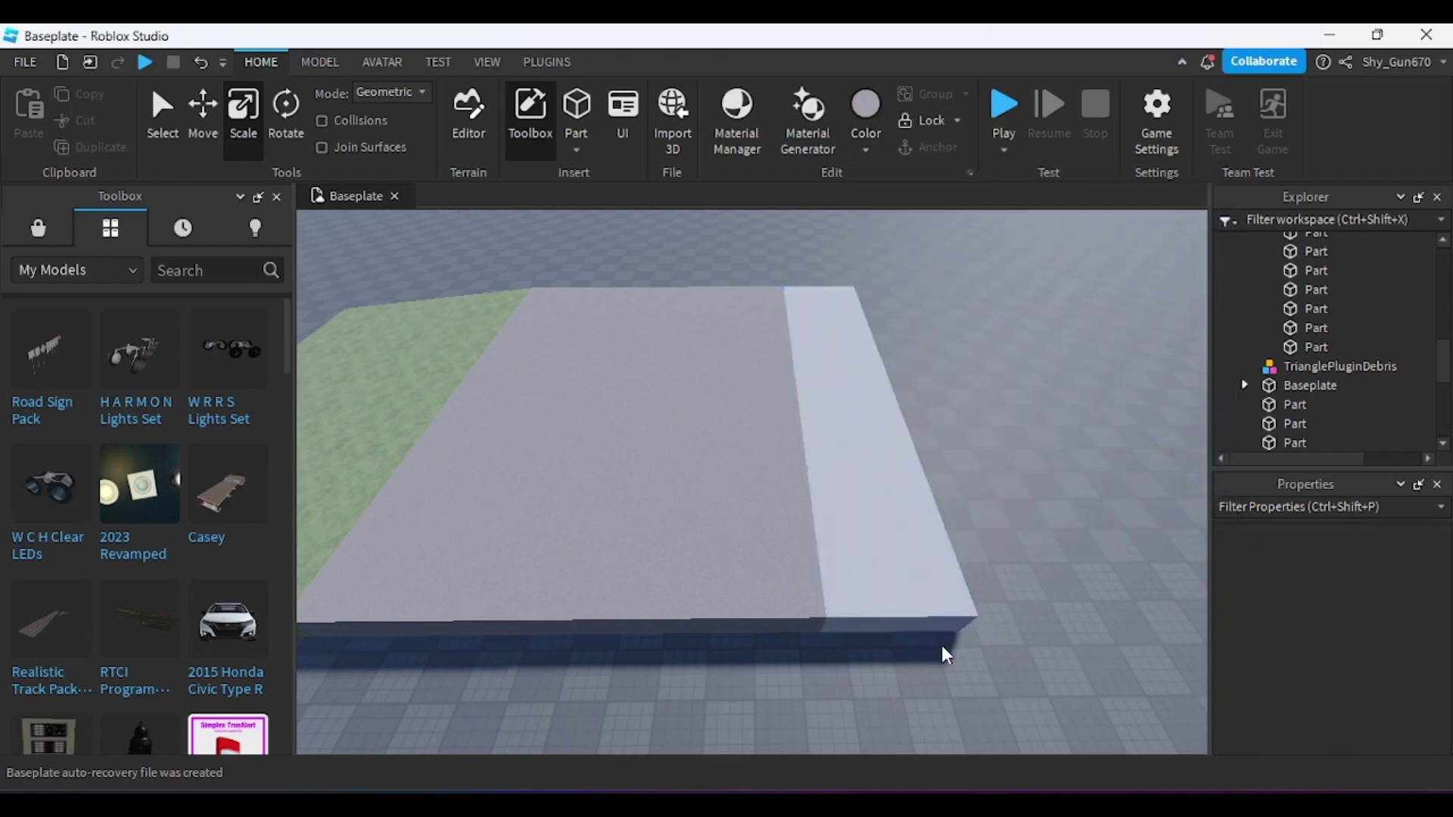
left_click(886, 802)
mouse_move(973, 787)
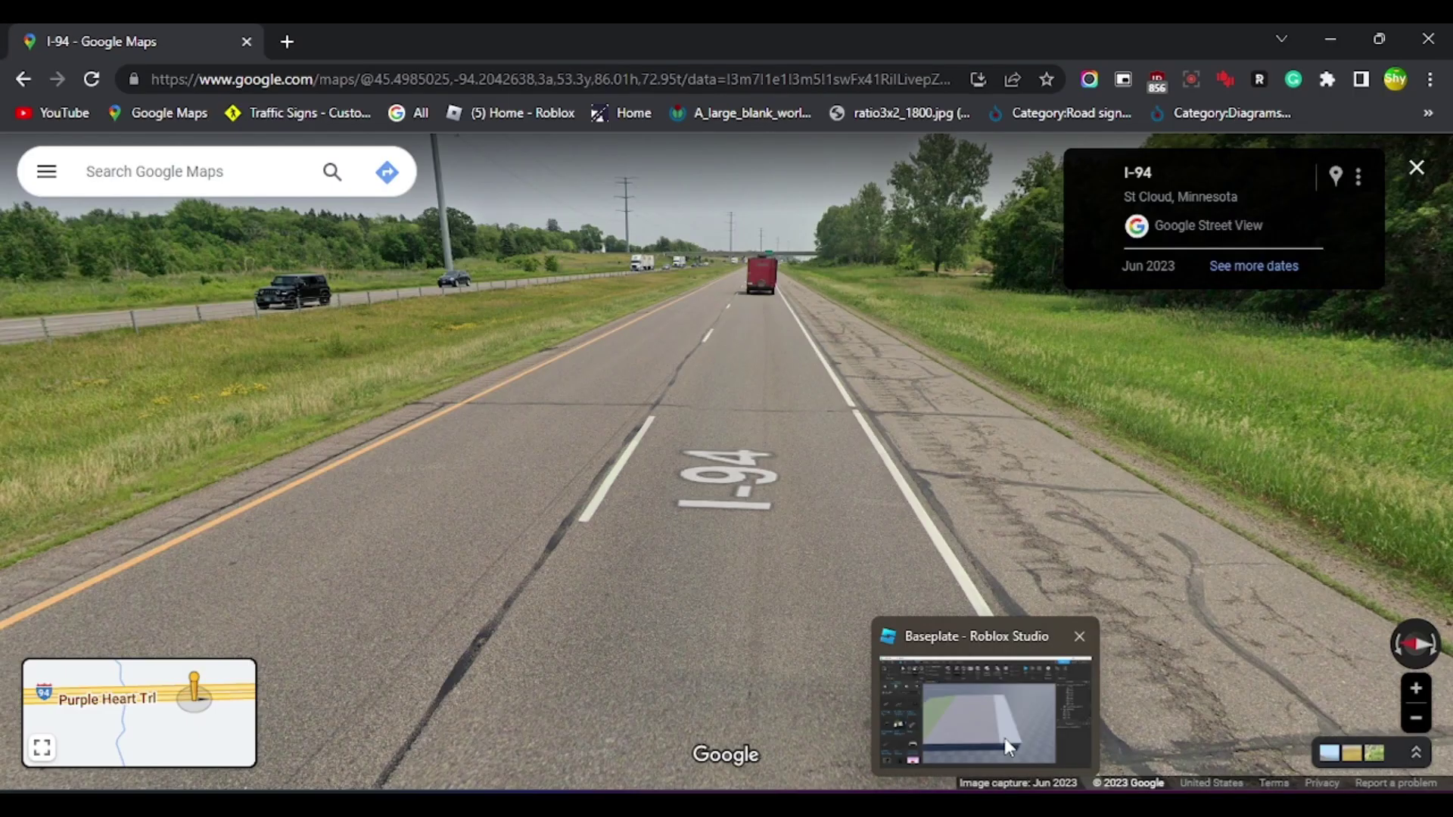
left_click(1005, 738)
- Duplicate the grass verge, rotate the copy 180 degrees and move it to the road's far side
left_click(468, 368)
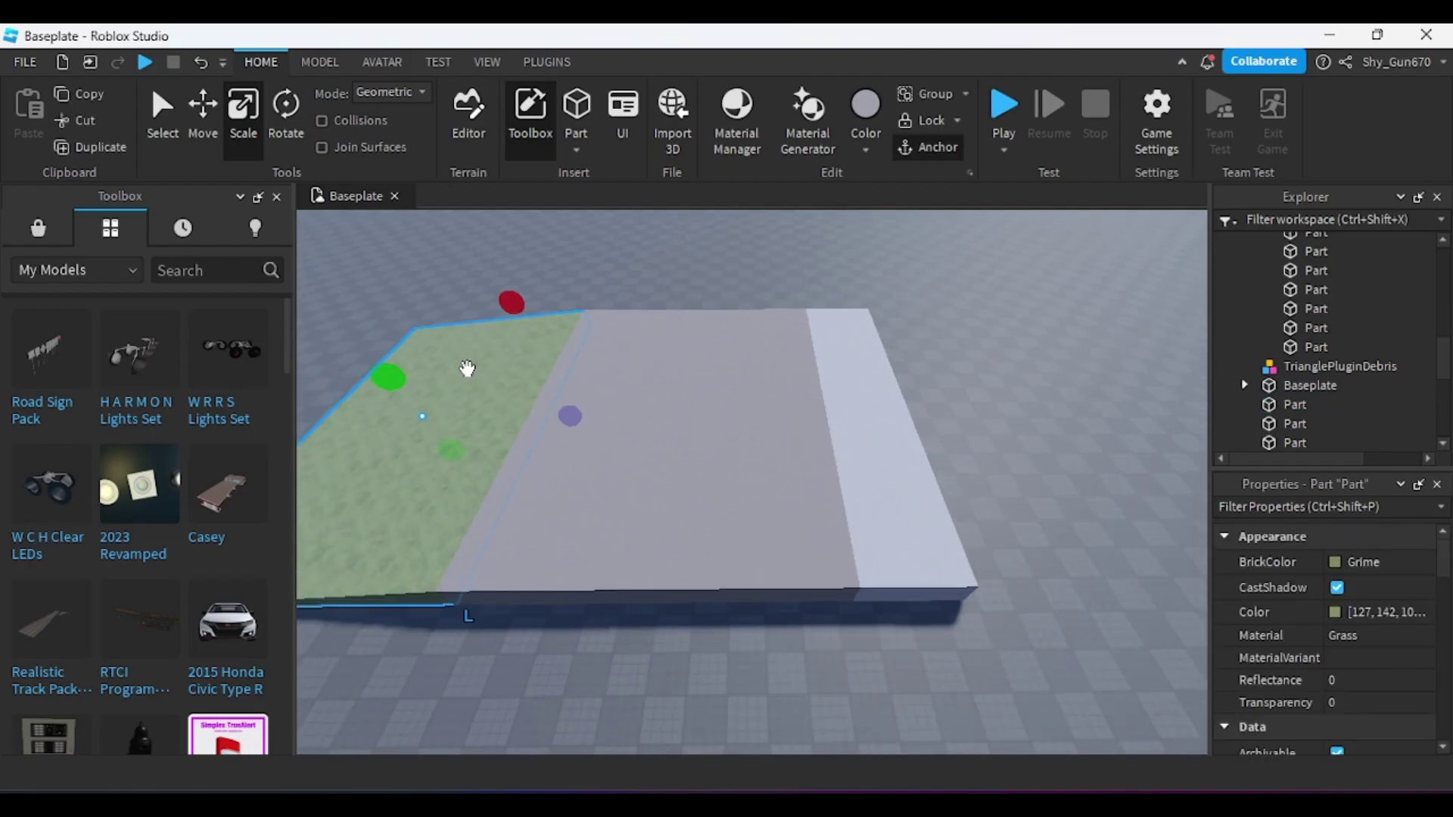
key("a")
key("s")
left_click(288, 115)
left_click_drag(633, 424, 450, 405)
key("w")
key("a")
left_click(205, 115)
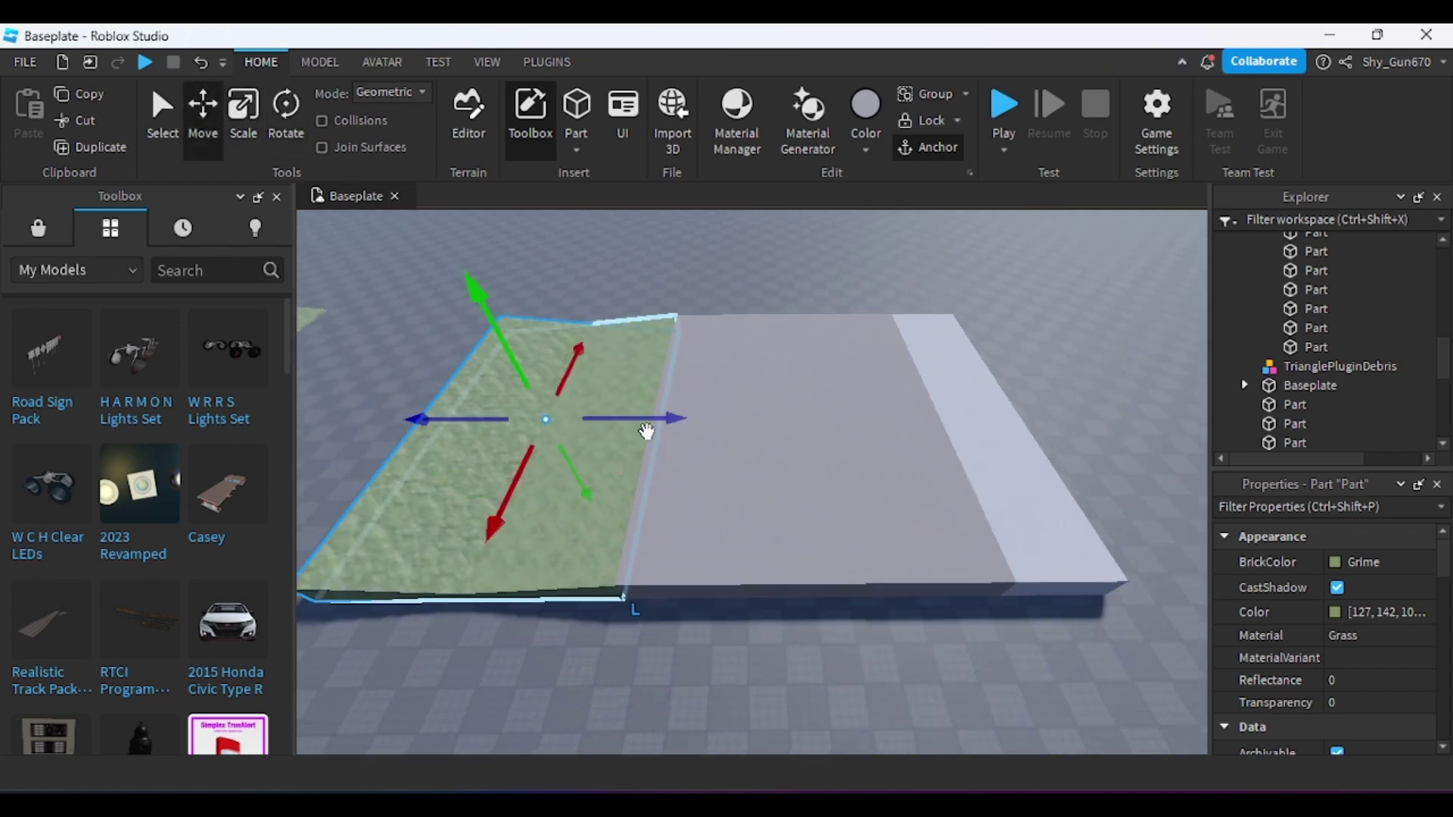
left_click_drag(647, 432, 1015, 384)
key("s")
left_click(871, 269)
- Scale the strip beside the grass down into a thin line
key("a")
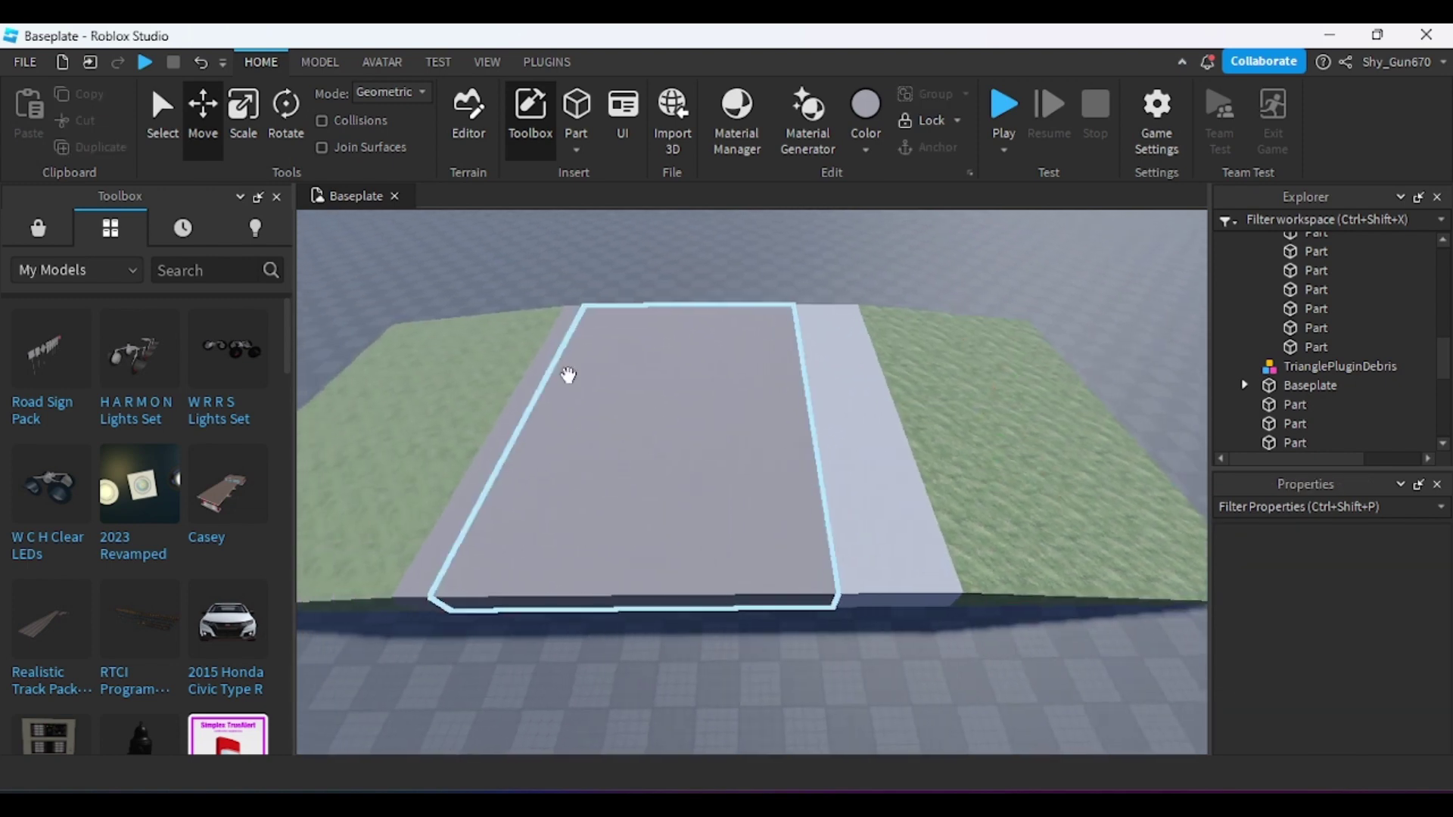
key("w")
left_click(674, 441)
scroll(674, 442, "up", 2)
key("ctrl+3")
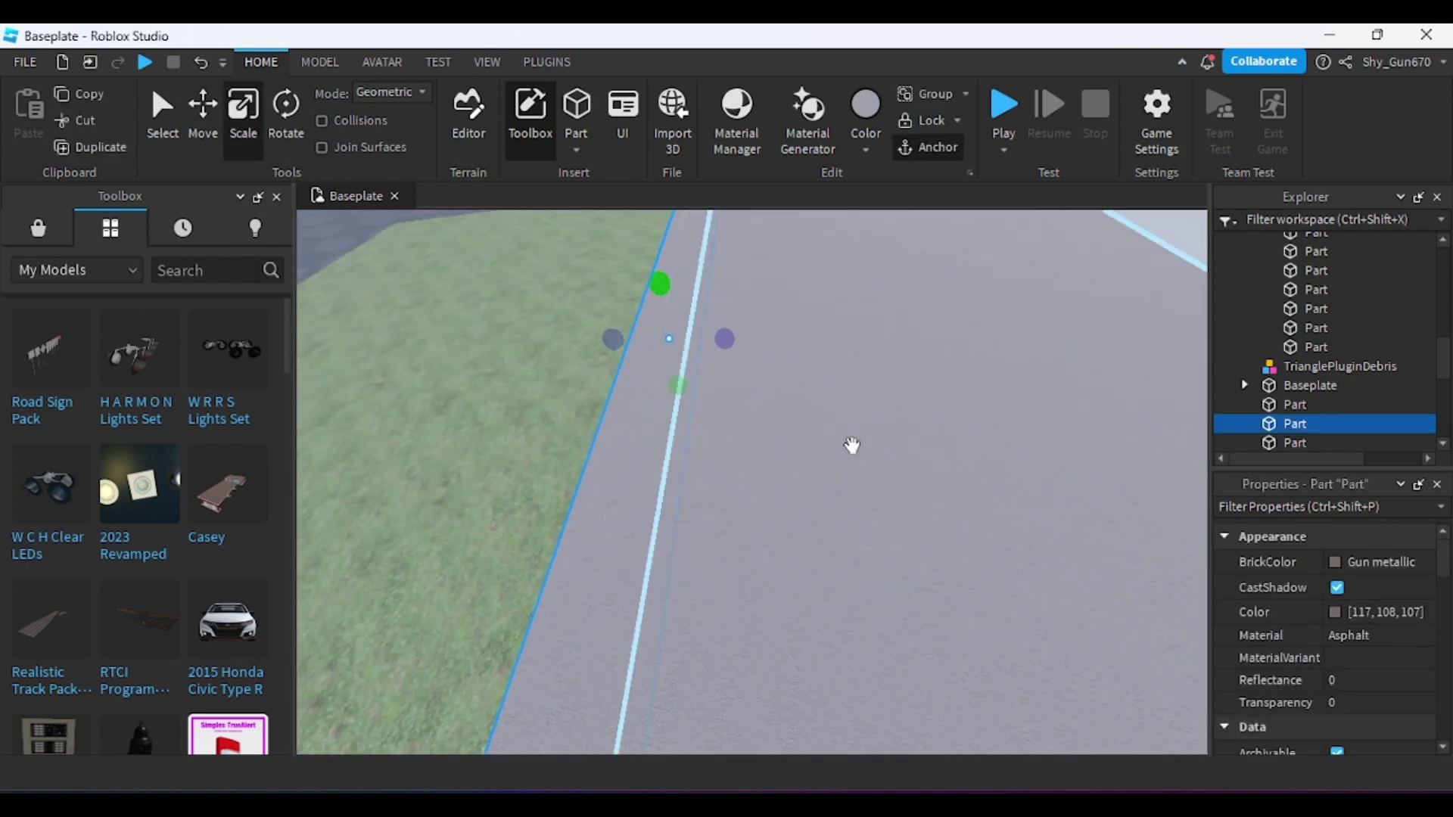
left_click_drag(642, 327, 835, 331)
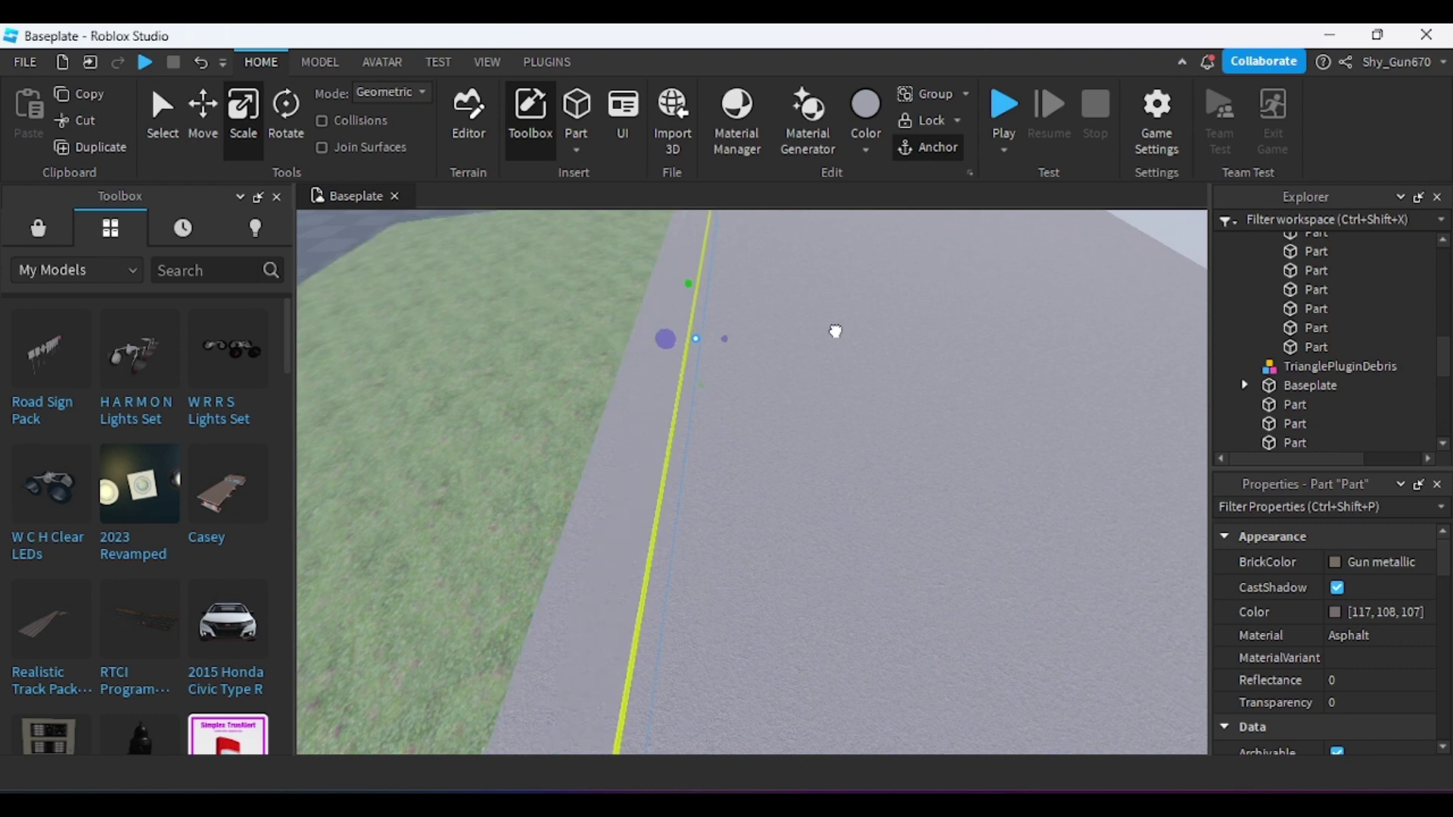
right_click_drag(745, 336, 751, 320)
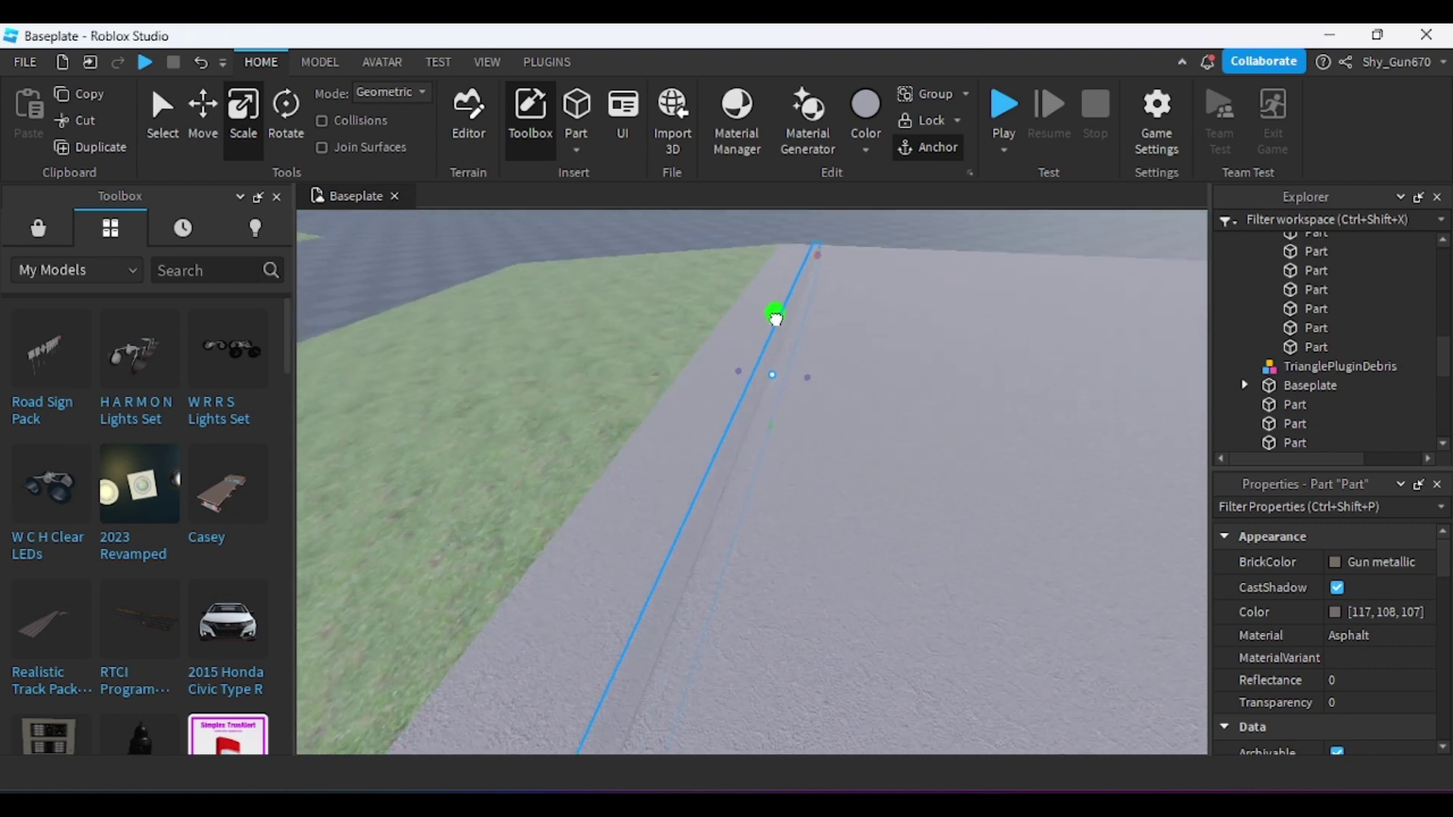
- Make the line Really black with SmoothPlastic material
left_click(866, 149)
left_click(908, 529)
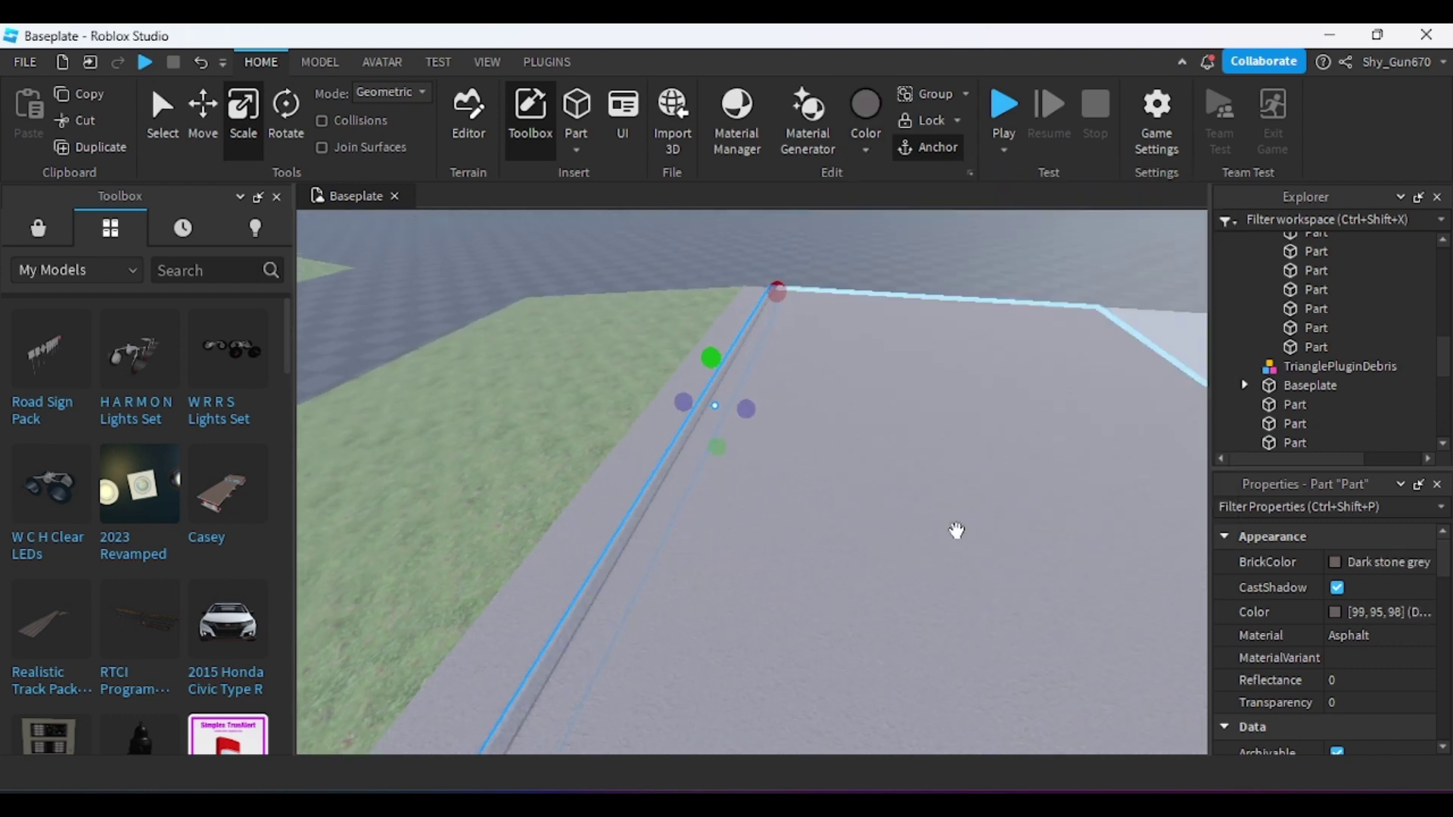
left_click(866, 150)
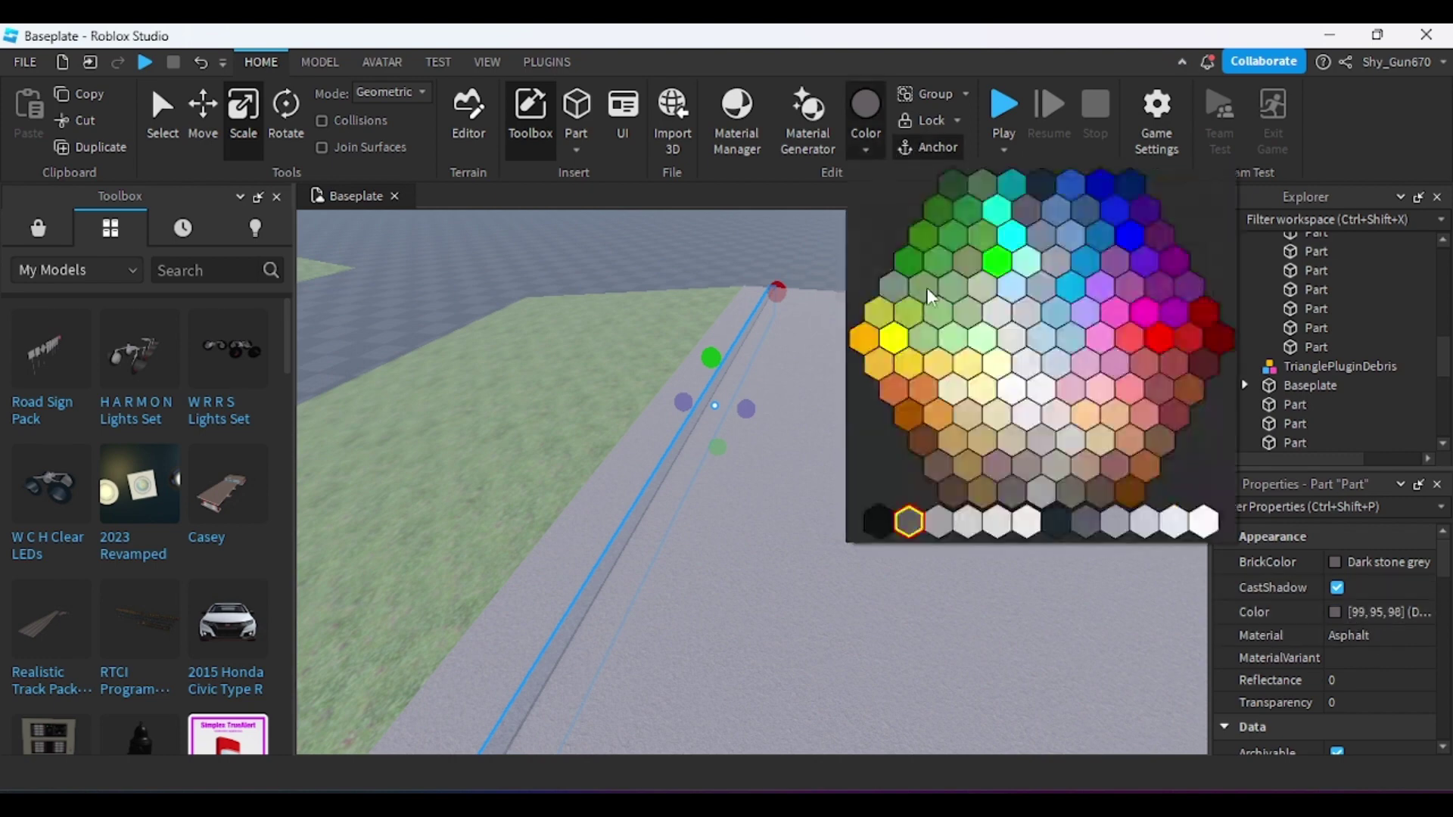
left_click(879, 522)
left_click(1371, 634)
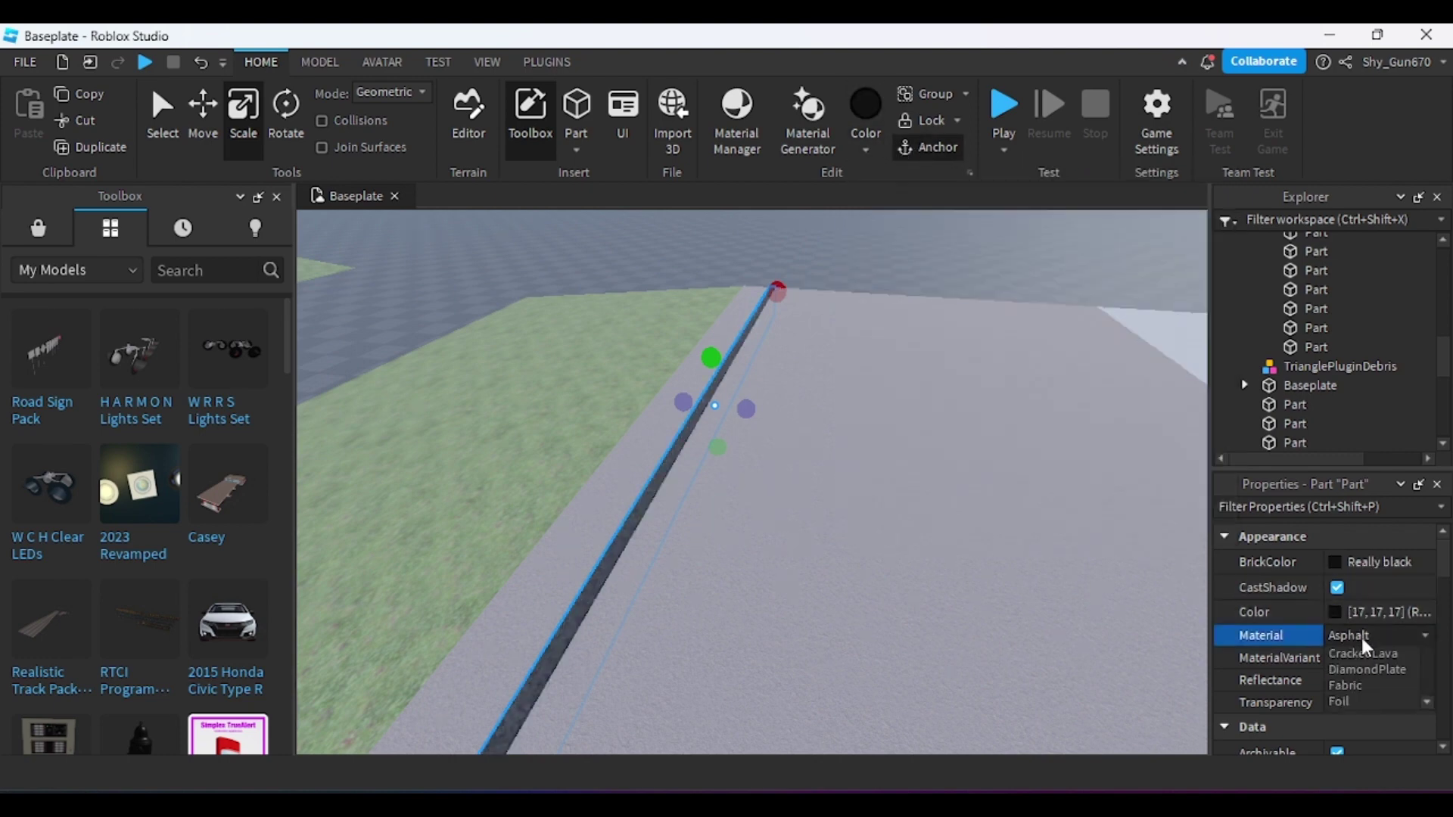
scroll(1369, 720, "down", 6)
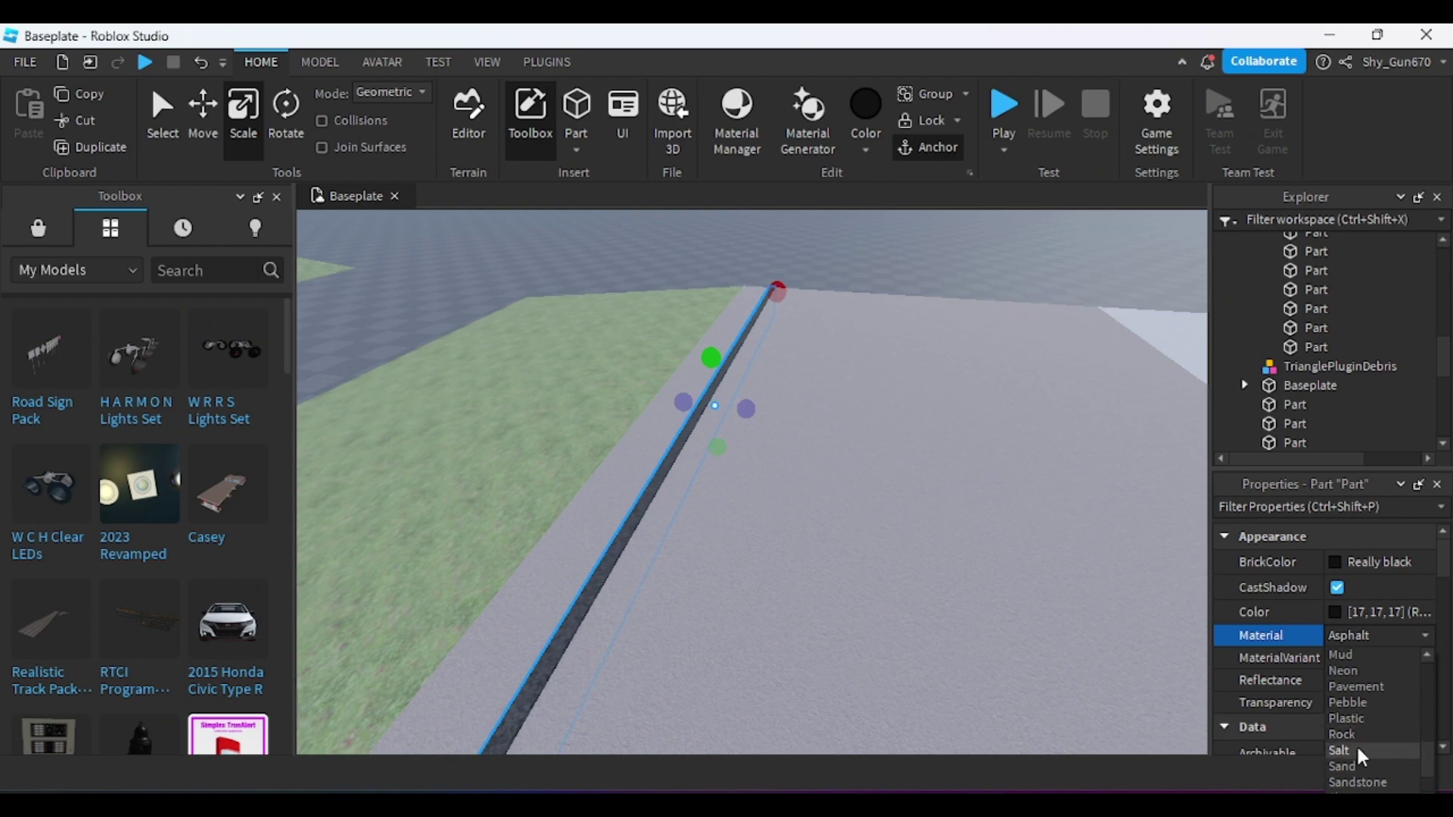
left_click(1373, 748)
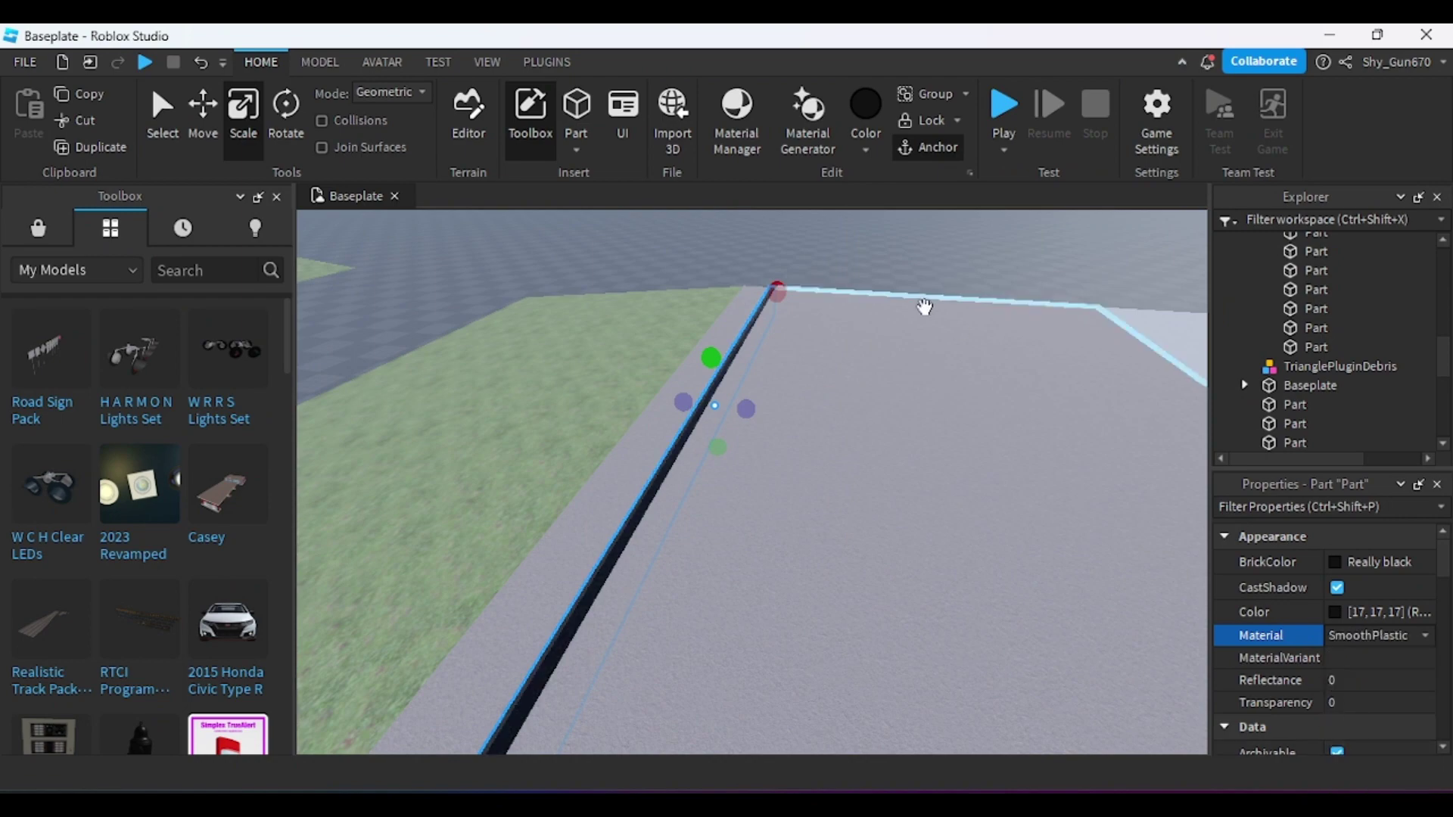
left_click(882, 286)
- Lengthen the black line slightly, then view the I-94 Street View reference
right_click_drag(882, 287, 728, 333)
left_click(720, 311)
scroll(722, 312, "down", 3)
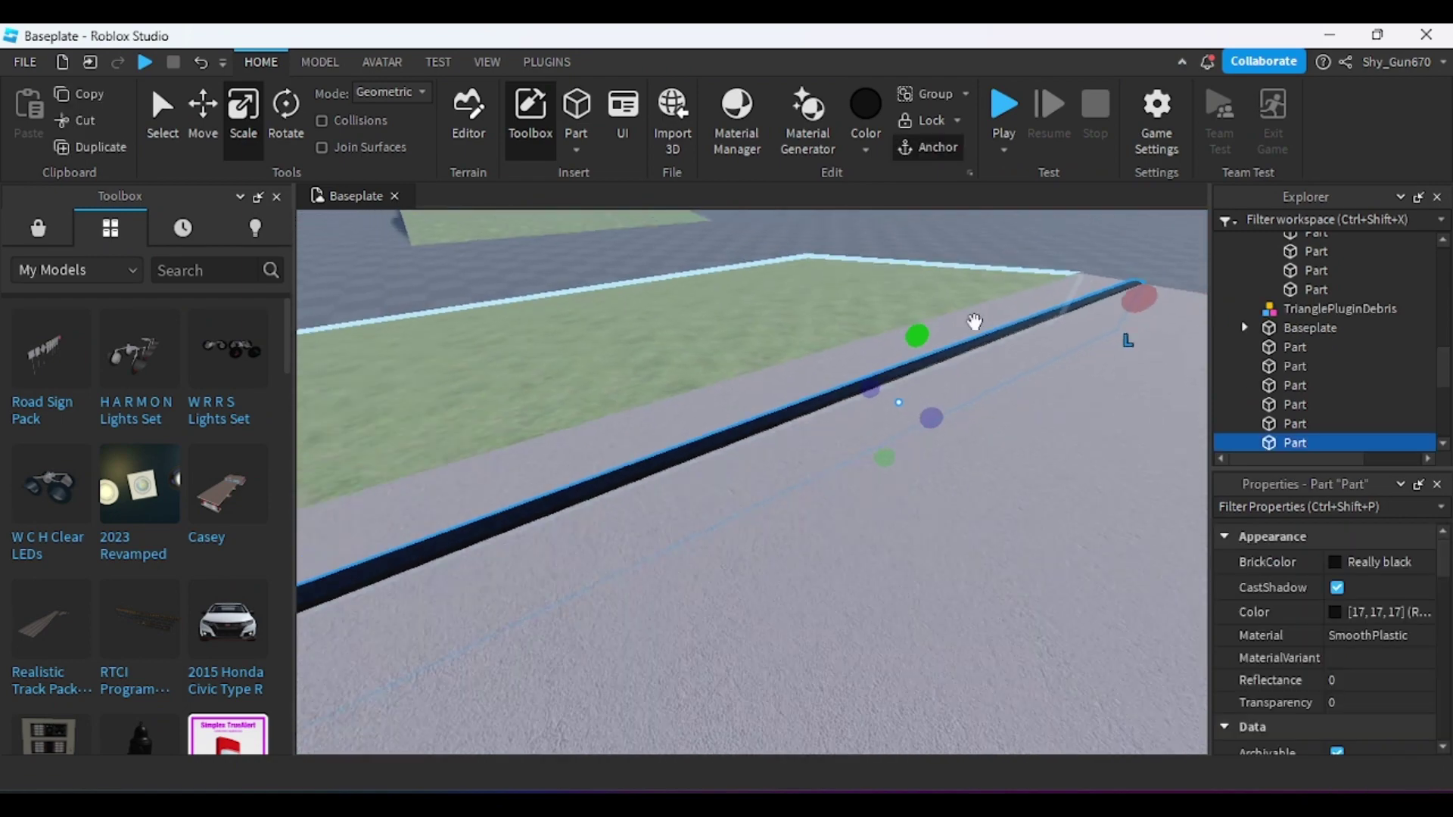
left_click_drag(916, 328, 913, 336)
right_click_drag(913, 336, 924, 463)
left_click_drag(898, 448, 900, 444)
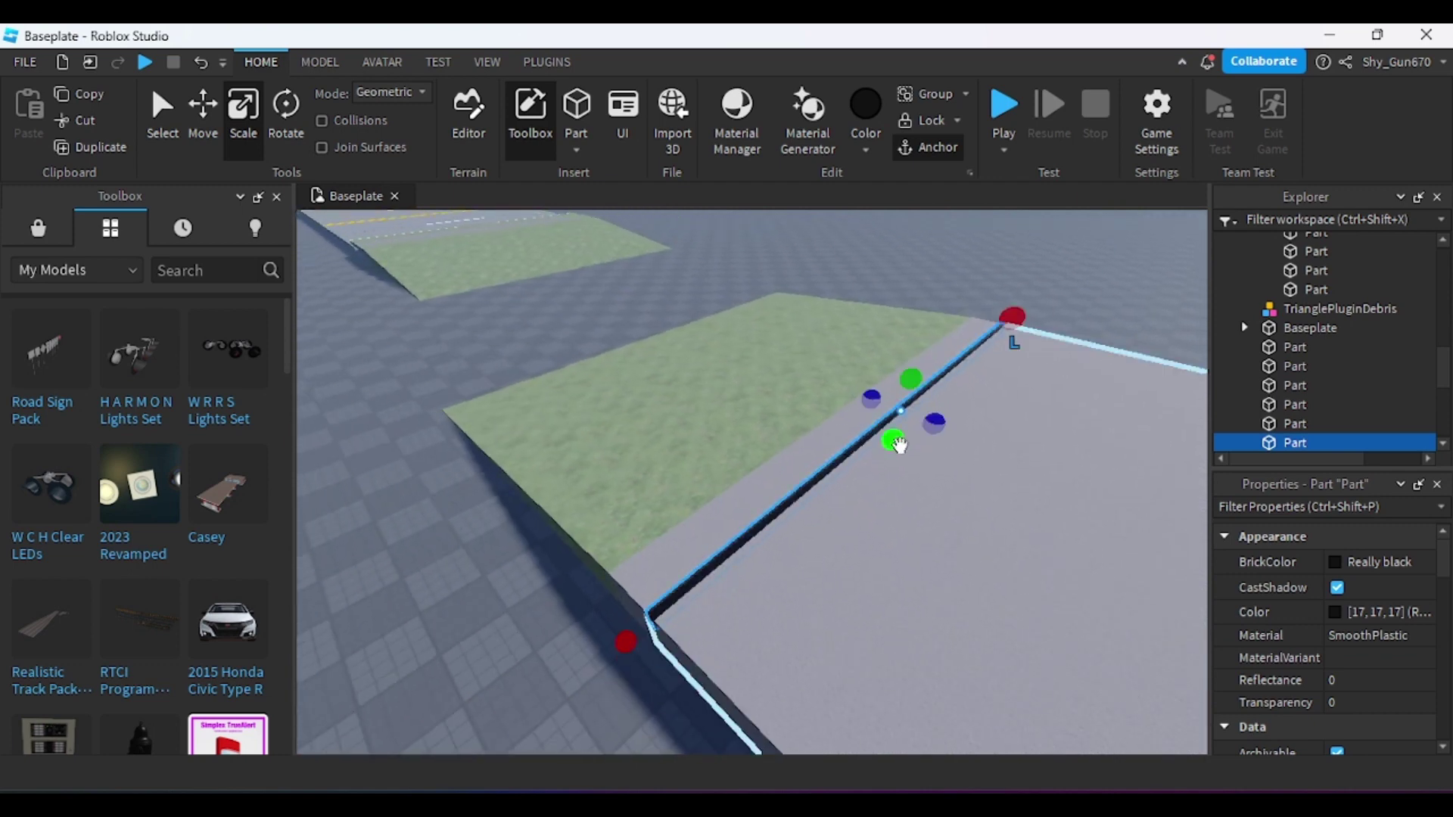
right_click_drag(901, 444, 860, 554)
left_click(845, 804)
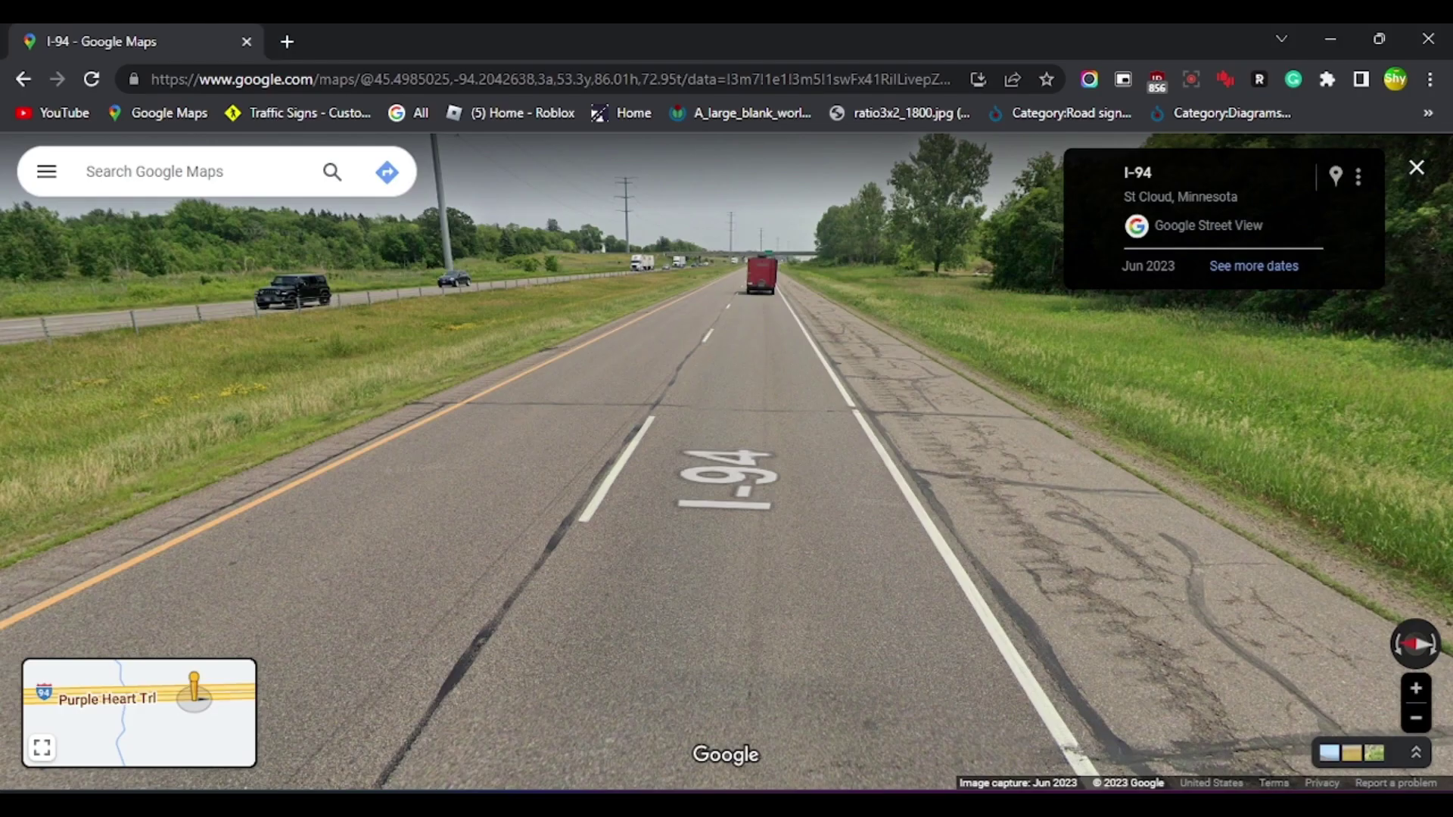
- Move a copy of the black line to the road's centre
mouse_move(985, 804)
left_click(989, 746)
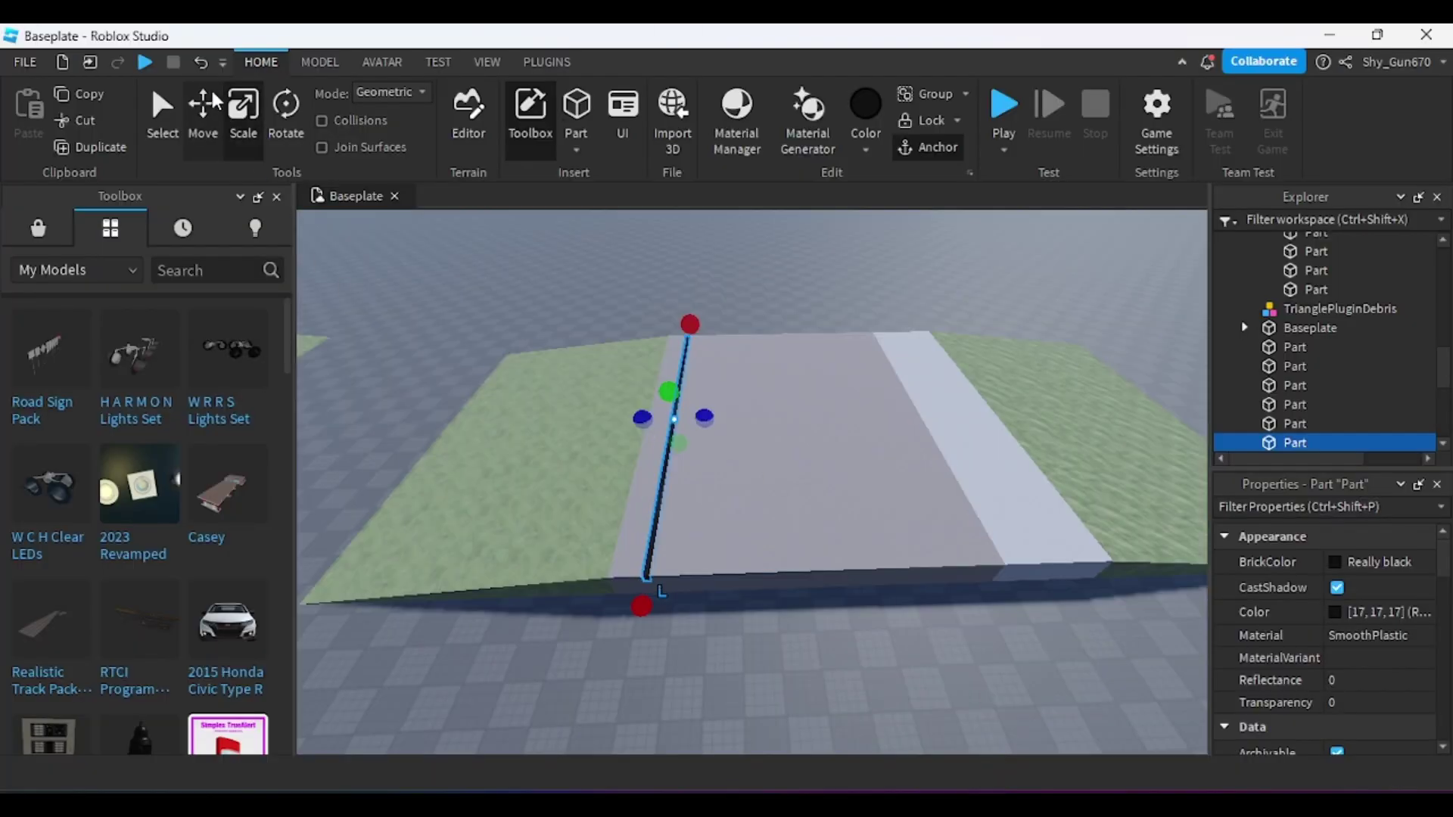
left_click_drag(753, 403, 837, 393)
key("d")
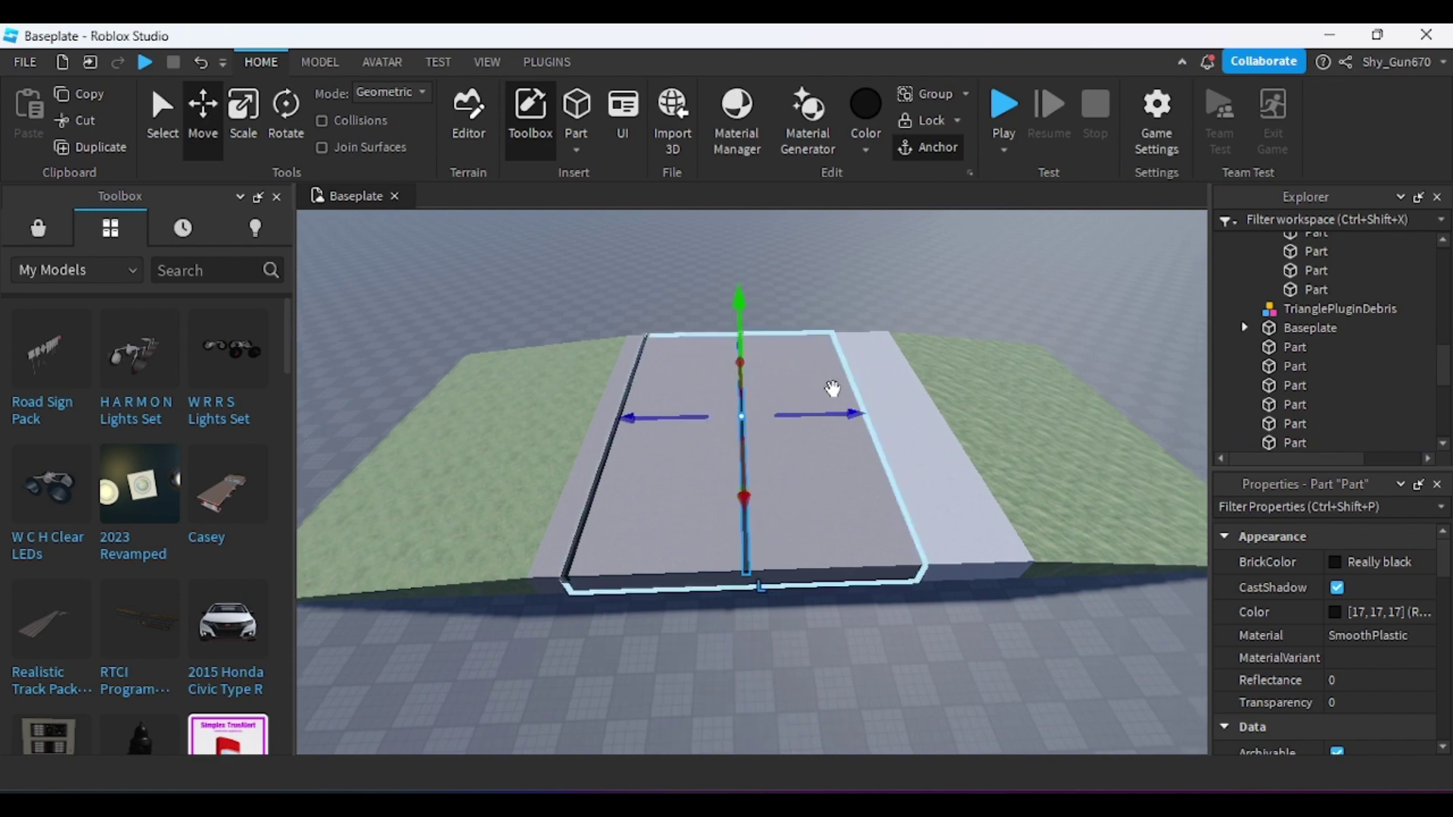
right_click_drag(833, 391, 832, 390)
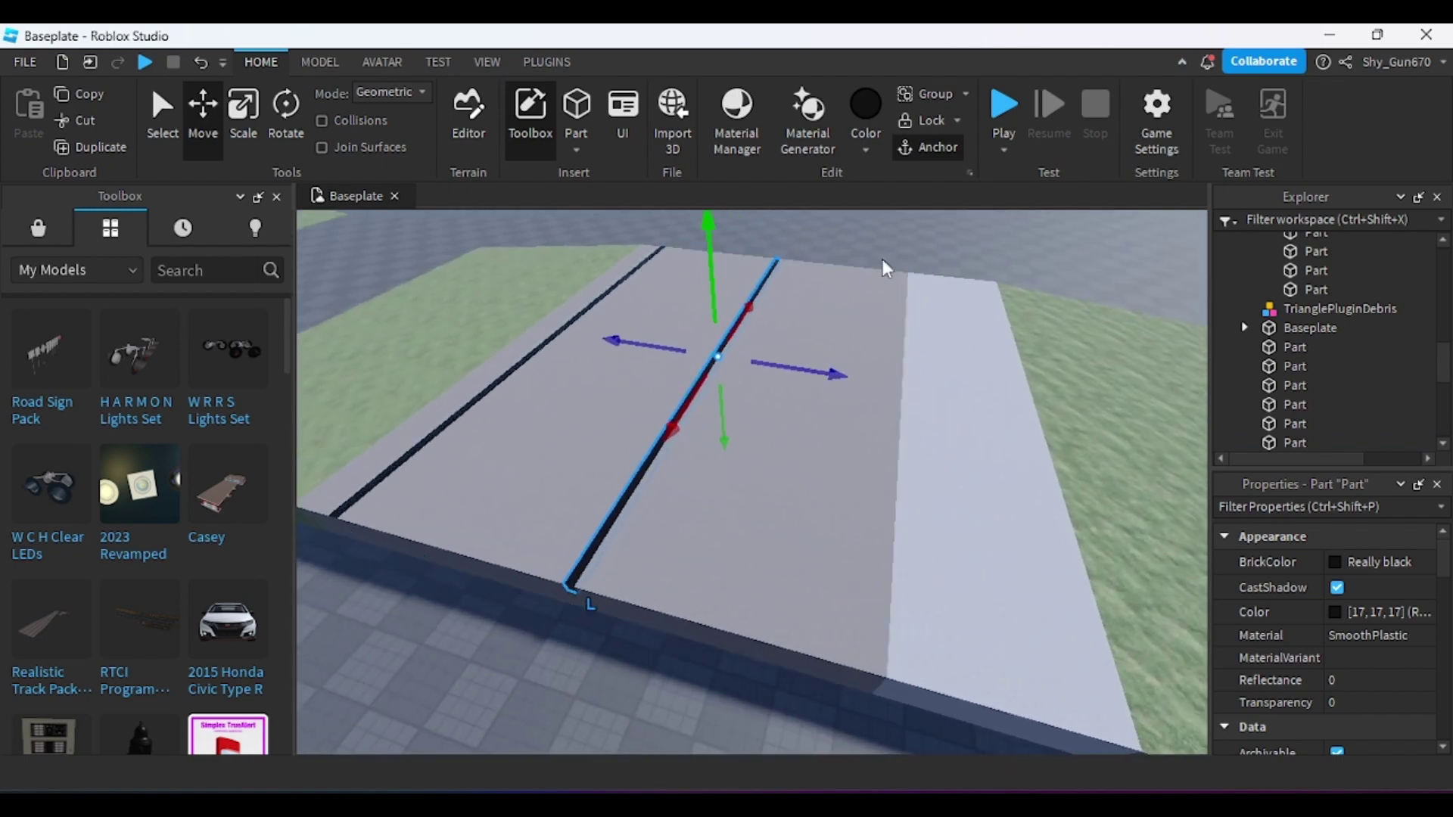
left_click(889, 703)
left_click(983, 711)
- Duplicate the black line to the shoulder's edge and shorten it to span the shoulder
key("ctrl+d")
left_click_drag(820, 372, 954, 394)
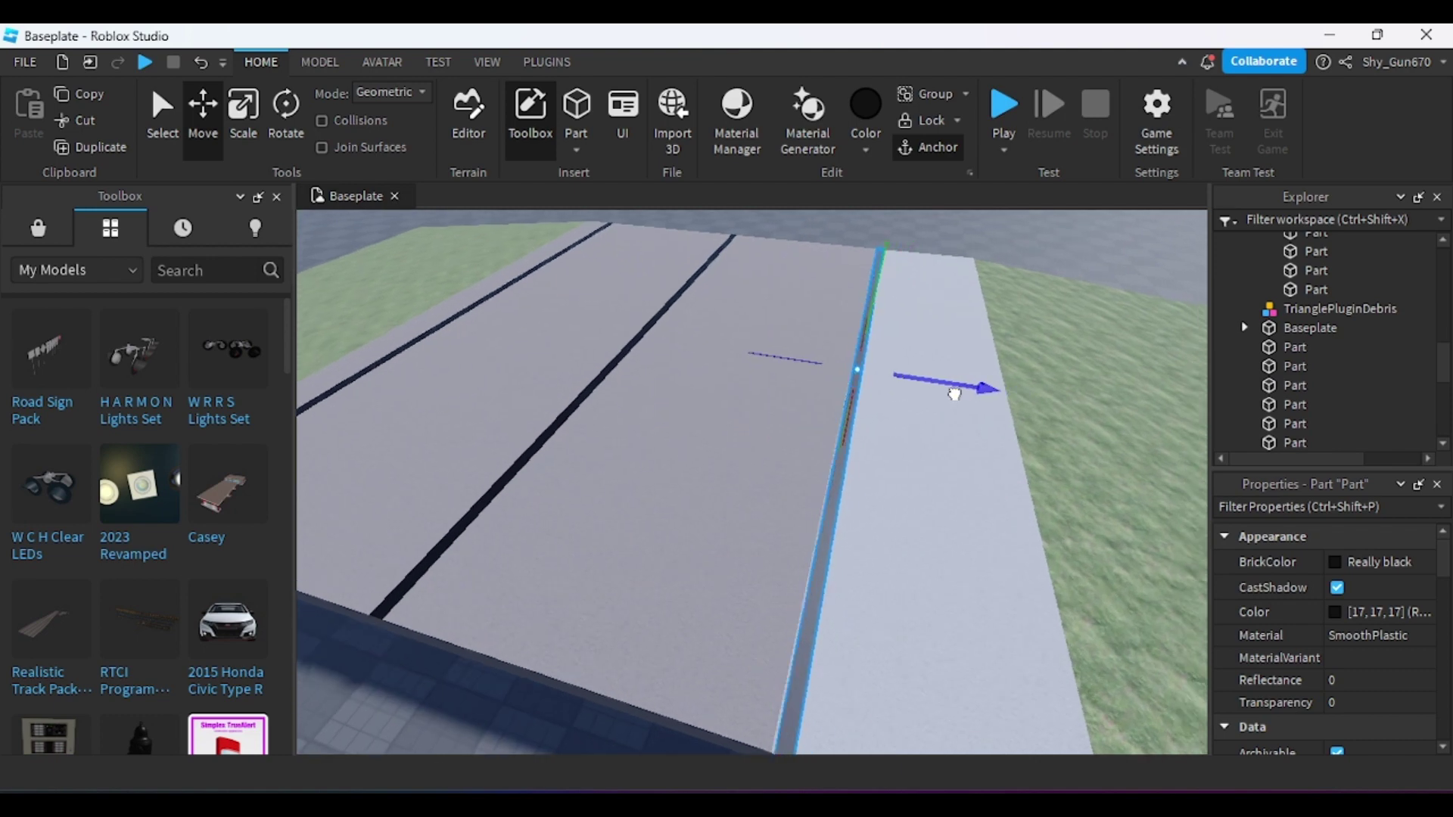
scroll(1051, 252, "down", 10)
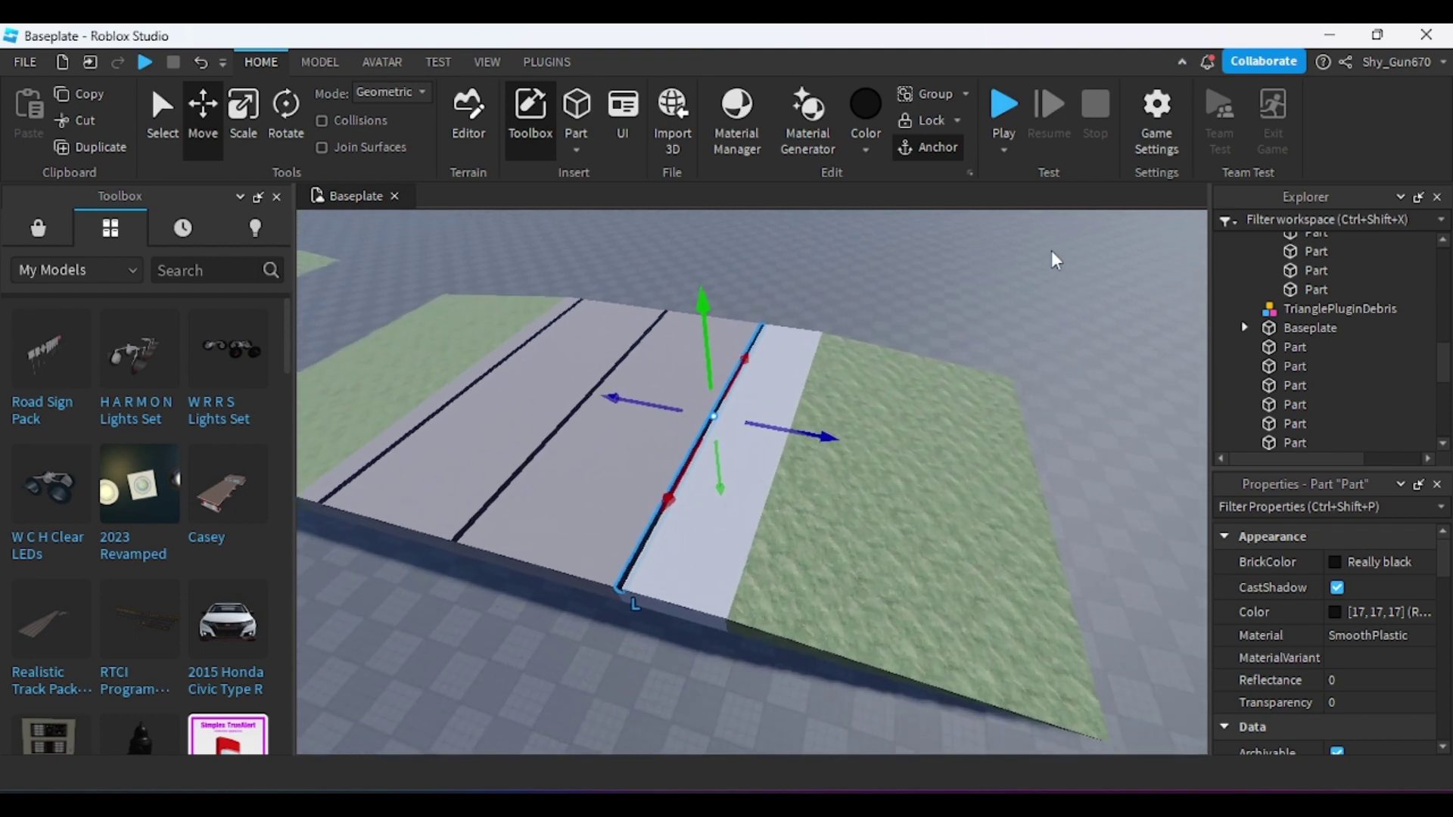
scroll(1051, 251, "up", 10)
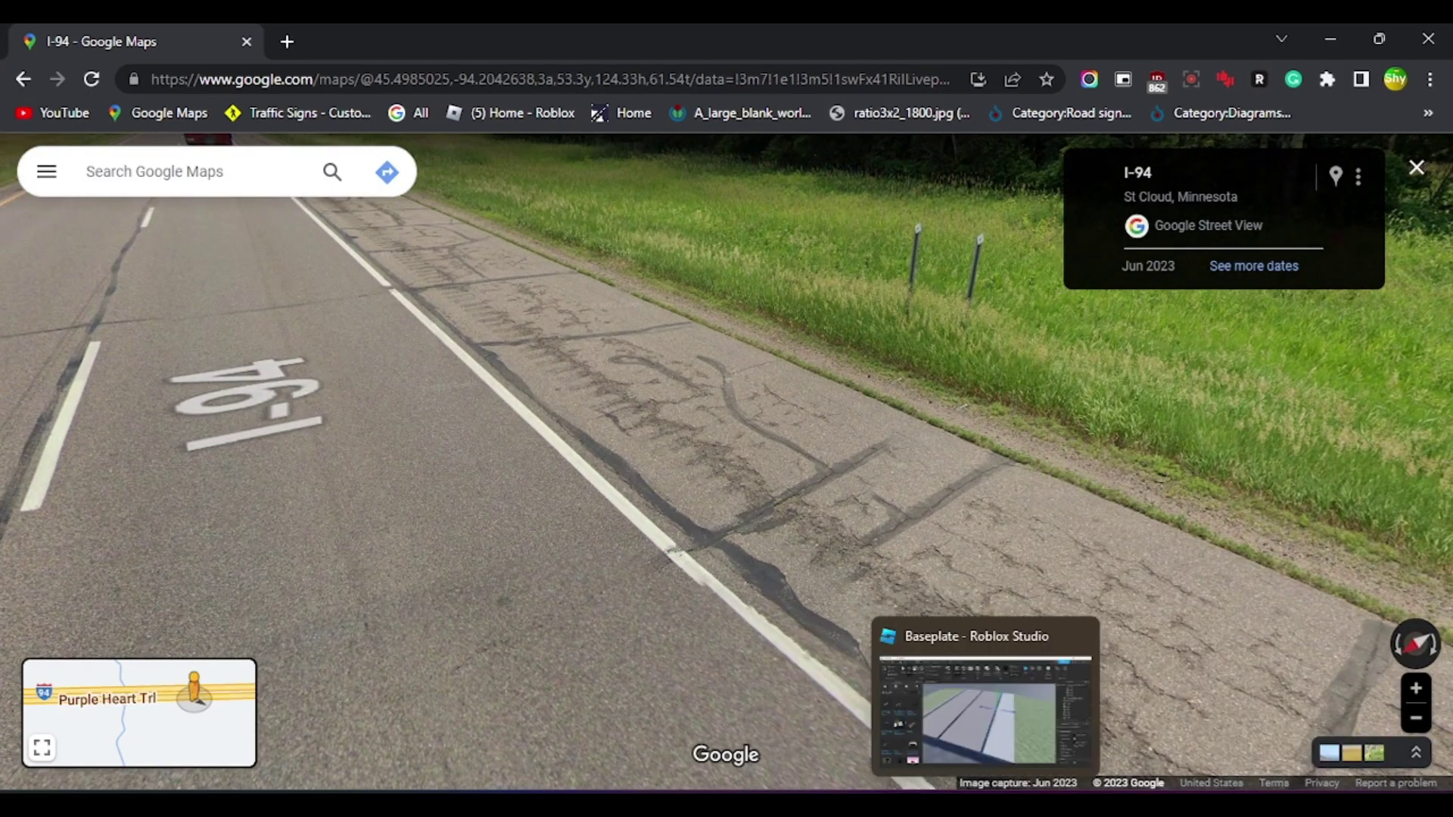
key("alt+Tab")
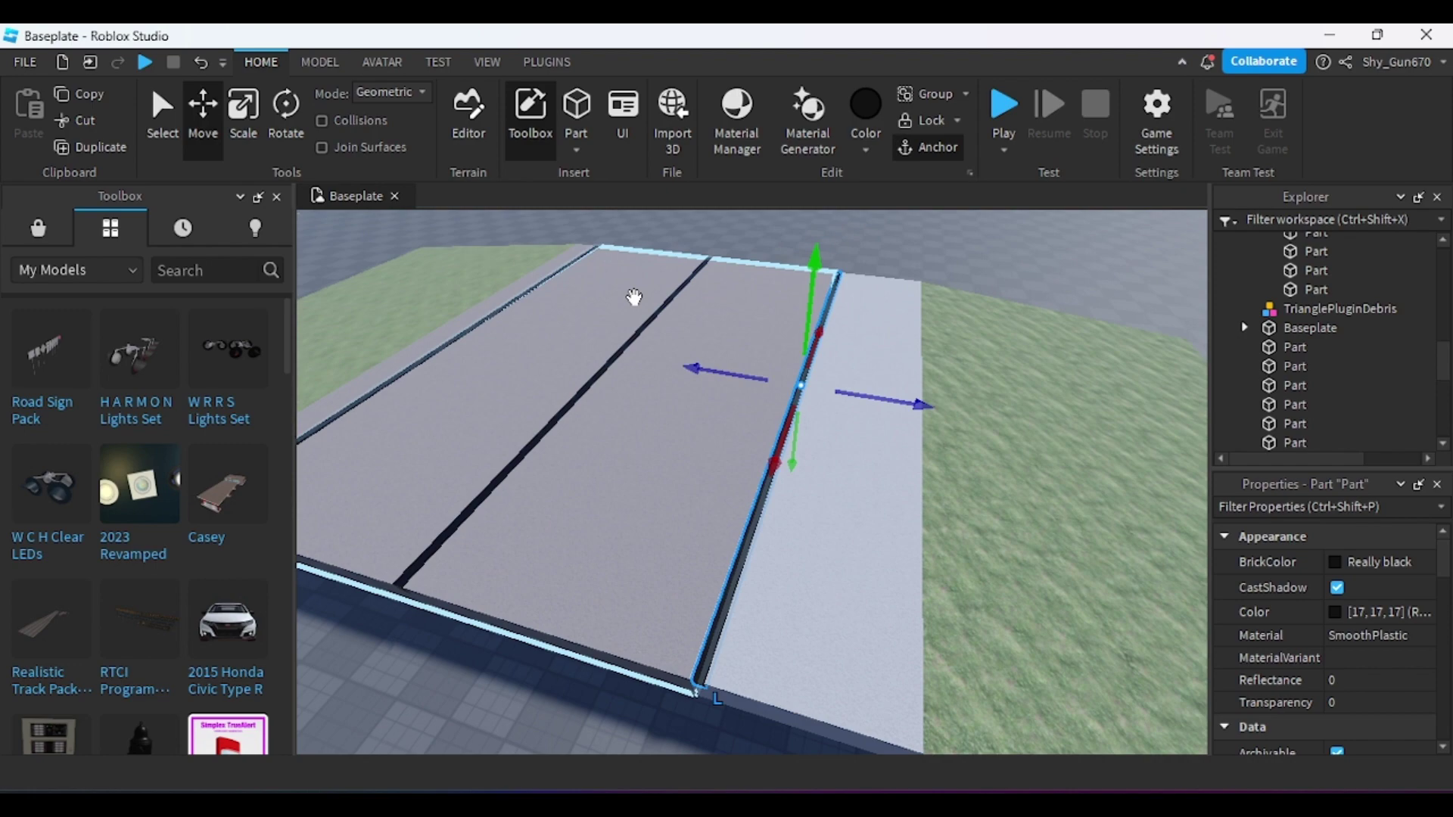
left_click(253, 97)
right_click_drag(870, 356, 1044, 473)
left_click_drag(1077, 482, 829, 490)
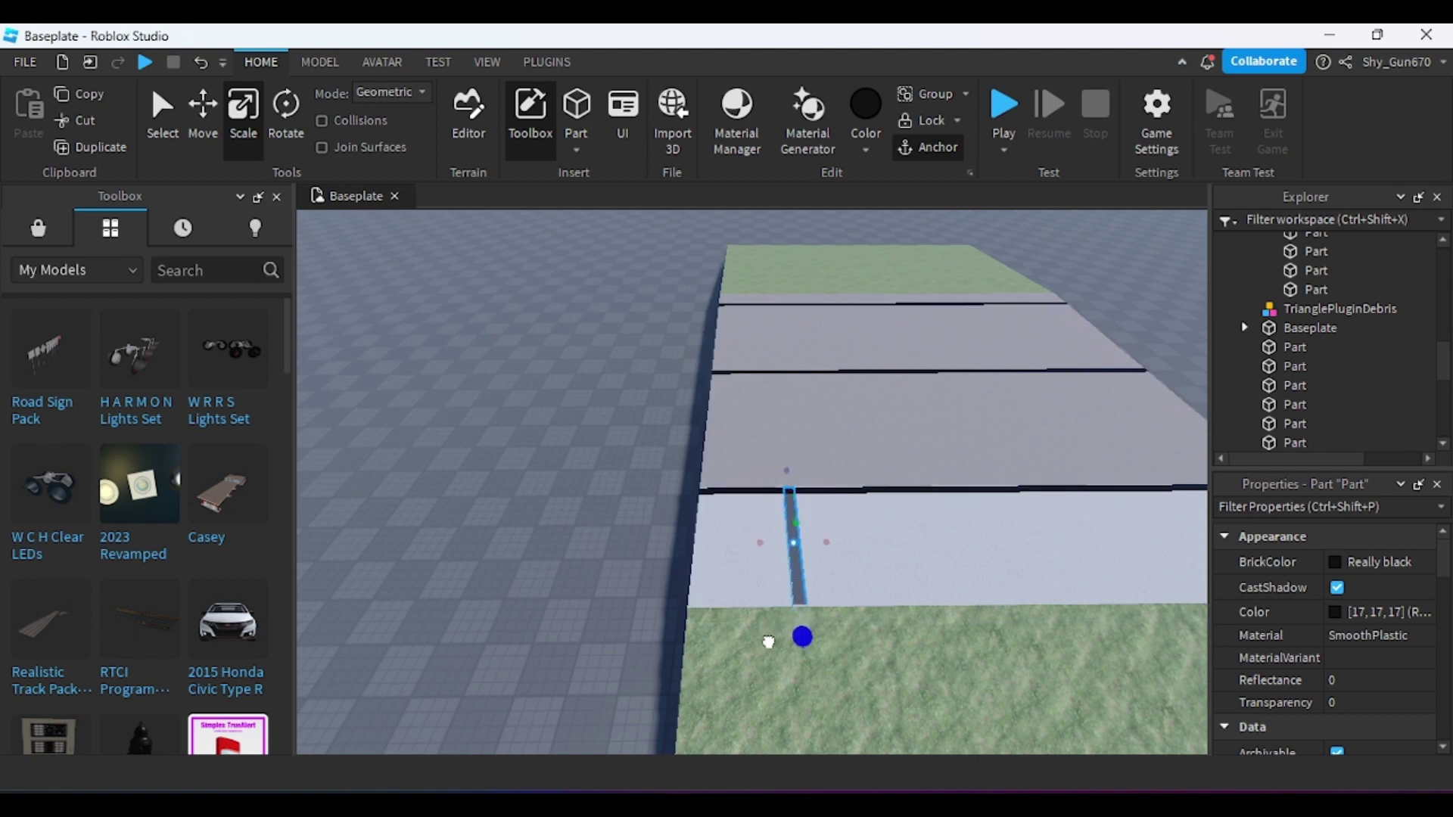
- Repeat the black joint strip with copies spaced along the concrete shoulder
key("s")
key("d")
left_click(203, 118)
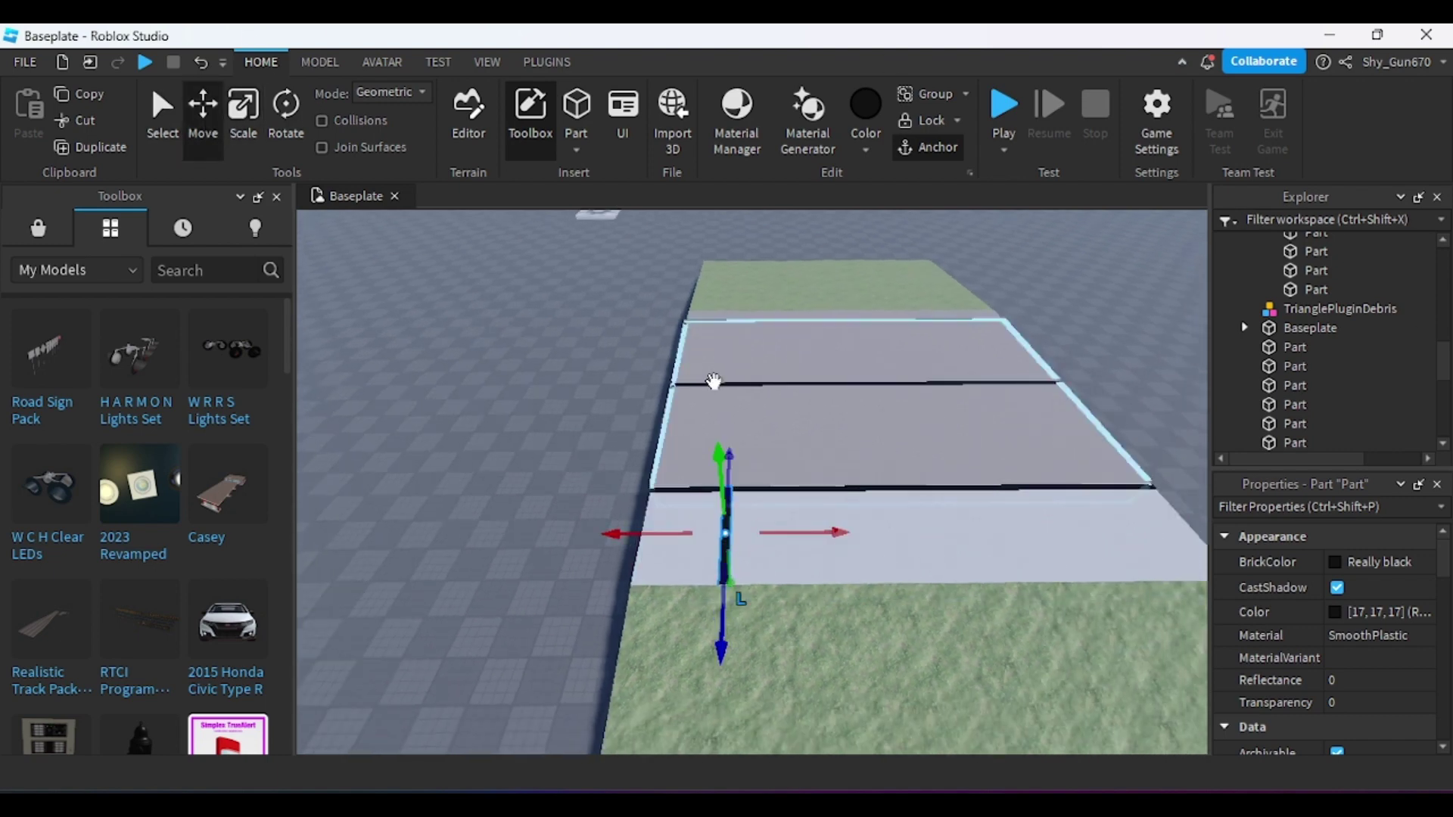
key("ctrl+d")
key("d")
left_click_drag(776, 534, 986, 502)
key("ctrl+d")
key("d")
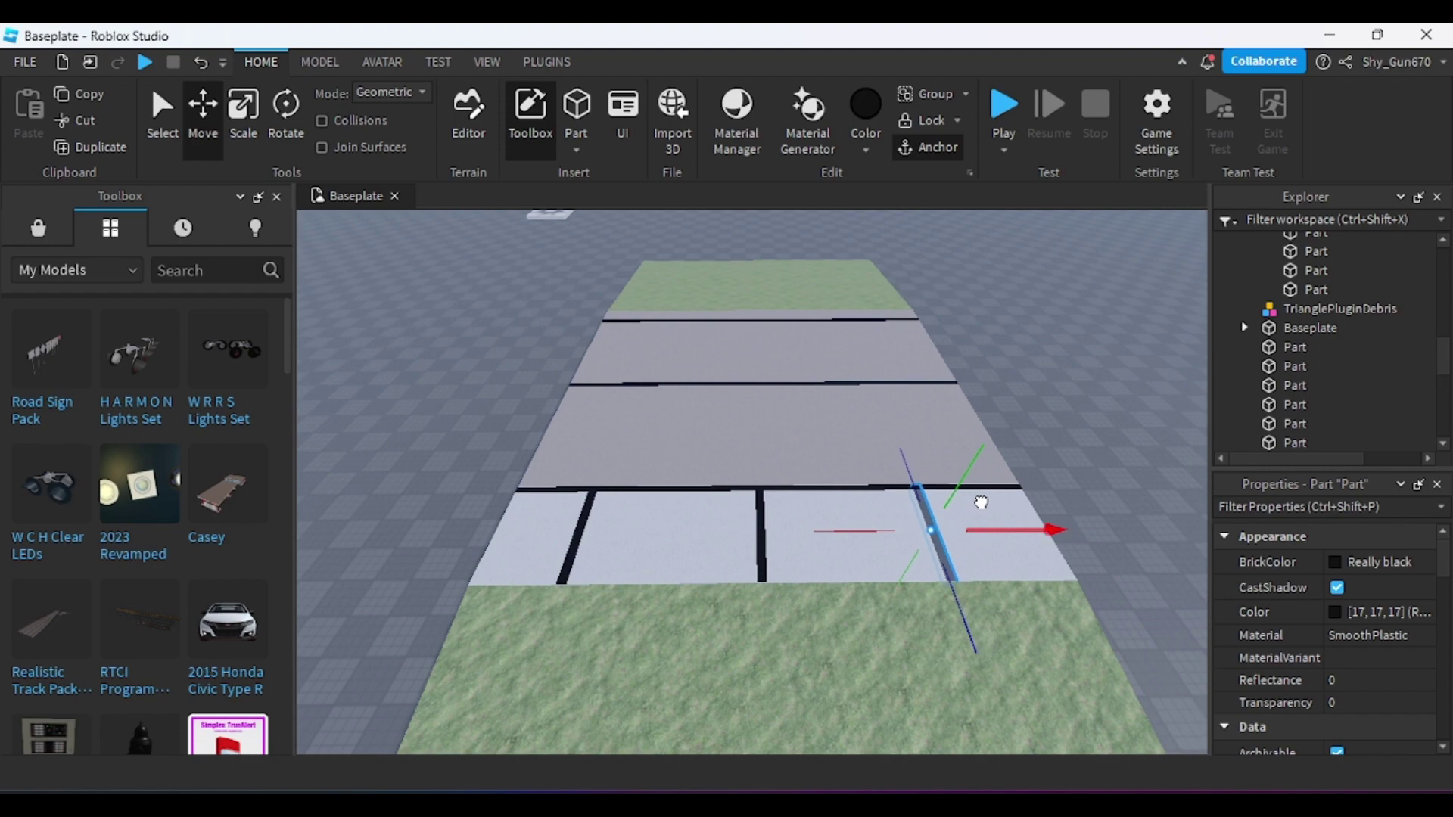
left_click(1084, 378)
- Narrow the black edge line beside the left grass, then view Street View
key("a")
right_click_drag(1084, 378, 850, 315)
key("w")
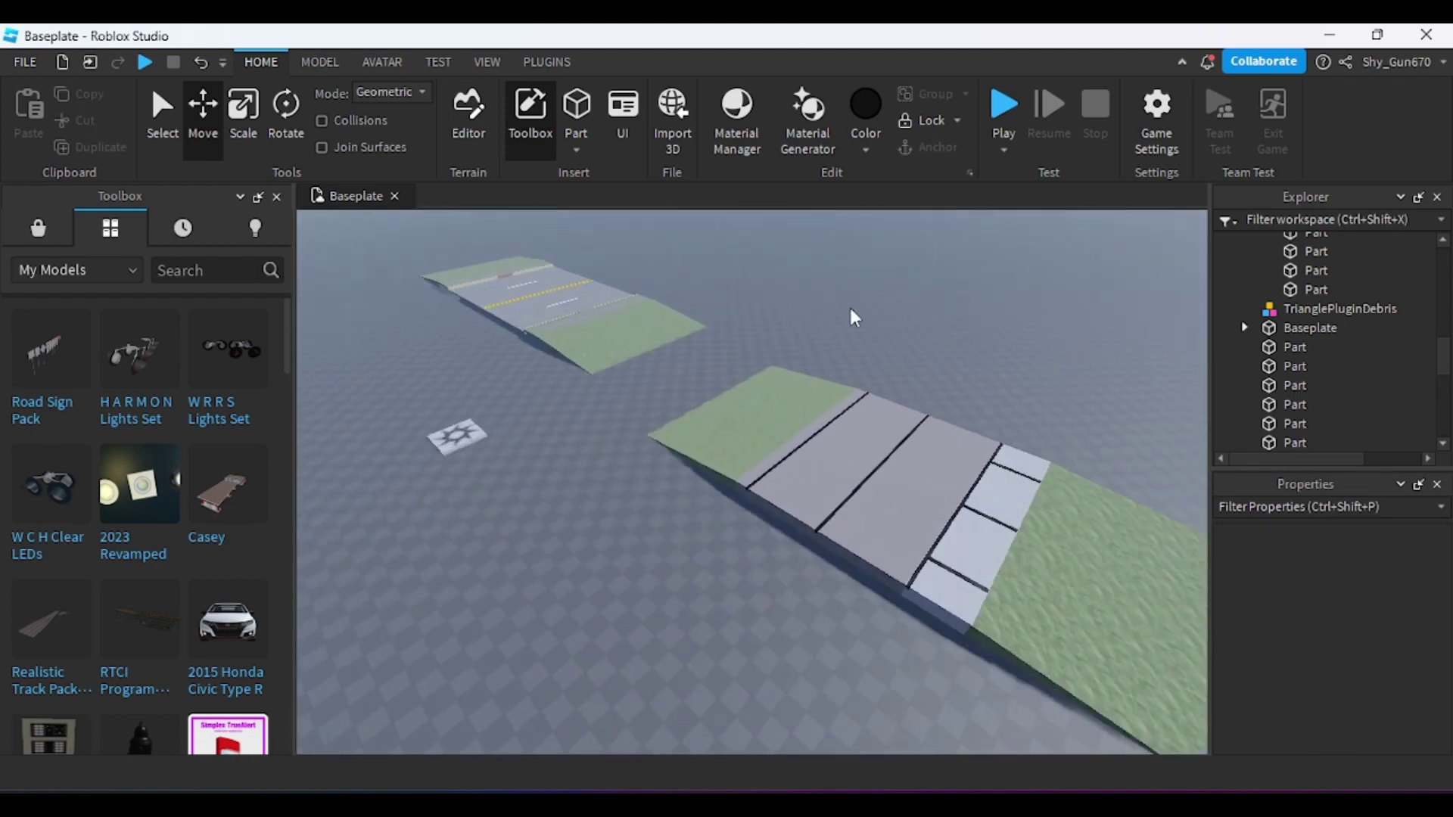
key("w")
right_click_drag(867, 248, 906, 299)
left_click(702, 497)
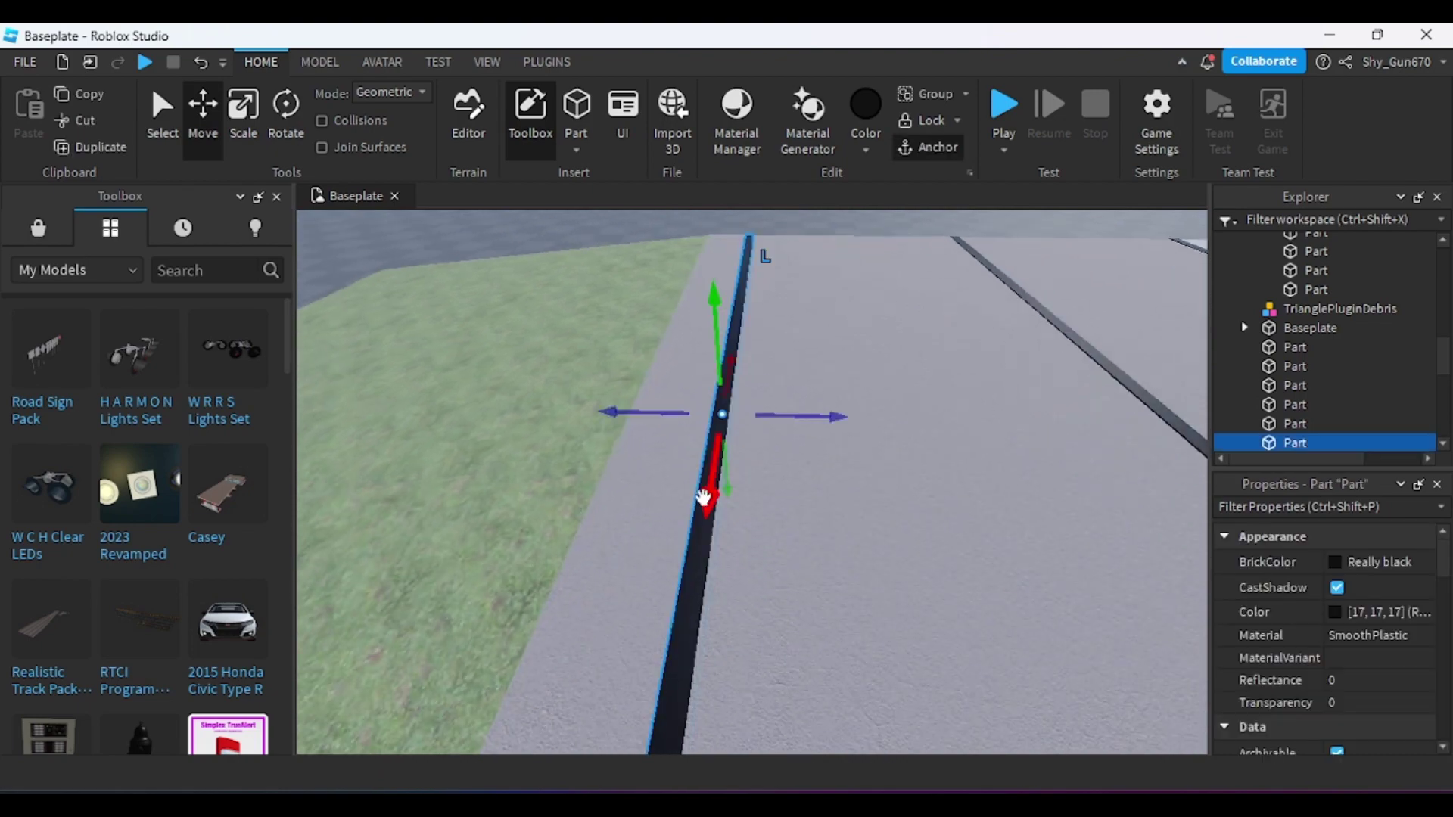
key("w")
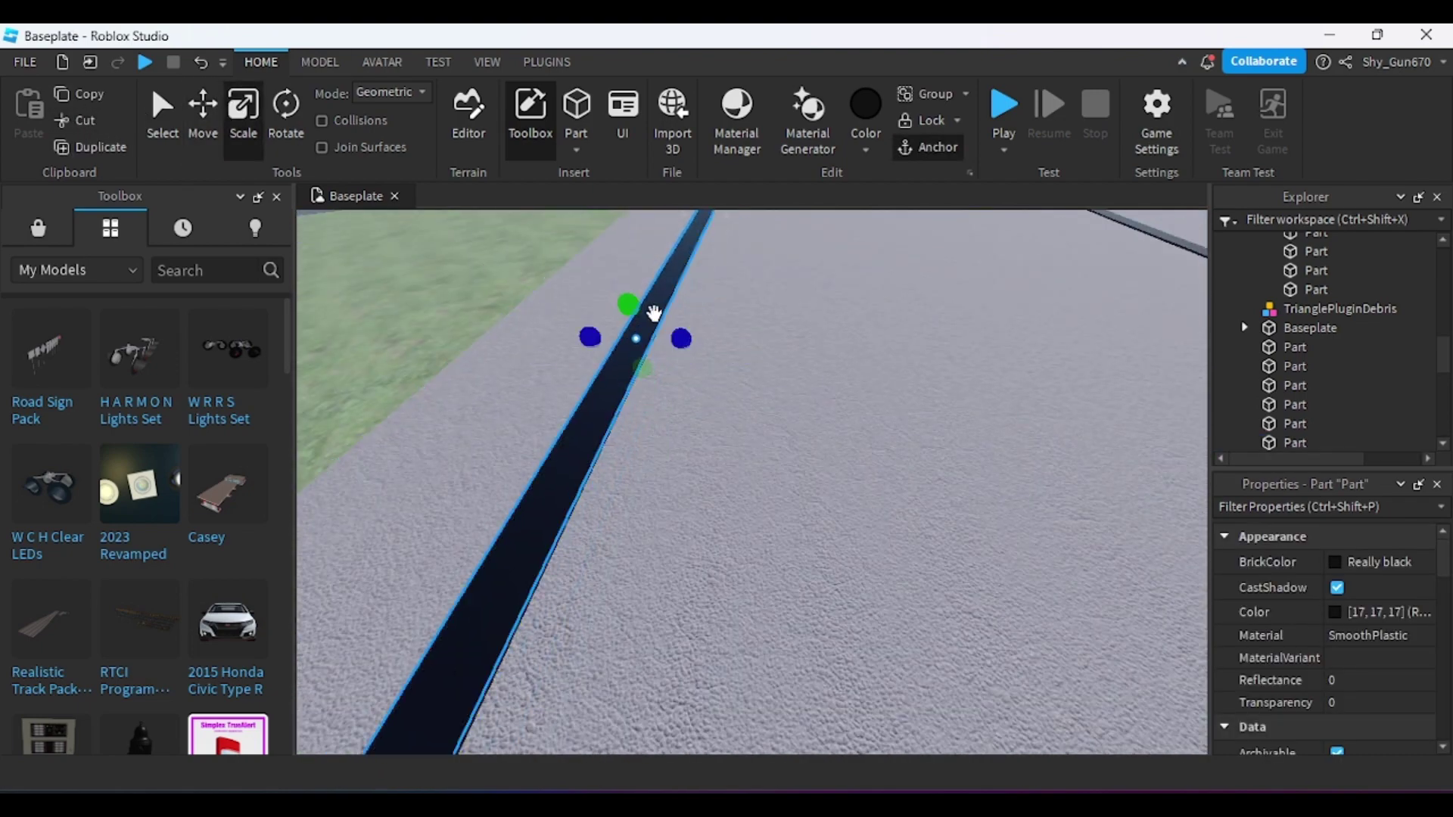
key("a")
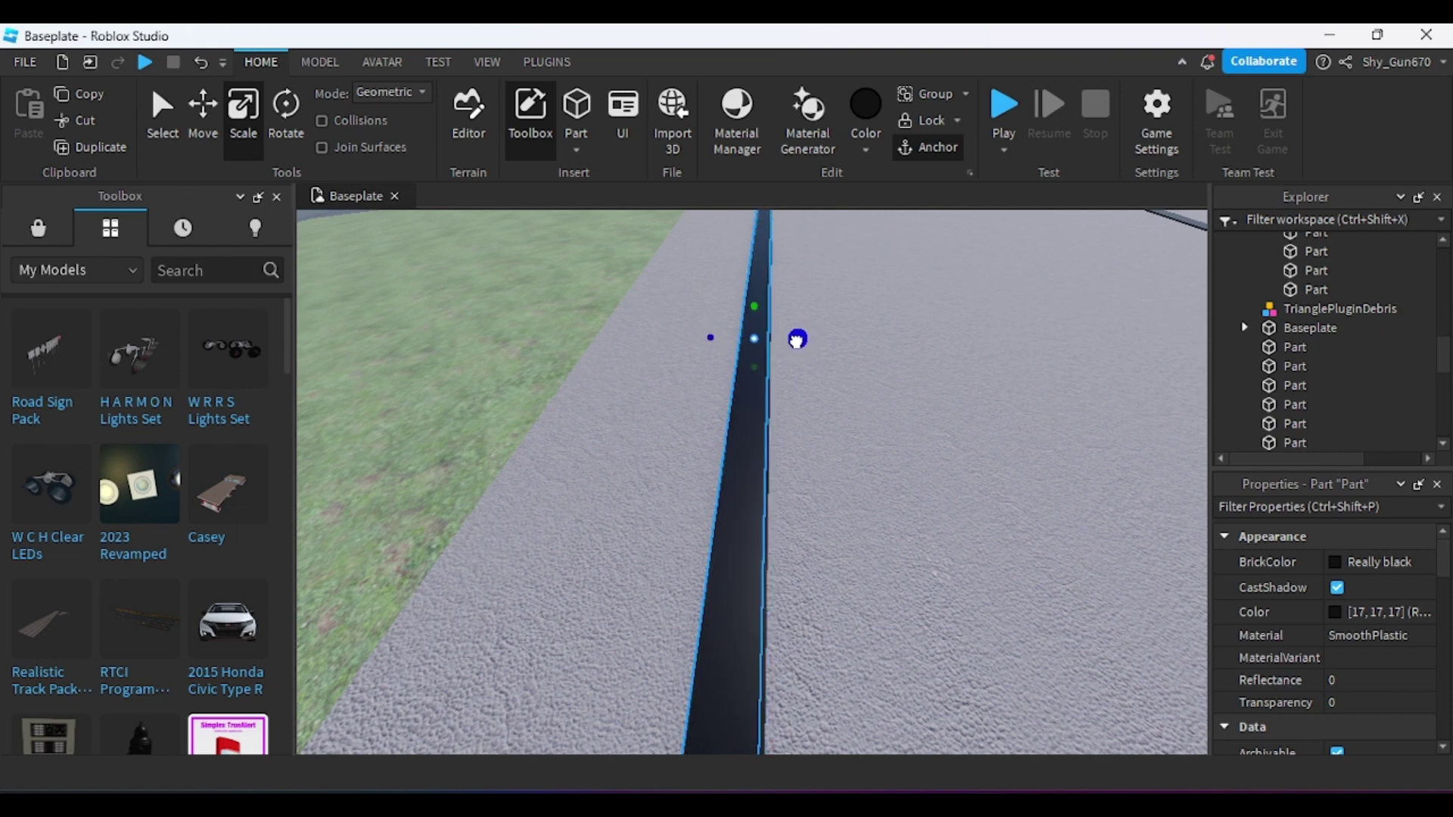
left_click_drag(708, 322, 710, 321)
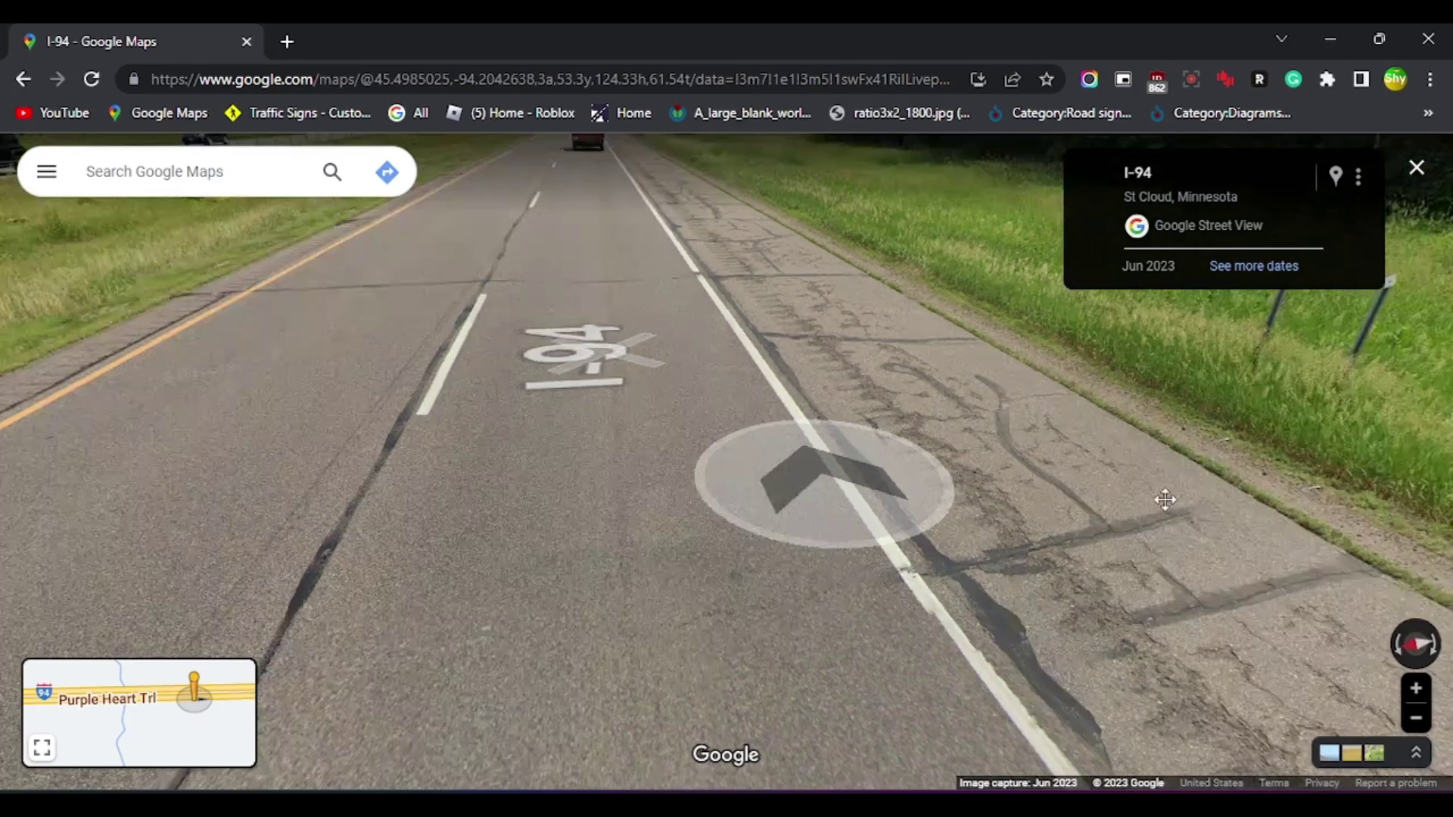
left_click(1090, 463)
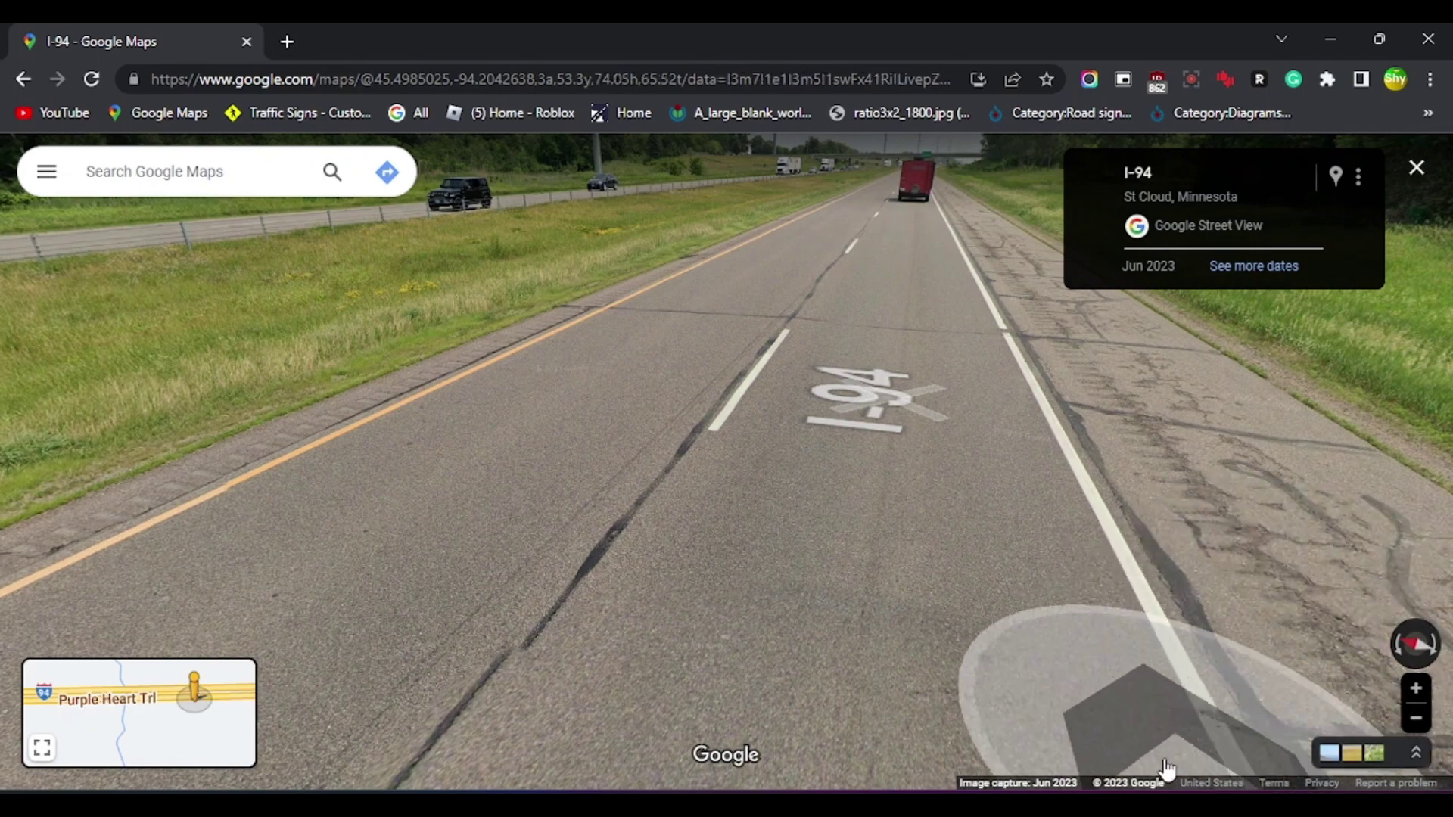
- Shift the left edge line right and colour it Deep orange
mouse_move(1033, 808)
left_click(1005, 674)
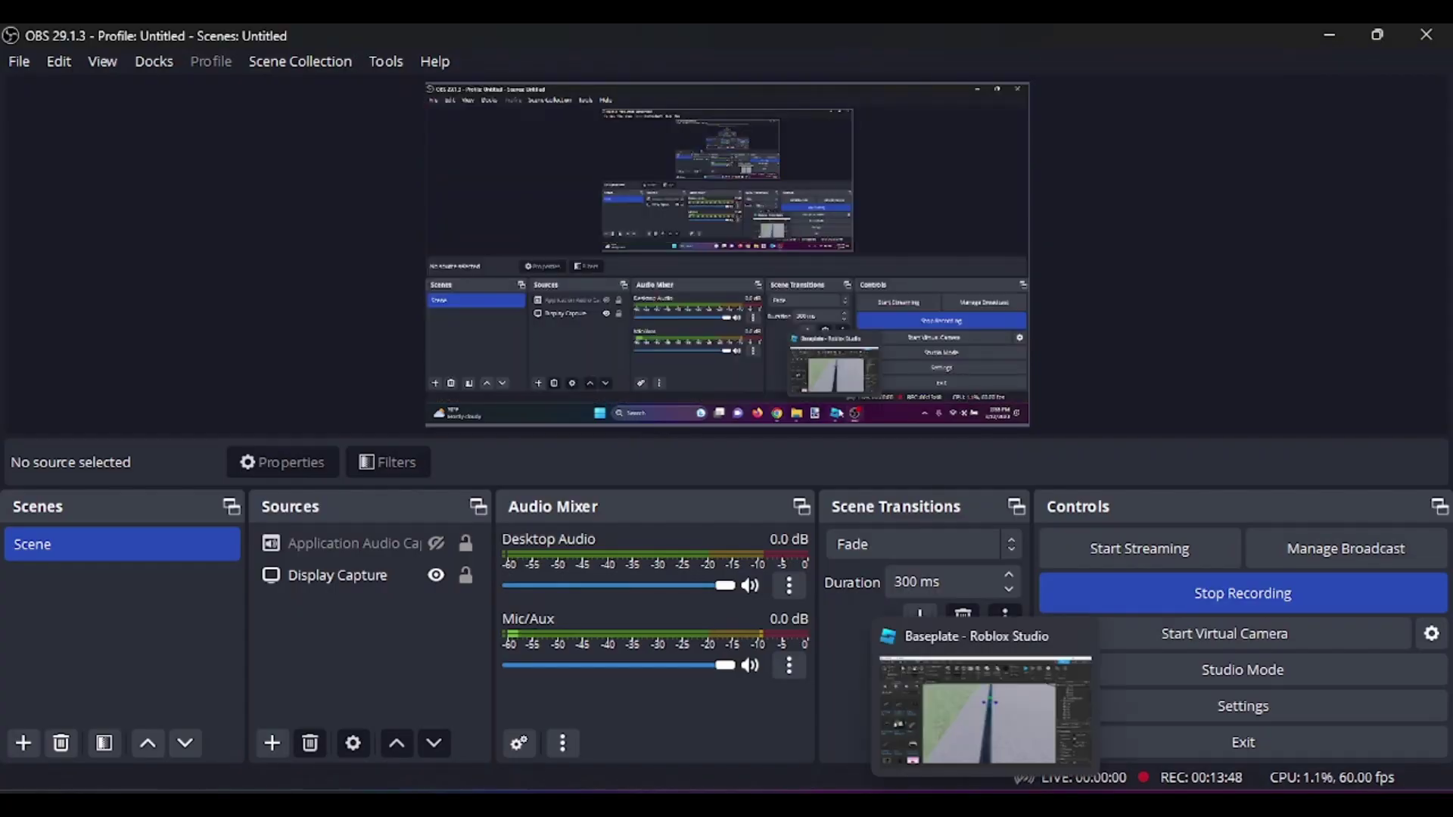
left_click(984, 711)
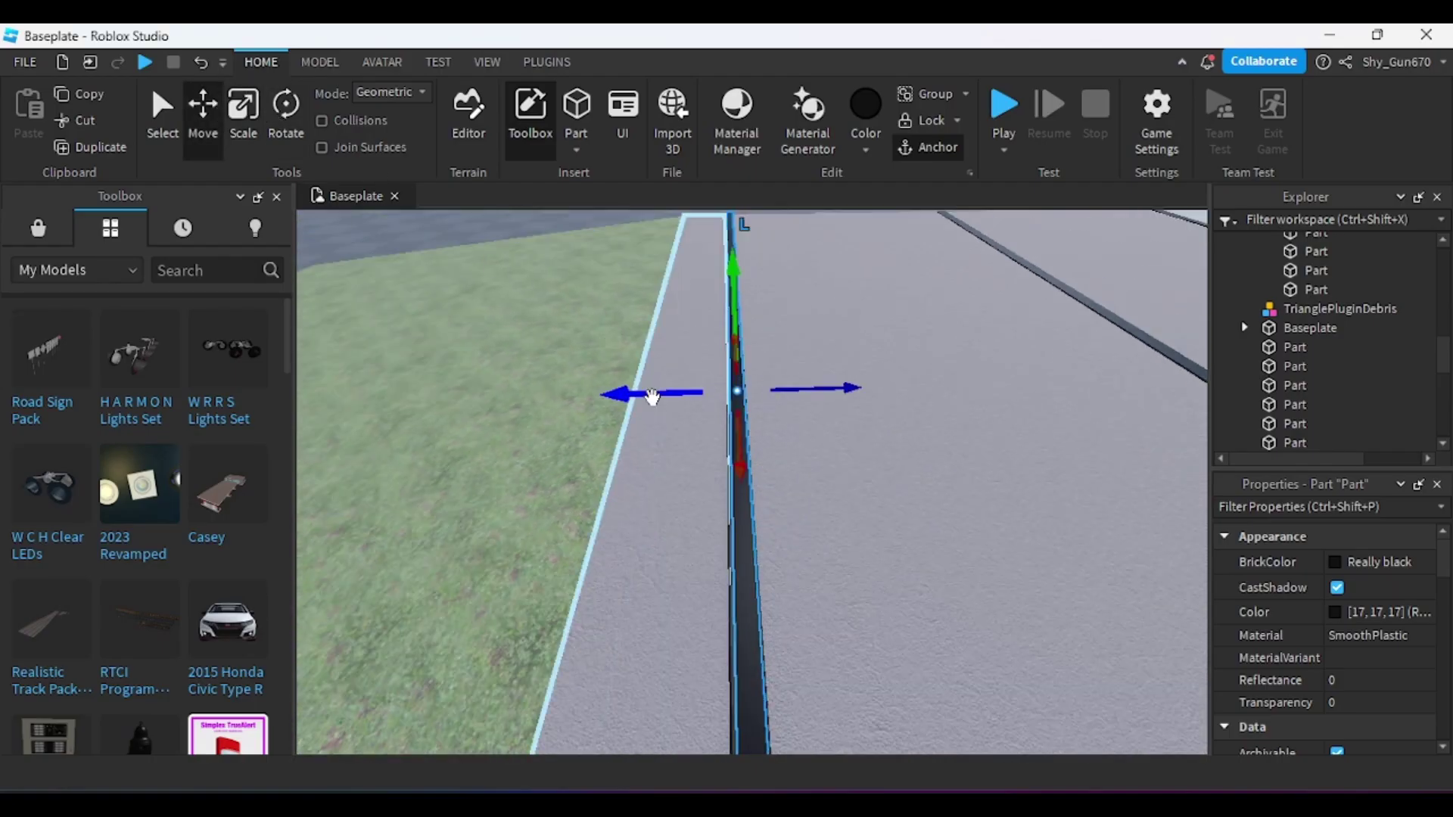
left_click_drag(648, 392, 664, 384)
scroll(665, 382, "down", 5)
left_click(865, 149)
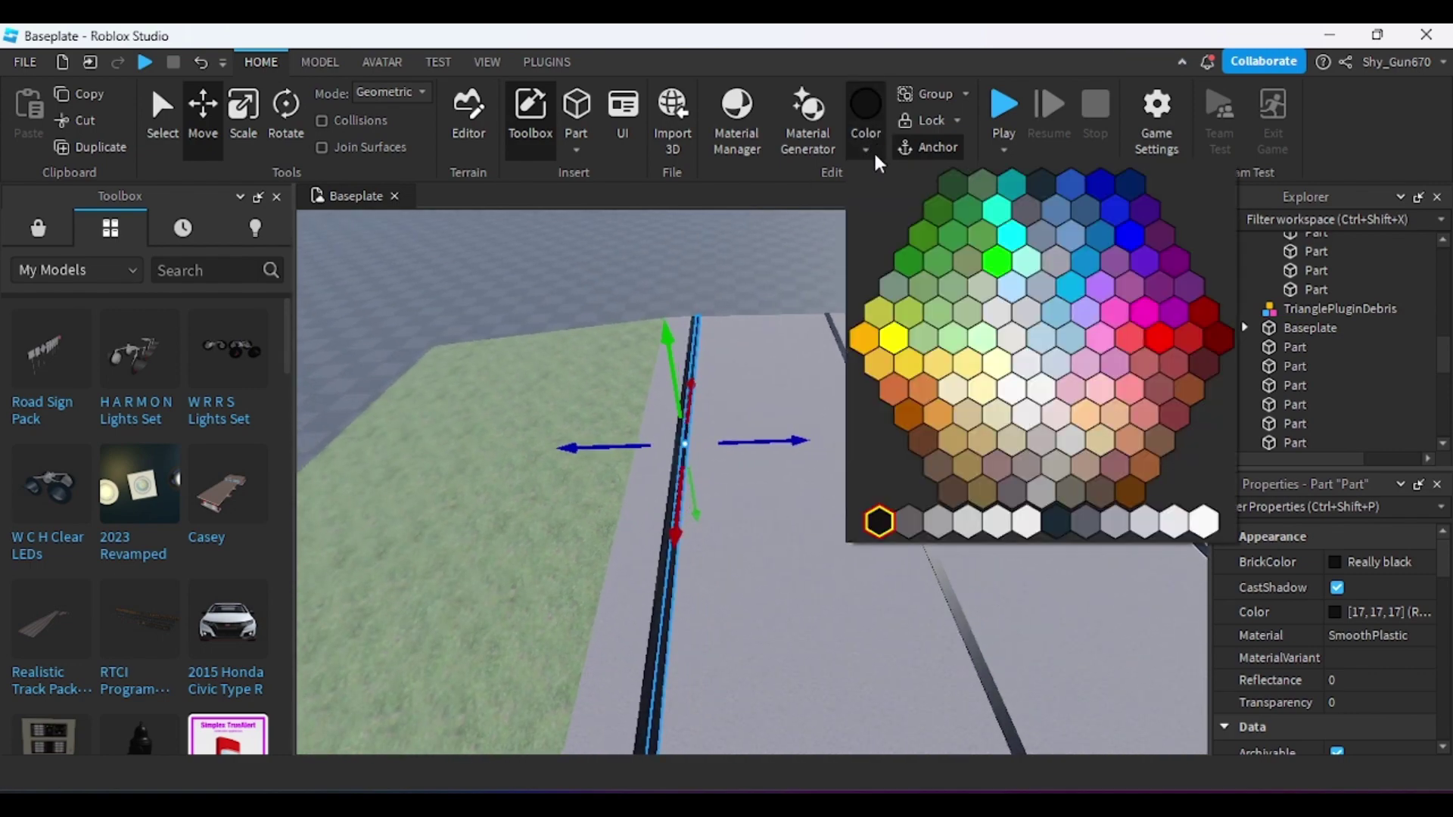
left_click(845, 345)
left_click(863, 141)
left_click(868, 341)
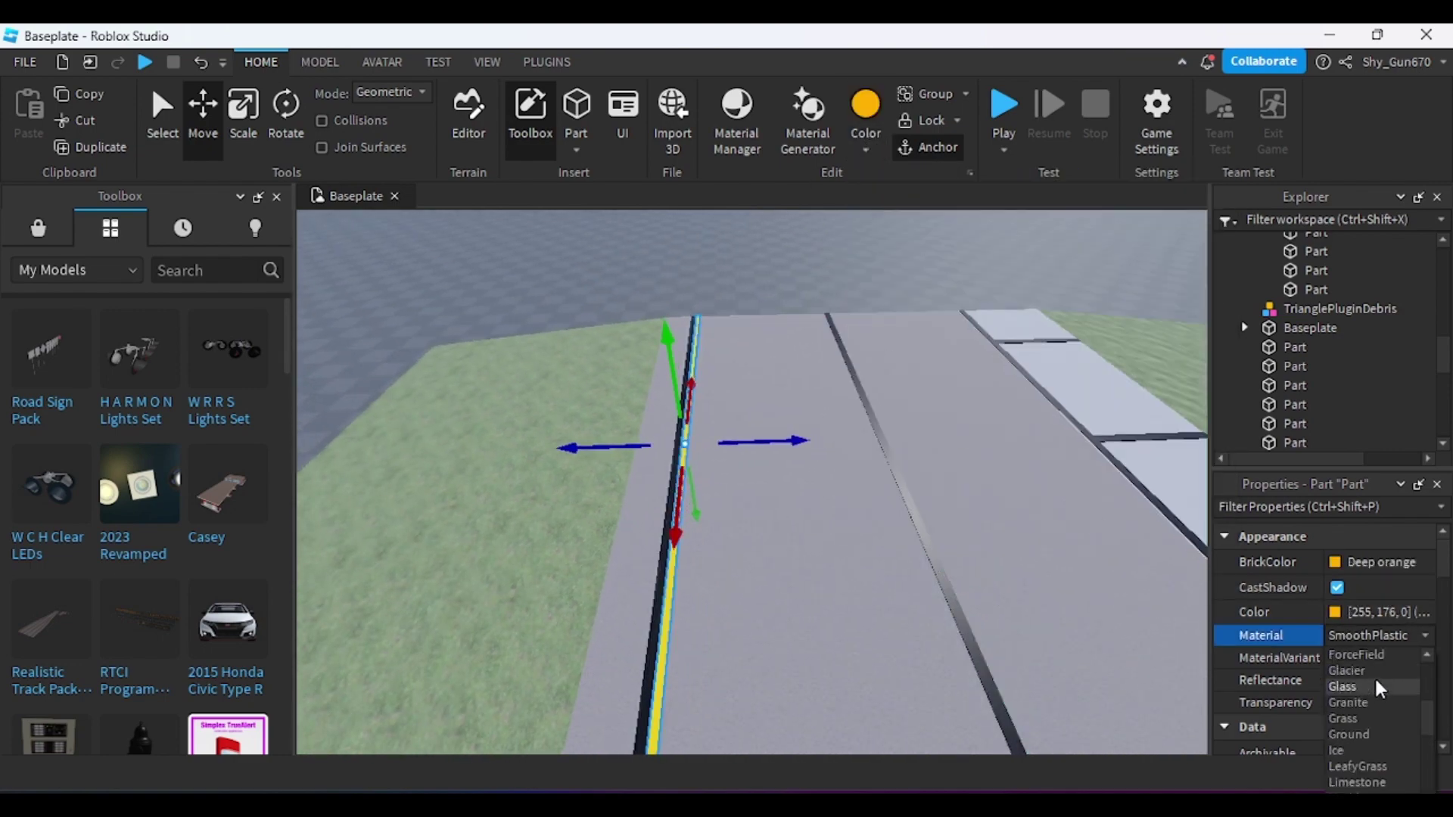
- Slide a line to the shoulder's edge and make it Lily white
left_click(673, 222)
right_click_drag(673, 222, 768, 308)
key("s")
key("d")
key("w")
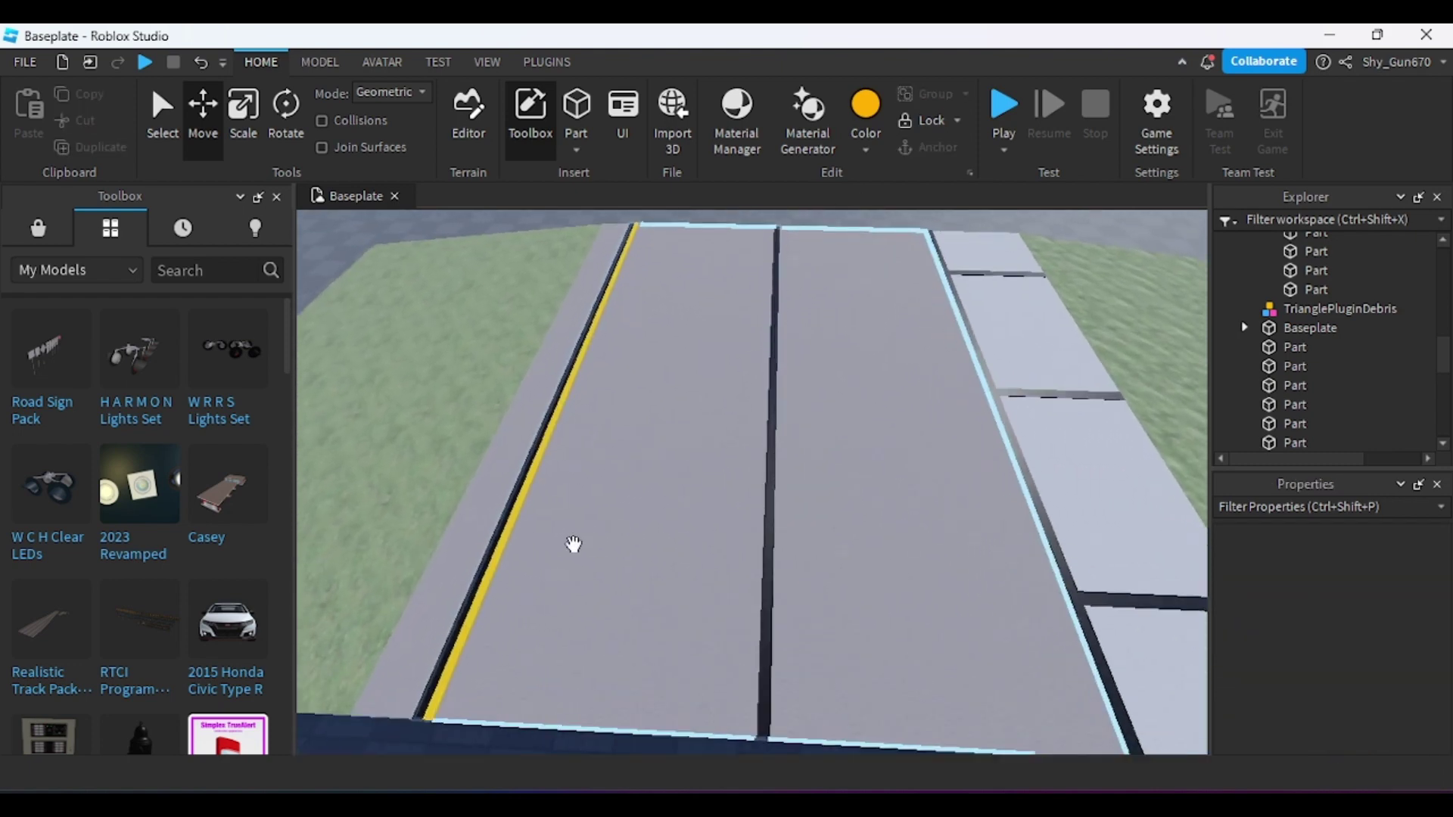
left_click(512, 519)
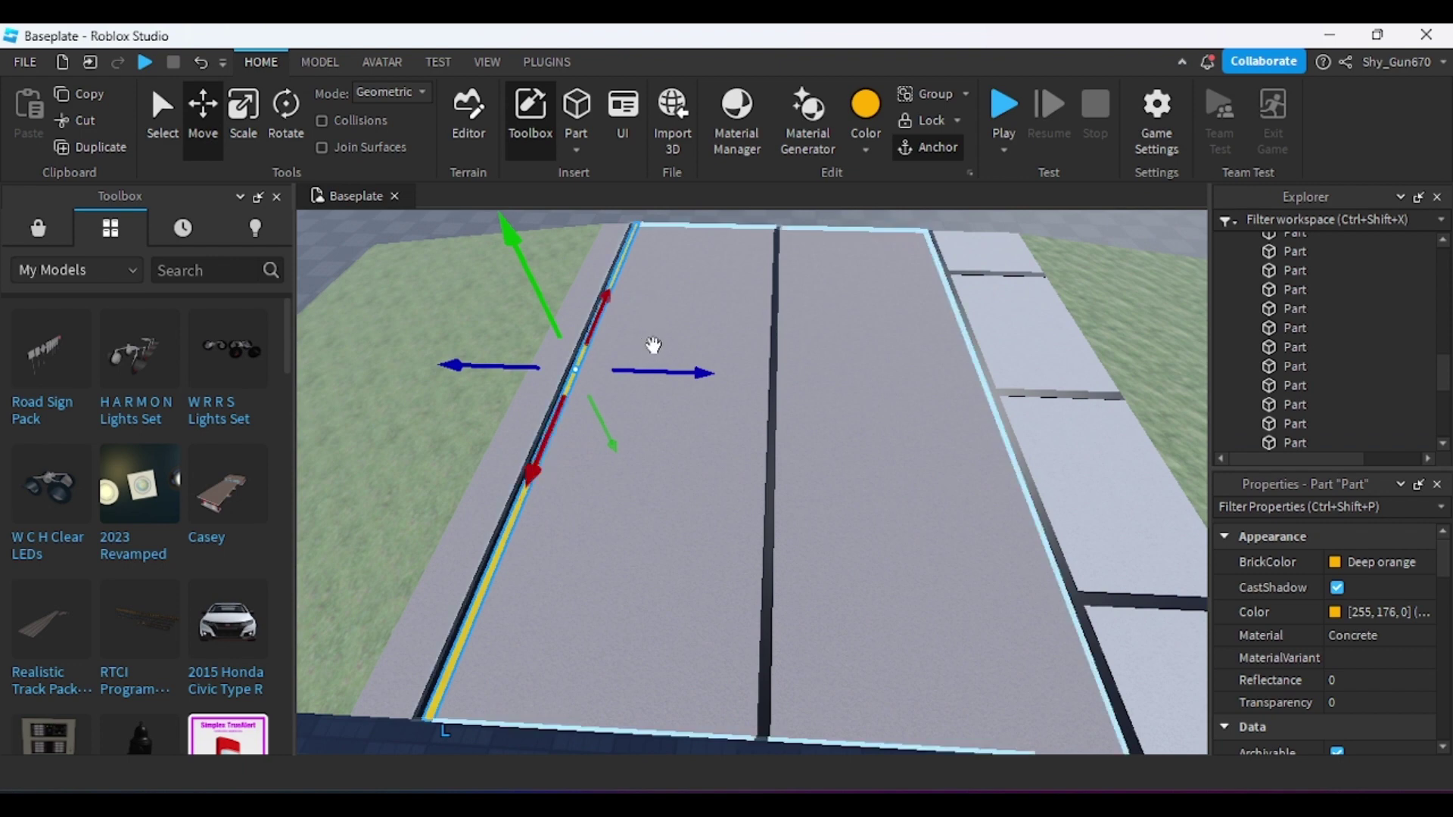
left_click_drag(643, 371, 857, 350)
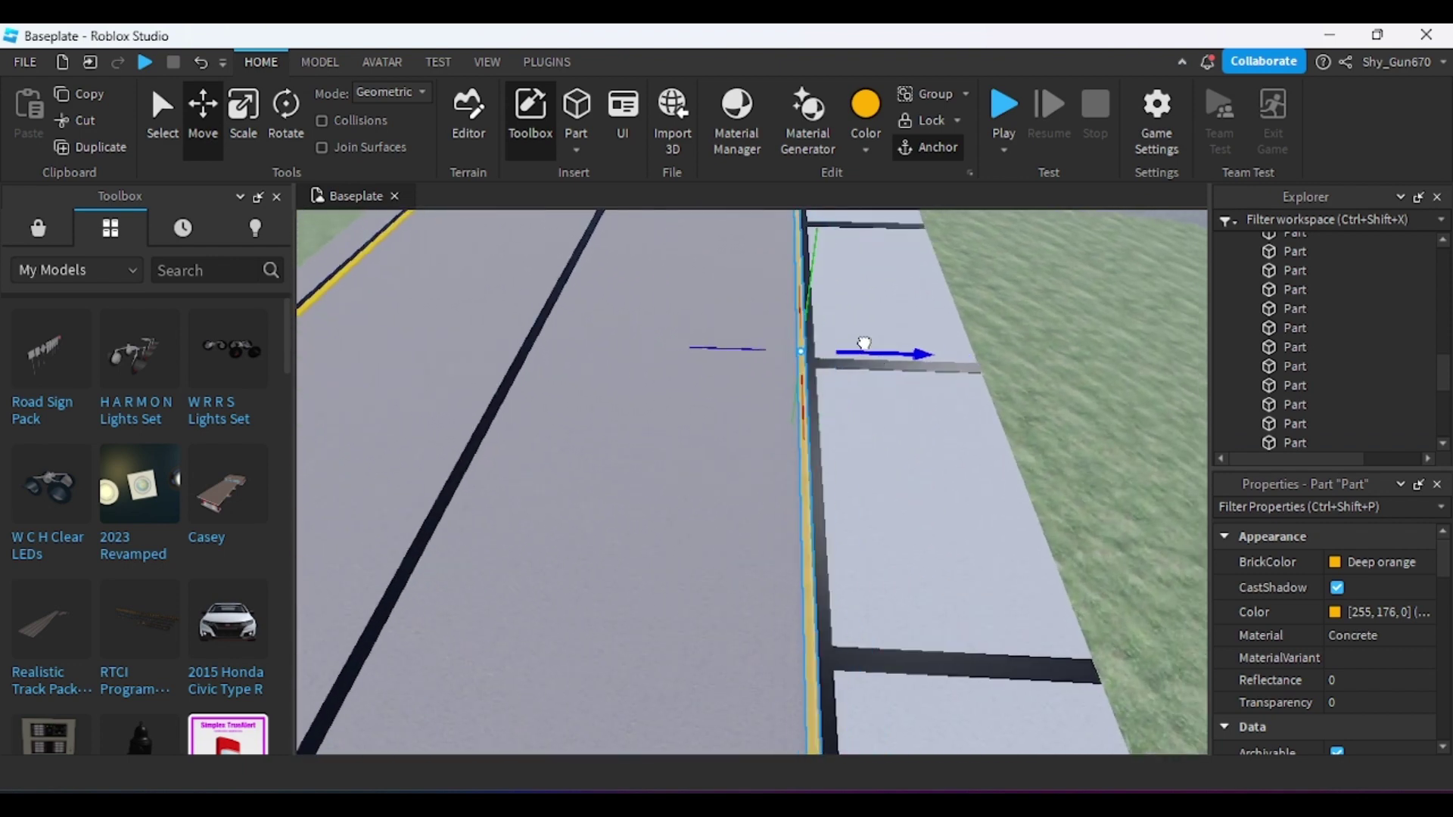
left_click(865, 150)
left_click(1041, 493)
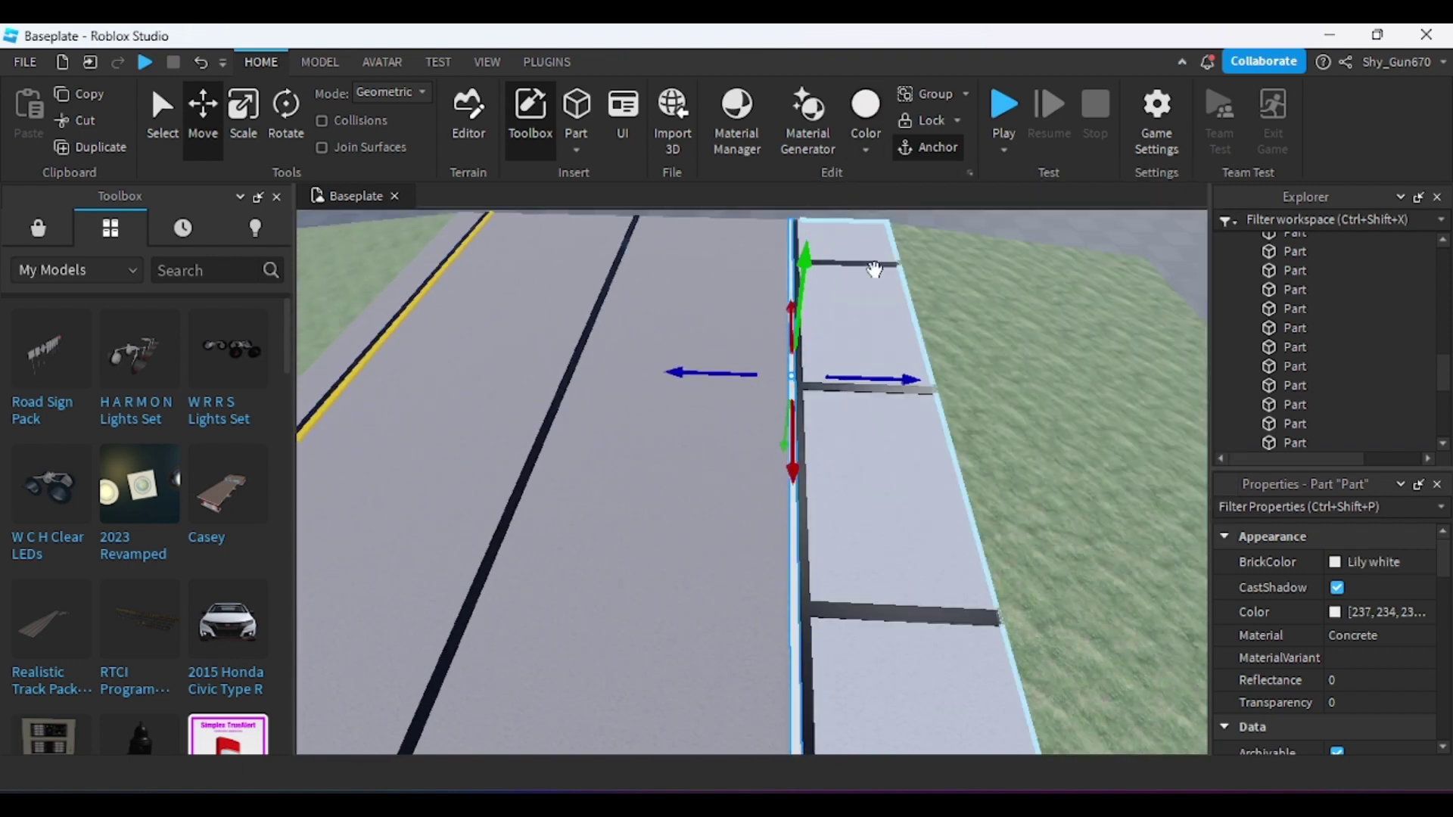
left_click(895, 338, "ctrl")
left_click(1002, 218)
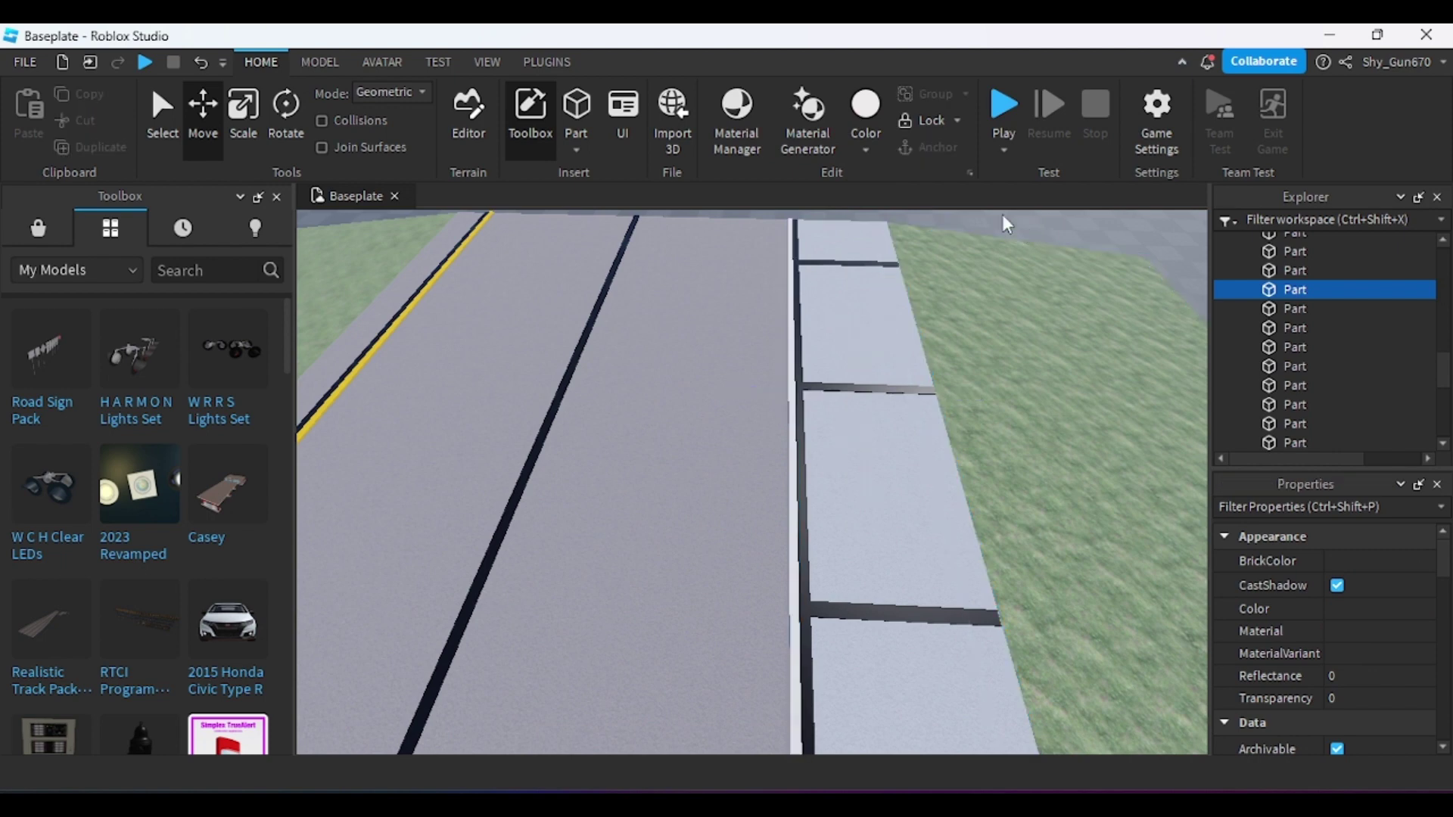
left_click(794, 534)
- Duplicate the white line and place the copy on the road's centre line
key("a")
mouse_move(739, 376)
left_mouse_down()
mouse_move(711, 382)
mouse_move(728, 372)
left_mouse_up()
key("alt+Tab")
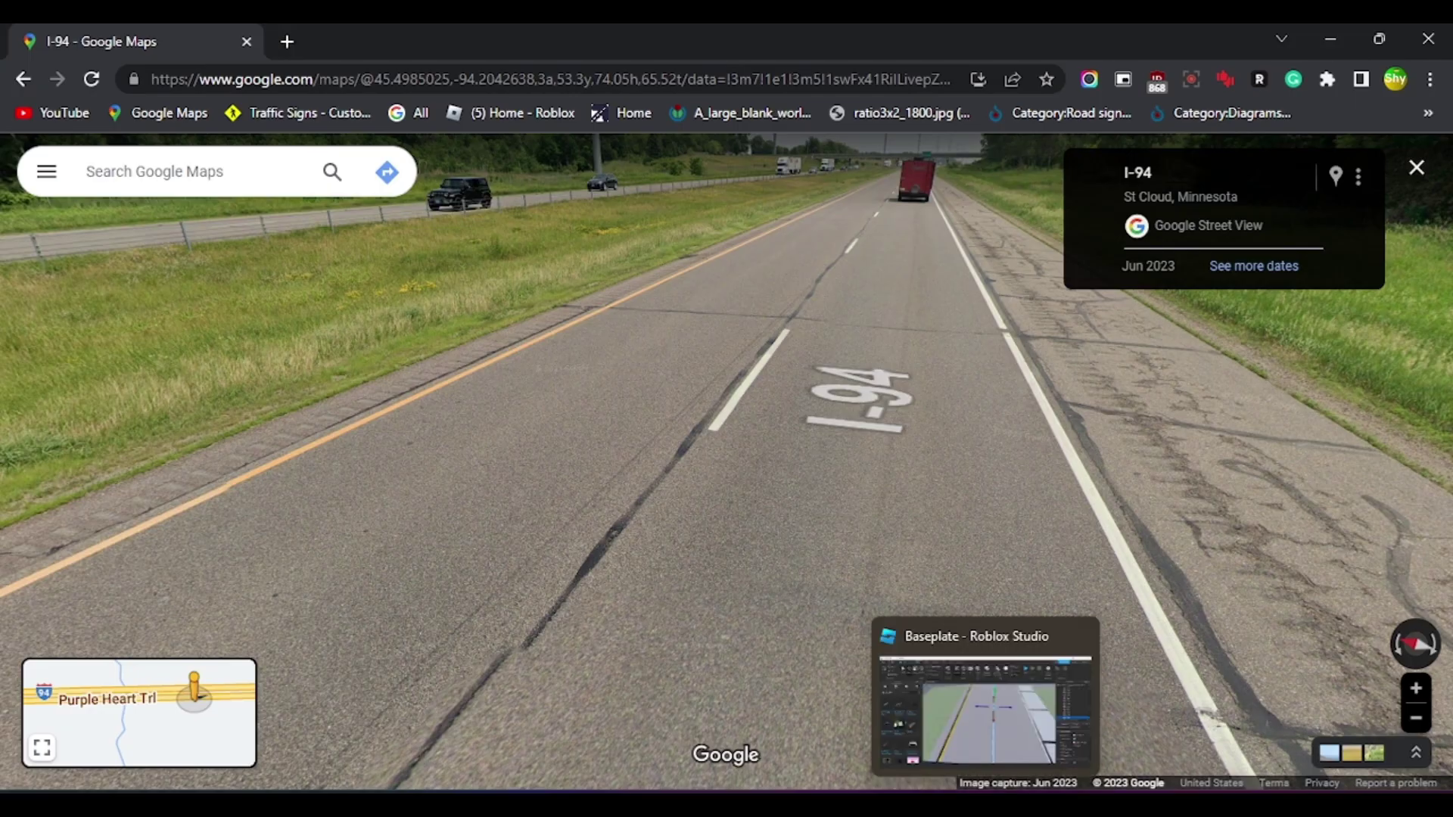
left_click(980, 715)
left_click_drag(840, 376, 847, 365)
scroll(556, 454, "down", 3)
left_click(256, 116)
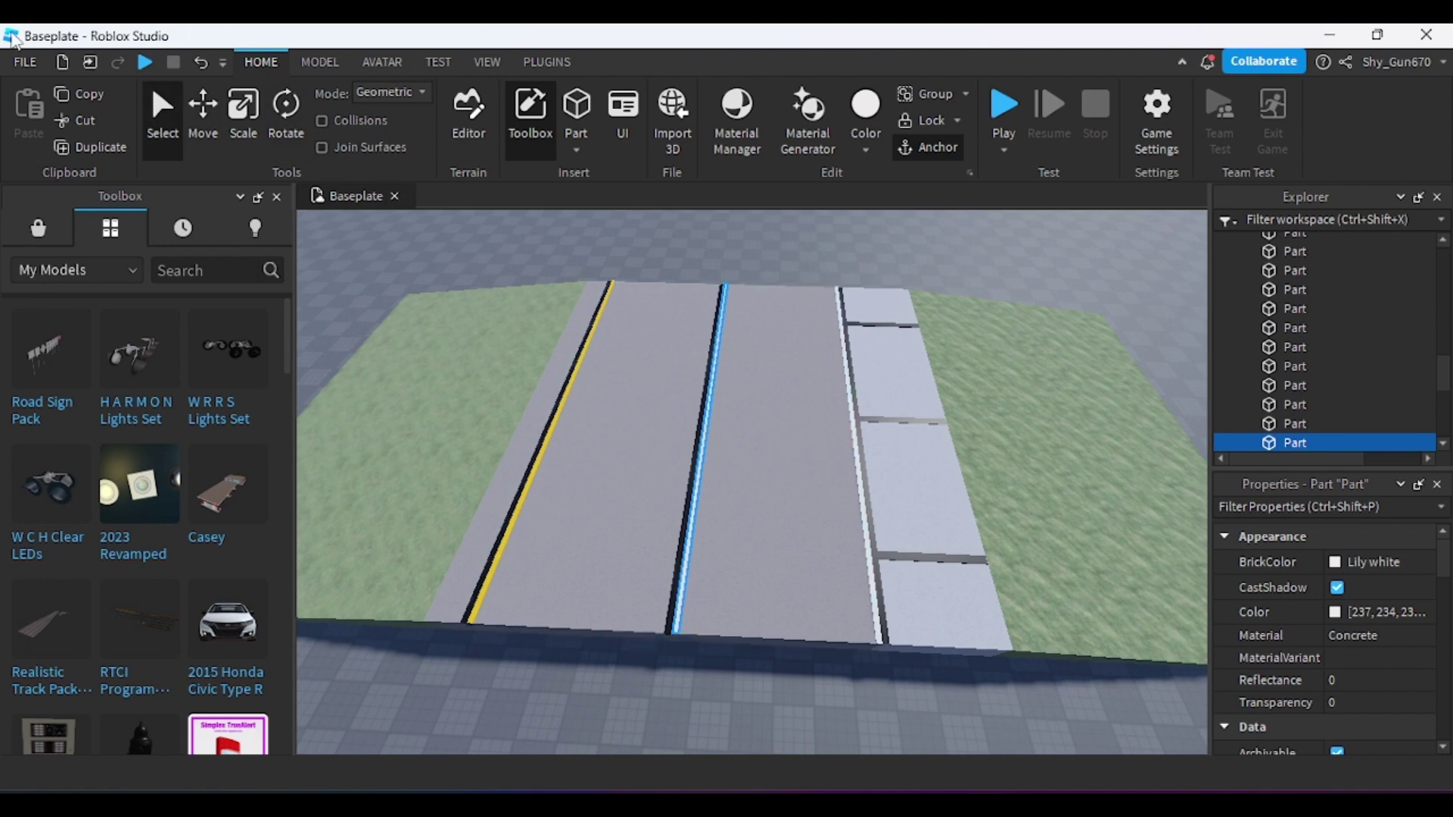
right_click_drag(713, 309, 641, 524)
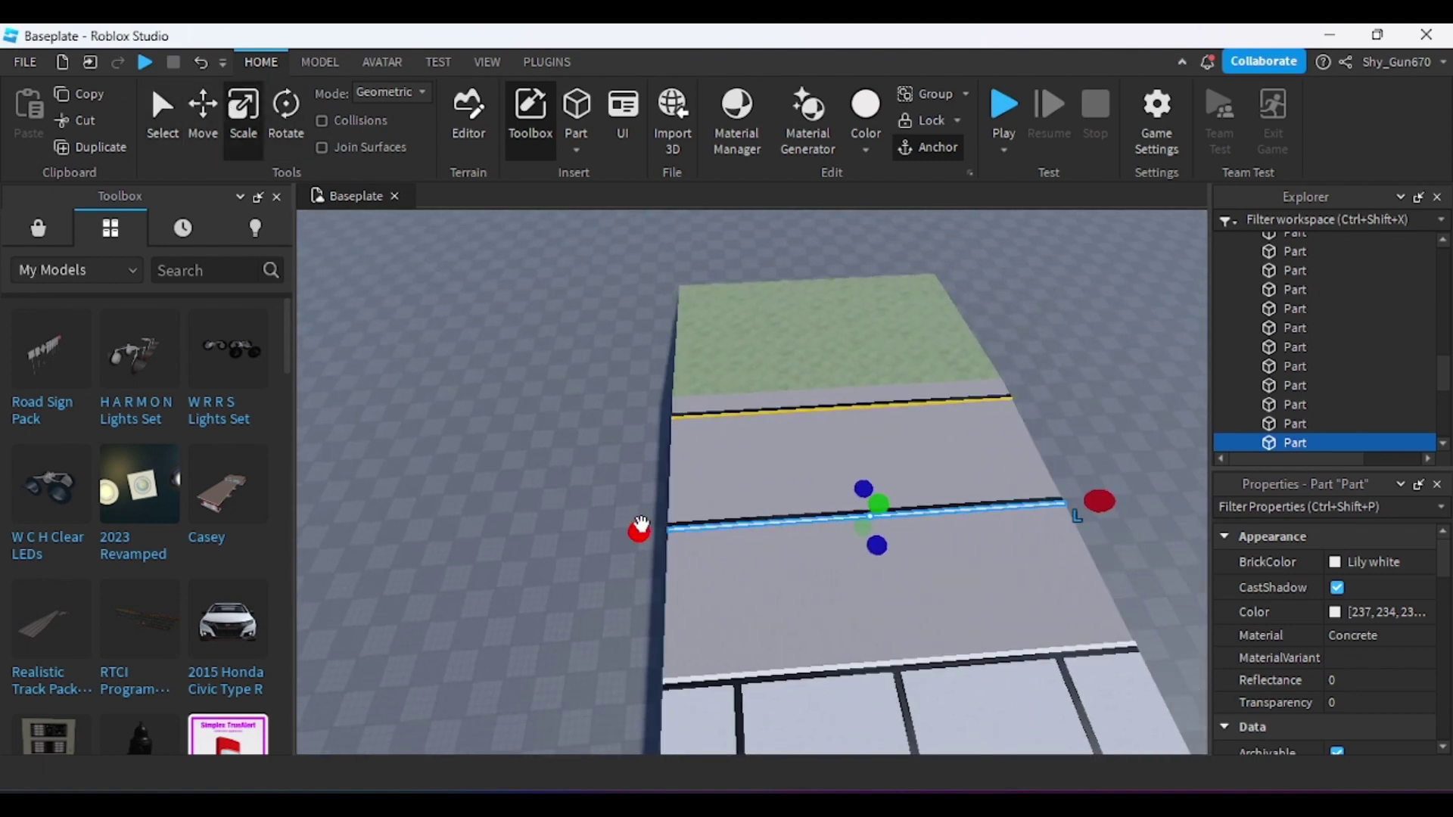
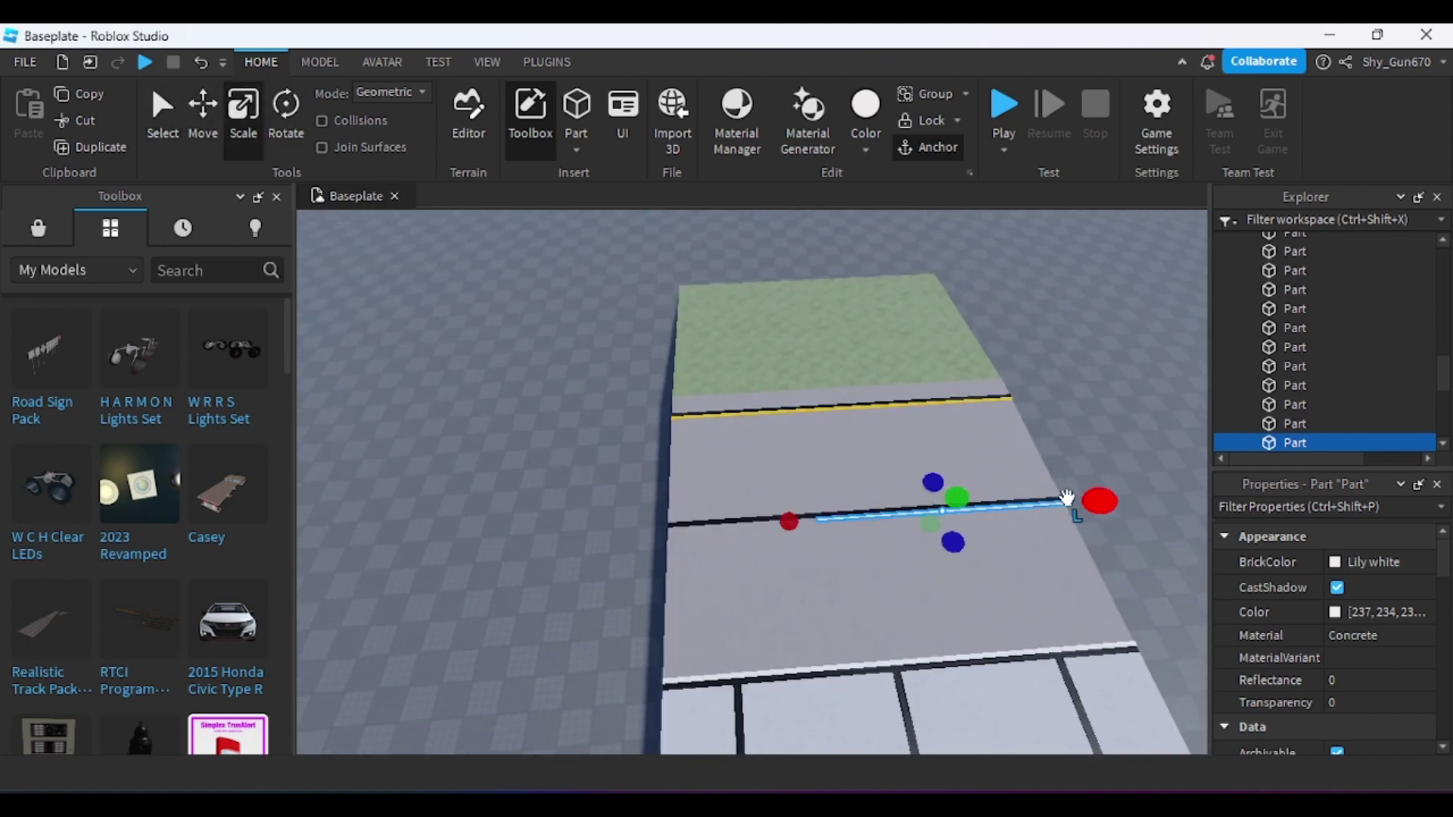
- Box-select all the road section pieces and group them into one Model
left_click(1056, 388)
right_click_drag(1055, 388, 1057, 383)
scroll(1055, 384, "down", 4)
left_click_drag(639, 363, 1082, 556)
right_click(1082, 555)
left_click(1157, 225)
left_click(1125, 271)
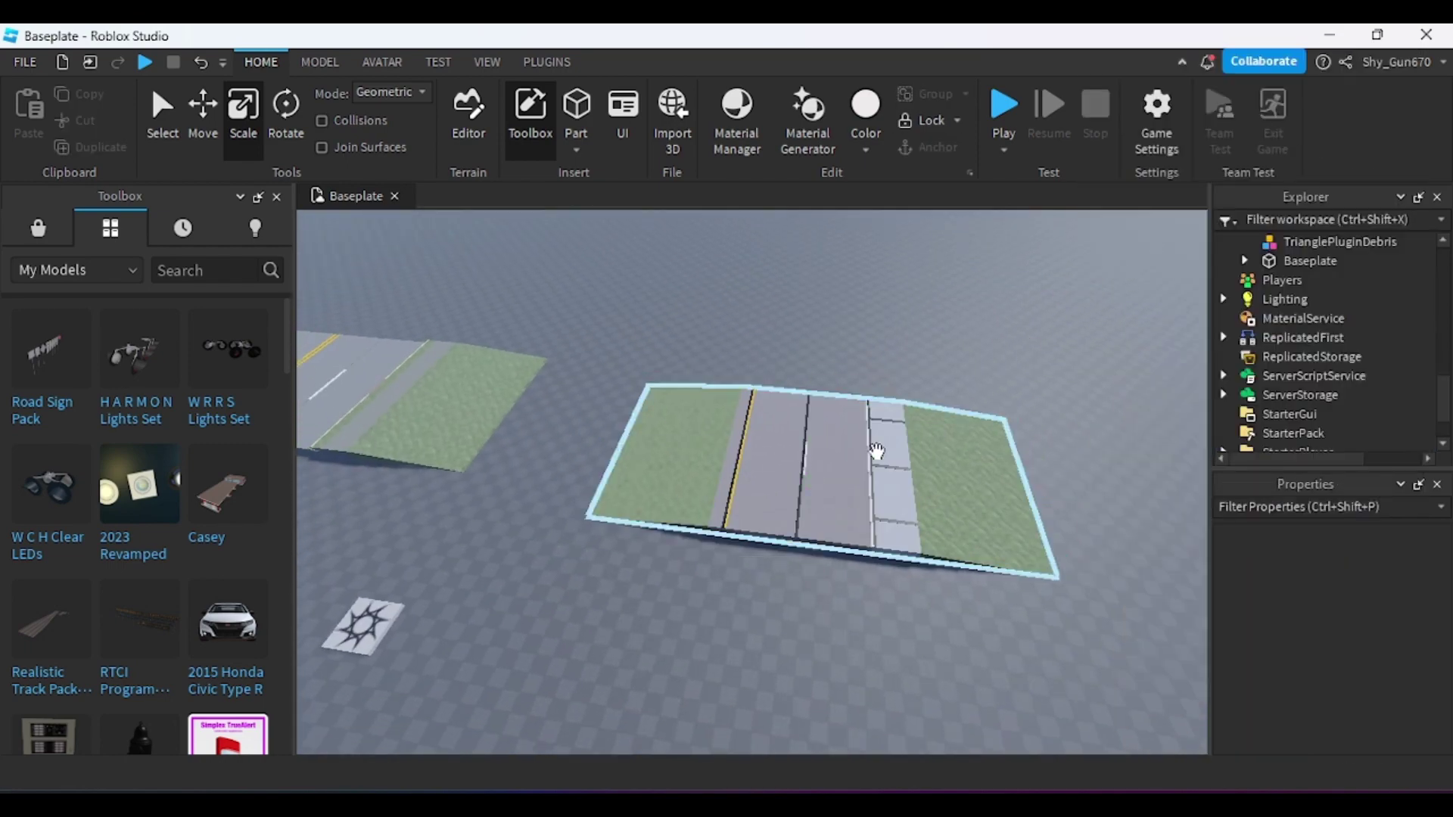
- Shift the grouped road model left and rename it 'Highway'
left_click_drag(875, 453, 822, 433)
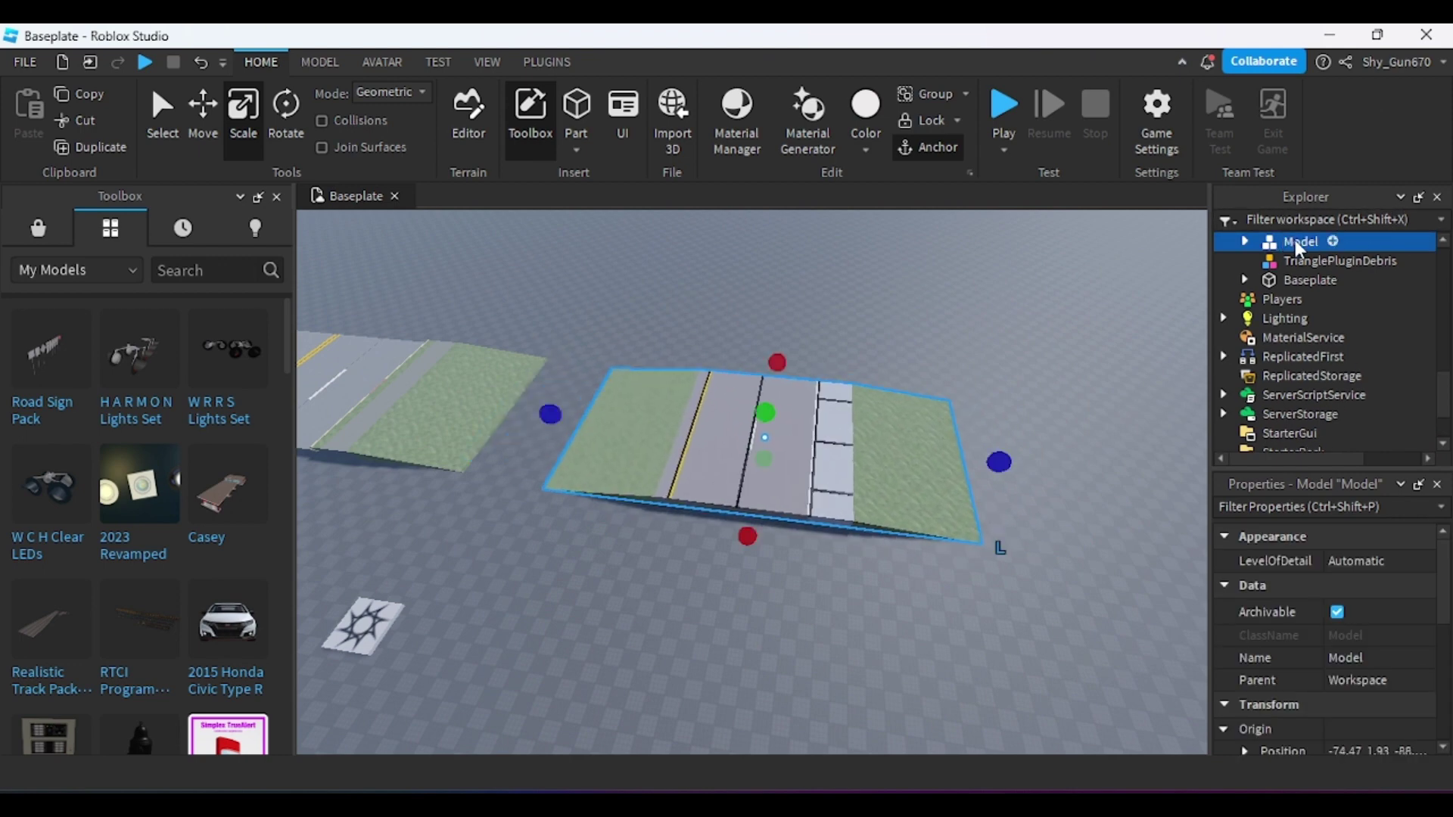
double_click(1298, 242)
type("Highway")
key("Return")
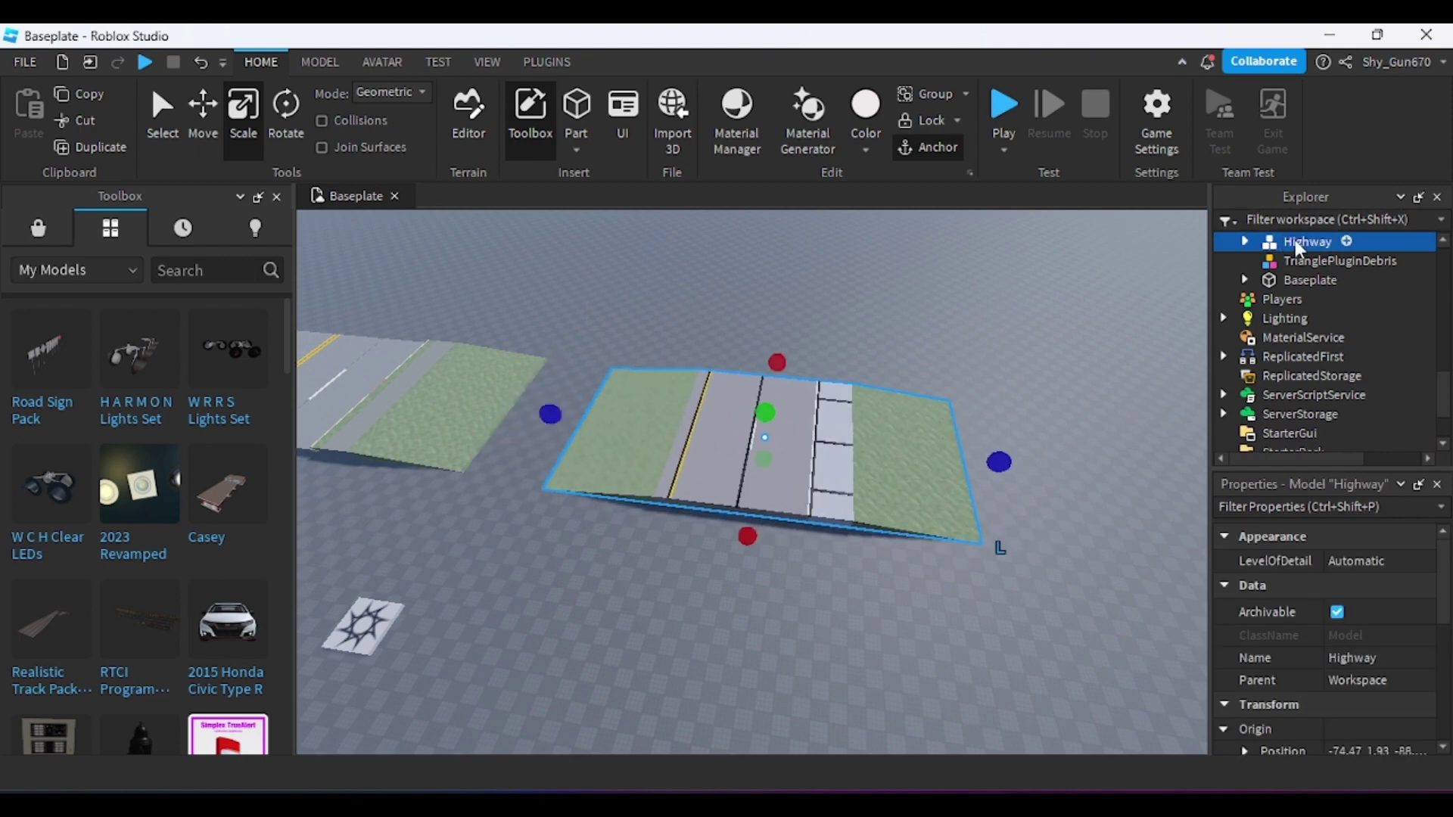
left_click(1106, 389)
scroll(1106, 389, "down", 3)
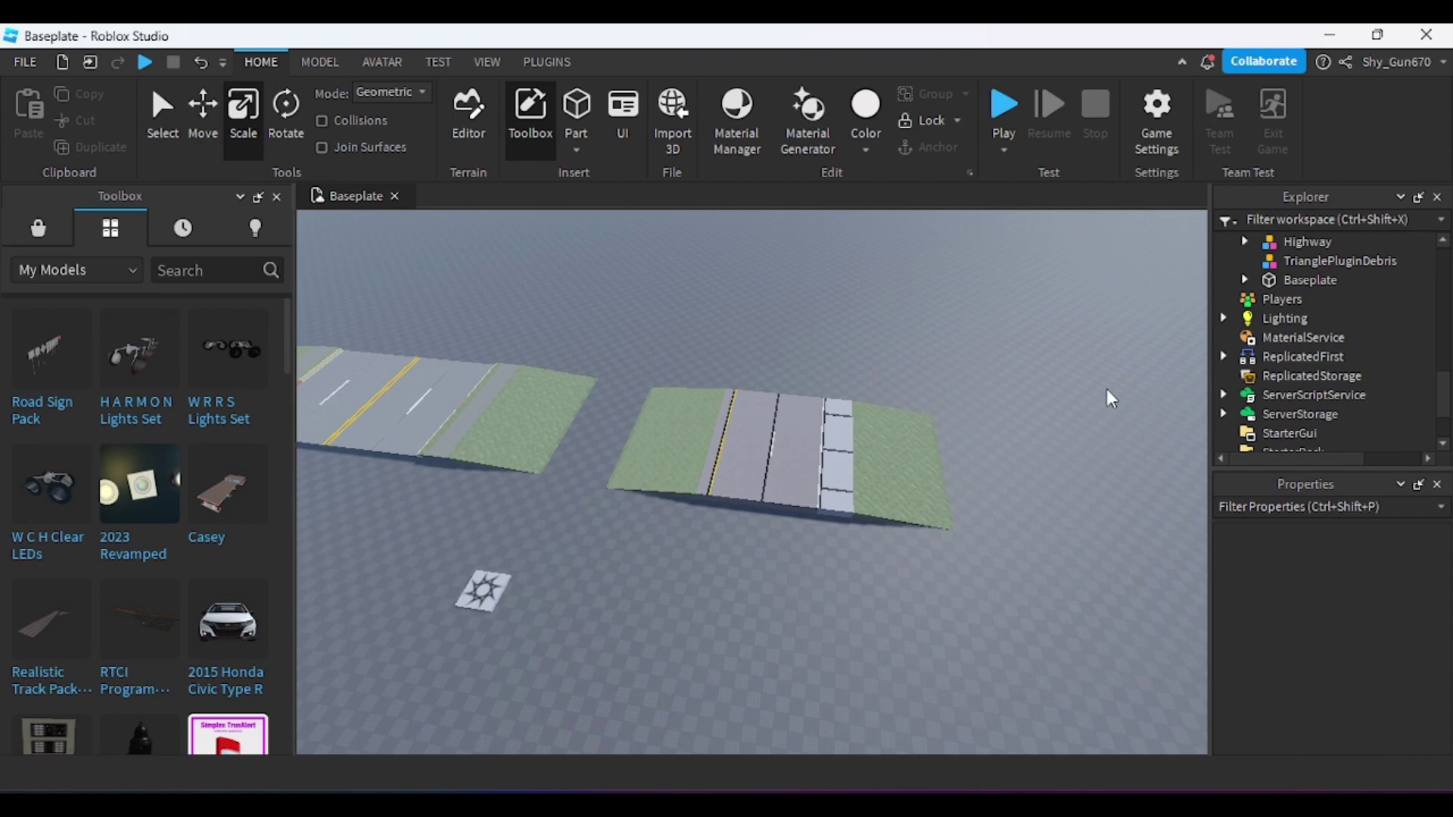
key("a")
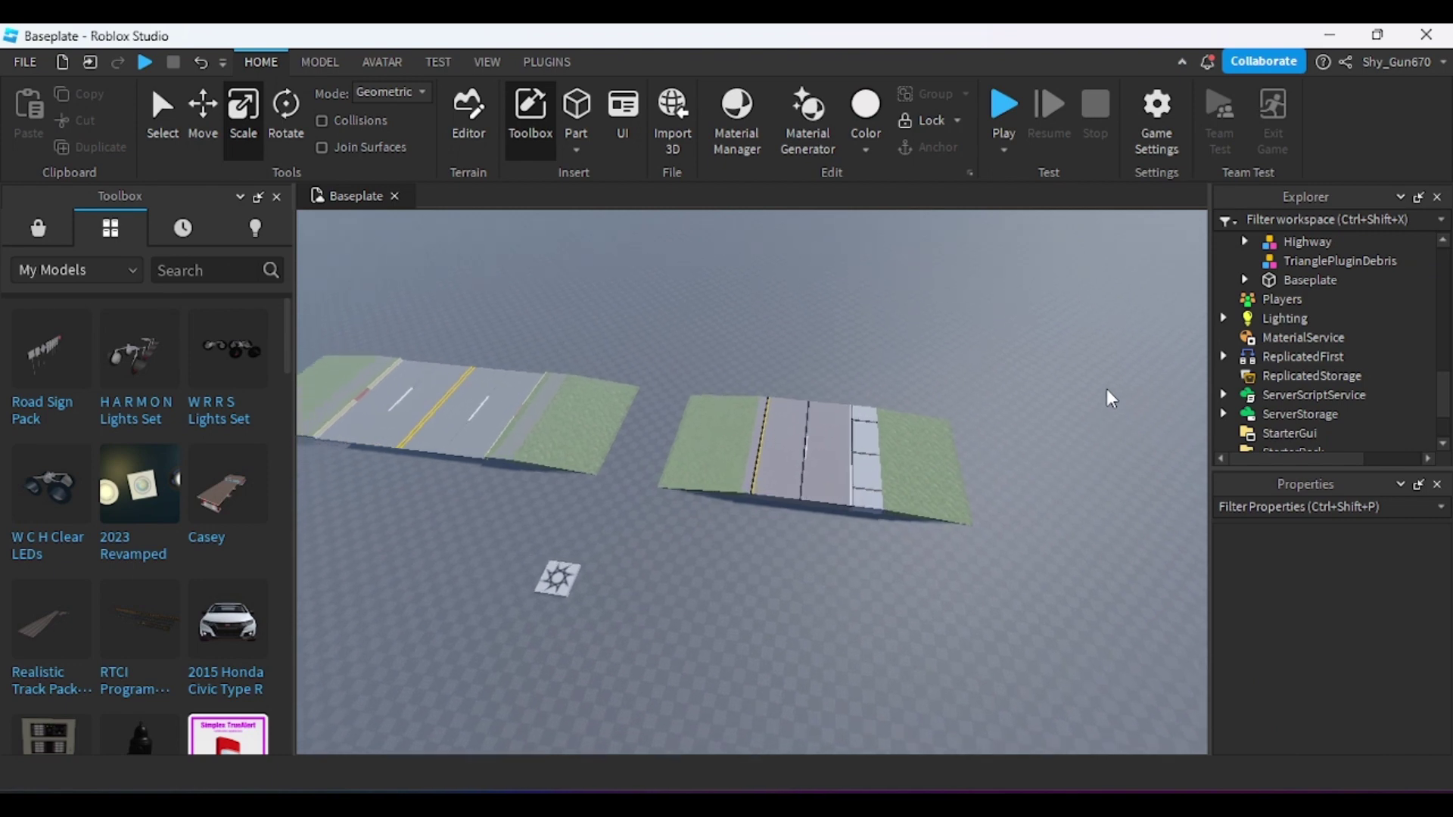
- Open Google Maps Street View on US-63 in Baldwin, Wisconsin
scroll(966, 406, "up", 2)
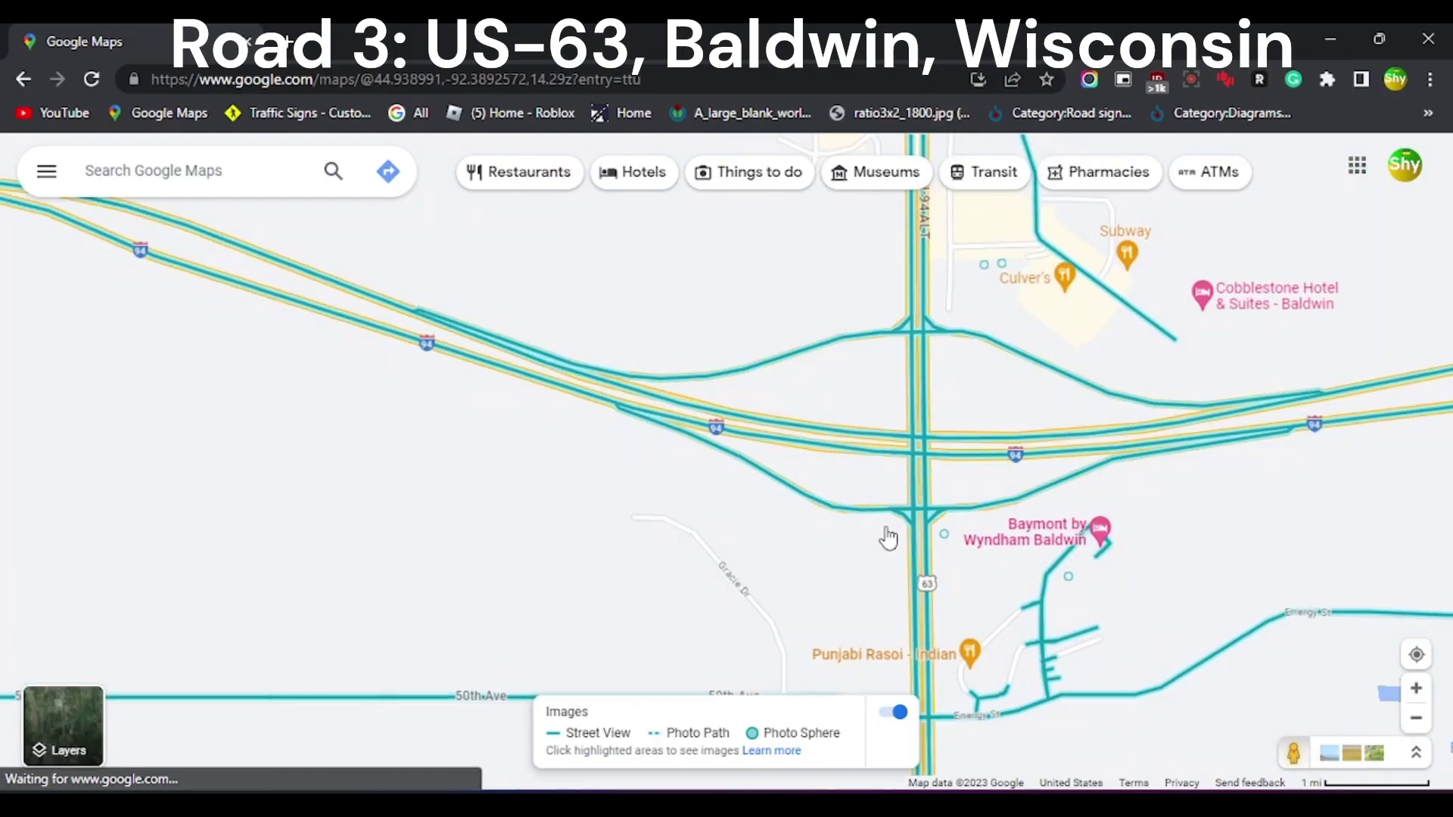
scroll(910, 591, "up", 3)
left_click_drag(911, 592, 770, 418)
left_click(829, 408)
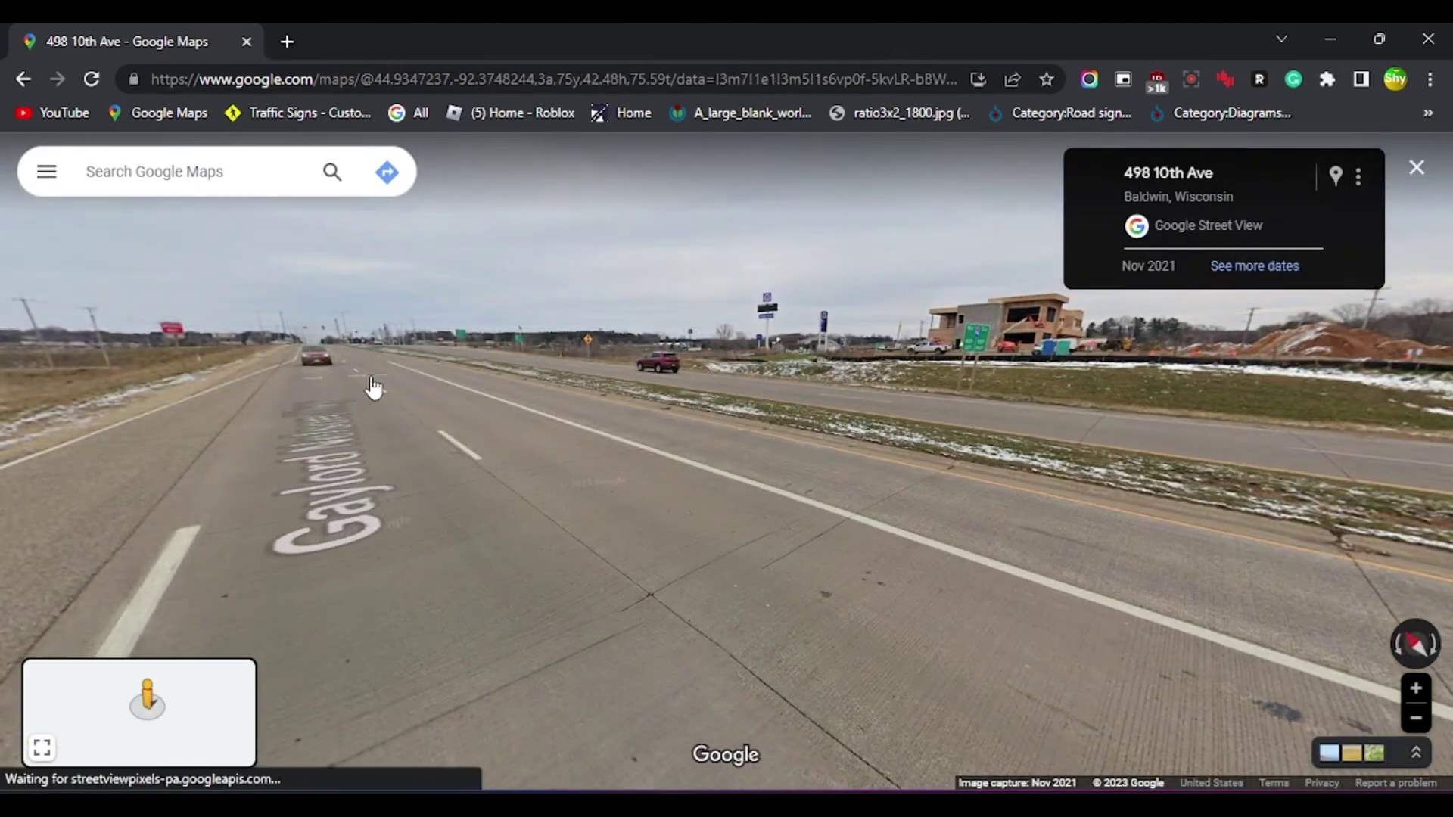
- Advance along Gaylord Nelson Hwy and look south toward the snowy median and travel plaza
left_click(373, 387)
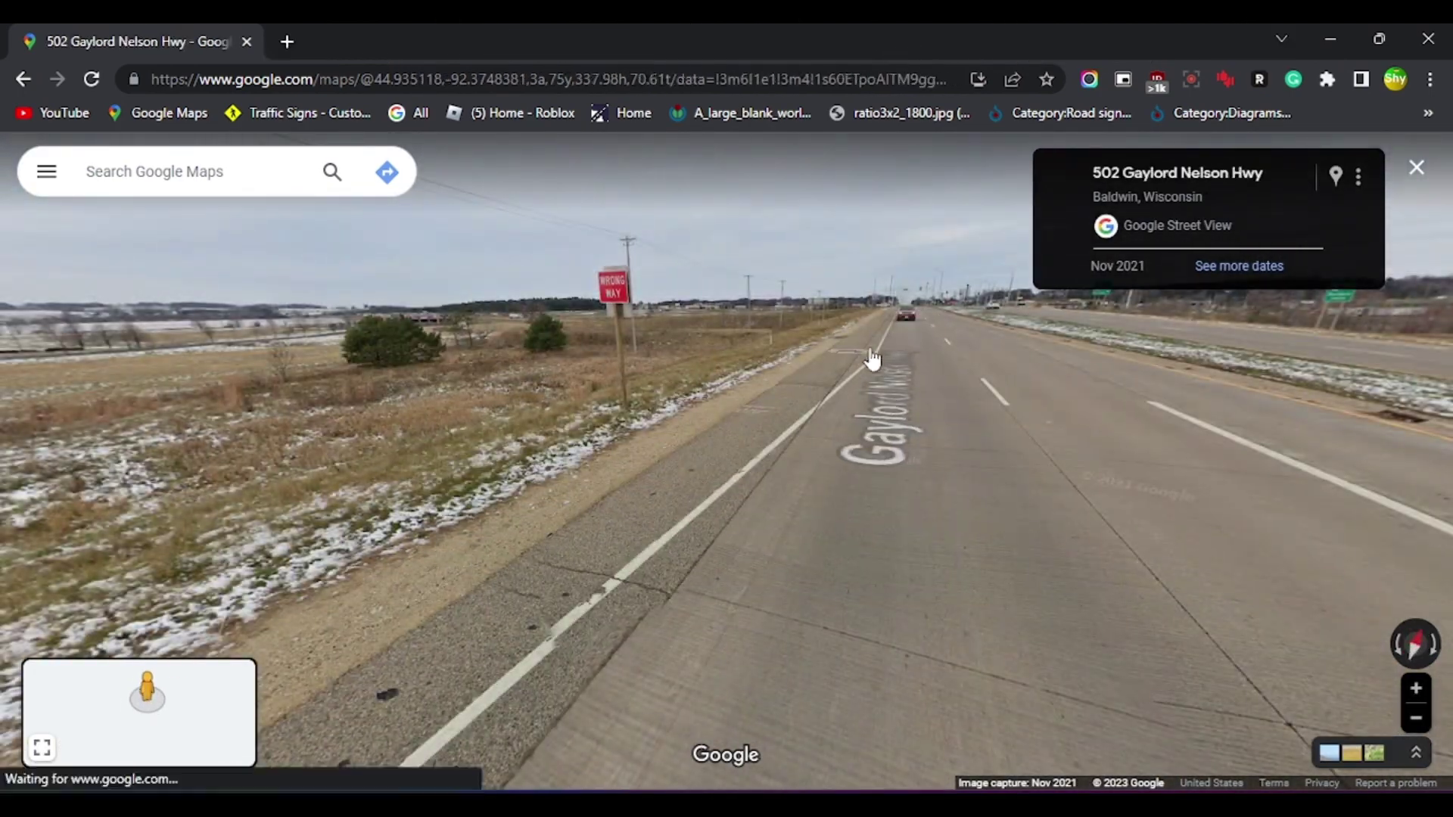
left_click(918, 333)
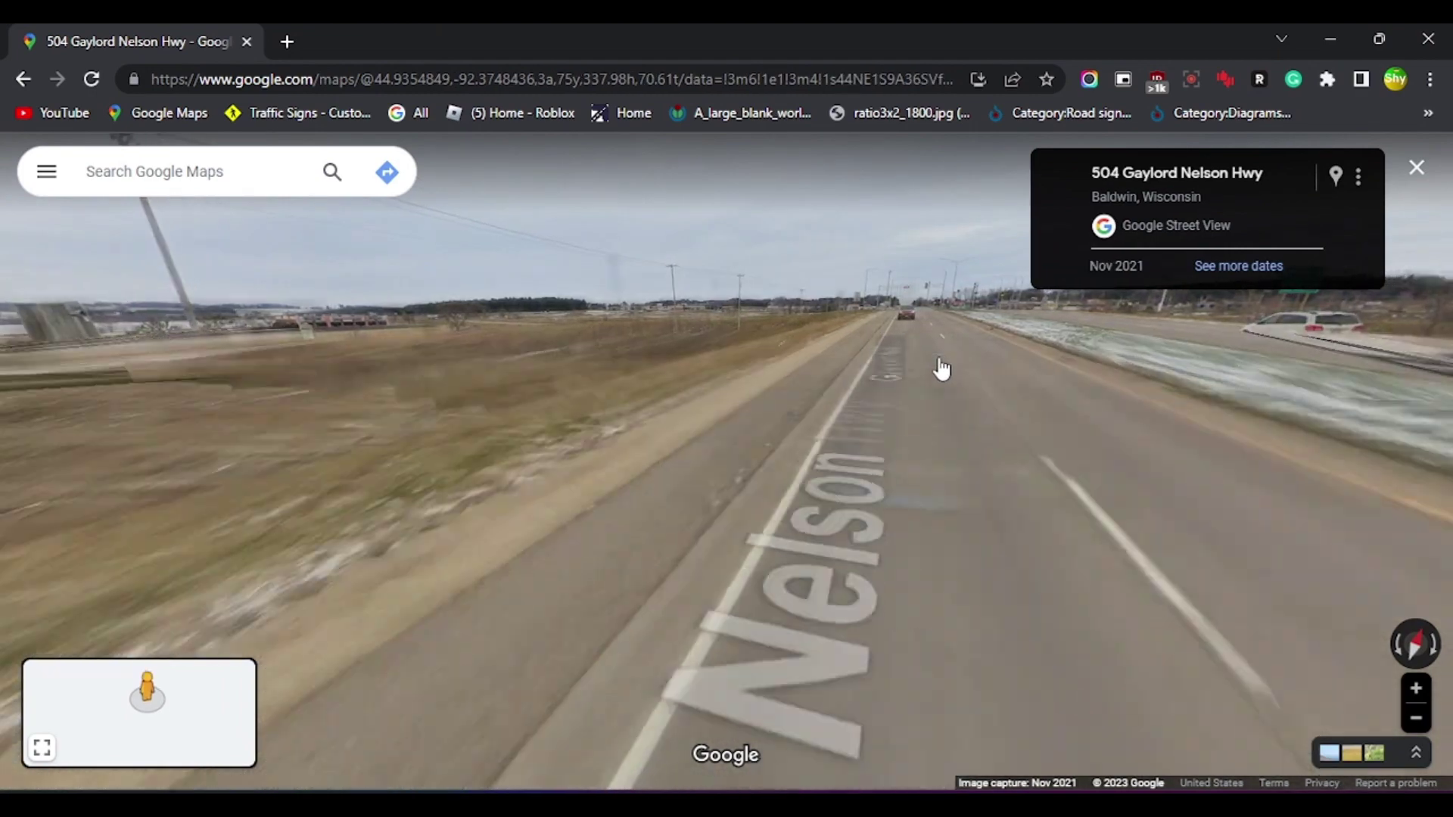
left_click(941, 370)
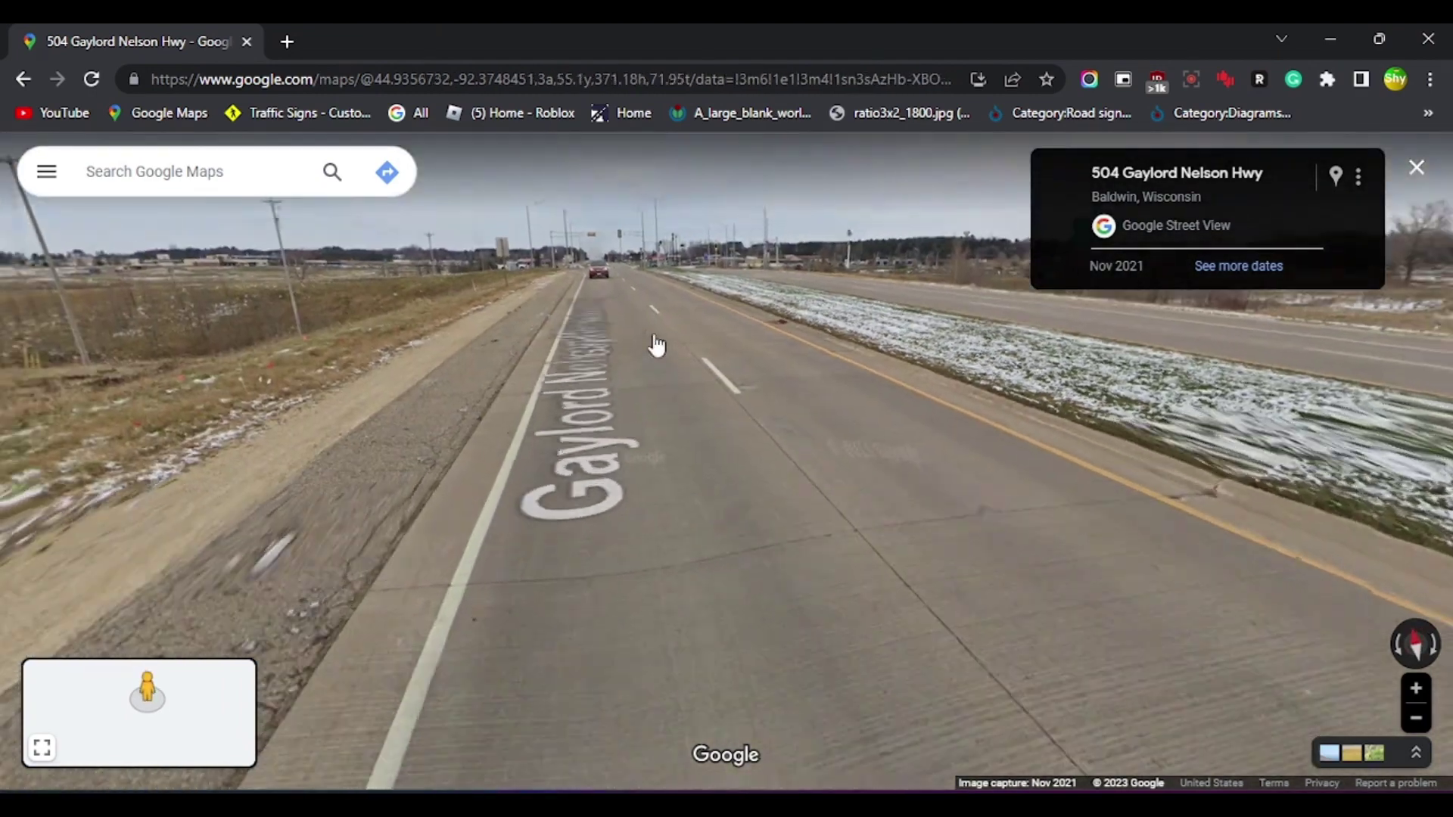
left_click_drag(938, 355, 143, 355)
scroll(662, 379, "up", 3)
left_click_drag(621, 386, 1315, 428)
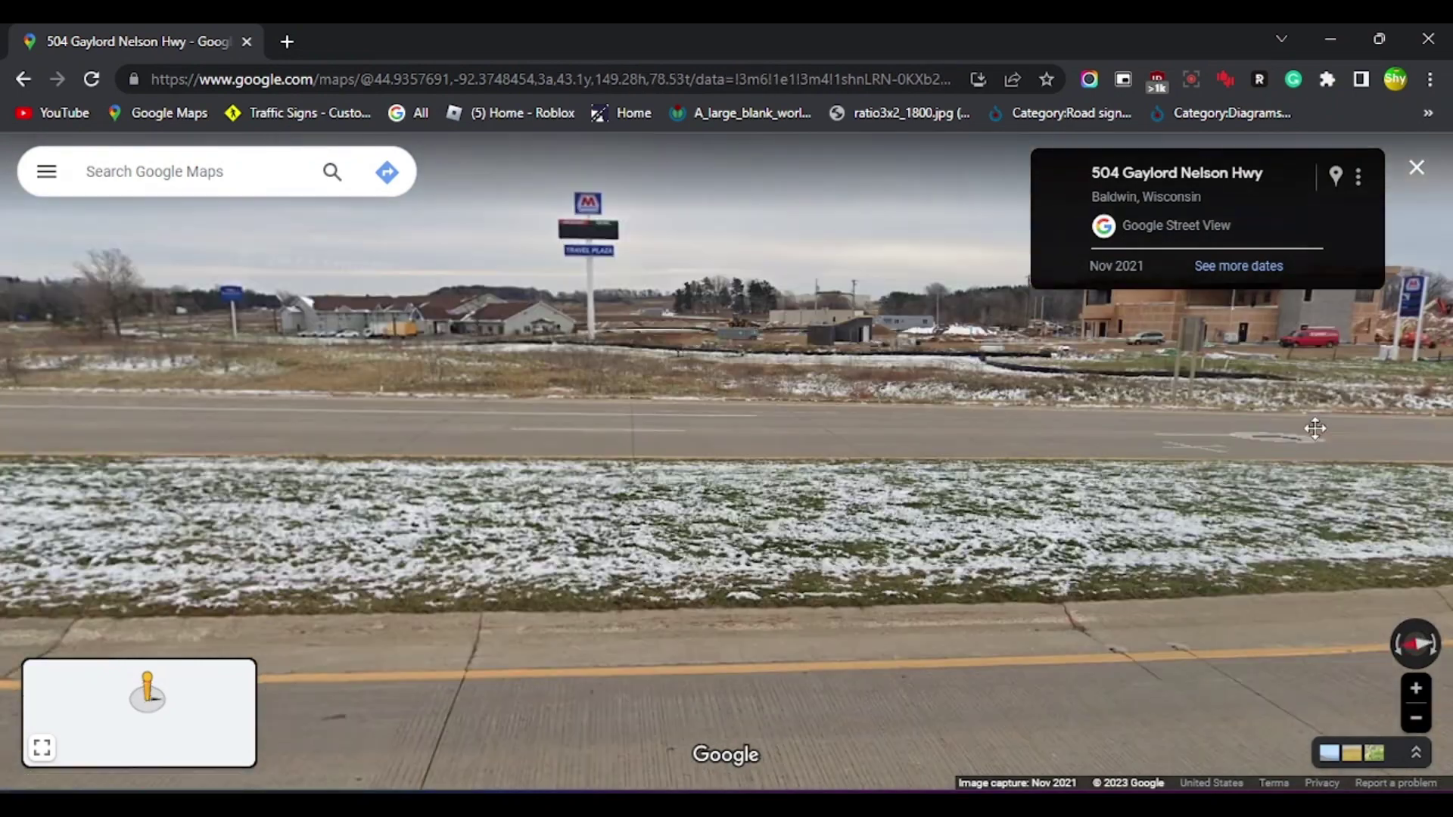
- Move further down the highway and inspect the grassy median, storm drain and shoulder
left_click(386, 450)
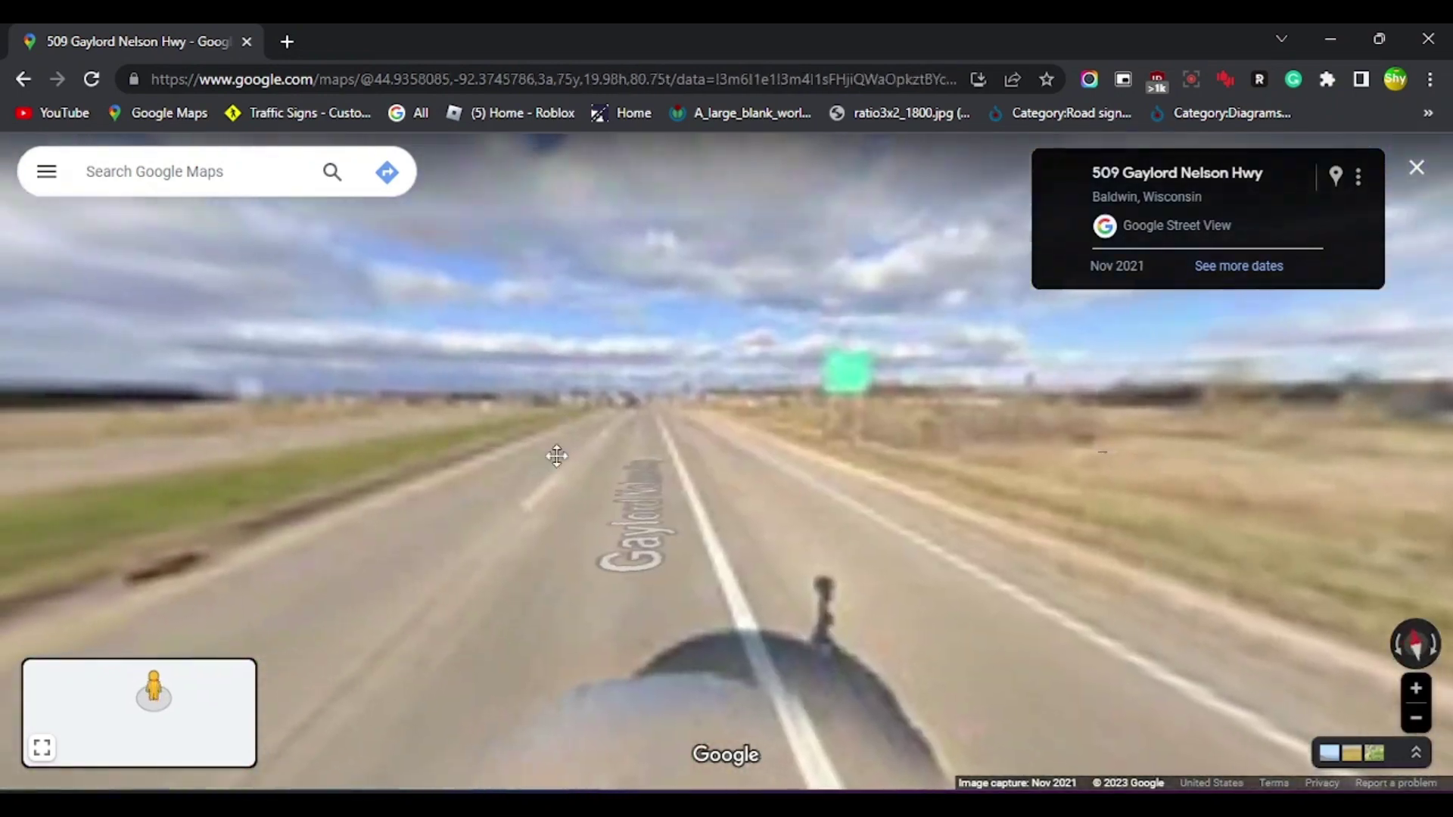
left_click_drag(556, 457, 751, 437)
scroll(751, 437, "up", 3)
scroll(1141, 535, "up", 3)
left_click_drag(820, 504, 1184, 481)
left_click_drag(681, 435, 1349, 344)
left_click_drag(1074, 337, 197, 431)
left_click_drag(1135, 462, 454, 472)
scroll(1089, 530, "down", 3)
- Jump back to the snowier 504 capture and look toward the Travel Plaza sign
left_click(454, 459)
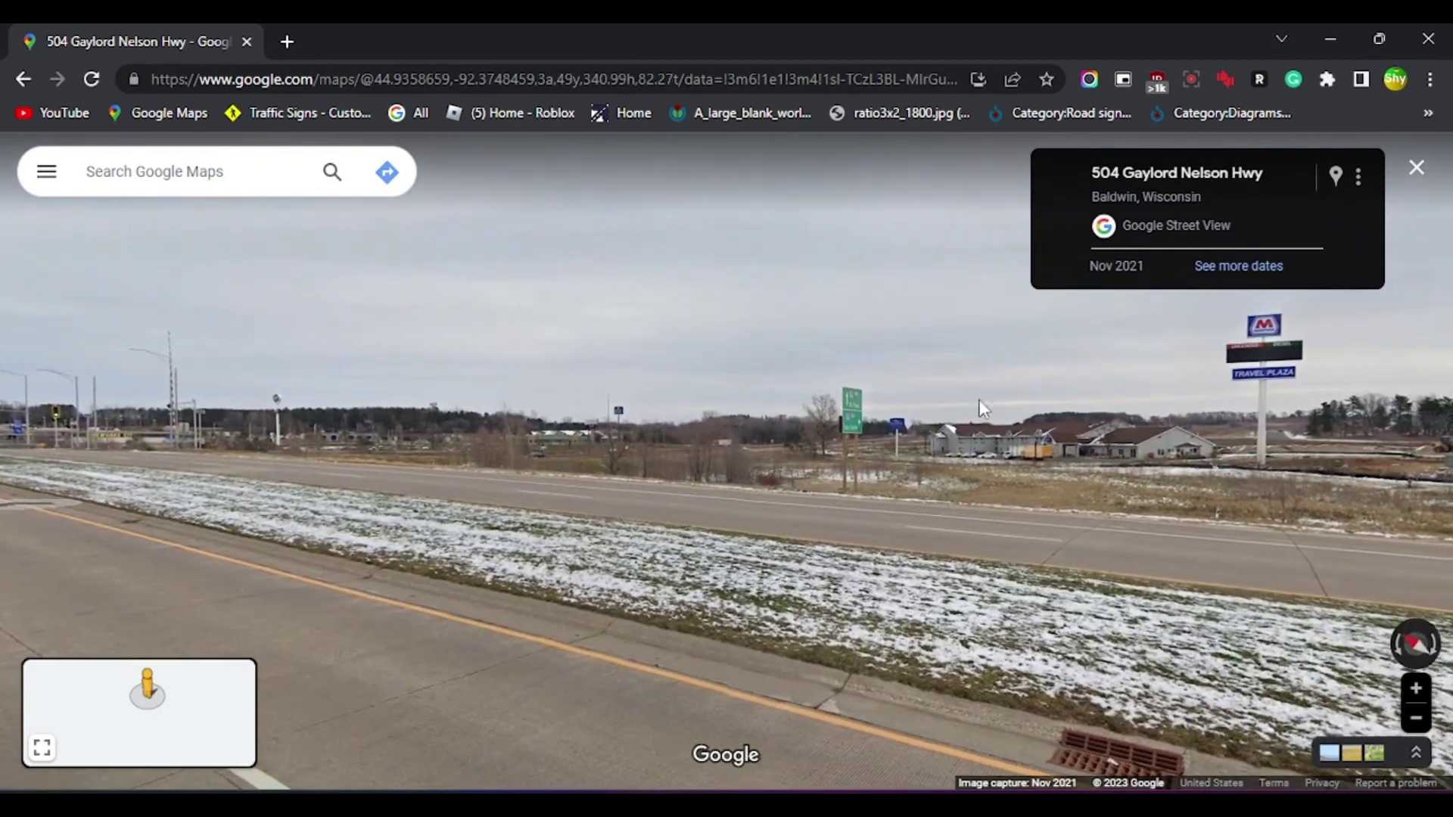
left_click_drag(982, 408, 681, 427)
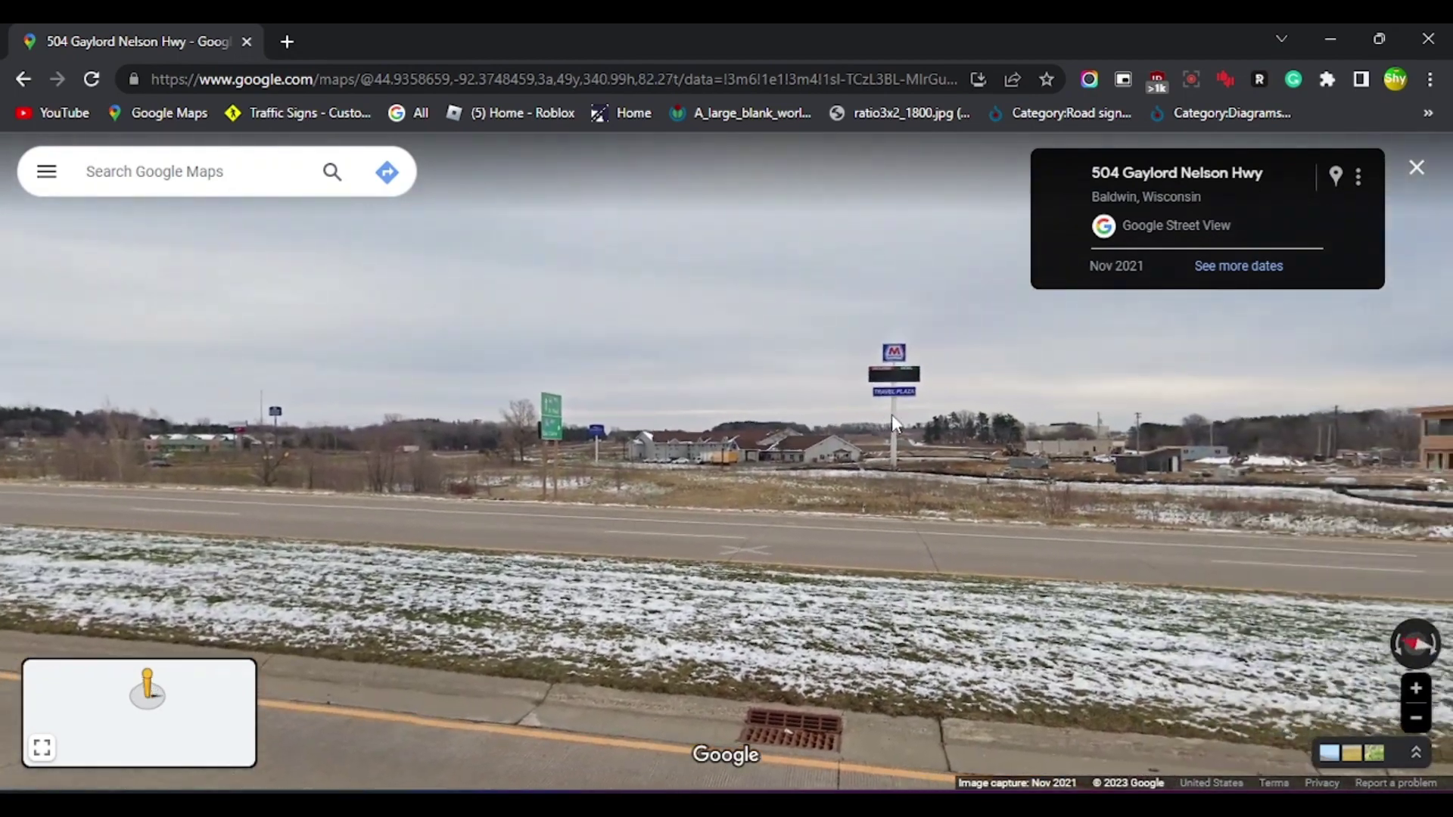
scroll(1001, 457, "up", 3)
scroll(921, 429, "down", 5)
left_click_drag(921, 428, 303, 432)
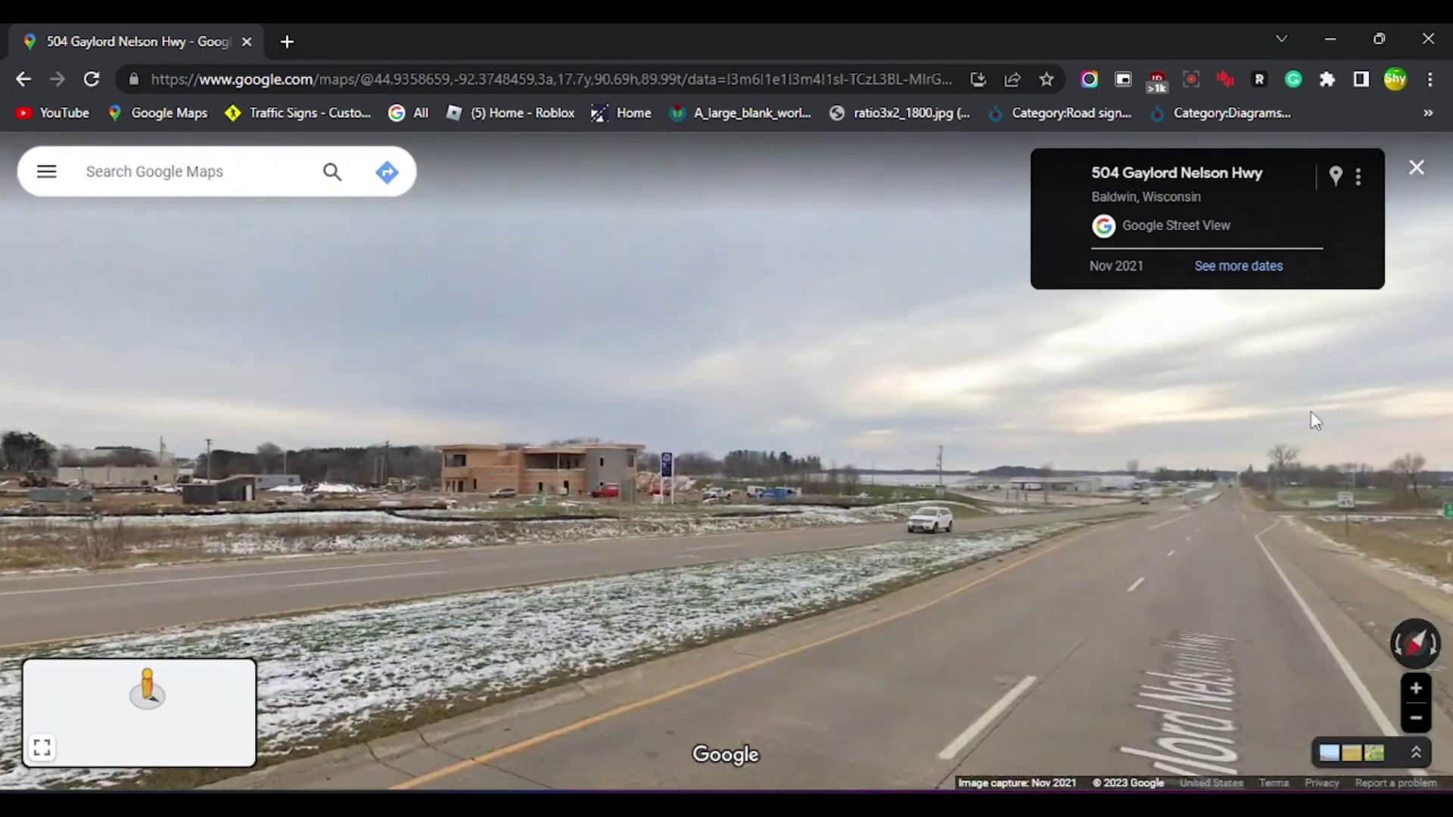
scroll(460, 496, "up", 3)
- Look at the unfinished building, then back along the highway's lanes
left_click_drag(492, 473, 382, 288)
scroll(637, 461, "up", 2)
scroll(1135, 424, "down", 4)
left_click_drag(1135, 424, 68, 412)
left_click_drag(338, 393, 556, 367)
scroll(281, 428, "up", 3)
left_click_drag(318, 431, 1070, 681)
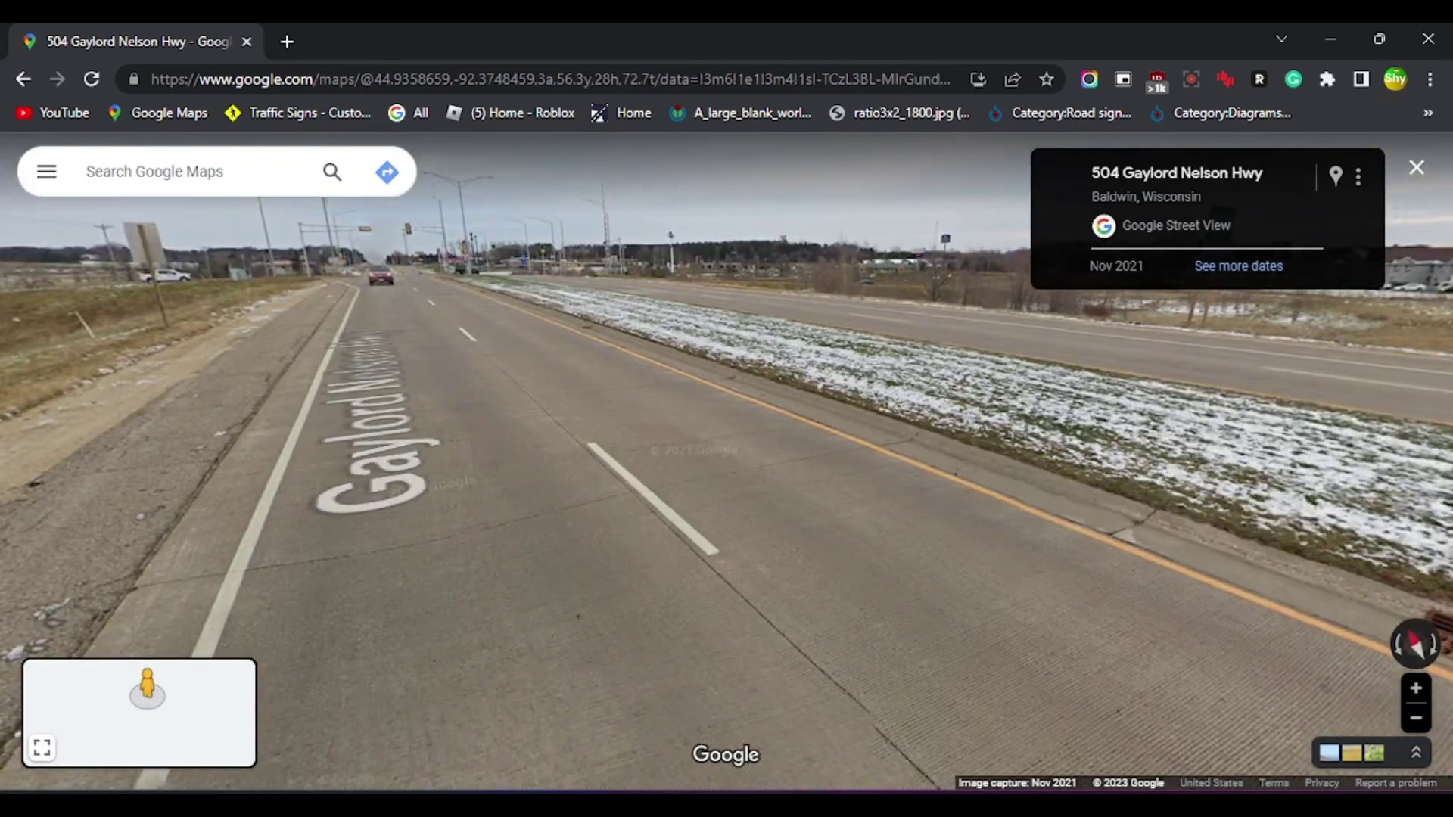
- Back in Roblox Studio, select one grass verge part inside the Highway model
left_click(985, 802)
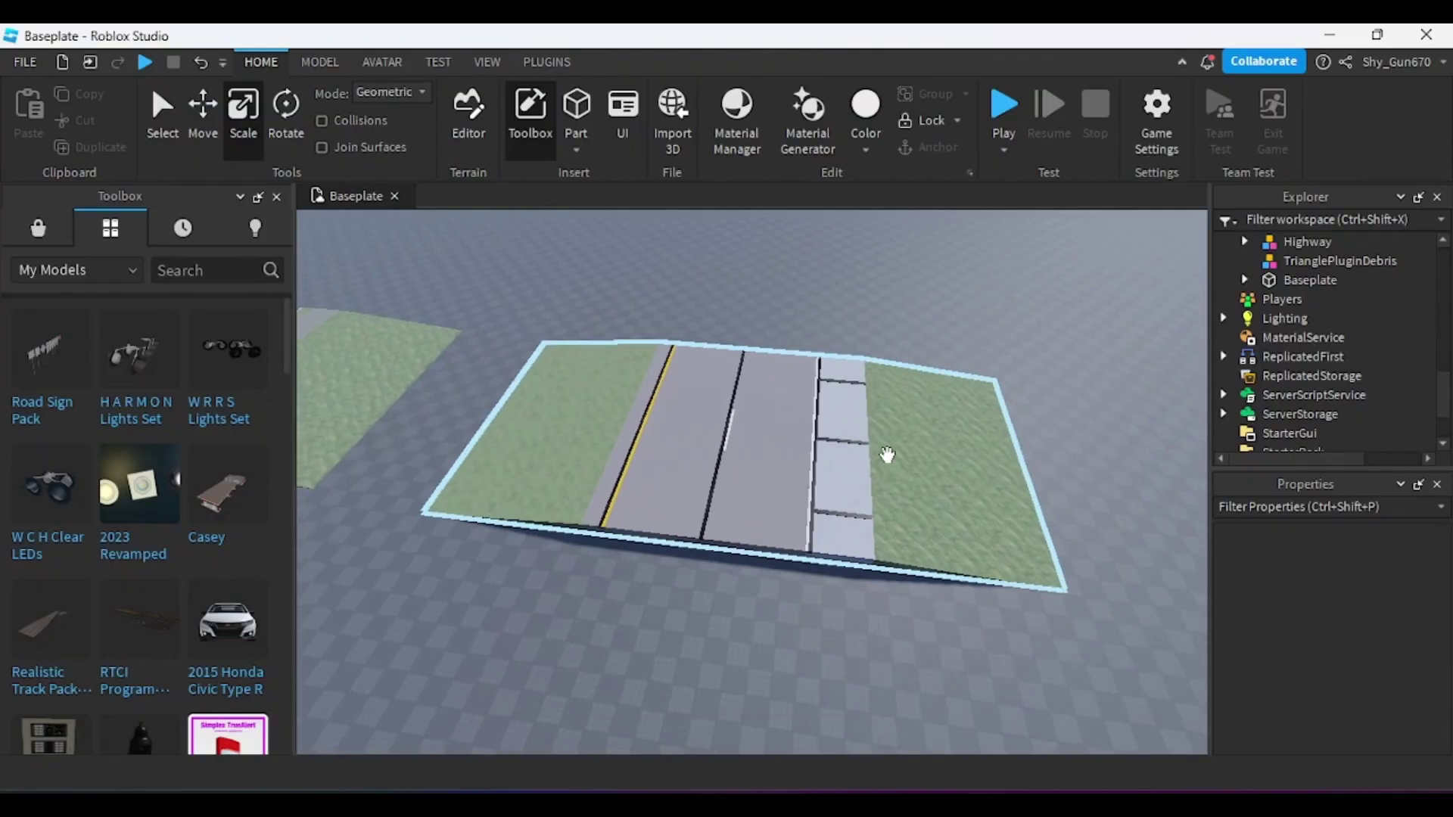
right_click_drag(883, 457, 873, 330)
scroll(873, 330, "up", 5)
left_click(751, 317)
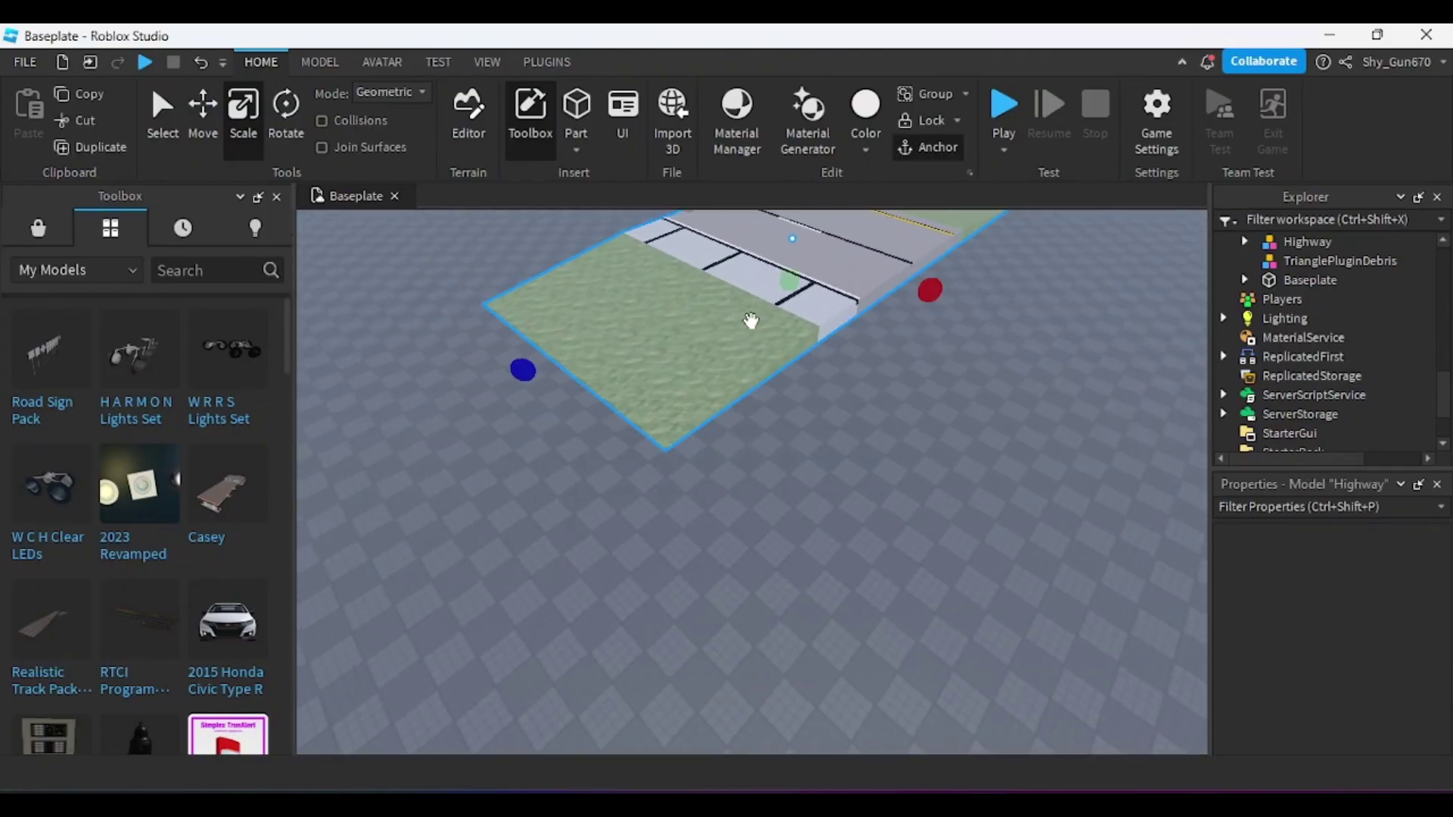
left_click(1245, 241)
left_click(1308, 318)
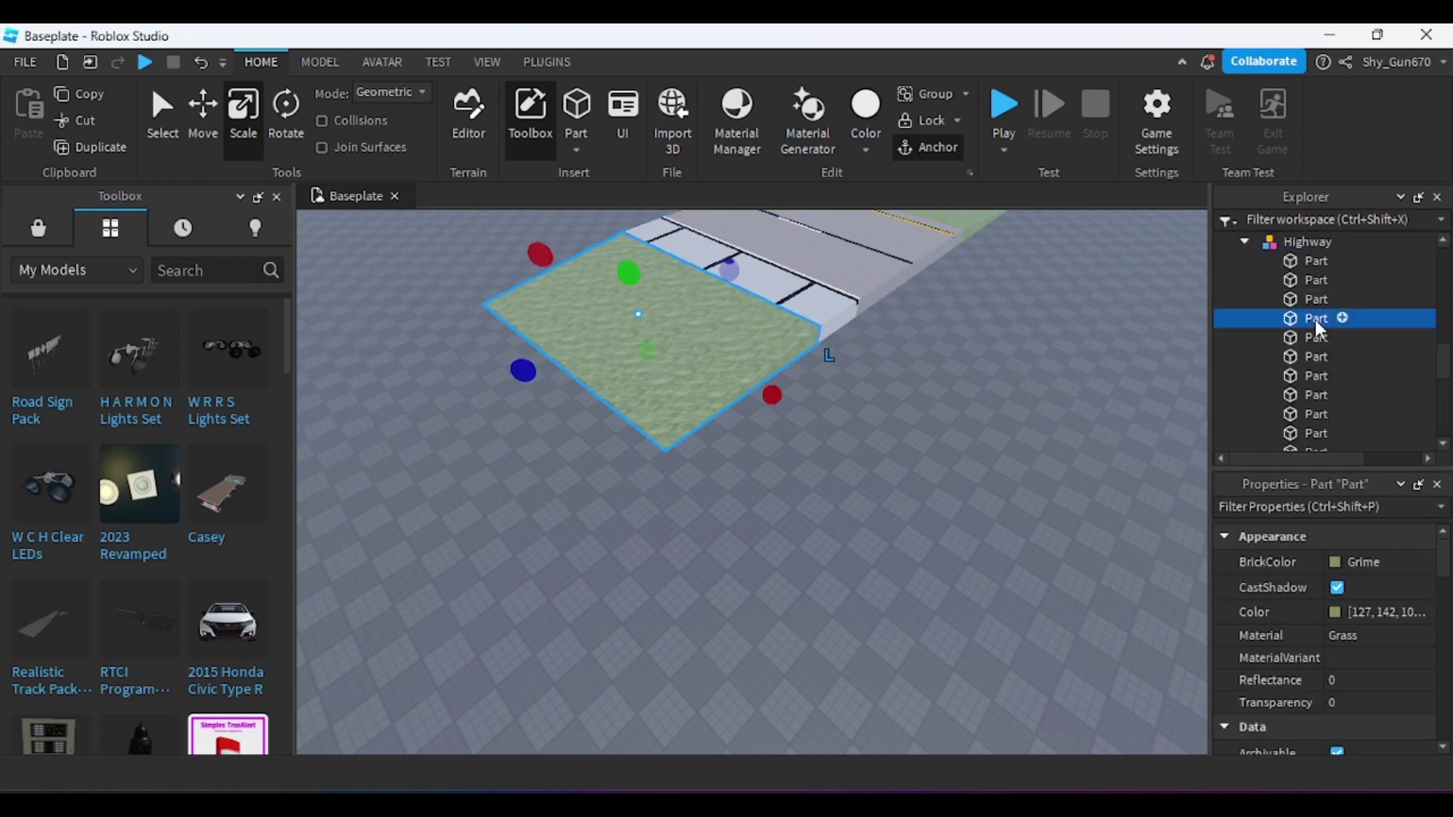
- Cut, undo and paste to copy the grass part, then insert a new plain Part
right_click(882, 357)
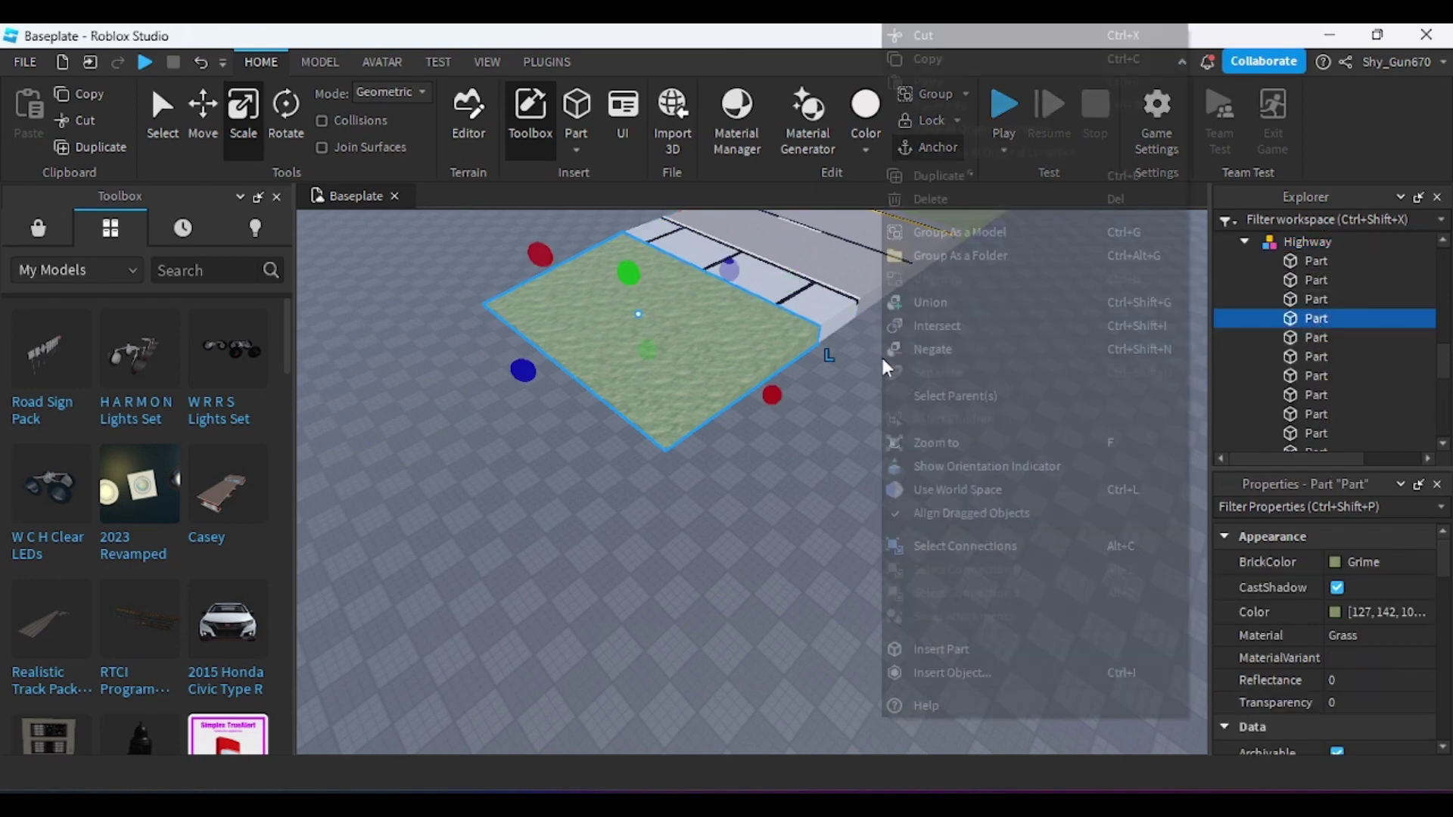
left_click(1042, 32)
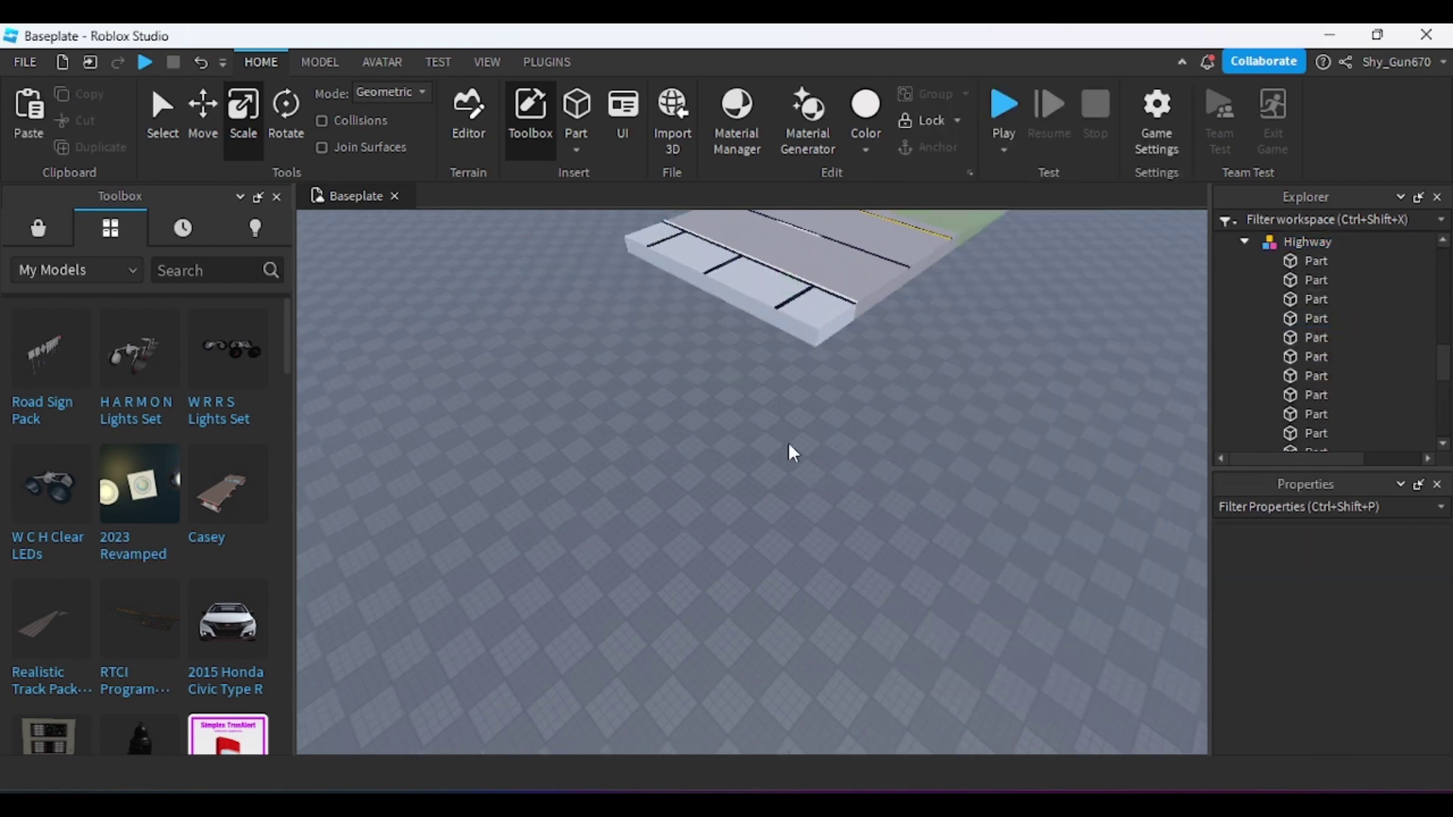
left_click(199, 62)
left_click(45, 120)
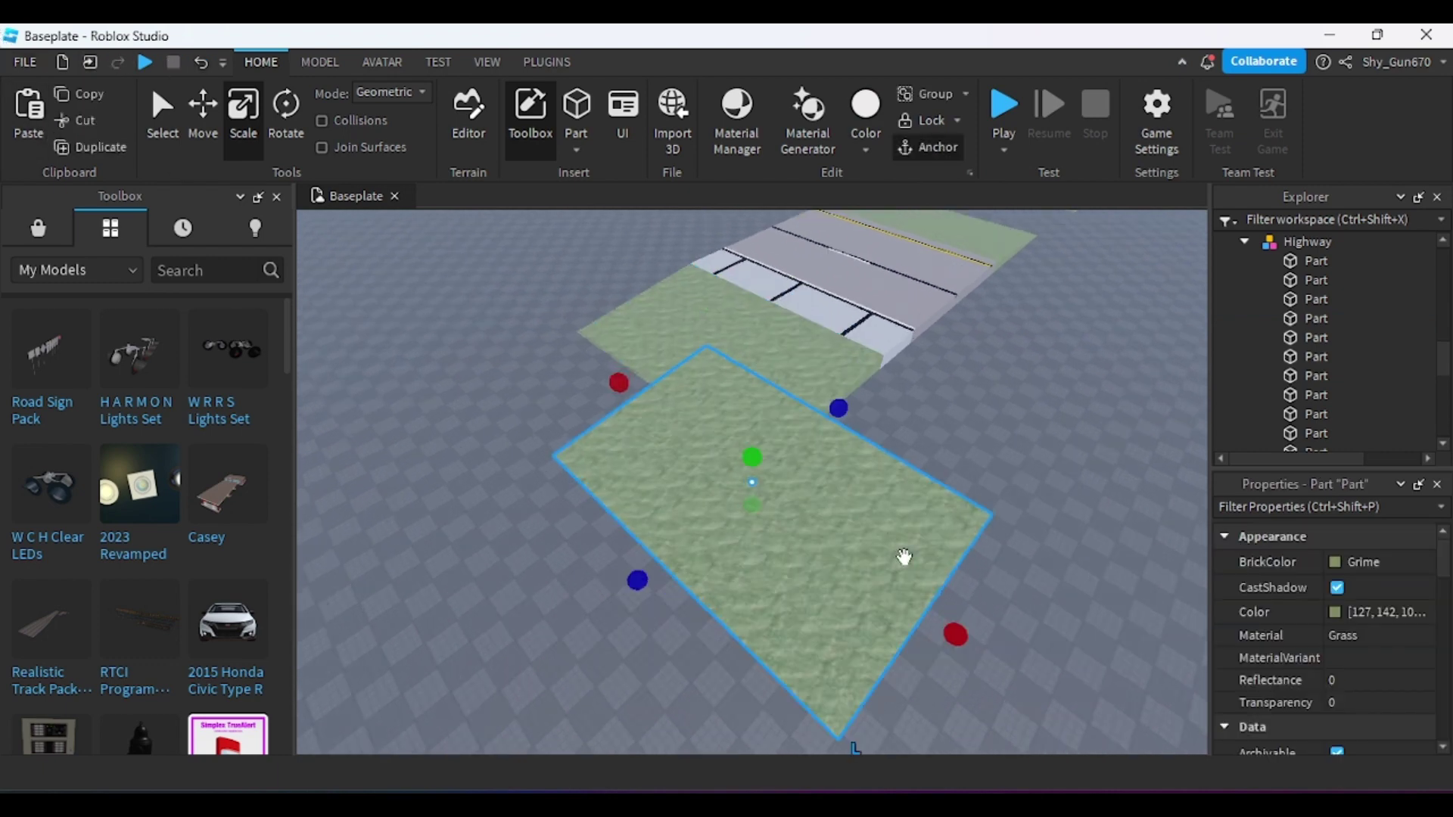
key("f")
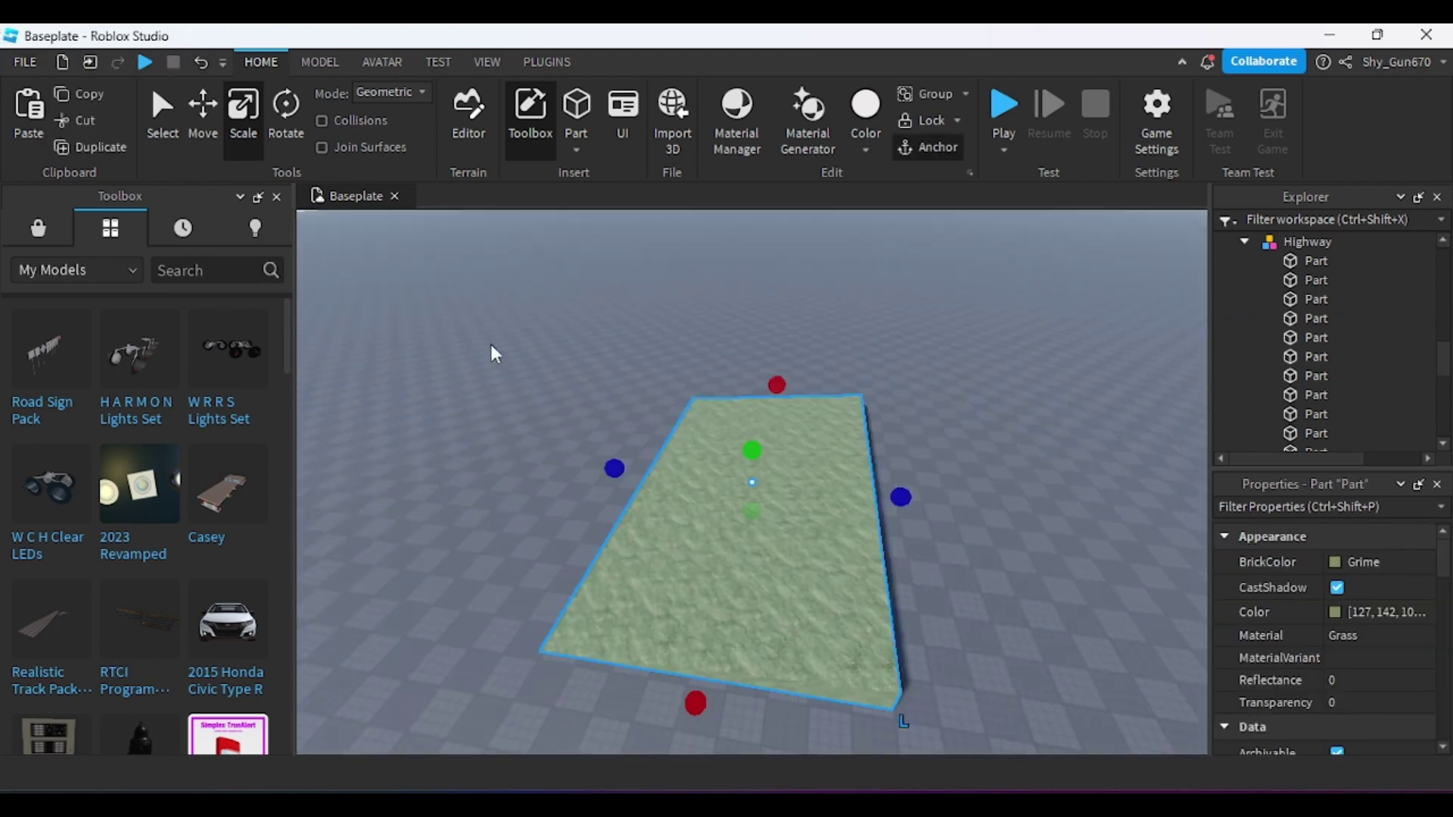
left_click(626, 375)
key("s")
key("d")
left_click(588, 98)
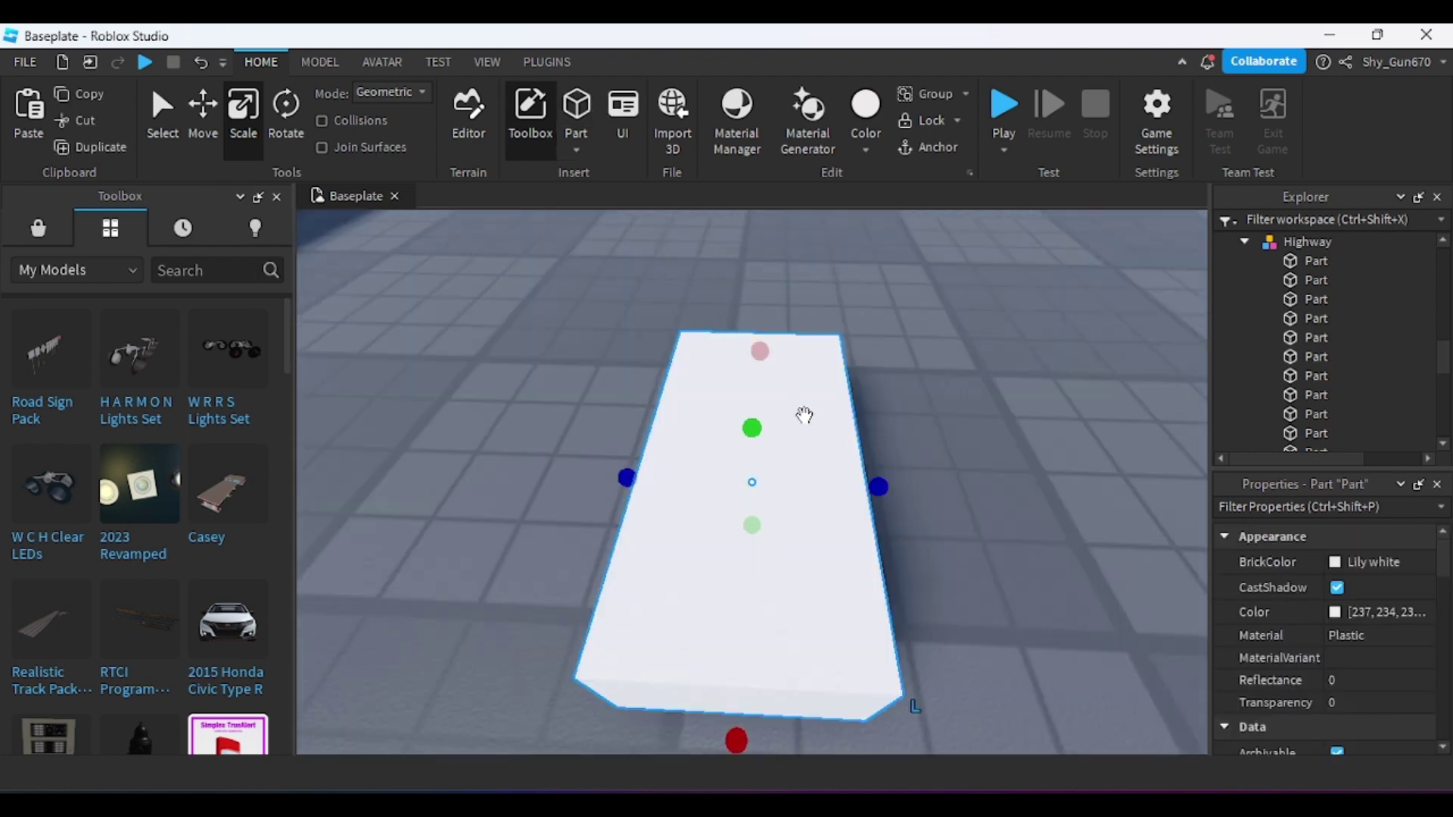
- Make the new block taller and give it Hurricane grey colour and Asphalt material
scroll(802, 416, "down", 5)
scroll(779, 435, "up", 3)
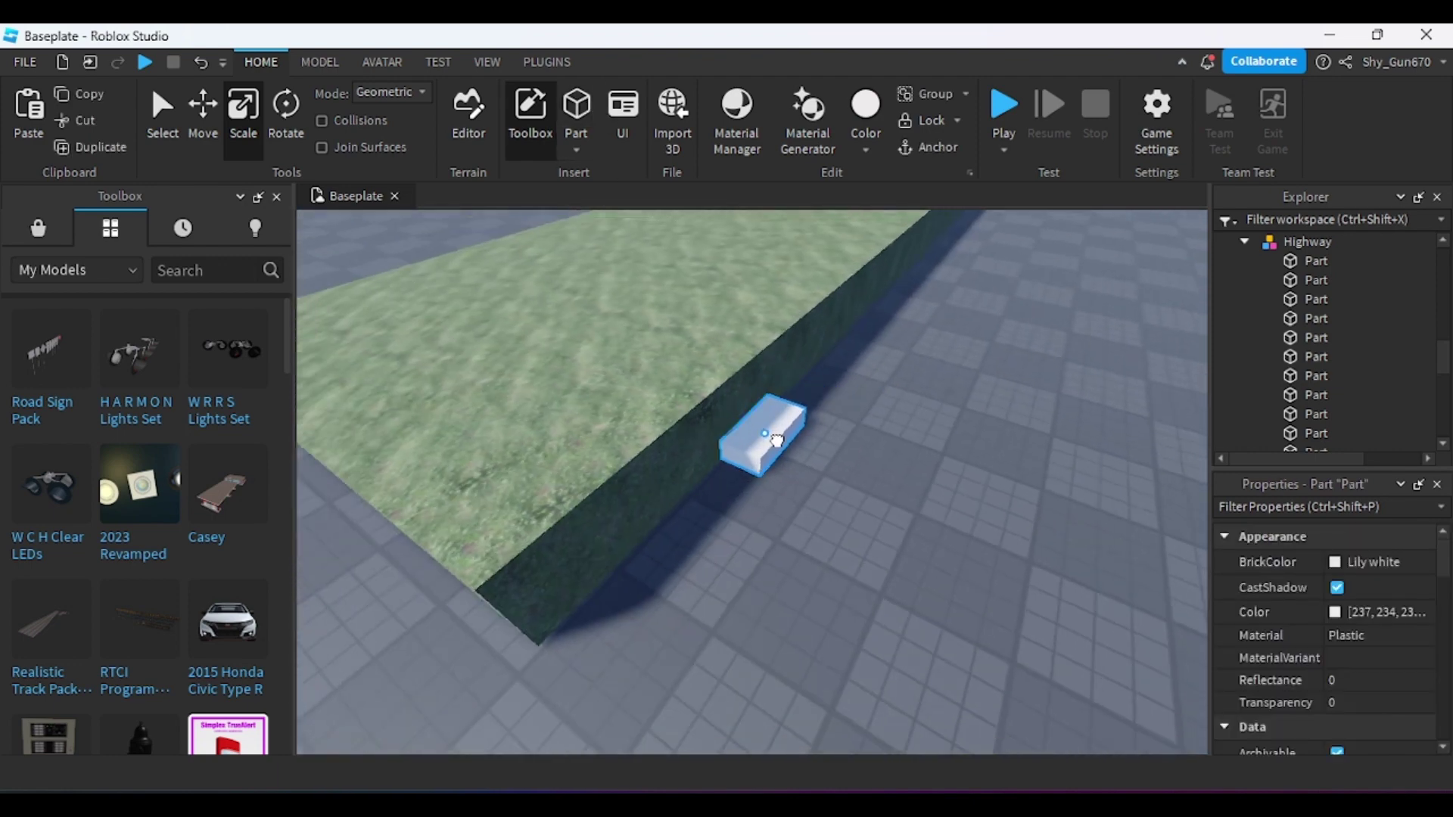
left_click_drag(752, 375, 760, 342)
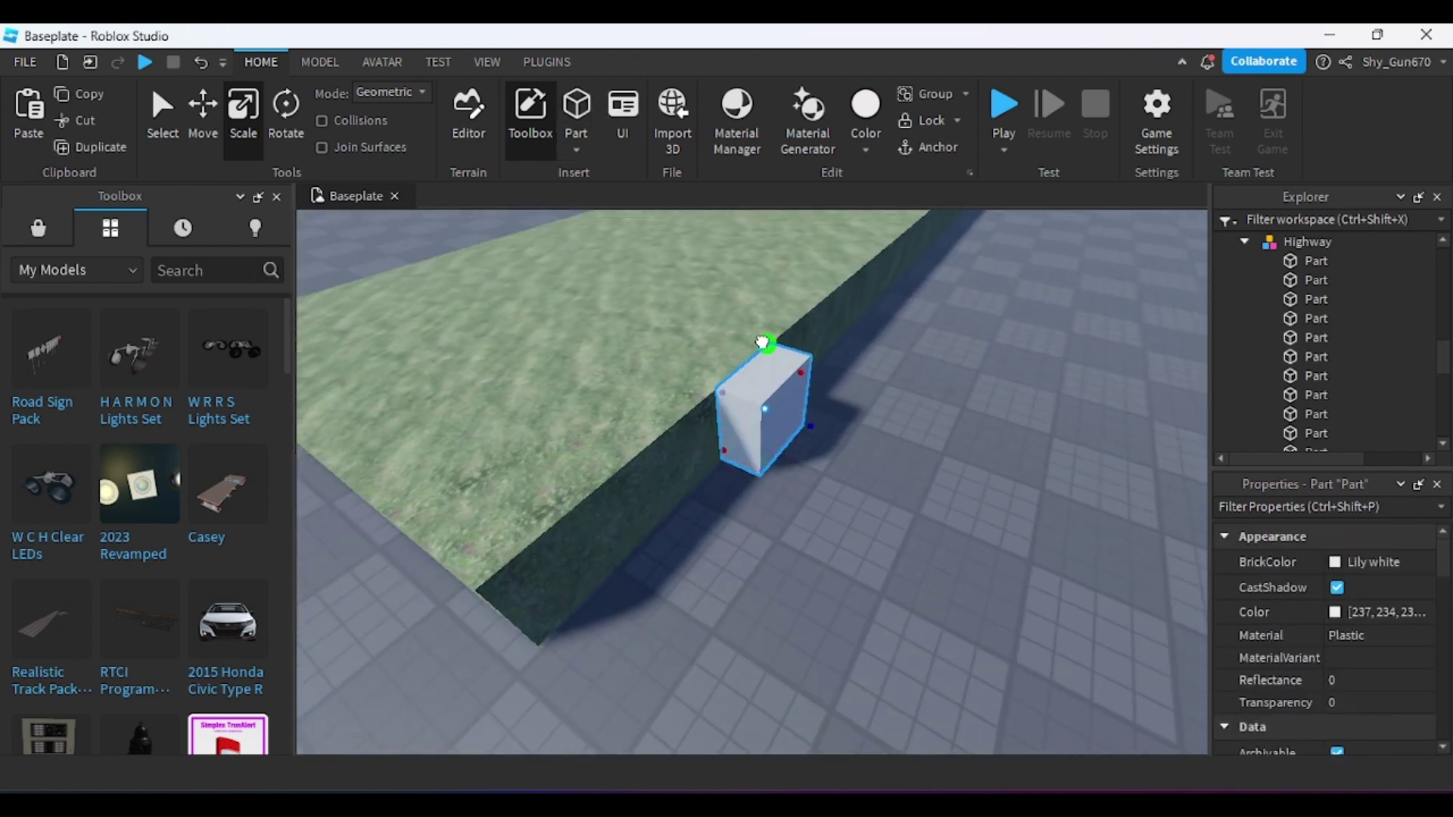
left_click(880, 146)
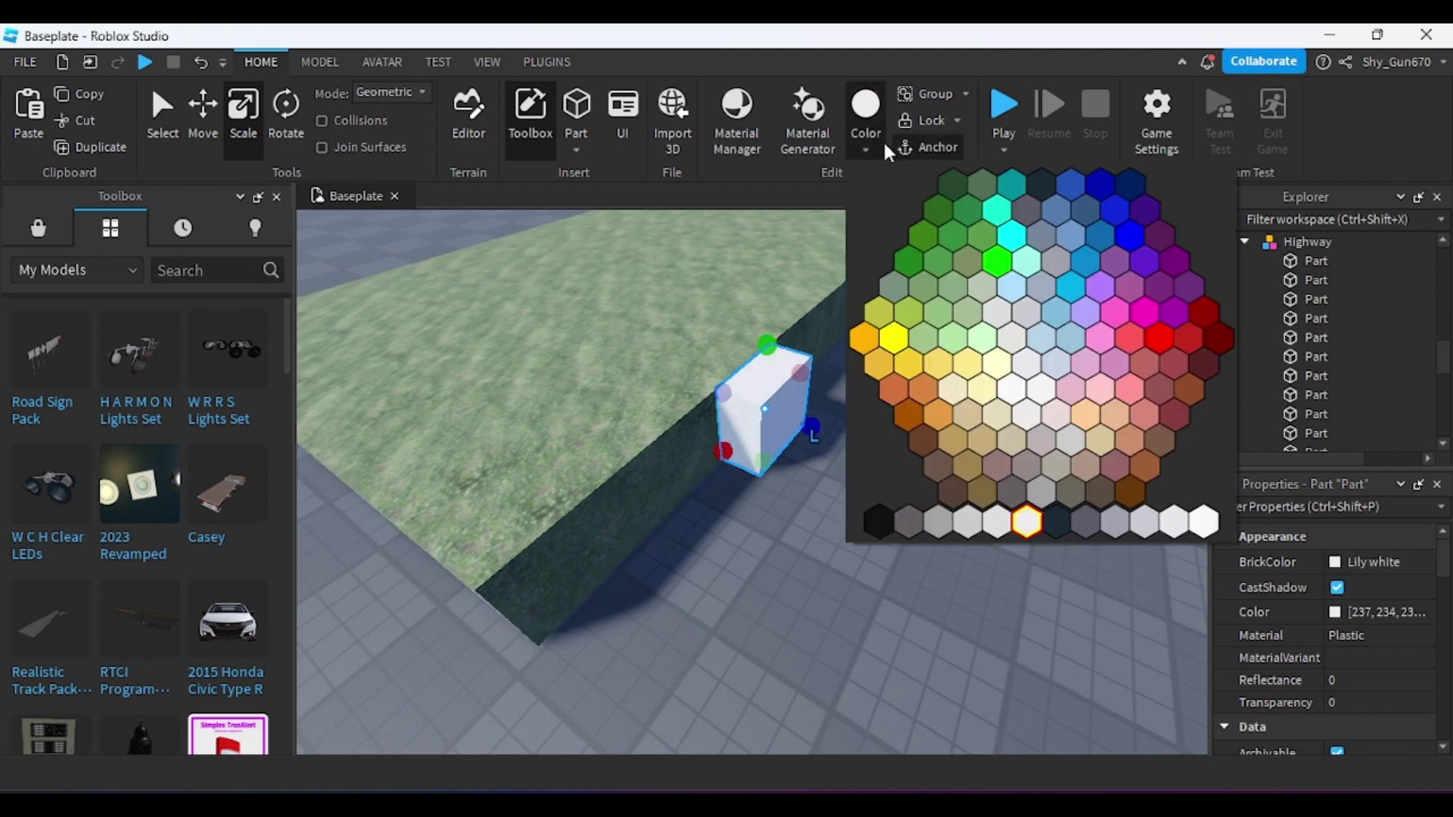
left_click(1058, 467)
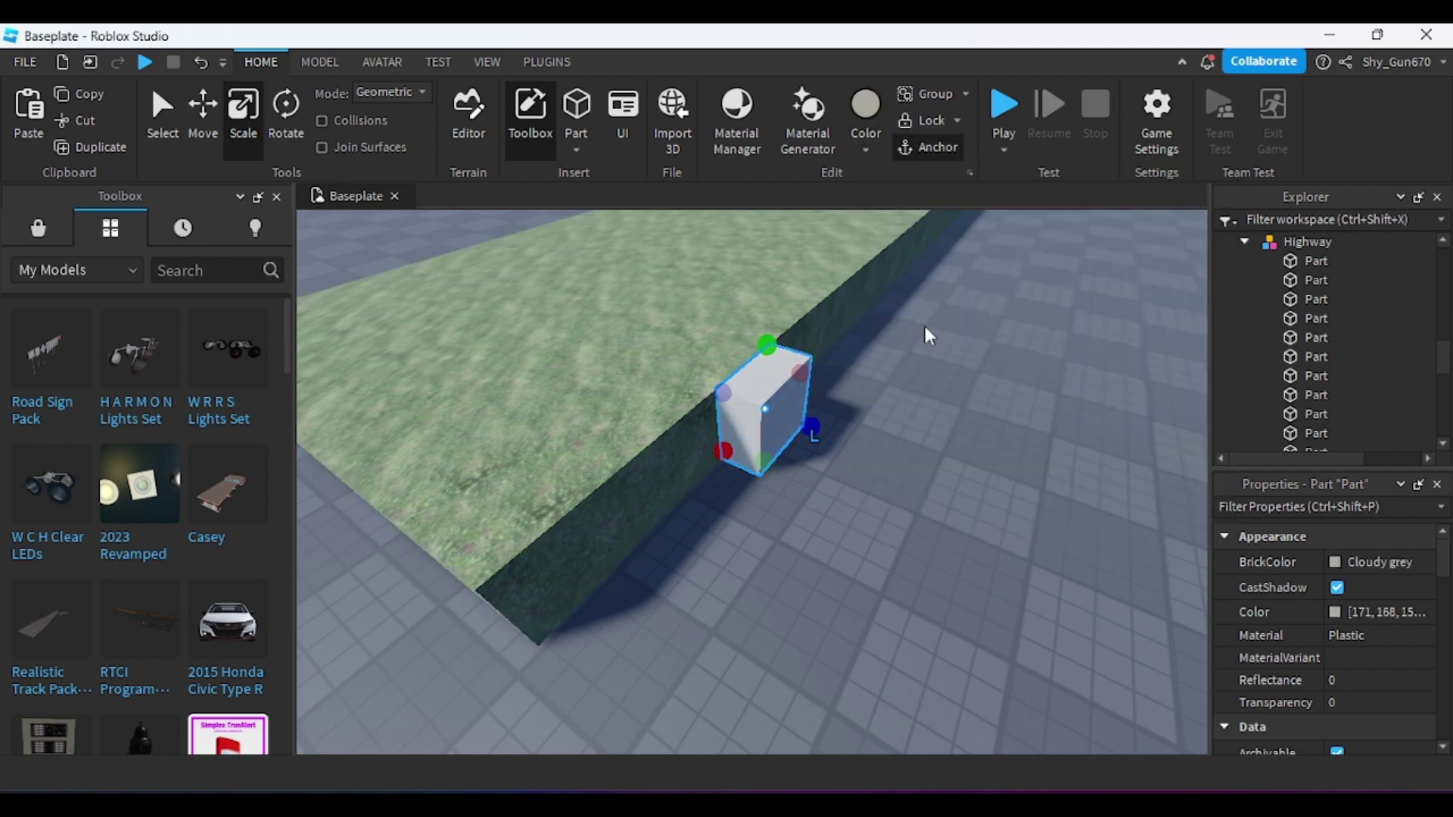
left_click(863, 142)
left_click(1033, 465)
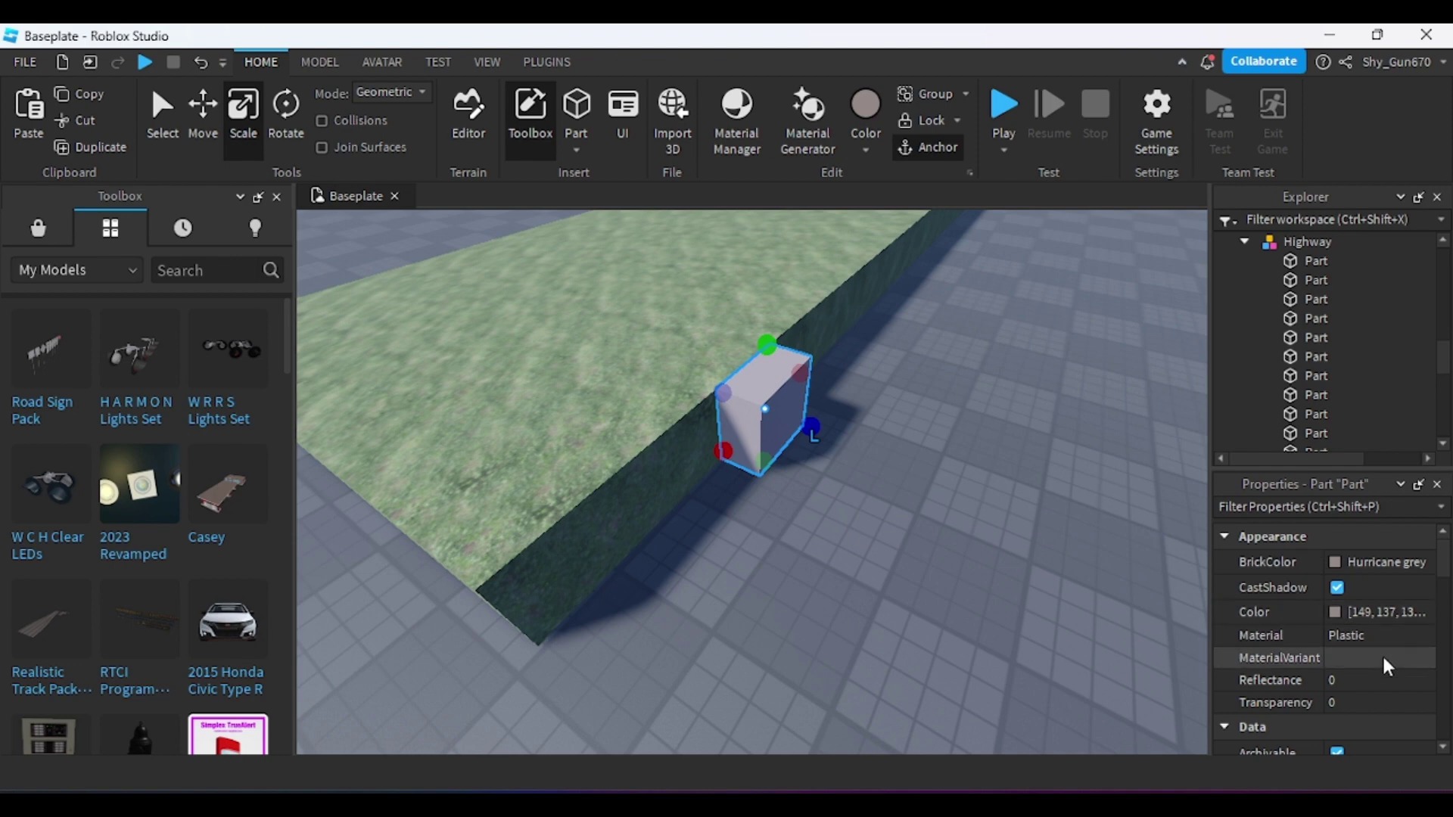
left_click(1369, 636)
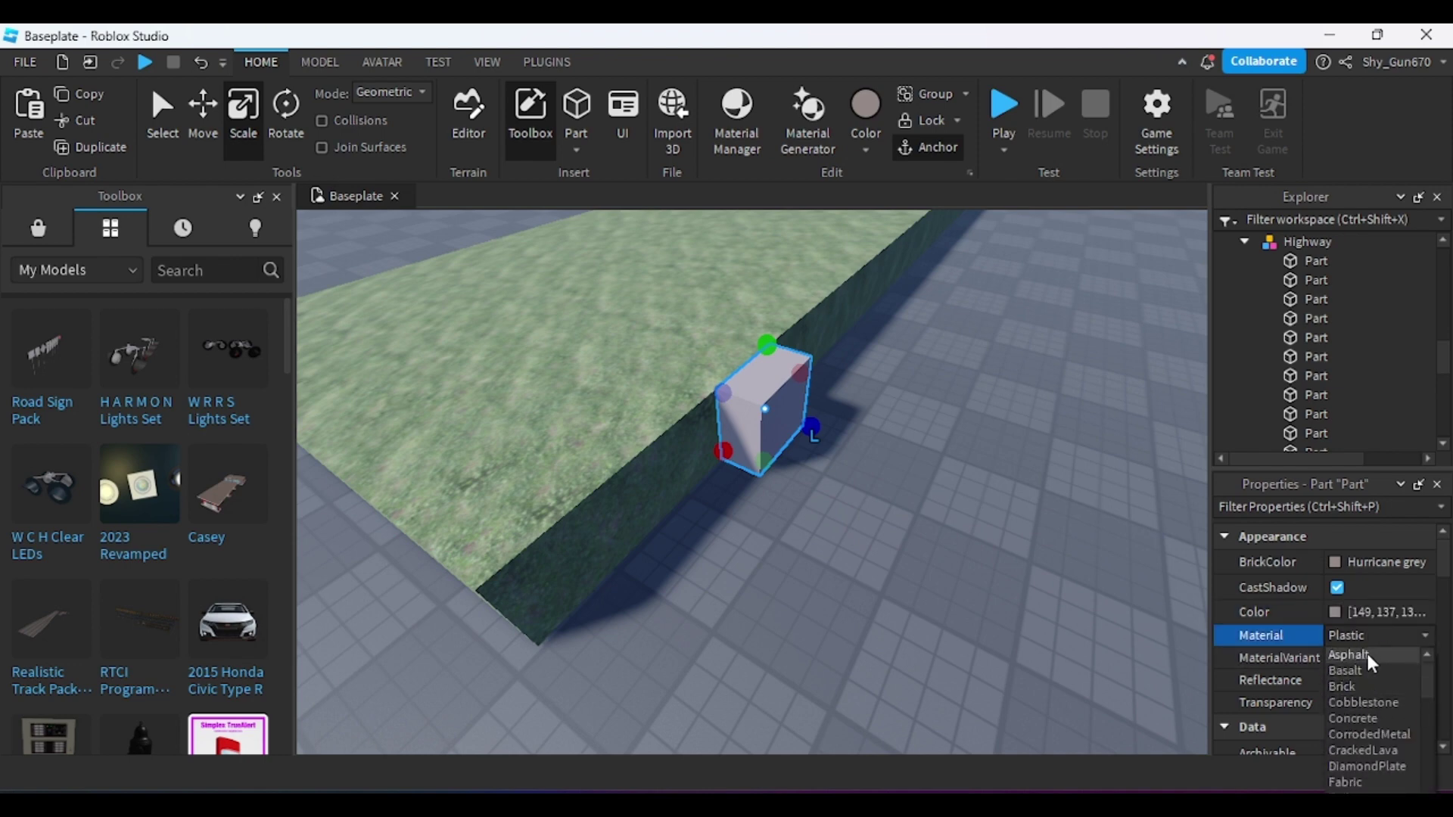
left_click(1367, 654)
- Stretch the grey strip along the grass verge's edge, trimming it to fit
left_click(703, 589)
left_click(743, 437)
left_click_drag(720, 460, 678, 467)
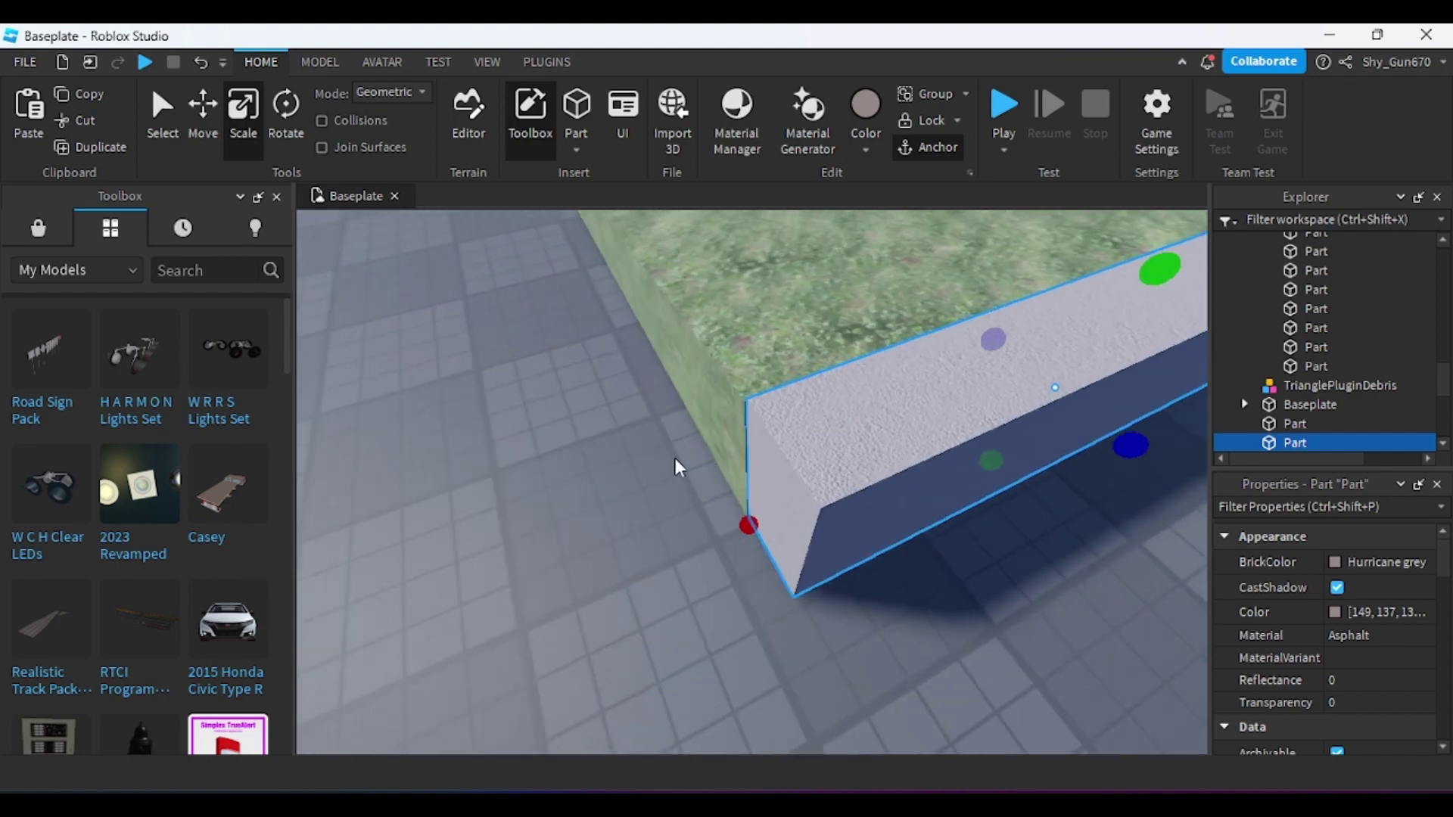
right_click_drag(678, 467, 918, 506)
left_click_drag(824, 583, 899, 580)
scroll(899, 582, "up", 5)
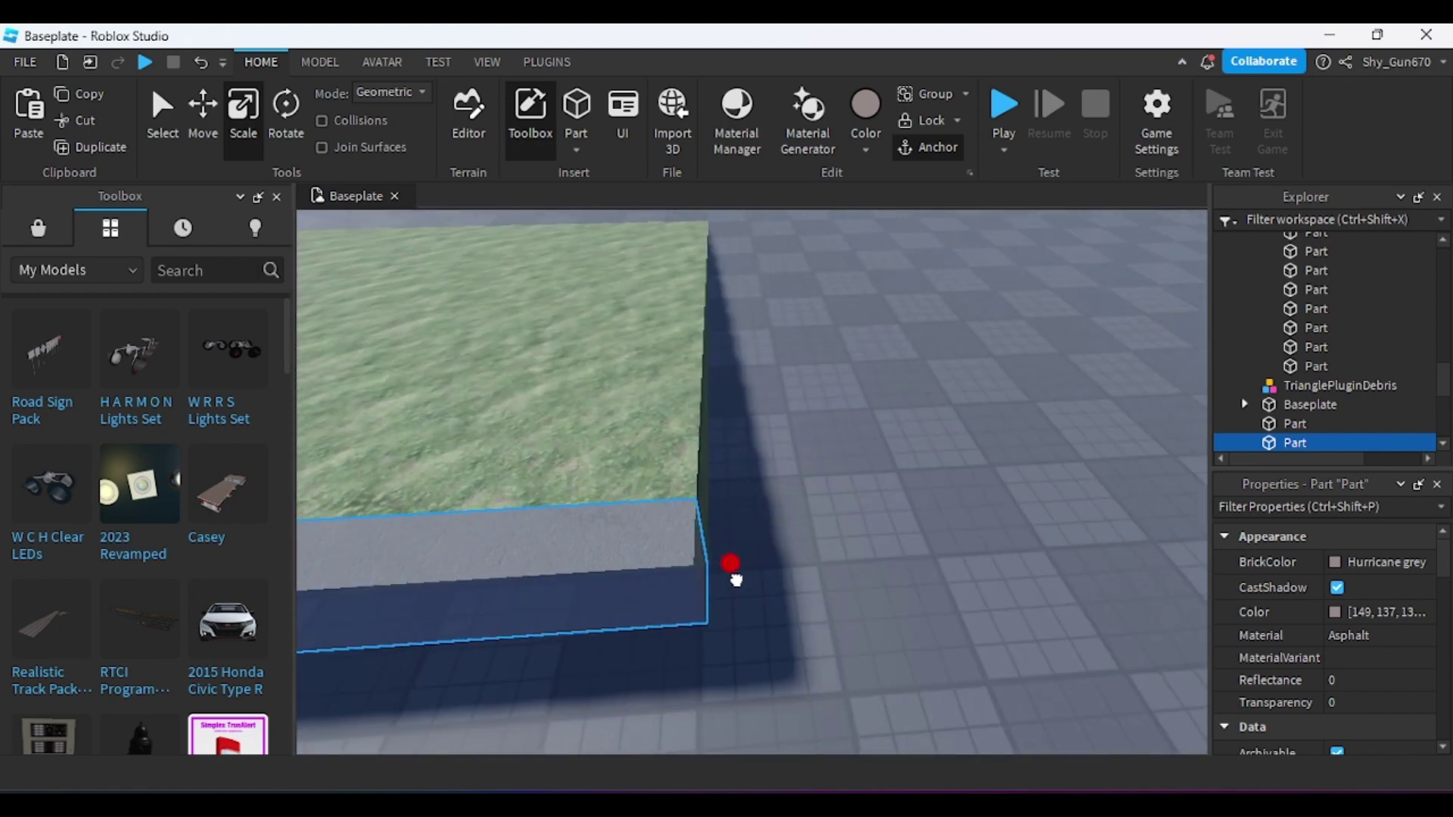
left_click_drag(736, 580, 739, 569)
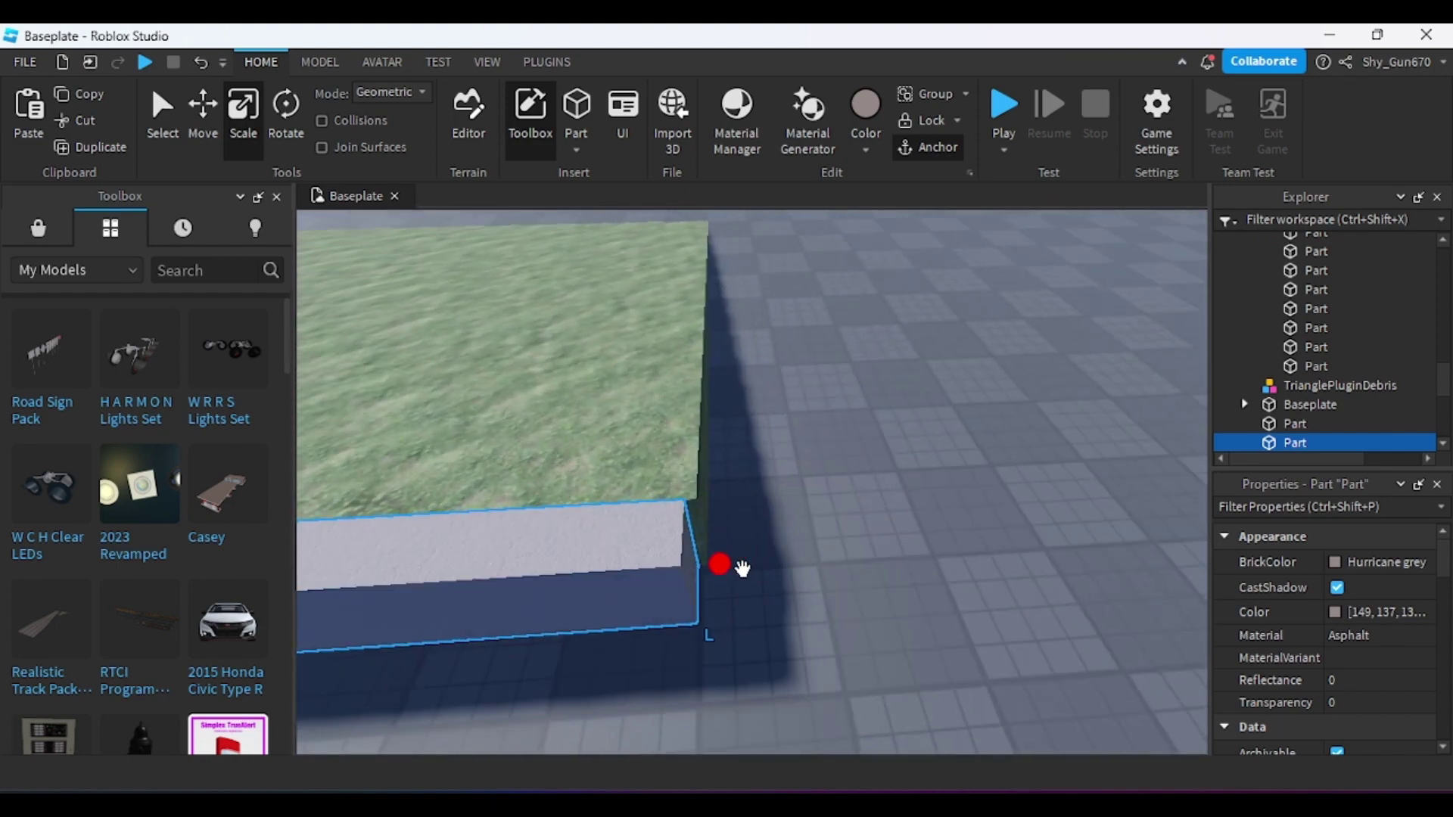
left_click(821, 503)
right_click_drag(821, 503, 870, 446)
- Open the ResizeAlign plugin and join the strip's end face to the grass face
left_click(538, 62)
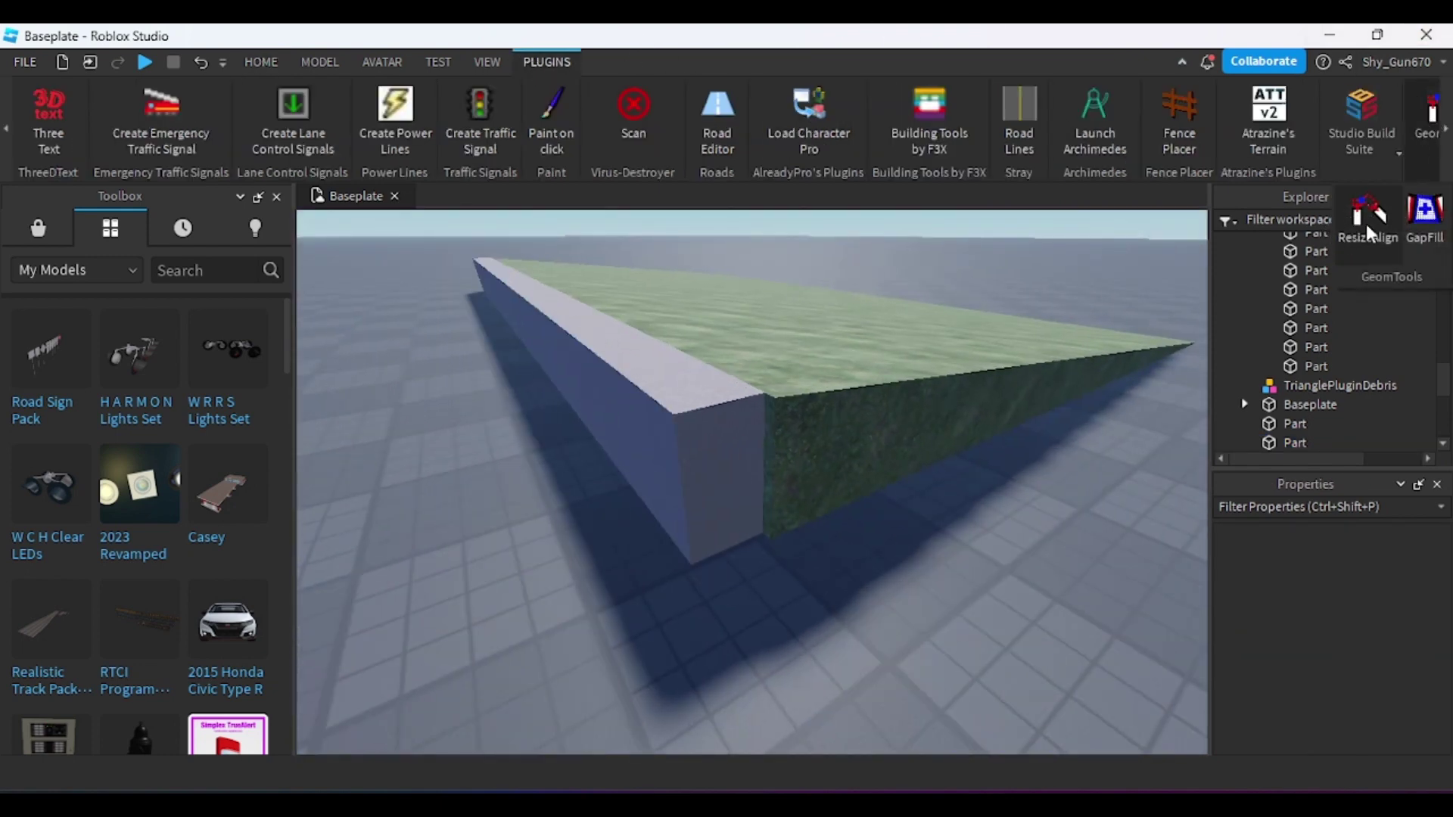
left_click(1371, 233)
left_click(724, 433)
left_click(829, 418)
right_click_drag(849, 323, 836, 335)
- Use ResizeAlign to make the grey strip end flush with the grass verge's end face
key("a")
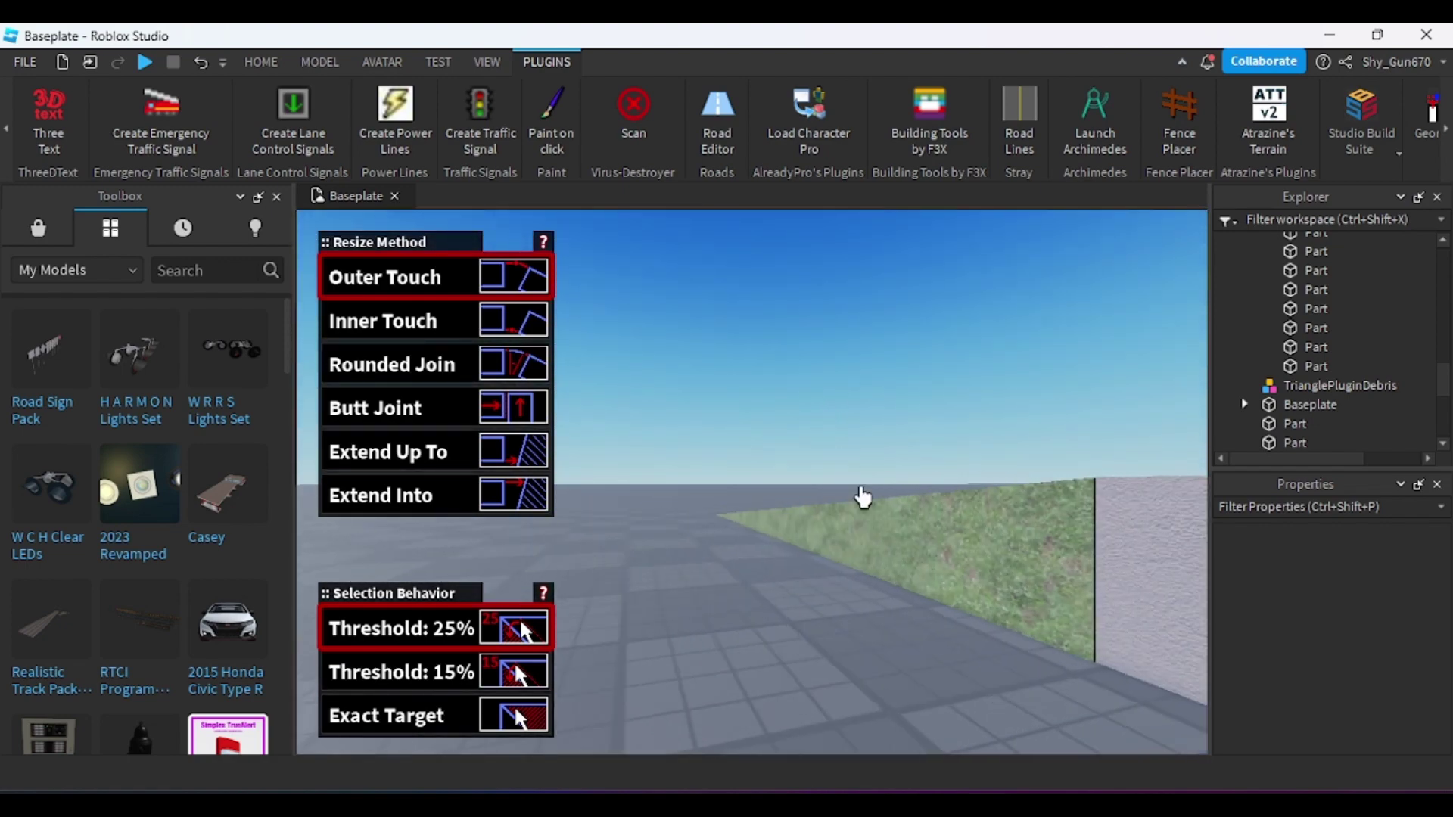
left_click(1078, 547)
left_click(1127, 547)
key("d")
right_click_drag(939, 325, 929, 323)
key("s")
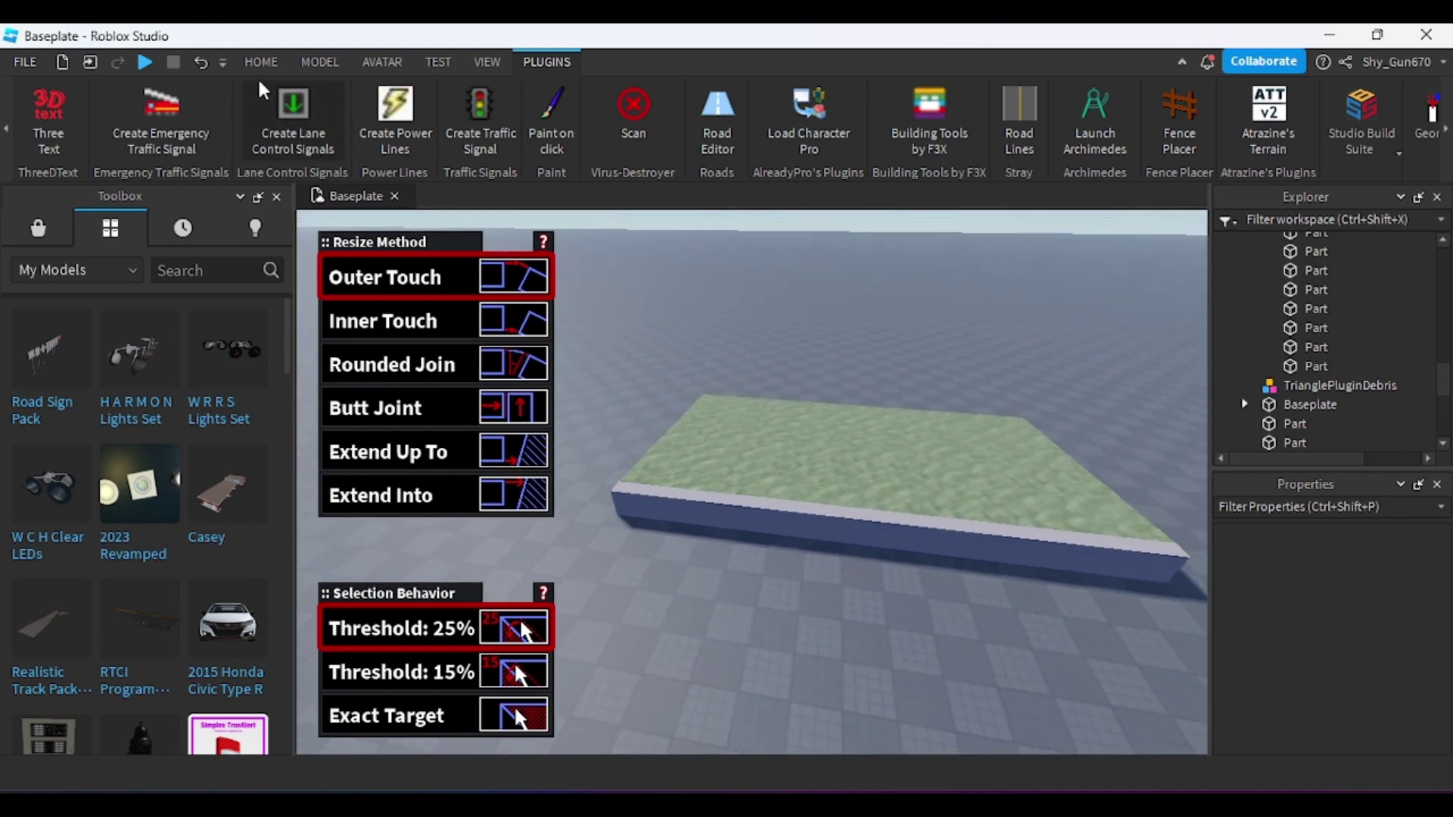
- Return to the Home tools, pick the Rotate tool, and reframe the view on the verge
left_click(261, 70)
left_click(286, 113)
key("s")
key("w")
right_click_drag(1109, 302, 1080, 328)
key("d")
right_click_drag(833, 551, 814, 554)
- Widen the thin grey strip into a broad slab beside the kerb
key("w")
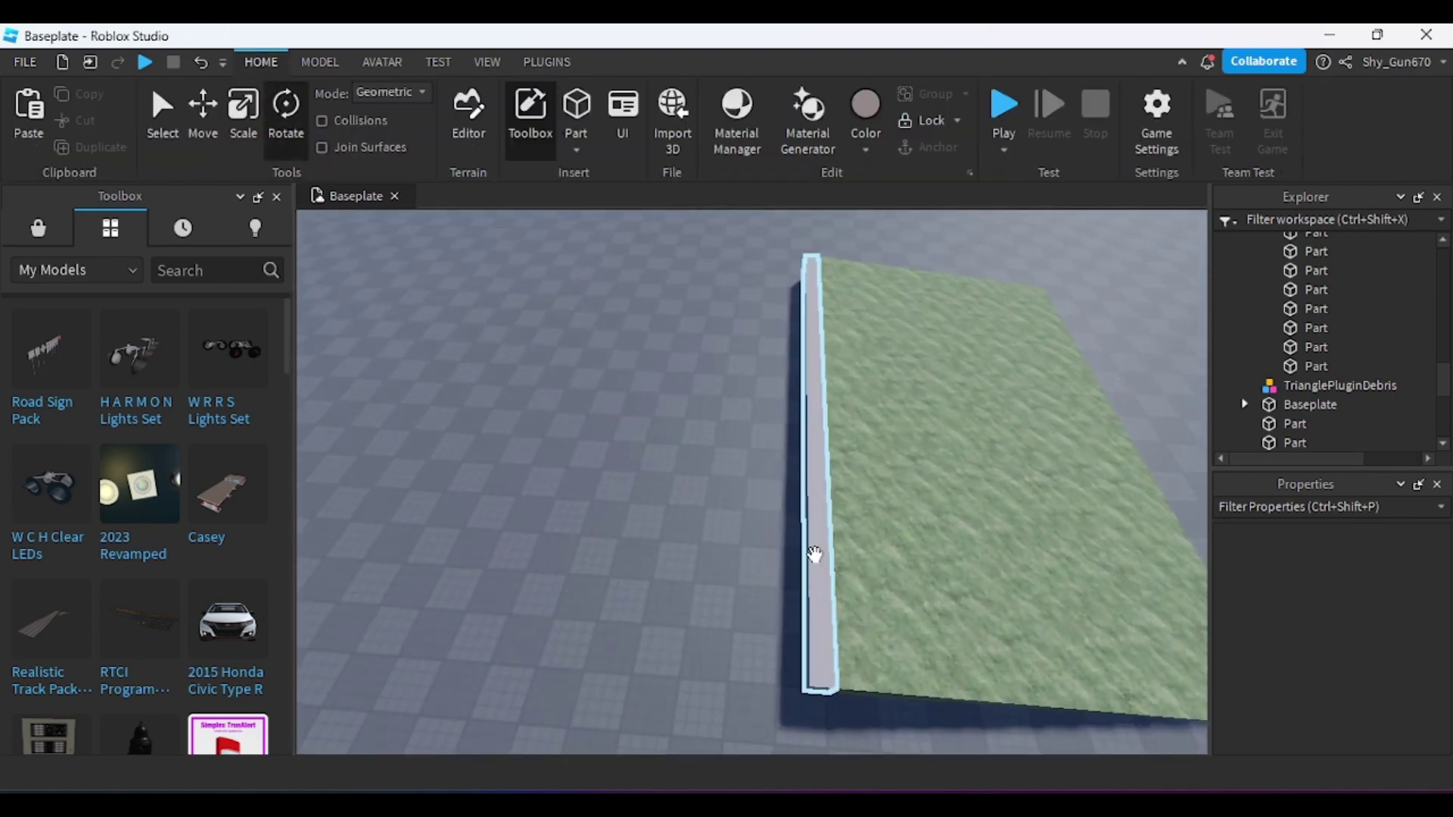
left_click(814, 554)
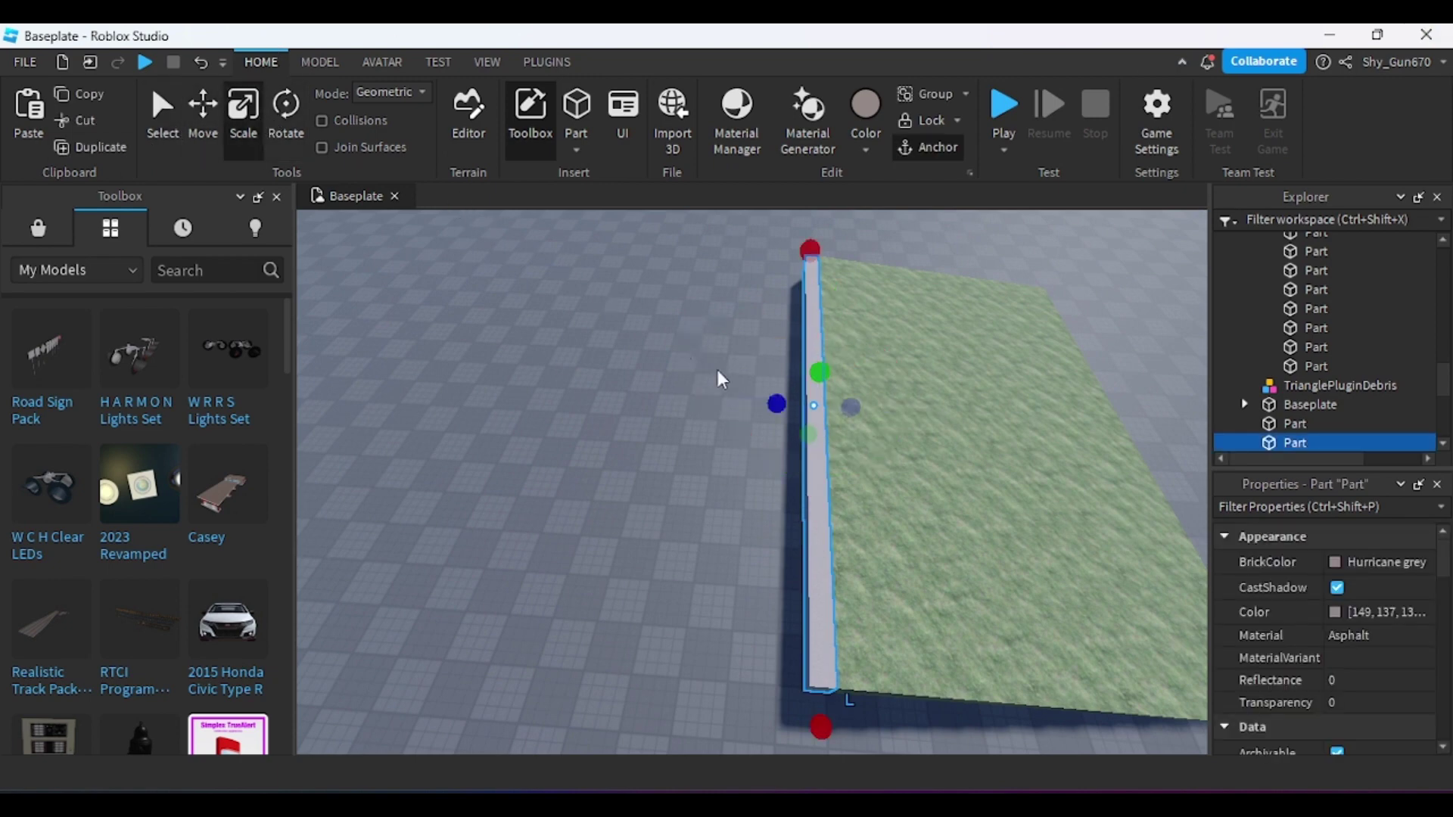
left_click(755, 413)
left_click(814, 402)
left_click_drag(771, 402, 750, 407)
scroll(757, 408, "down", 2)
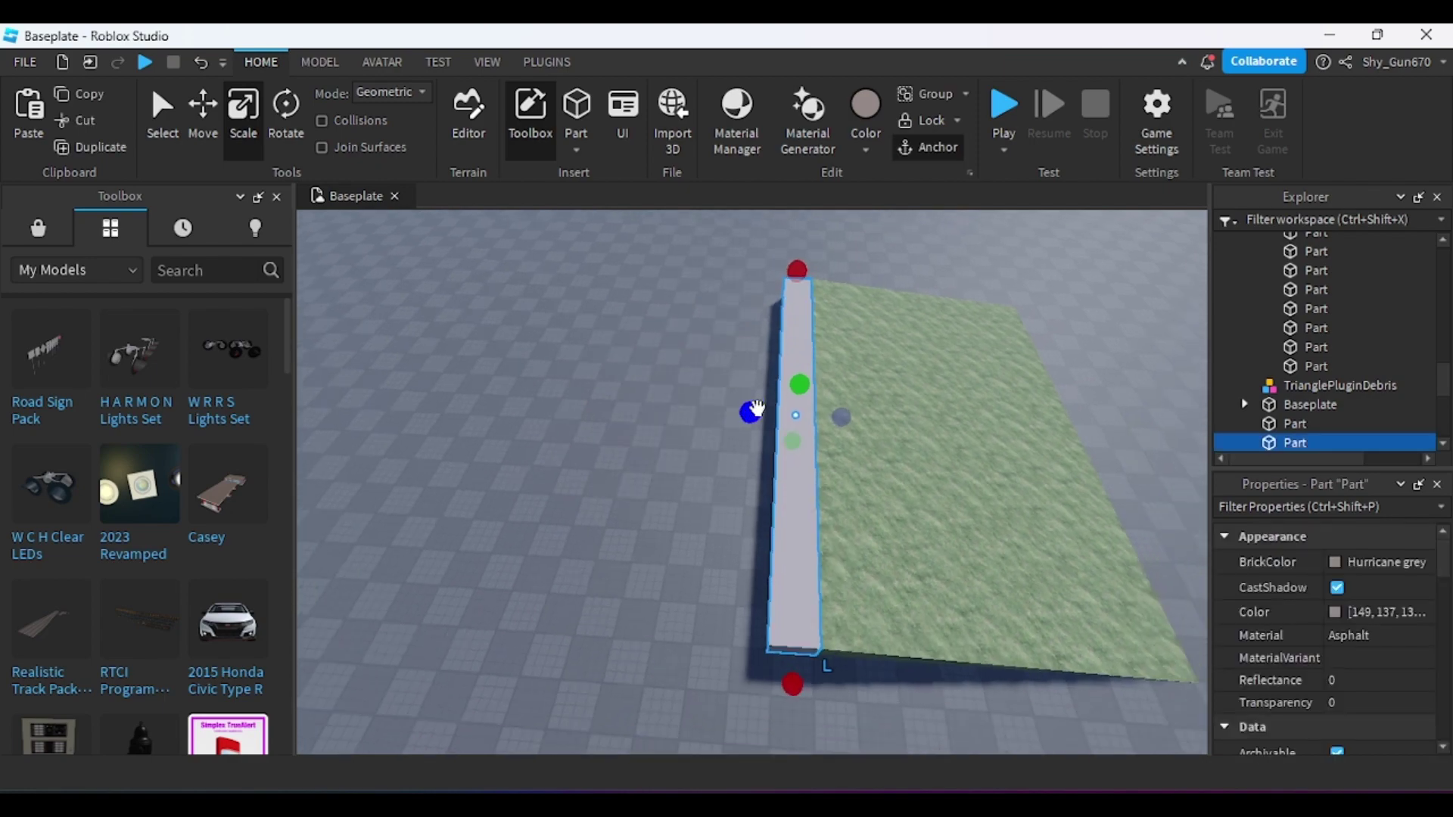
left_click_drag(841, 417, 779, 429)
scroll(807, 396, "up", 4)
right_click_drag(779, 428, 797, 454)
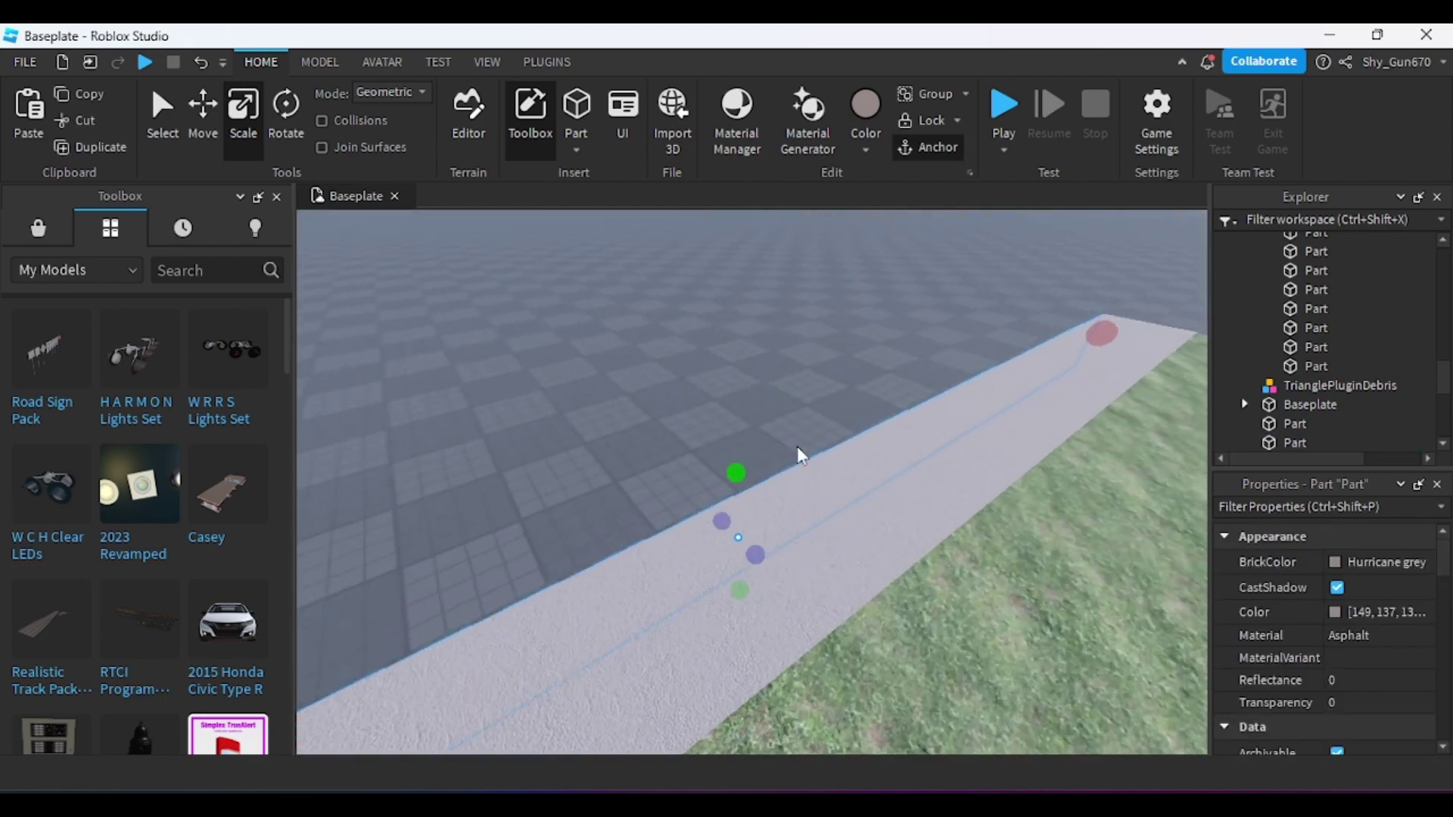
right_click_drag(715, 470, 731, 512)
left_click_drag(731, 512, 761, 509)
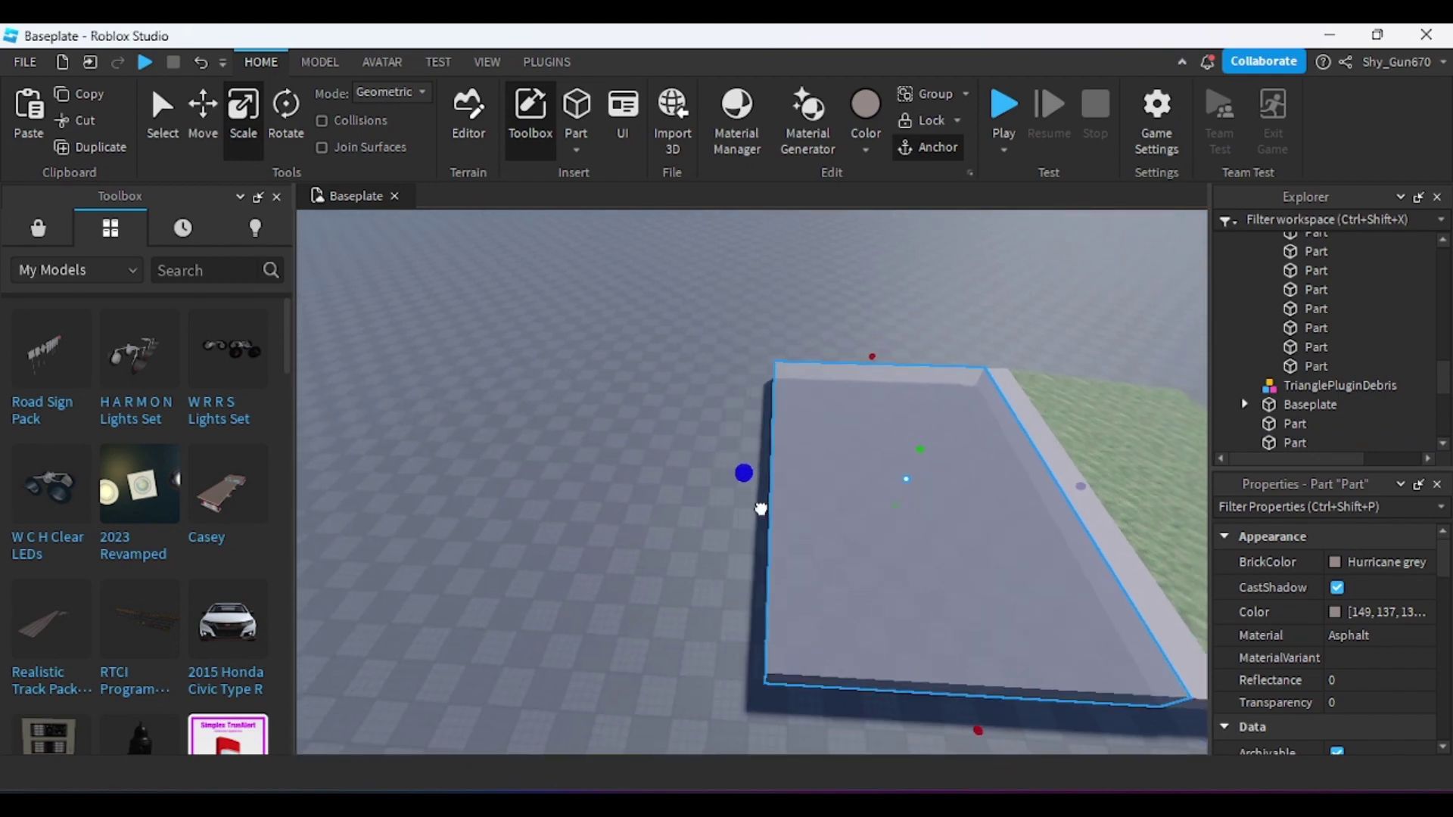
key("s")
key("d")
- Make the slab Concrete with custom colour [175, 161, 156]
left_click(867, 149)
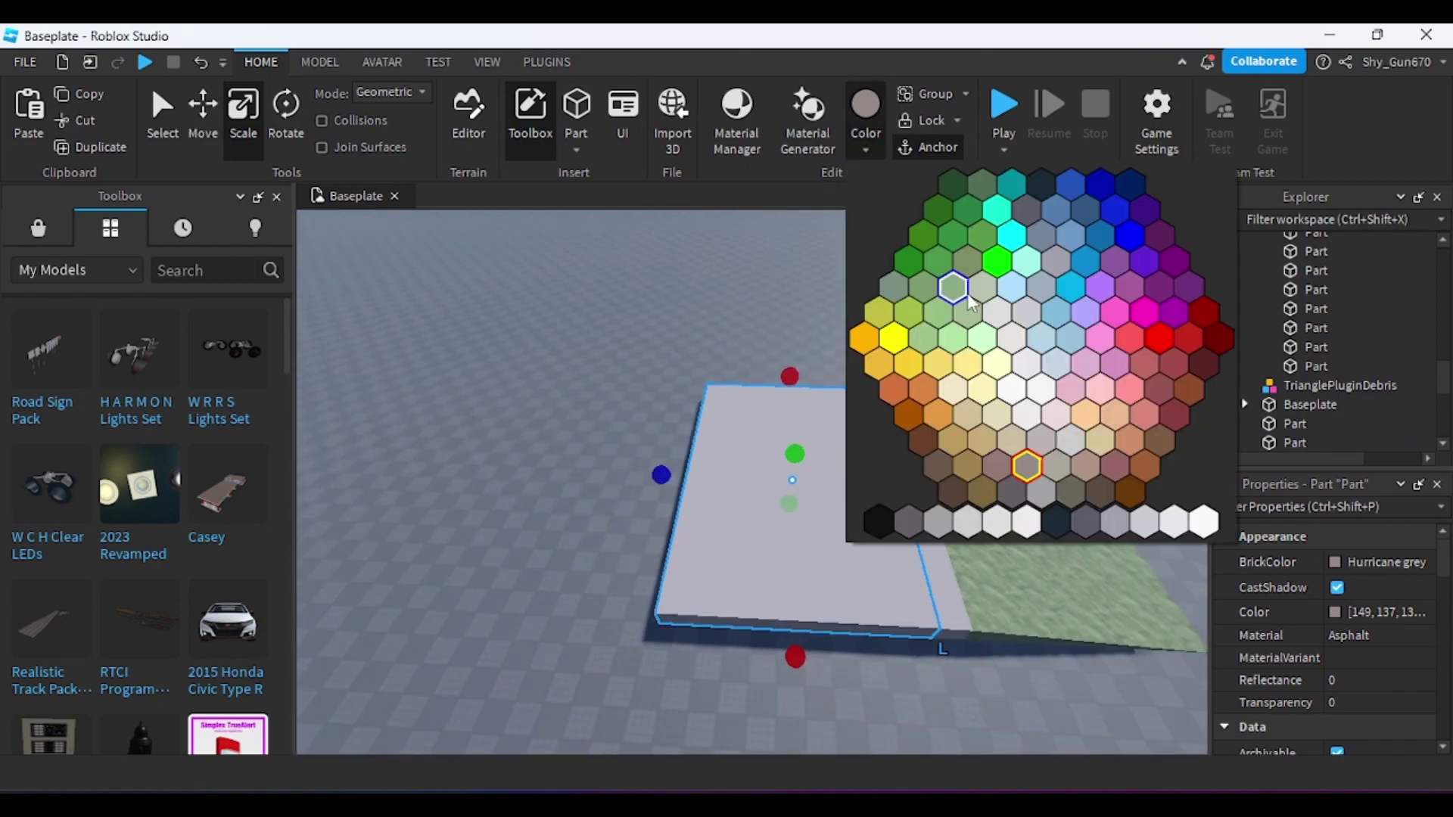
left_click(1098, 441)
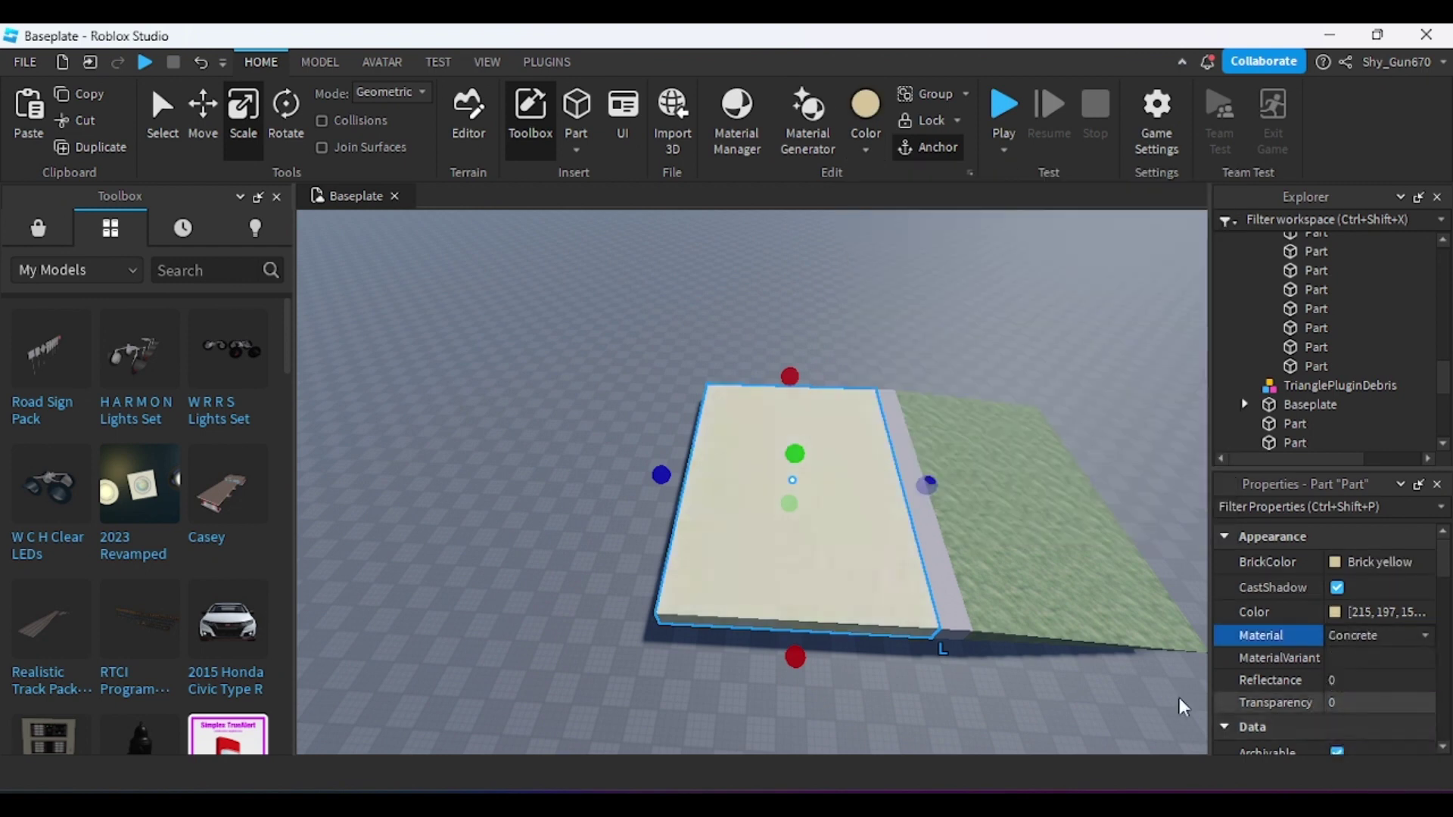
left_click(878, 154)
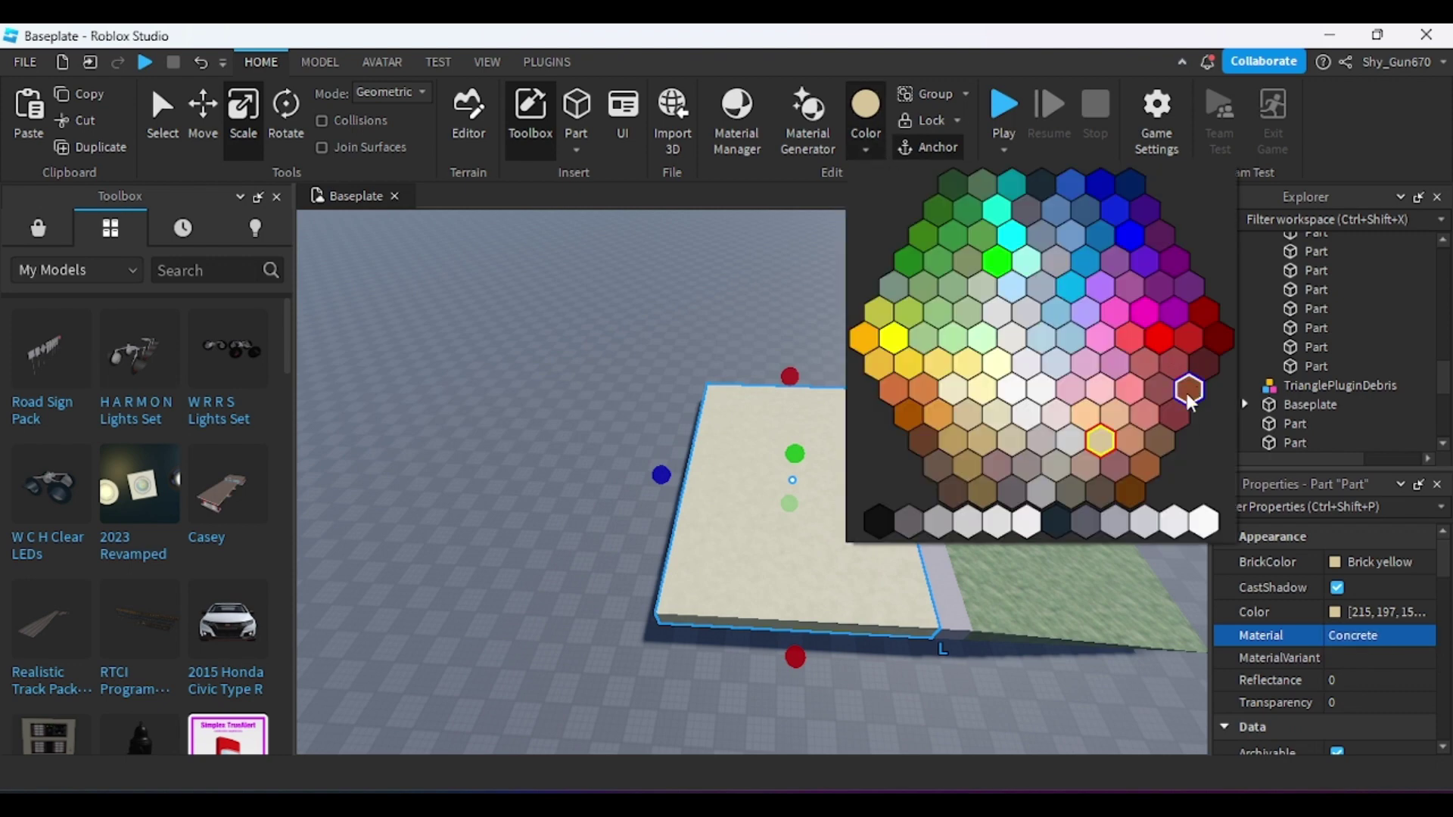
left_click(1086, 479)
left_click(1362, 561)
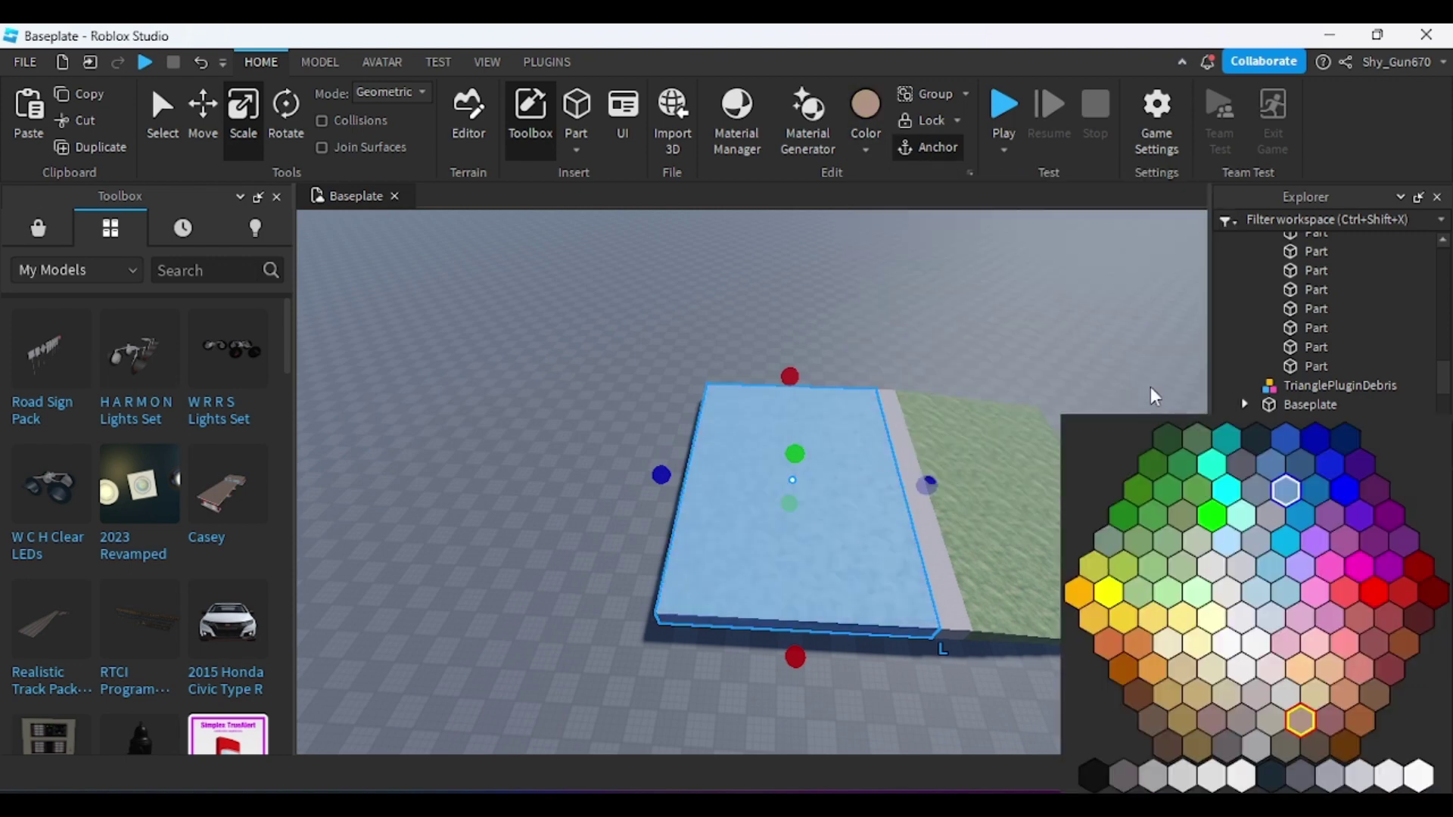
left_click(1338, 610)
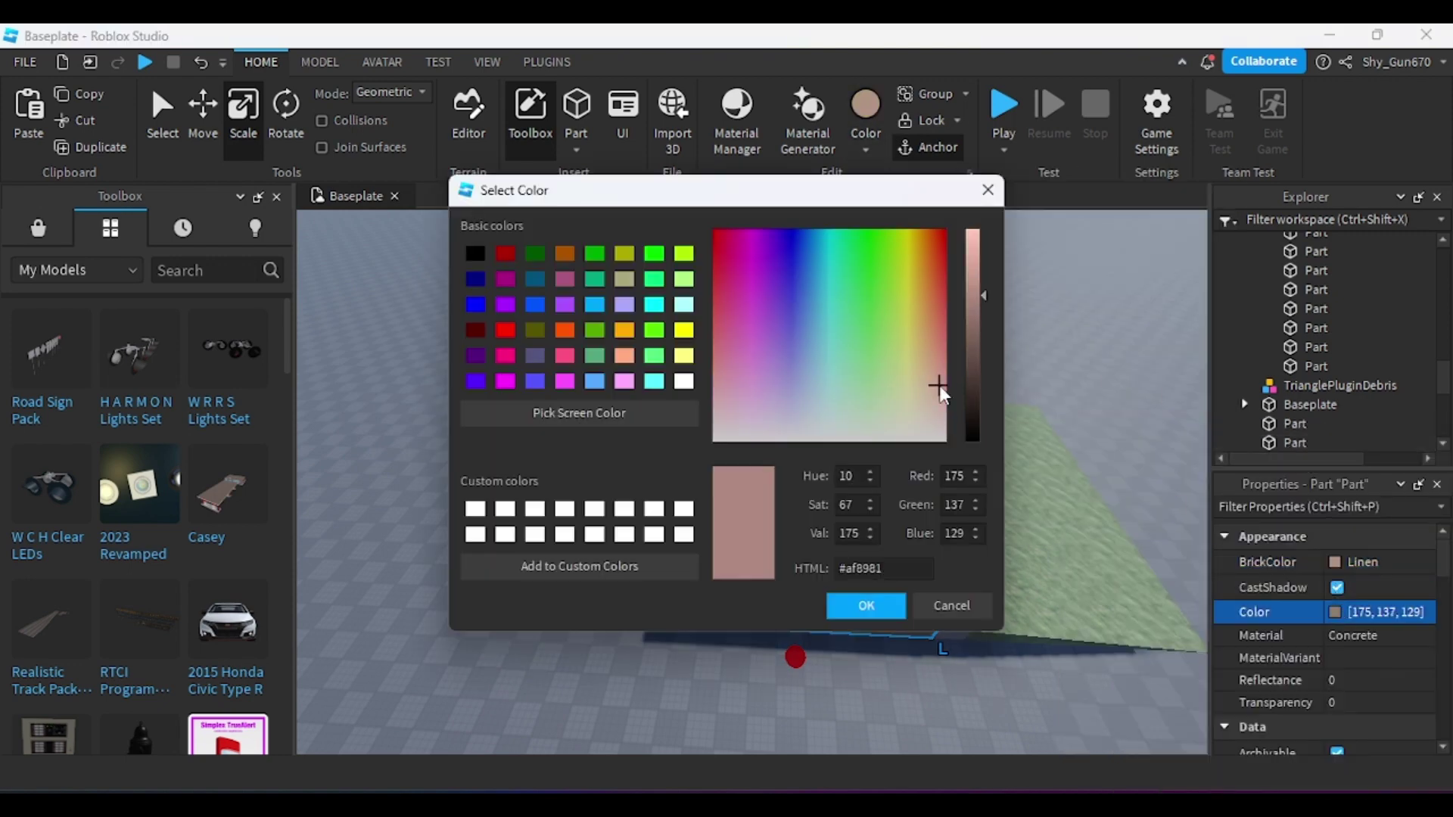
left_click(859, 603)
left_click(554, 509)
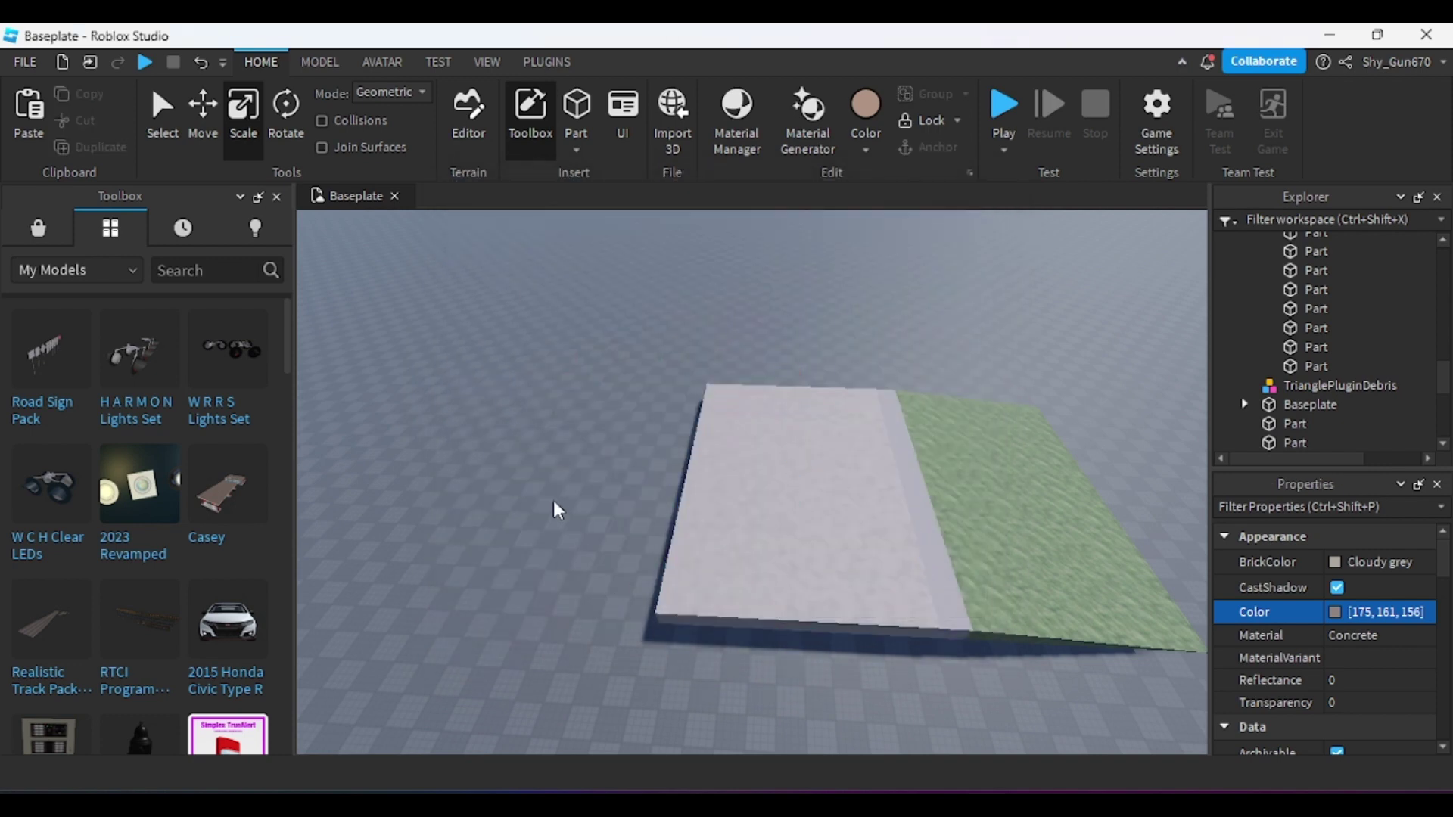
key("w")
key("d")
scroll(784, 439, "down", 3)
left_click(730, 412)
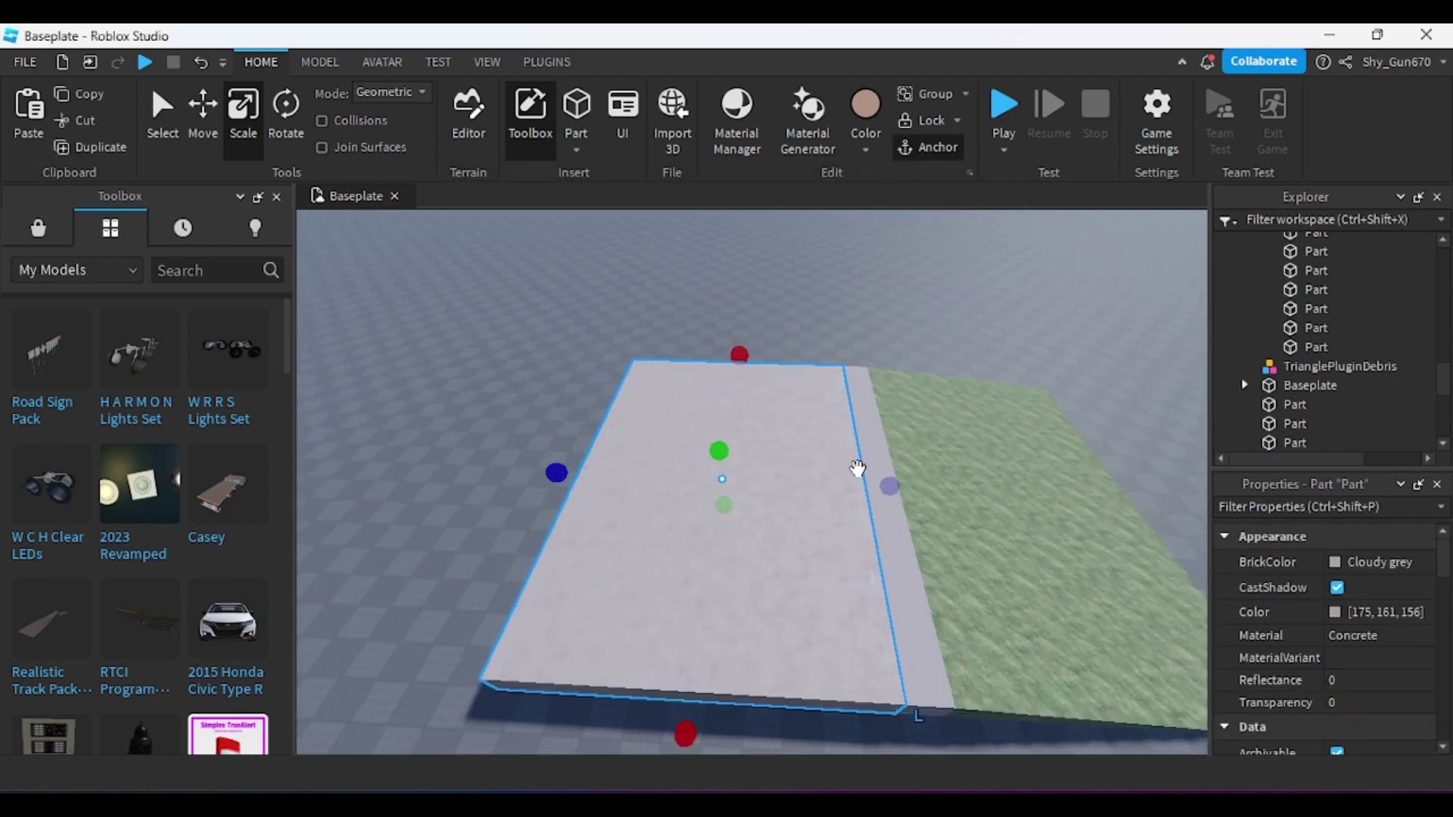
- Shrink the duplicate slab into a thin edge strip, lowering its top and widening it slightly
left_click_drag(889, 486, 447, 467)
key("w")
key("a")
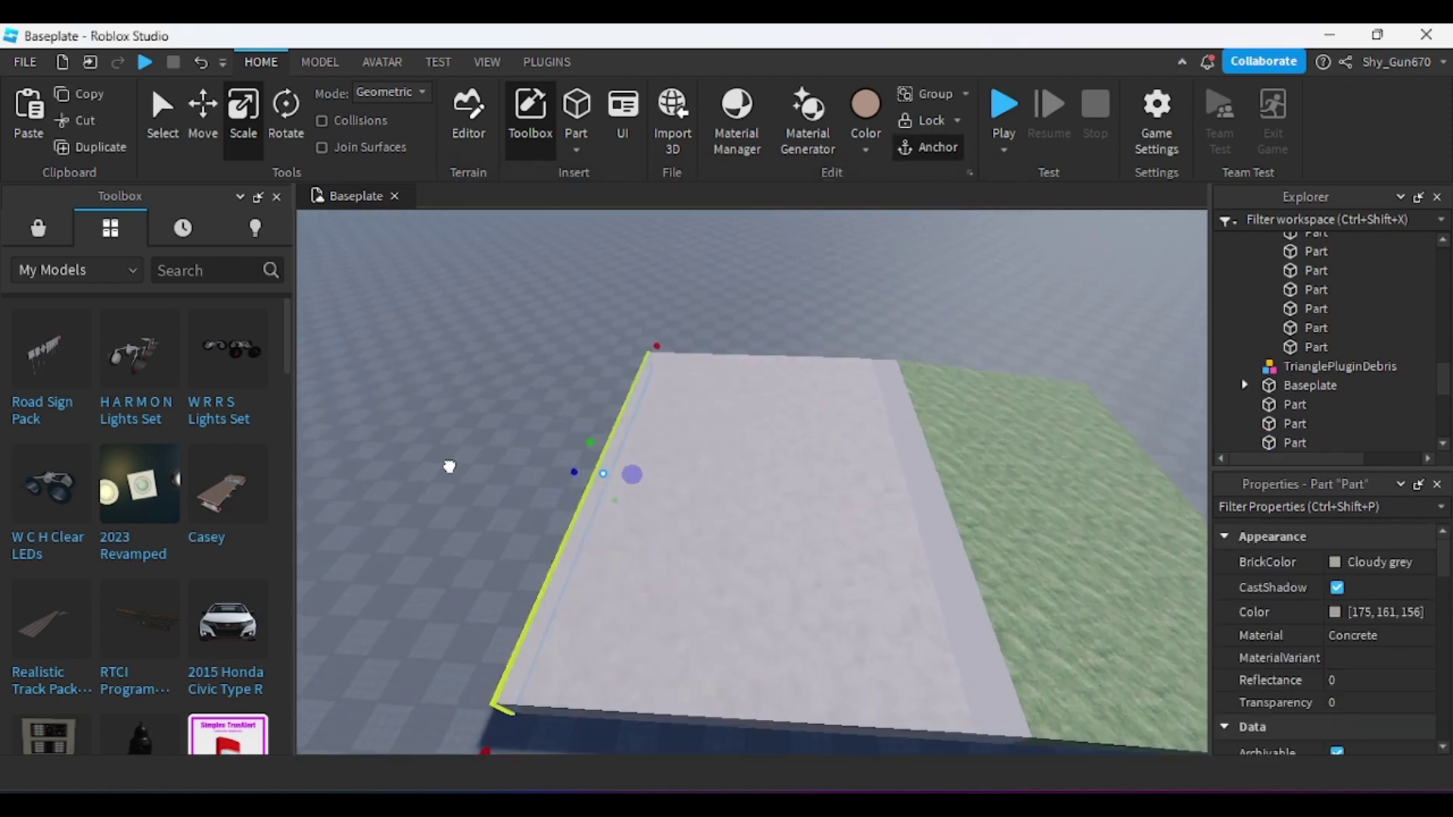
right_click_drag(759, 451, 1056, 544)
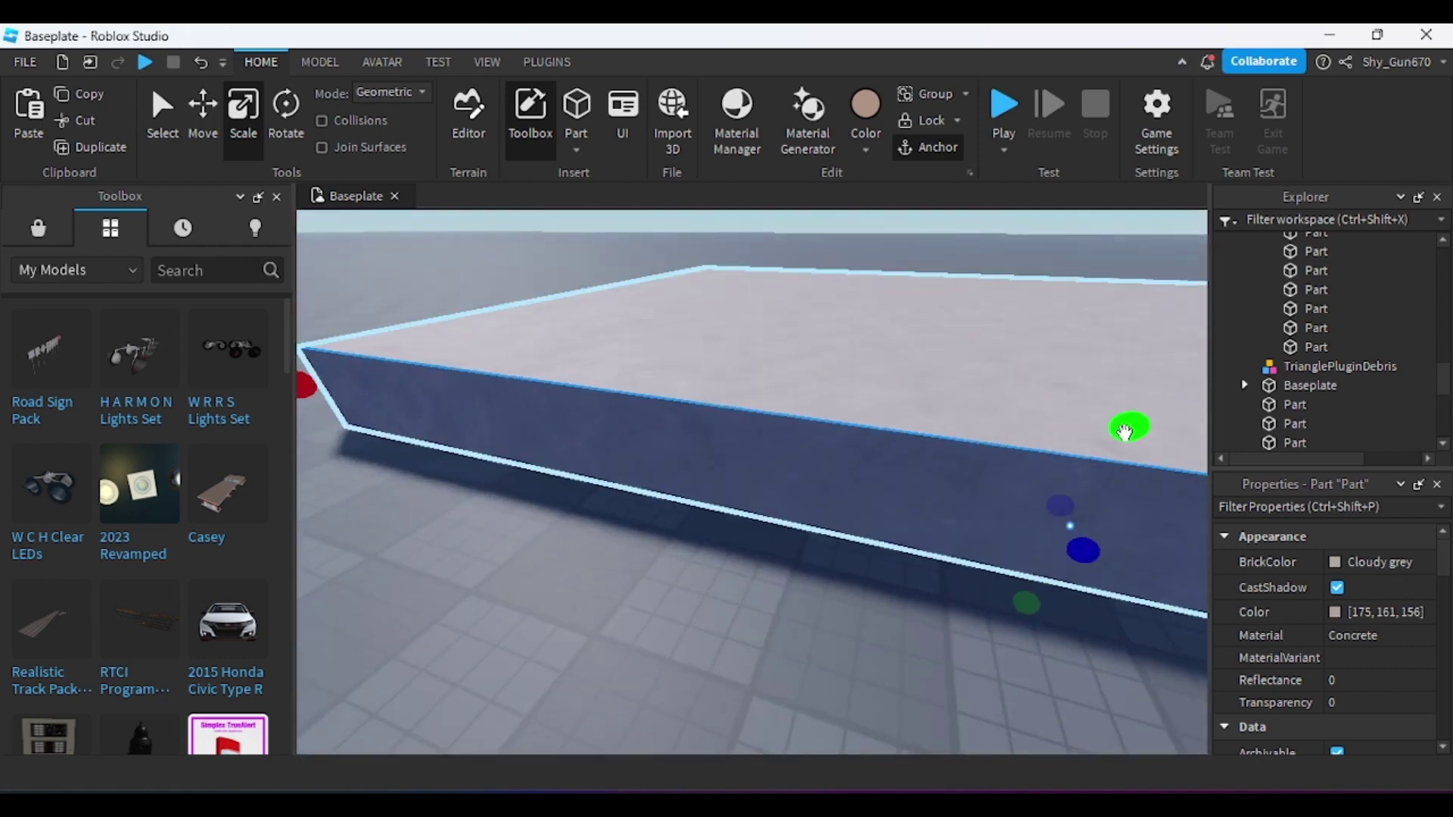
left_click_drag(1122, 431, 1116, 439)
right_click_drag(1112, 443, 808, 447)
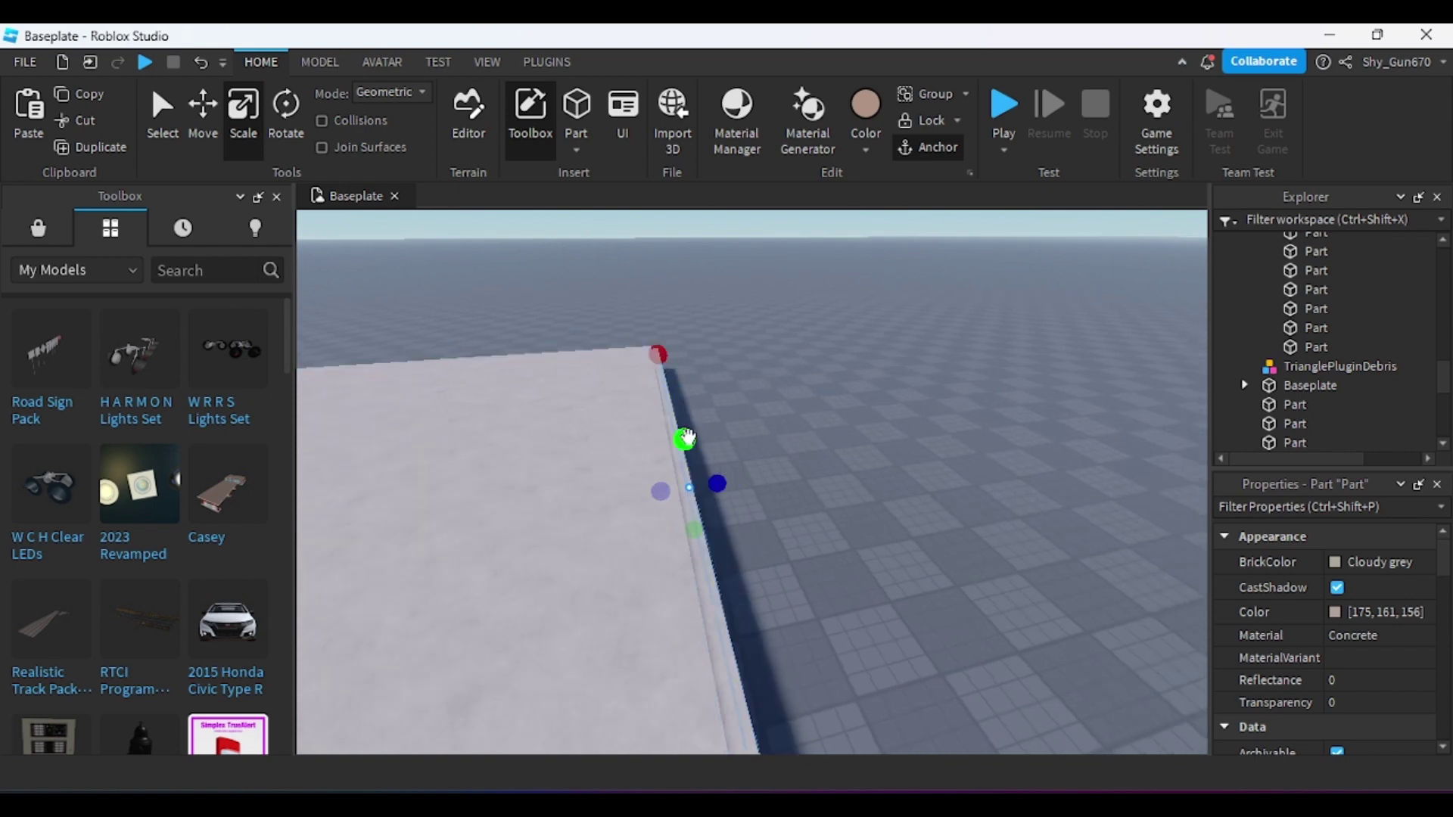
left_click_drag(718, 471, 731, 469)
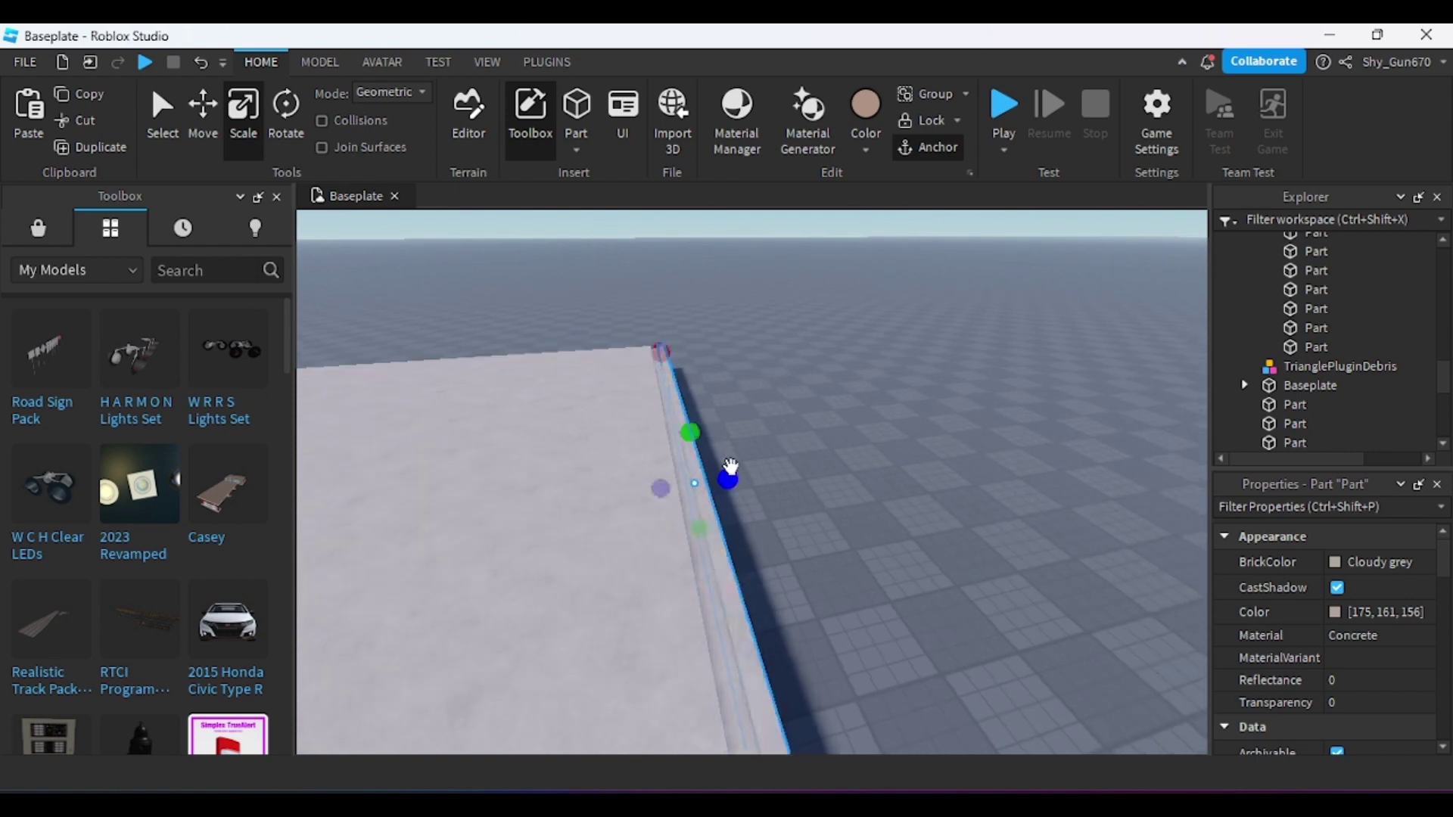
- Adjust the thin wall part's height, then select the side wall part along the slab
right_click_drag(730, 467, 826, 272)
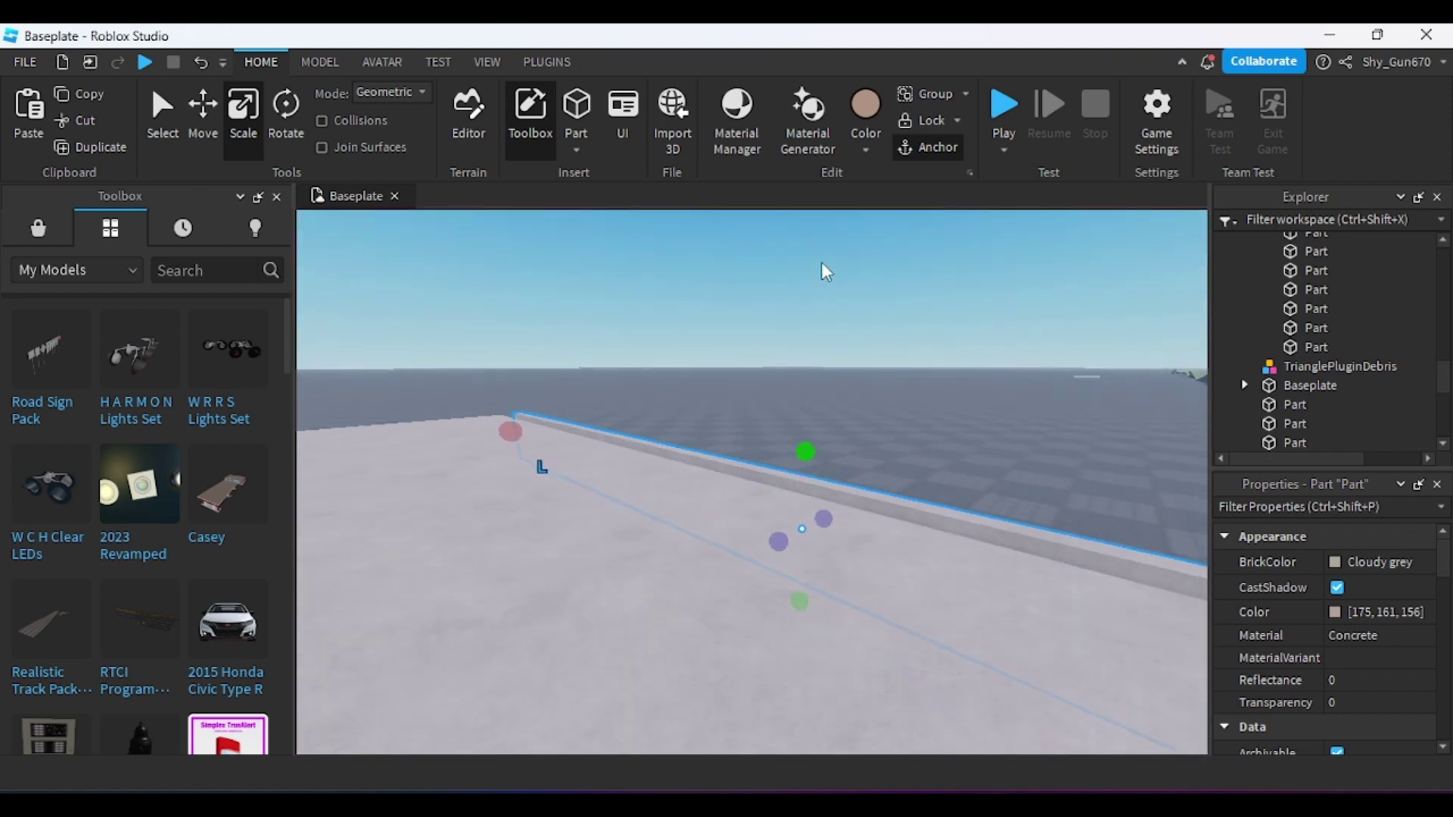
key("e")
left_click_drag(647, 444, 652, 431)
left_click(738, 337)
right_click_drag(737, 336, 684, 484)
key("s")
left_click(769, 520)
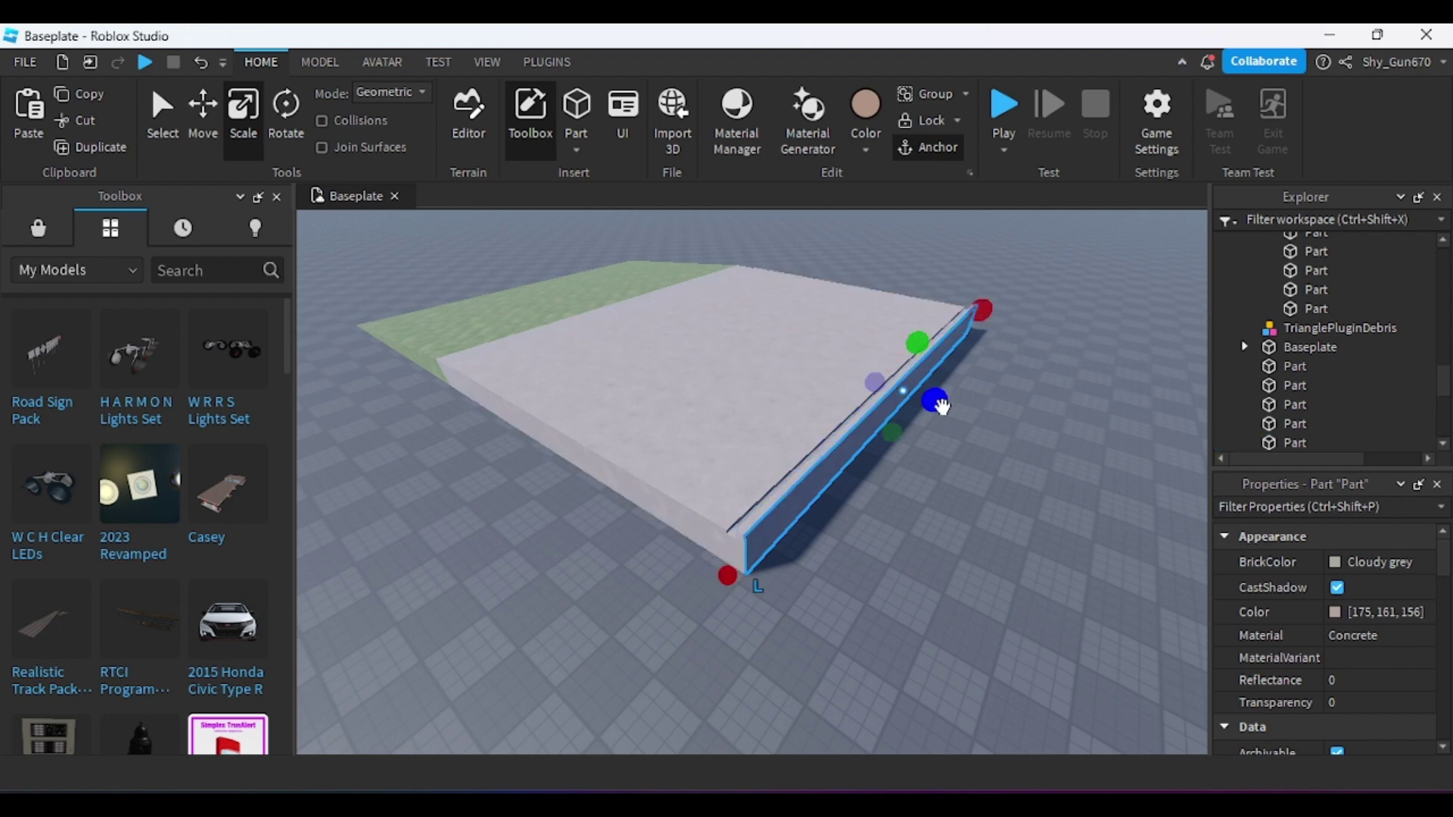
- Scale the side part into a wide slab beside the road and trim a thin sliver
left_click_drag(942, 406, 1075, 472)
scroll(870, 295, "up", 5)
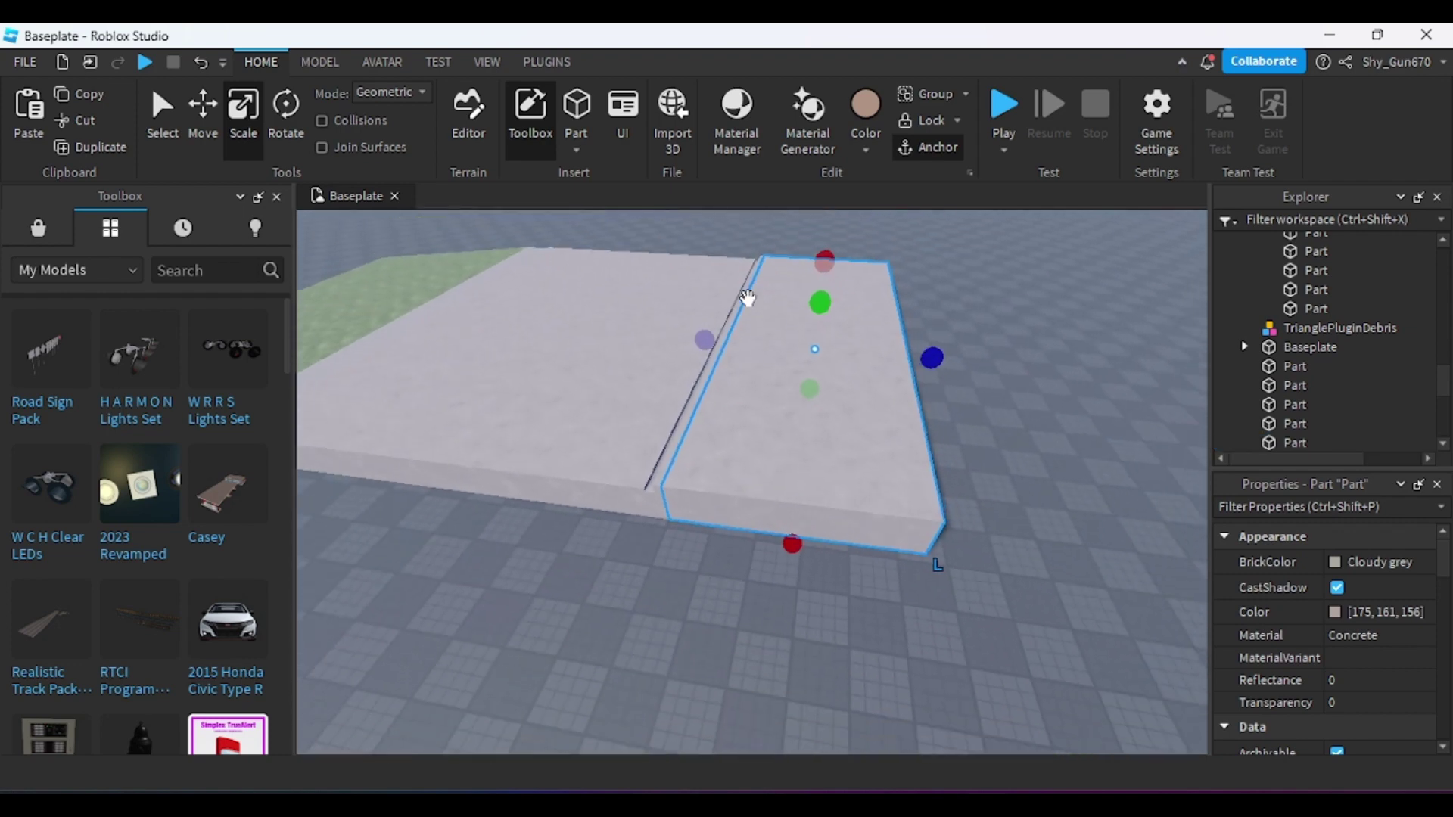
left_click_drag(696, 330, 862, 338)
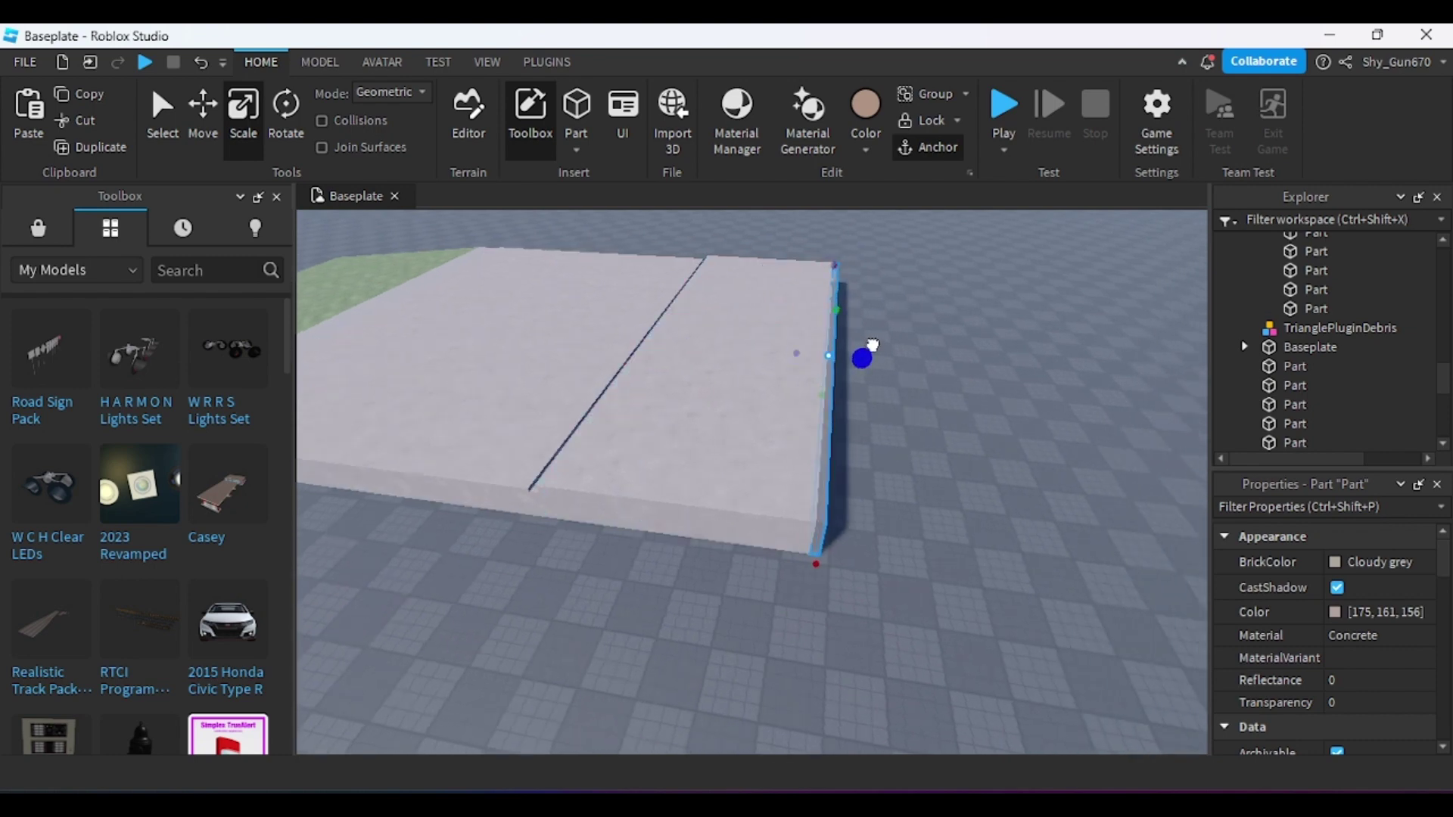
- Make the wide slab Grass material coloured Shamrock green
left_click(873, 345)
left_click(759, 398)
key("s")
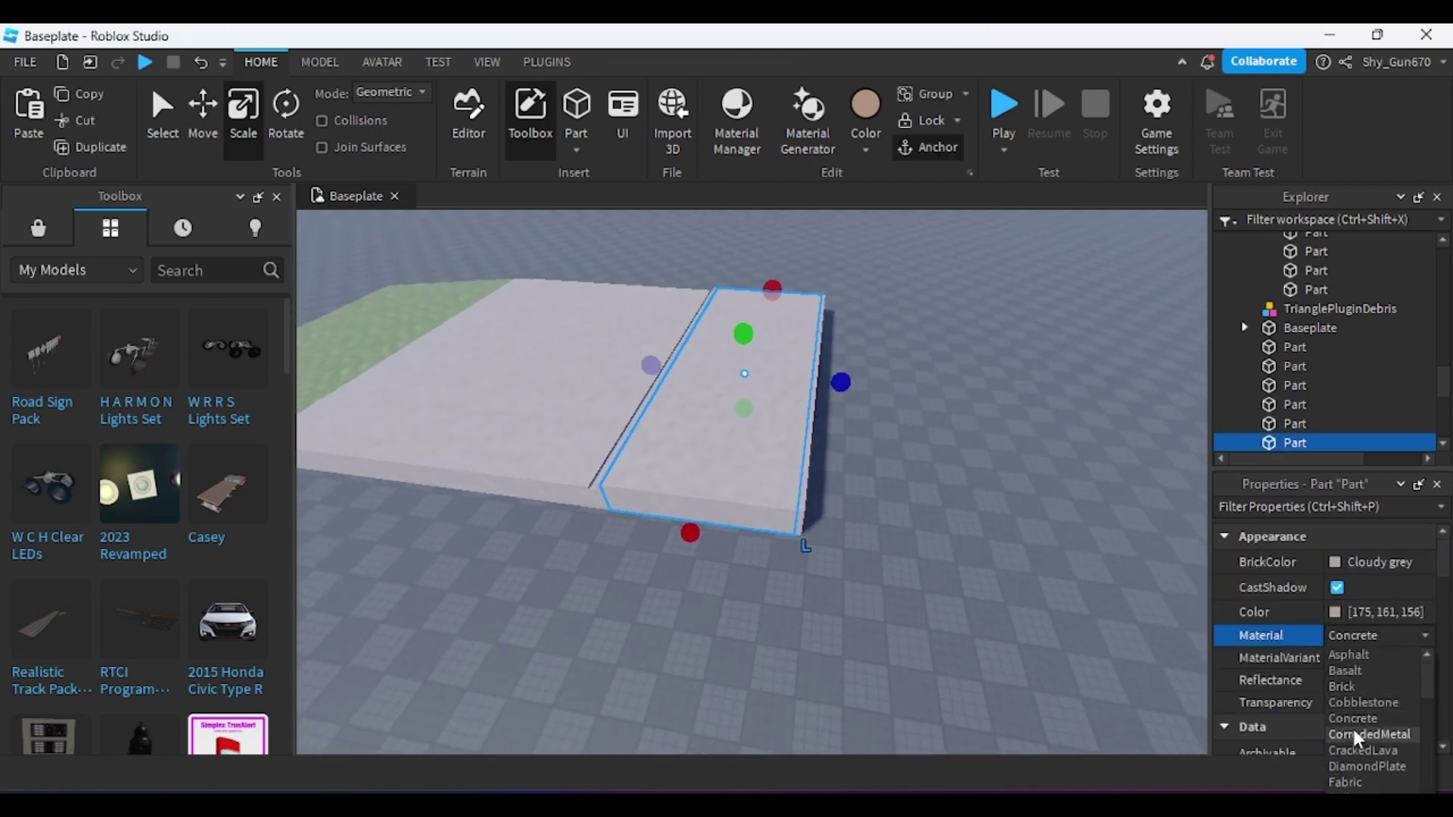
left_click(1355, 734)
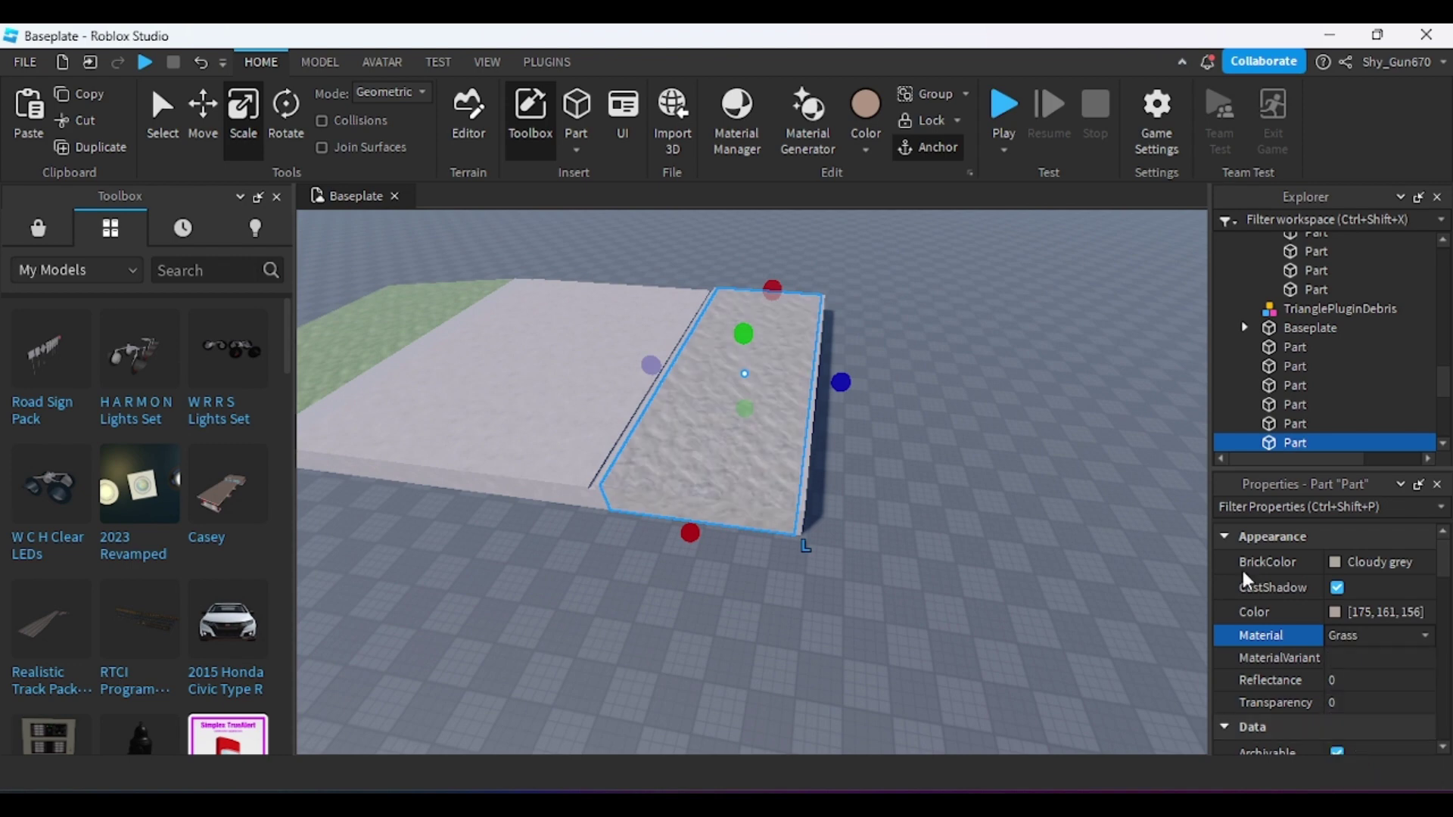
left_click(867, 143)
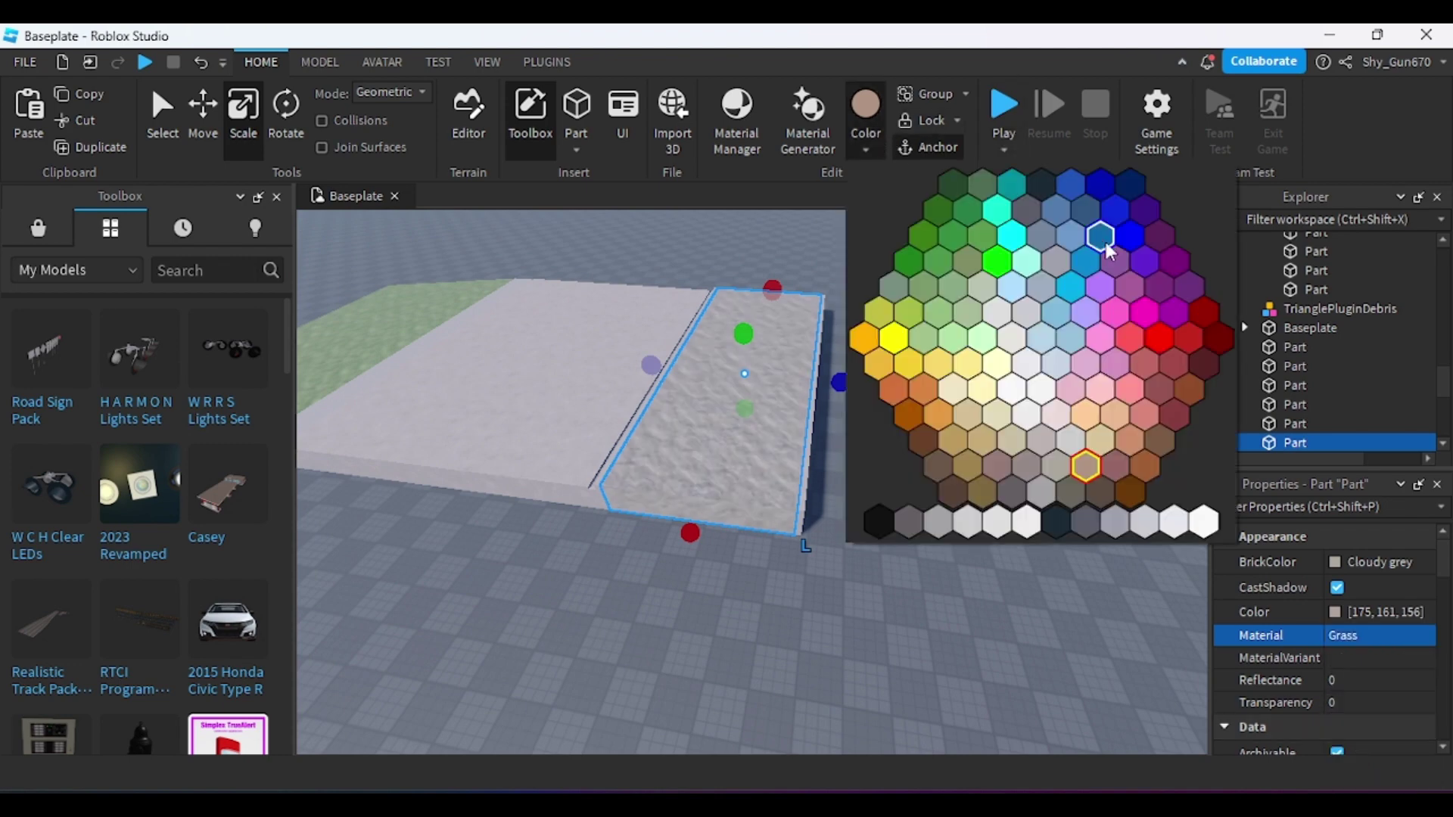
left_click(981, 239)
left_click(874, 140)
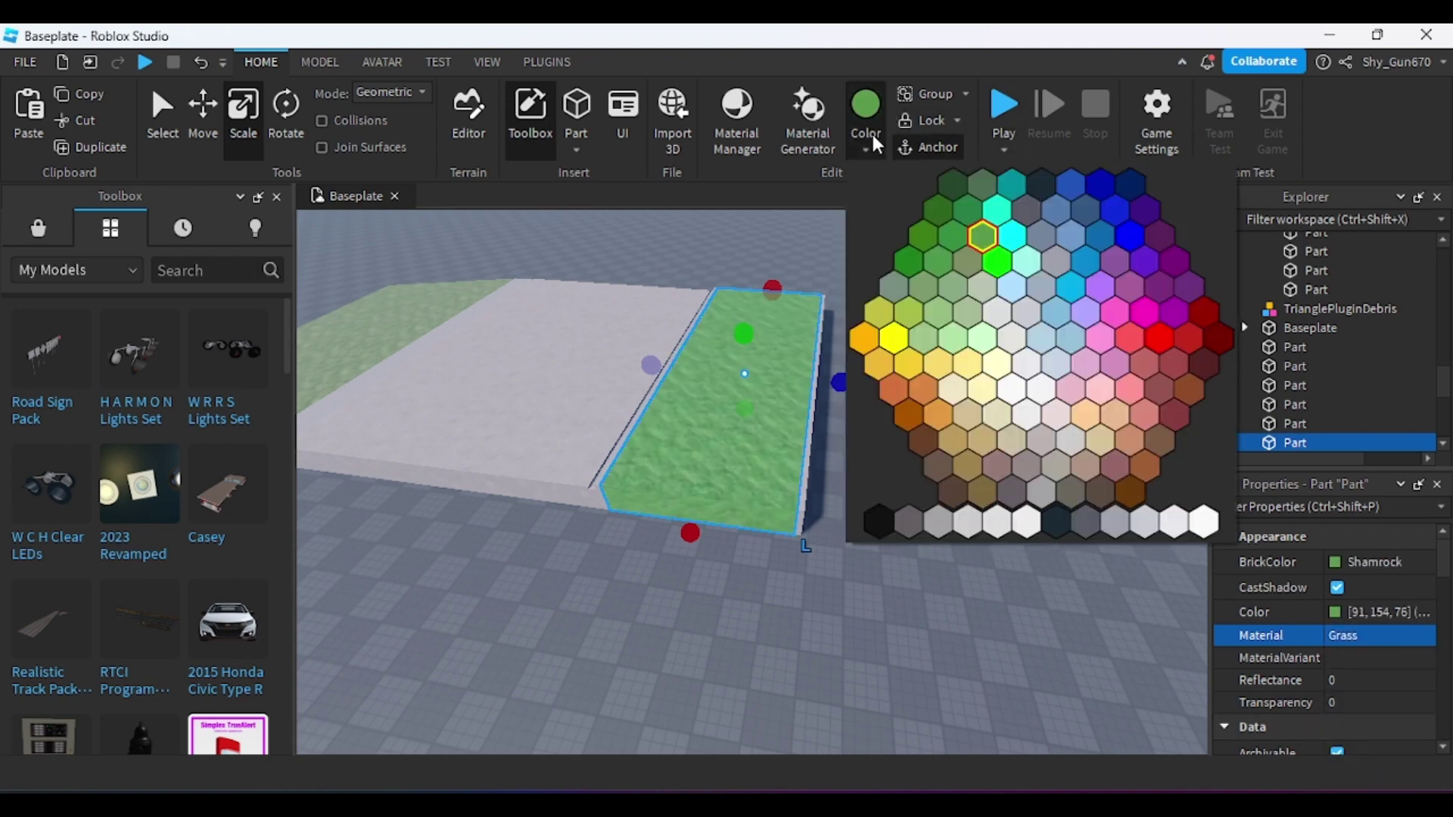
left_click(970, 261)
scroll(772, 360, "up", 5)
left_click(871, 454)
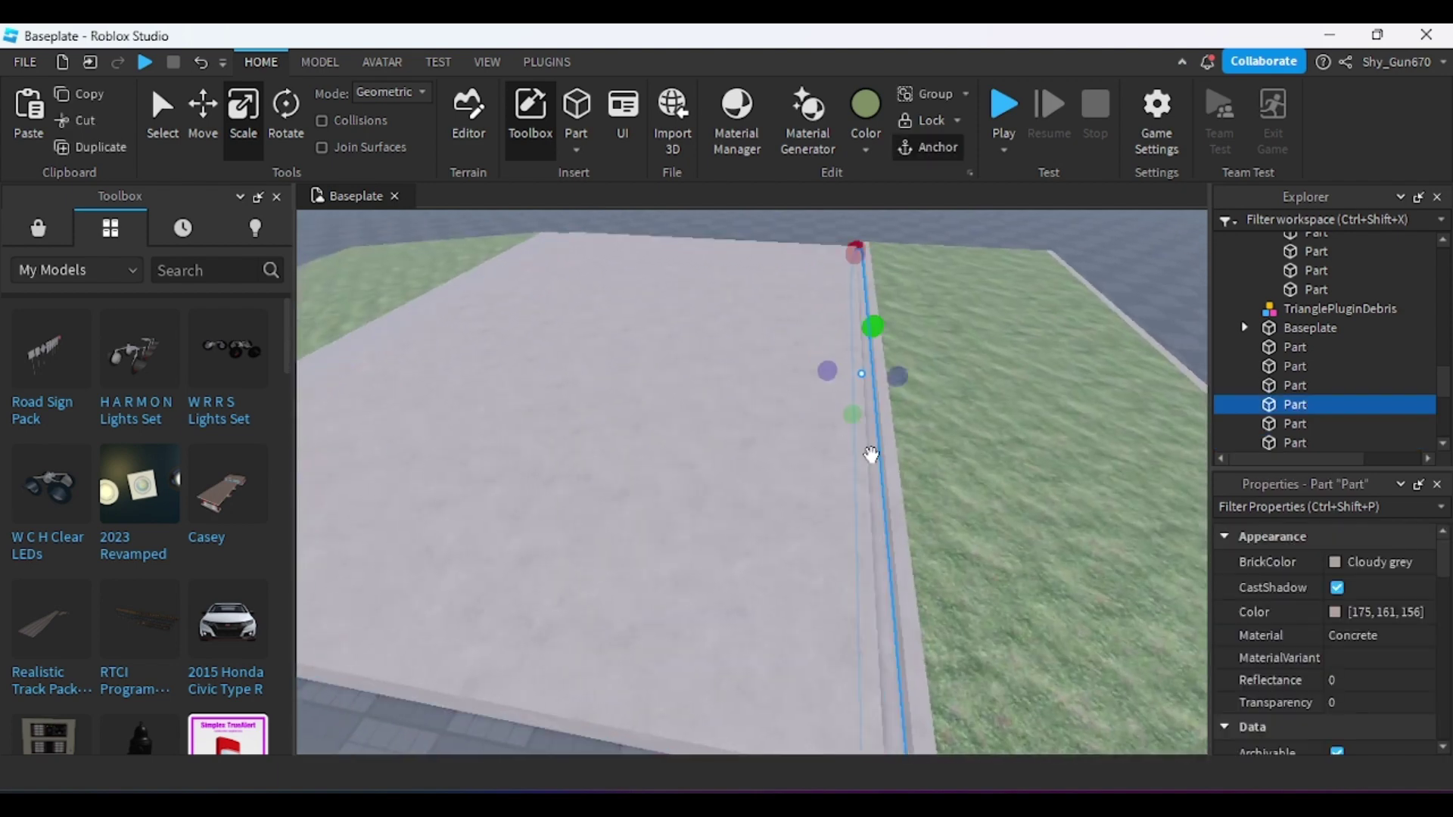
- Slide the thin concrete strip along the blue axis onto the road–grass boundary
left_click(203, 117)
right_click_drag(685, 308, 756, 360)
key("d")
left_click_drag(821, 386, 963, 390)
key("w")
right_click_drag(965, 391, 856, 393)
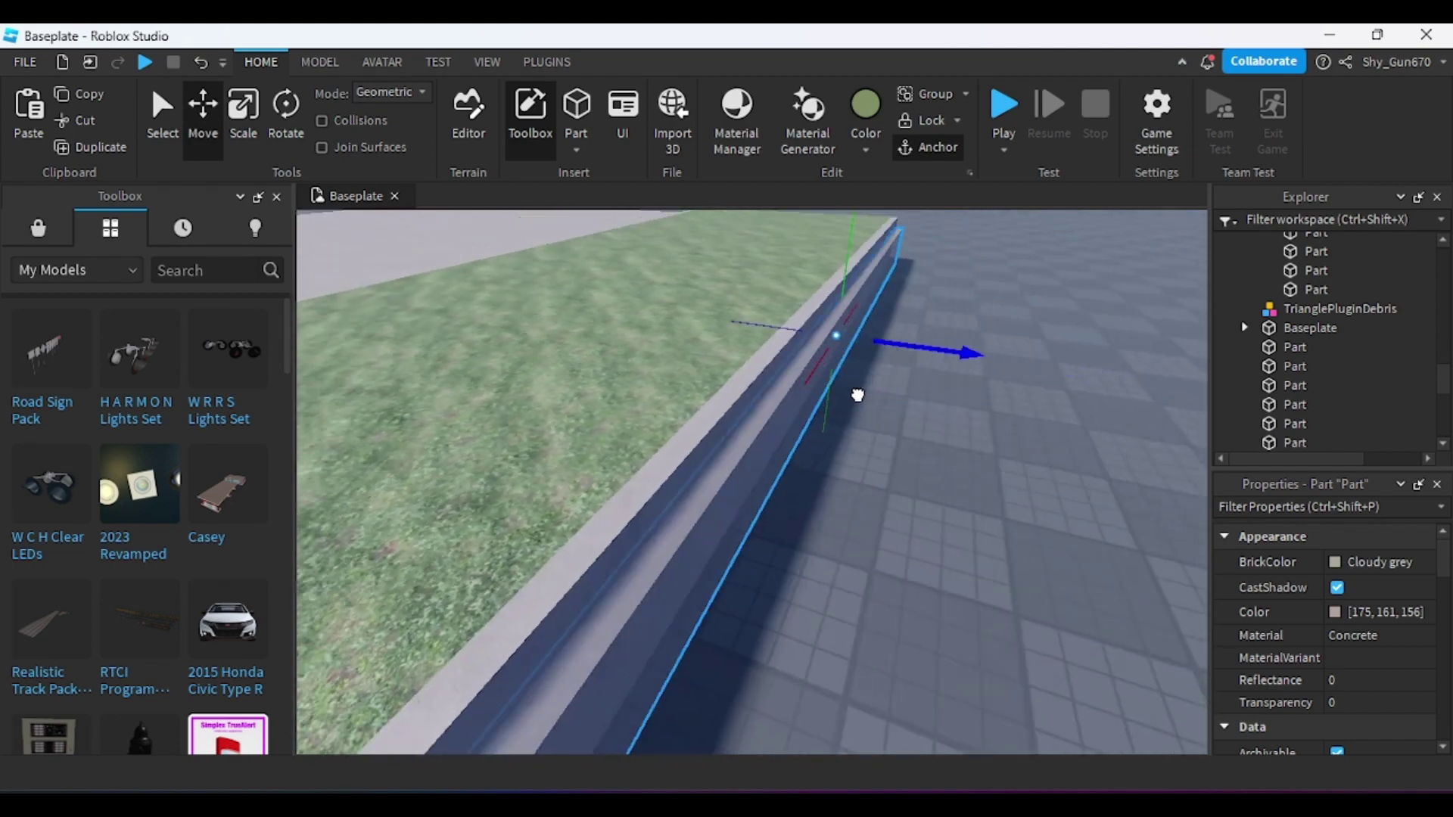
left_click_drag(862, 388, 865, 387)
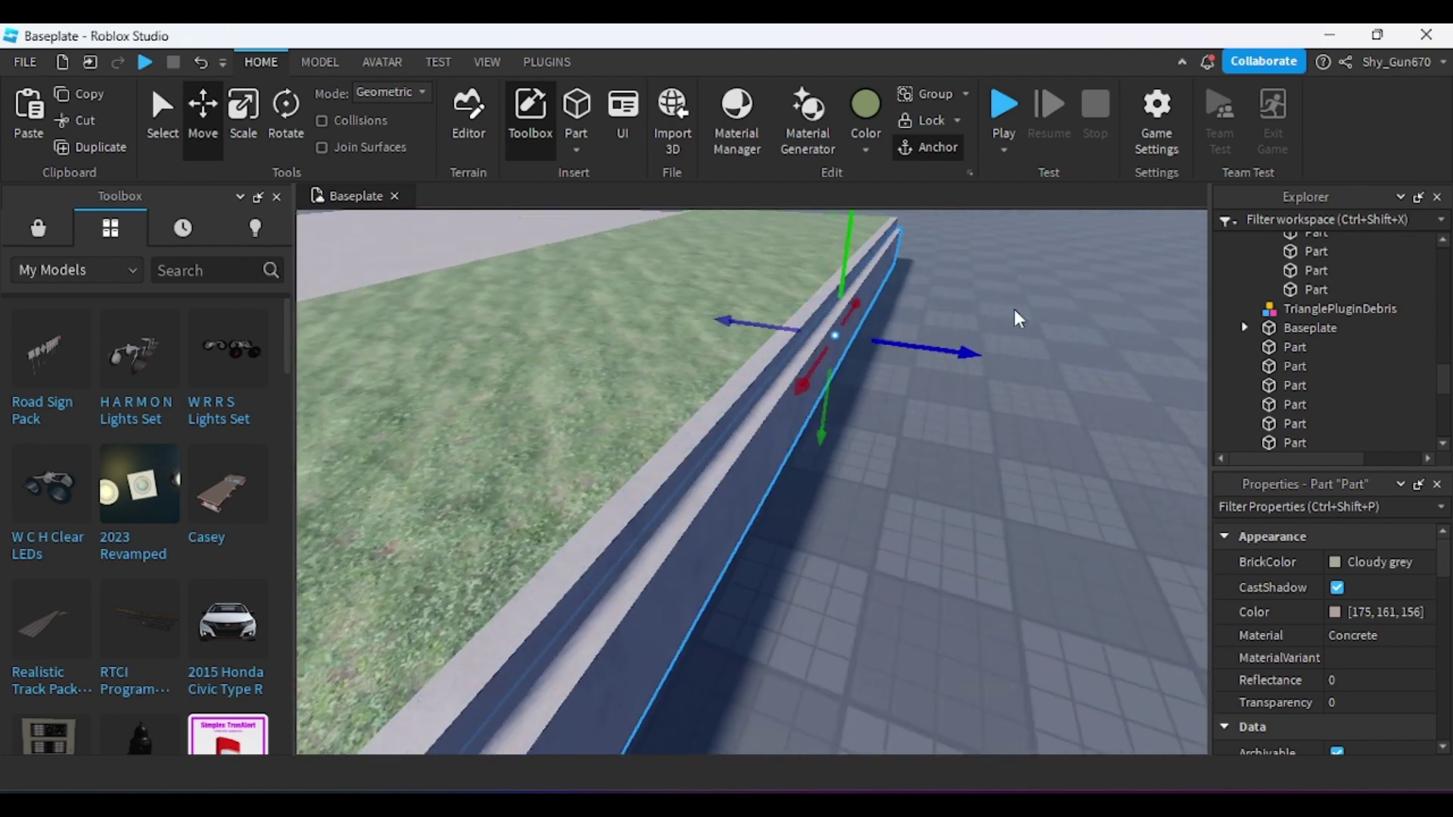
left_click(1018, 314)
scroll(1027, 307, "down", 5)
right_click_drag(1027, 306, 1008, 304)
scroll(1009, 304, "down", 3)
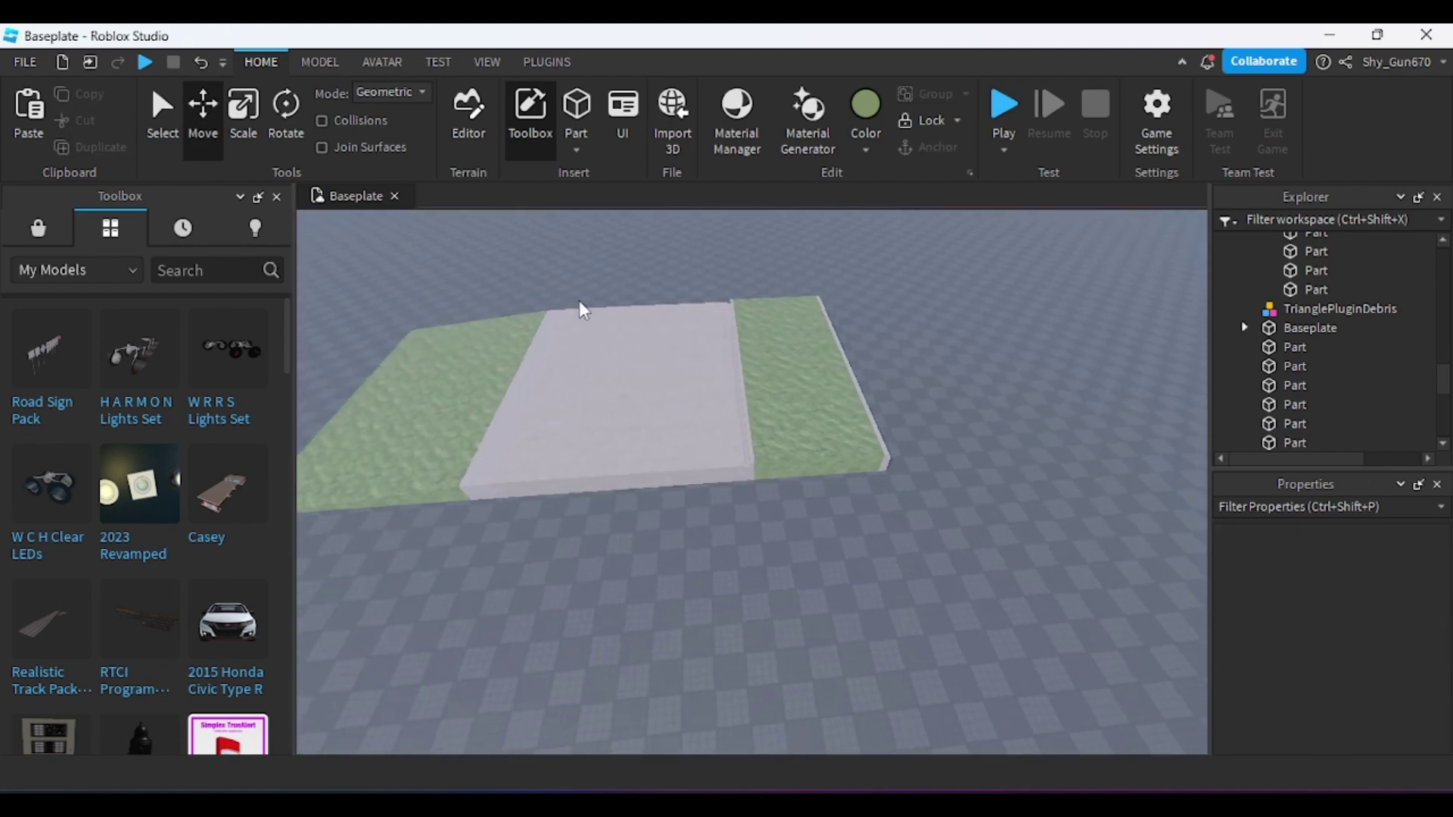
right_click_drag(583, 310, 454, 287)
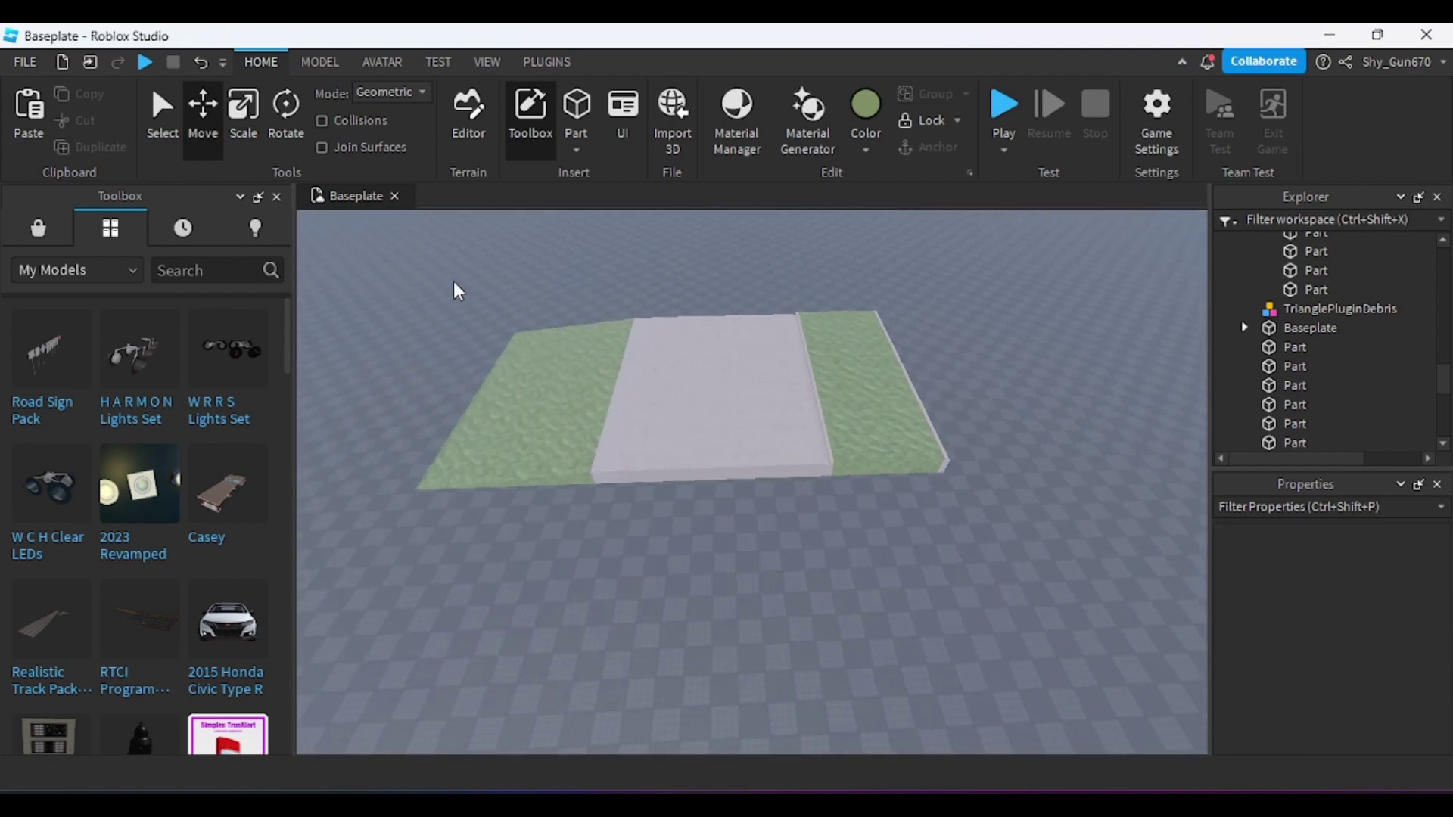
- Duplicate the grass, road and strip, rotate the copy 180° and place it beside the originals
left_click_drag(454, 281, 747, 433)
key("ctrl+d")
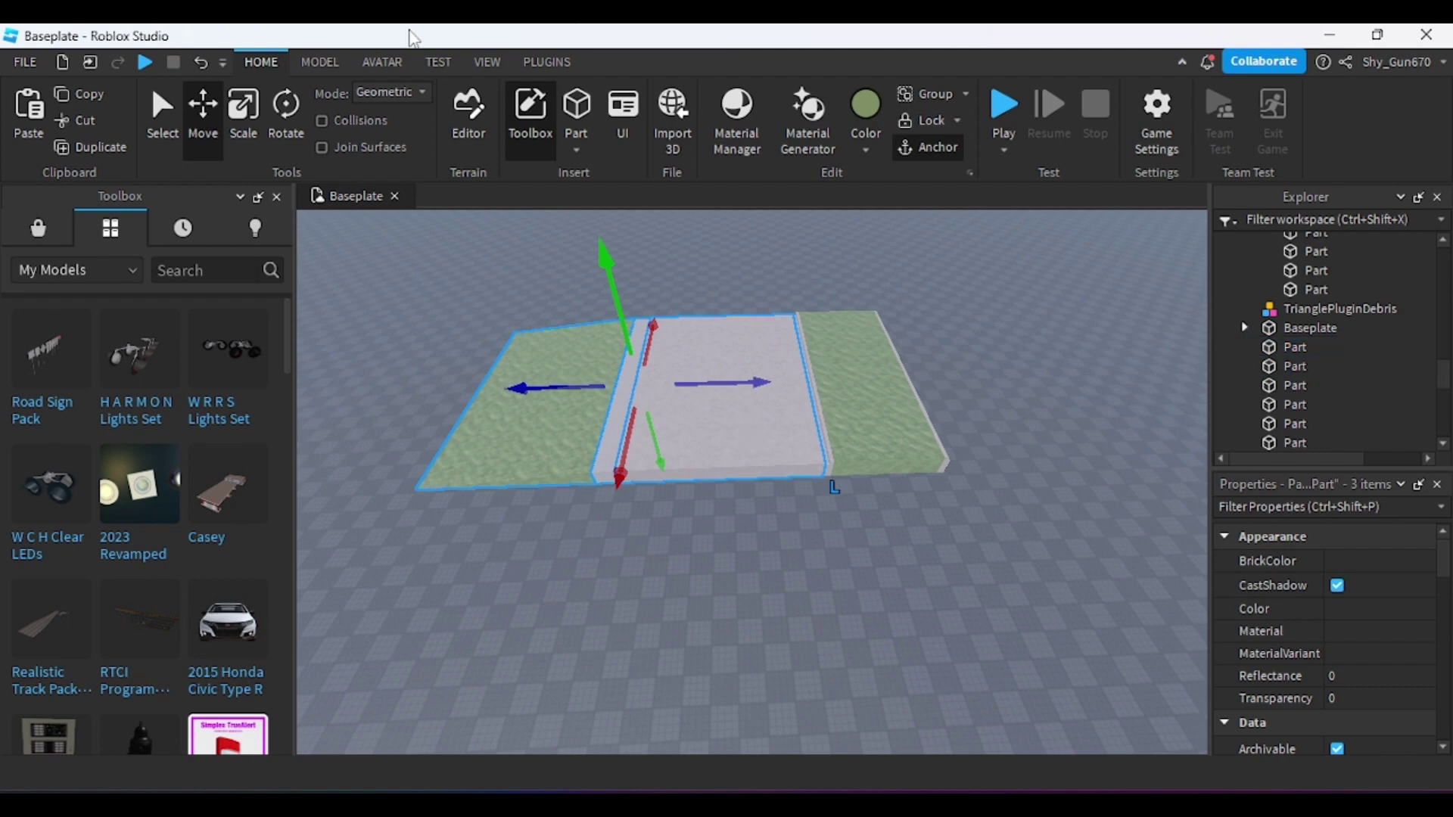
left_click(303, 115)
left_click_drag(687, 435, 552, 289)
left_click(211, 123)
key("d")
left_click_drag(695, 381, 1135, 308)
key("w")
left_click(900, 537)
scroll(956, 583, "down", 5)
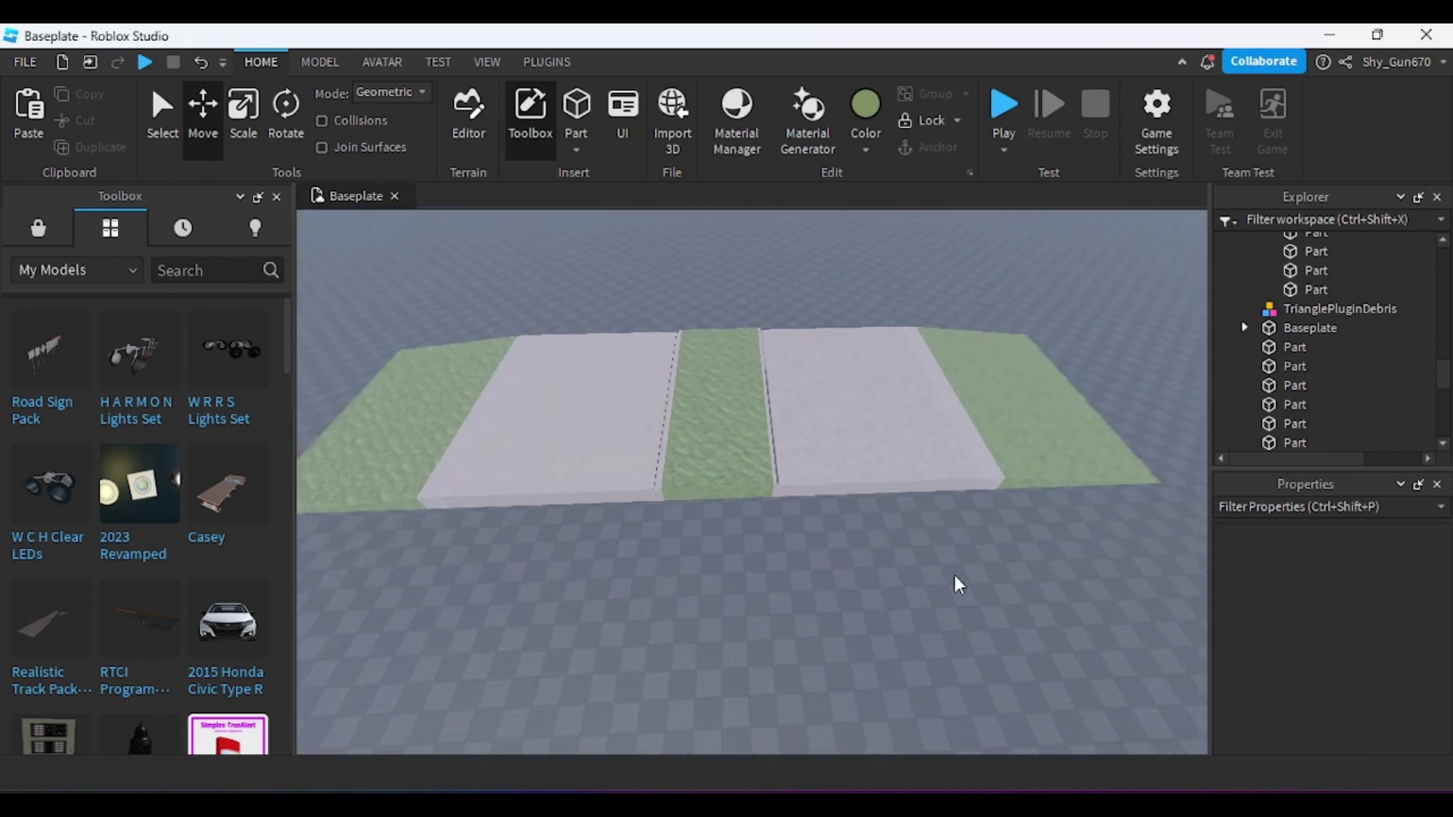
key("d")
right_click_drag(957, 583, 956, 561)
- Compare the curb and lane markings against the Street View highway reference
scroll(956, 561, "down", 2)
scroll(943, 314, "up", 3)
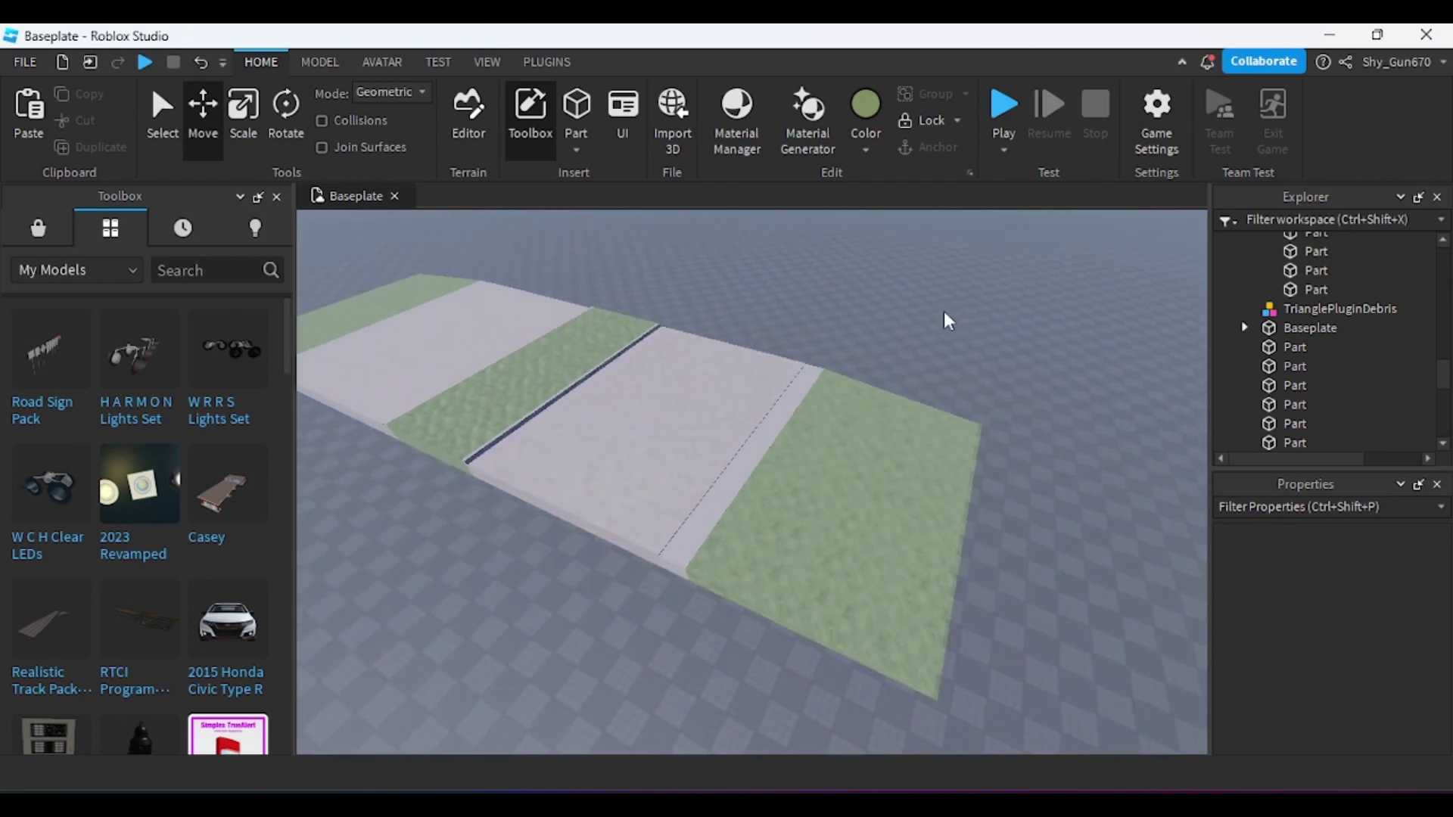
key("w")
key("a")
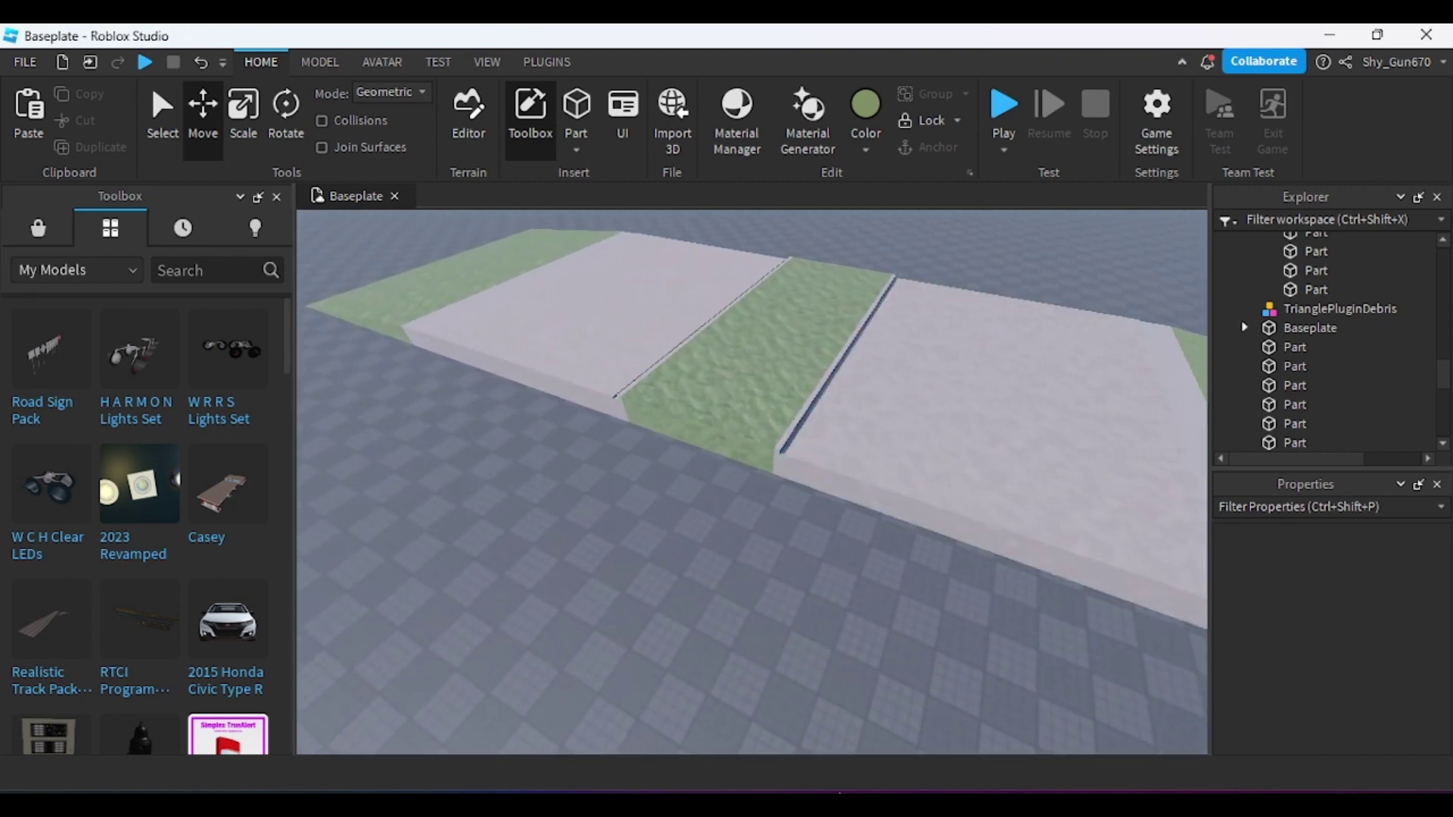
left_click(839, 795)
left_click_drag(395, 509, 486, 415)
left_click_drag(981, 349, 2, 429)
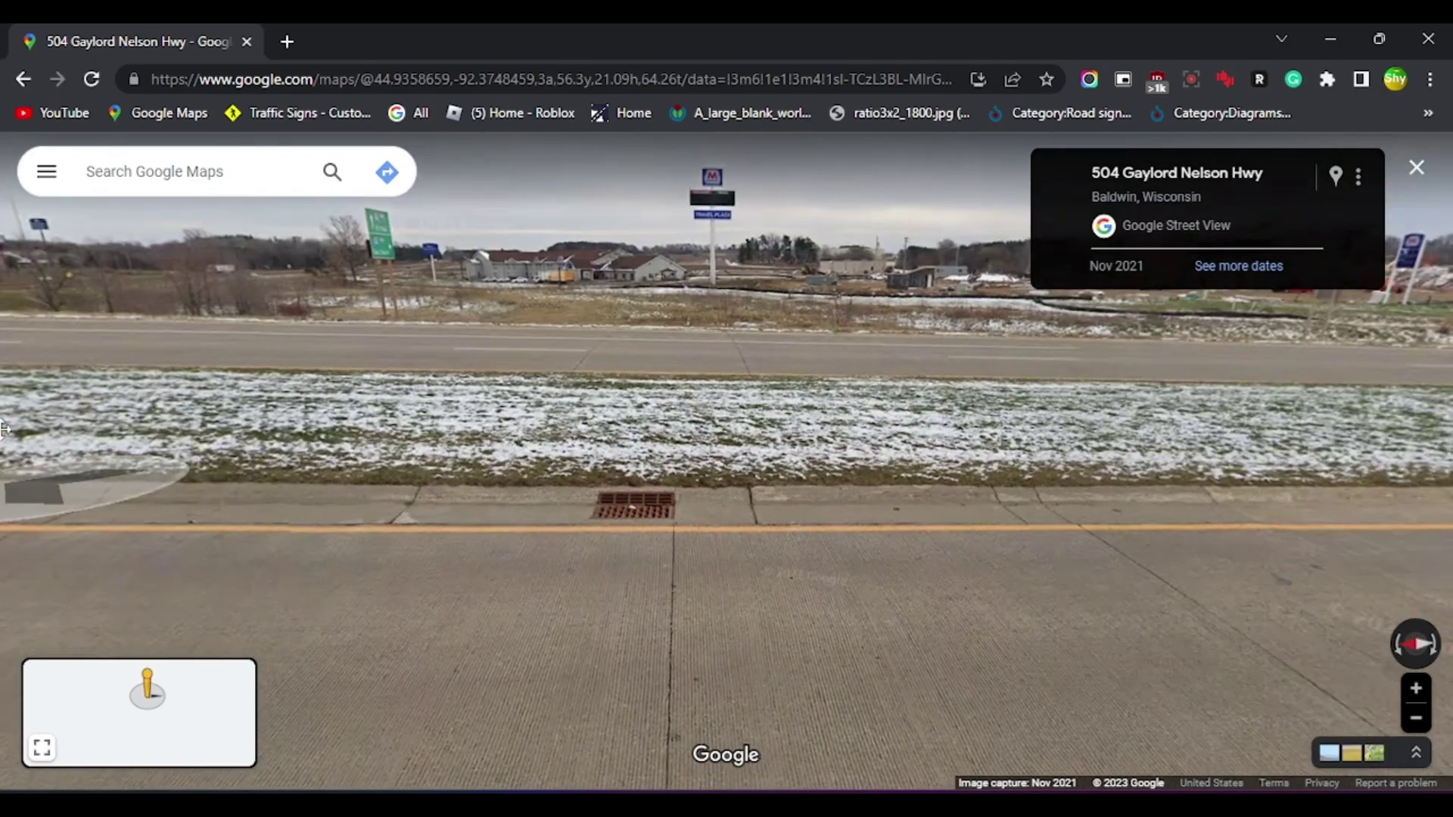
left_click_drag(1210, 359, 8, 446)
scroll(532, 486, "up", 5)
left_click_drag(568, 542, 732, 329)
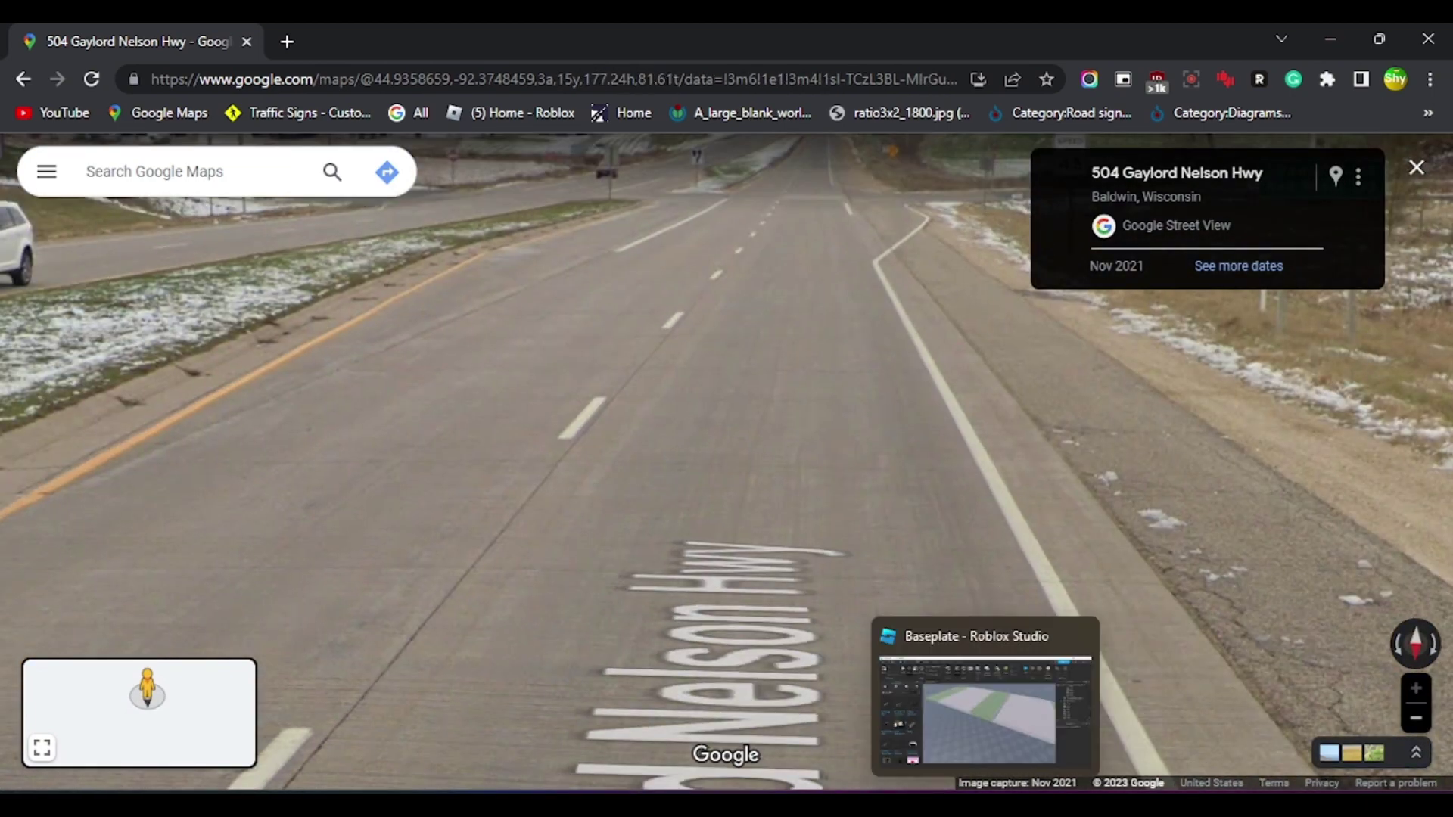
left_click(984, 796)
key("d")
left_click(891, 409)
- Scale a concrete carriageway part down to a thin strip along the road's right edge
key("w")
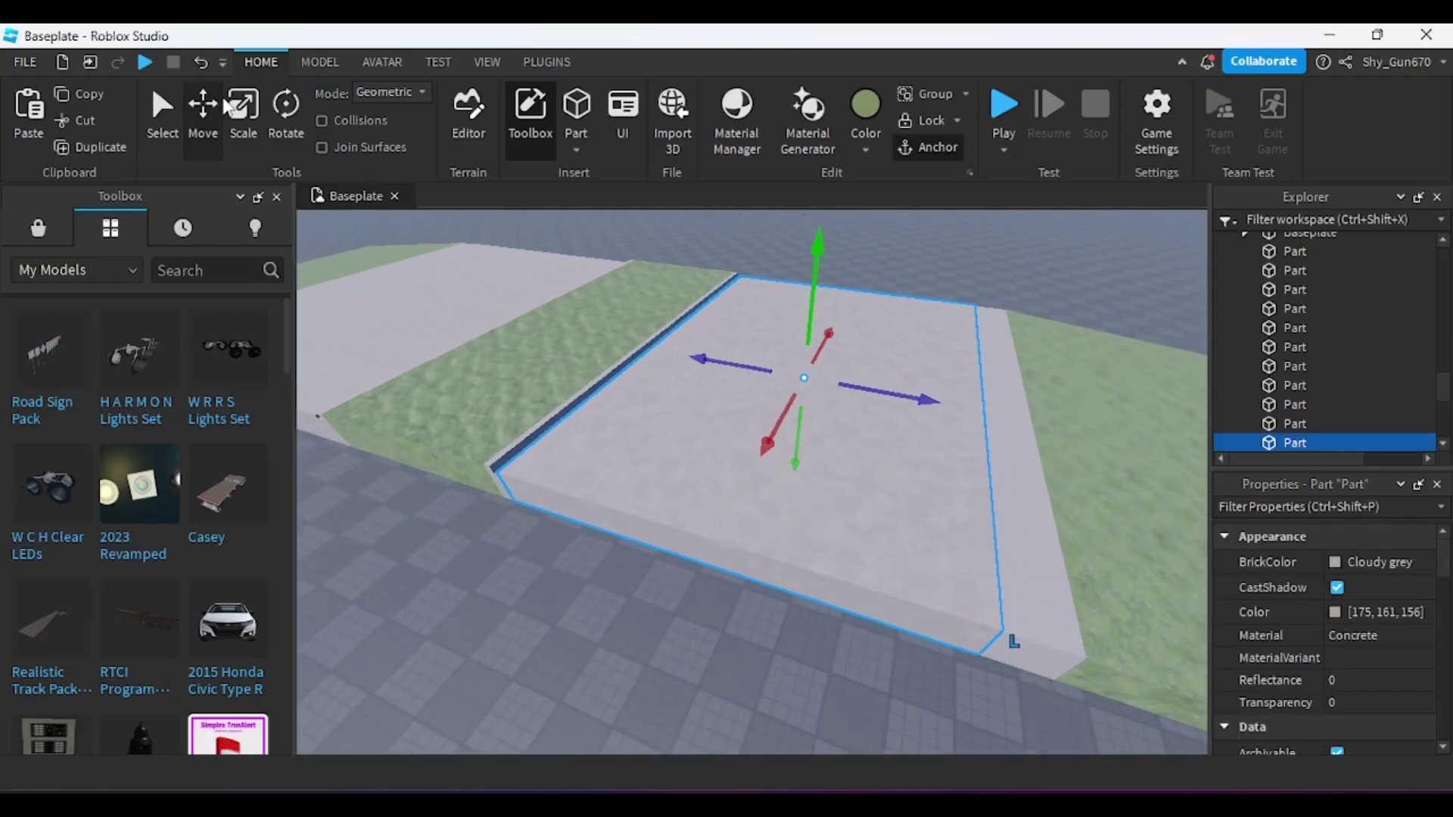
left_click(227, 102)
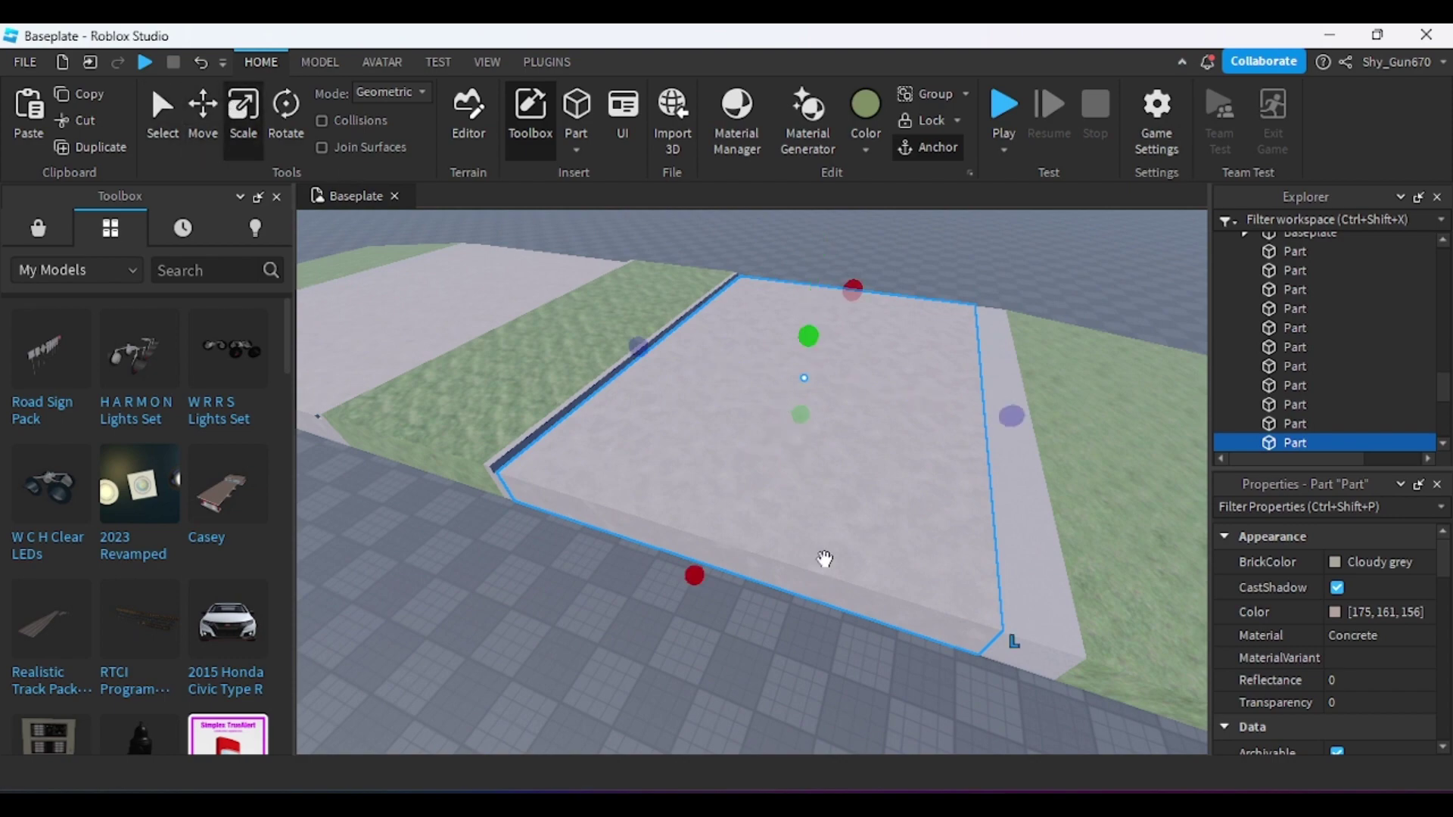
left_click(704, 795)
left_click_drag(585, 466, 409, 618)
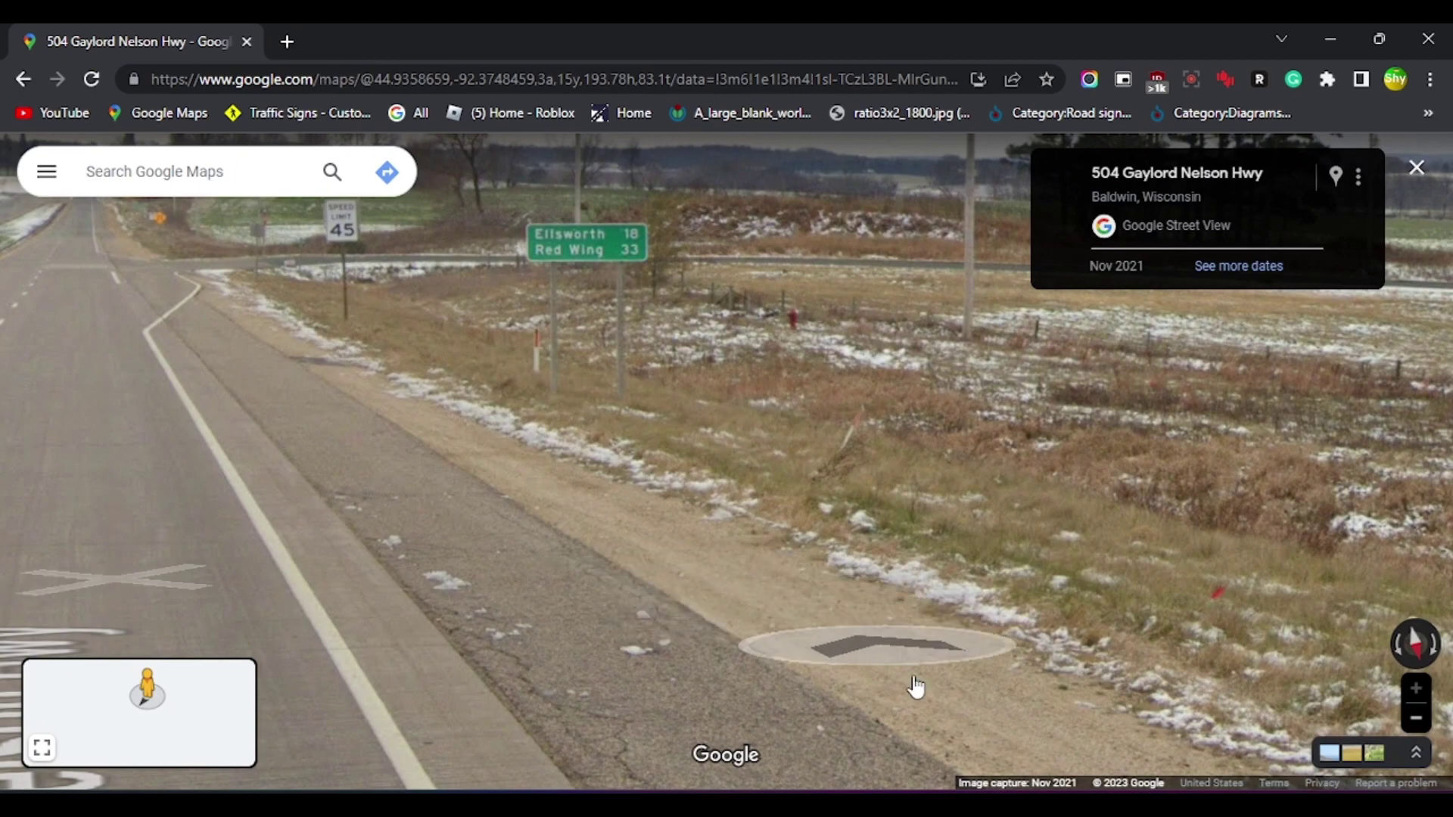
key("alt+Tab")
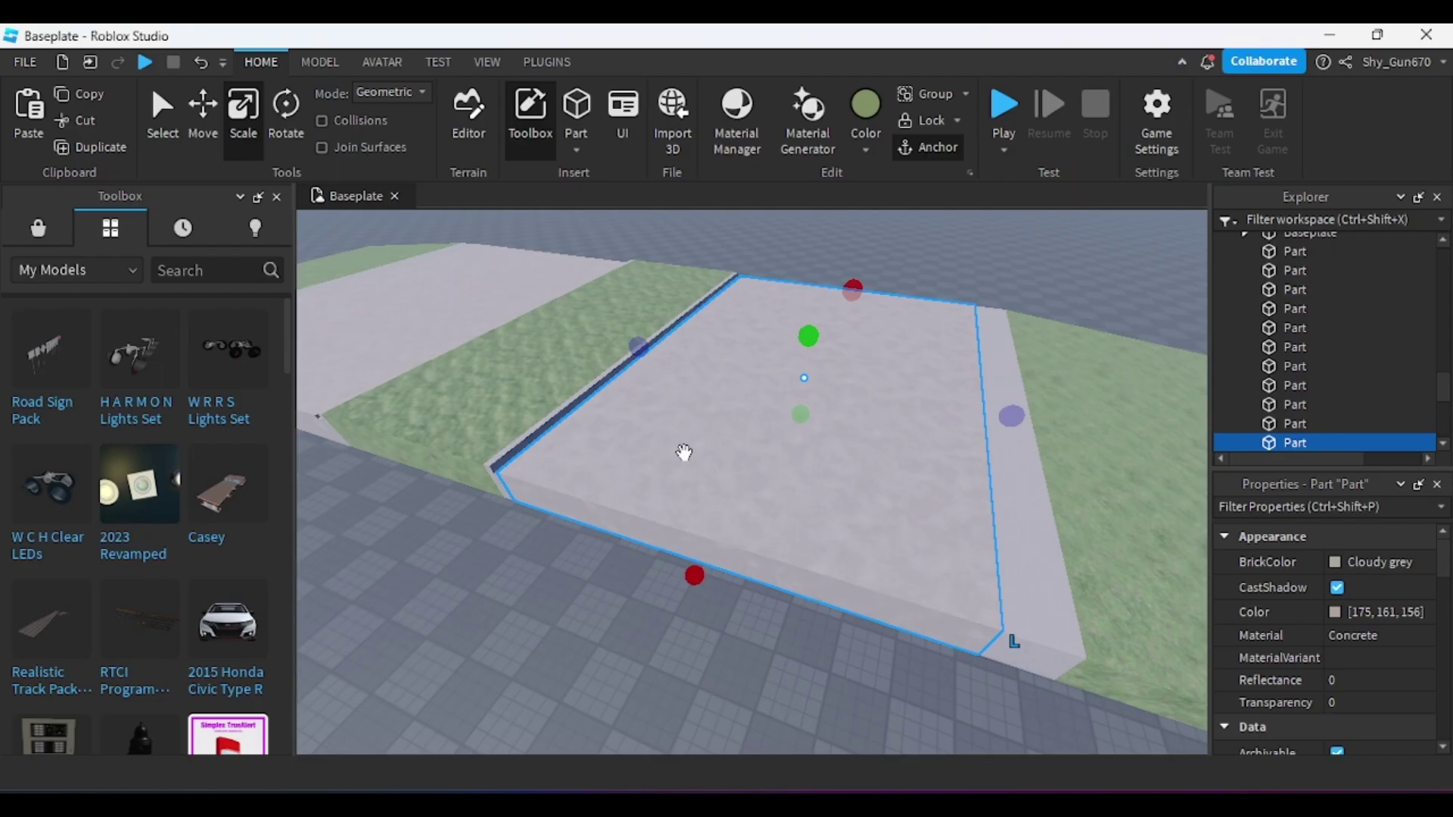
left_click_drag(649, 372, 608, 266)
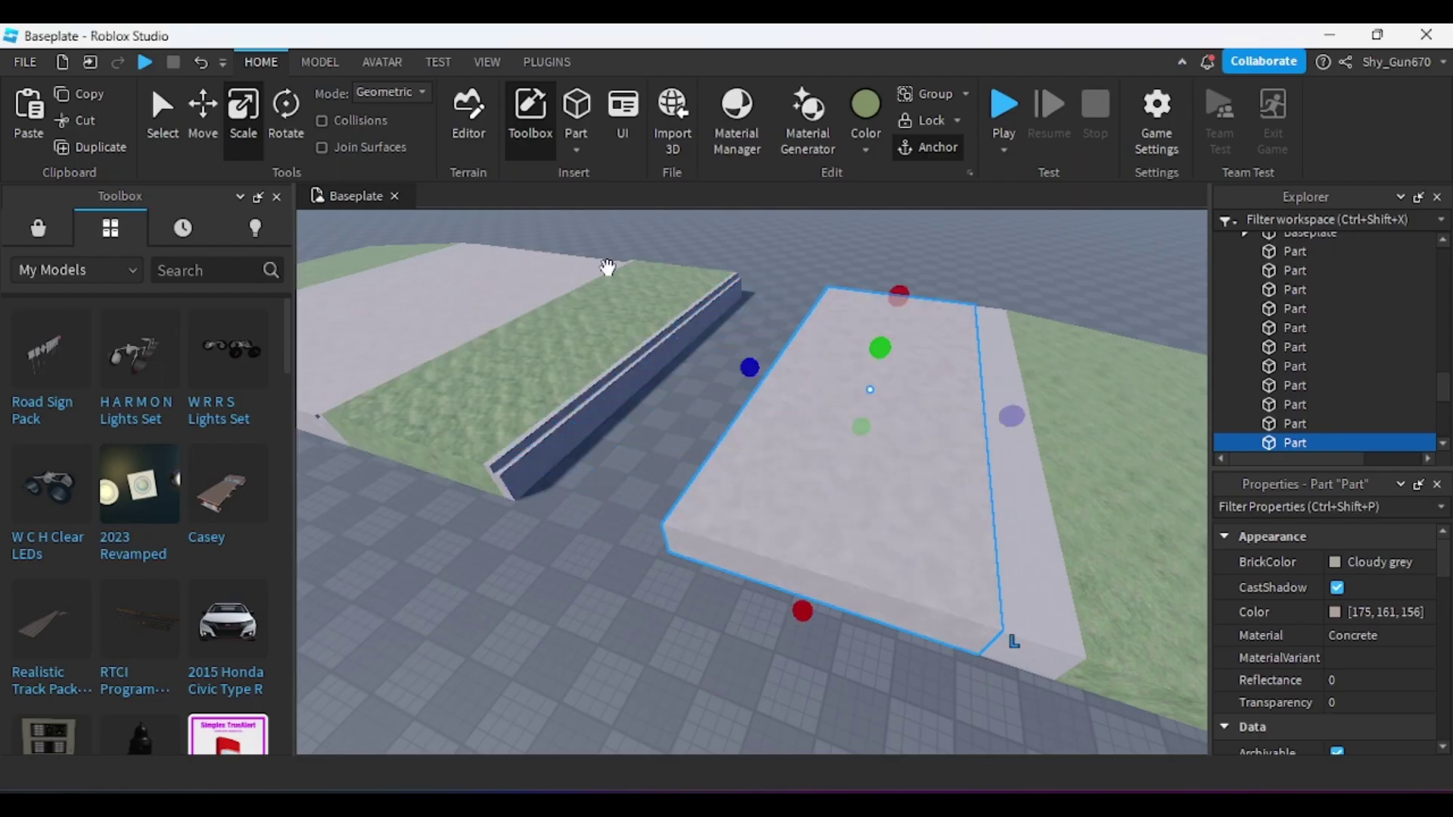
left_click(199, 64)
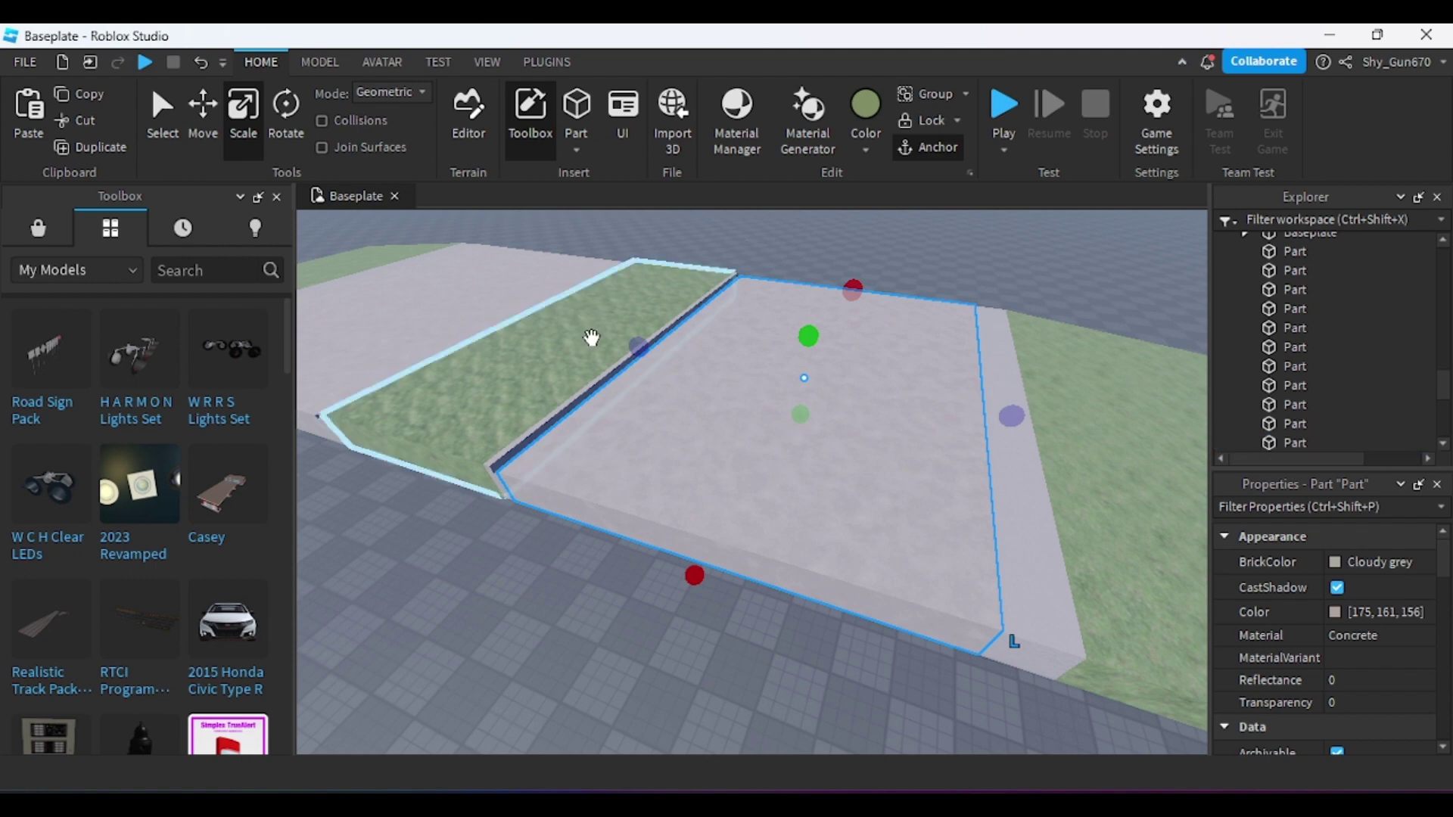
left_click_drag(636, 347, 824, 347)
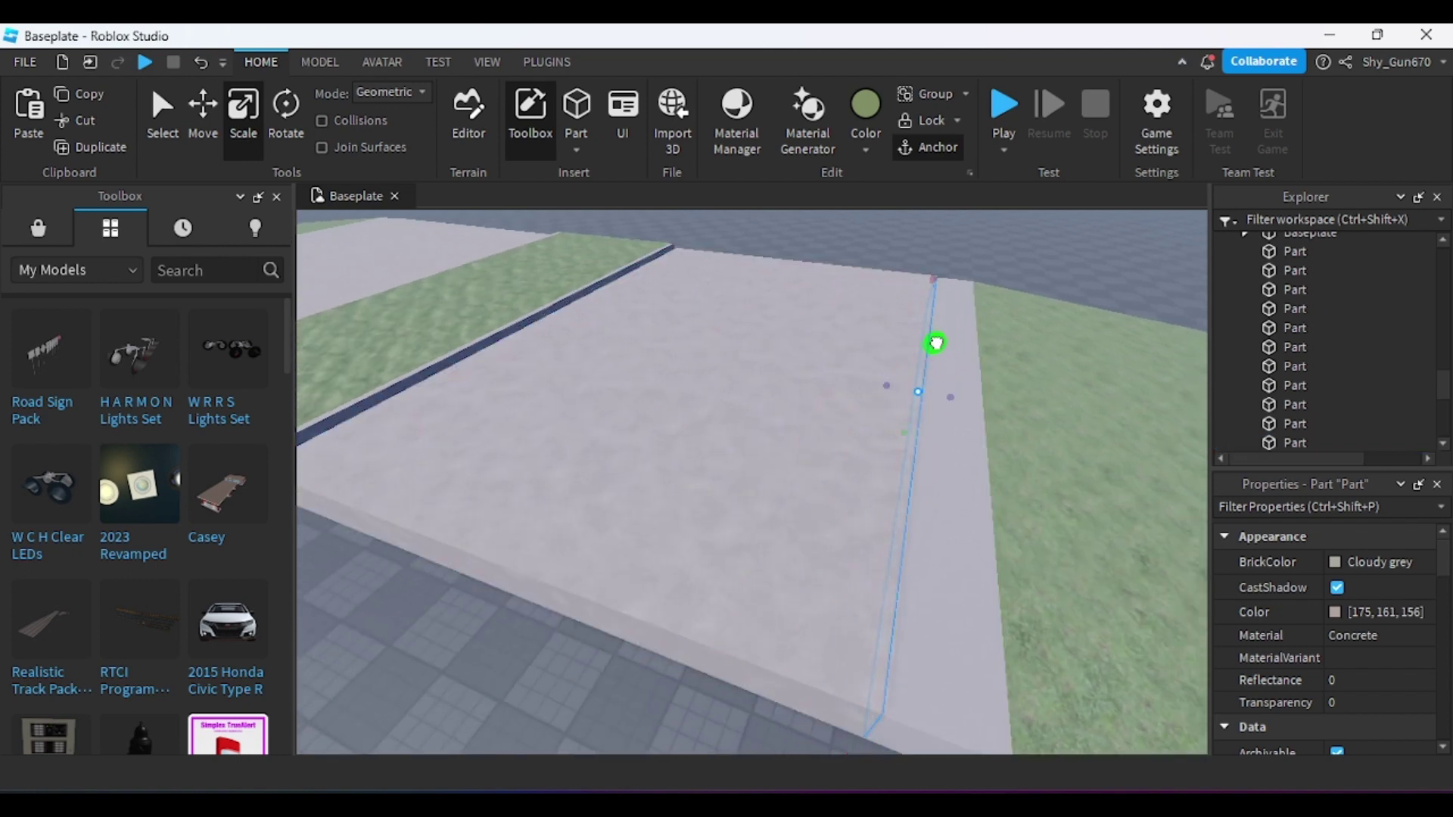
left_click_drag(936, 343, 876, 377)
key("w")
right_click_drag(878, 376, 876, 378)
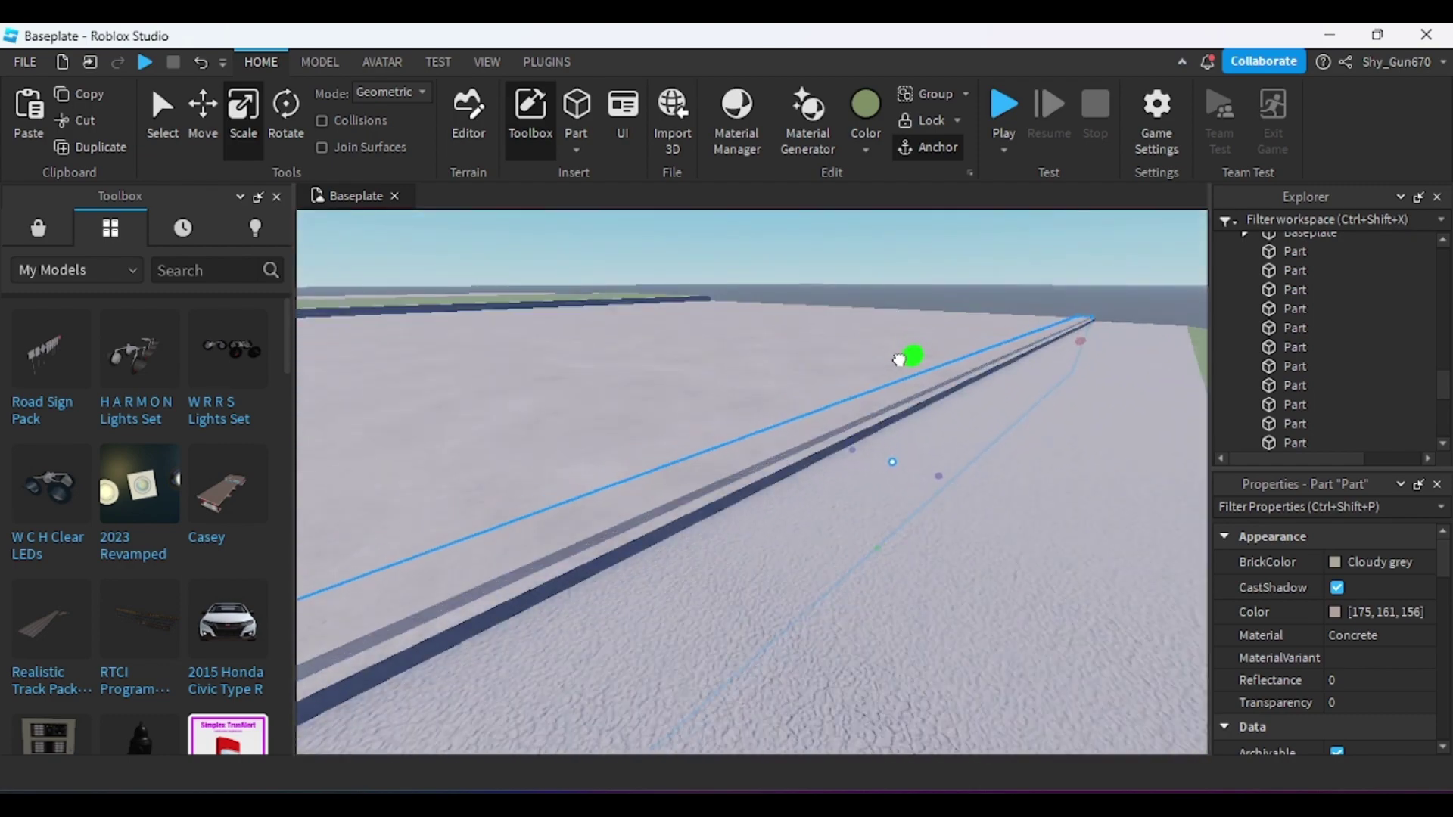
left_click(865, 121)
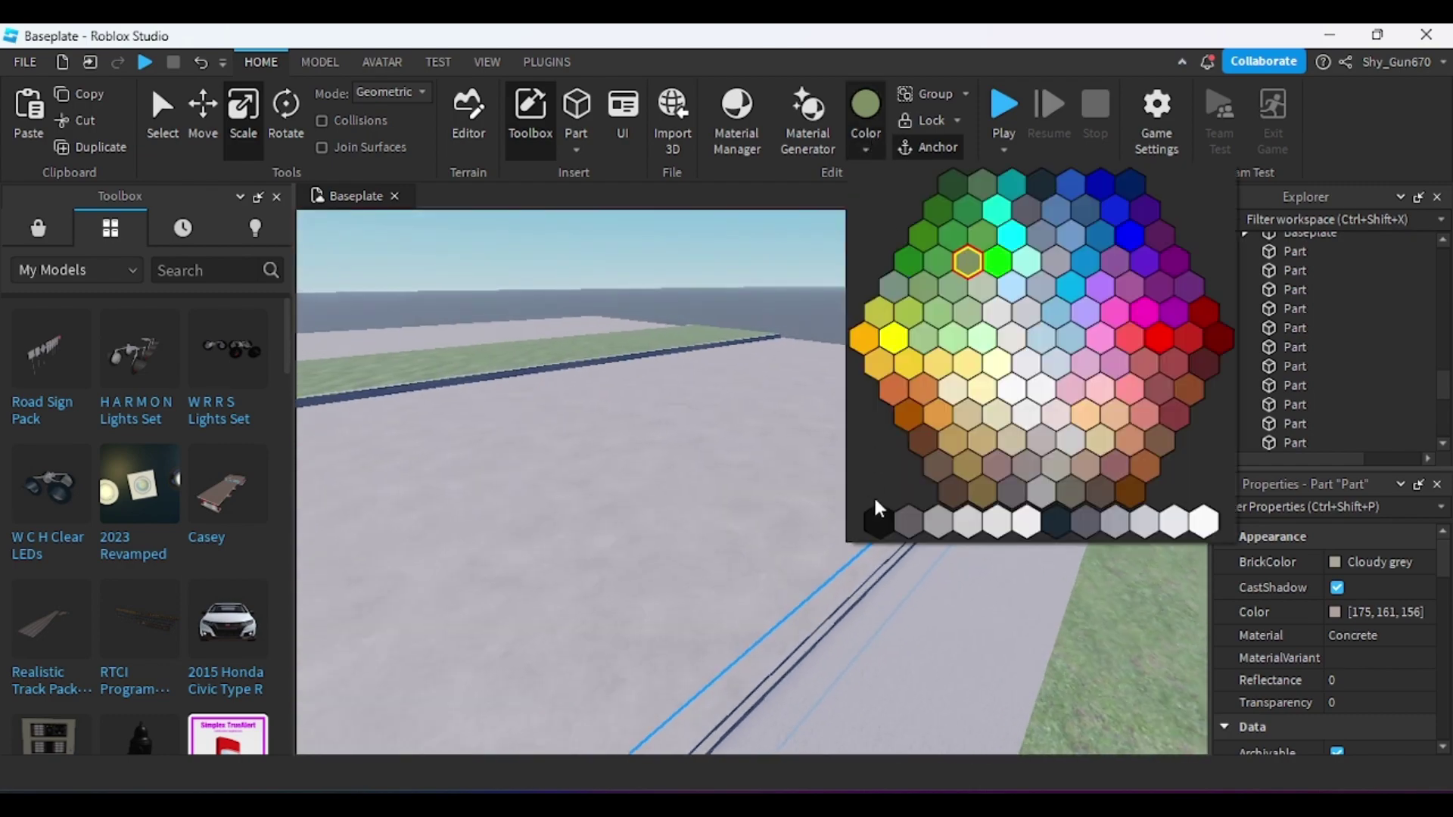
- Colour the strip Institutional white and move it to the carriageway slab's outer edge
left_click(1190, 525)
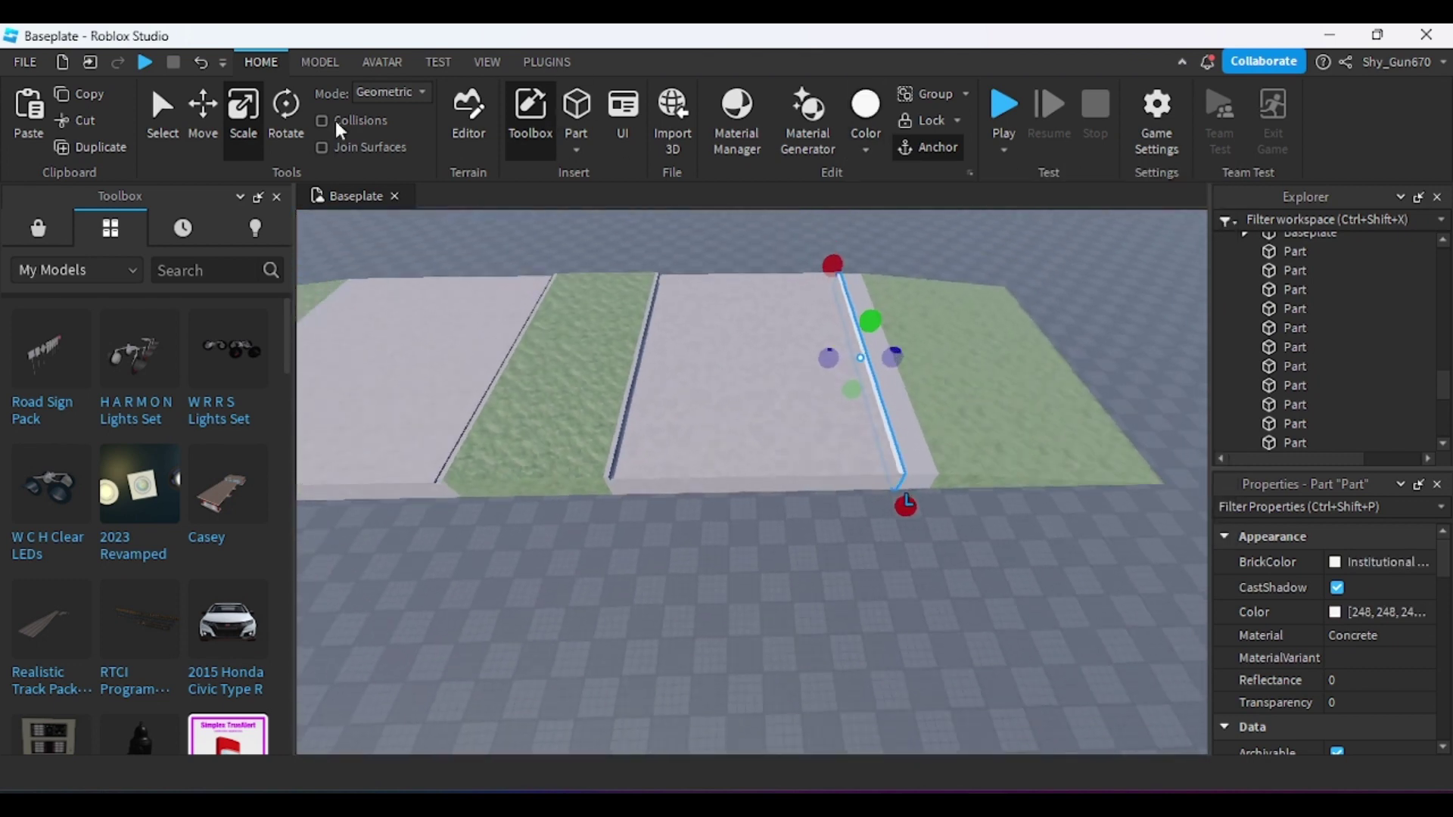
left_click(200, 110)
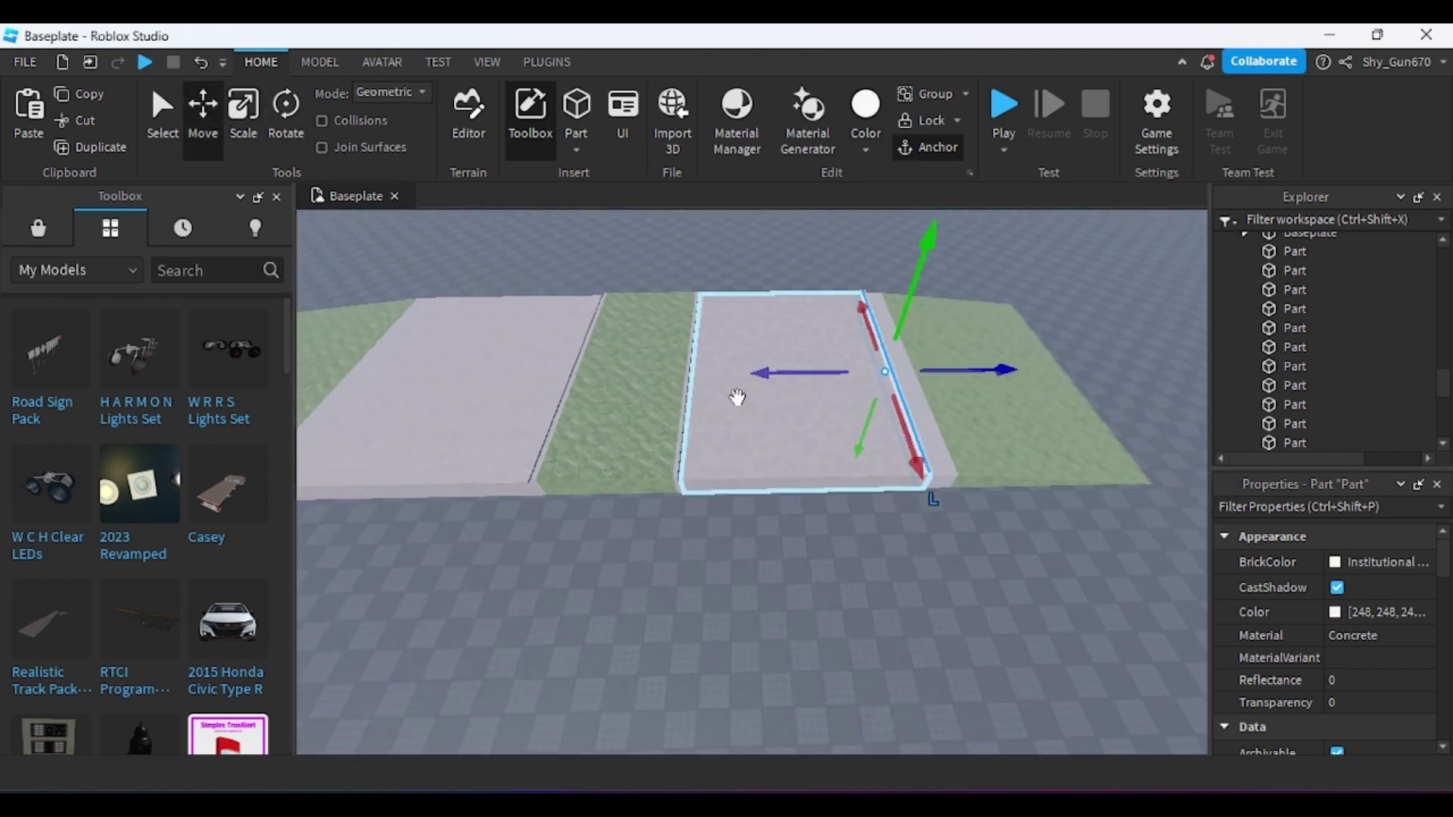
key("a")
left_click_drag(793, 373, 669, 377)
key("w")
scroll(669, 376, "down", 5)
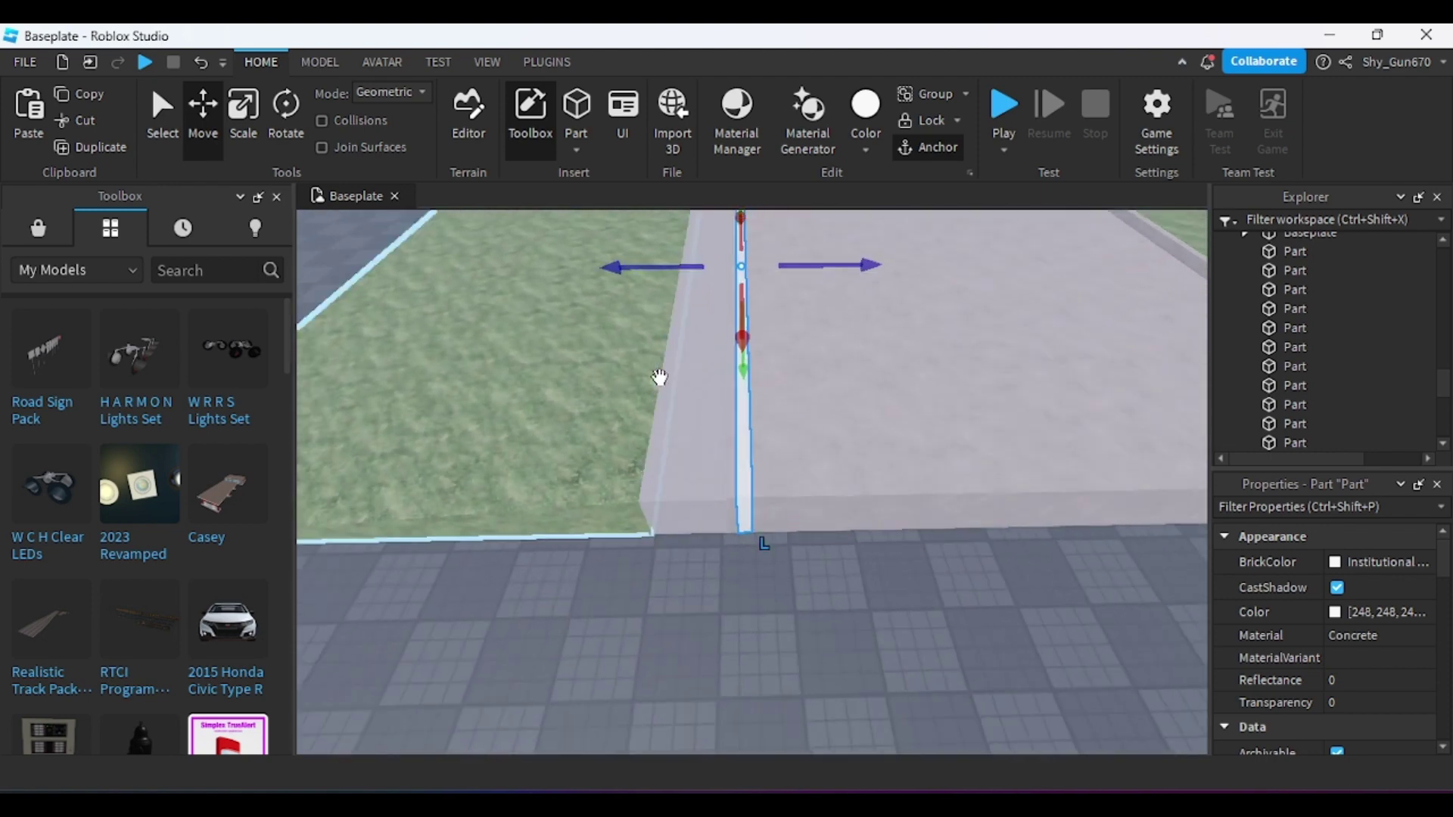
right_click_drag(658, 376, 659, 376)
key("s")
key("d")
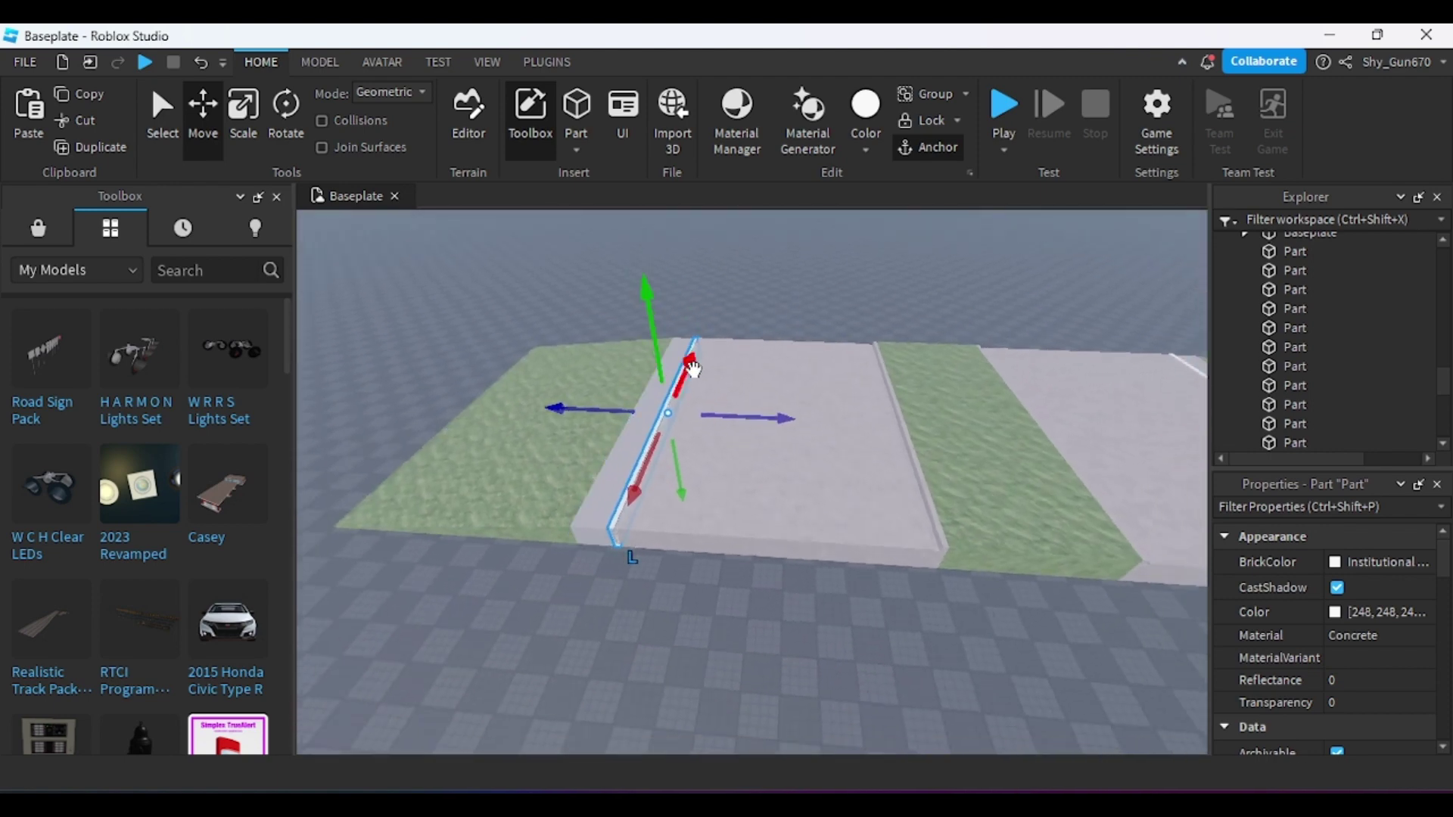
key("d")
key("w")
left_click_drag(762, 418, 926, 422)
- Check the edge lines against the Street View view down the real highway
left_click(844, 804)
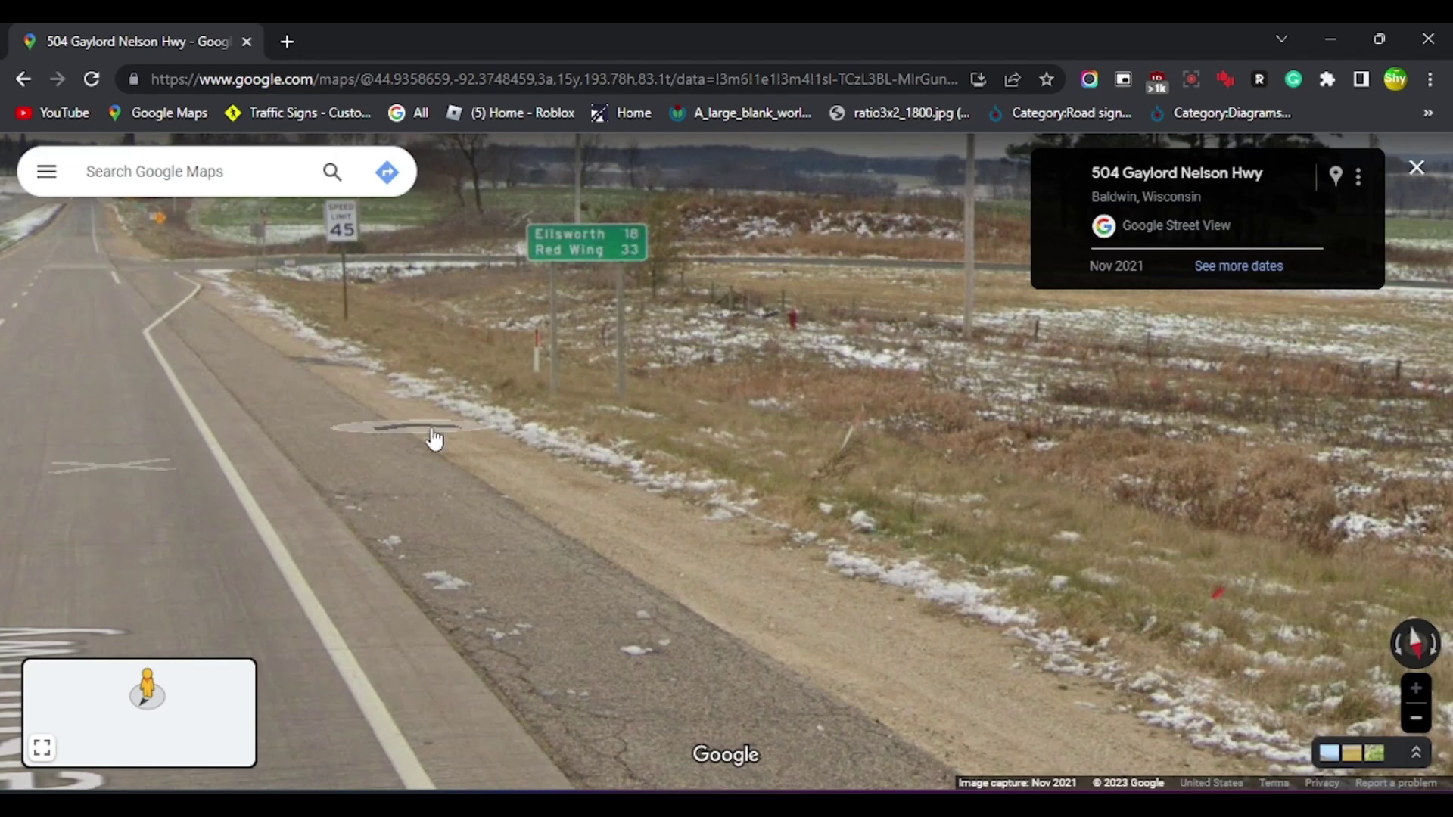
left_click_drag(434, 439, 1031, 687)
mouse_move(988, 803)
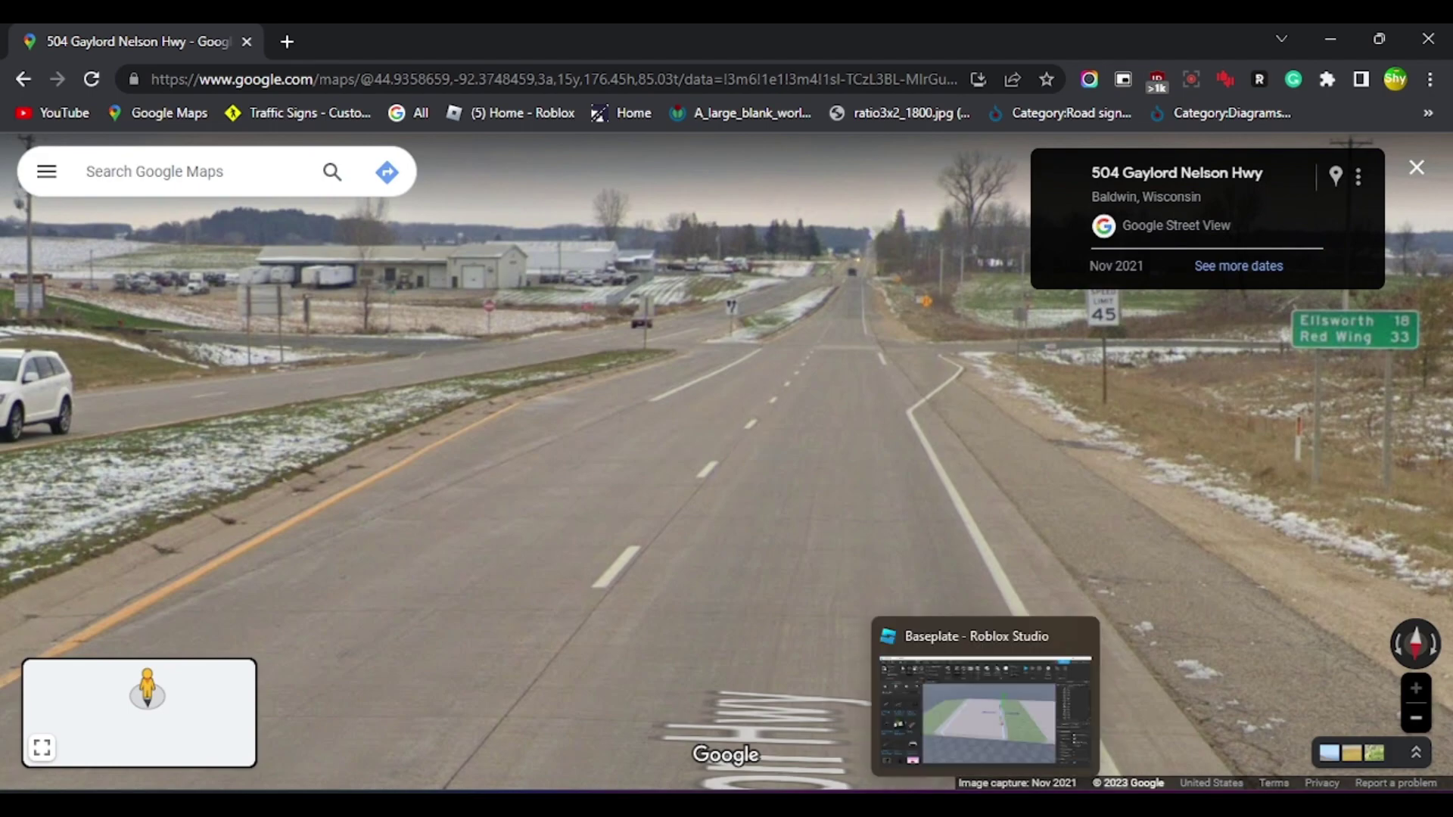
left_click(985, 720)
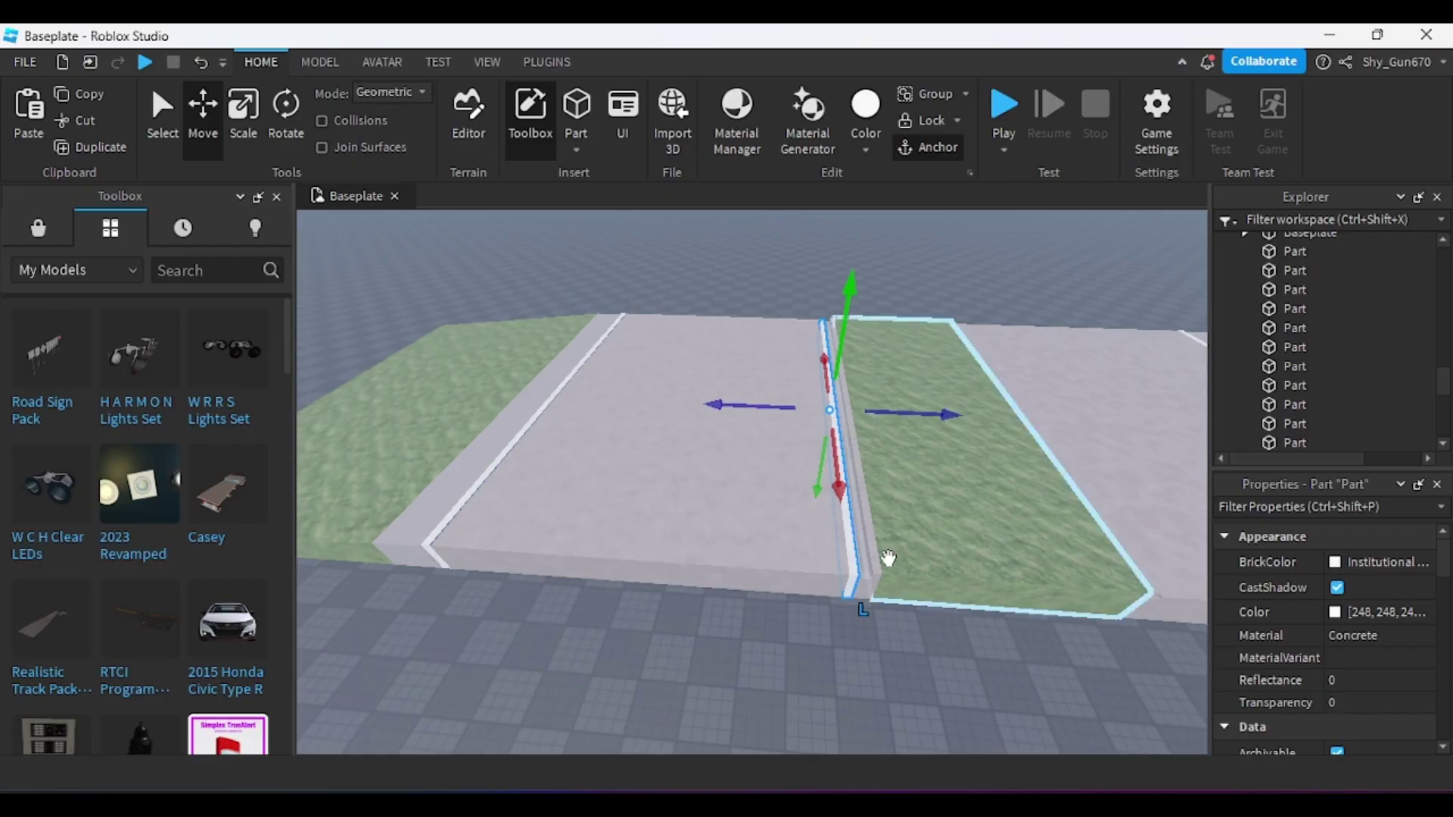
- Colour the strip Deep orange and move it onto the median edge as a yellow line
left_click(865, 150)
left_click(893, 344)
scroll(870, 356, "up", 5)
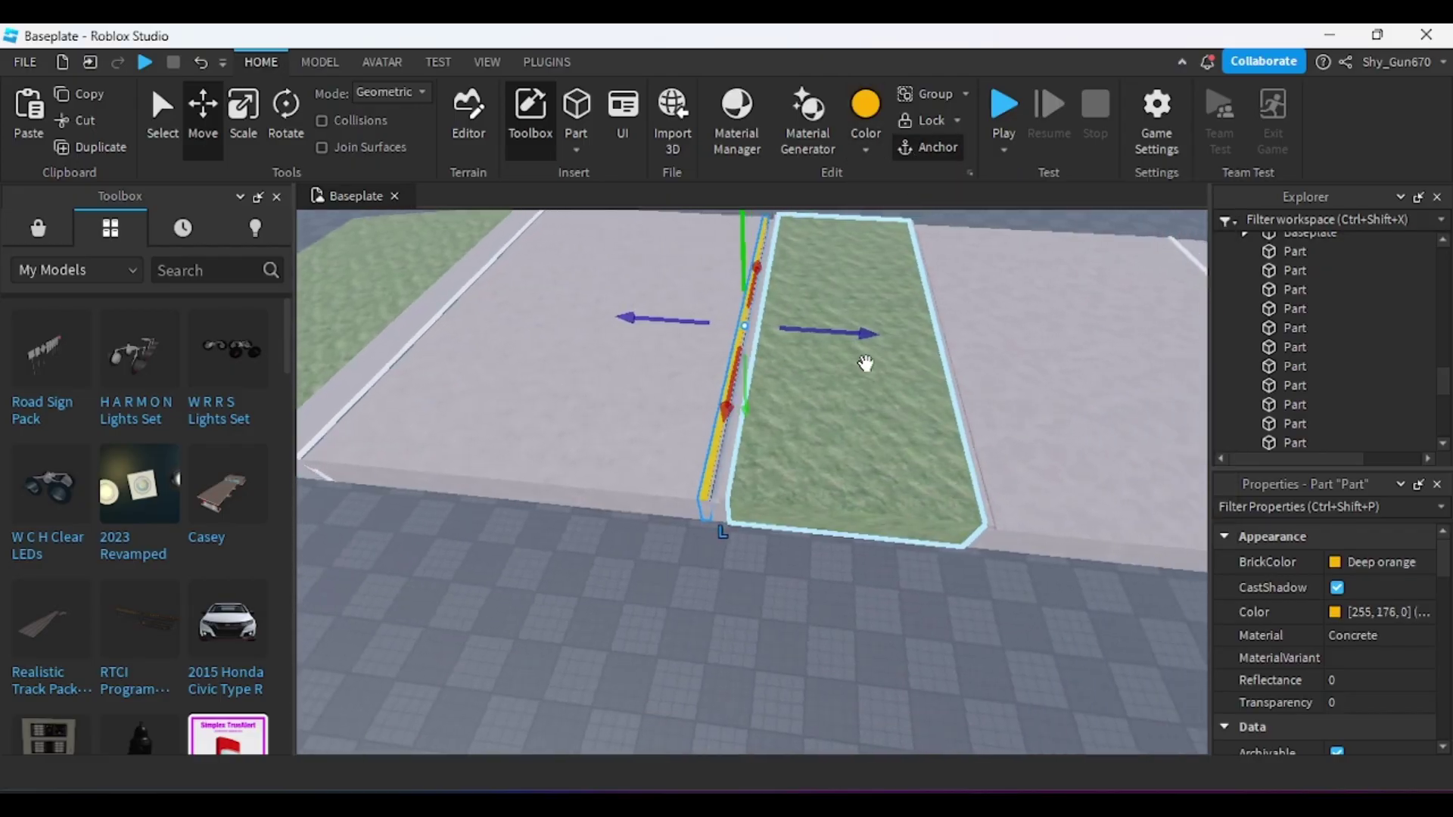
key("d")
left_click_drag(851, 327, 902, 329)
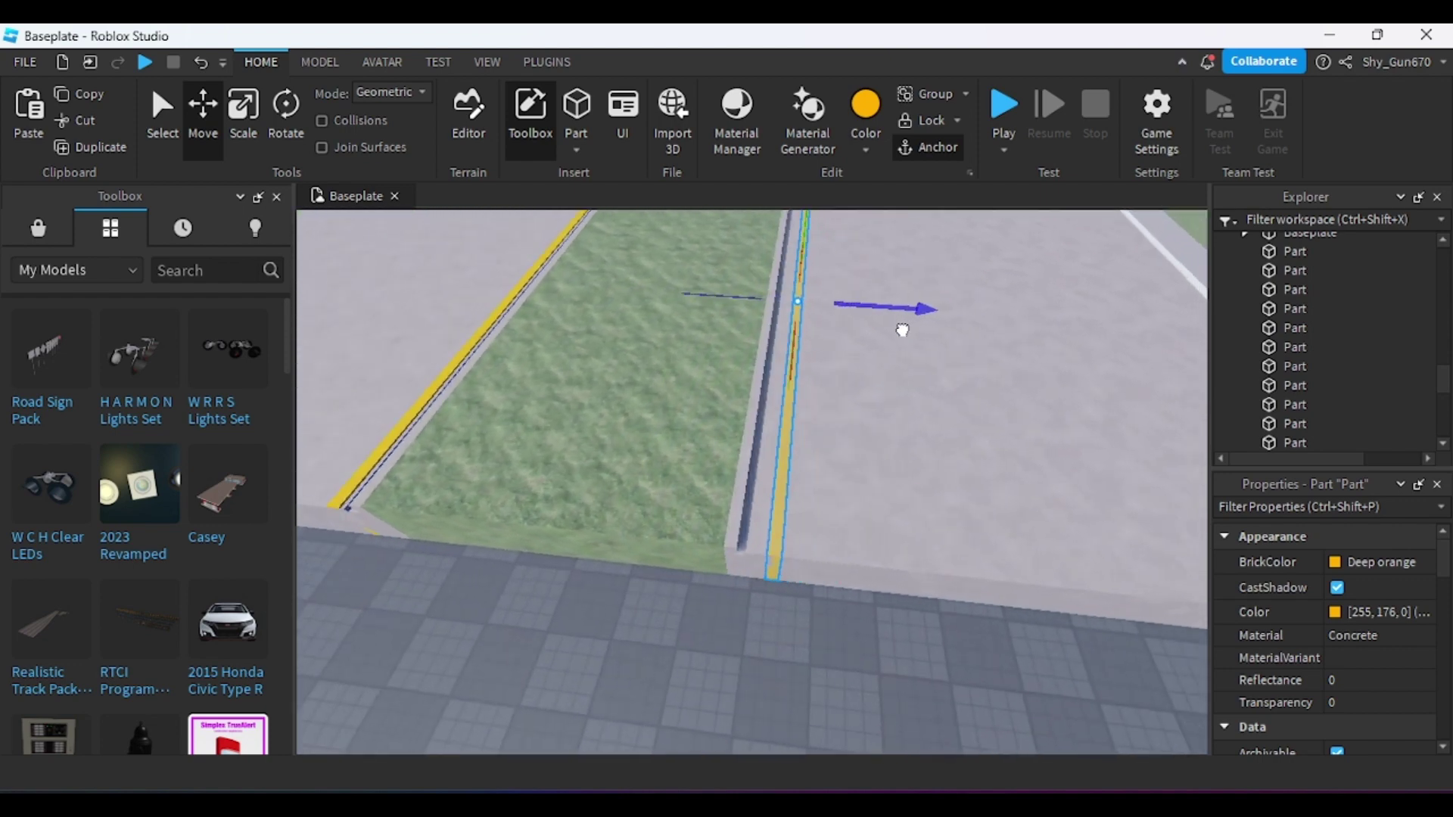
key("s")
key("d")
left_click(775, 652)
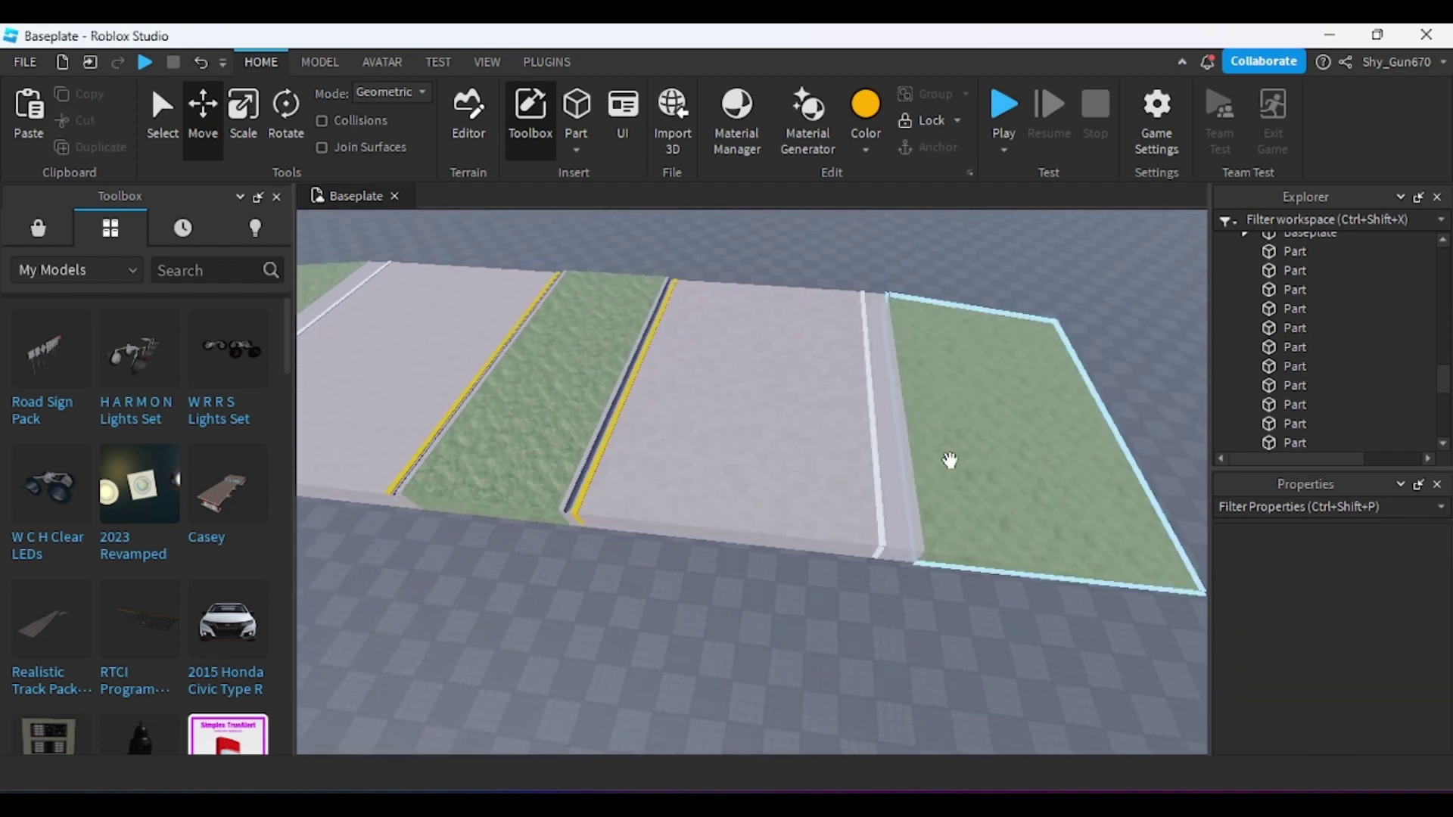
key("w")
key("a")
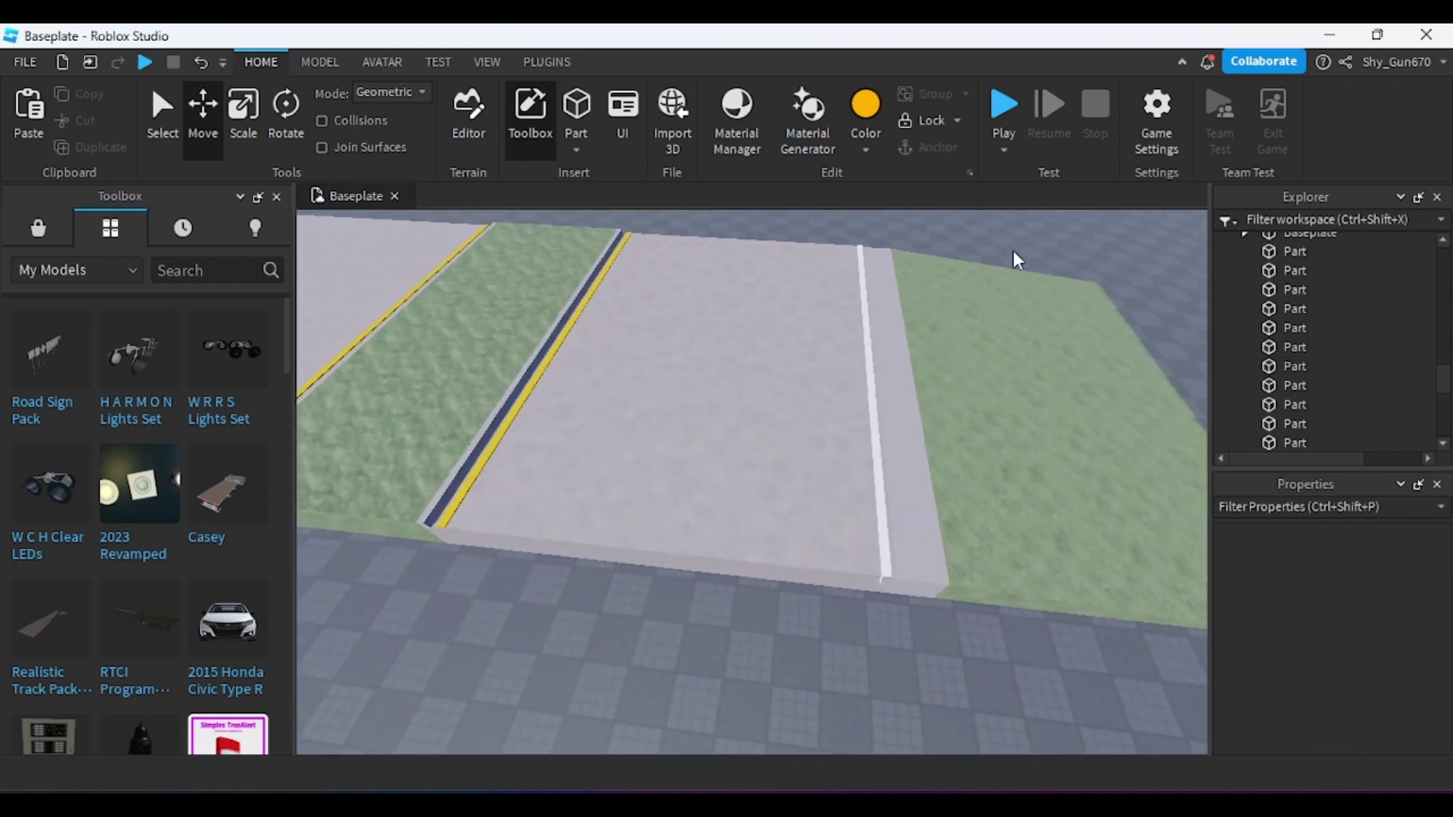
key("s")
left_click(965, 386)
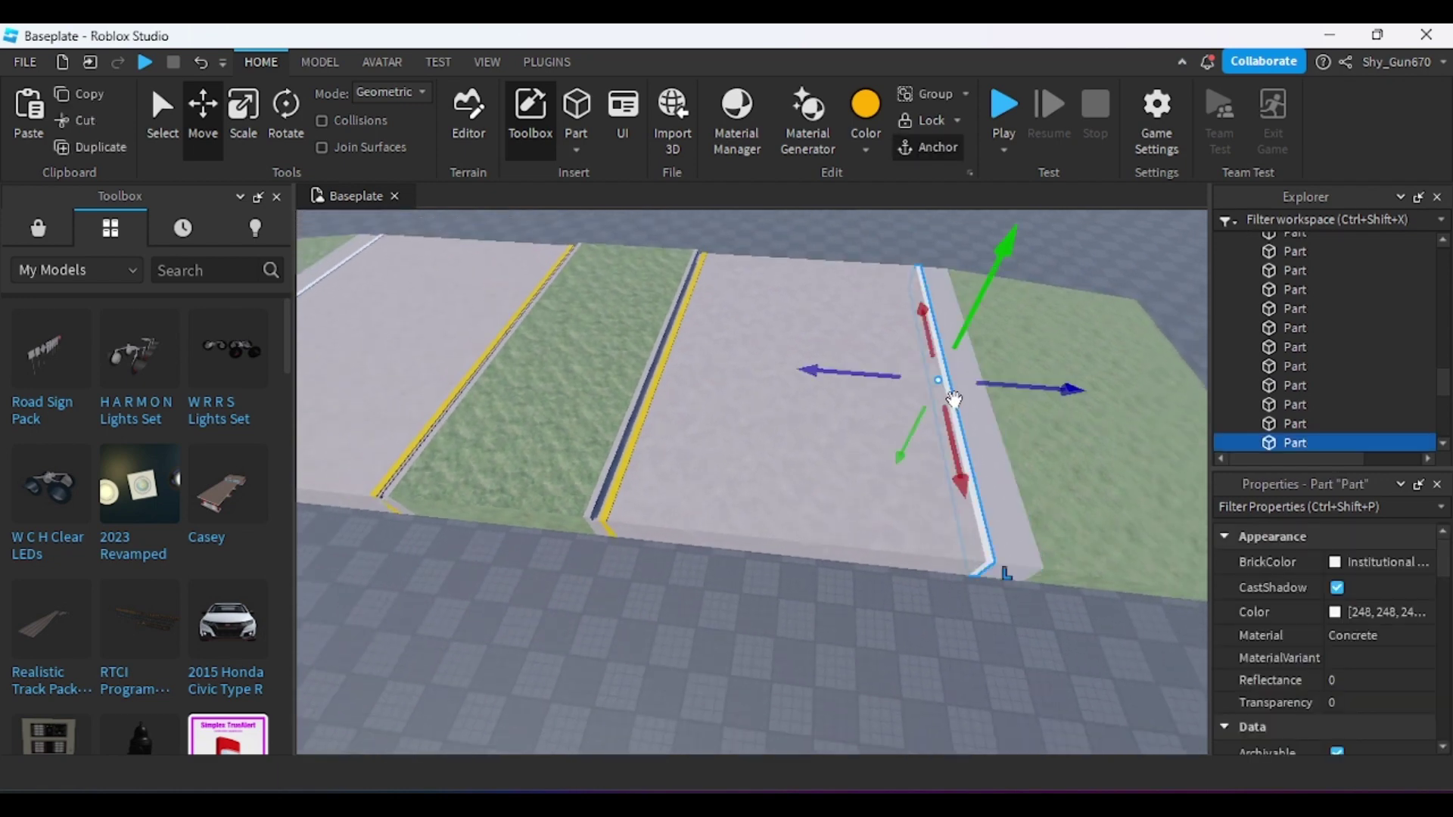
- Move a white strip to the carriageway middle and shorten it into a lane dash
left_click_drag(833, 364, 705, 379)
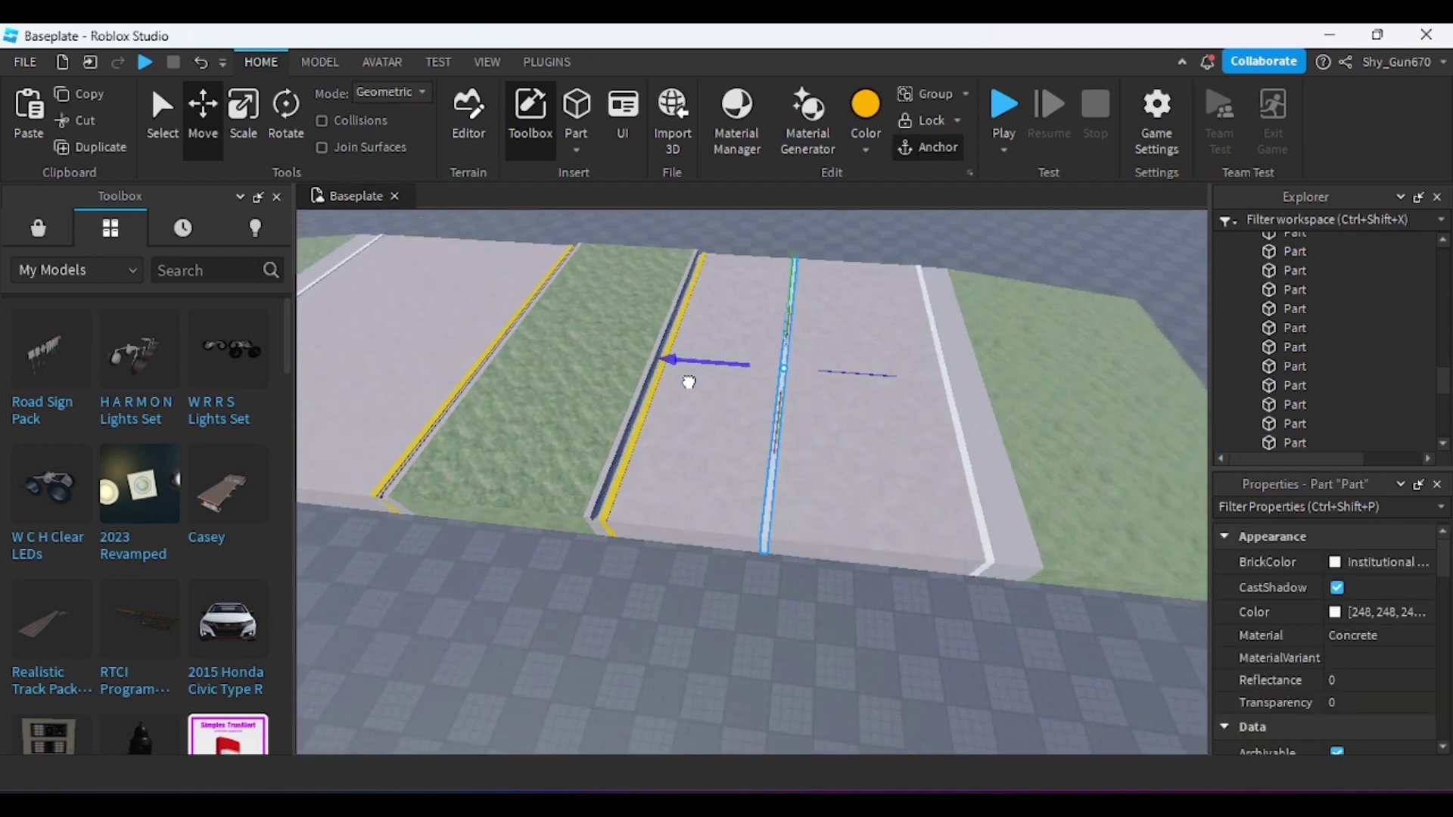
left_click(237, 109)
key("d")
right_click_drag(845, 295, 841, 295)
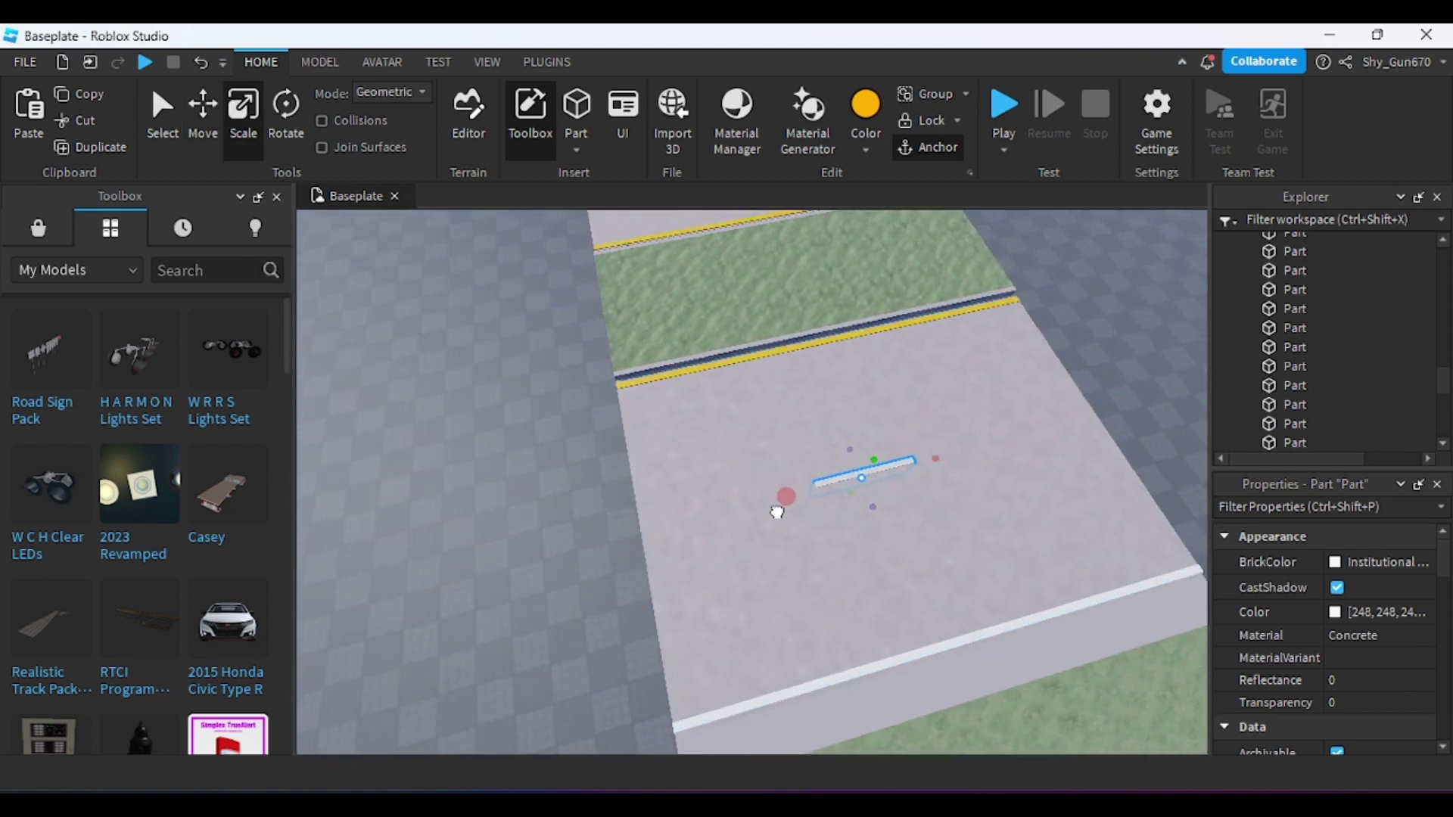
left_click_drag(931, 463, 946, 456)
right_click_drag(943, 453, 946, 453)
key("a")
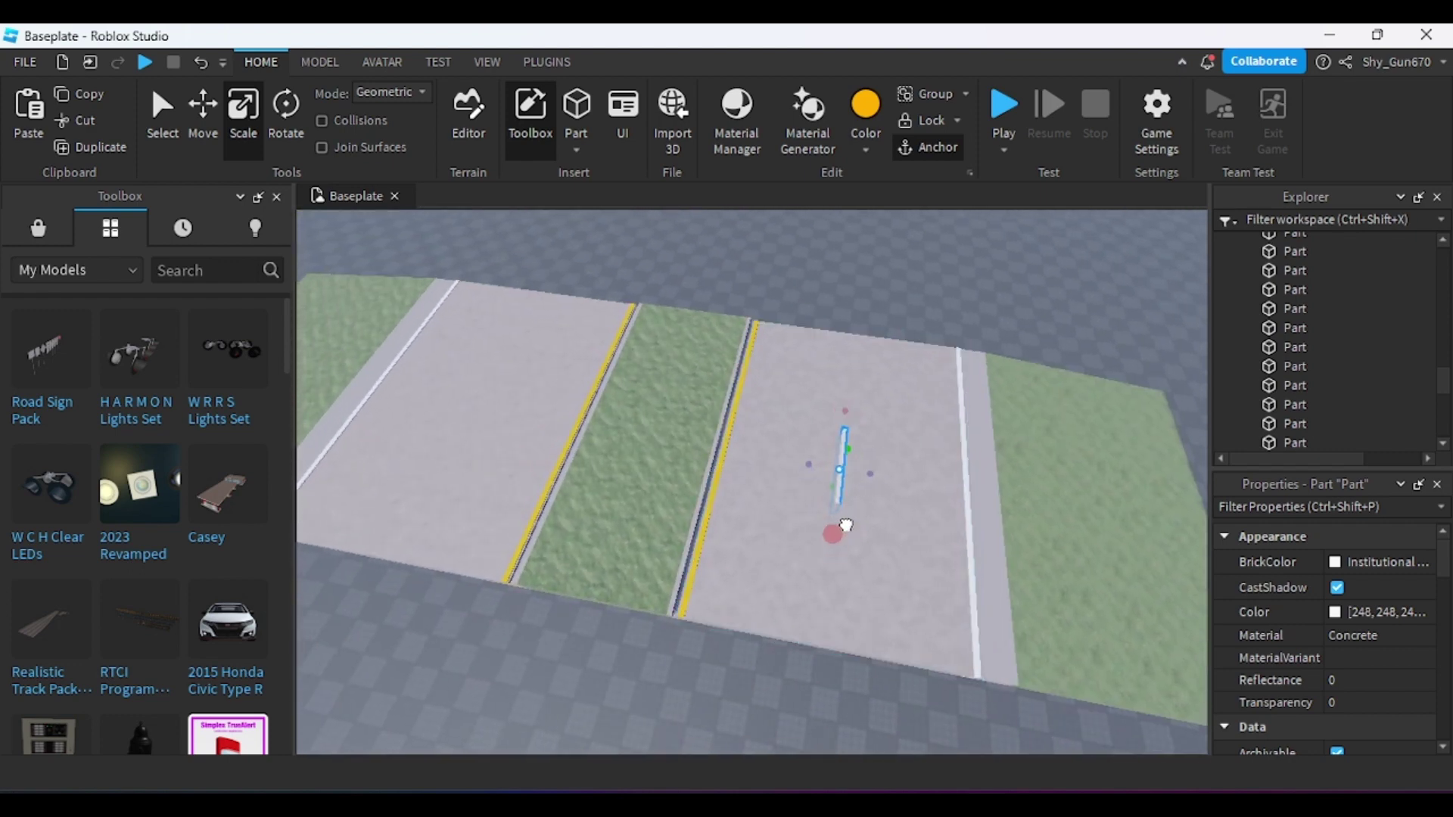
key("w")
key("d")
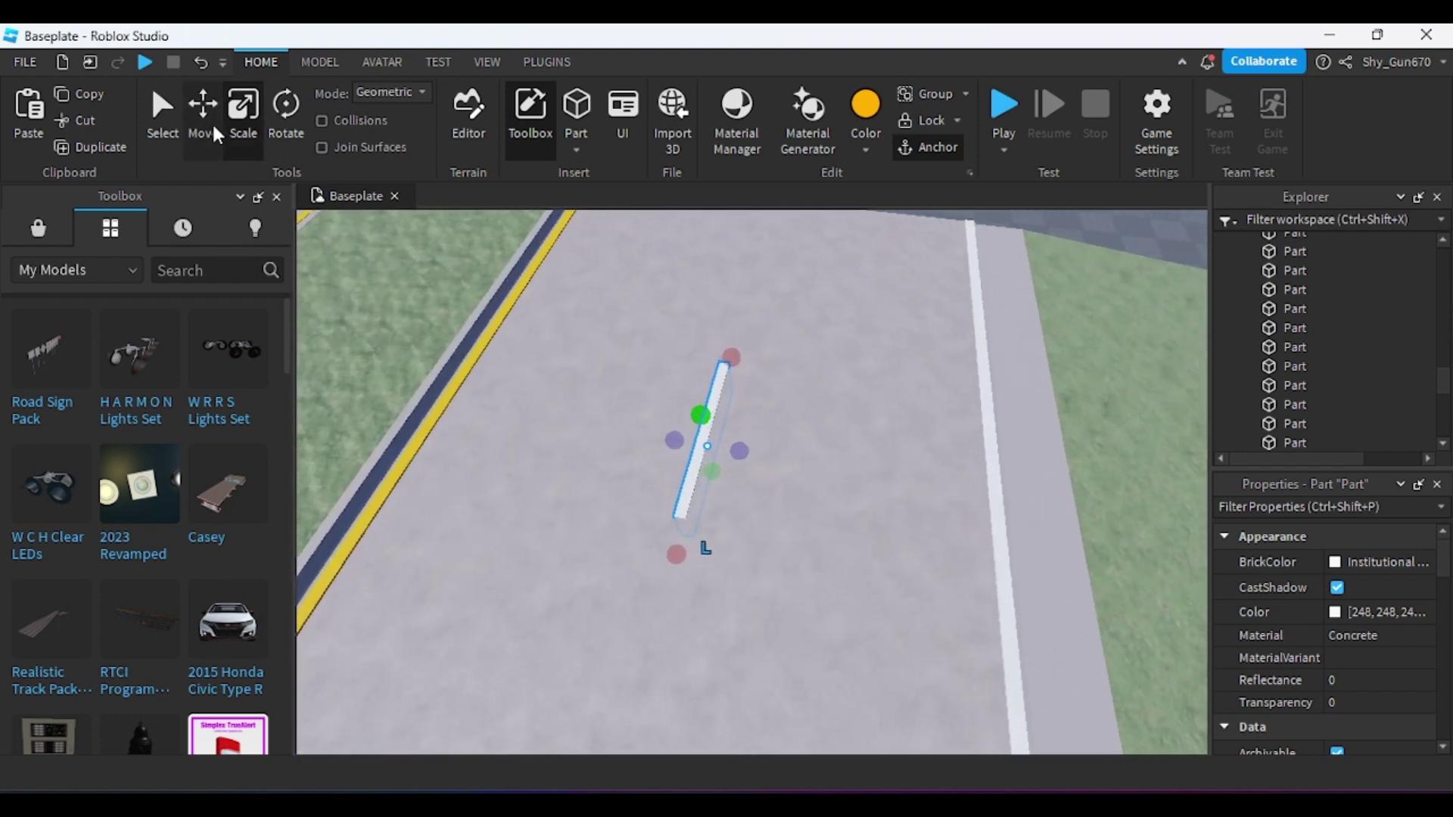
left_click(214, 127)
right_click_drag(730, 394, 720, 379)
scroll(720, 379, "down", 5)
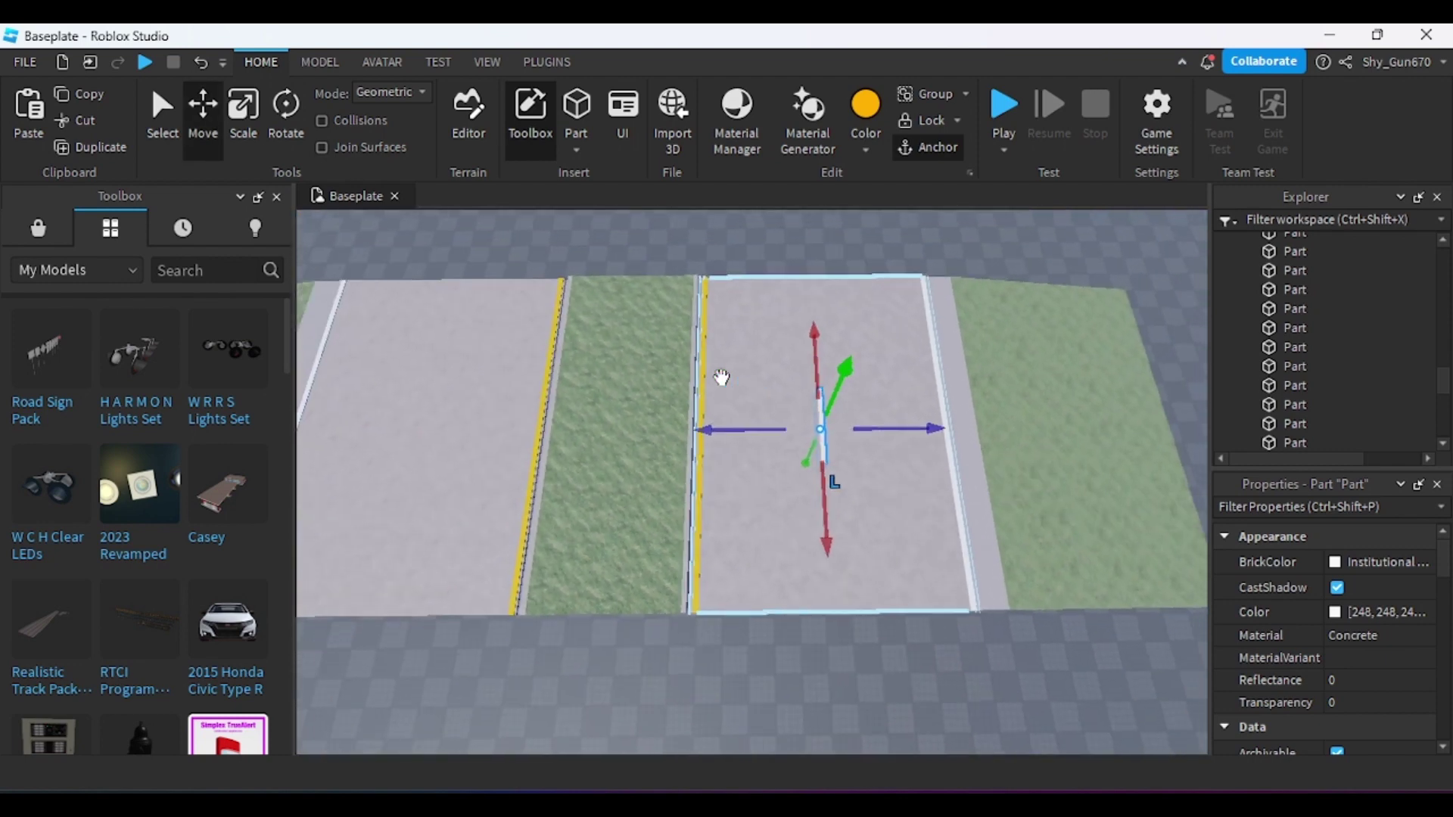
- Place a copy of the dash into the left lane
left_click(239, 121)
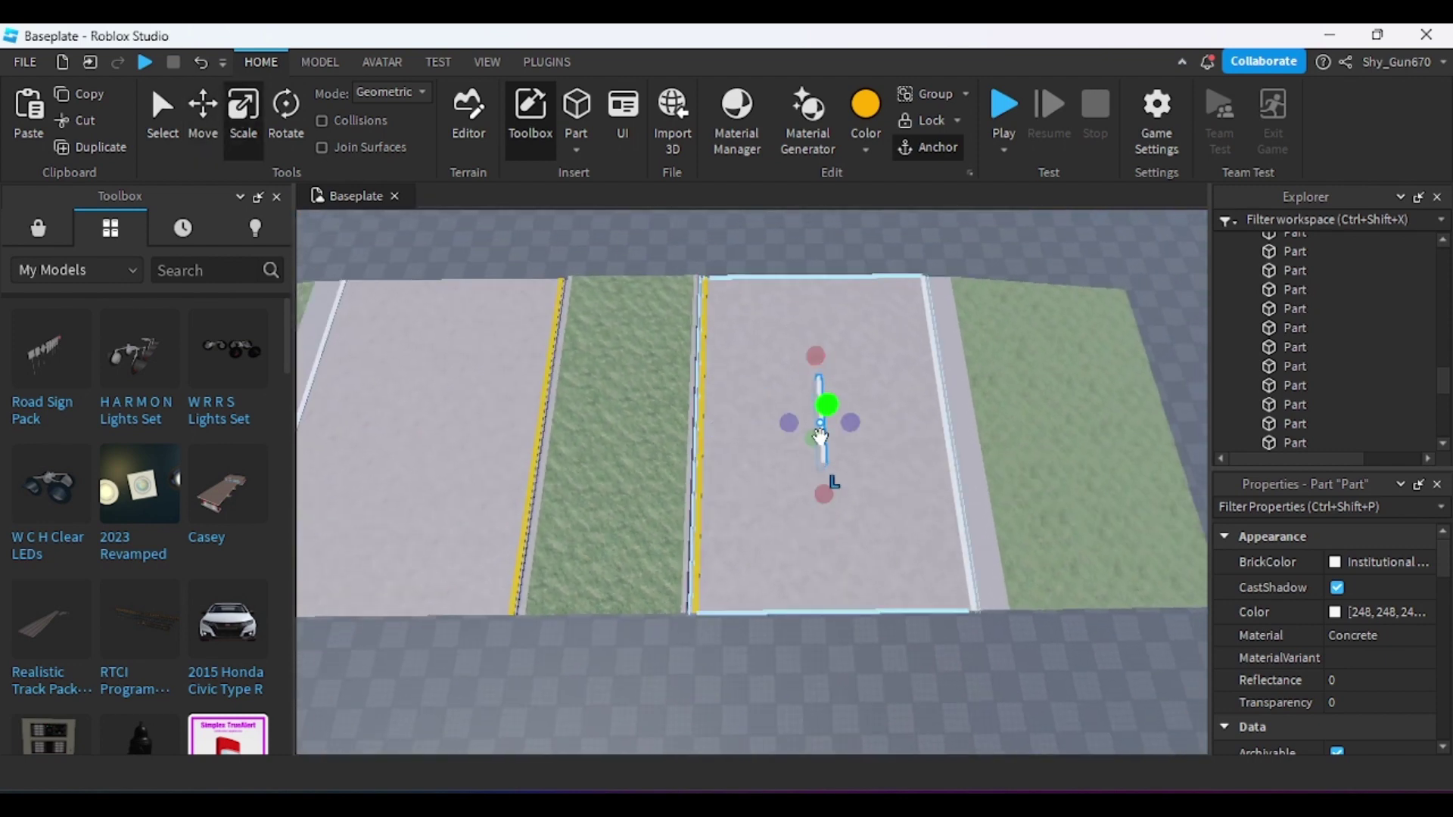
left_click(203, 121)
left_click_drag(750, 429, 697, 431)
key("a")
key("s")
left_click(810, 270)
scroll(832, 298, "down", 4)
key("d")
- Box-select all the road parts and group them as one Model
left_click_drag(563, 279, 1068, 429)
right_click(1069, 429)
left_click(1138, 227)
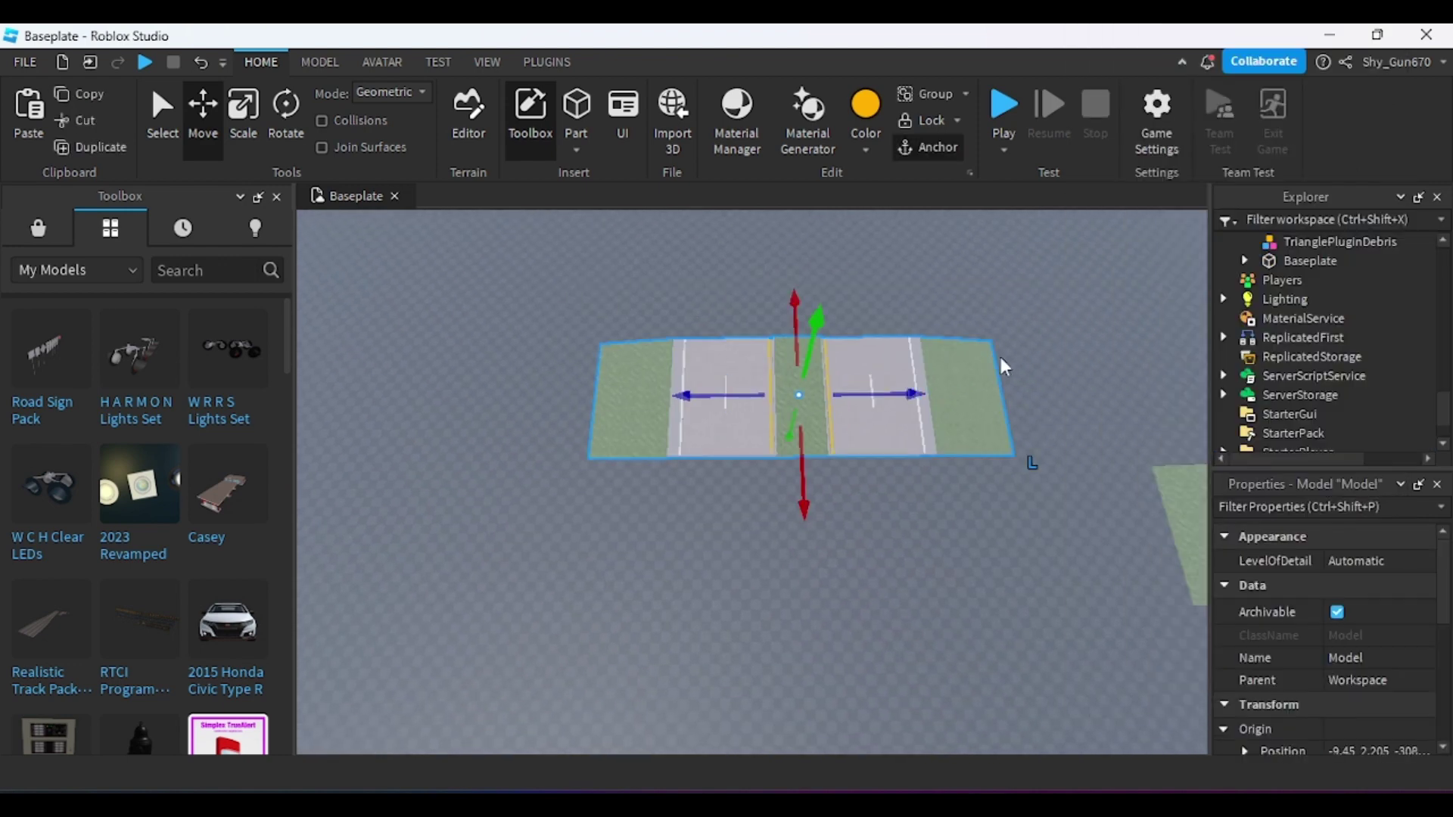
- Drag the HighWAY model next to the two earlier road sections and fly around to inspect
left_click_drag(1004, 367, 851, 231)
left_click(787, 240)
left_click(497, 266)
key("w")
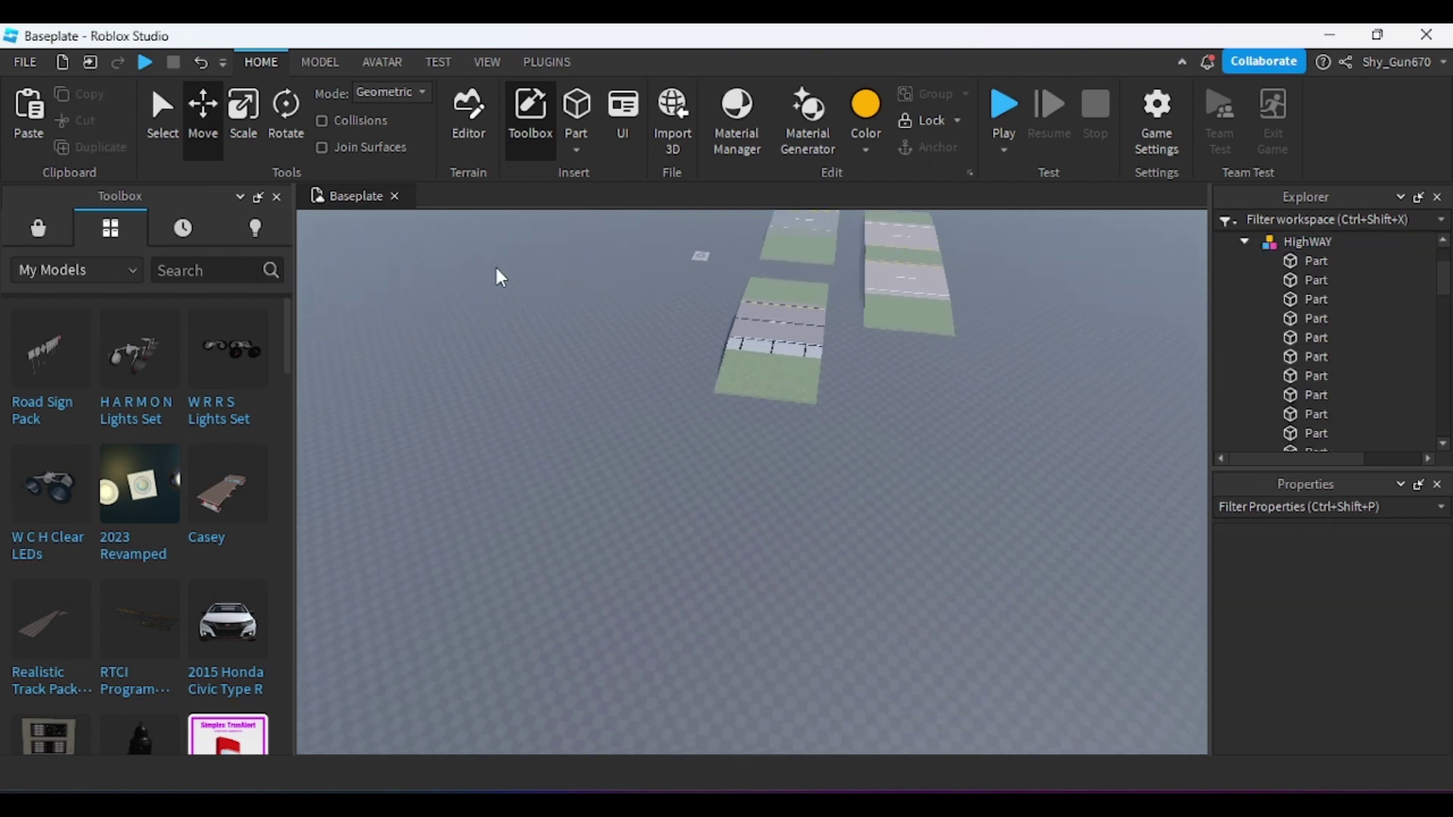
right_click_drag(496, 266, 606, 424)
key("w")
key("a")
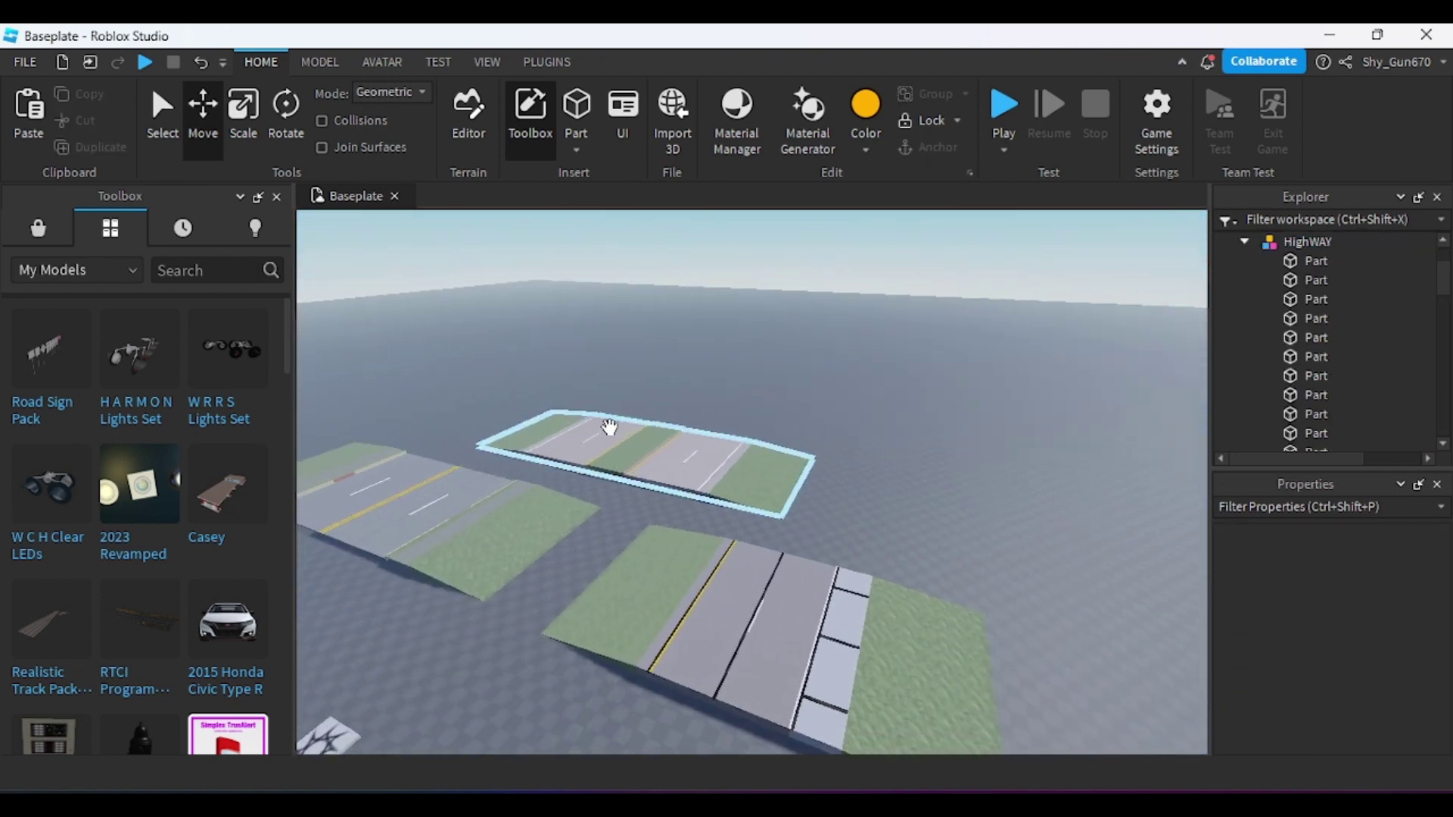
scroll(633, 422, "down", 5)
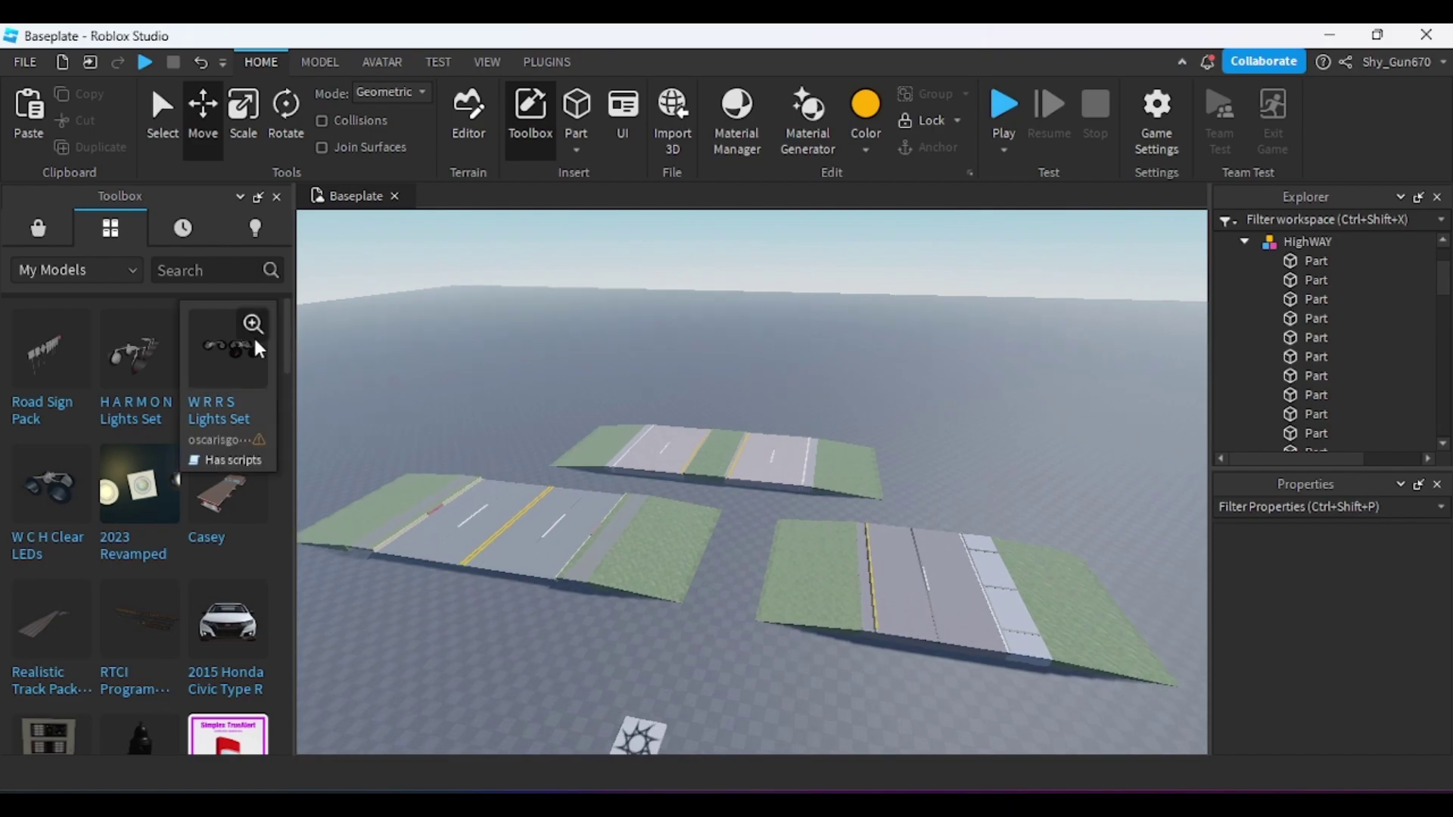